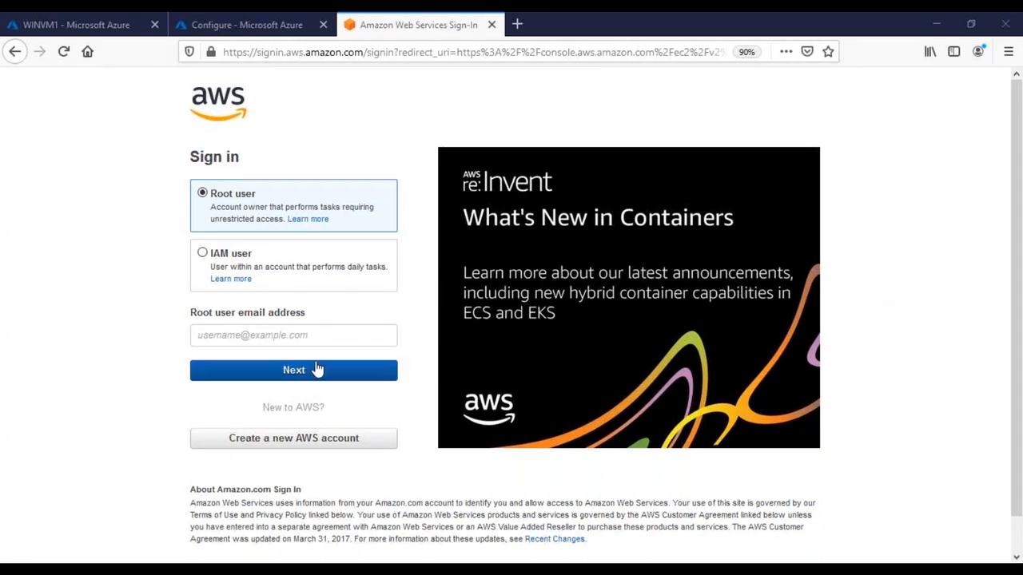
# Open a blank Notepad document in a maximized window and enter the heading "VPC Peering".
pyautogui.press('super+r')
pyautogui.write('notepad')
pyautogui.press('Return')
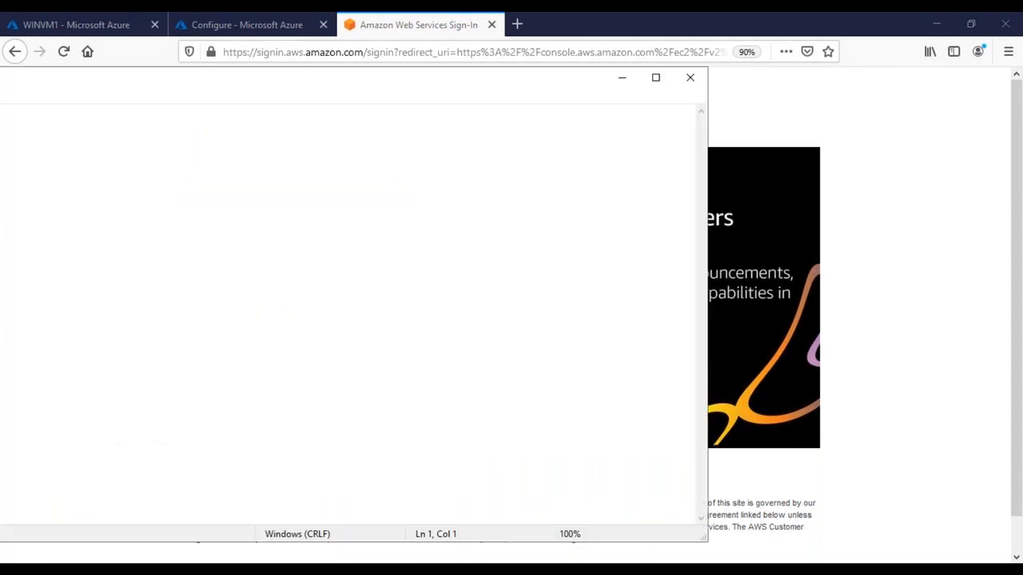
pyautogui.doubleClick(167, 82)
pyautogui.write('VPC Peering')
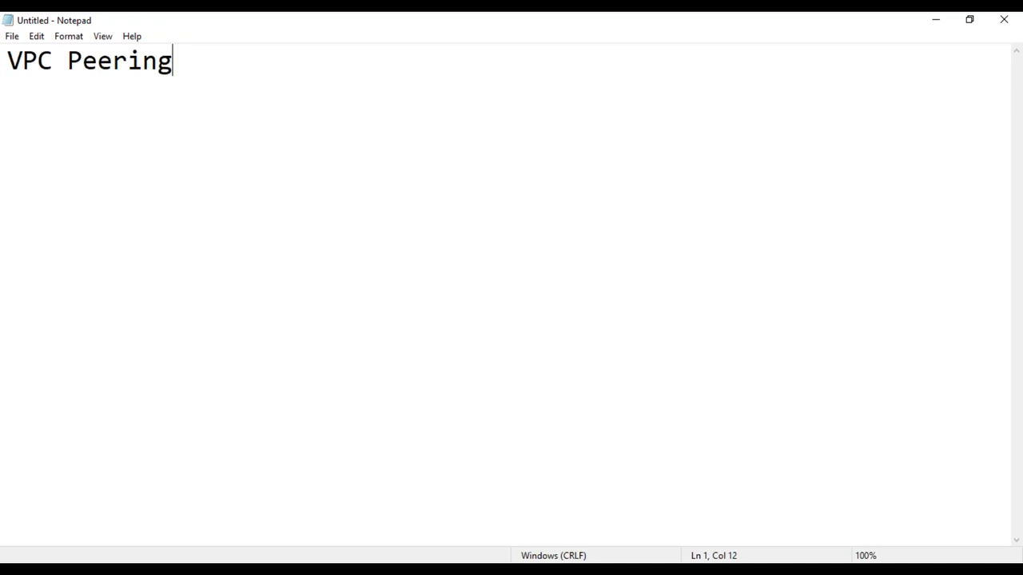
# Sketch three circles in a triangular arrangement below the heading and draw a check mark inside each one.
pyautogui.click(1001, 52)
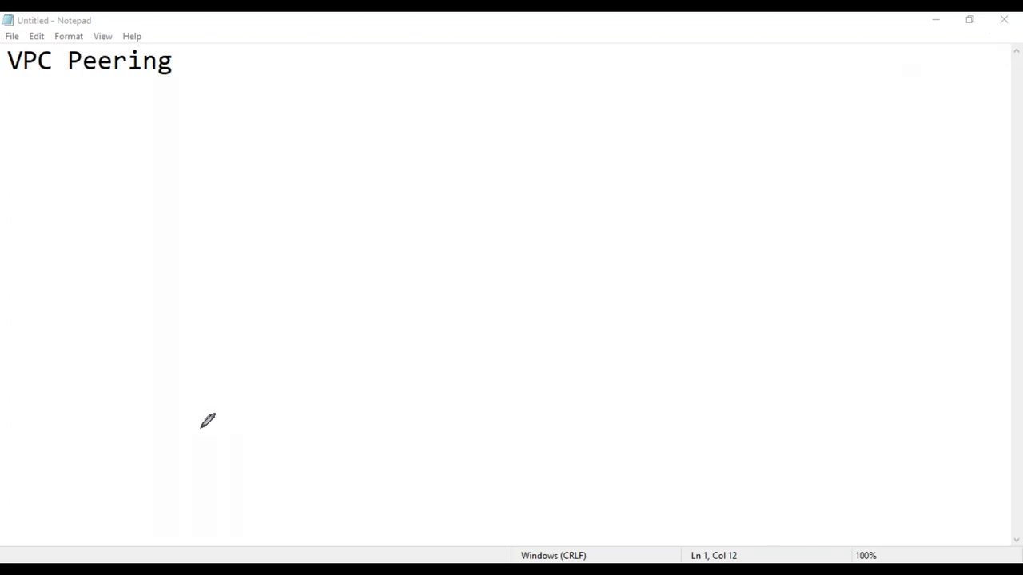
pyautogui.moveTo(297, 227)
pyautogui.mouseDown()
pyautogui.moveTo(243, 251)
pyautogui.moveTo(337, 272)
pyautogui.moveTo(296, 229)
pyautogui.mouseUp()
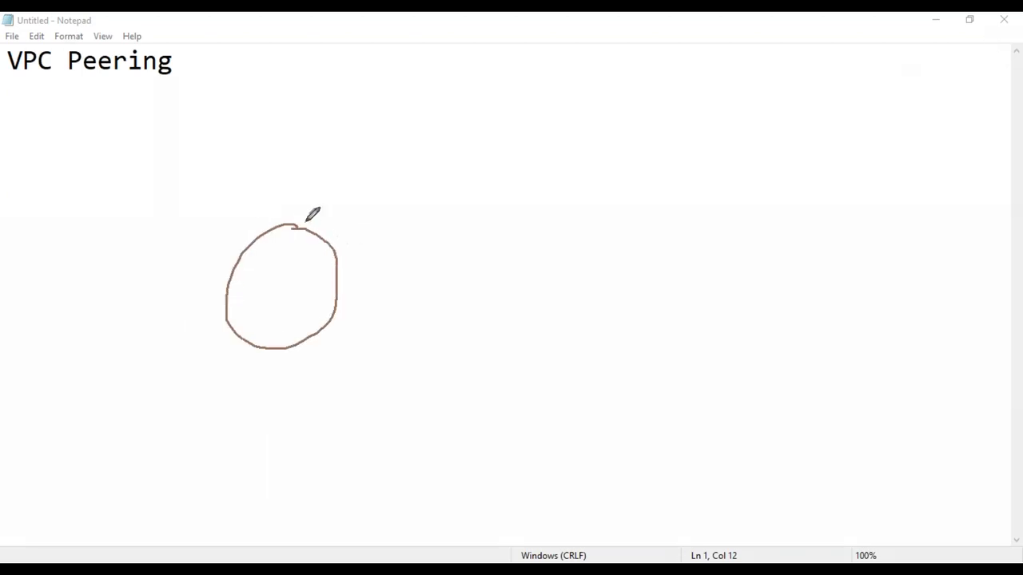
pyautogui.moveTo(587, 119)
pyautogui.mouseDown()
pyautogui.moveTo(650, 197)
pyautogui.moveTo(596, 116)
pyautogui.mouseUp()
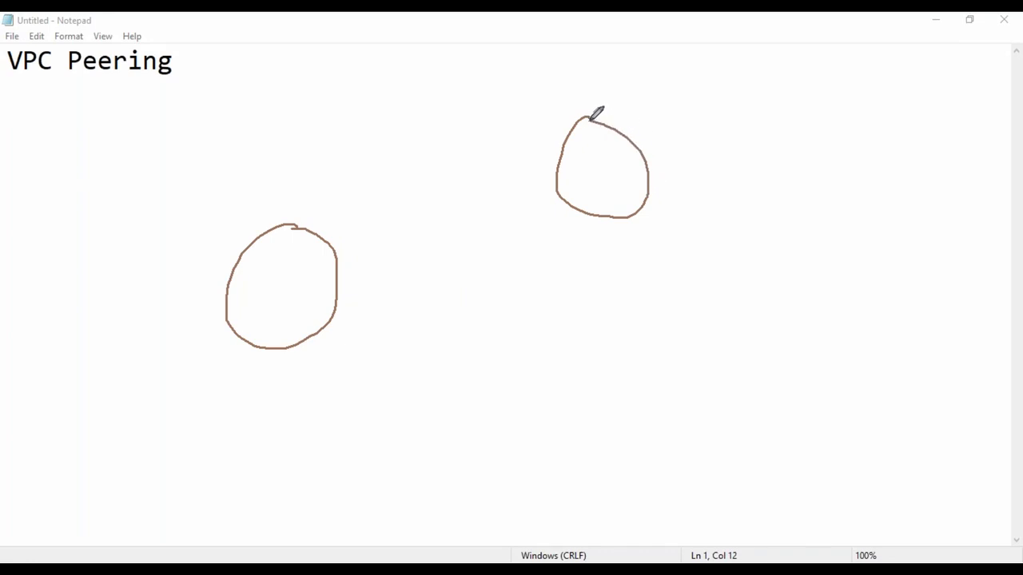
pyautogui.moveTo(532, 403)
pyautogui.mouseDown()
pyautogui.moveTo(507, 428)
pyautogui.moveTo(625, 441)
pyautogui.moveTo(530, 397)
pyautogui.mouseUp()
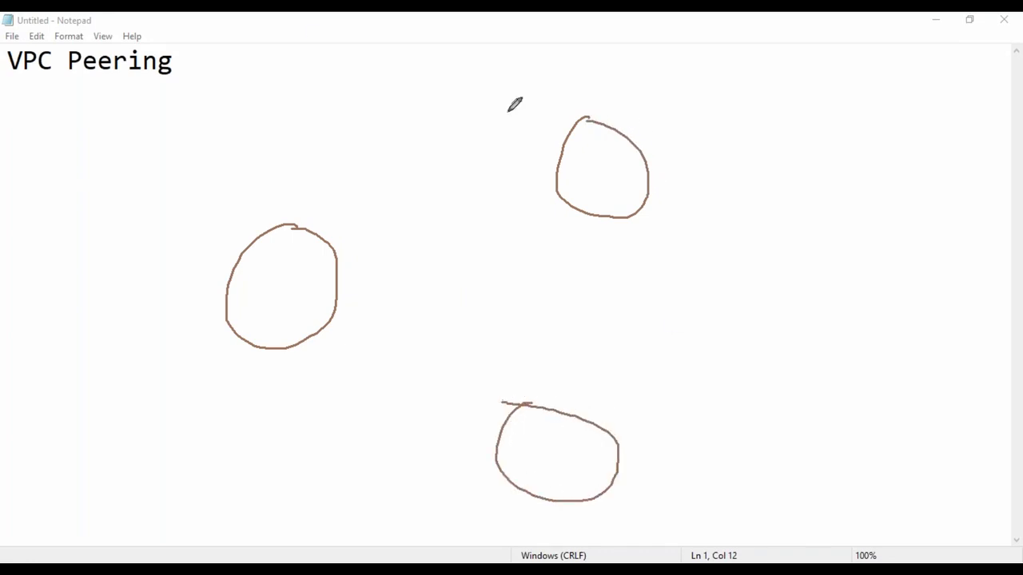
pyautogui.moveTo(258, 278); pyautogui.dragTo(295, 237)
pyautogui.moveTo(577, 170); pyautogui.dragTo(620, 164)
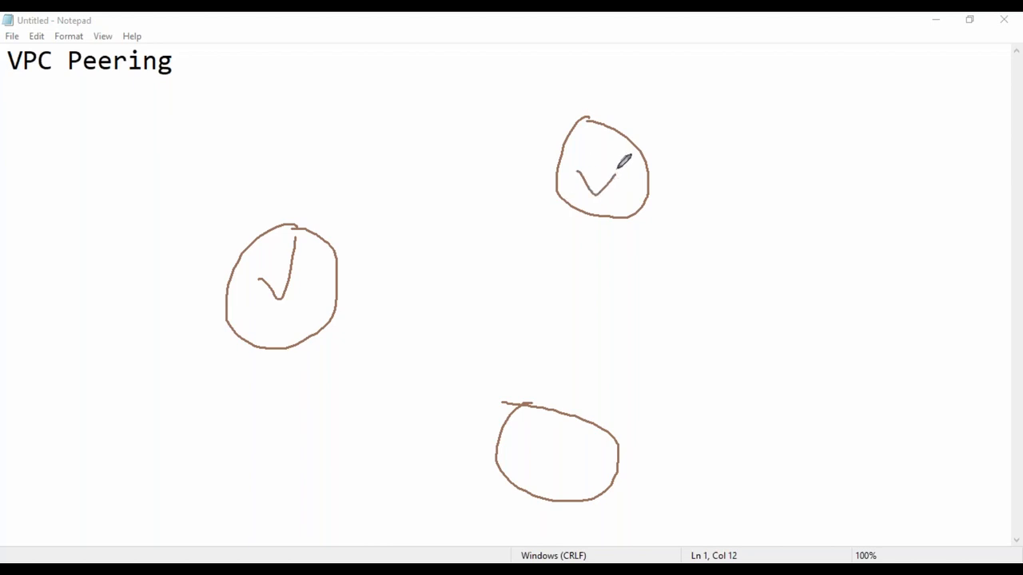
pyautogui.moveTo(540, 444); pyautogui.dragTo(576, 470)
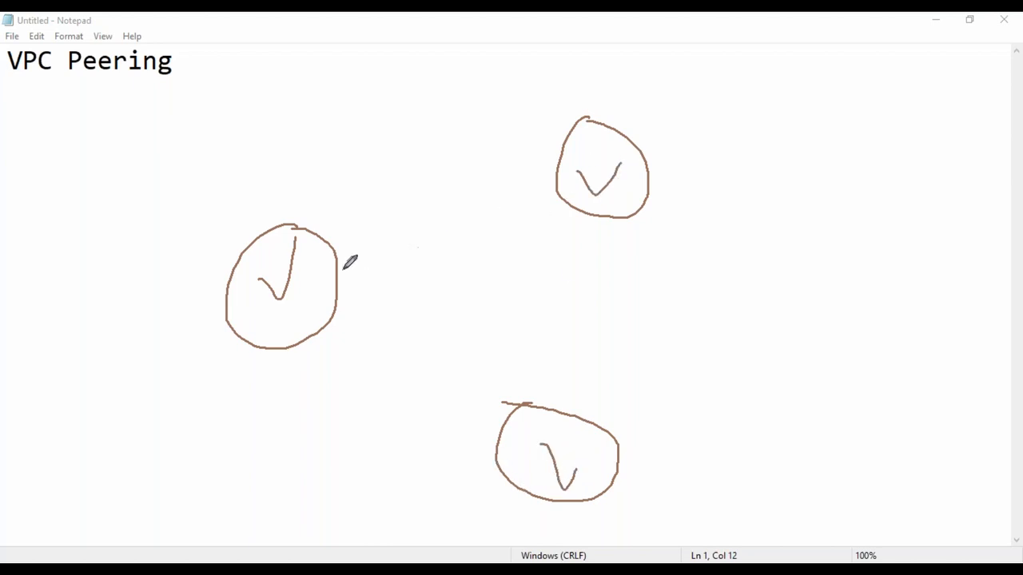
# Connect the three sketched circles to each other with freehand lines.
pyautogui.moveTo(343, 269); pyautogui.dragTo(551, 167)
pyautogui.moveTo(346, 273)
pyautogui.mouseDown()
pyautogui.moveTo(471, 385)
pyautogui.moveTo(516, 408)
pyautogui.mouseUp()
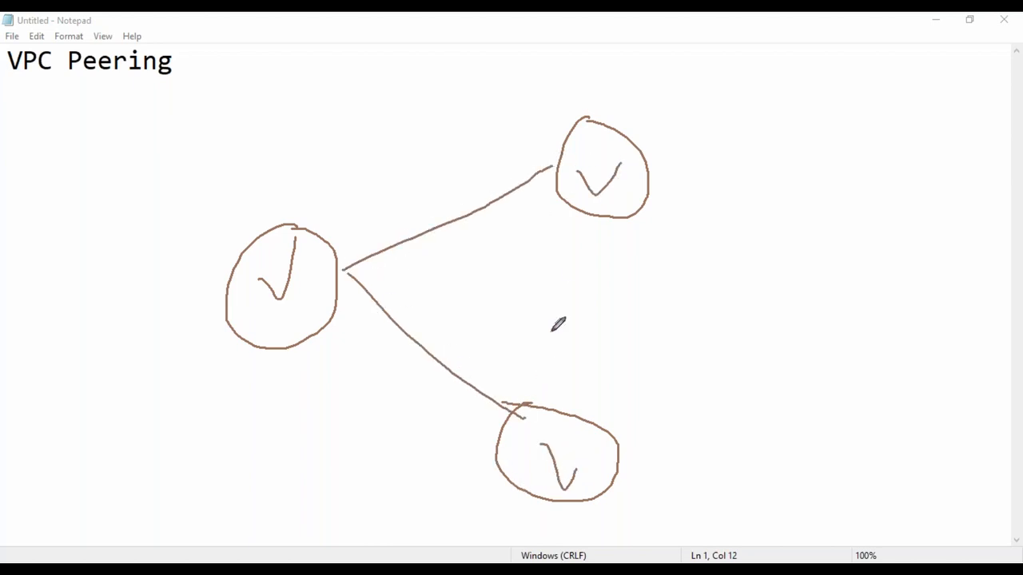
pyautogui.moveTo(552, 168); pyautogui.dragTo(517, 409)
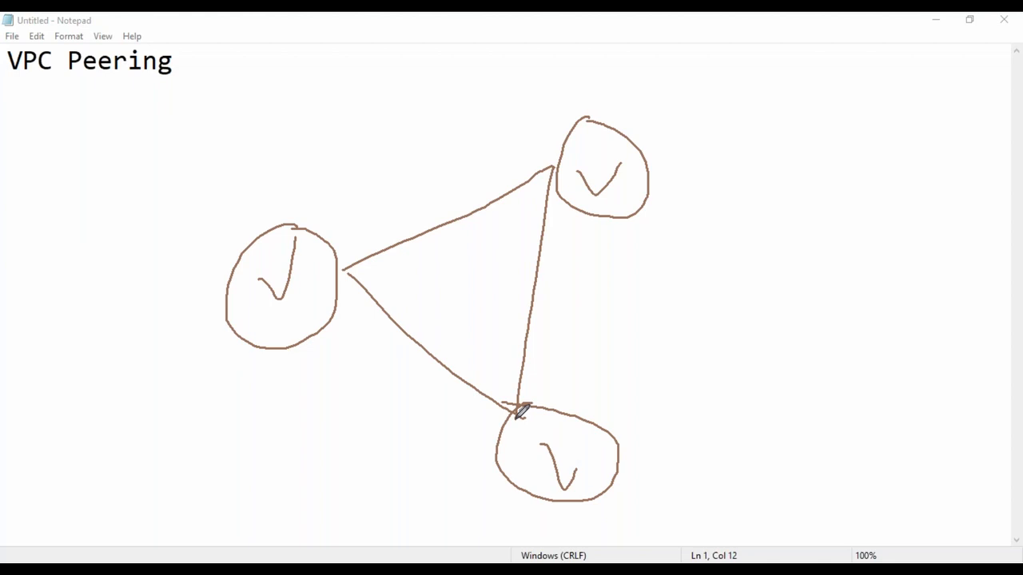
# Handwrite the labels S1, S2 and S3 beside the three circles and clear the on-screen sketch.
pyautogui.moveTo(223, 195)
pyautogui.mouseDown()
pyautogui.moveTo(237, 223)
pyautogui.moveTo(228, 233)
pyautogui.mouseUp()
pyautogui.click(242, 170)
pyautogui.moveTo(243, 171); pyautogui.dragTo(264, 210)
pyautogui.moveTo(557, 105)
pyautogui.mouseDown()
pyautogui.moveTo(550, 129)
pyautogui.moveTo(572, 106)
pyautogui.moveTo(610, 101)
pyautogui.mouseUp()
pyautogui.moveTo(647, 436); pyautogui.dragTo(637, 473)
pyautogui.moveTo(660, 439)
pyautogui.mouseDown()
pyautogui.moveTo(684, 424)
pyautogui.moveTo(678, 456)
pyautogui.mouseUp()
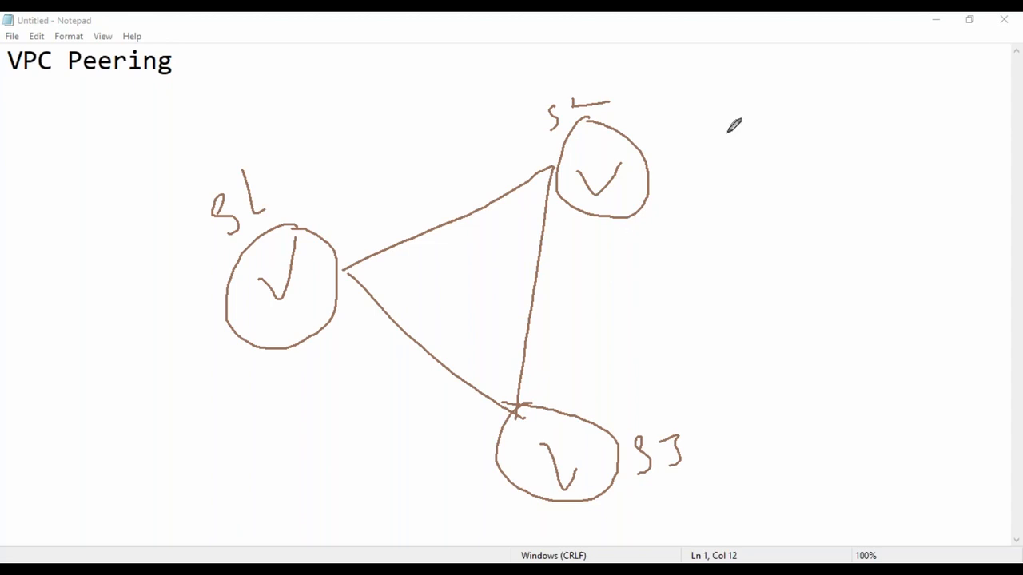
pyautogui.press('Escape')
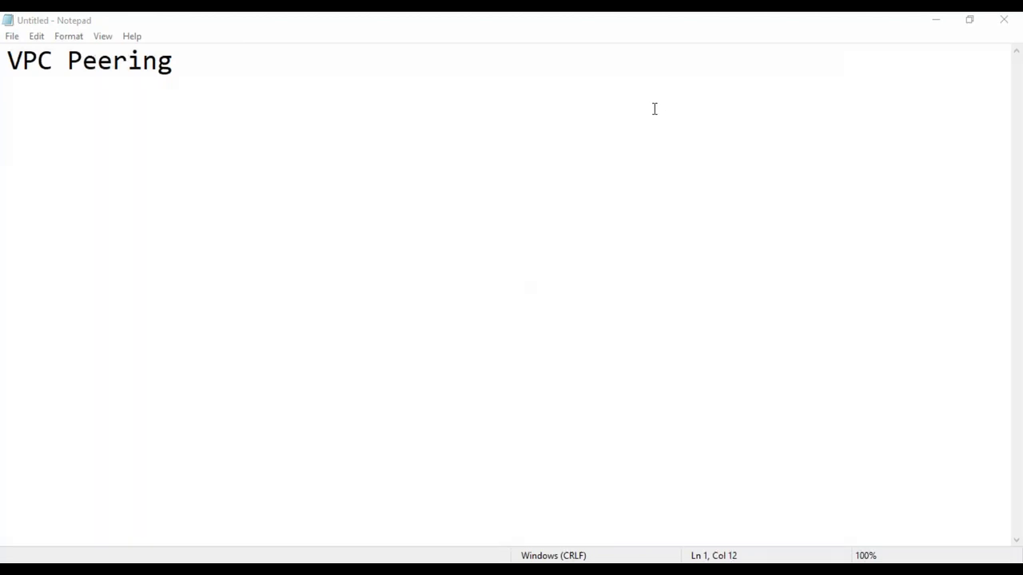
# Open Paint and draw a tall black rectangle about 300 × 469 px in the left half of the visible canvas.
pyautogui.press('super+r')
pyautogui.write('mspaint')
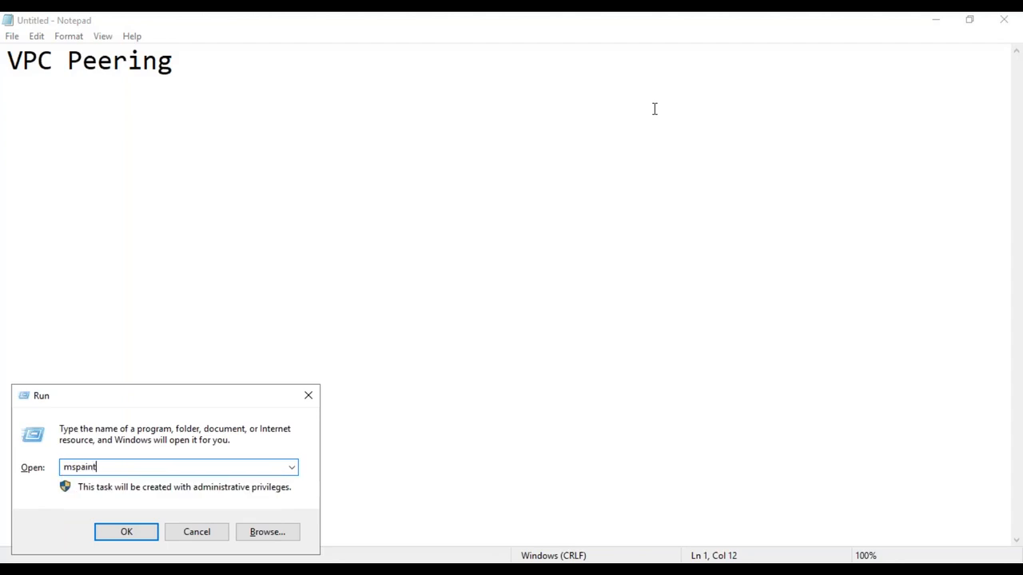
pyautogui.press('Return')
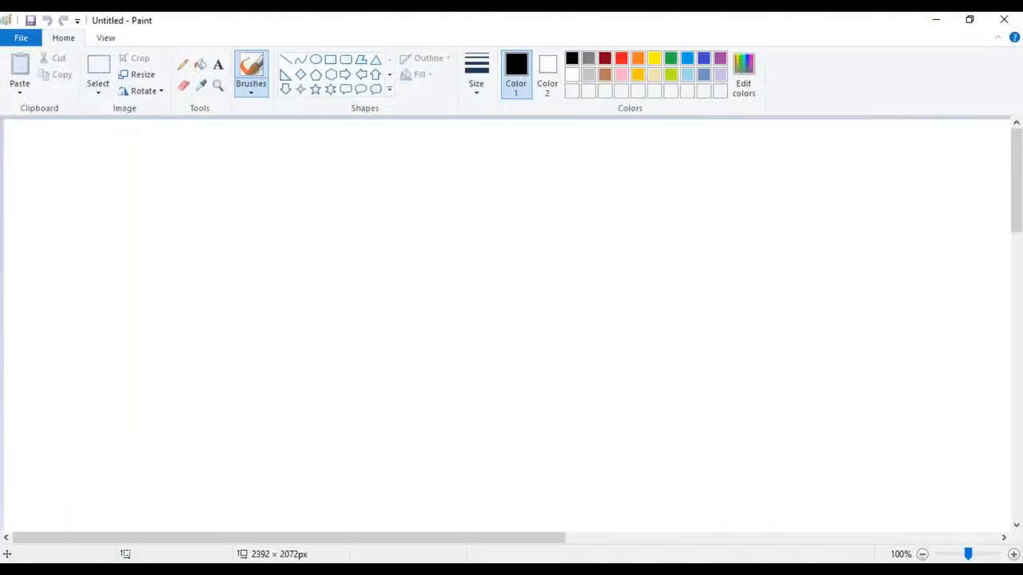
pyautogui.click(330, 59)
pyautogui.moveTo(317, 154); pyautogui.dragTo(541, 504)
pyautogui.moveTo(491, 452); pyautogui.dragTo(375, 451)
# Add the text label "US-EAST-1" just above the rectangle.
pyautogui.click(217, 64)
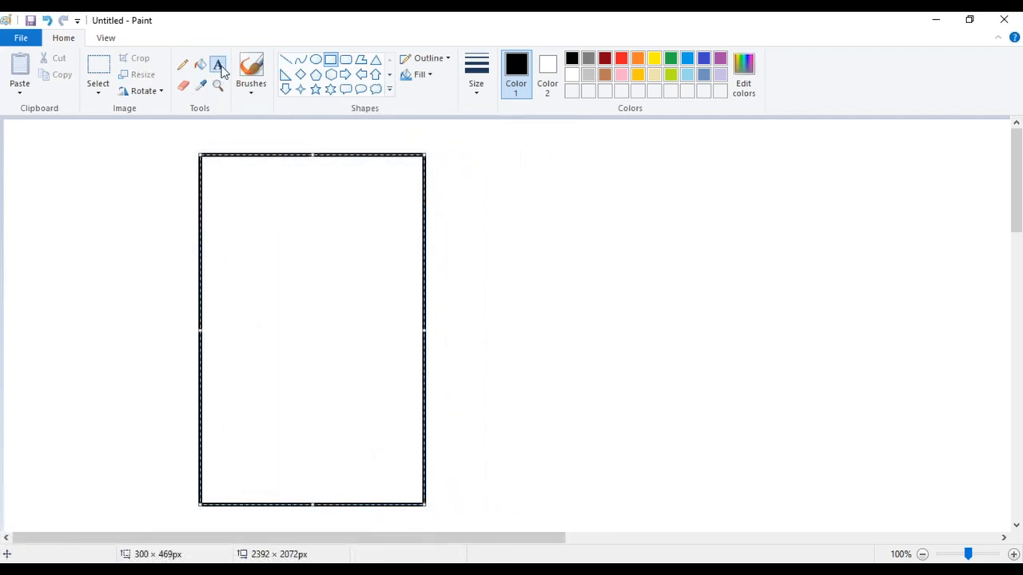
pyautogui.click(264, 142)
pyautogui.write('US-EAST-1')
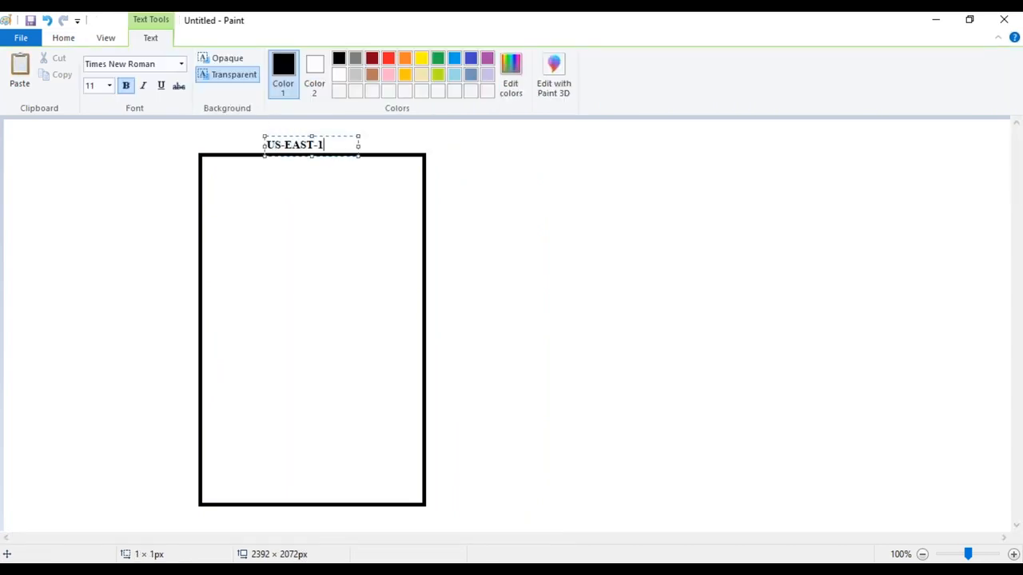
pyautogui.click(506, 254)
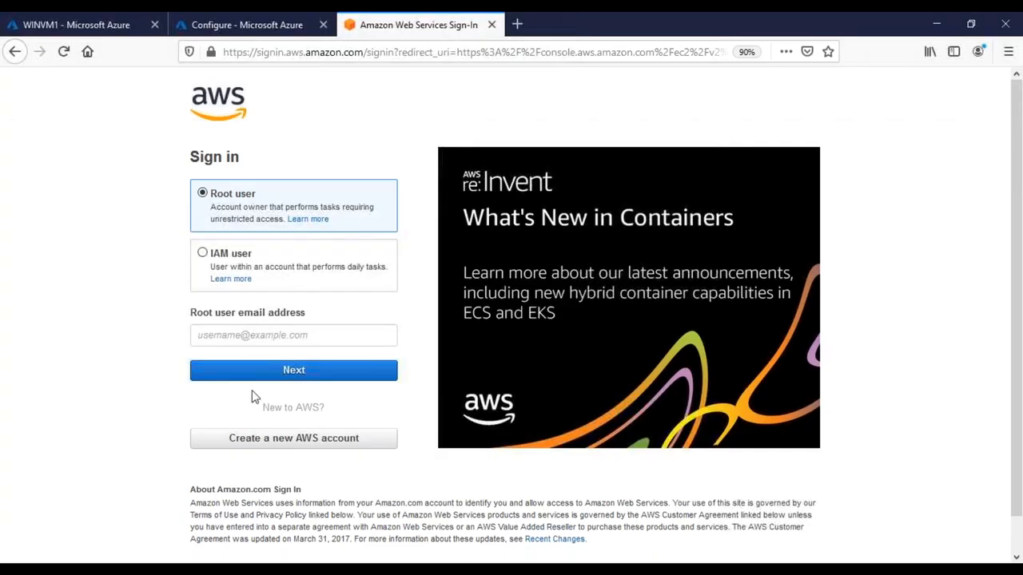
# Switch to the AWS sign-in page in the browser and submit the root user's email address.
pyautogui.click(264, 335)
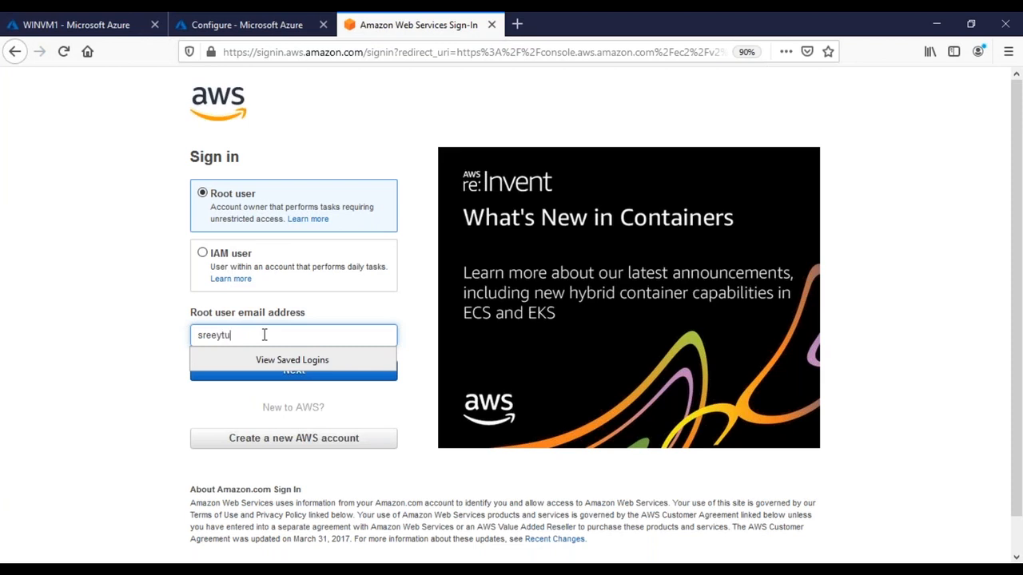
pyautogui.press('Return')
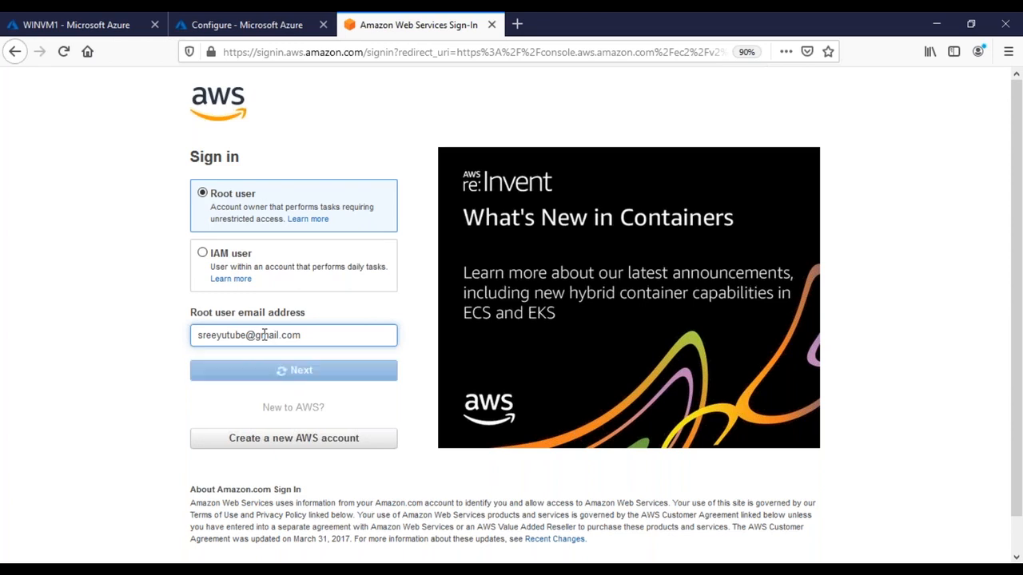
# Enter the root account password and the MFA code to complete the AWS sign-in.
pyautogui.write('*')
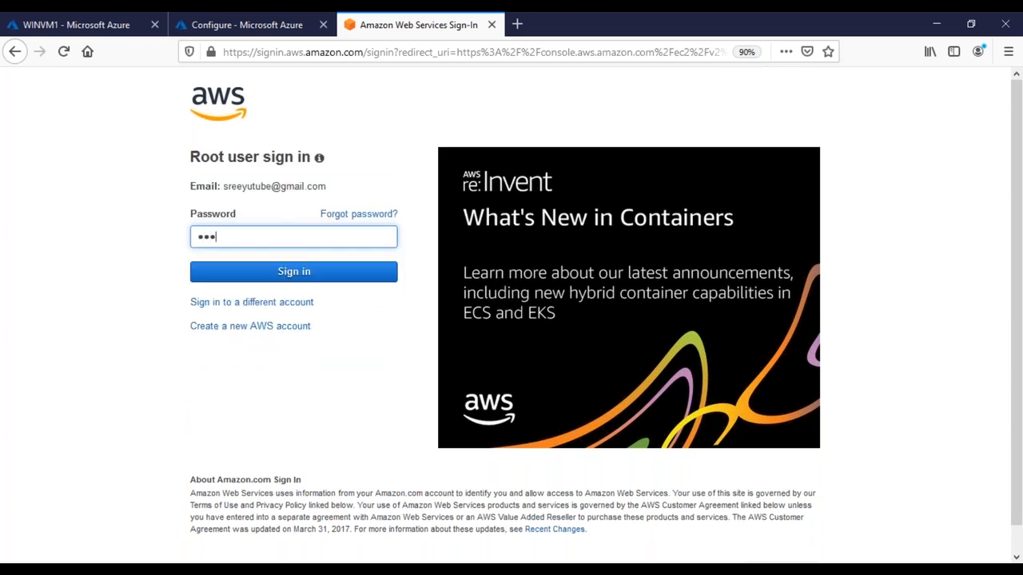
pyautogui.write('**********')
pyautogui.press('Return')
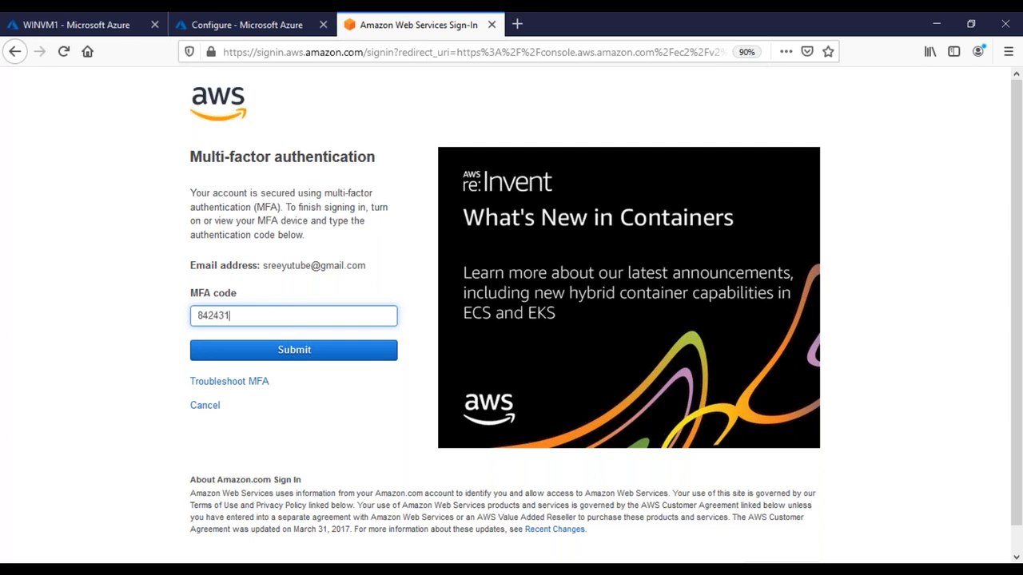
pyautogui.press('Return')
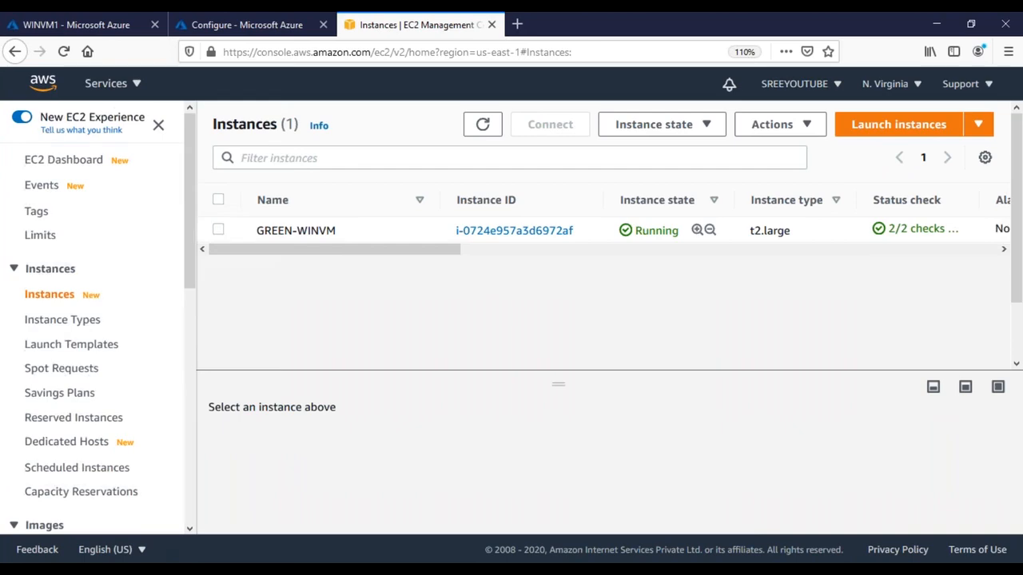
# Open the VPC service in a new browser tab and display the Your VPCs list for N. Virginia.
pyautogui.click(148, 90)
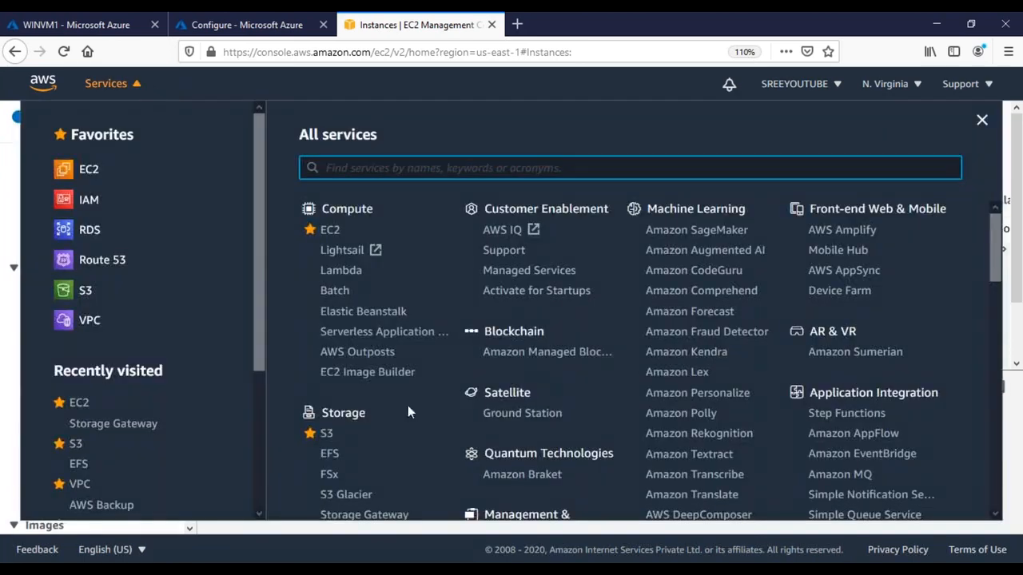
pyautogui.scroll(-5, 423, 418)
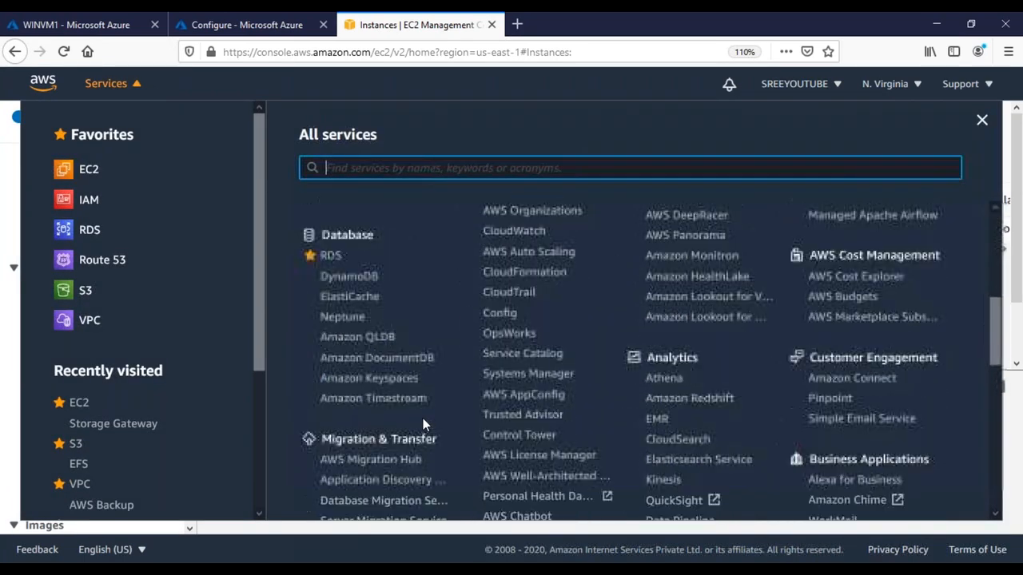
pyautogui.scroll(-6, 423, 418)
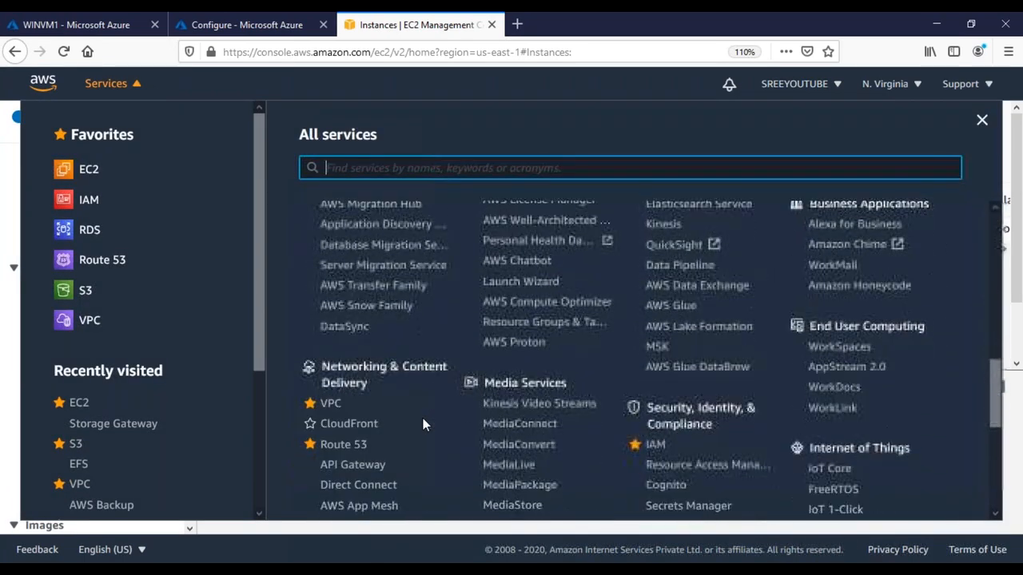
pyautogui.rightClick(329, 404)
pyautogui.click(401, 217)
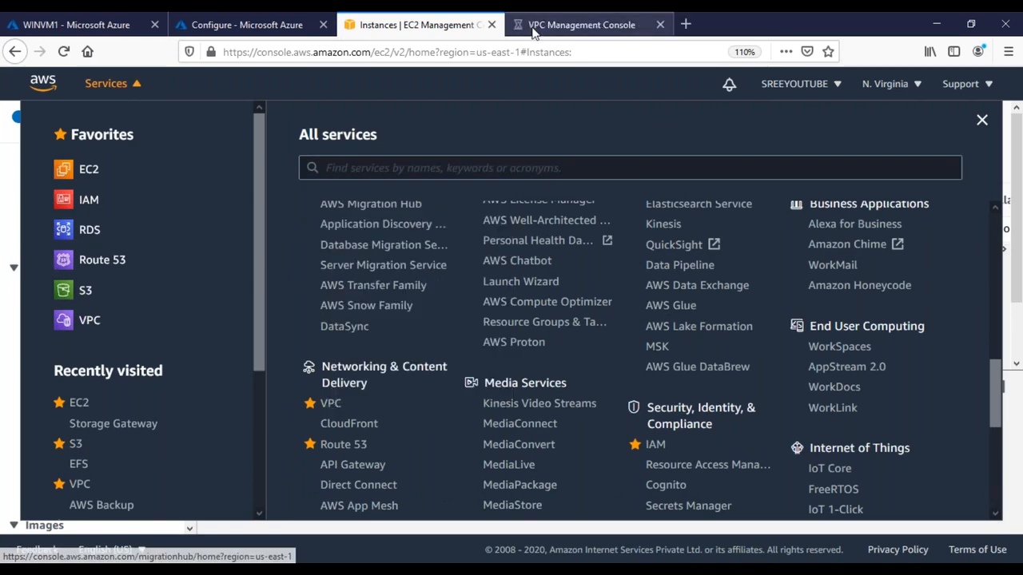
pyautogui.click(581, 25)
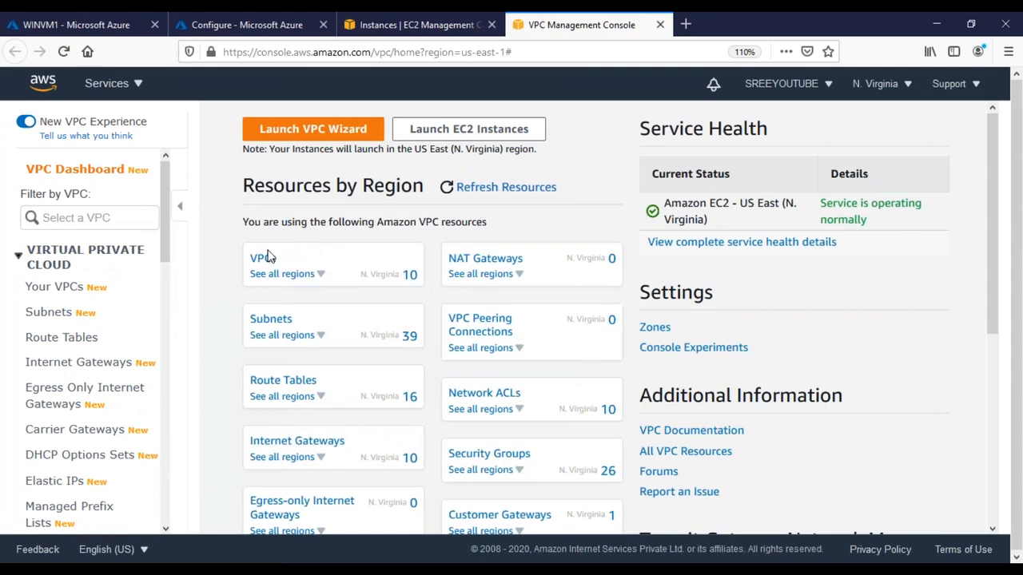
pyautogui.click(263, 258)
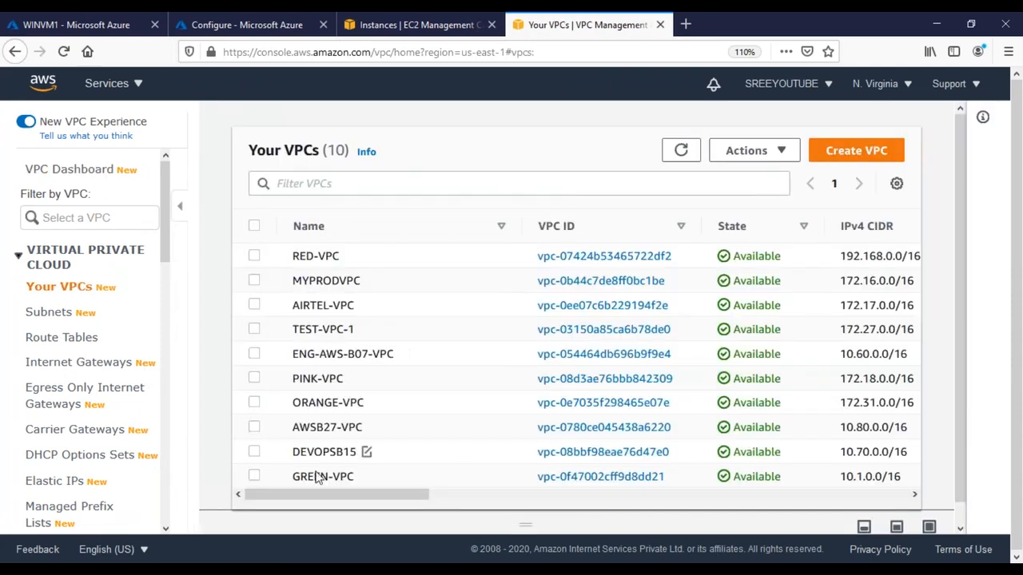
# Open the VPC list for the US East (Ohio) us-east-2 region in a separate browser tab.
pyautogui.click(906, 85)
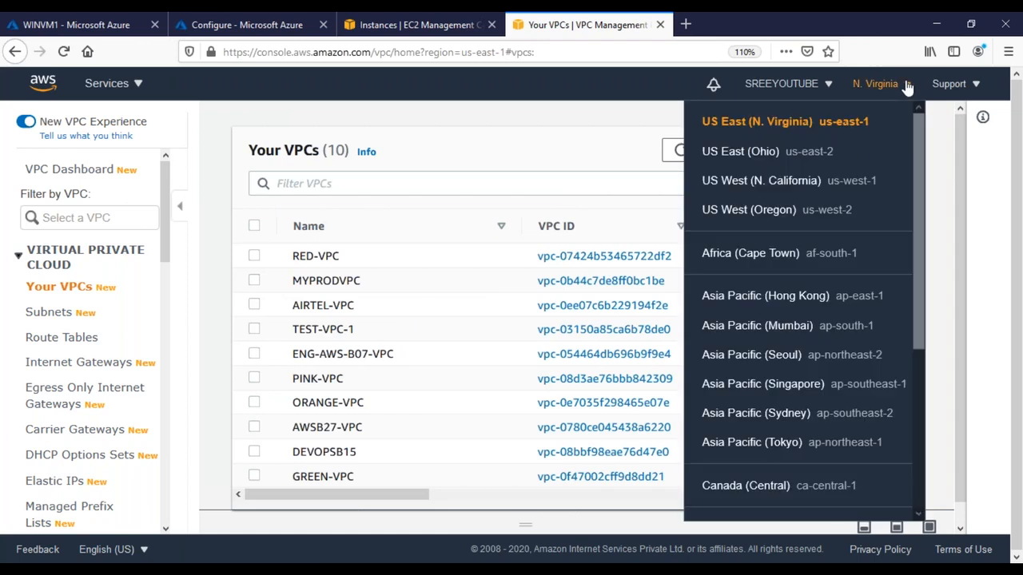
pyautogui.rightClick(740, 153)
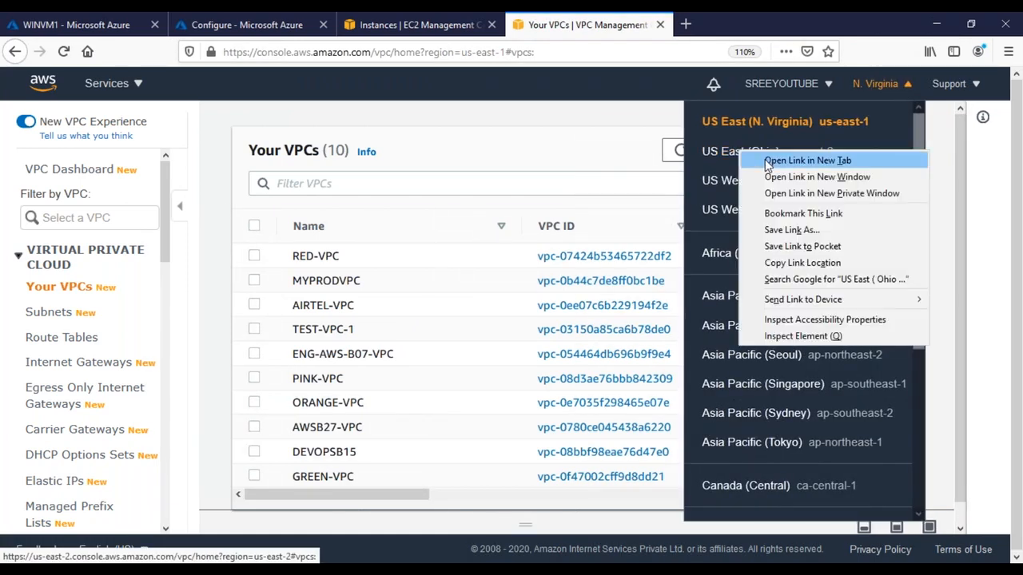
pyautogui.click(765, 160)
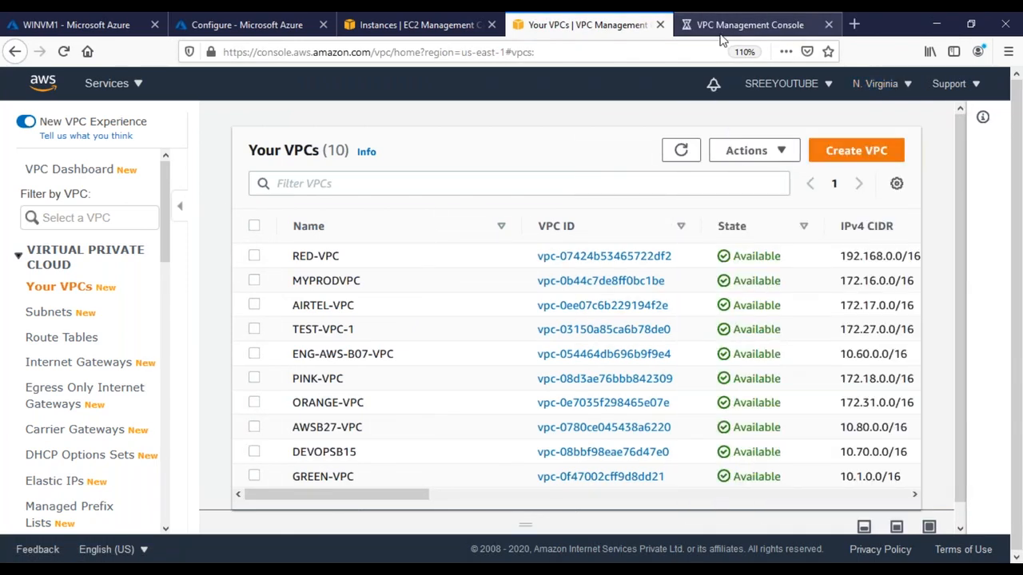
pyautogui.click(720, 35)
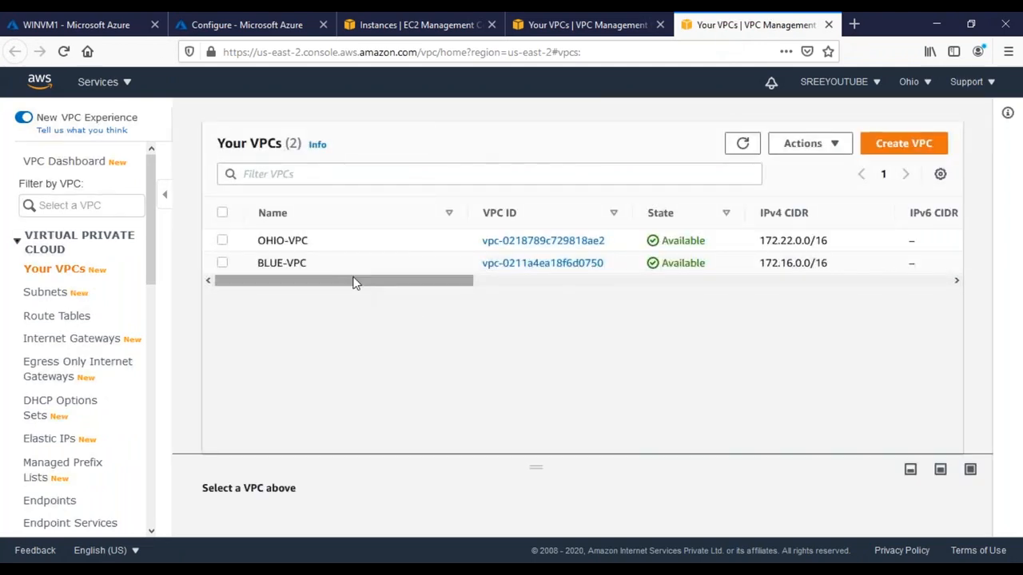
# Check the IPv4 CIDR of BLUE-VPC in Ohio, and those of AWSB27-VPC and RED-VPC in the N. Virginia list.
pyautogui.moveTo(307, 264); pyautogui.dragTo(276, 264)
pyautogui.moveTo(760, 265); pyautogui.dragTo(831, 266)
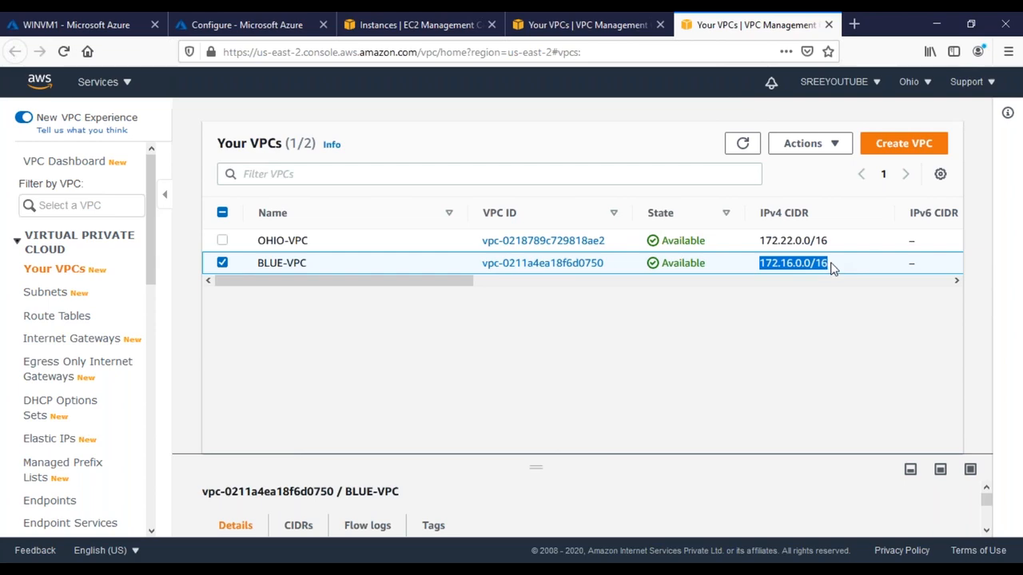
pyautogui.click(587, 25)
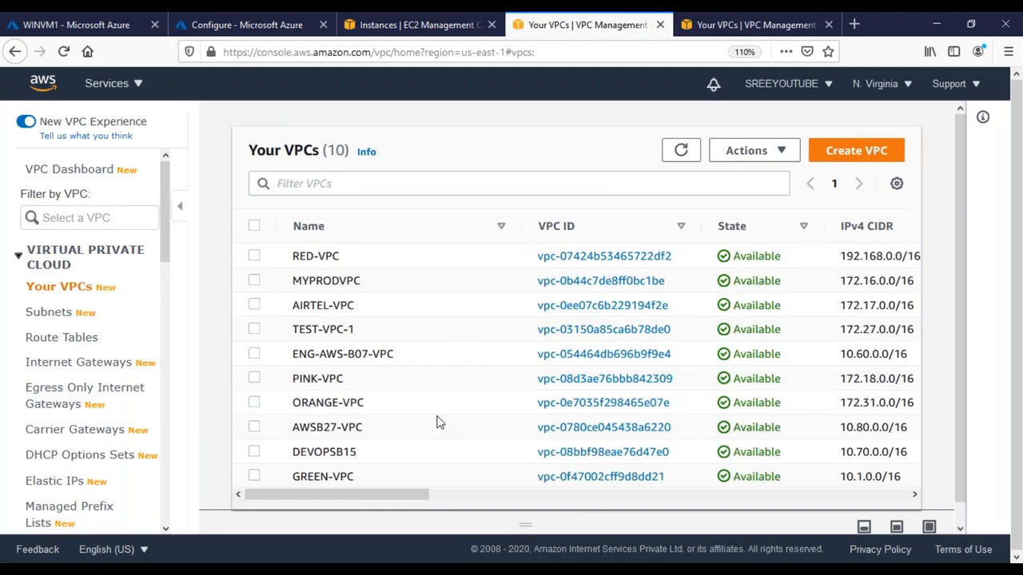
pyautogui.scroll(-1, 438, 423)
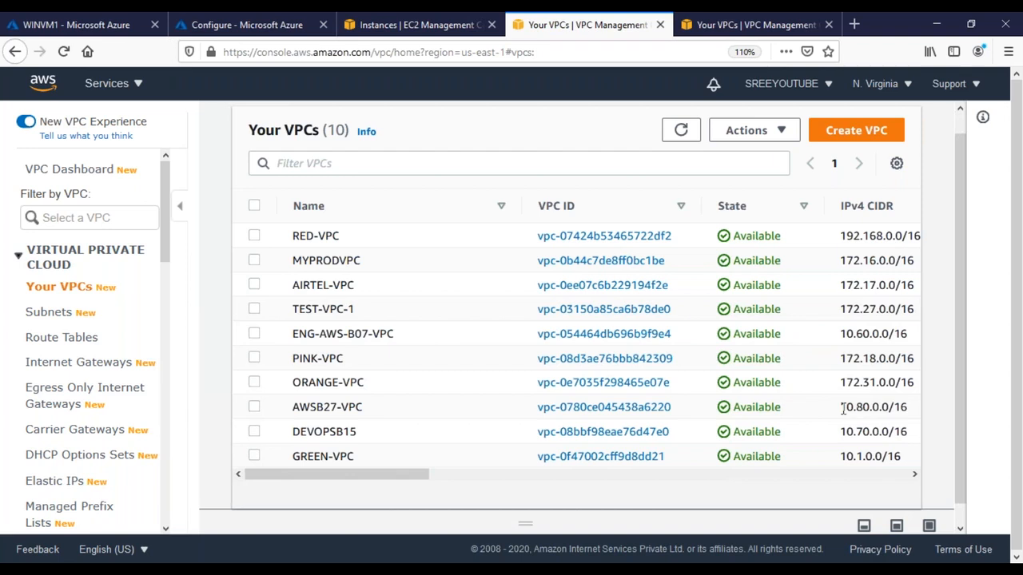
pyautogui.moveTo(843, 409); pyautogui.dragTo(906, 409)
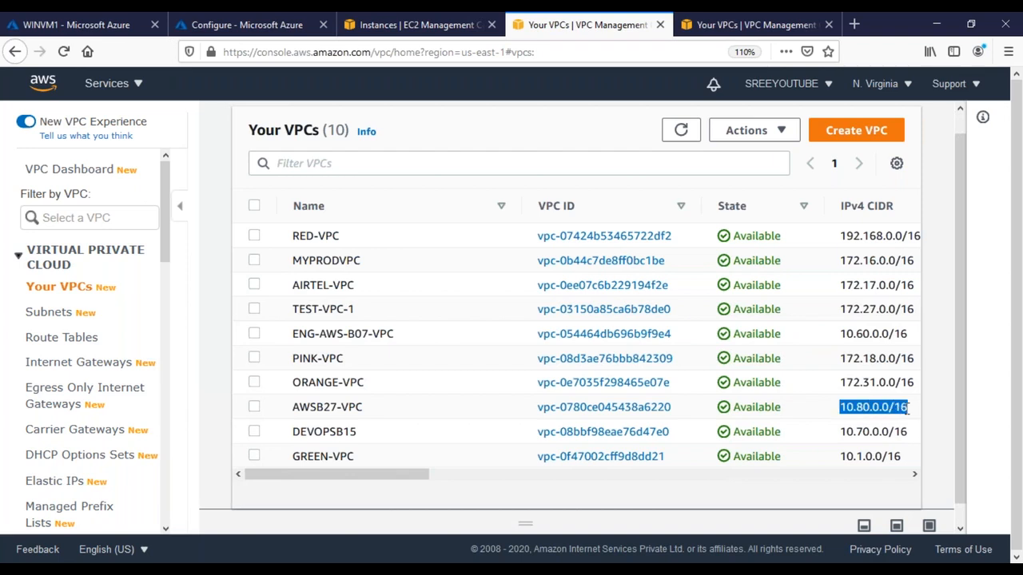
pyautogui.click(254, 406)
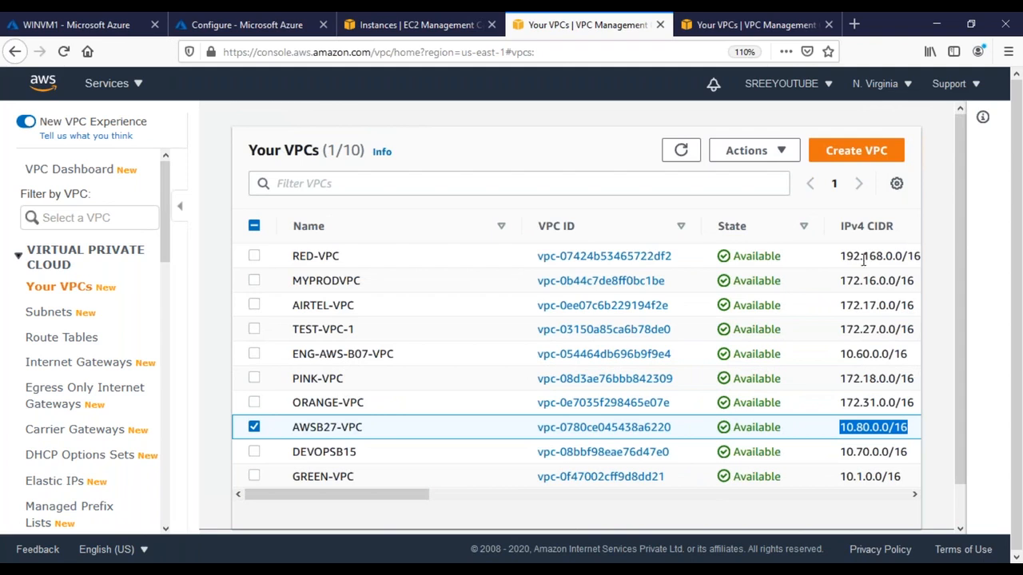
pyautogui.moveTo(842, 257); pyautogui.dragTo(921, 257)
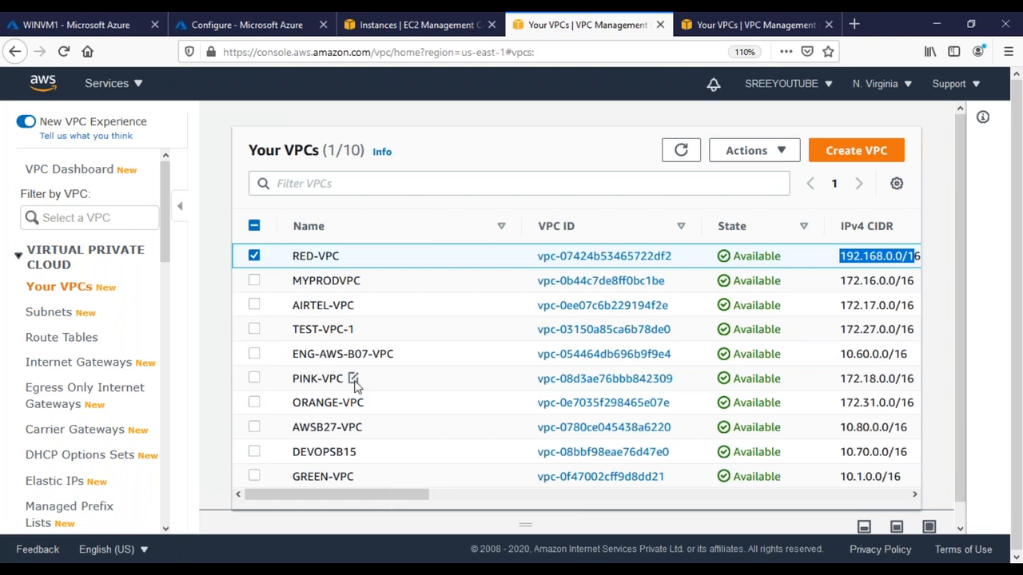
# Rename AWSB27-VPC in the N. Virginia list as AWSB27-VPC-RED.
pyautogui.moveTo(291, 429); pyautogui.dragTo(364, 431)
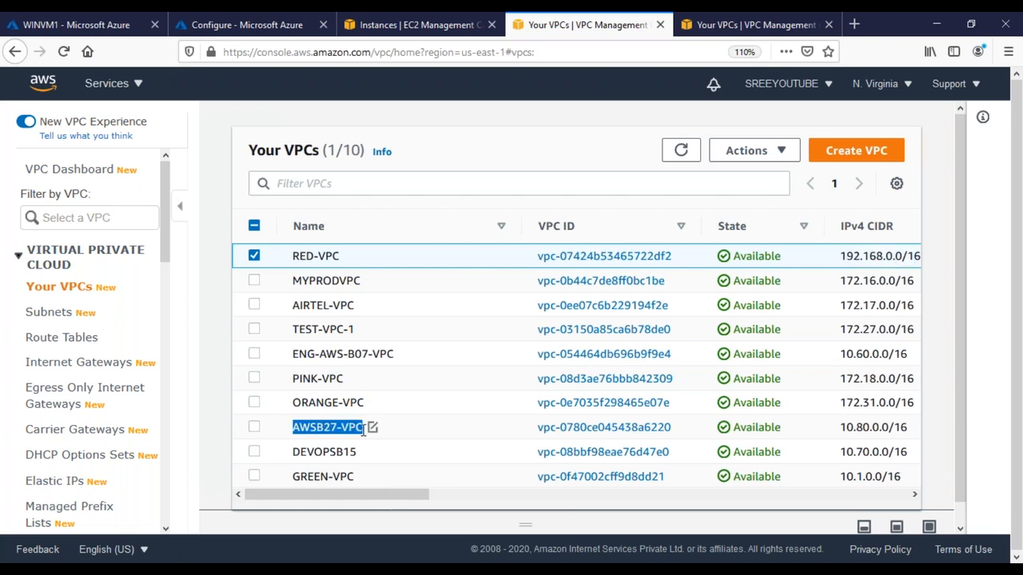
pyautogui.click(372, 428)
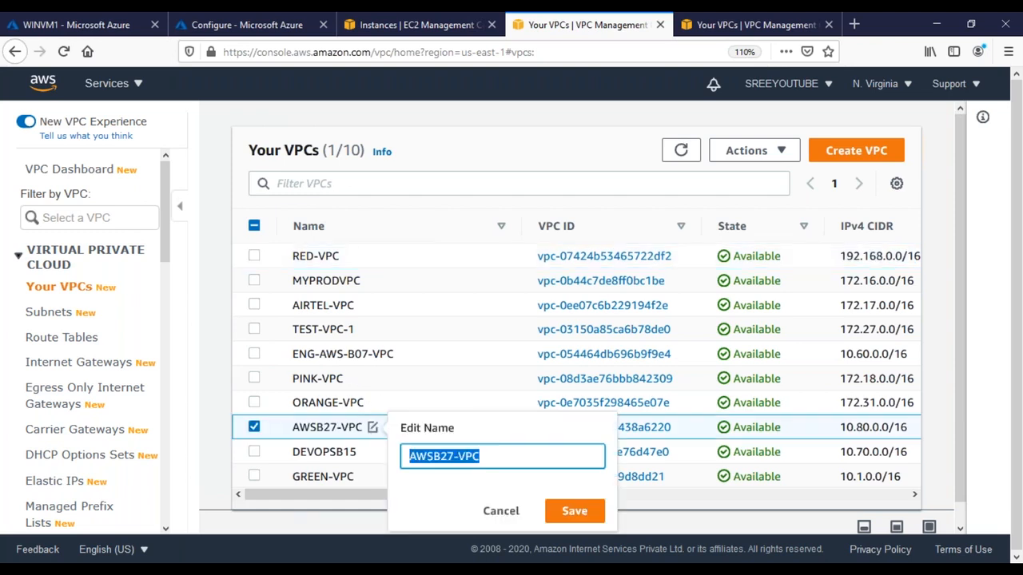
pyautogui.click(505, 458)
pyautogui.write('-RED')
pyautogui.click(575, 512)
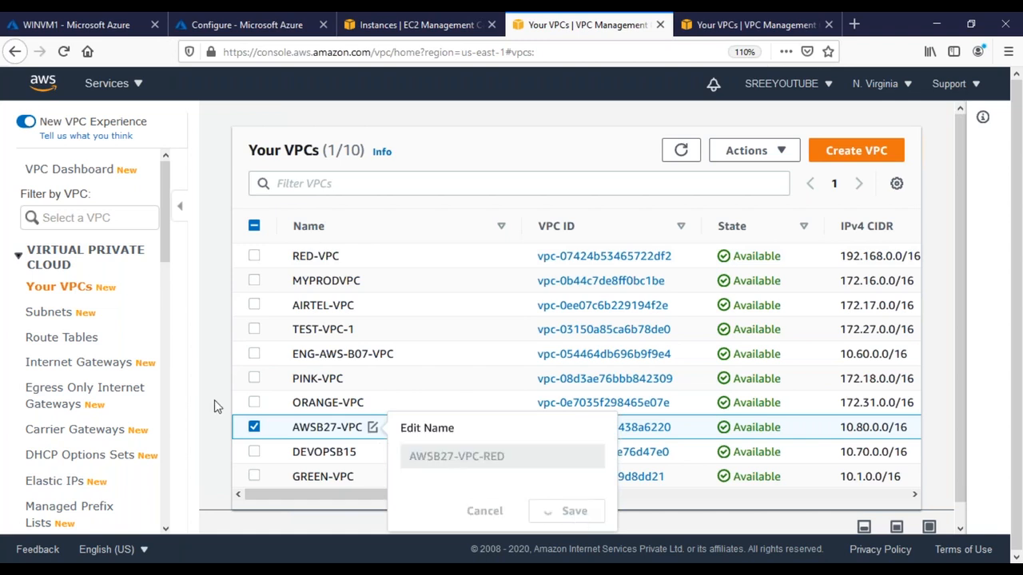
# Rename AWSB27-VPC-RED as AWSB27-VPC-BLUE.
pyautogui.click(397, 429)
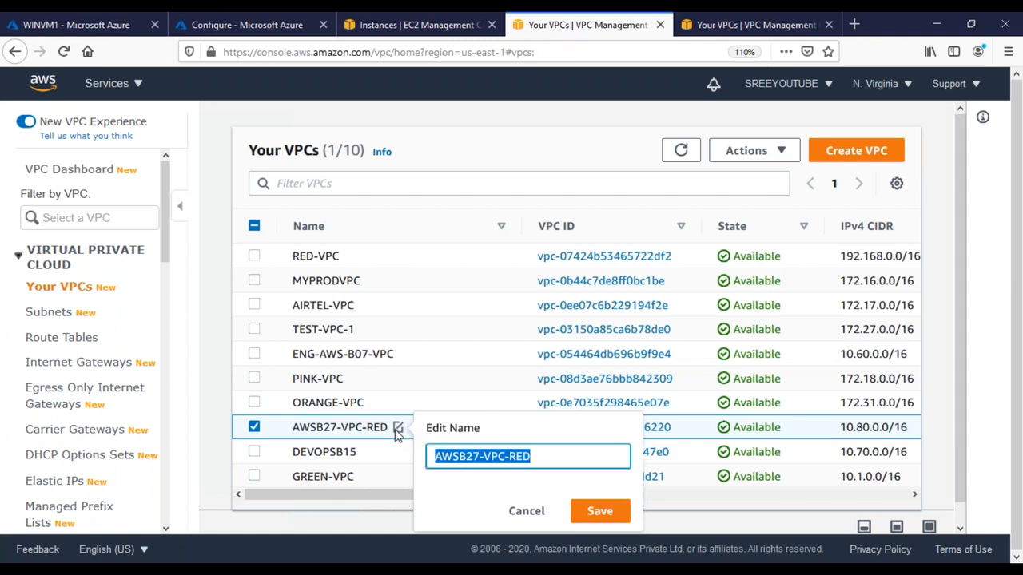
pyautogui.click(540, 457)
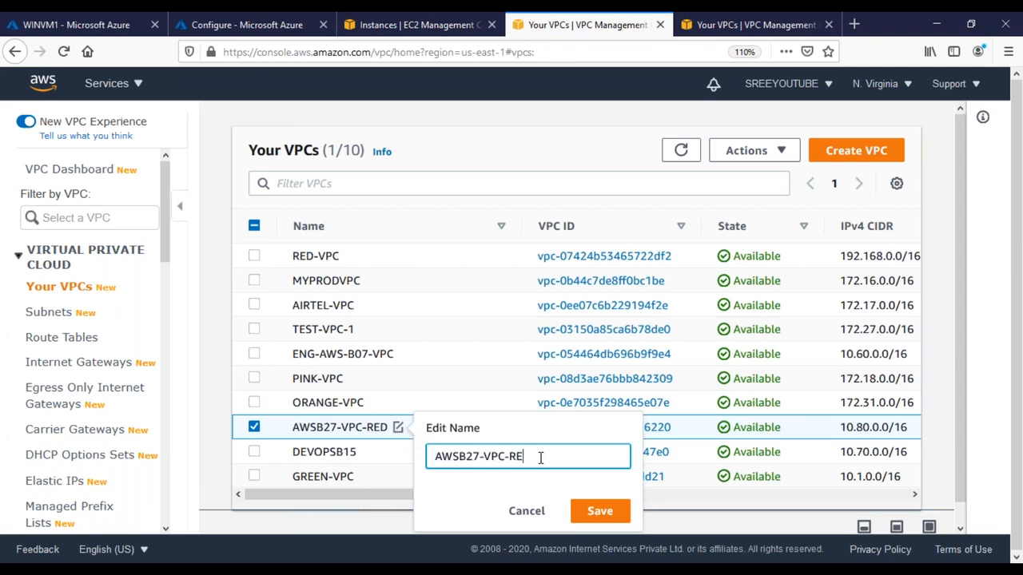
pyautogui.write('BLUE')
pyautogui.click(595, 511)
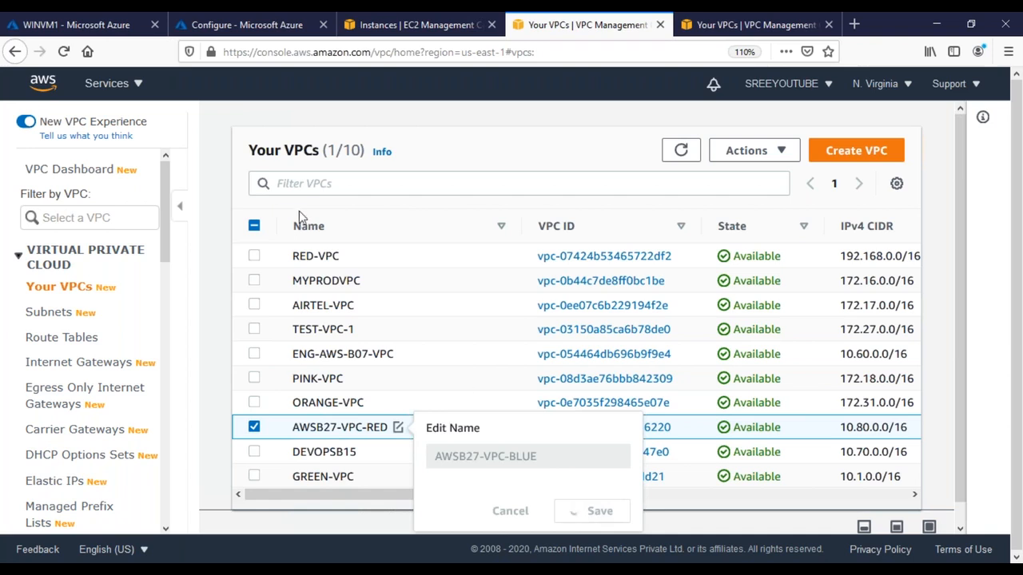
# Rename the AWSB27 VPC as AWSB27-VPC-GREEN and select RED-VPC.
pyautogui.click(404, 428)
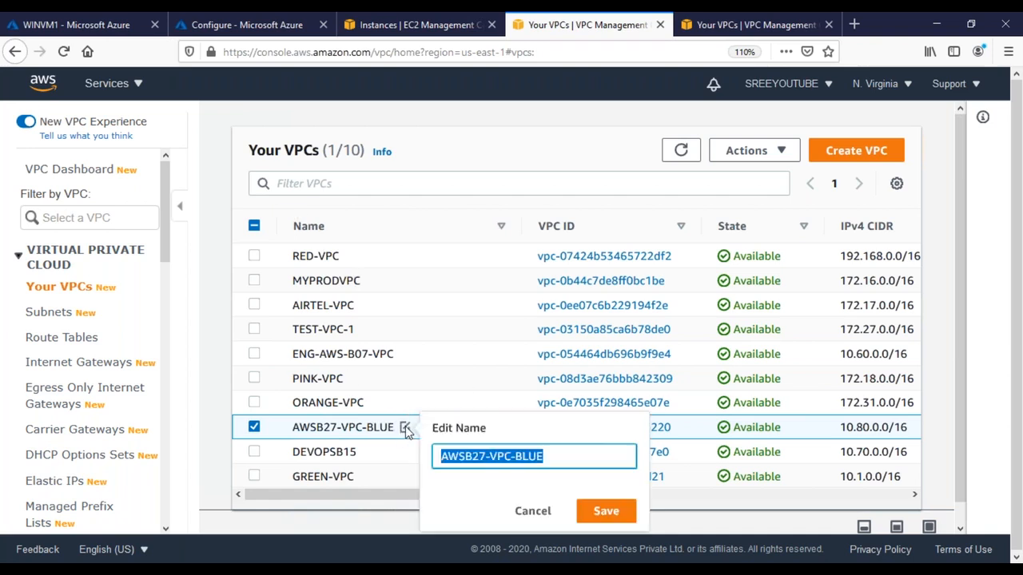
pyautogui.click(516, 457)
pyautogui.moveTo(516, 457); pyautogui.dragTo(625, 467)
pyautogui.write('GREEN')
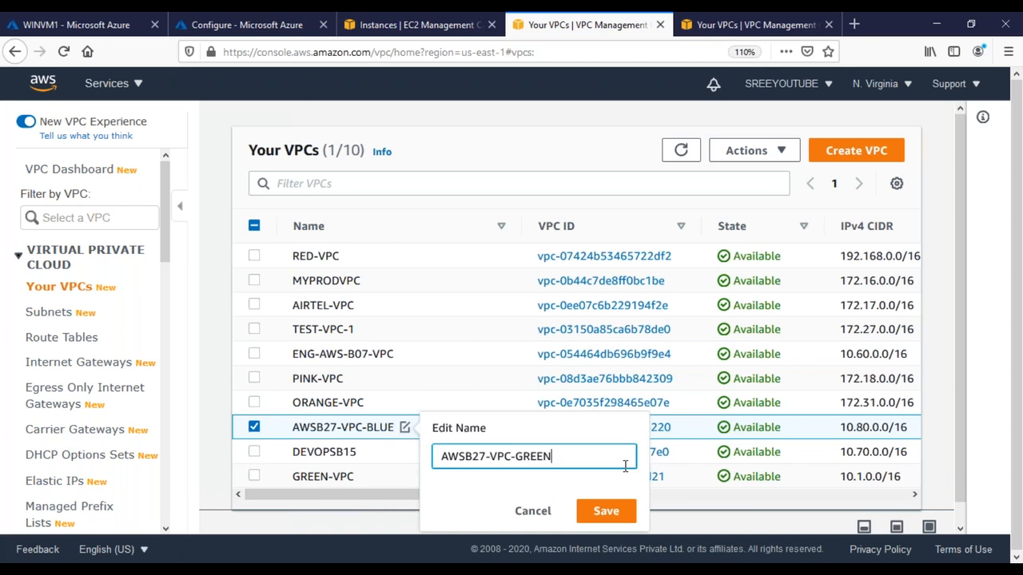
pyautogui.press('Return')
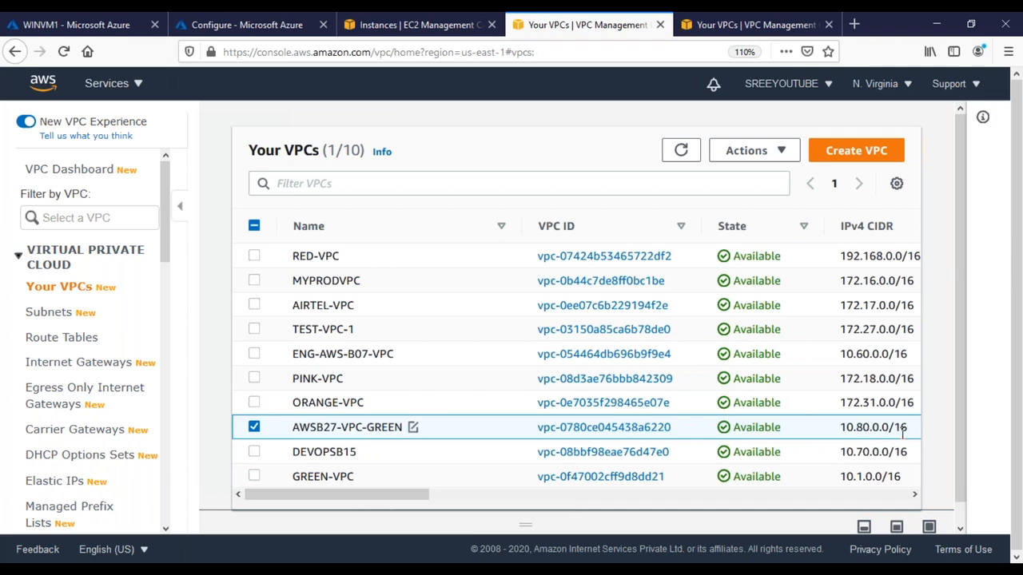
pyautogui.click(389, 257)
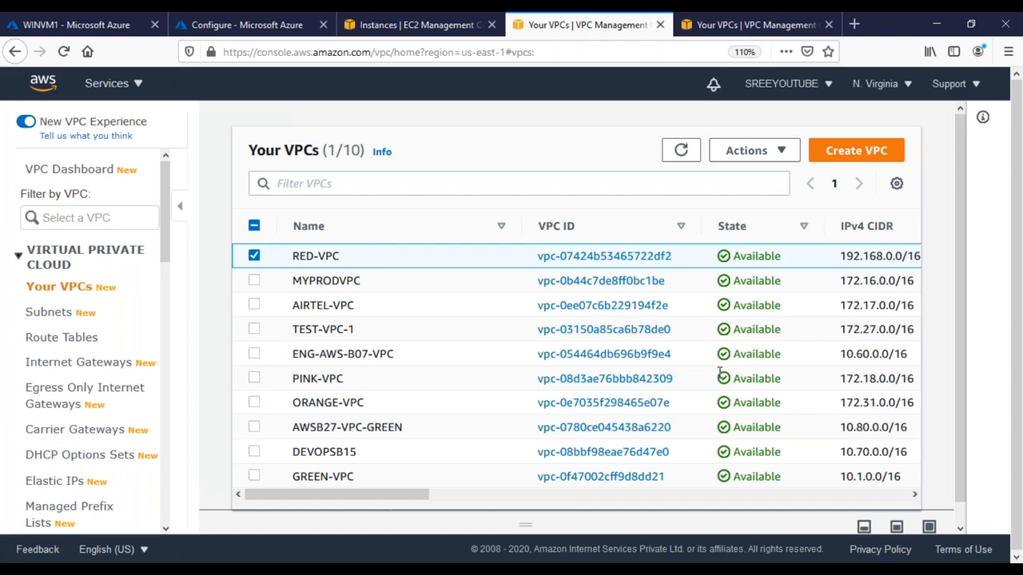
# Switch to Paint and draw a green rectangle in the upper part of the US-EAST-1 box.
pyautogui.click(337, 548)
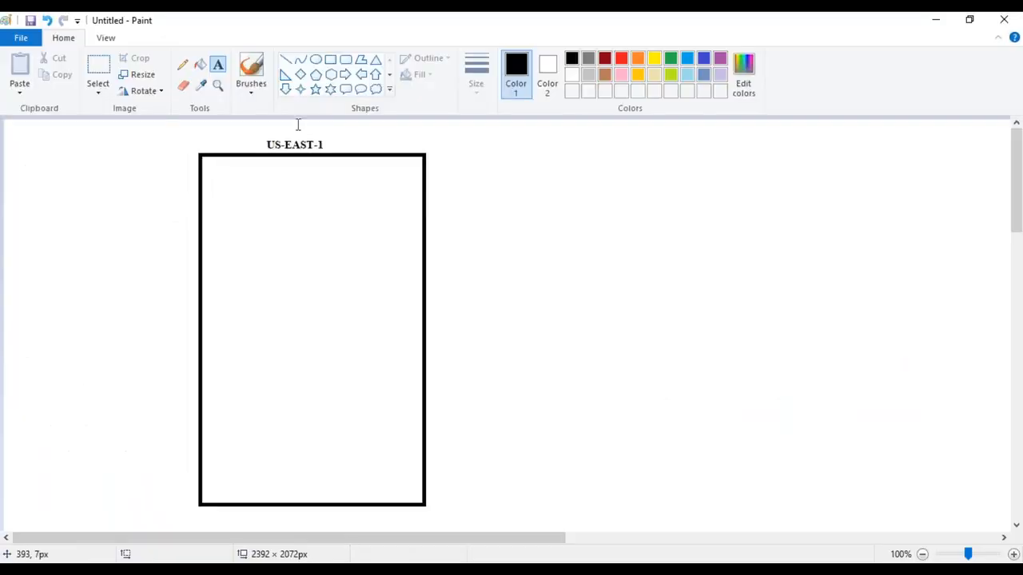
pyautogui.click(330, 59)
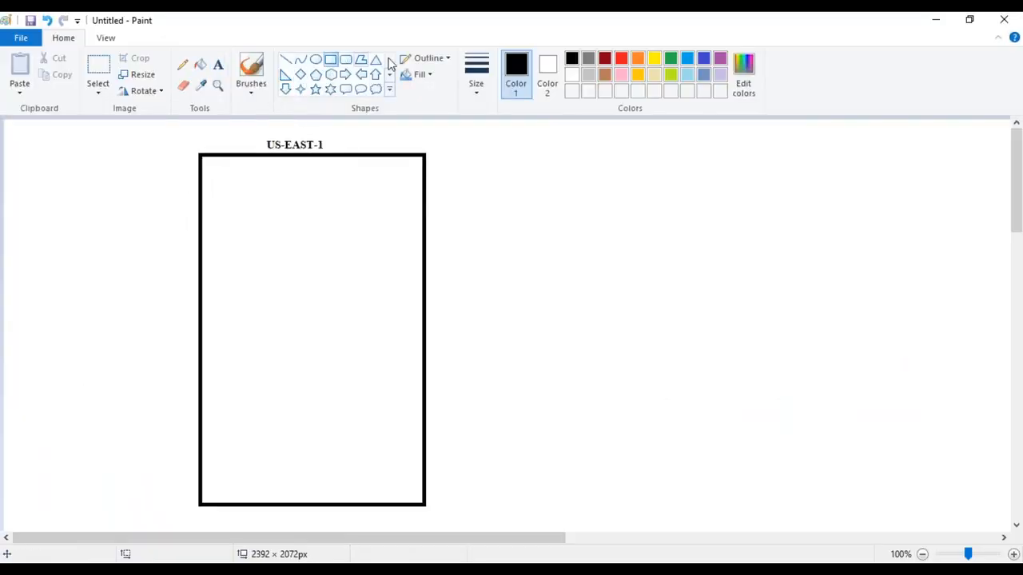
pyautogui.click(669, 60)
pyautogui.moveTo(229, 190); pyautogui.dragTo(392, 298)
pyautogui.moveTo(346, 272); pyautogui.dragTo(343, 266)
pyautogui.click(532, 272)
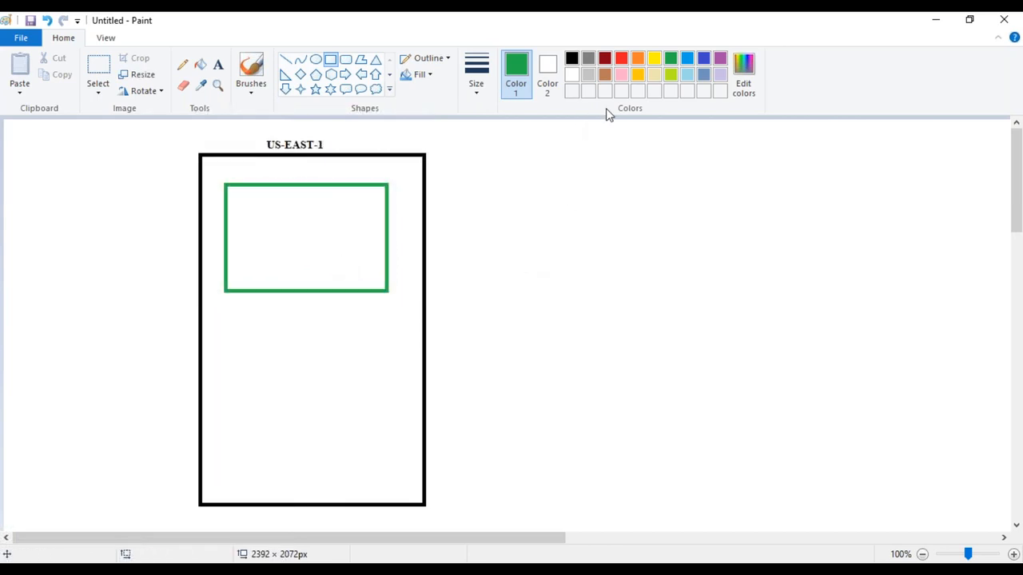
# Draw a red rectangle about 227 × 152 px below the green one in the US-EAST-1 box and narrow it slightly.
pyautogui.click(621, 59)
pyautogui.moveTo(227, 372); pyautogui.dragTo(359, 453)
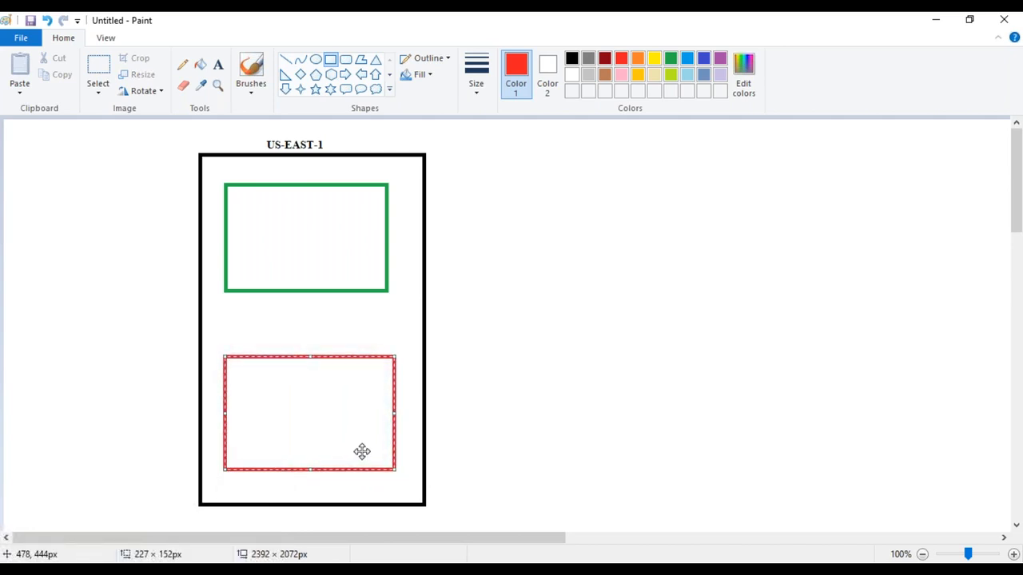
pyautogui.moveTo(395, 413); pyautogui.dragTo(392, 414)
pyautogui.moveTo(543, 428); pyautogui.dragTo(550, 431)
# Label the green rectangle 10.80.0.0/16 in black text just inside its upper edge.
pyautogui.click(570, 60)
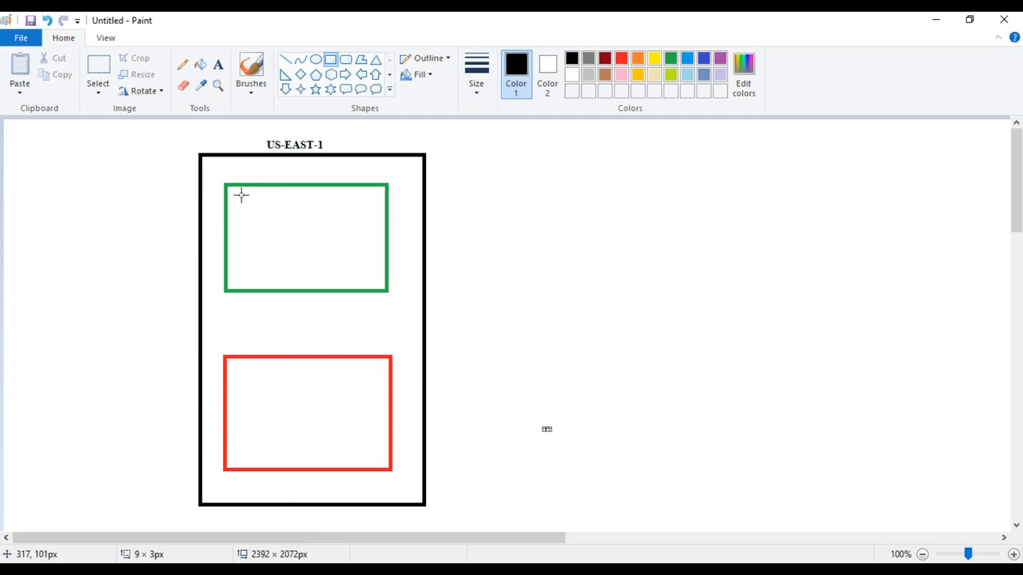
pyautogui.click(251, 68)
pyautogui.click(218, 64)
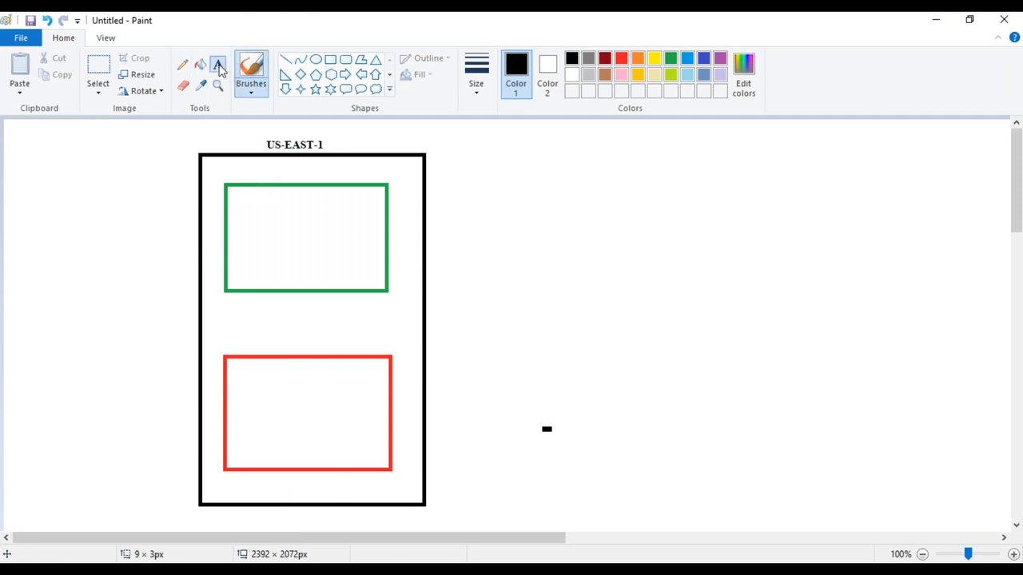
pyautogui.click(256, 195)
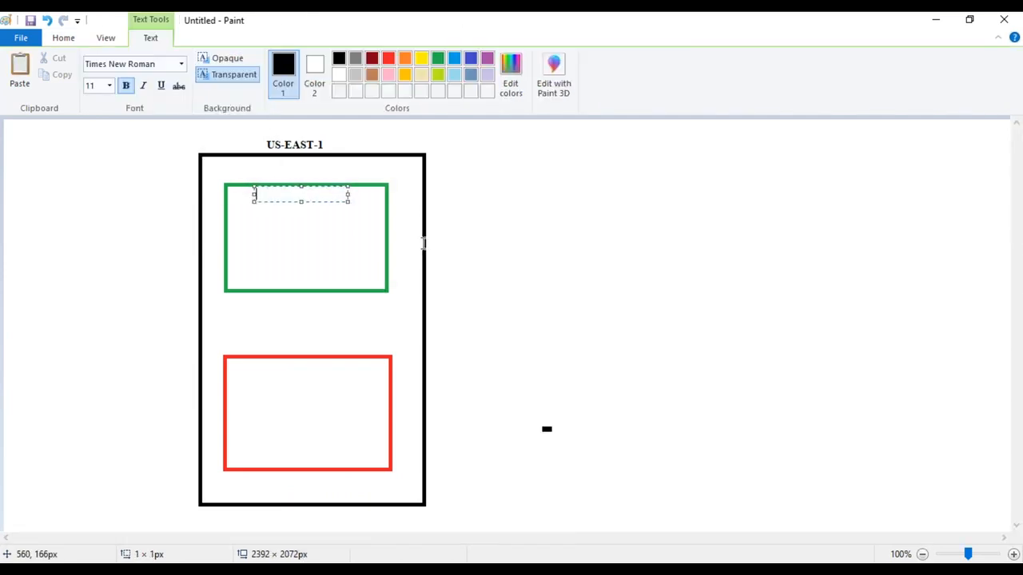
pyautogui.write('10.80.0.0/16')
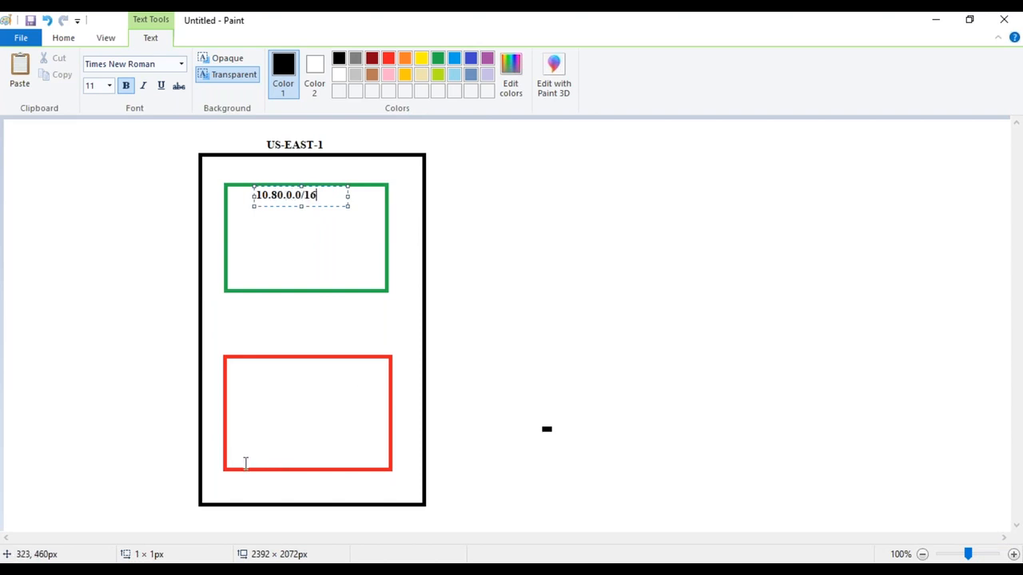
# Label the red rectangle 192.168.0.0/16 just inside its lower edge.
pyautogui.click(246, 461)
pyautogui.click(248, 460)
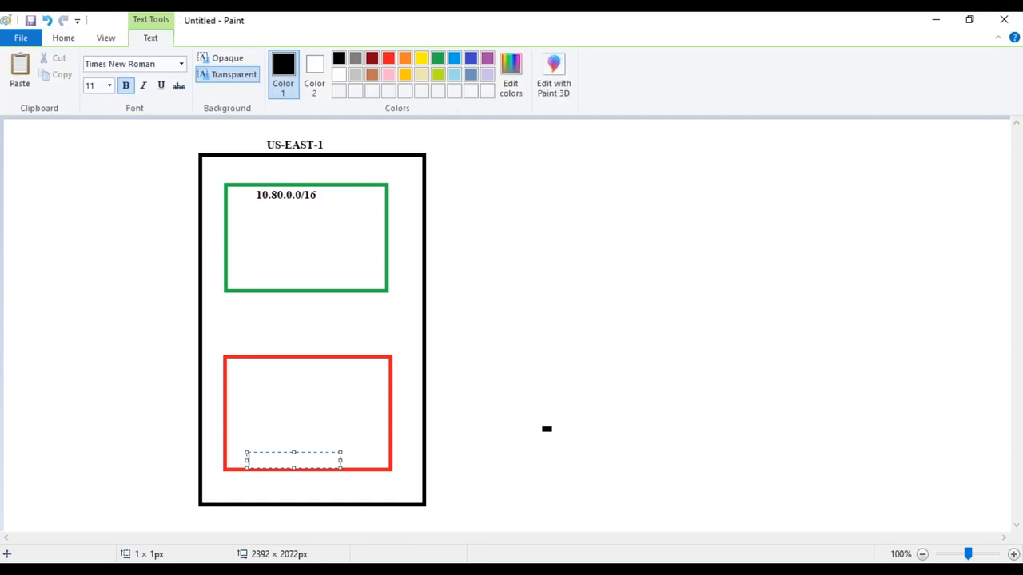
pyautogui.write('172')
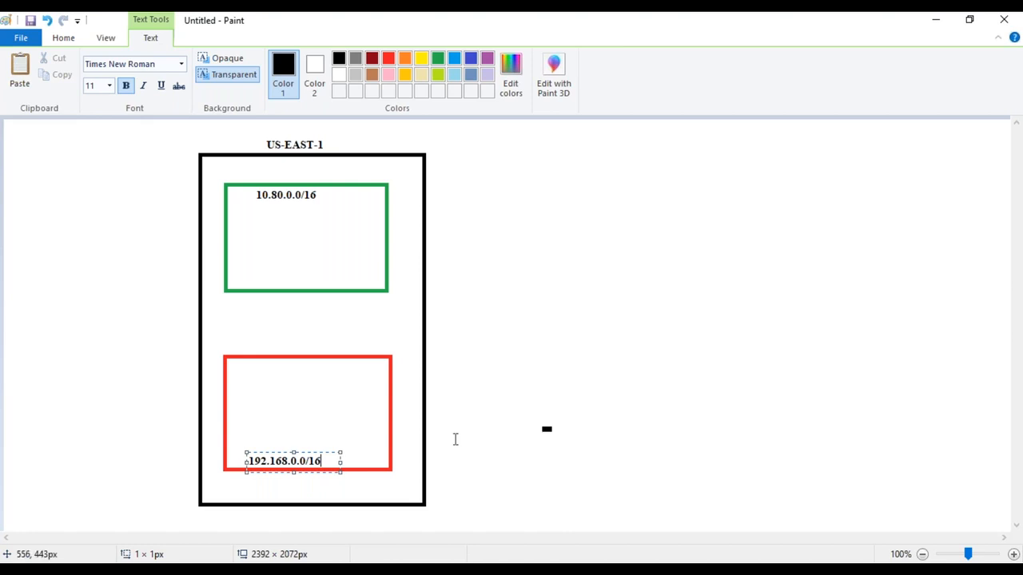
pyautogui.click(587, 391)
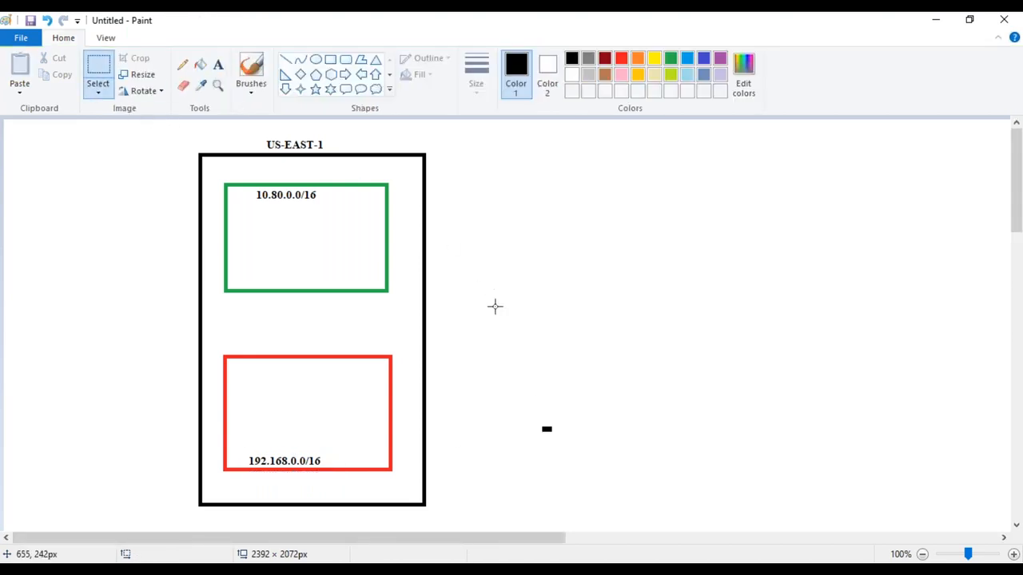
# Delete the stray black mark and draw a second black region box about 297 × 480 px beside the US-EAST-1 box.
pyautogui.moveTo(510, 413); pyautogui.dragTo(607, 464)
pyautogui.press('Delete')
pyautogui.click(330, 60)
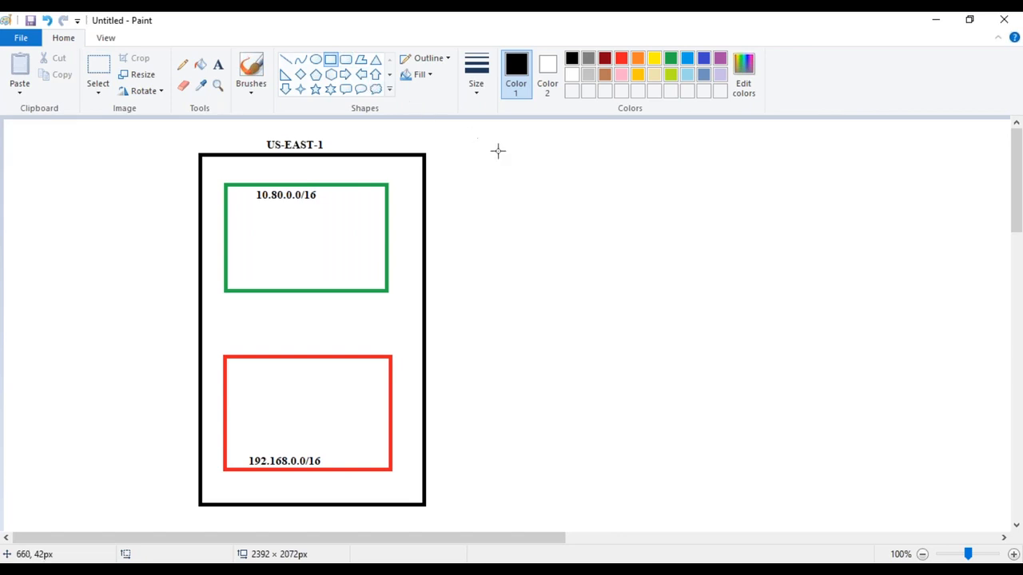
pyautogui.moveTo(566, 155)
pyautogui.mouseDown()
pyautogui.moveTo(633, 442)
pyautogui.moveTo(716, 497)
pyautogui.moveTo(780, 499)
pyautogui.moveTo(788, 513)
pyautogui.moveTo(804, 512)
pyautogui.moveTo(789, 512)
pyautogui.mouseUp()
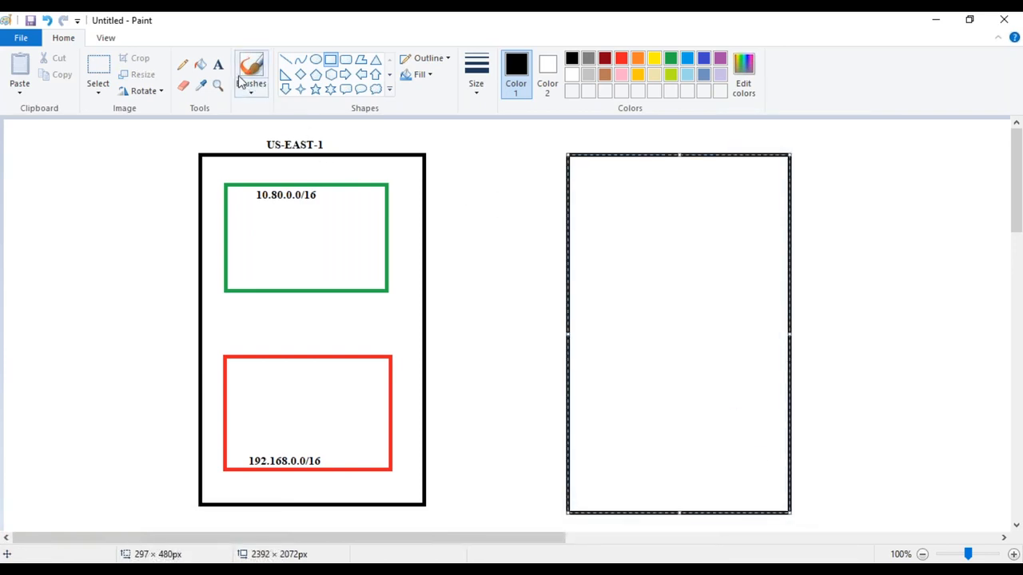
# Add the text label US-EAST-2 above the second region box.
pyautogui.click(217, 64)
pyautogui.click(631, 143)
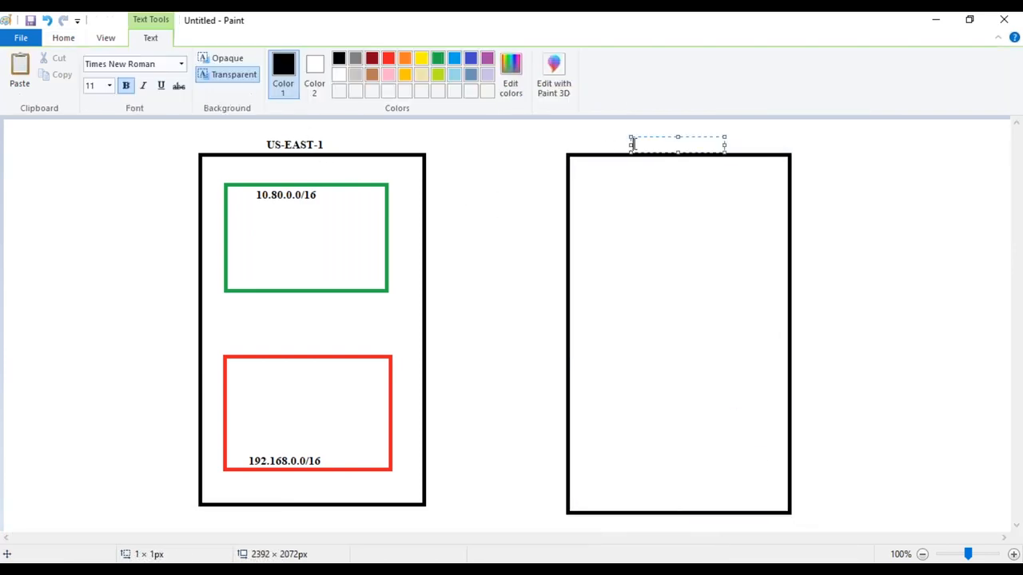
pyautogui.write('US-EAST-2')
pyautogui.click(823, 235)
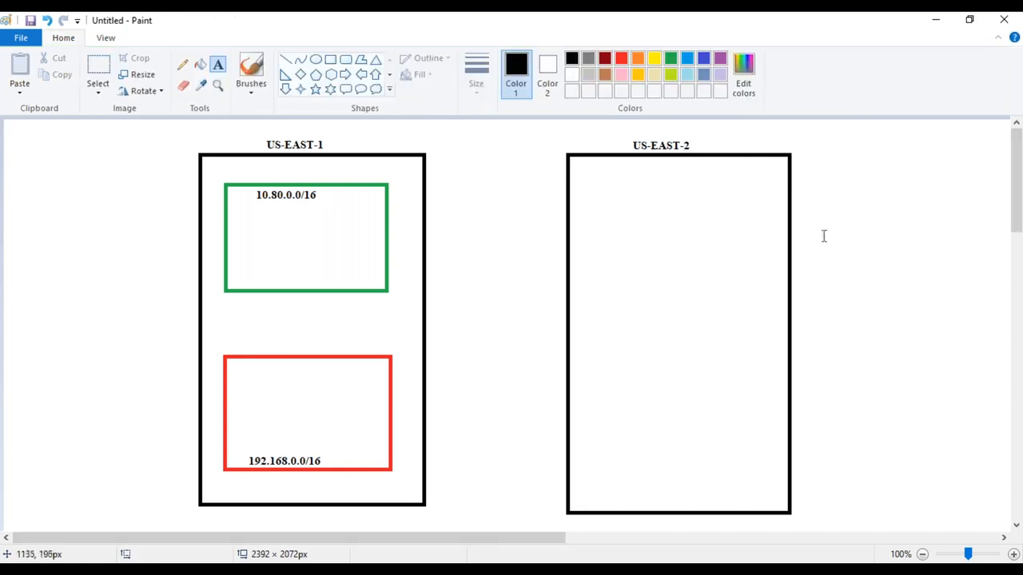
# Draw a light blue rectangle in the upper part of the US-EAST-2 box.
pyautogui.click(330, 60)
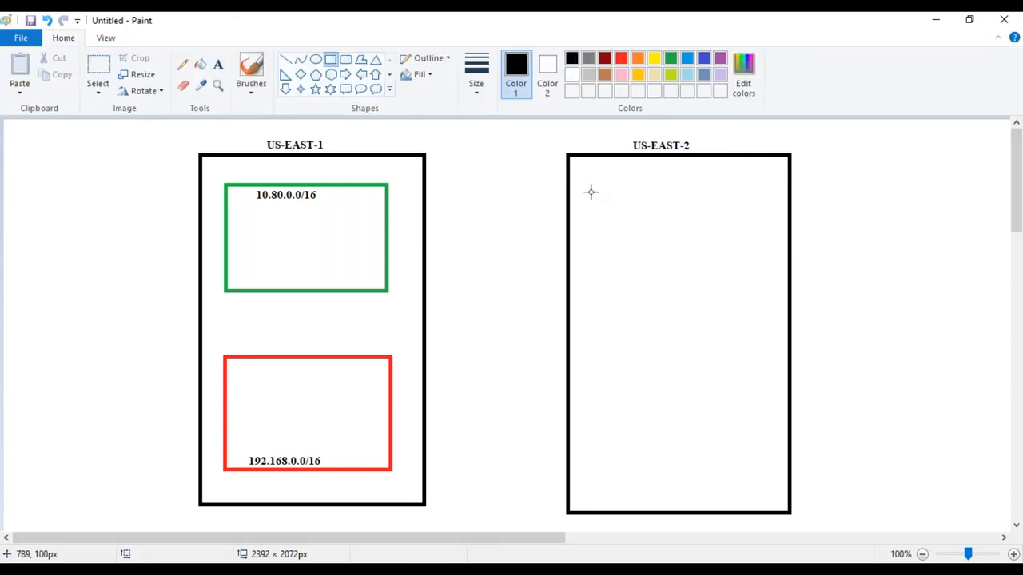
pyautogui.moveTo(602, 184)
pyautogui.mouseDown()
pyautogui.moveTo(673, 296)
pyautogui.moveTo(769, 292)
pyautogui.moveTo(728, 269)
pyautogui.moveTo(734, 264)
pyautogui.mouseUp()
pyautogui.click(687, 59)
pyautogui.click(864, 184)
# Set Paint to black with the Text tool, and look up BLUE-VPC's IPv4 CIDR in the browser's Ohio VPC list.
pyautogui.click(571, 58)
pyautogui.click(218, 64)
pyautogui.hotkey('alt', 'Tab')
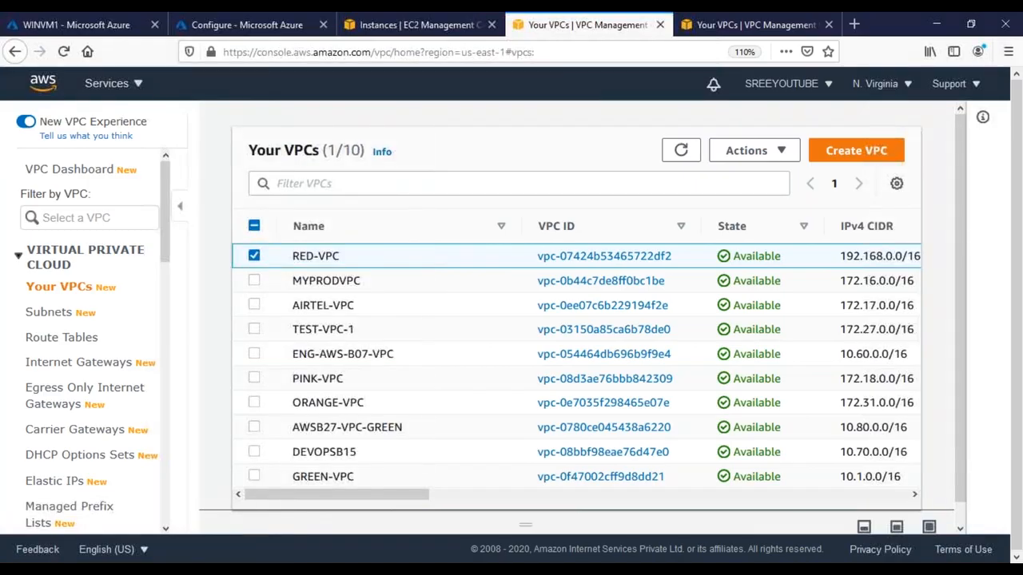
pyautogui.click(721, 26)
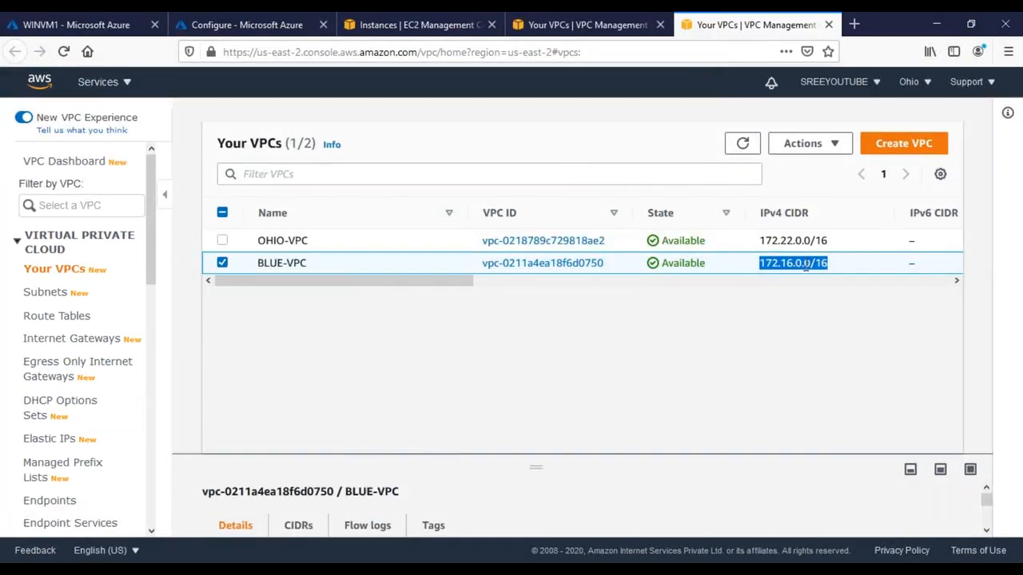
pyautogui.moveTo(846, 264); pyautogui.dragTo(757, 264)
pyautogui.hotkey('ctrl', 'c')
pyautogui.hotkey('alt', 'Tab')
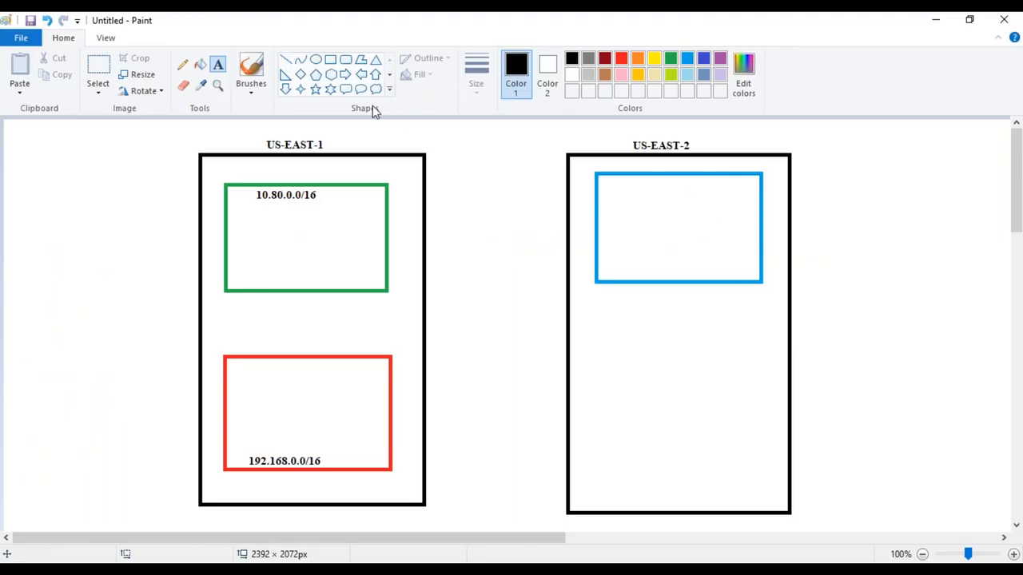
# Add the text label 172.16.0.0/16 inside the upper edge of the light blue VPC rectangle.
pyautogui.click(632, 185)
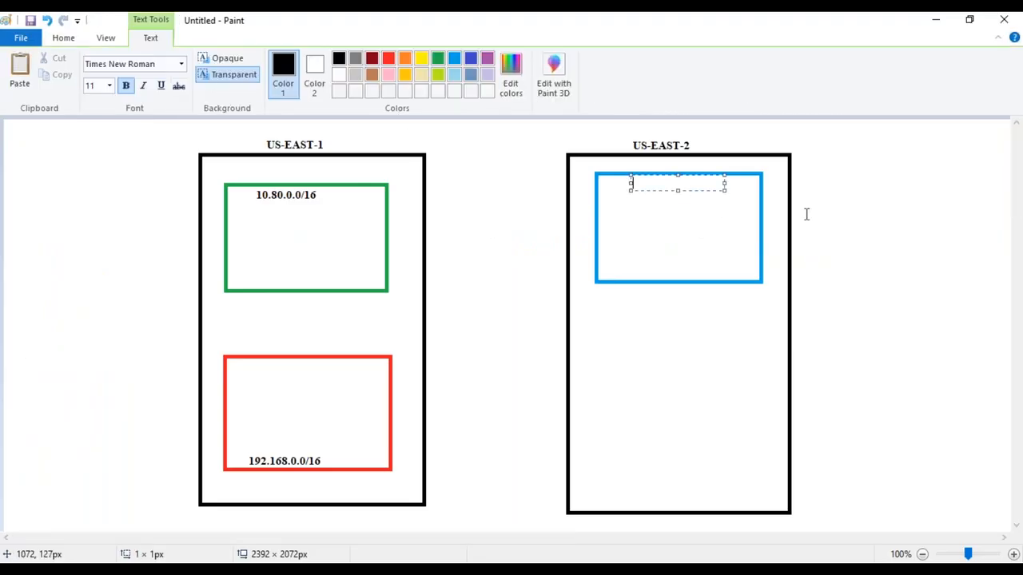
pyautogui.hotkey('ctrl', 'v')
pyautogui.click(963, 282)
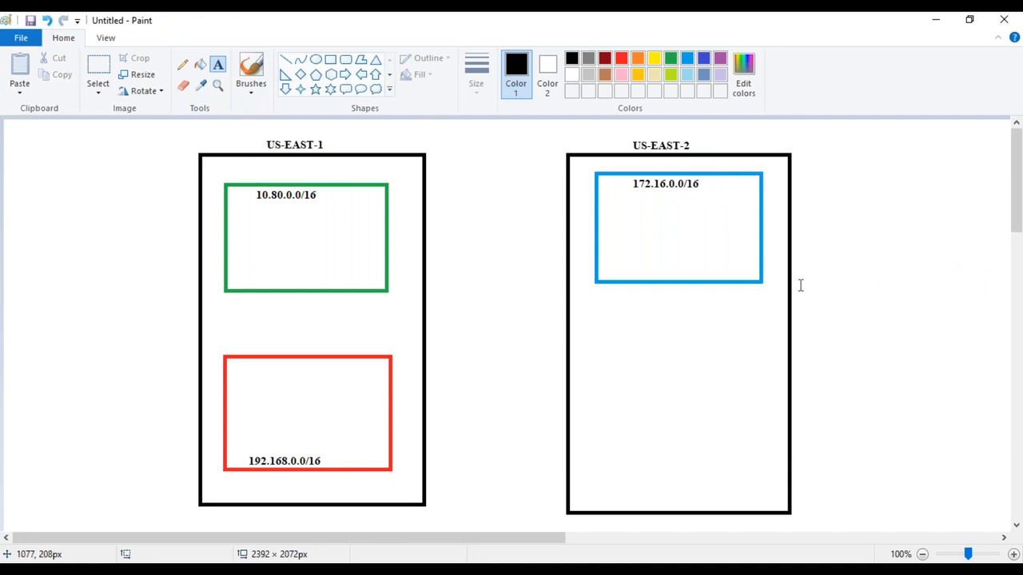
# Draw a green rounded rectangle about 126 × 76 px inside the green VPC box, below its CIDR label.
pyautogui.click(346, 59)
pyautogui.moveTo(261, 222)
pyautogui.mouseDown()
pyautogui.moveTo(271, 243)
pyautogui.moveTo(325, 276)
pyautogui.moveTo(353, 276)
pyautogui.moveTo(308, 252)
pyautogui.mouseUp()
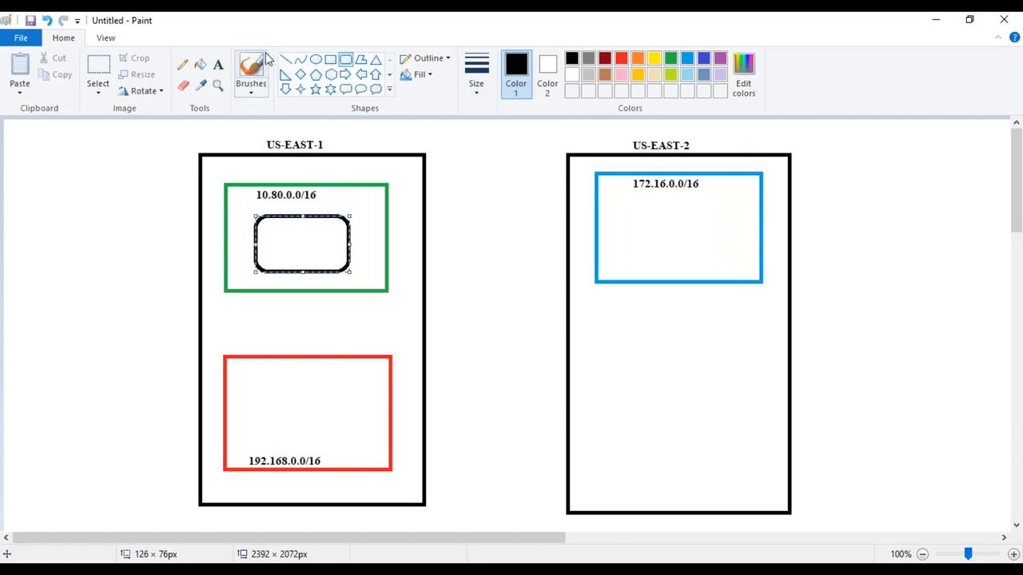
pyautogui.click(670, 57)
pyautogui.click(251, 221)
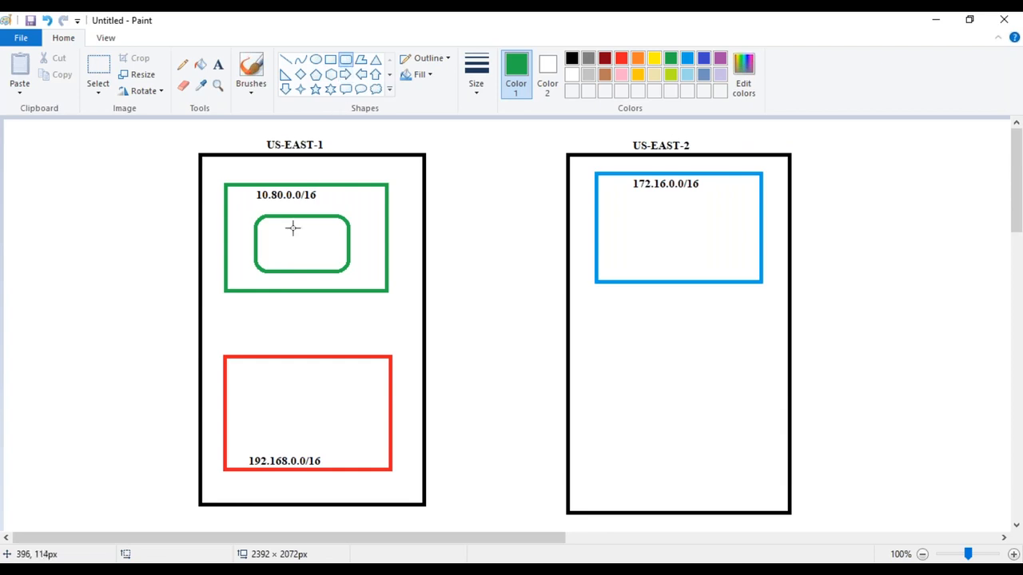
# Draw a red rounded rectangle about 130 × 80 px inside the red VPC box and a light blue one about 127 × 72 px inside the blue box.
pyautogui.moveTo(259, 376); pyautogui.dragTo(358, 436)
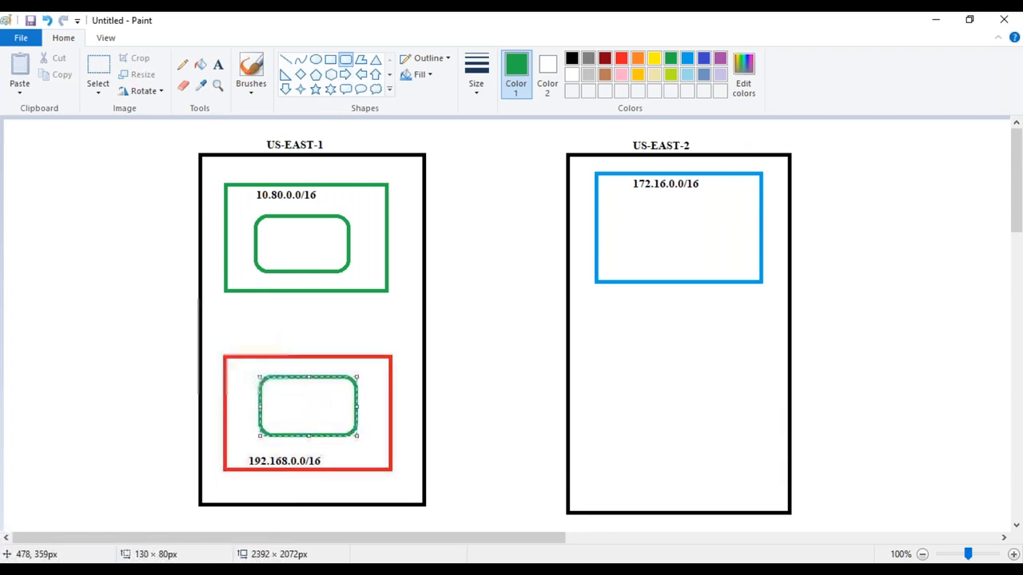
pyautogui.click(621, 59)
pyautogui.click(474, 327)
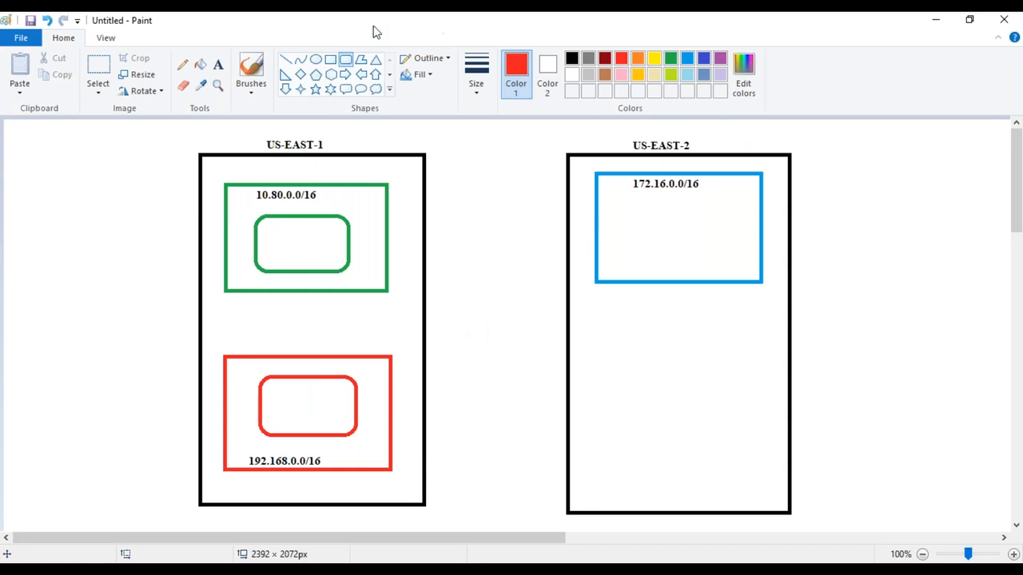
pyautogui.click(687, 59)
pyautogui.moveTo(634, 210); pyautogui.dragTo(733, 266)
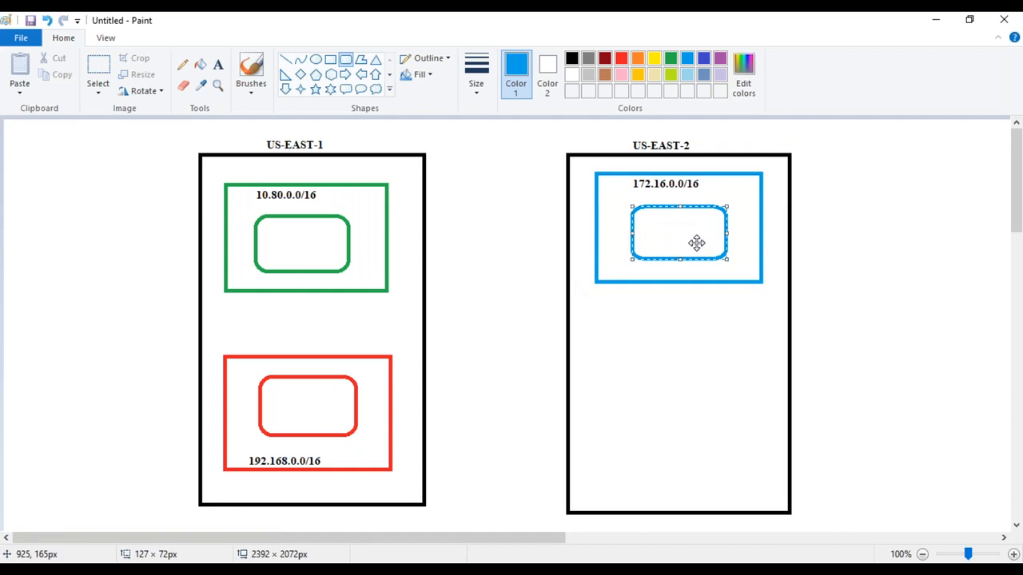
# Add the black text label 10.80.1.100 inside the green rounded rectangle.
pyautogui.click(217, 64)
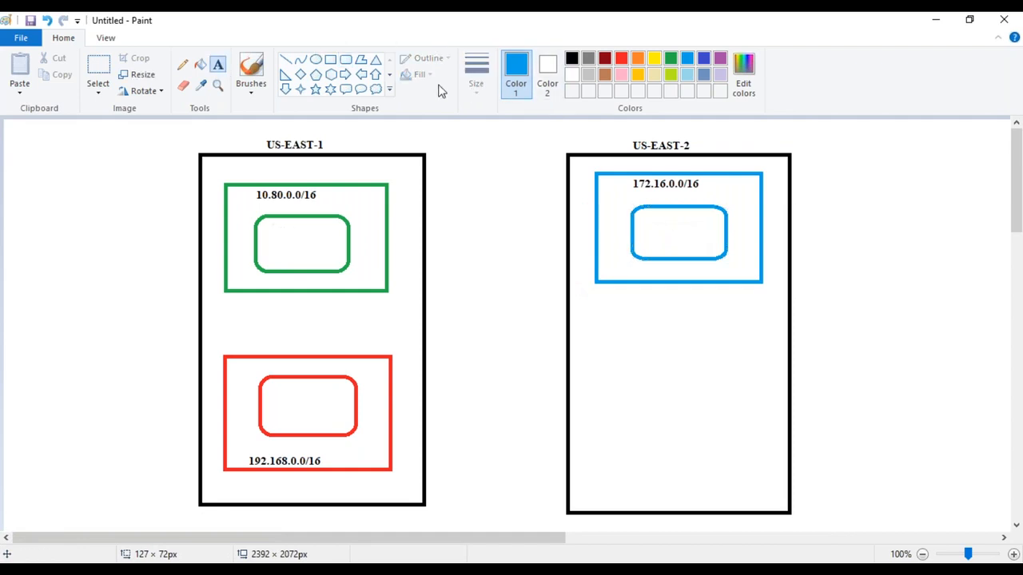
pyautogui.click(572, 59)
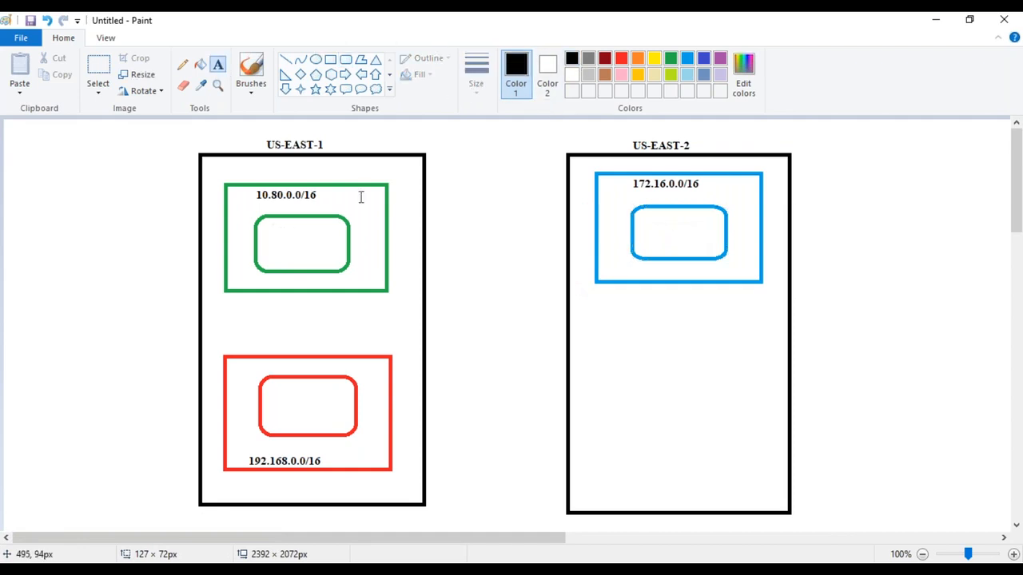
pyautogui.click(266, 244)
pyautogui.write('10.80.1.100')
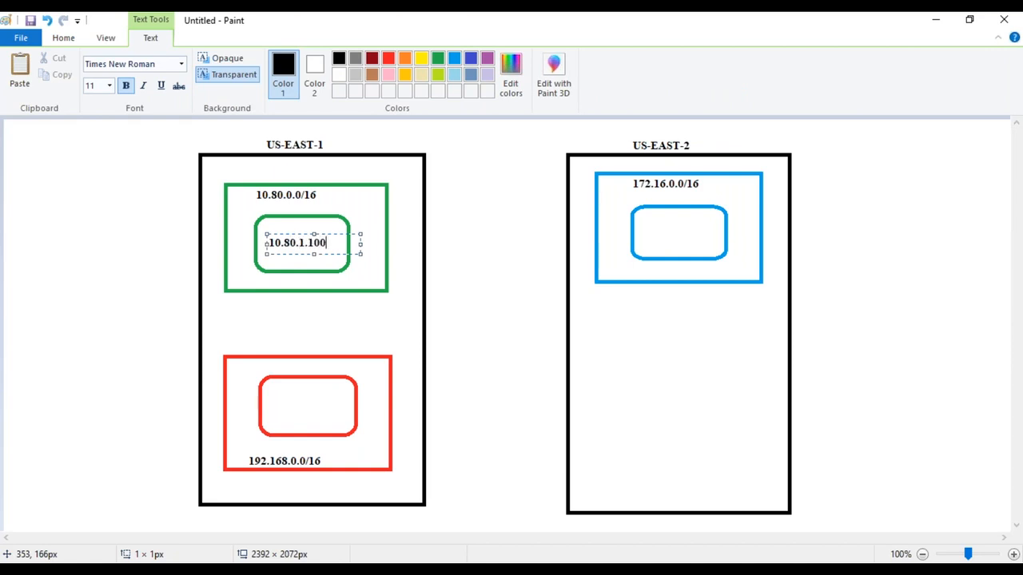
pyautogui.click(281, 402)
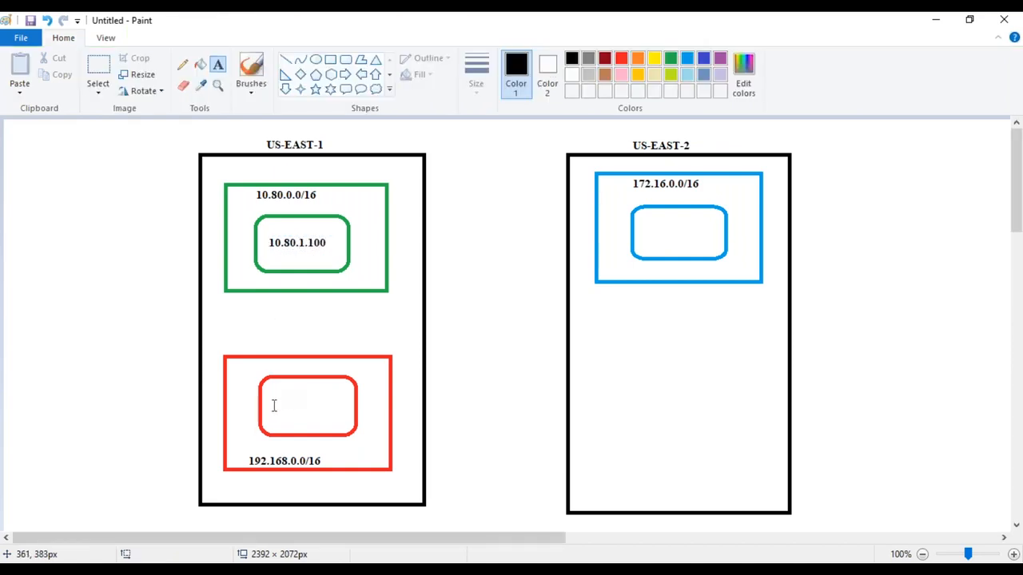
# Label the red rounded rectangle 192.168.1.100 and the light blue one 172.16.1.100.
pyautogui.click(273, 406)
pyautogui.write('192.1')
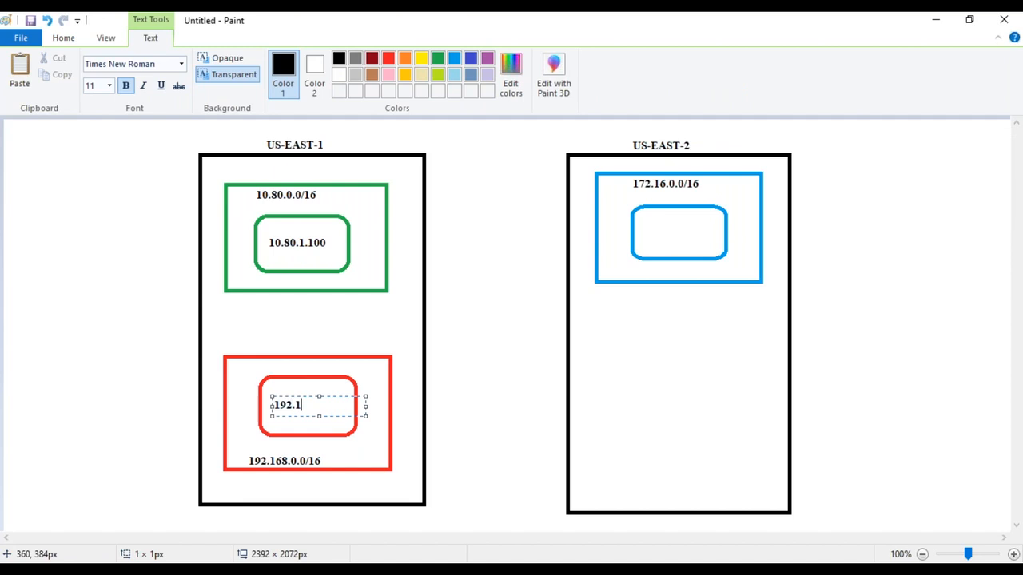
pyautogui.write('68.1.100')
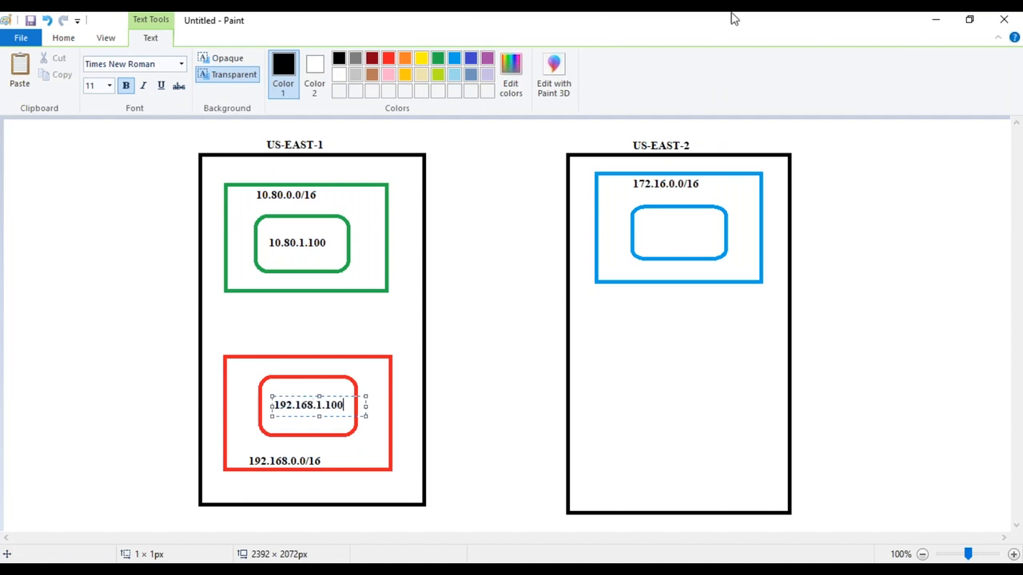
pyautogui.click(664, 224)
pyautogui.click(641, 234)
pyautogui.write('172.16.1.100')
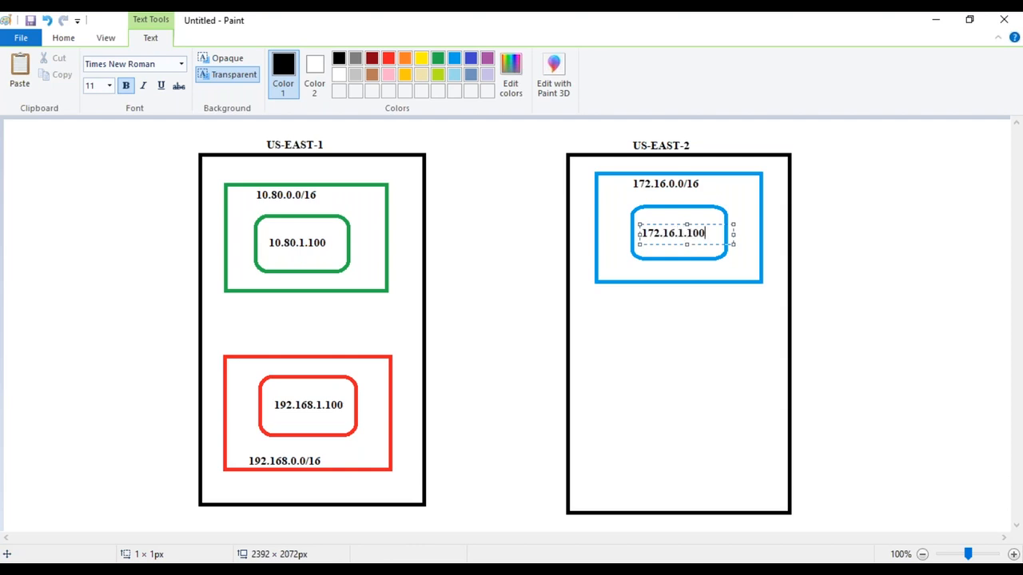
pyautogui.click(908, 339)
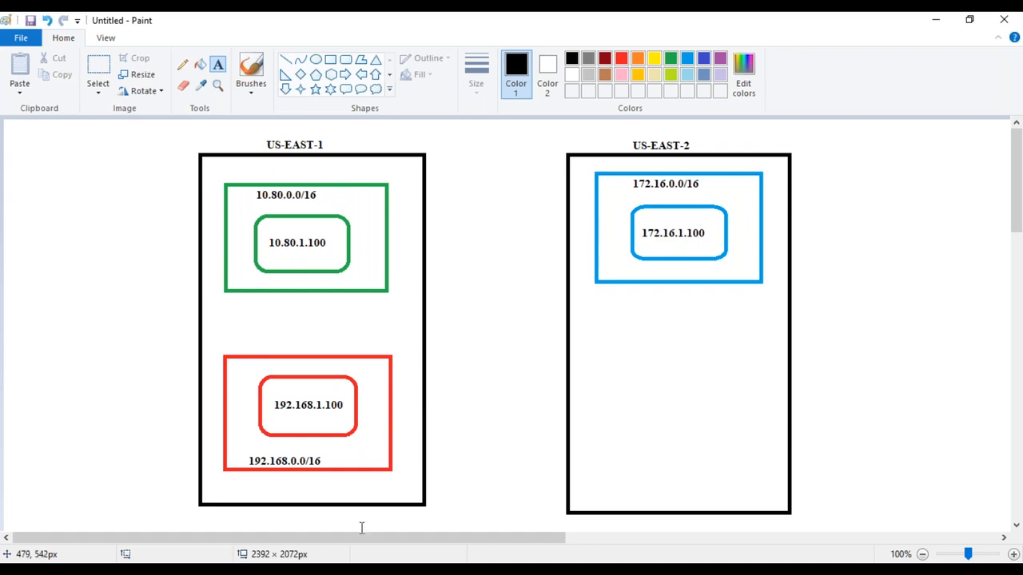
# Switch to the VPC Peering note in Notepad, end its heading with a colon and add the line "1. No IP Address Overlapping".
pyautogui.click(322, 570)
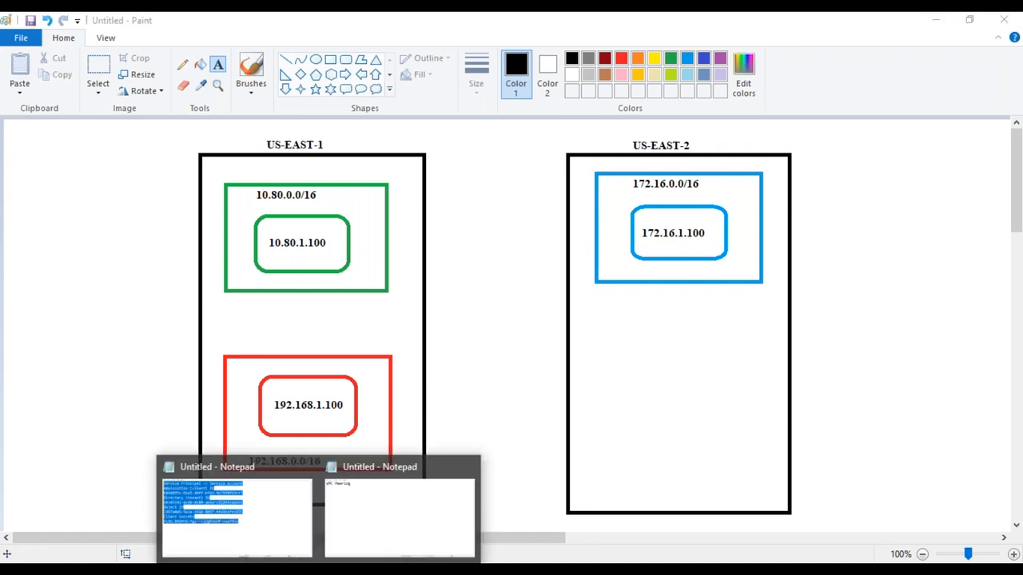
pyautogui.click(354, 533)
pyautogui.write(':')
pyautogui.press('Return')
pyautogui.write('1. ')
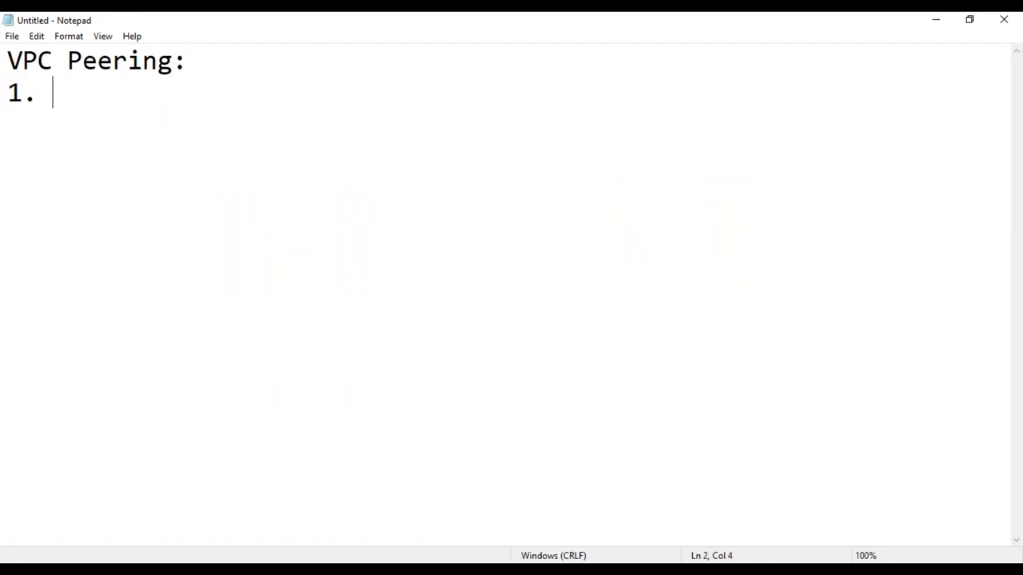
pyautogui.write('No IP Addr')
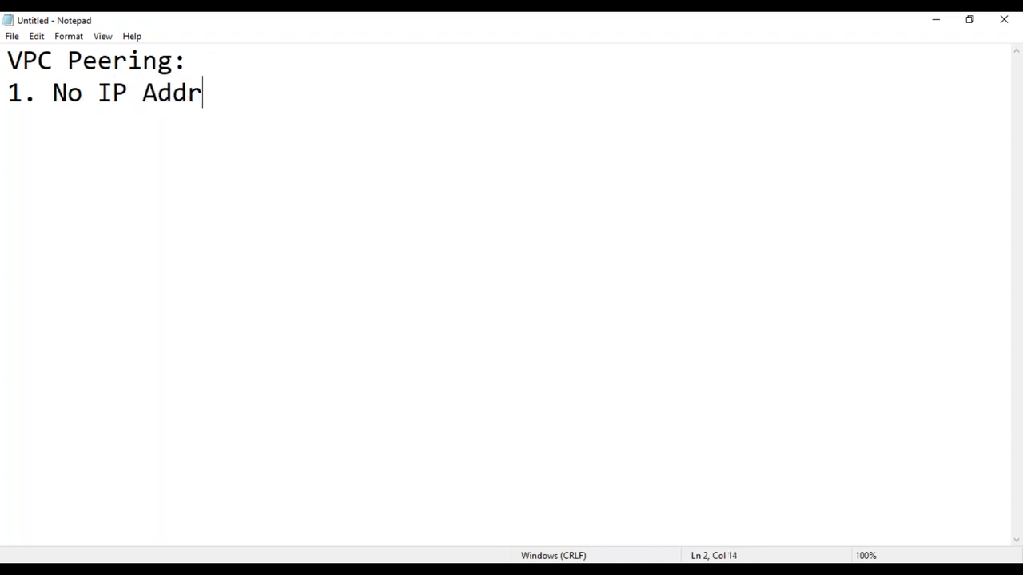
pyautogui.write('ess Overlapping')
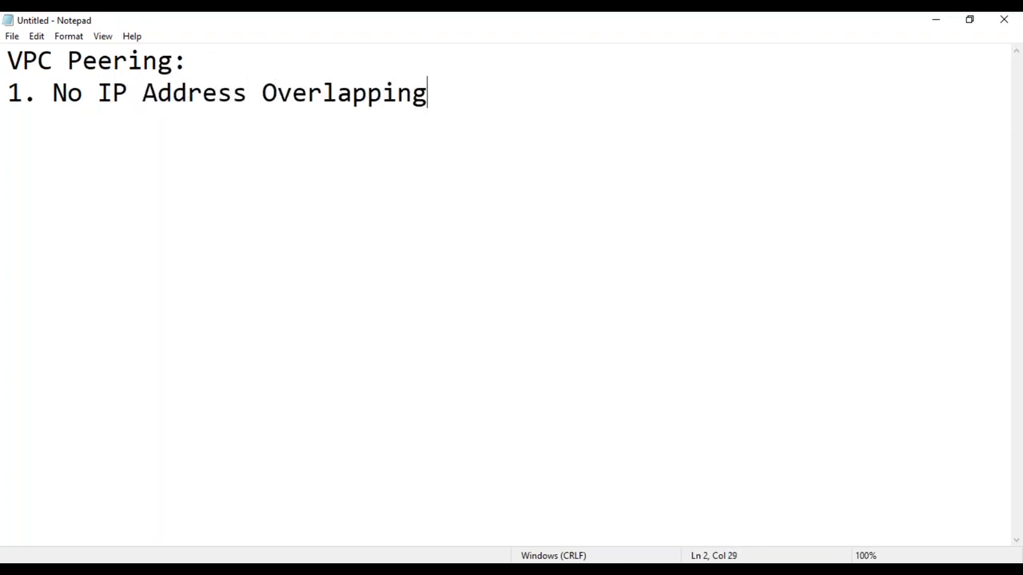
pyautogui.press('Return')
# Add the second list line "2. VPC Peering Dont Support Transit" to the VPC Peering note.
pyautogui.hotkey('alt', 'Tab')
pyautogui.write('2. VPC Peeriong')
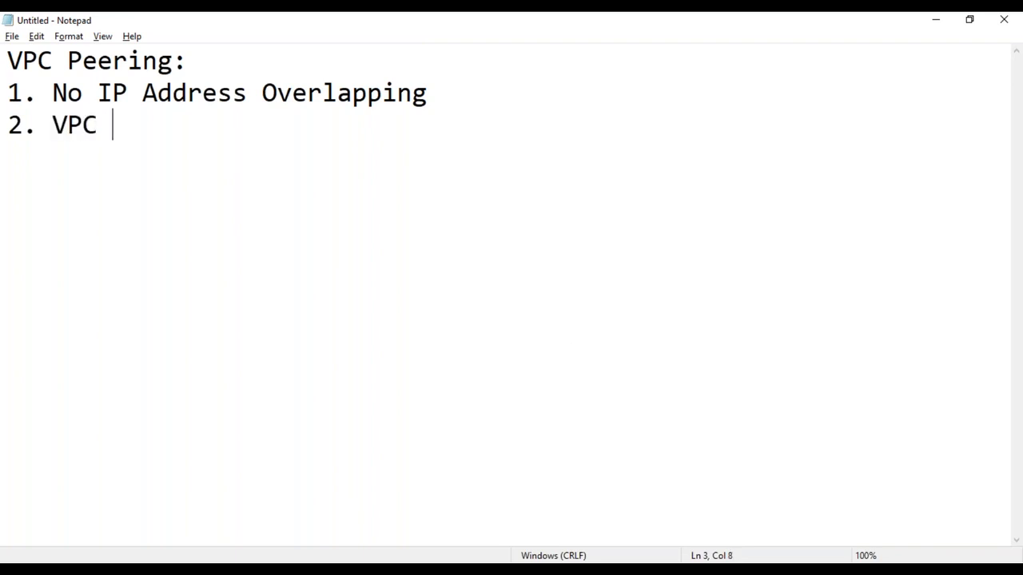
pyautogui.press('BackSpace')
pyautogui.press('BackSpace')
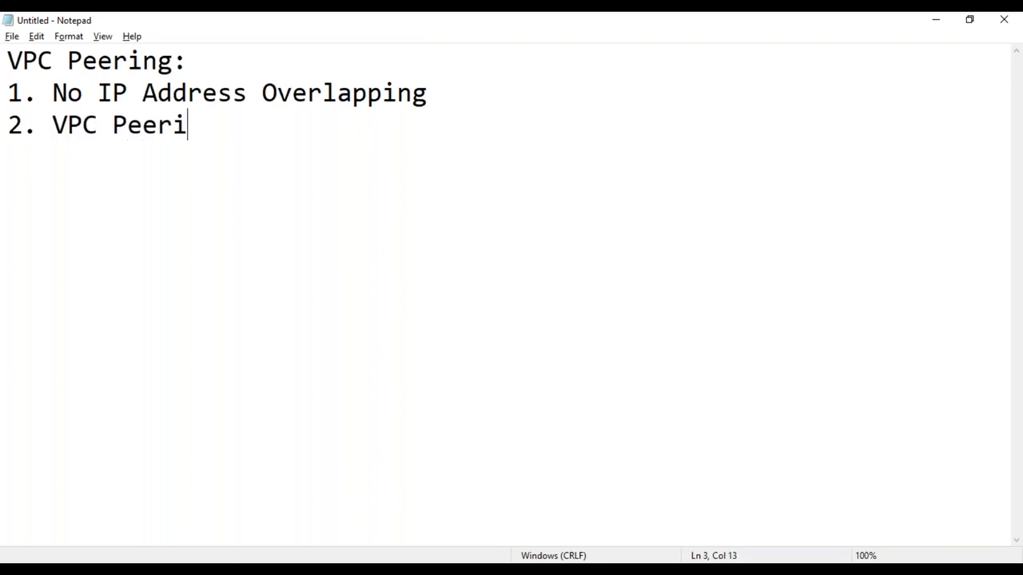
pyautogui.write('ng Don')
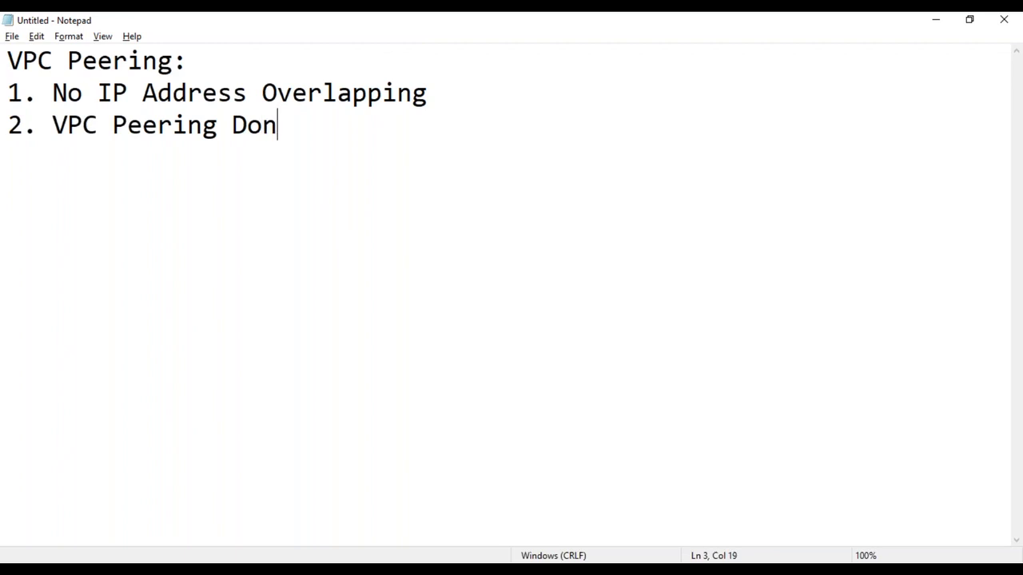
pyautogui.write('t Support TYr')
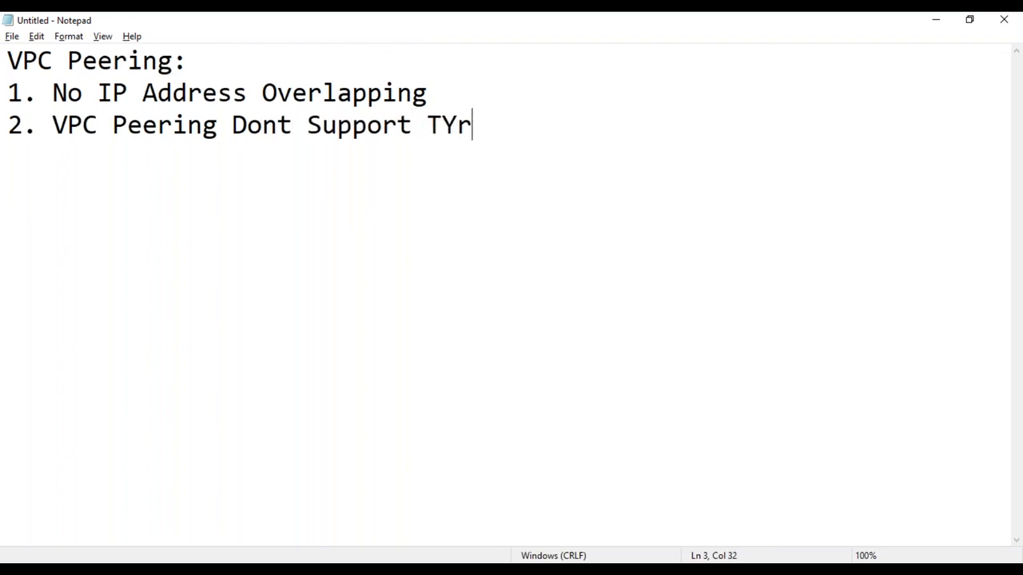
pyautogui.press('BackSpace')
pyautogui.press('BackSpace')
pyautogui.write('ransit')
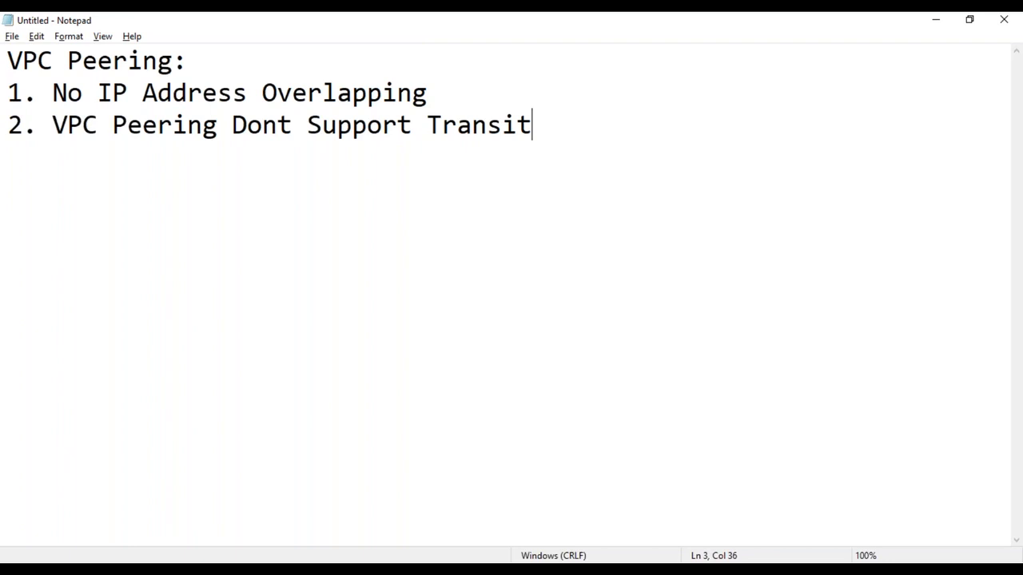
# Switch to Paint and draw black lines connecting the green VPC box to the red one, about 85 px, and to the blue one, about 282 px.
pyautogui.hotkey('alt', 'Tab')
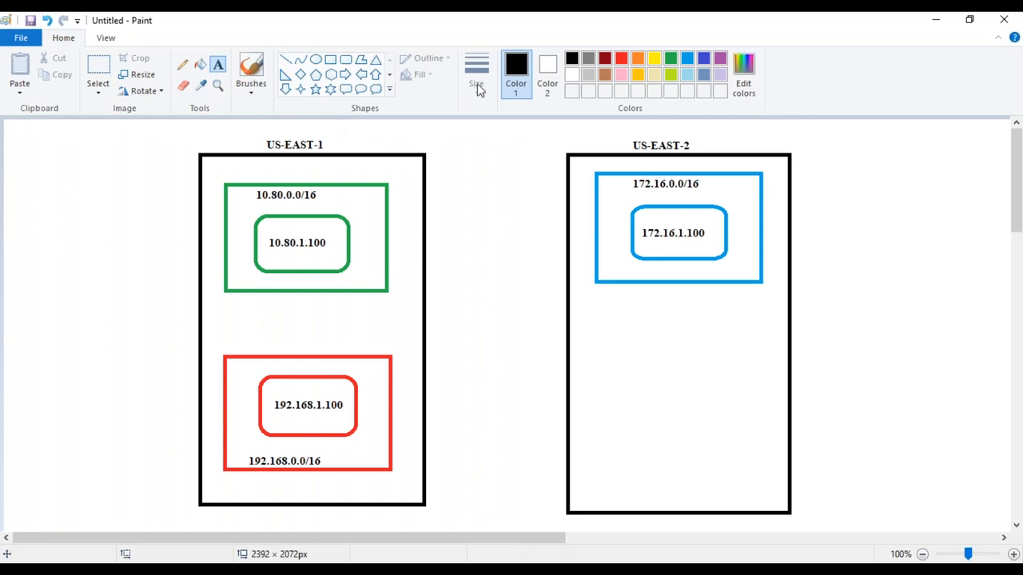
pyautogui.click(285, 61)
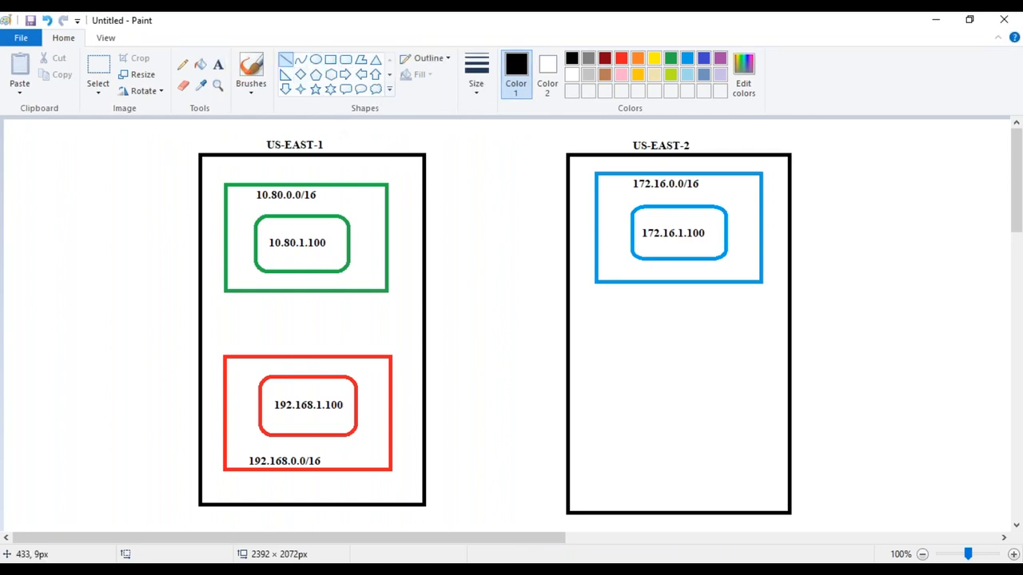
pyautogui.moveTo(297, 294); pyautogui.dragTo(300, 360)
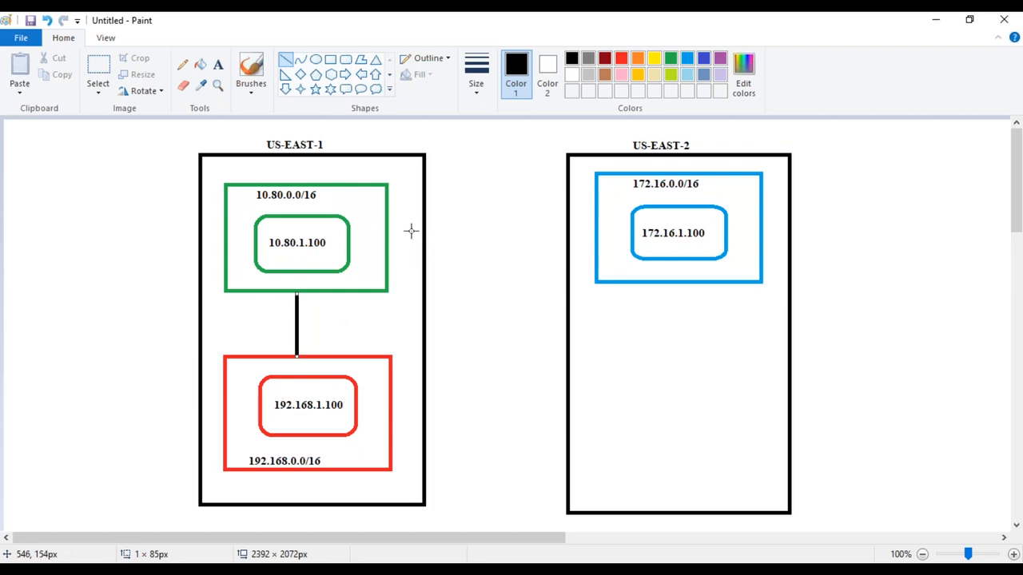
pyautogui.moveTo(387, 238); pyautogui.dragTo(598, 238)
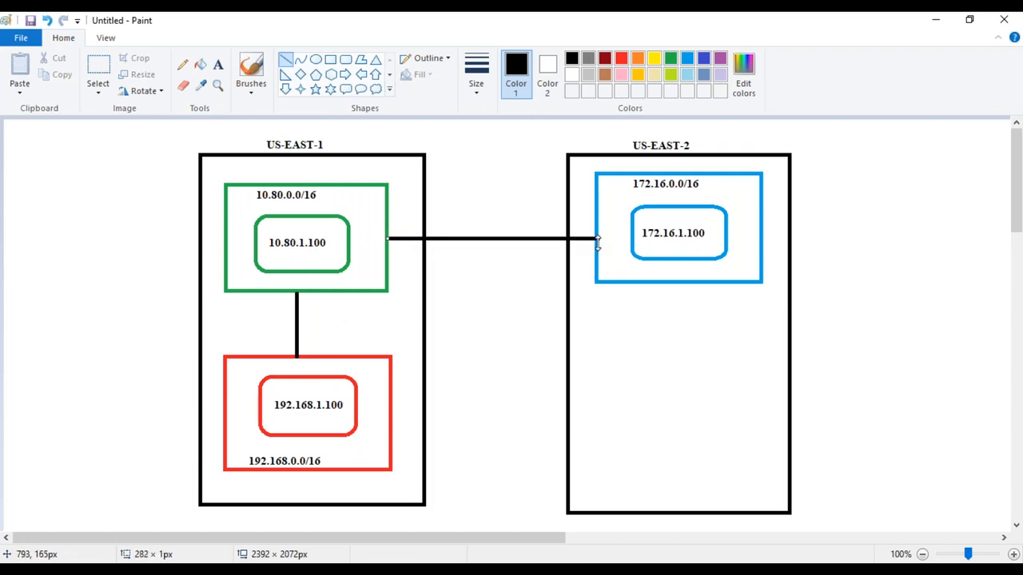
# Trace a freehand path from 192.168.1.100 through the circled green VPC to 172.16.1.100, and clear the marks.
pyautogui.moveTo(350, 434)
pyautogui.mouseDown()
pyautogui.moveTo(325, 239)
pyautogui.moveTo(613, 214)
pyautogui.moveTo(683, 228)
pyautogui.mouseUp()
pyautogui.moveTo(377, 177)
pyautogui.mouseDown()
pyautogui.moveTo(245, 146)
pyautogui.moveTo(399, 336)
pyautogui.moveTo(386, 158)
pyautogui.mouseUp()
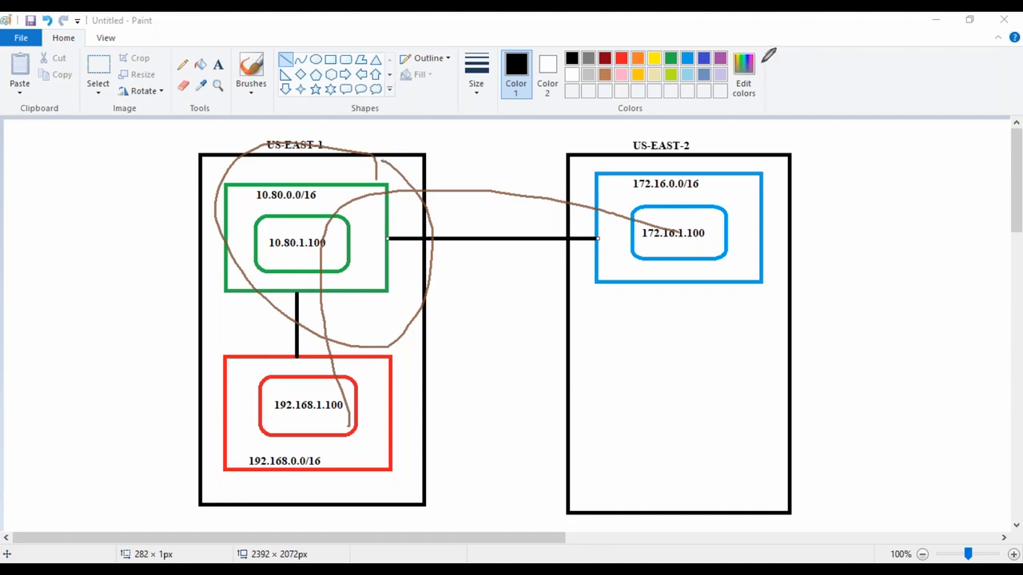
pyautogui.hotkey('ctrl', 'z')
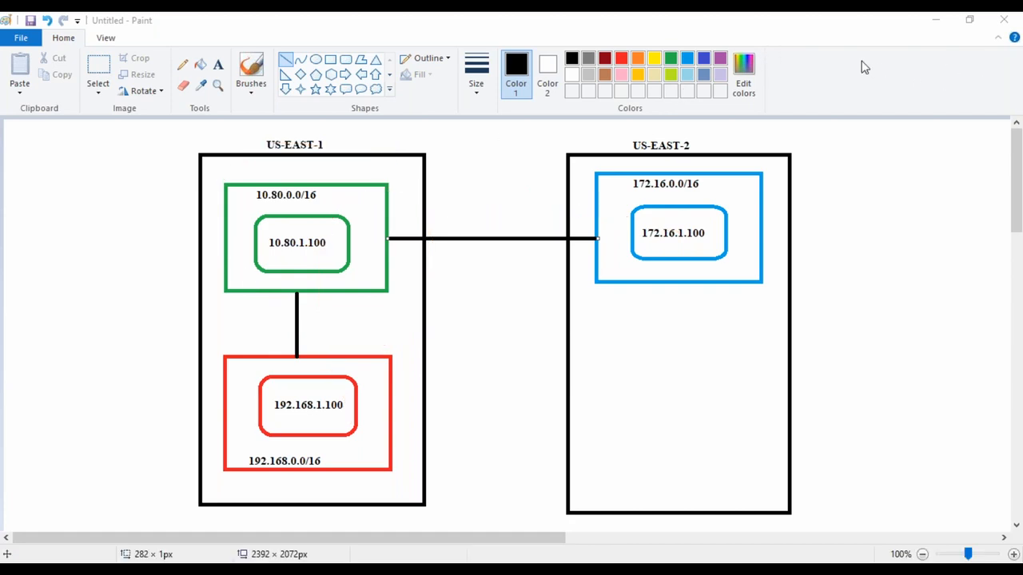
# Draw a right-angled black connection from the right edge of the red VPC box to the bottom edge of the blue VPC box.
pyautogui.click(495, 361)
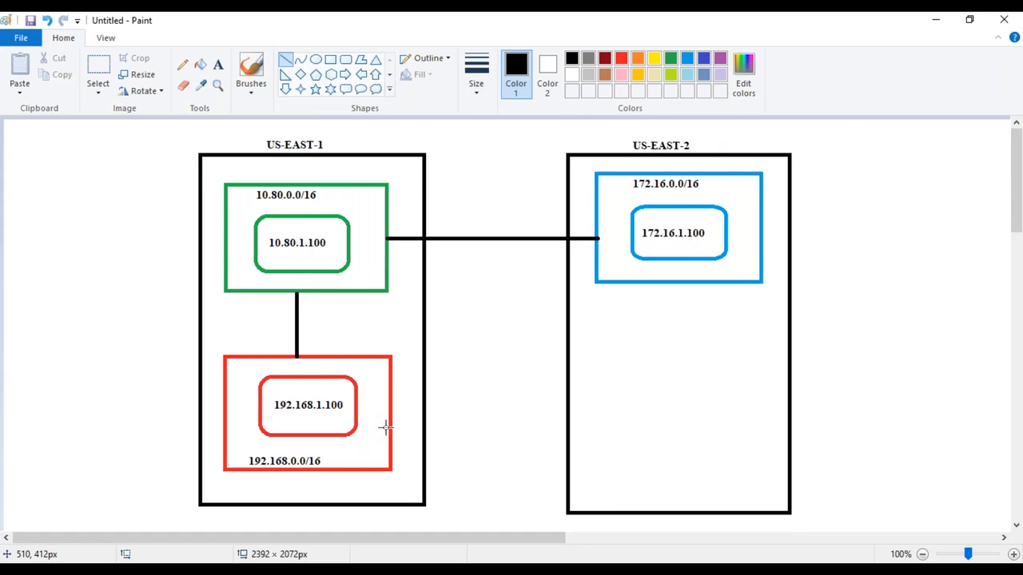
pyautogui.moveTo(392, 412); pyautogui.dragTo(679, 282)
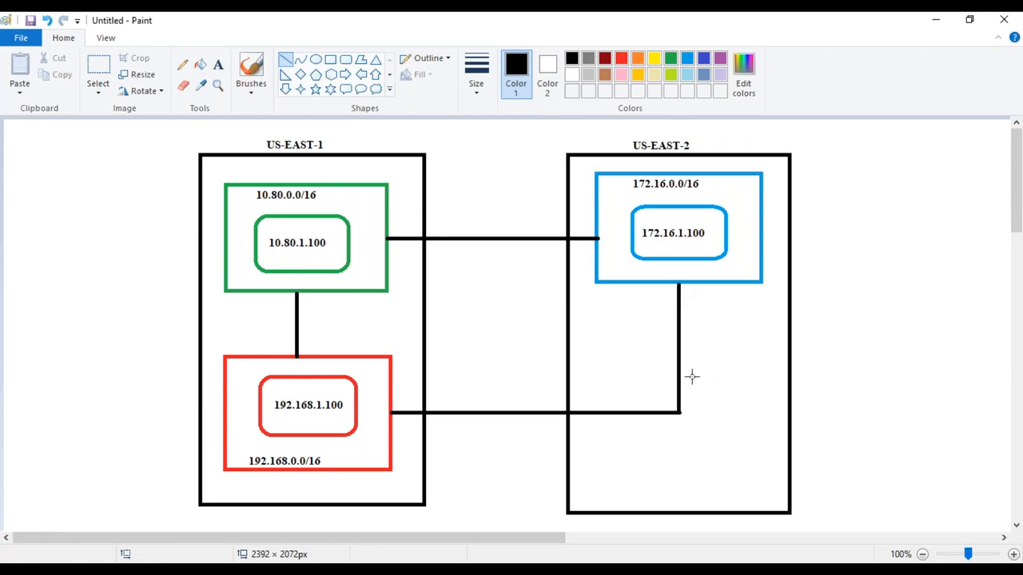
# Switch to the VPC Peering note in Notepad and highlight the text "No IP Address Overlapping".
pyautogui.click(318, 570)
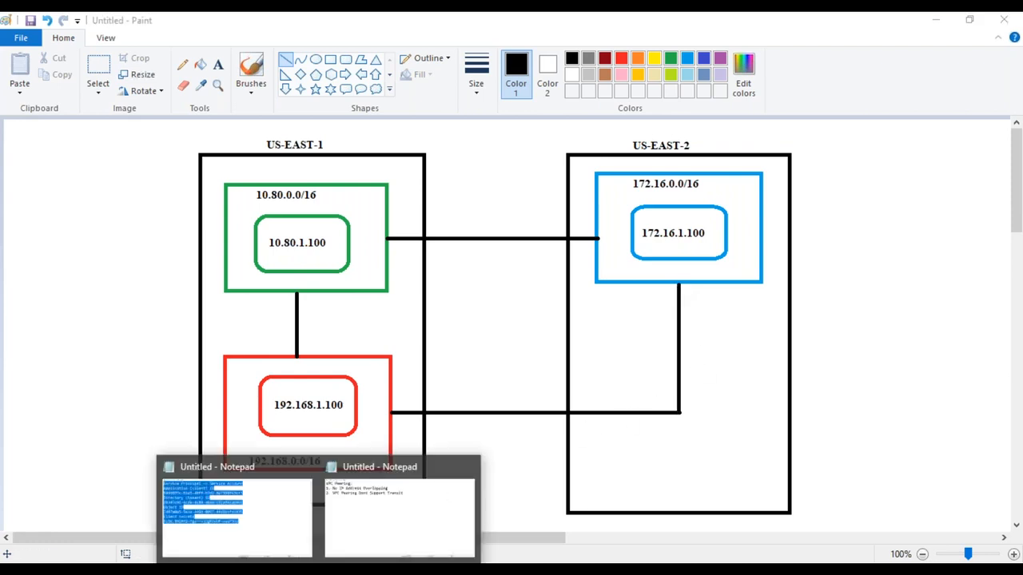
pyautogui.click(394, 513)
pyautogui.moveTo(457, 92); pyautogui.dragTo(48, 94)
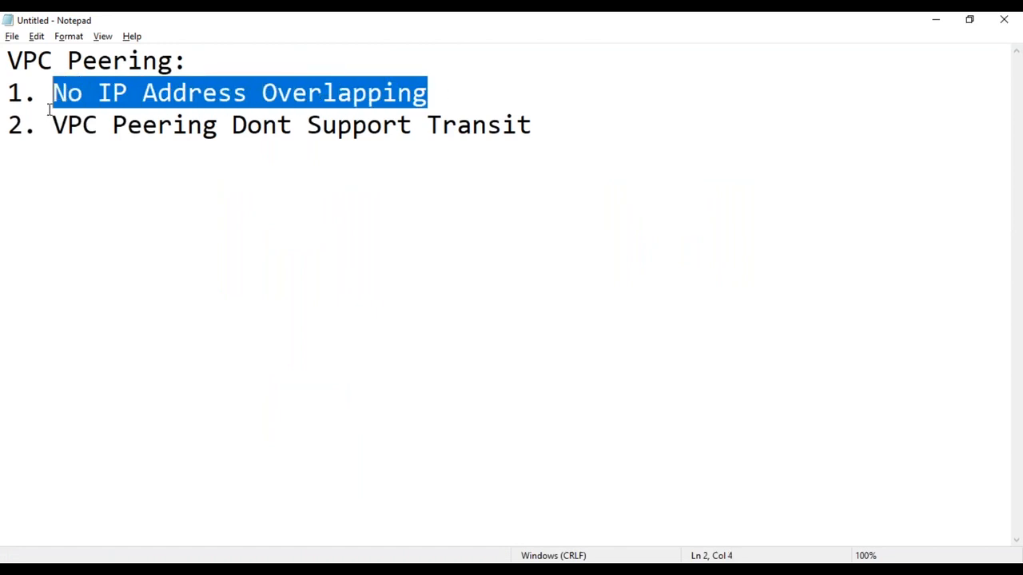
# Highlight "VPC Peering Dont Support Transit" in the note, and switch to Paint to undo all the black connection lines between the VPC boxes.
pyautogui.moveTo(58, 128); pyautogui.dragTo(564, 120)
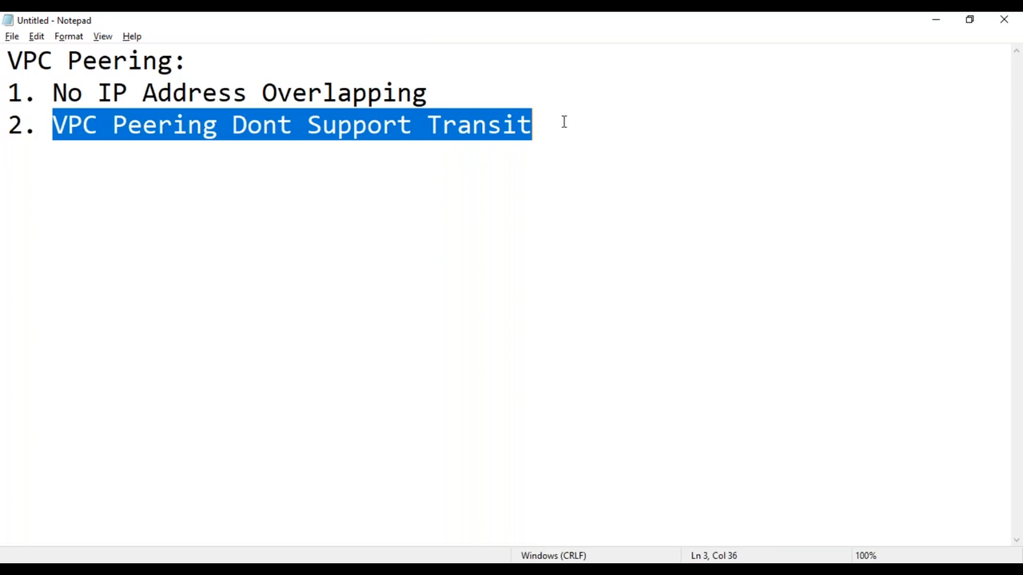
pyautogui.hotkey('alt', 'Tab')
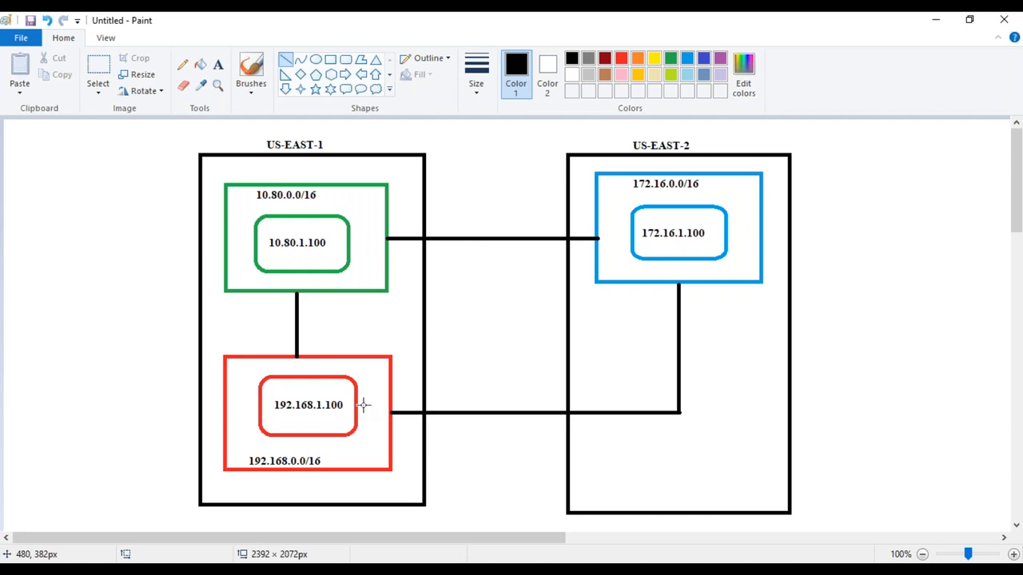
pyautogui.hotkey('ctrl', 'z')
pyautogui.hotkey('ctrl', 'z')
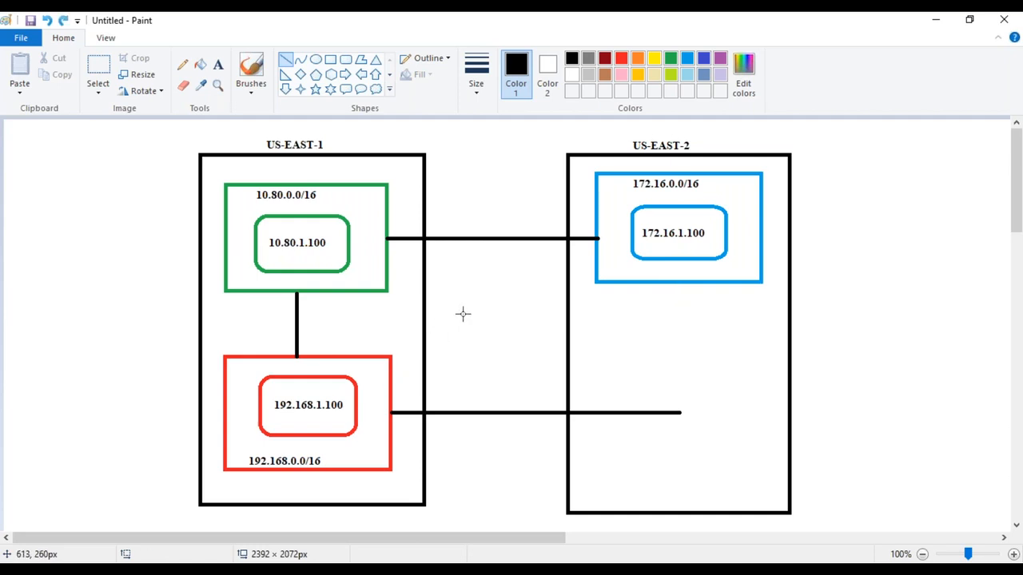
pyautogui.hotkey('ctrl', 'z')
pyautogui.hotkey('ctrl', 'z')
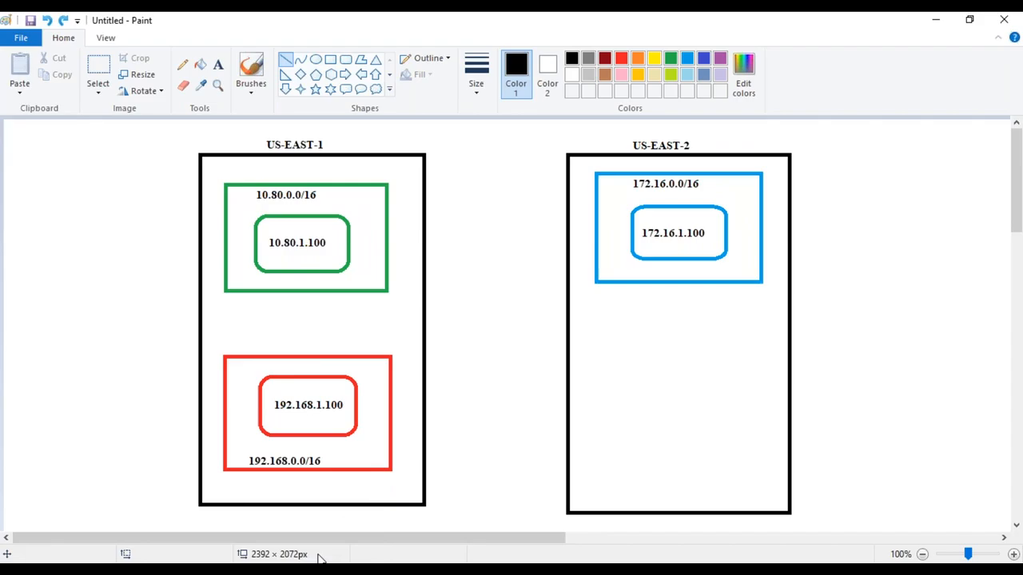
# Switch to the browser and, from the N. Virginia VPC console, open EC2 in a new tab showing the running instances.
pyautogui.click(222, 532)
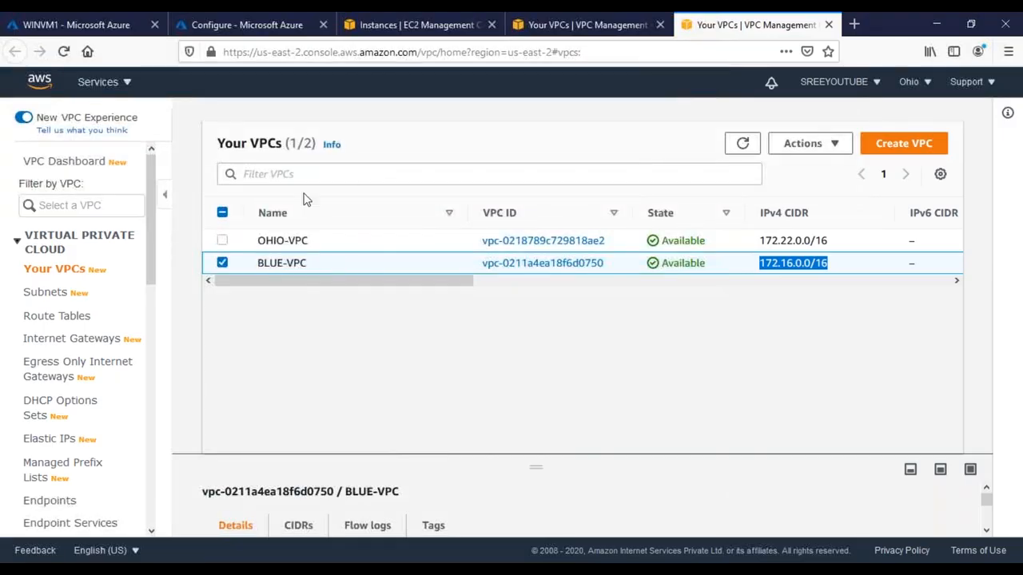
pyautogui.click(575, 25)
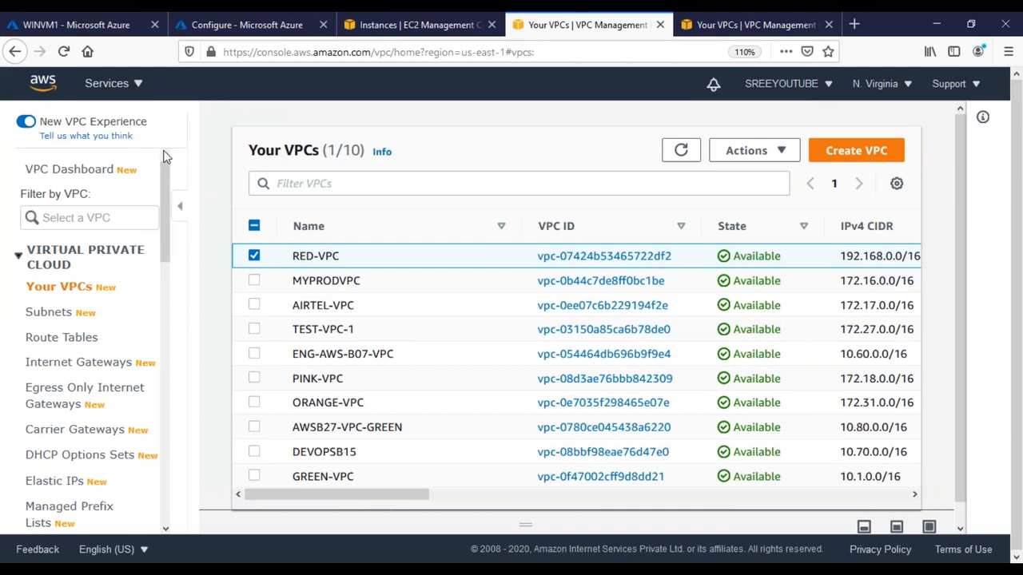
pyautogui.click(96, 86)
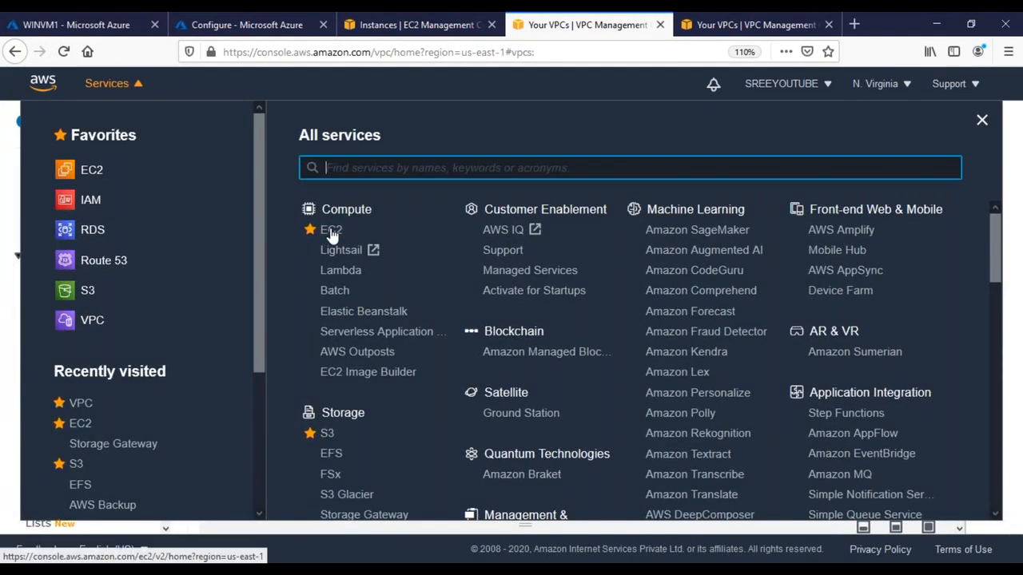
pyautogui.rightClick(329, 230)
pyautogui.click(397, 241)
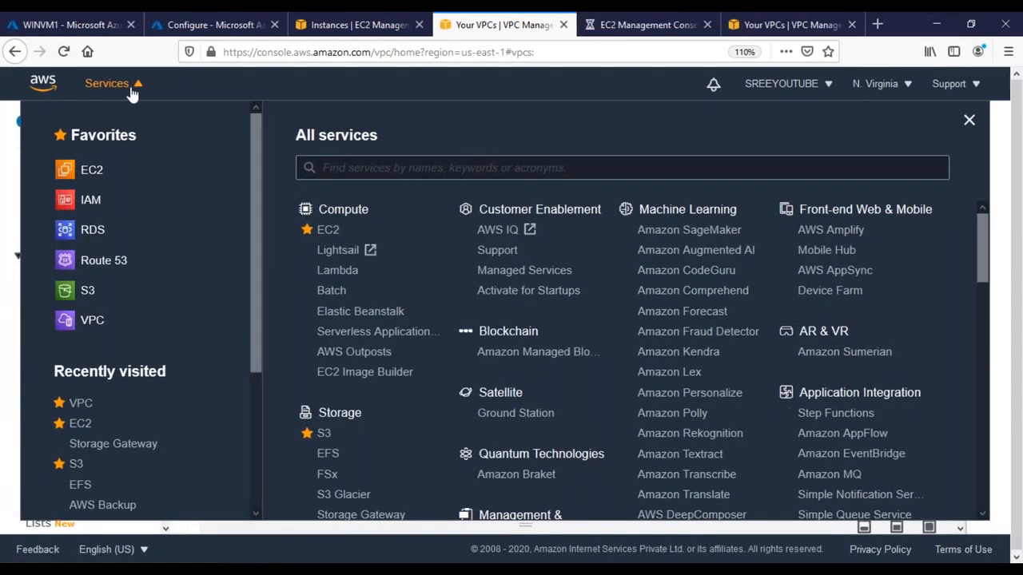
pyautogui.click(439, 82)
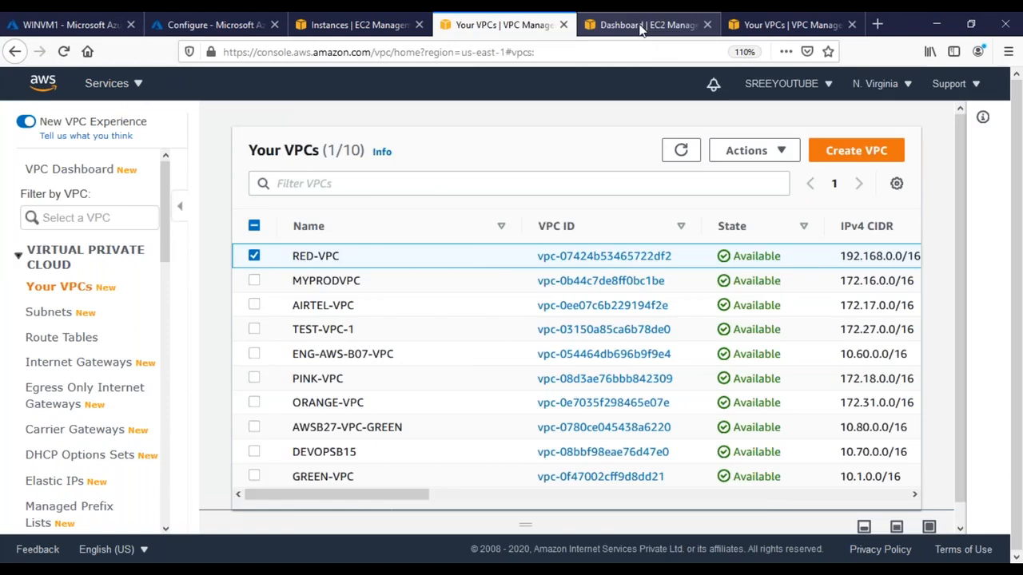
pyautogui.click(648, 30)
pyautogui.click(349, 233)
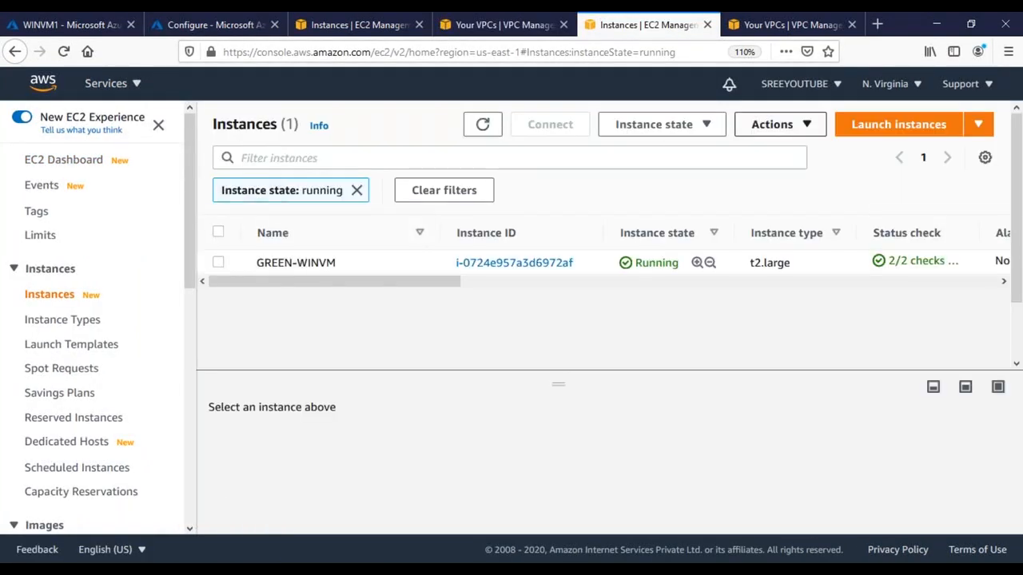
# Start launching an instance from the 64-bit (x86) Amazon Linux 2 AMI (HVM), SSD Volume Type, with instance type t2.micro.
pyautogui.click(900, 124)
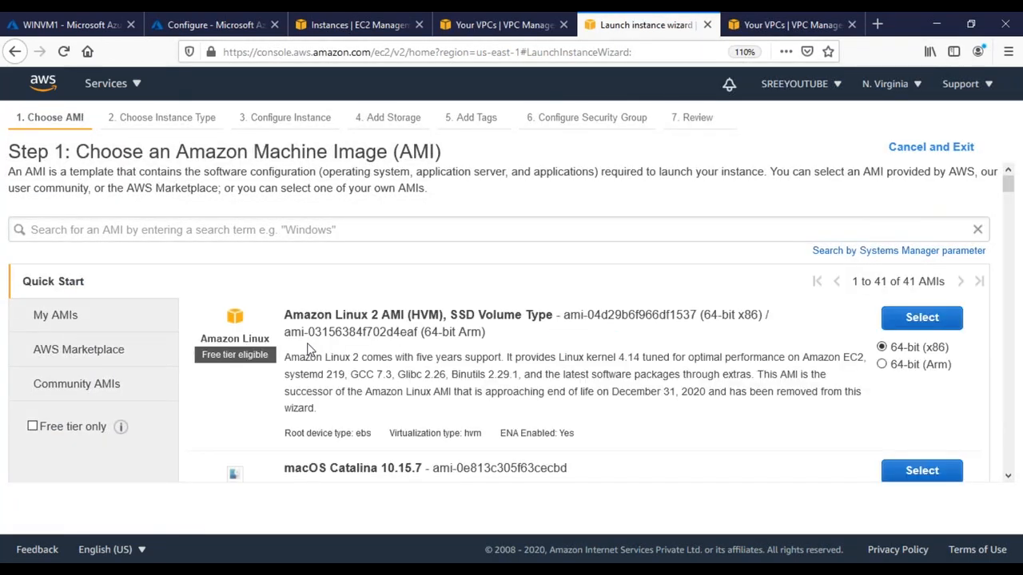
pyautogui.click(918, 321)
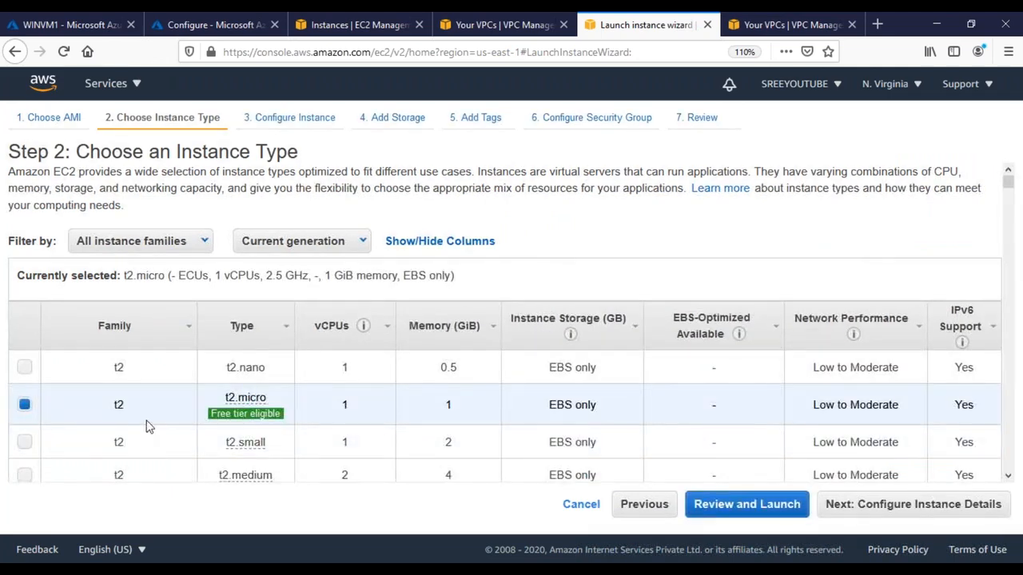
pyautogui.click(887, 511)
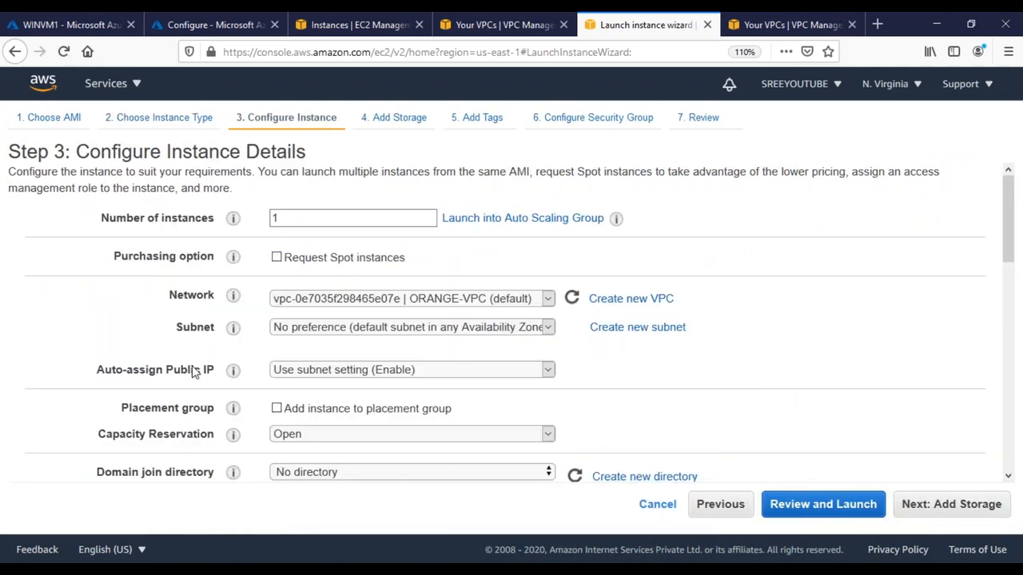
# Set the instance's network to AWSB27-VPC-GREEN with subnet WebServers-1, and enable auto-assigning a public IP.
pyautogui.click(364, 304)
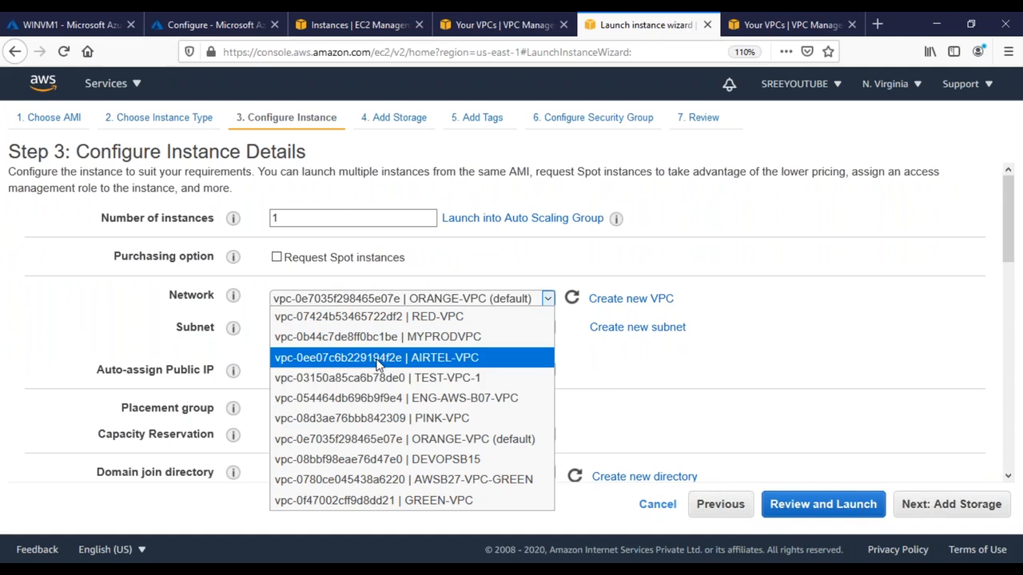
pyautogui.click(399, 478)
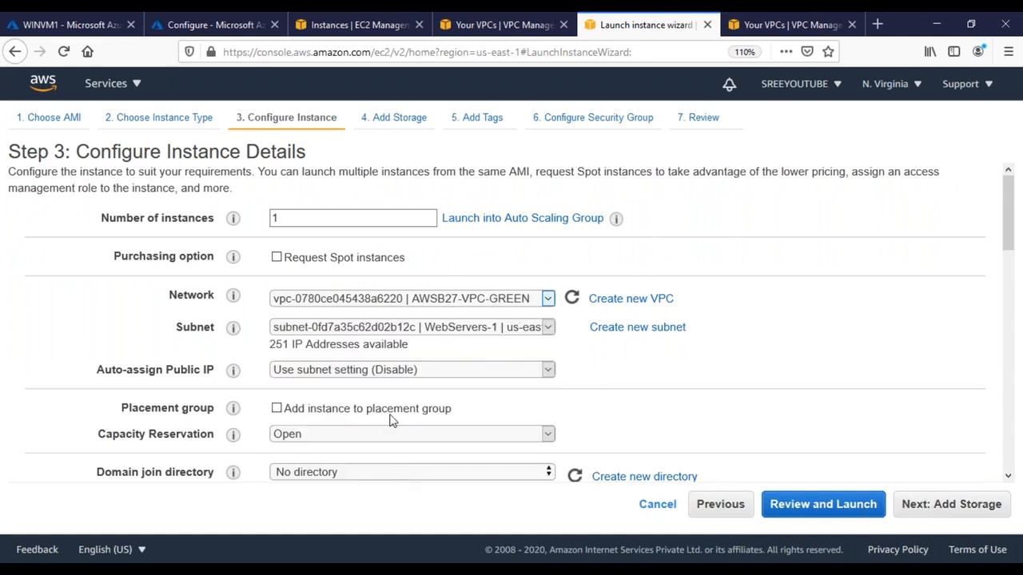
pyautogui.click(378, 333)
pyautogui.click(507, 347)
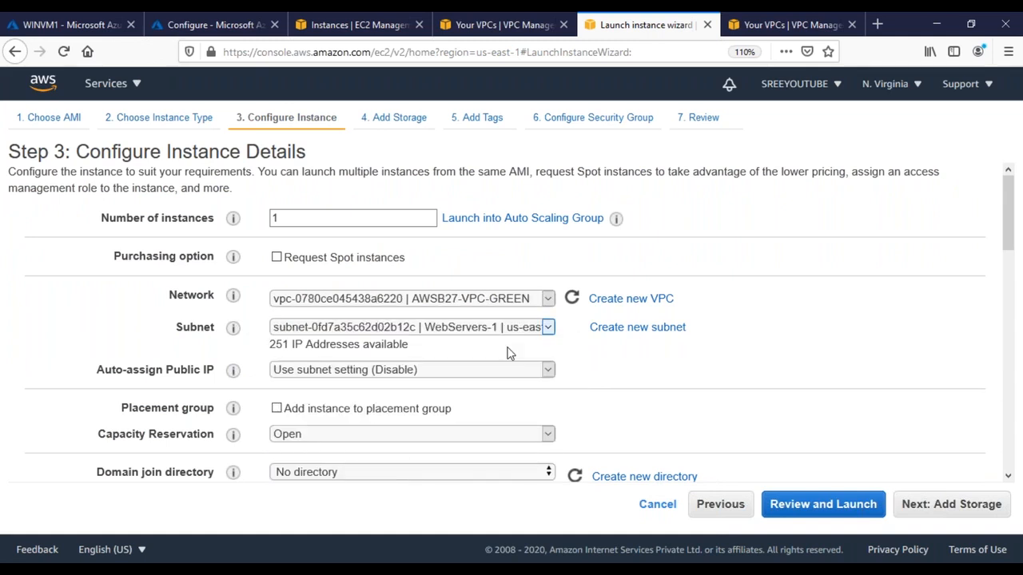
pyautogui.click(490, 366)
pyautogui.click(303, 409)
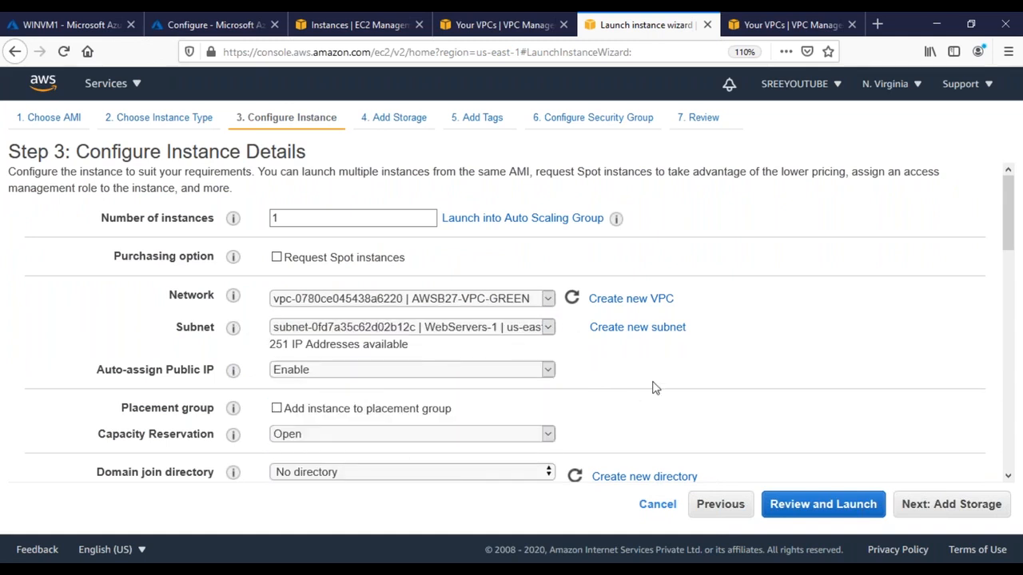
# Set the primary IP of eth0 to 10.80.1.100, leave the user data empty, and proceed to the storage settings.
pyautogui.scroll(-10, 652, 387)
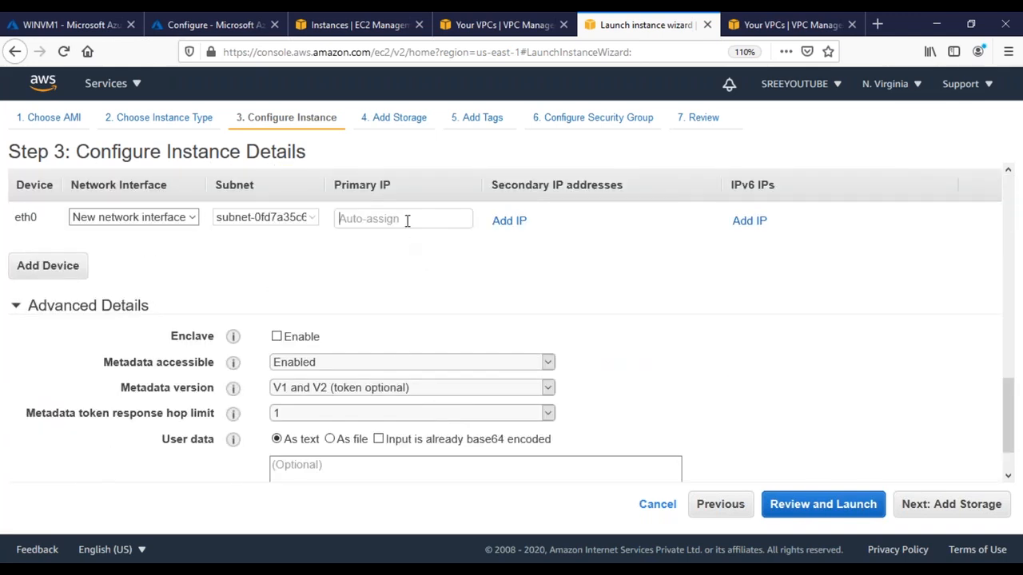
pyautogui.write('10.80.1.100')
pyautogui.press('Tab')
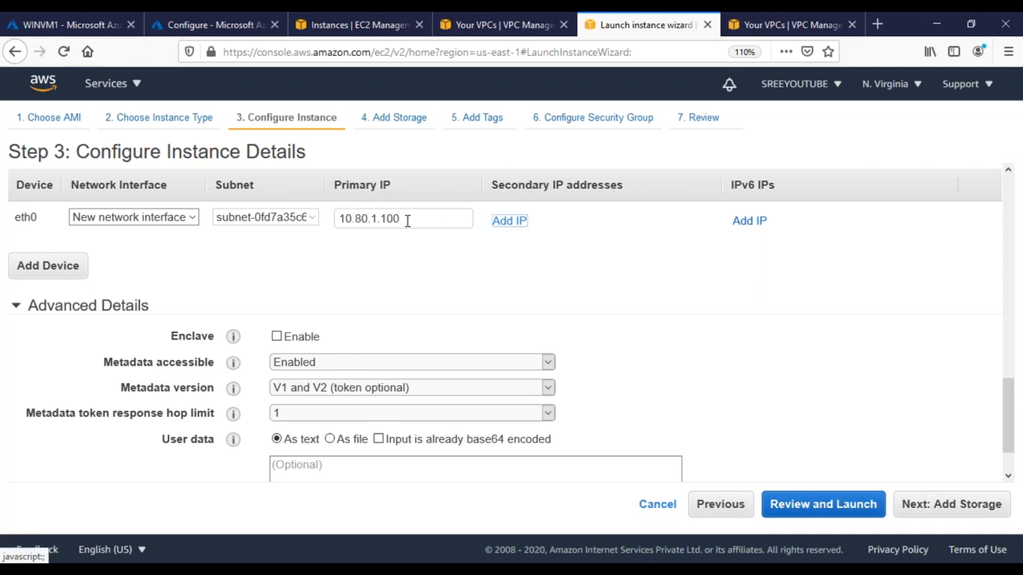
pyautogui.scroll(-1, 406, 222)
pyautogui.click(311, 403)
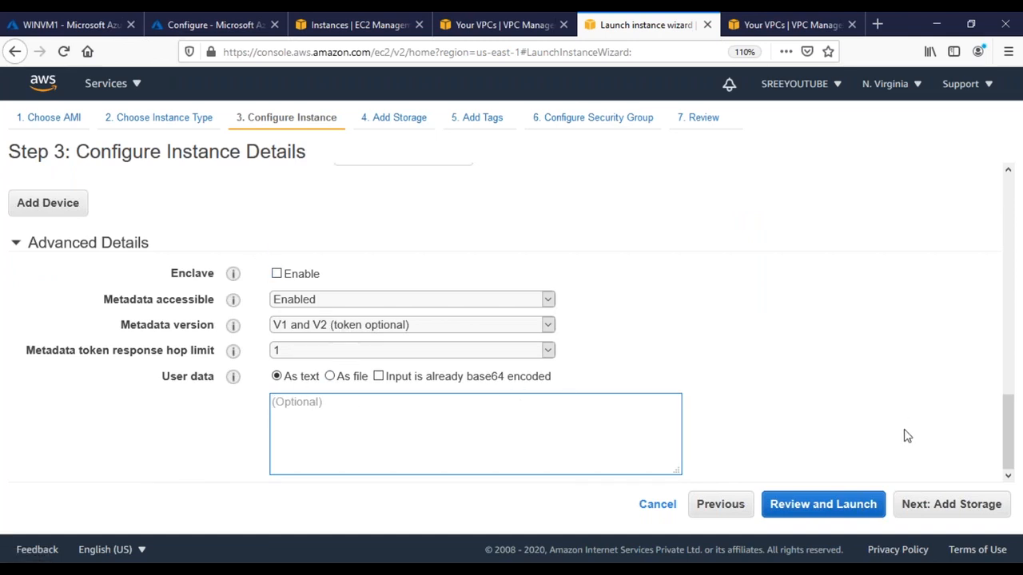
pyautogui.scroll(4, 572, 351)
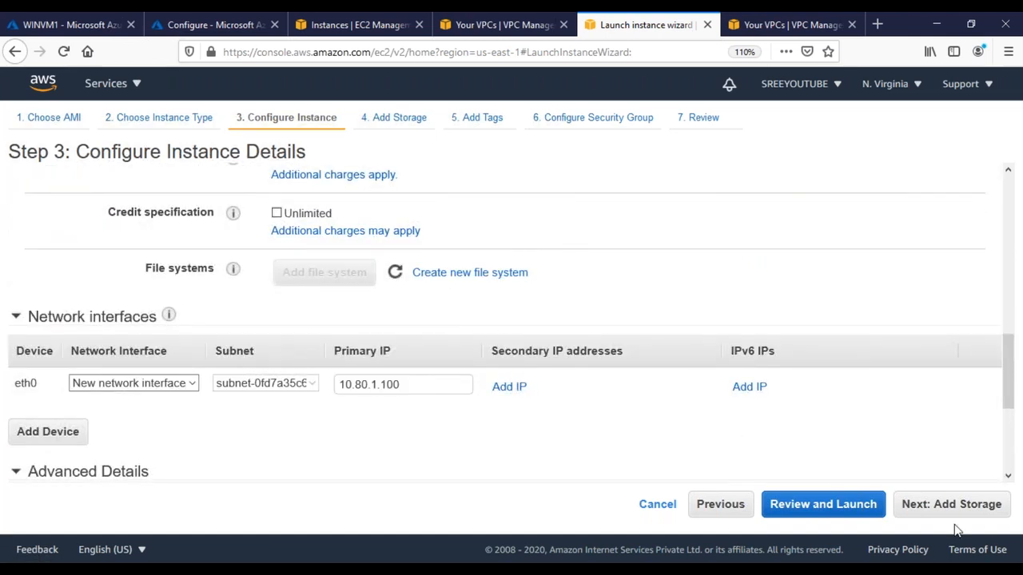
pyautogui.click(958, 516)
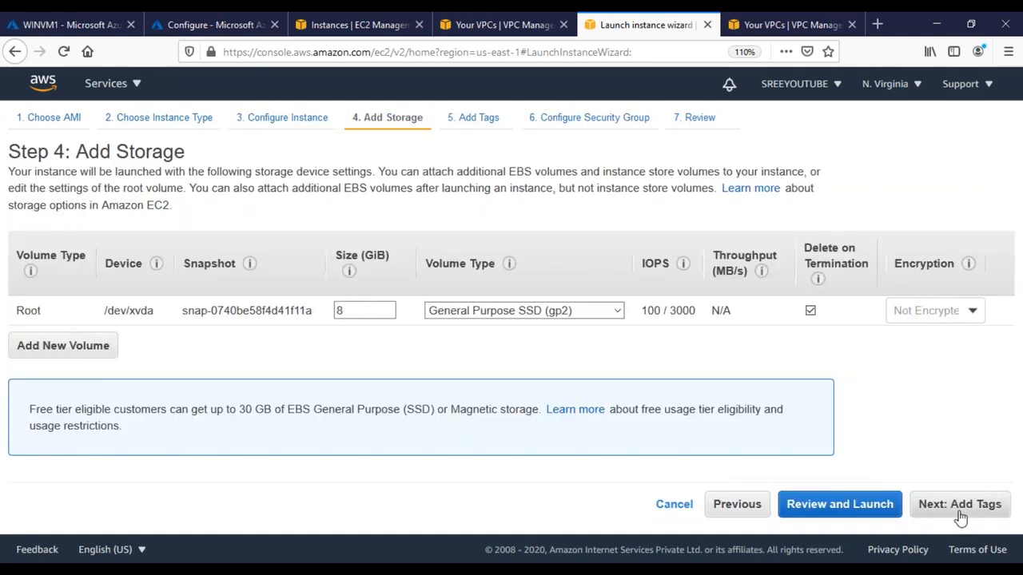
# Keep the default storage and add a tag with key Name and value GREEN-SERVER-1.
pyautogui.click(958, 516)
pyautogui.click(24, 379)
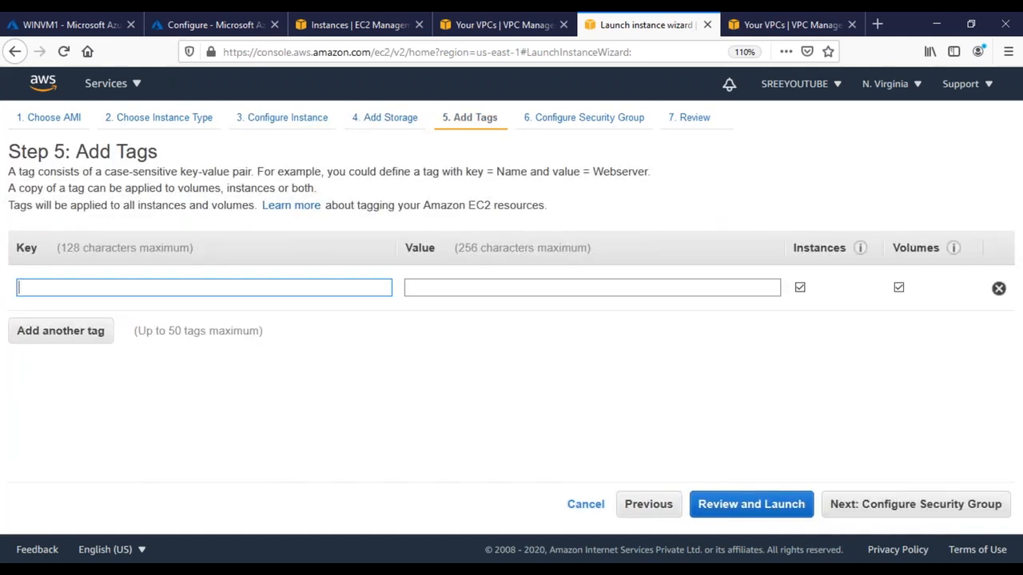
pyautogui.write('Name')
pyautogui.press('Tab')
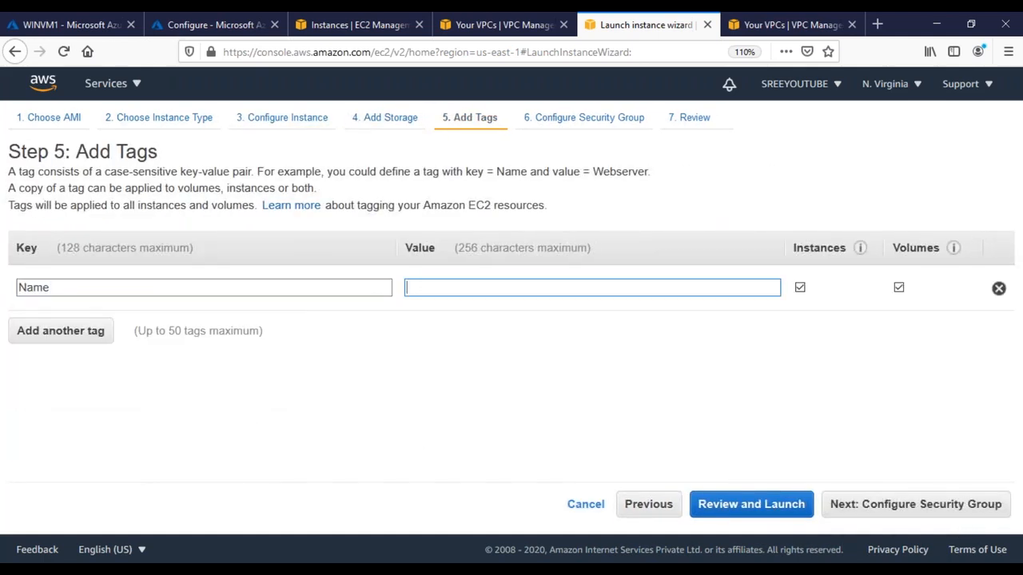
pyautogui.write('GRE')
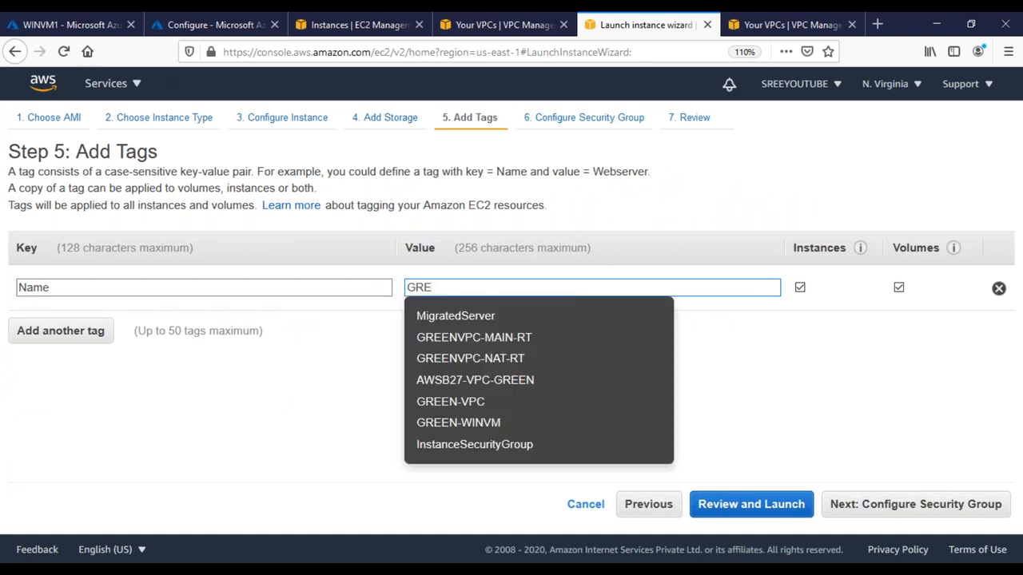
pyautogui.write('EN-SEVER')
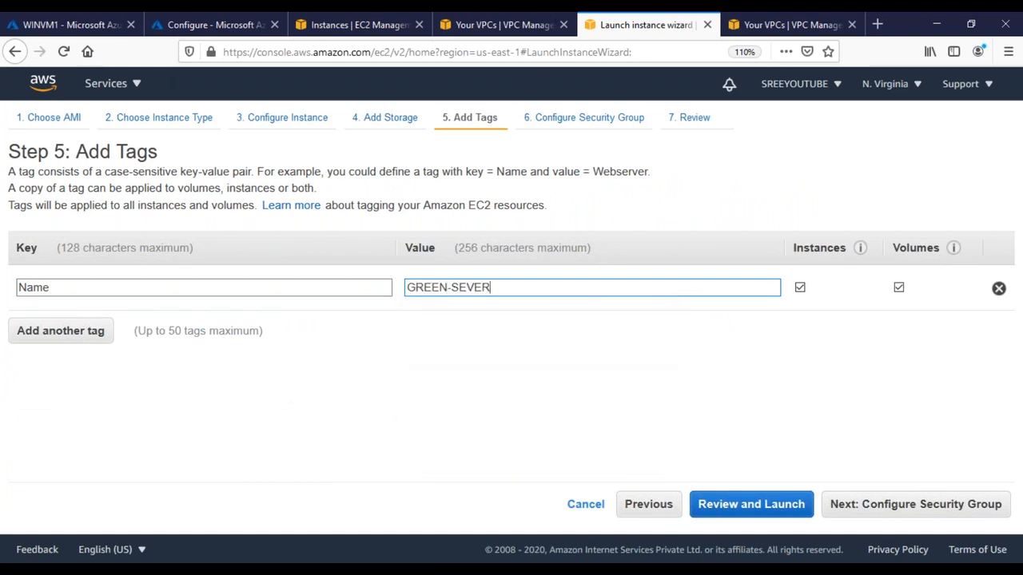
pyautogui.press('BackSpace')
pyautogui.press('BackSpace')
pyautogui.press('BackSpace')
pyautogui.write('RVER')
pyautogui.click(929, 512)
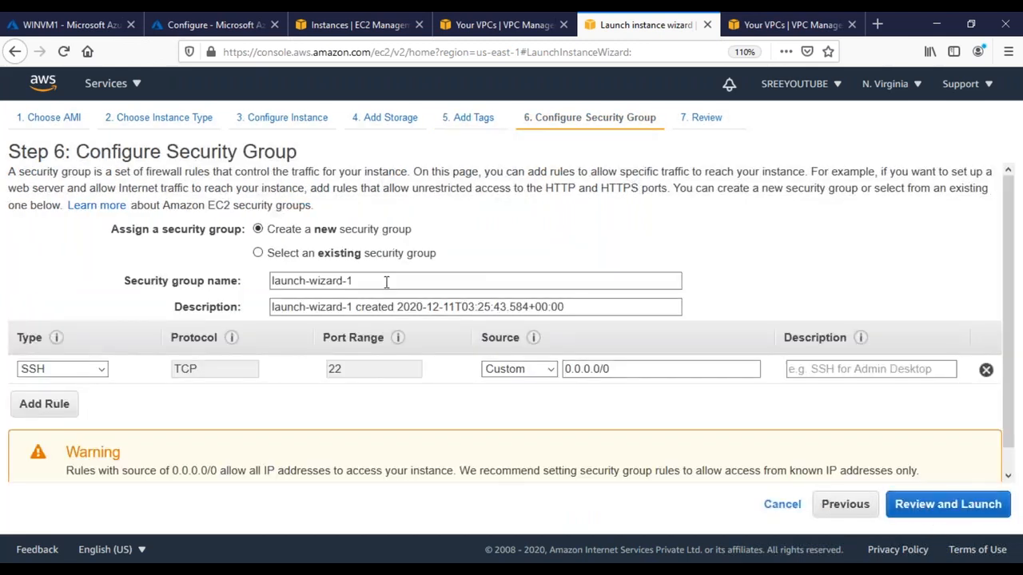
# Assign the existing security group AWSB27_Allow_All to the instance and proceed to the launch review.
pyautogui.click(389, 254)
pyautogui.click(462, 326)
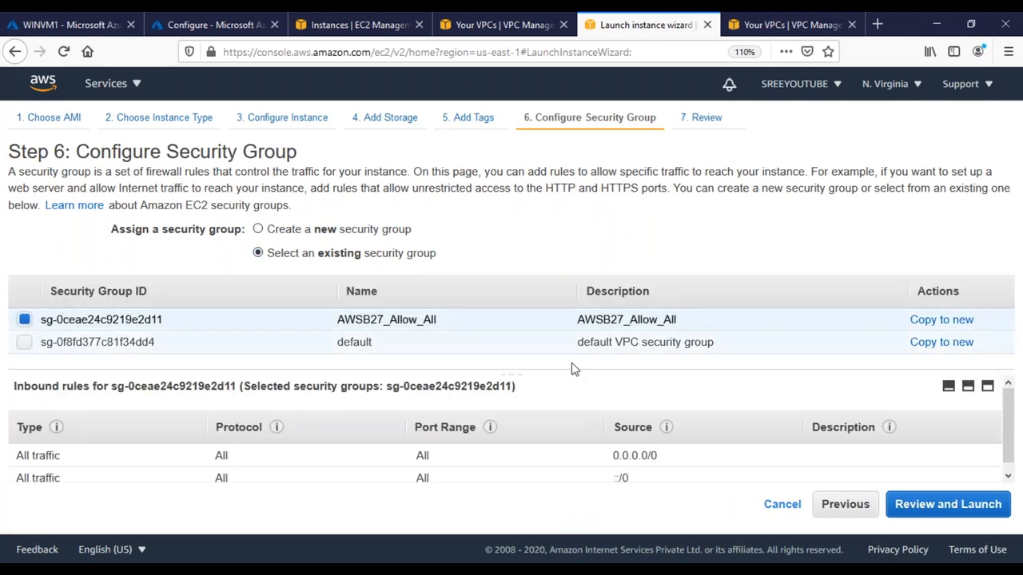
pyautogui.click(957, 492)
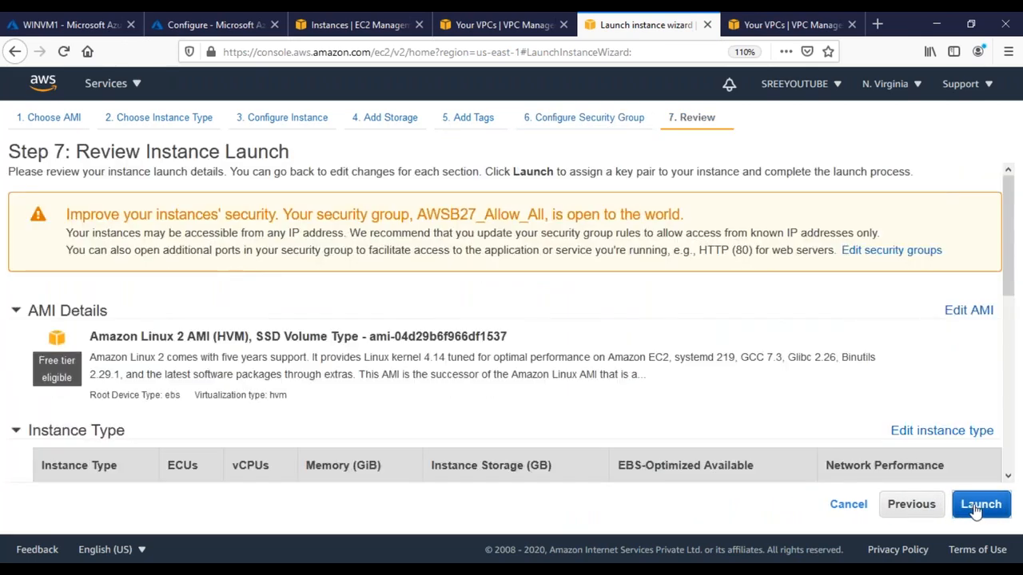
# Launch the instance with the existing key pair LaptopKey, acknowledging access to the private key file, and return to the instance list.
pyautogui.click(961, 504)
pyautogui.click(273, 398)
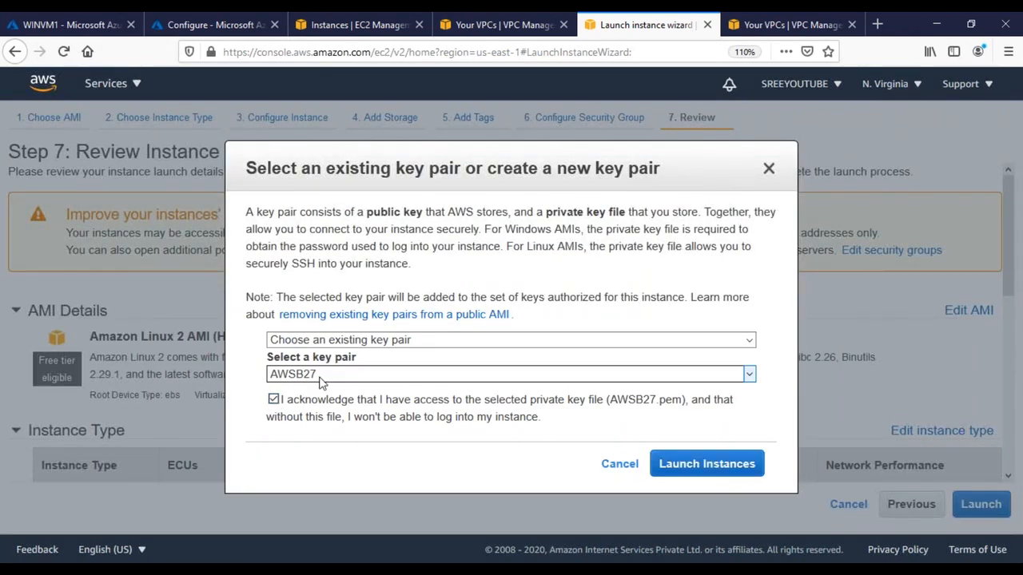
pyautogui.click(304, 374)
pyautogui.click(295, 453)
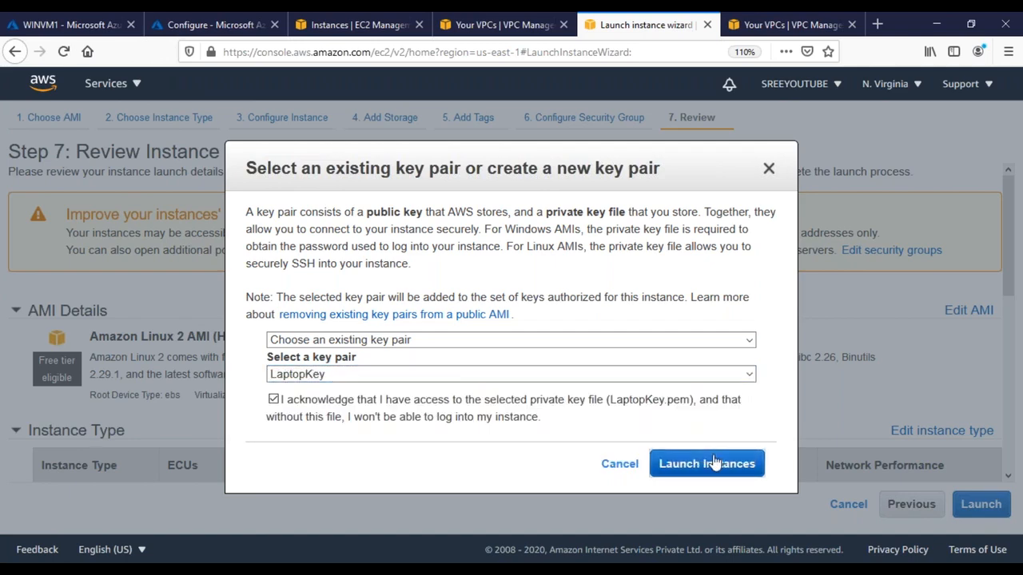
pyautogui.click(711, 464)
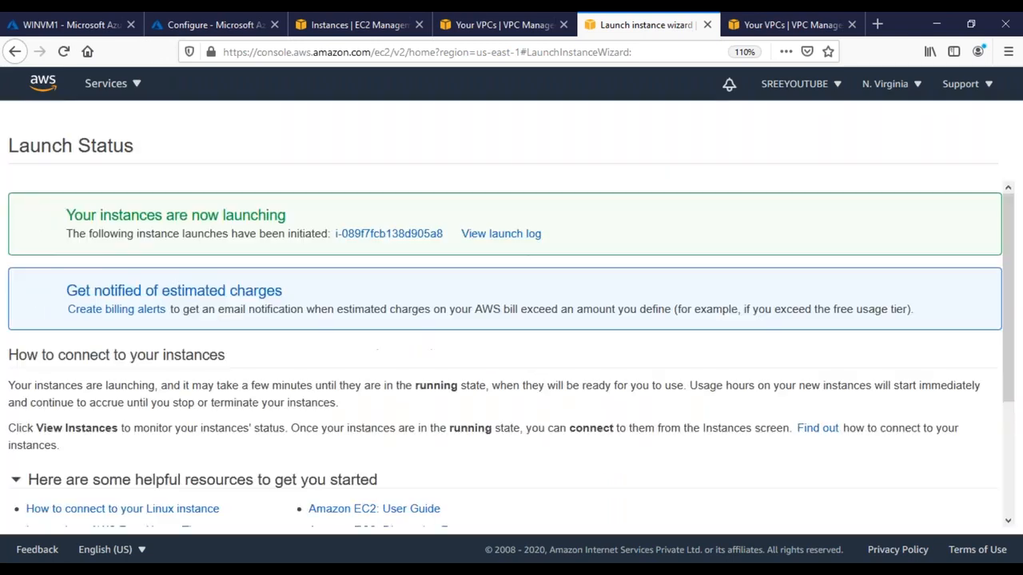
pyautogui.scroll(-3, 712, 463)
pyautogui.click(941, 519)
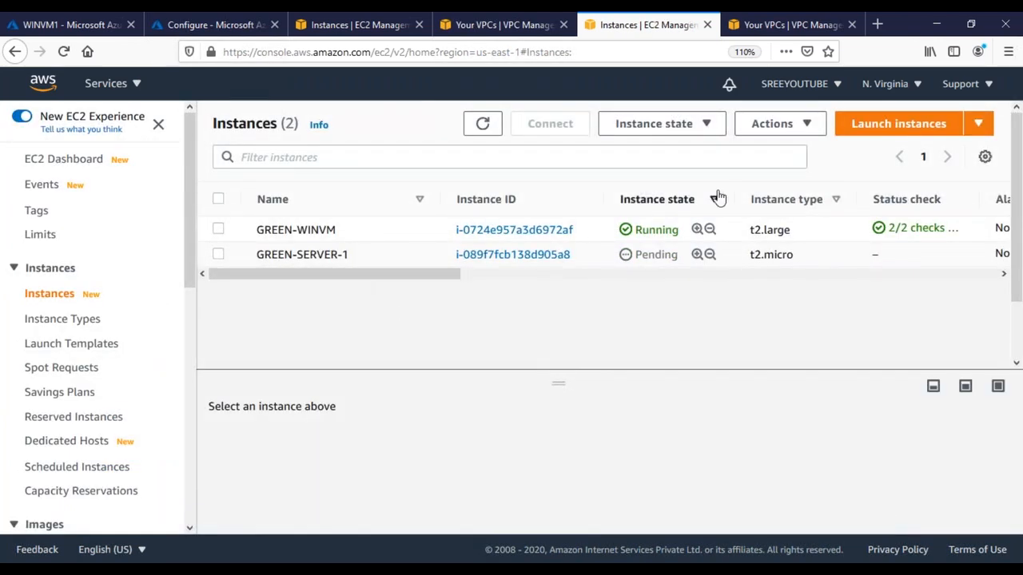
# Start launching another instance from the 64-bit (x86) Amazon Linux 2 AMI, keeping the t2.micro type, and proceed to the instance details.
pyautogui.click(888, 130)
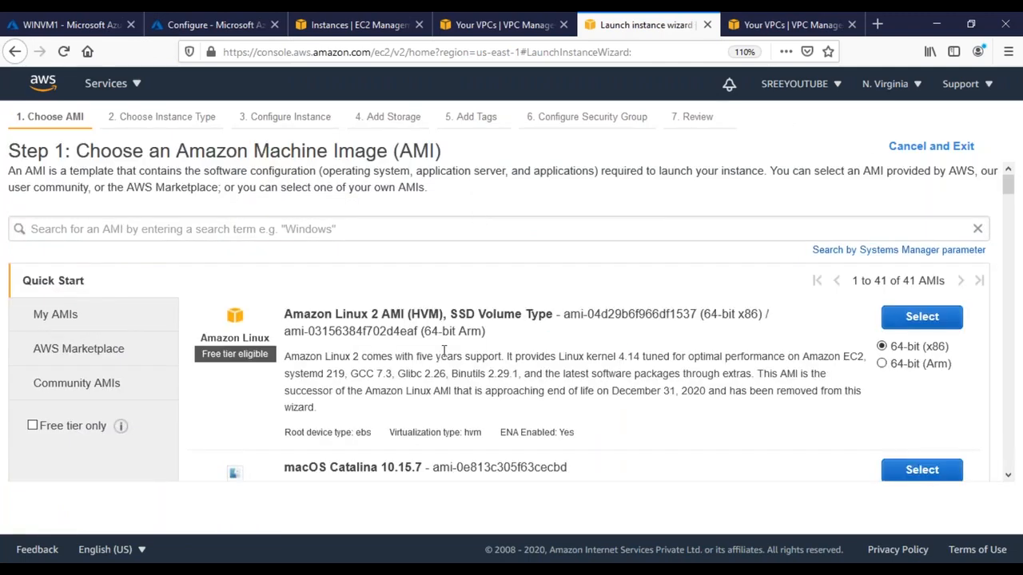
pyautogui.click(932, 324)
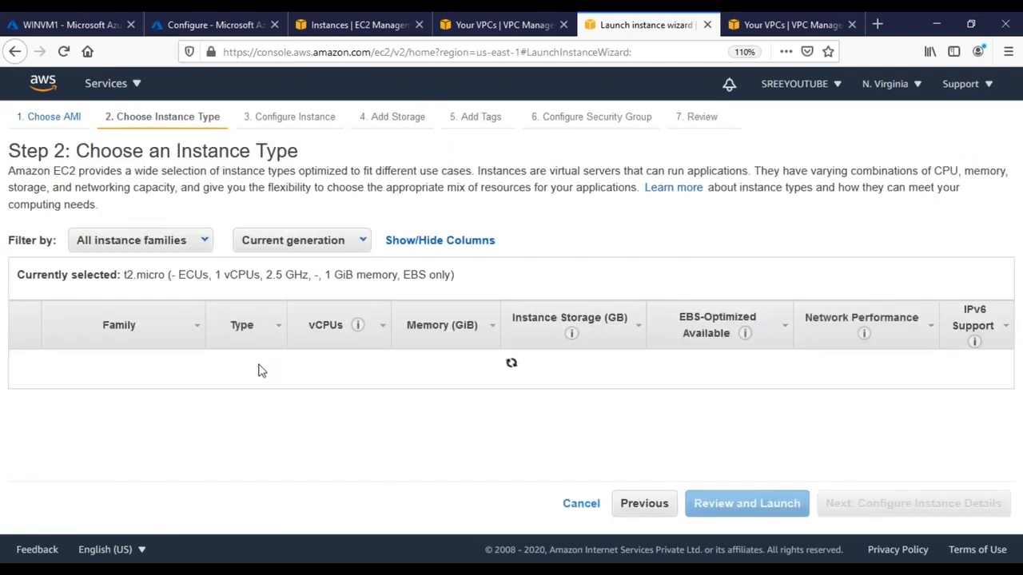
pyautogui.click(850, 505)
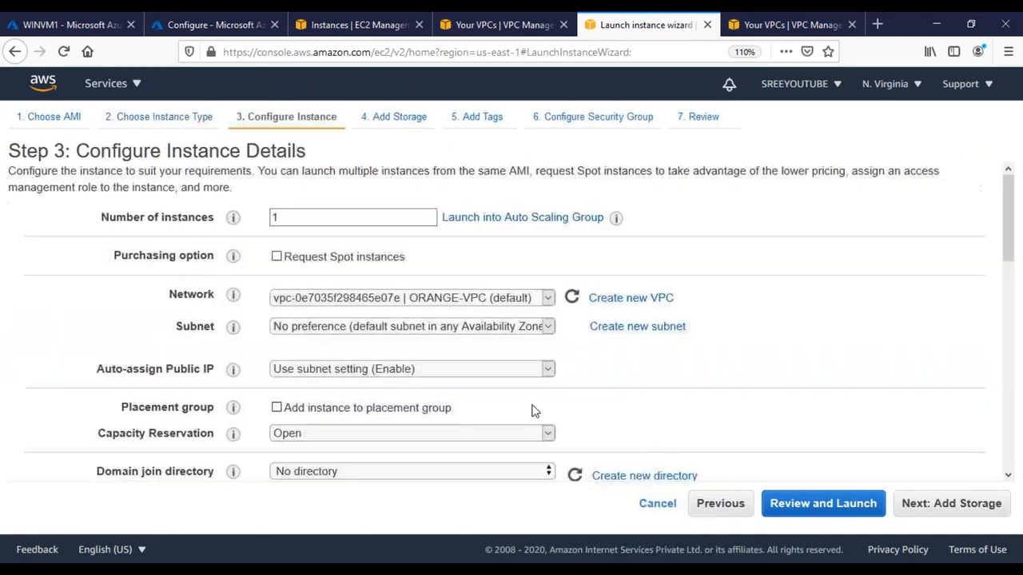
# Place the instance in RED-VPC on the subnet Red-VPC-Subnet-1 and enable auto-assignment of a public IP.
pyautogui.click(437, 300)
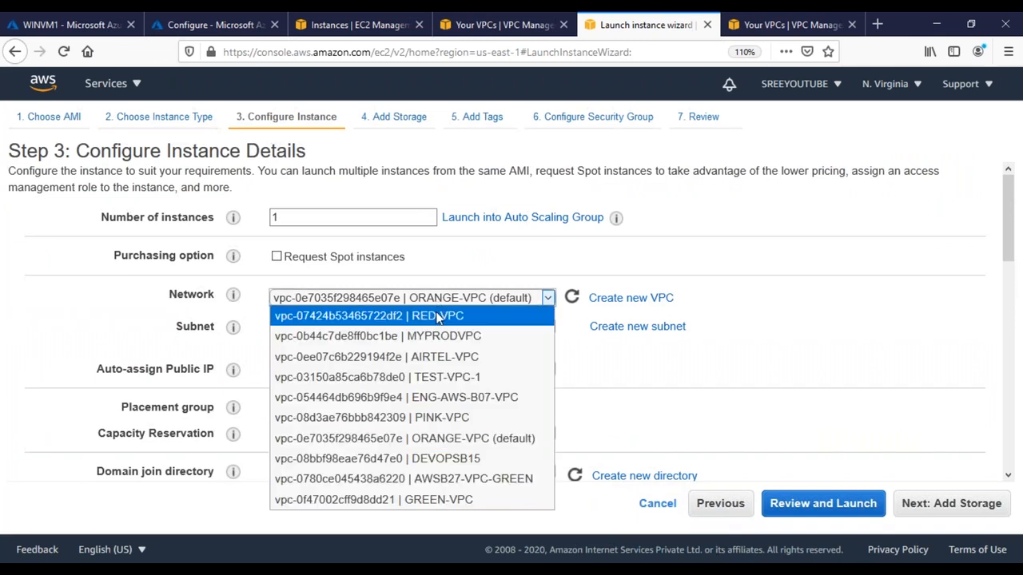
pyautogui.click(436, 316)
pyautogui.click(452, 329)
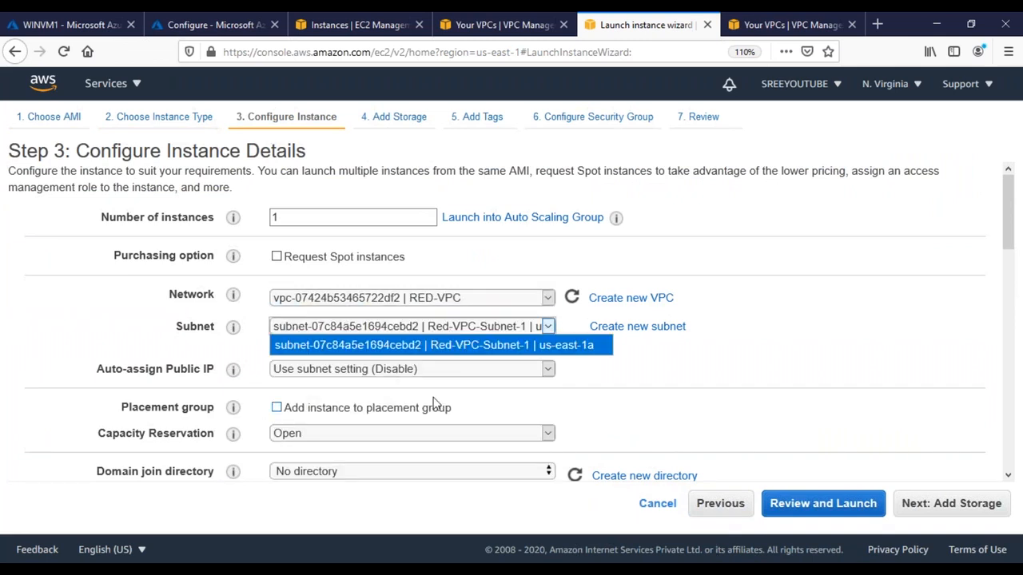
pyautogui.click(484, 348)
pyautogui.click(459, 374)
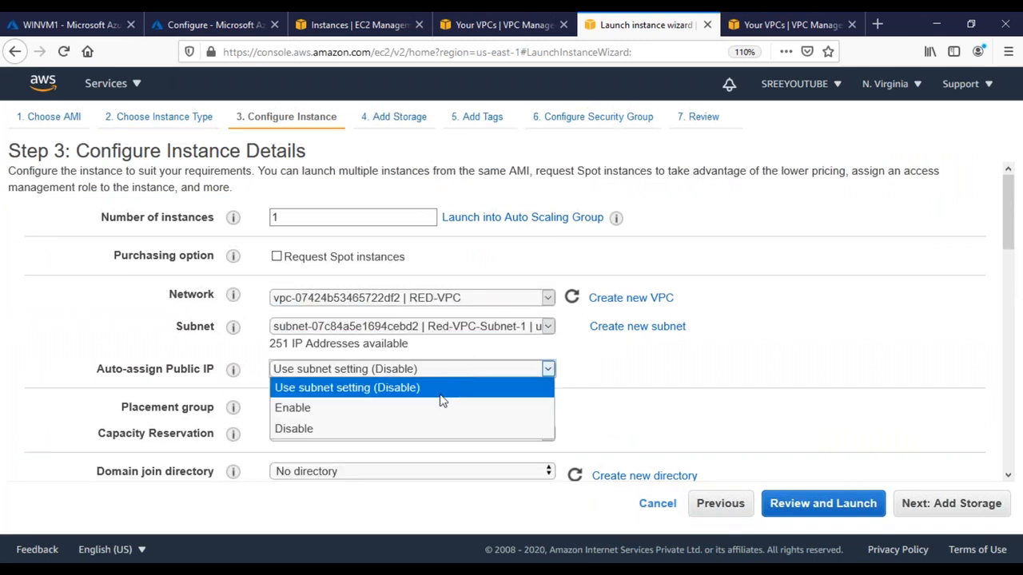
pyautogui.click(400, 404)
# Set the primary IP of eth0 to 192.168.1.100, keep the default storage, and proceed to the tags.
pyautogui.scroll(-7, 503, 431)
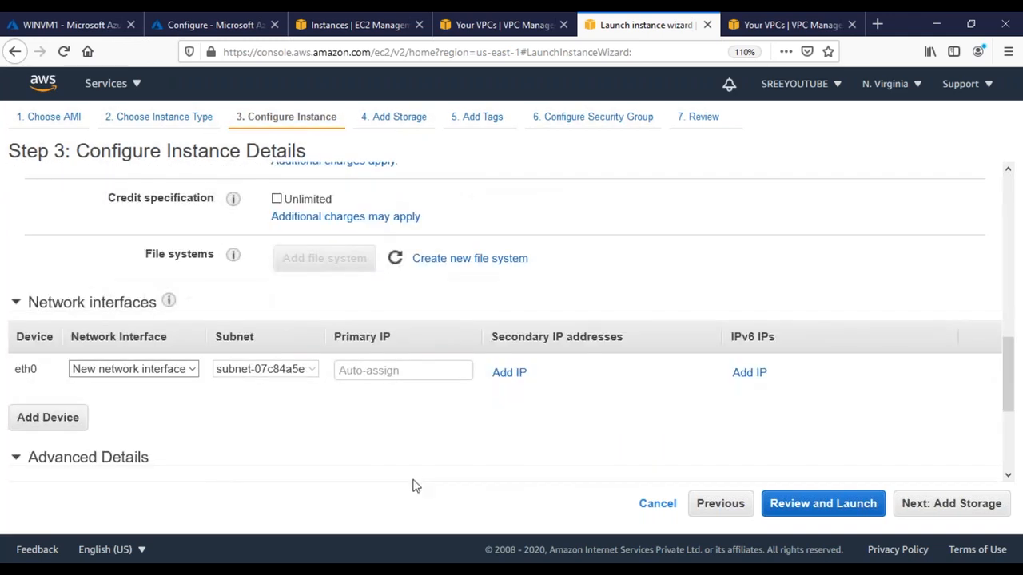
pyautogui.click(390, 370)
pyautogui.write('192.168.1')
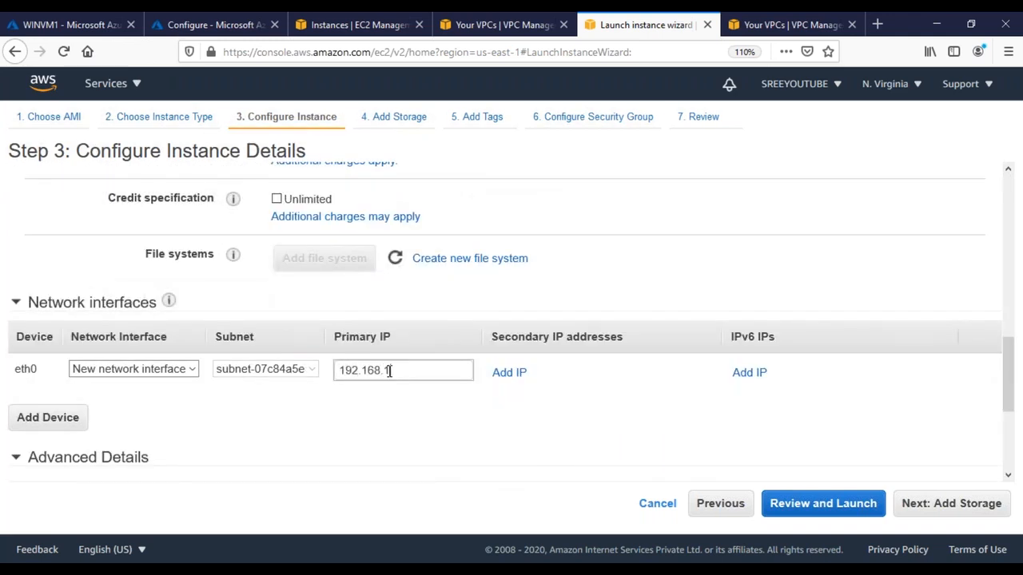
pyautogui.press('Tab')
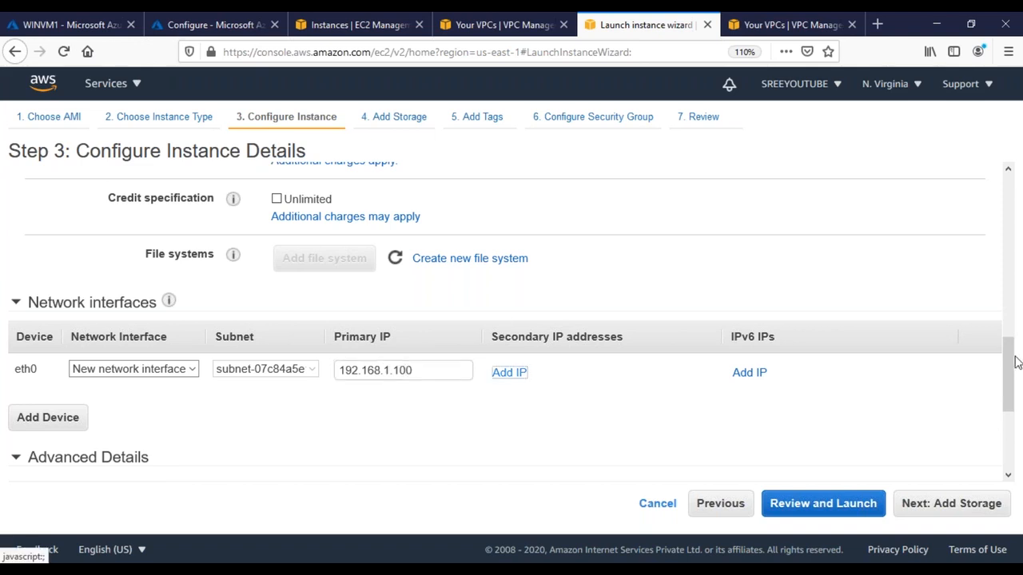
pyautogui.click(950, 505)
pyautogui.click(950, 505)
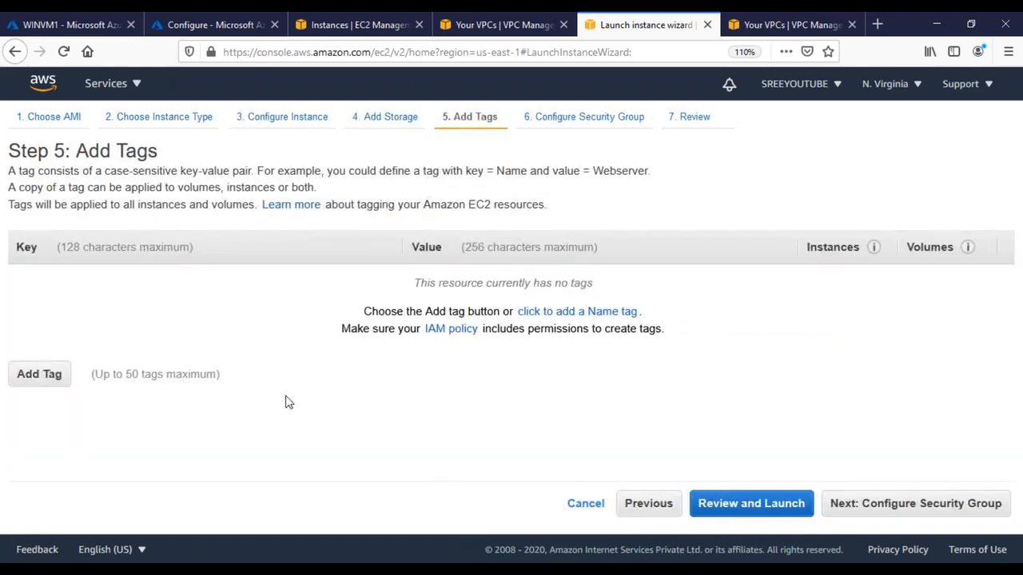
# Add a tag with key Name and value RED-SERVER-1 to the instance.
pyautogui.click(34, 374)
pyautogui.write('Name')
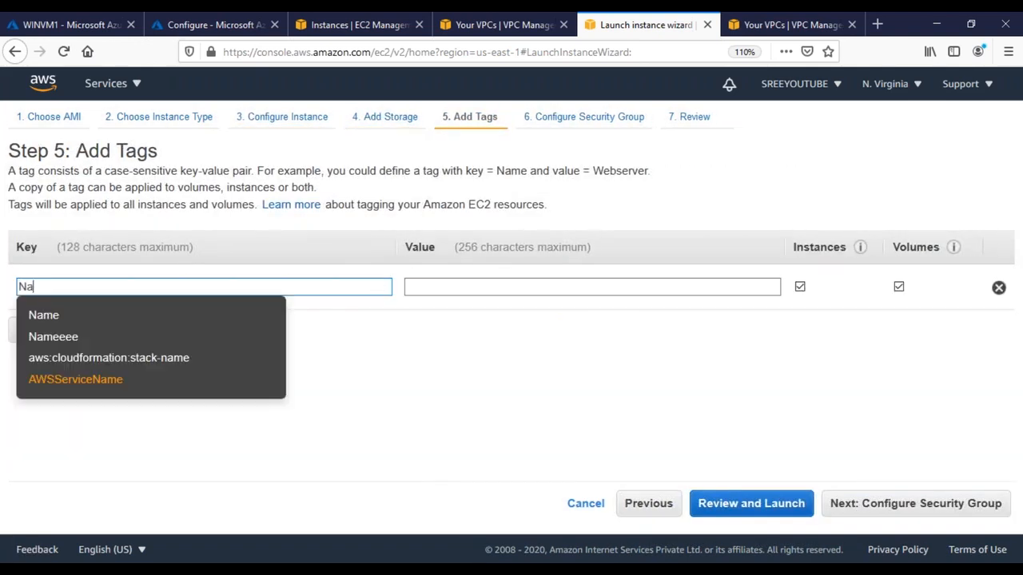
pyautogui.press('Tab')
pyautogui.write('RED-')
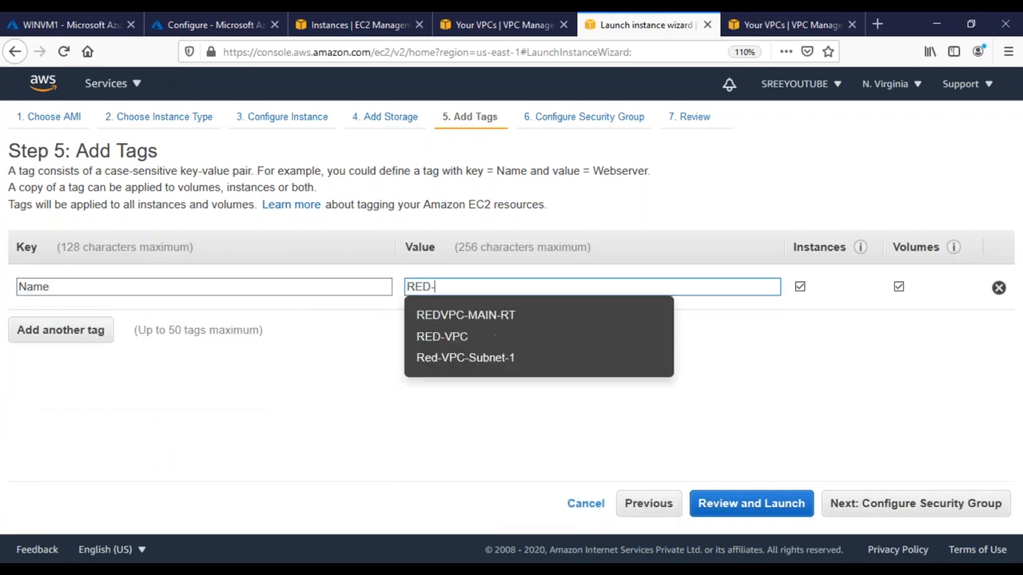
pyautogui.write('SEVERVER-1')
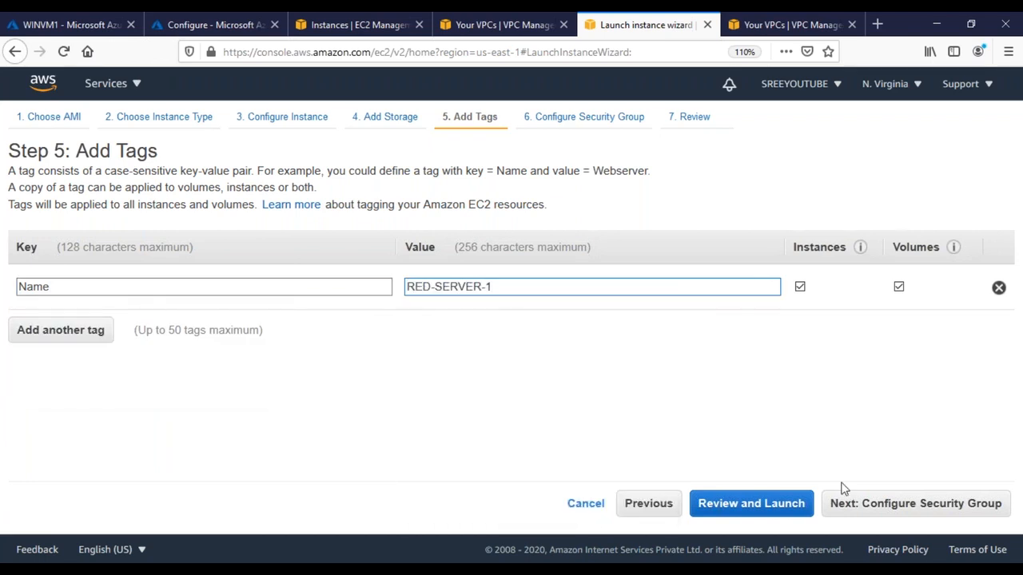
# Assign the existing security group ORANGE-ALLOW-ALL to the instance and proceed to the launch review.
pyautogui.click(874, 503)
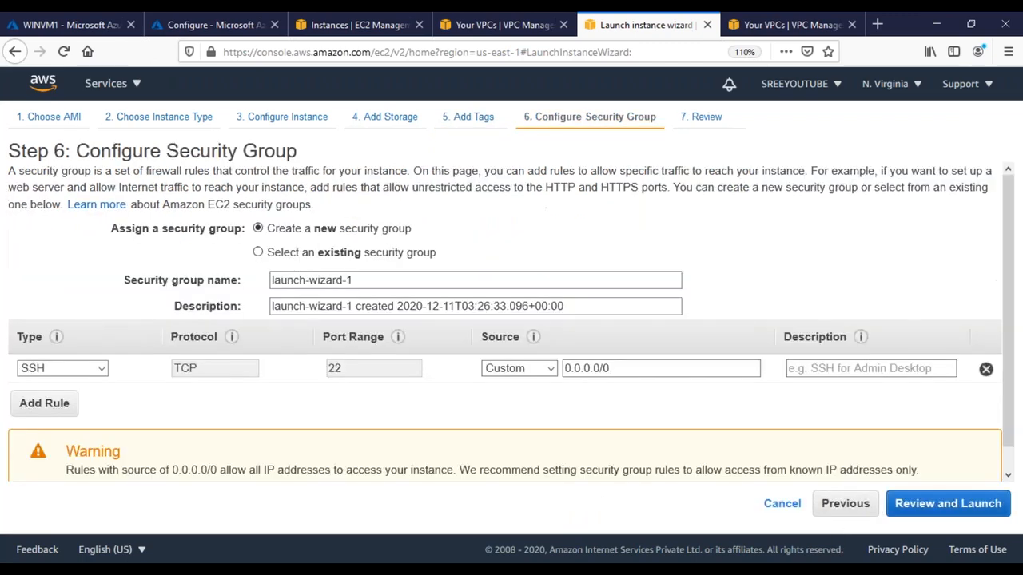
pyautogui.click(397, 254)
pyautogui.click(632, 341)
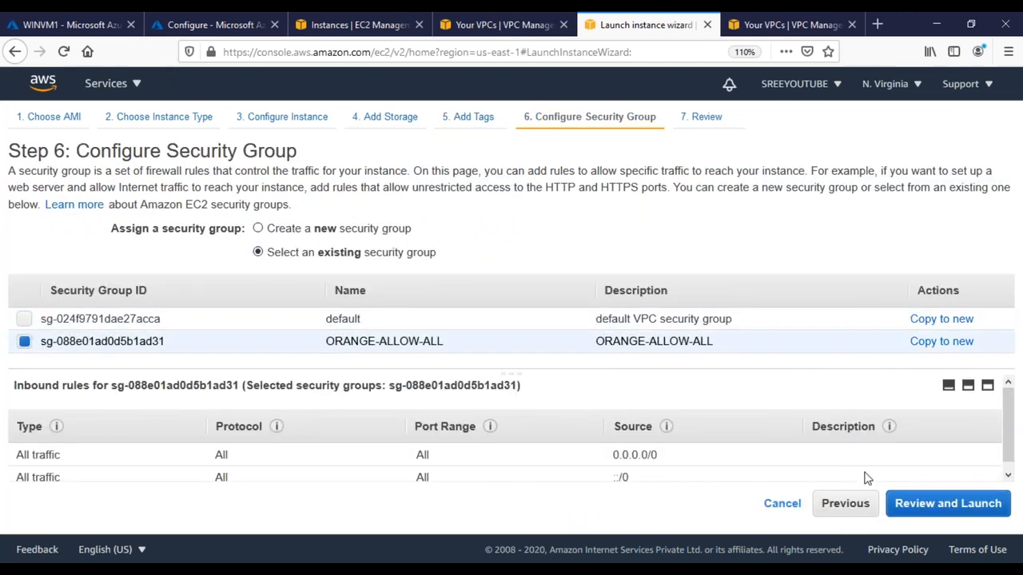
pyautogui.click(932, 505)
# Launch the instance with the existing LaptopKey key pair, acknowledging access to its private key file, and return to the instance list.
pyautogui.click(980, 504)
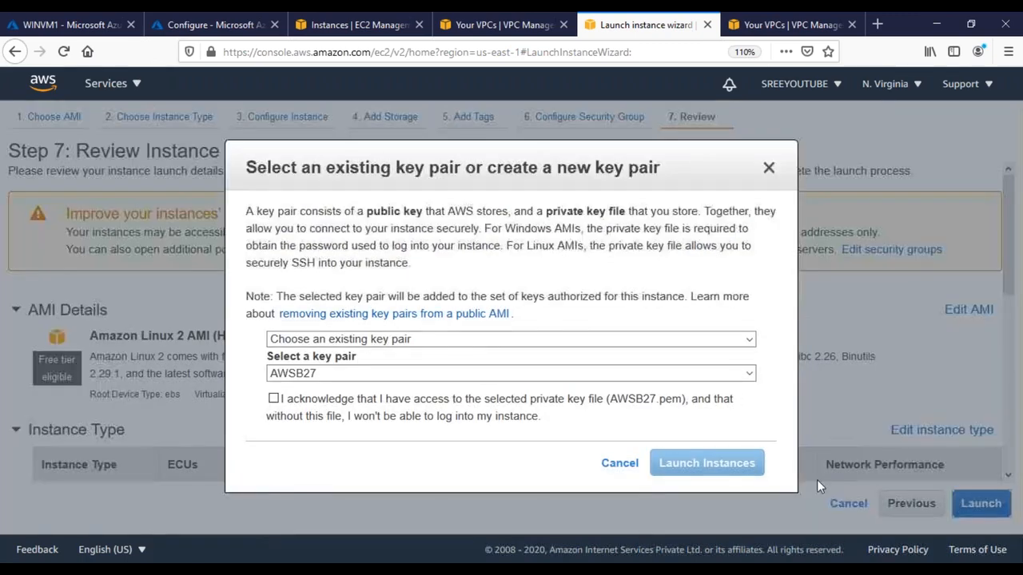
pyautogui.click(273, 398)
pyautogui.click(331, 374)
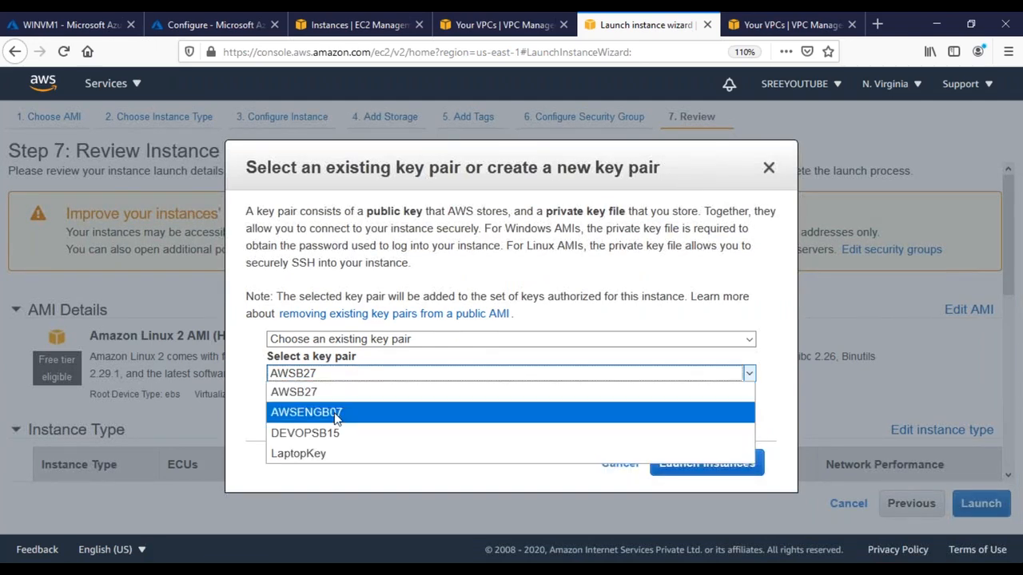
pyautogui.click(325, 453)
pyautogui.click(733, 465)
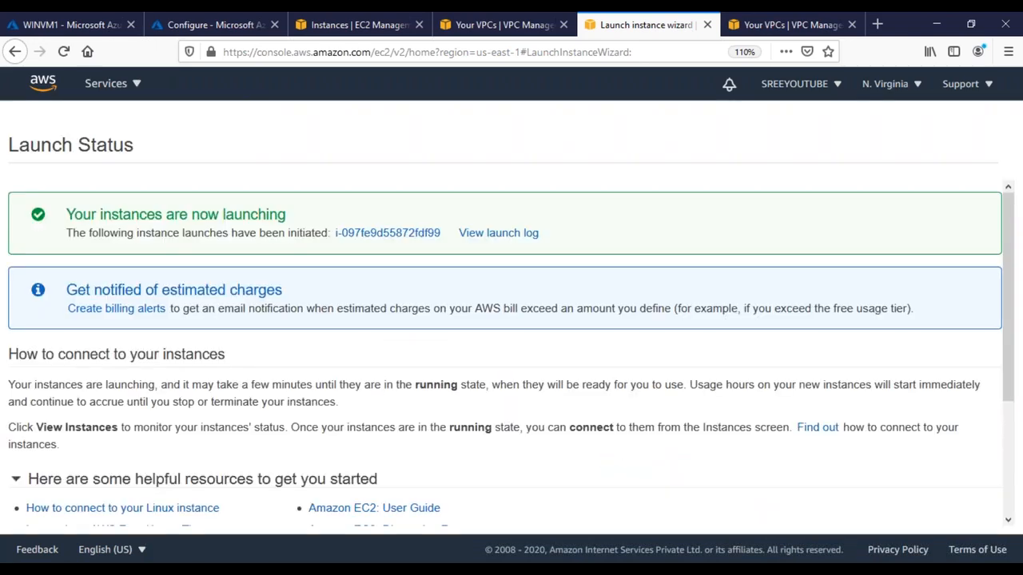
pyautogui.scroll(-5, 511, 360)
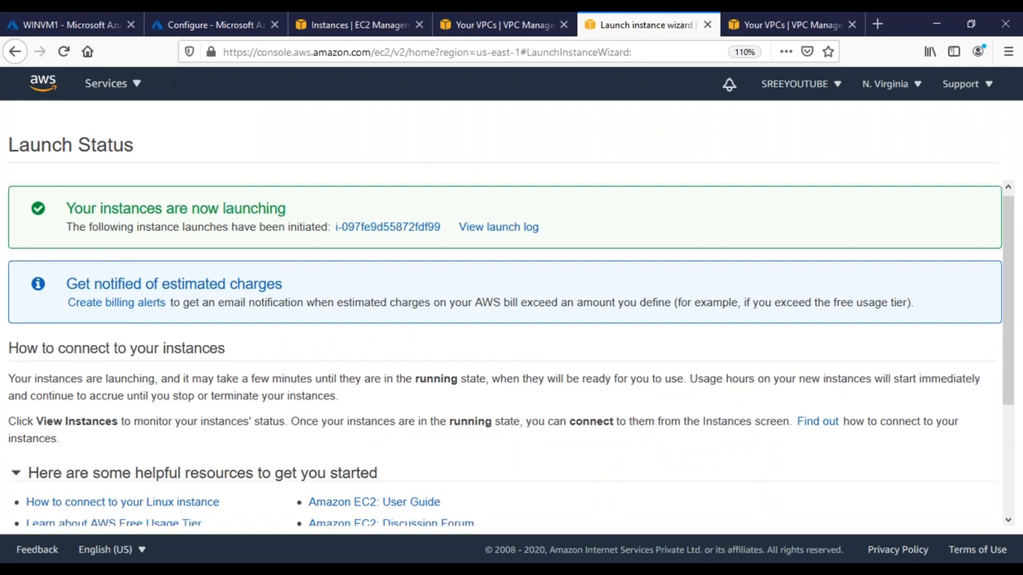
pyautogui.click(948, 511)
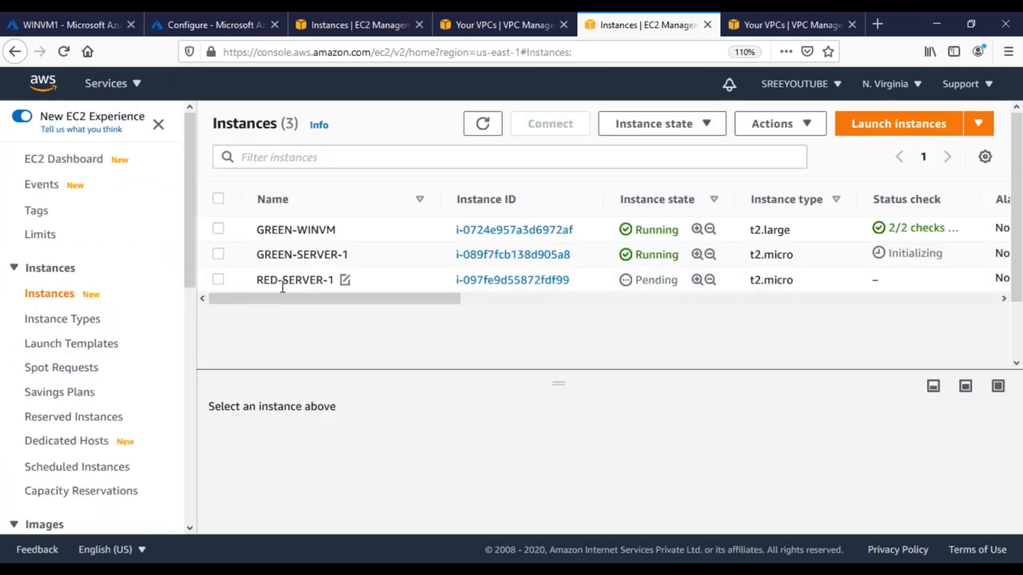
# From the Ohio region's VPC console, open the EC2 console in a new browser tab and switch to it.
pyautogui.click(751, 26)
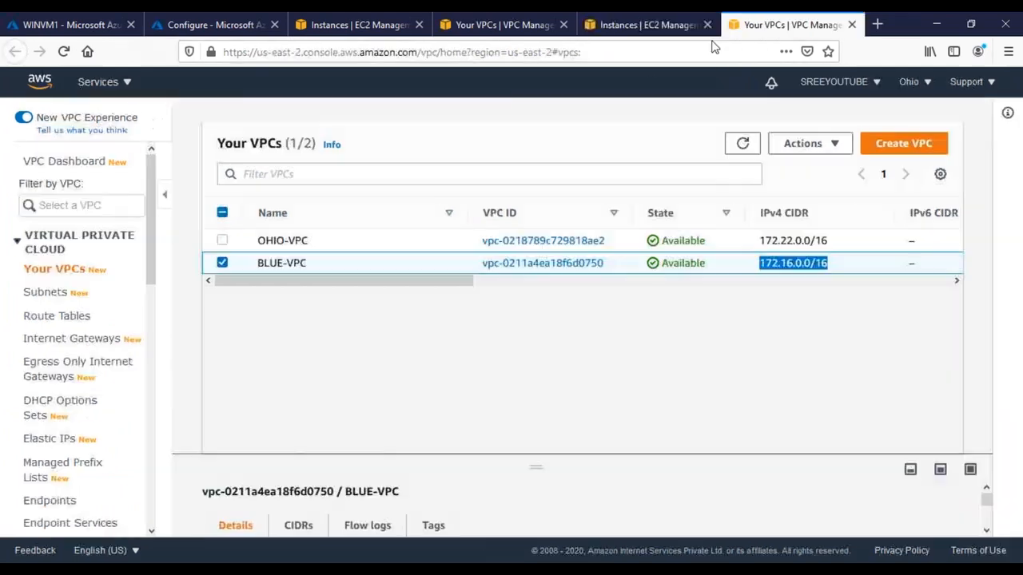
pyautogui.click(129, 85)
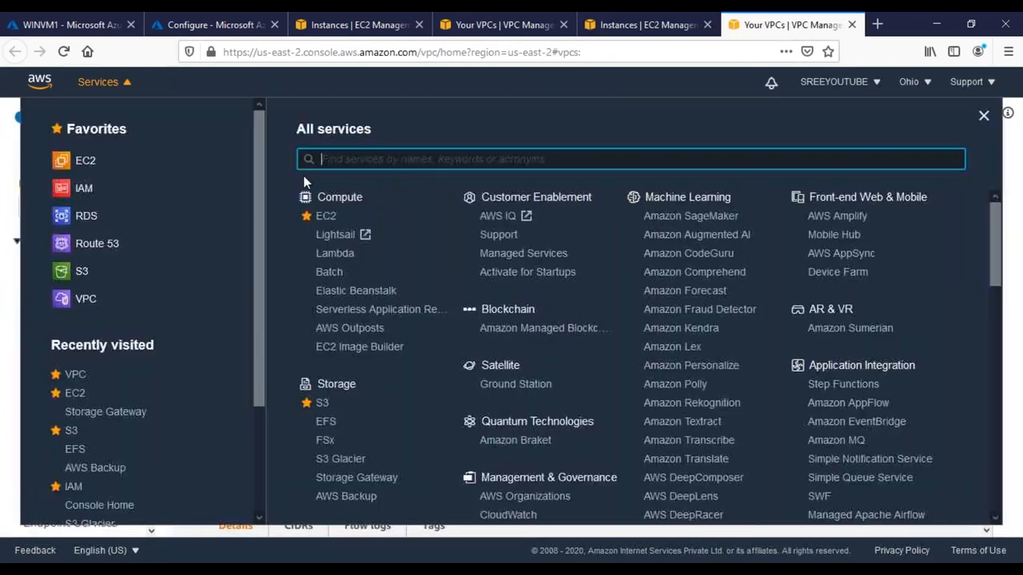
pyautogui.rightClick(327, 220)
pyautogui.click(360, 224)
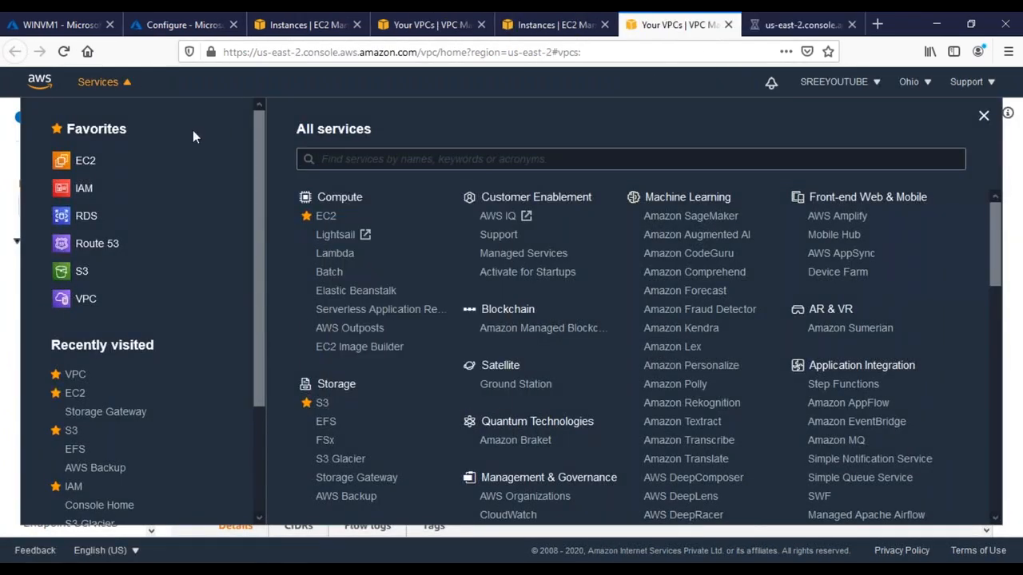
pyautogui.click(125, 89)
pyautogui.click(781, 28)
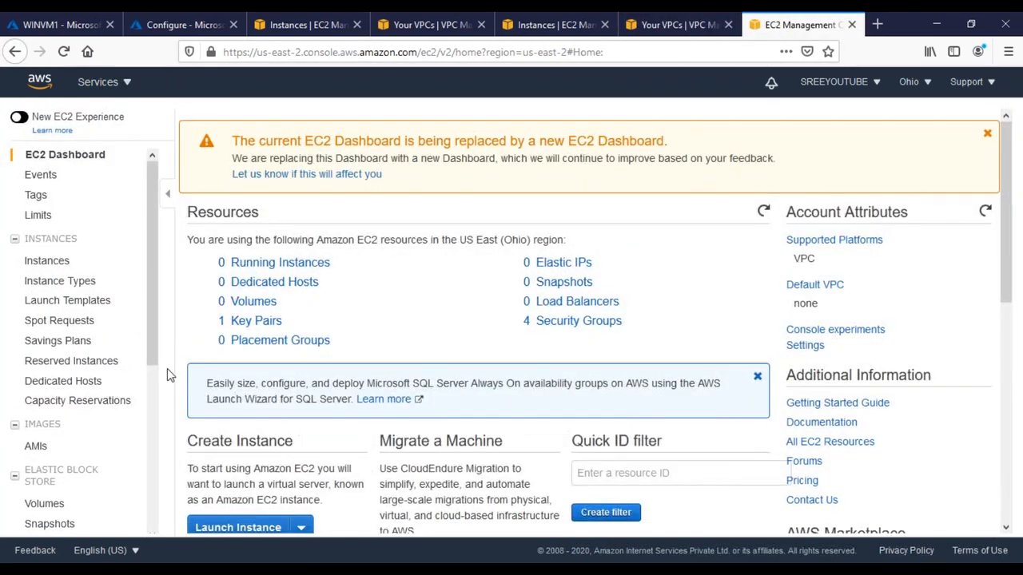
# Delete the LaptopKey key pair from the Ohio region.
pyautogui.scroll(-5, 124, 382)
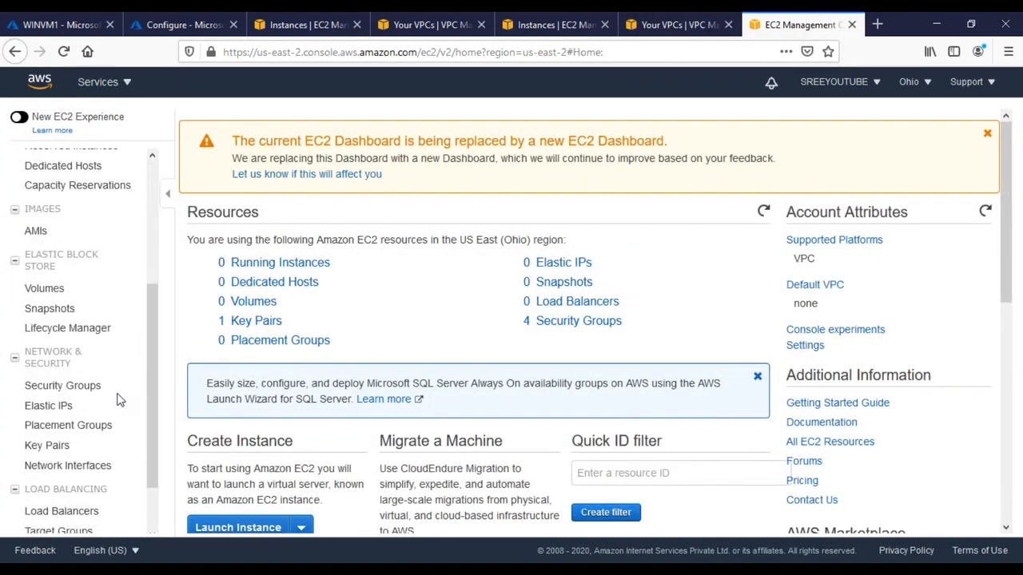
pyautogui.click(50, 445)
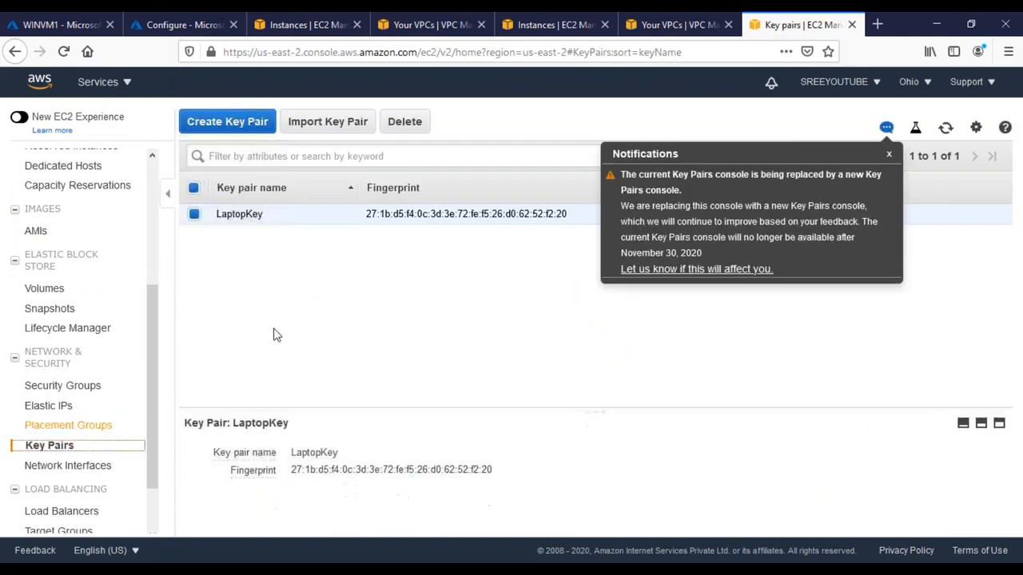
pyautogui.click(392, 122)
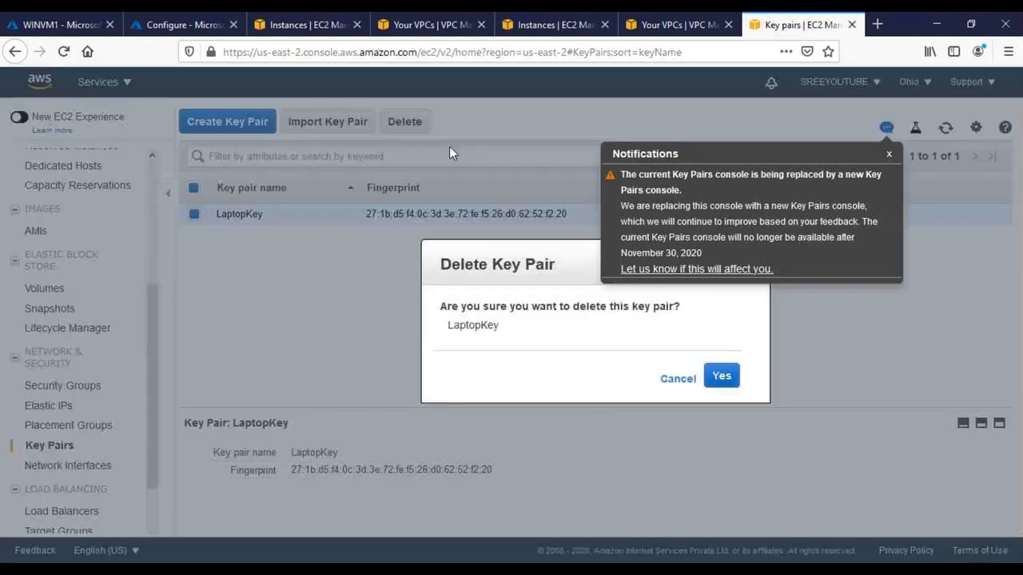
pyautogui.click(719, 379)
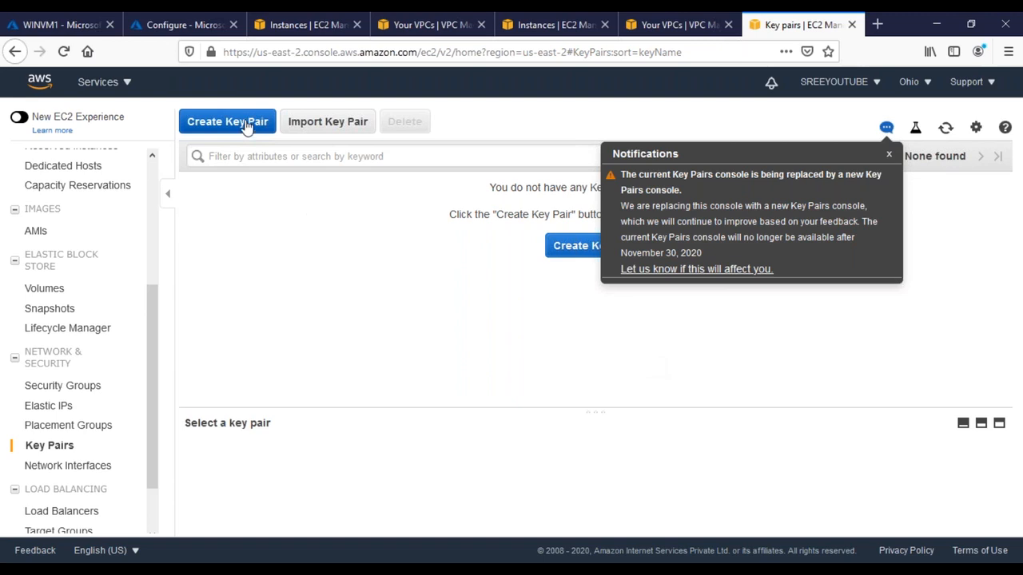
# Examine the key pairs of the N. Virginia region and return to the Ohio region's key pair list.
pyautogui.click(675, 26)
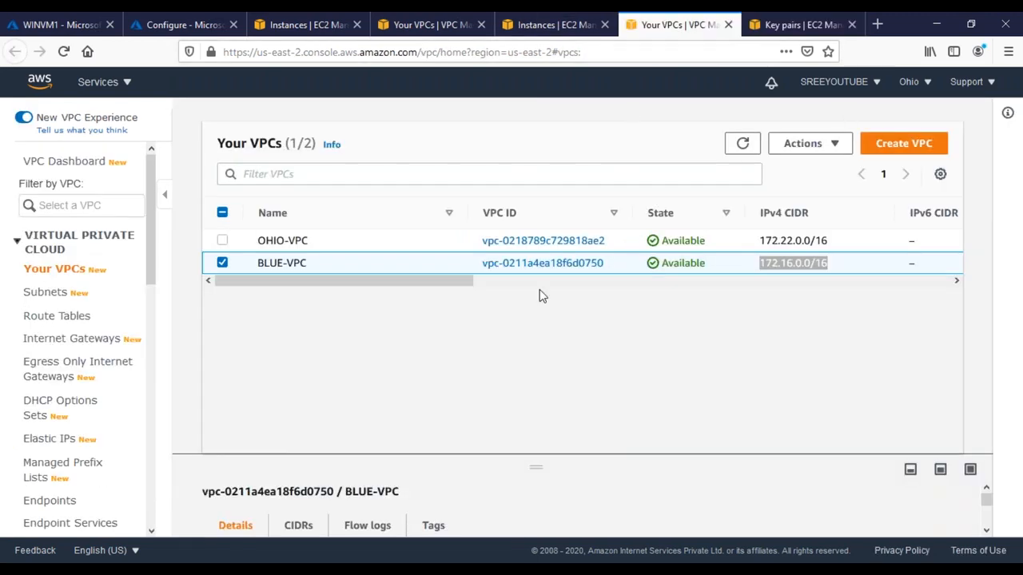
pyautogui.click(540, 25)
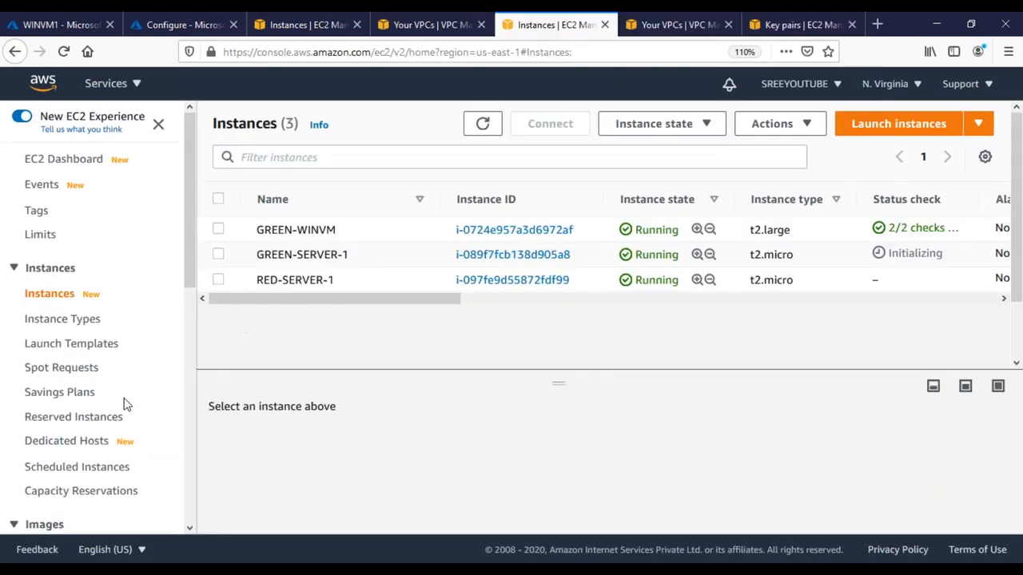
pyautogui.scroll(-5, 119, 407)
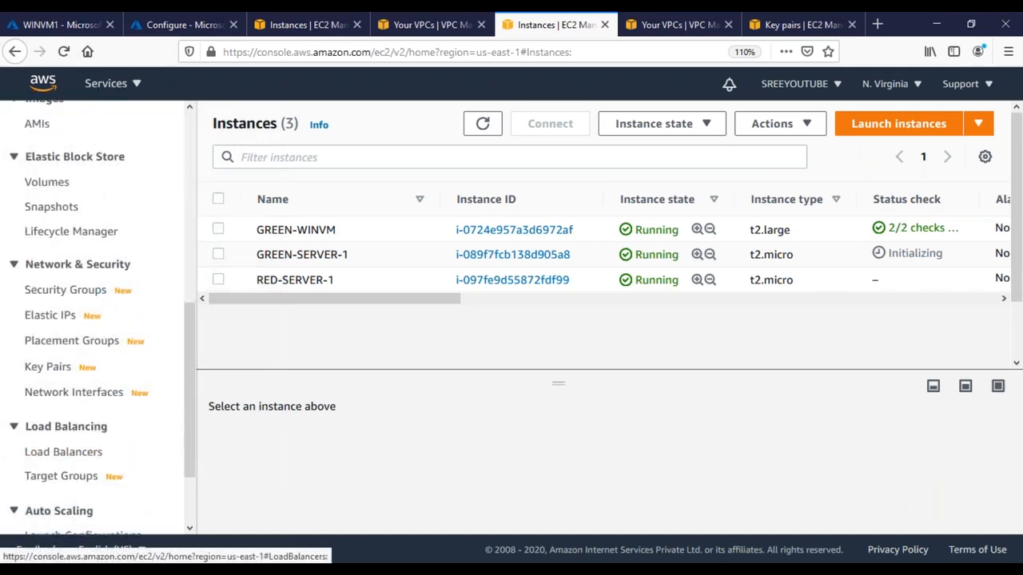
pyautogui.click(61, 369)
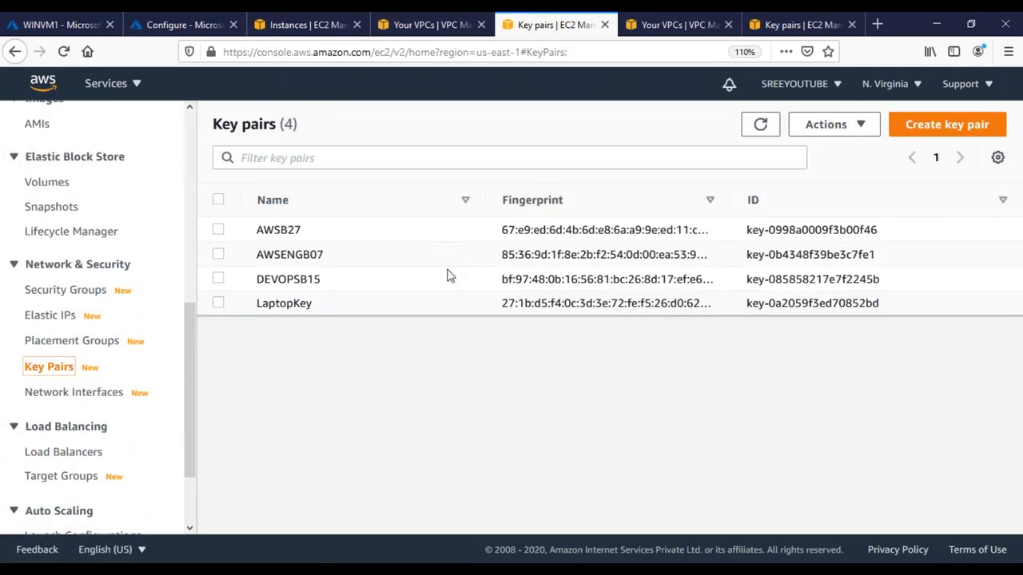
pyautogui.click(787, 26)
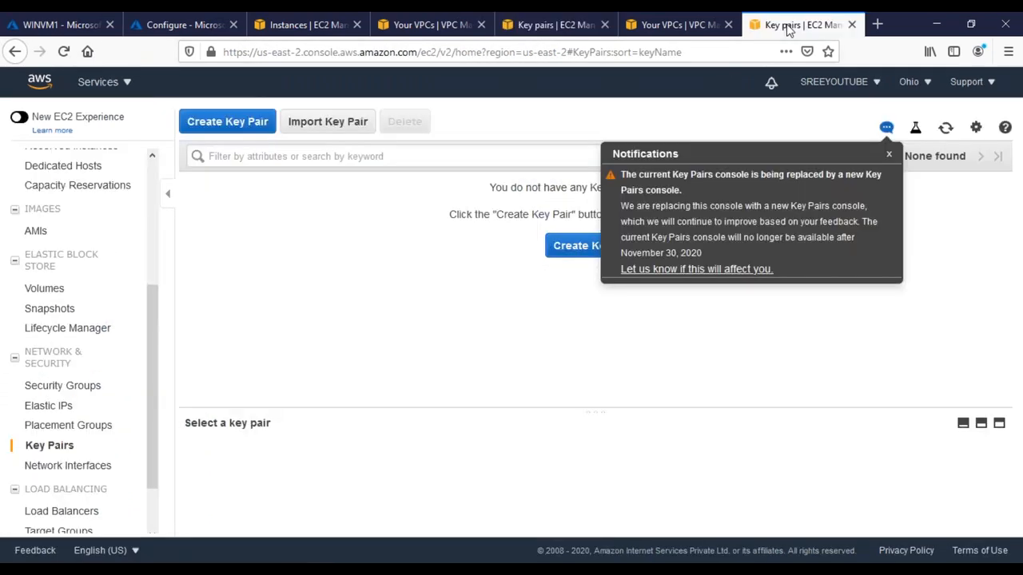
# Refresh the N. Virginia instance list and copy the public IPv4 DNS of GREEN-SERVER-1 from its details.
pyautogui.click(342, 34)
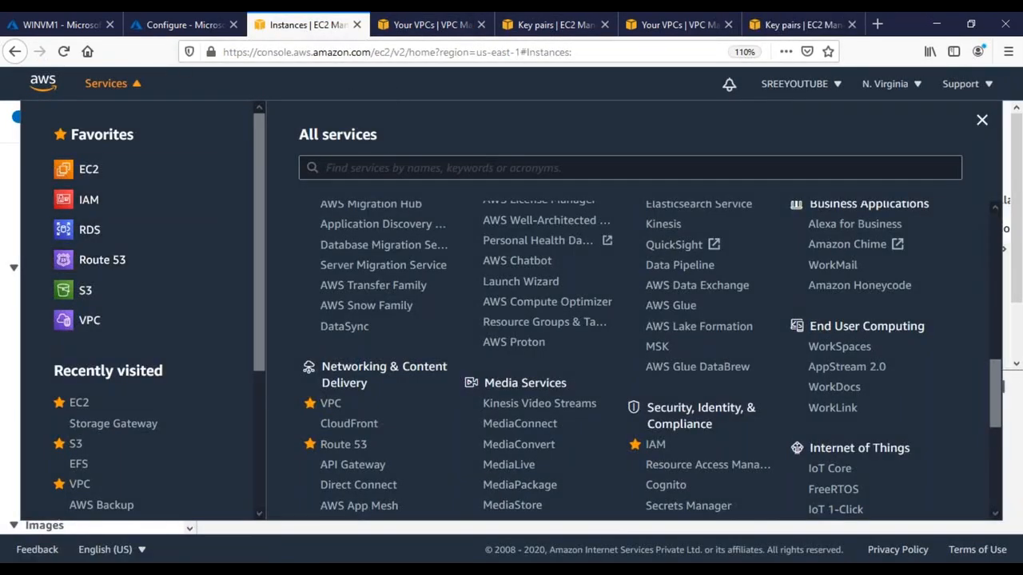
pyautogui.click(116, 83)
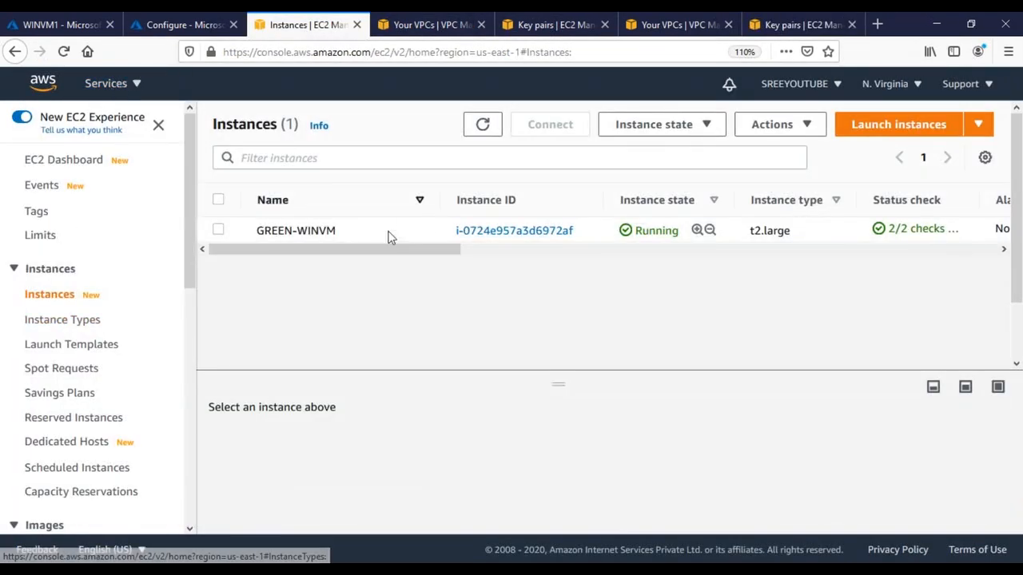
pyautogui.click(483, 127)
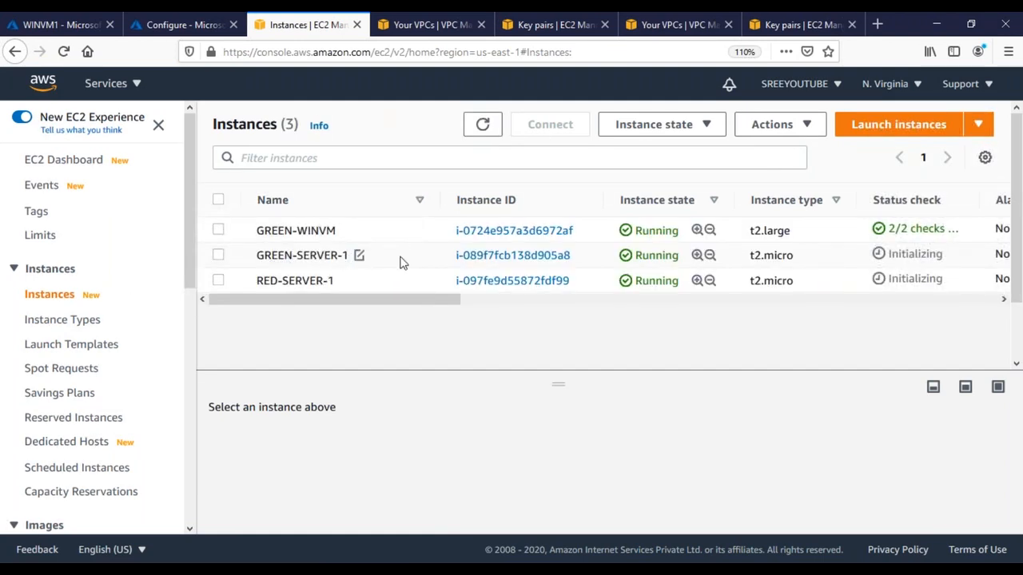
pyautogui.click(403, 264)
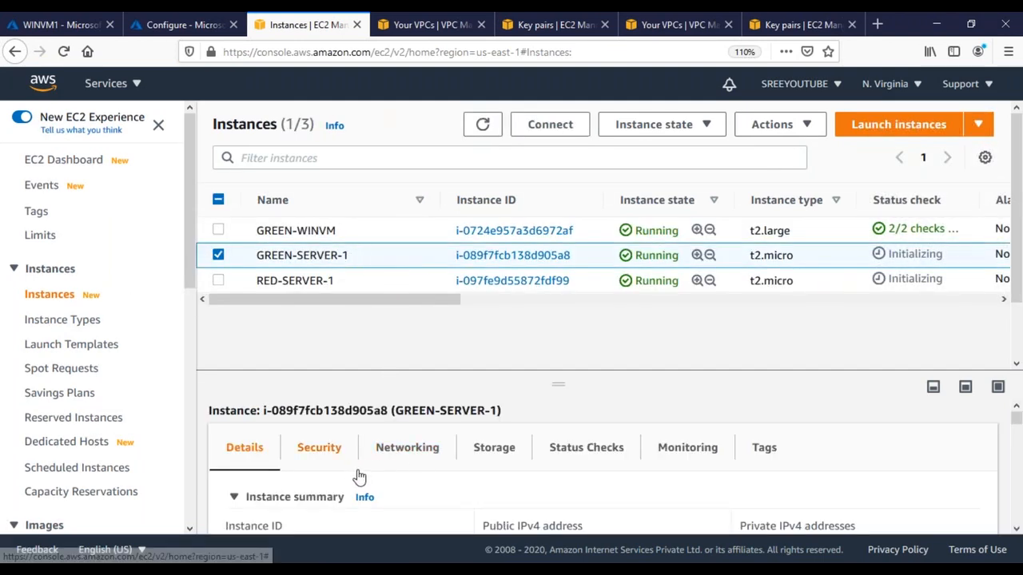
pyautogui.scroll(-2, 352, 472)
pyautogui.scroll(-2, 352, 472)
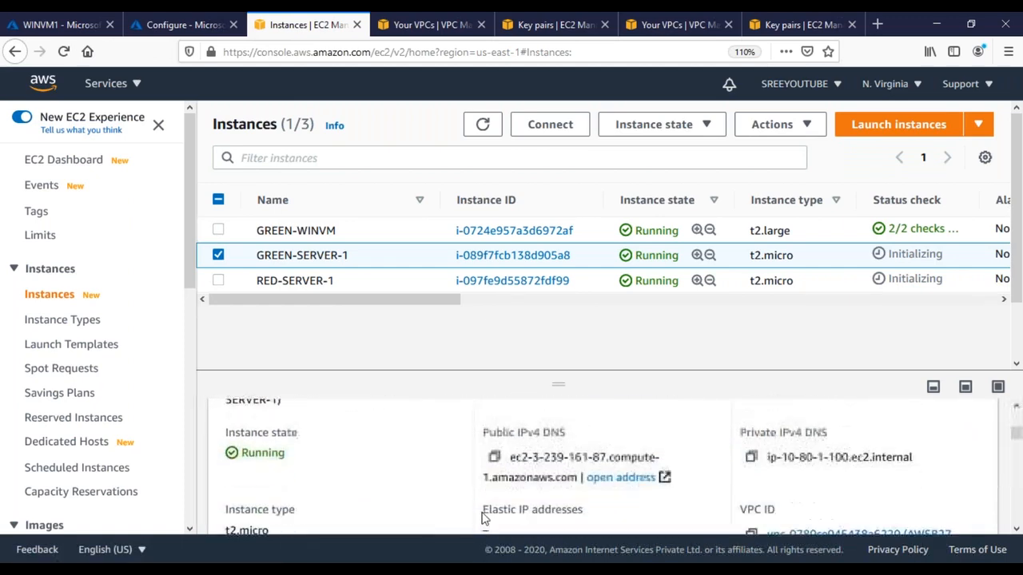
pyautogui.click(494, 457)
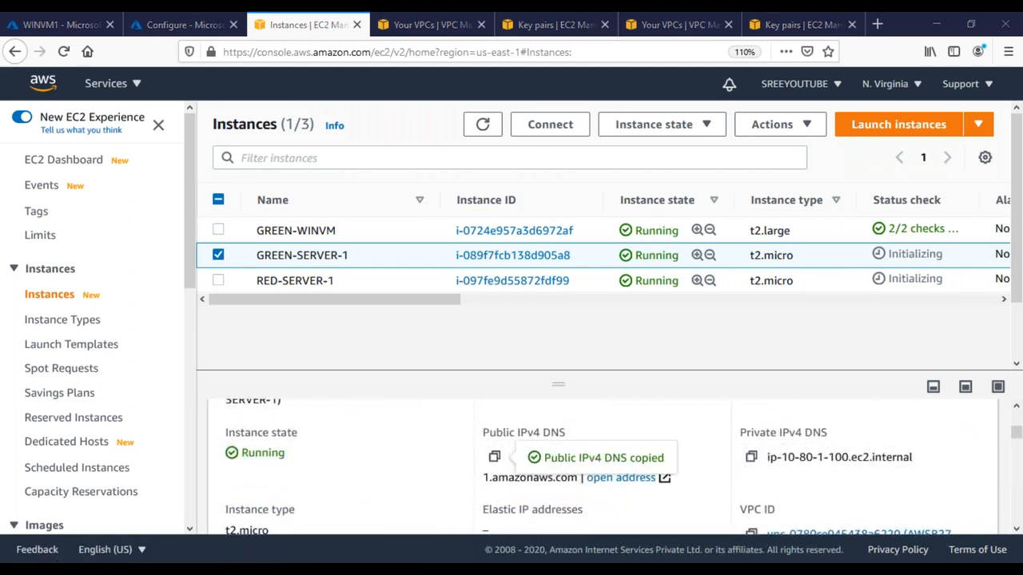
# In PuTTY, load the saved ec2-user@ session and append the copied public DNS to its host name.
pyautogui.click(553, 331)
pyautogui.click(641, 314)
pyautogui.click(582, 224)
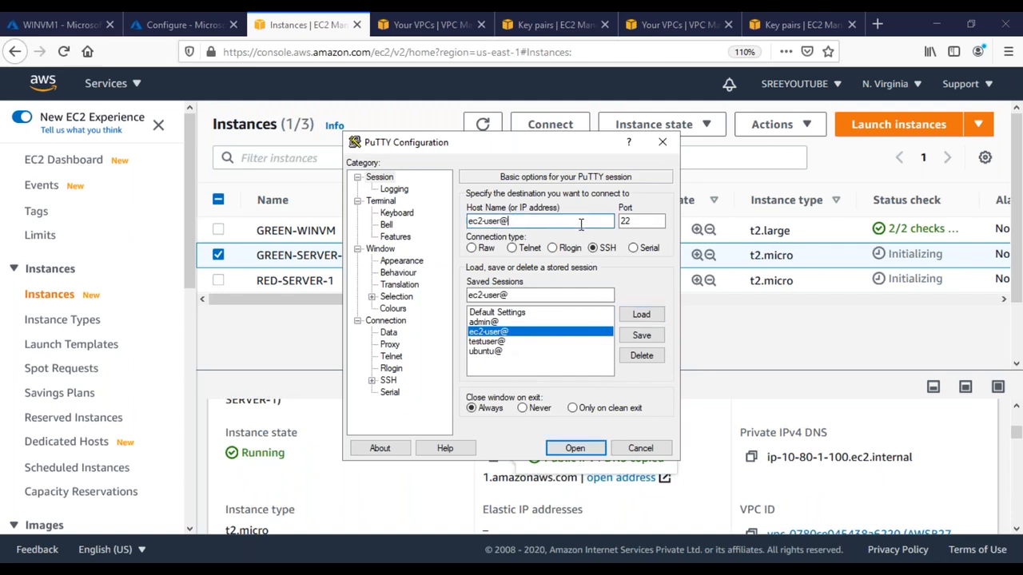
pyautogui.hotkey('ctrl', 'v')
# Set the terminal's default foreground colour to light green (RGB 128, 255, 128).
pyautogui.click(401, 310)
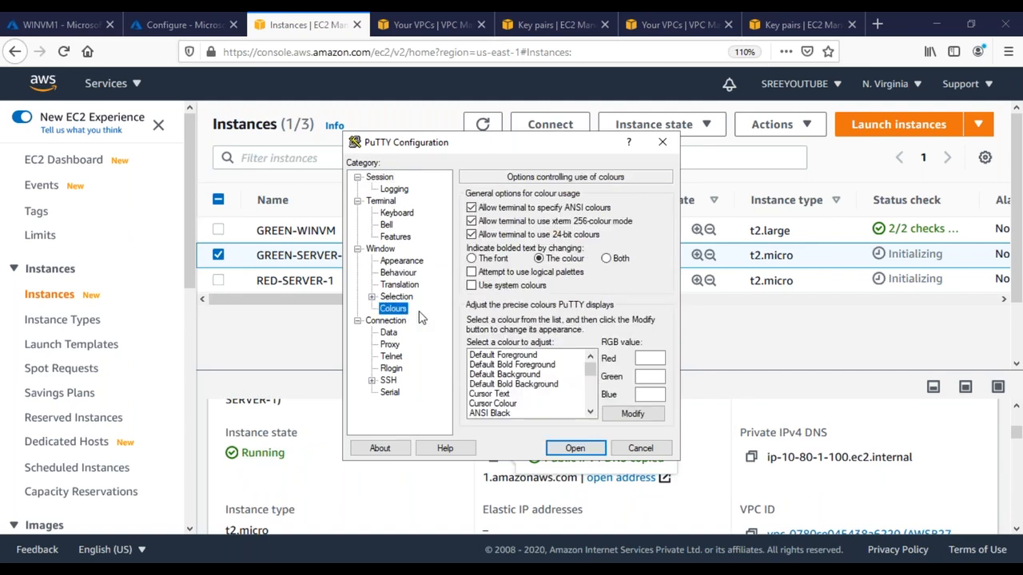
pyautogui.click(501, 355)
pyautogui.click(635, 414)
pyautogui.click(384, 218)
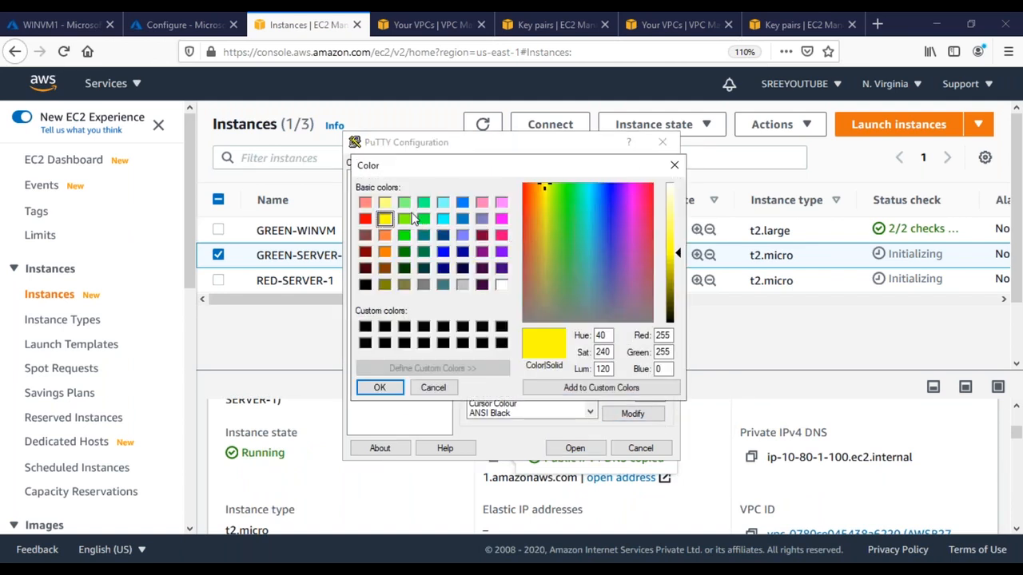
pyautogui.click(403, 202)
pyautogui.click(388, 389)
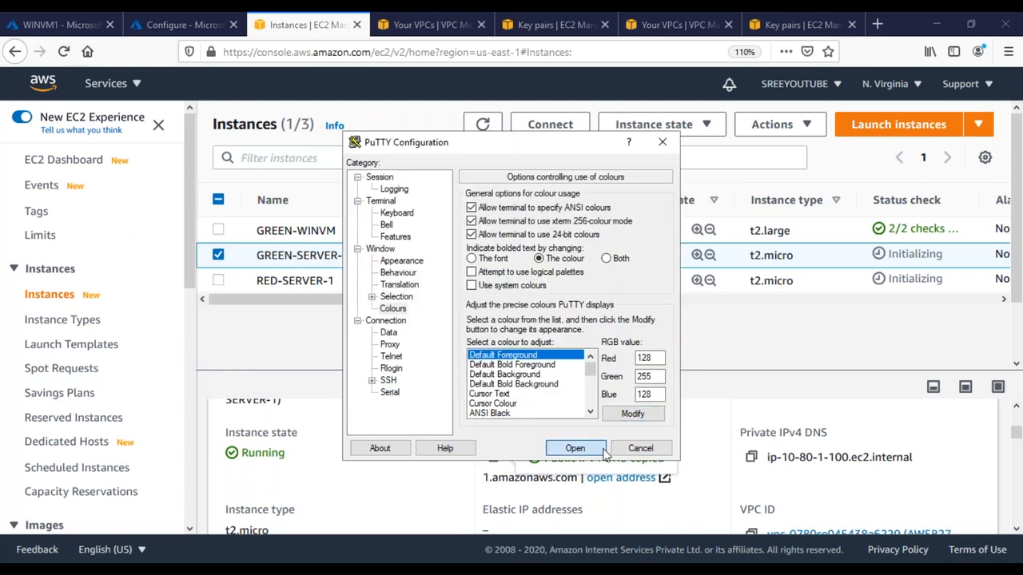
# Open the SSH session to GREEN-SERVER-1, accepting its host key and entering the passphrase for the private key.
pyautogui.click(575, 448)
pyautogui.click(445, 390)
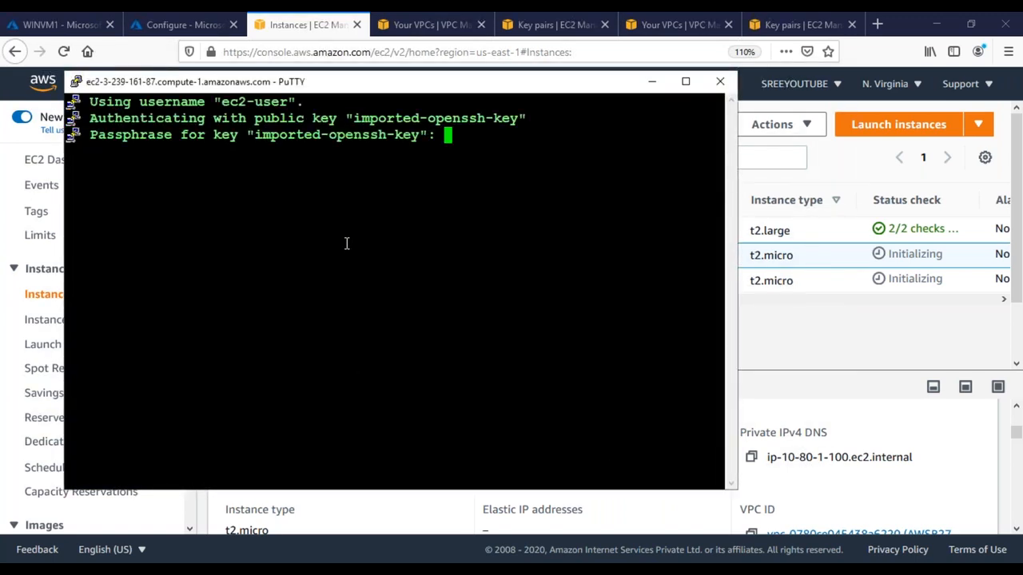
pyautogui.press('Return')
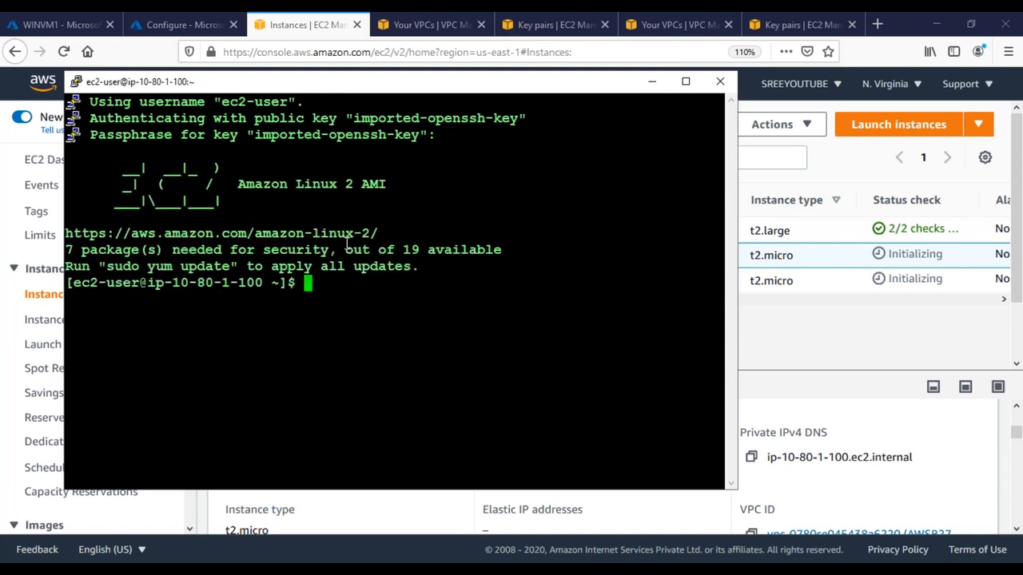
# Switch to the root shell with sudo su -, then maximize and clear the terminal.
pyautogui.write('sudo su -')
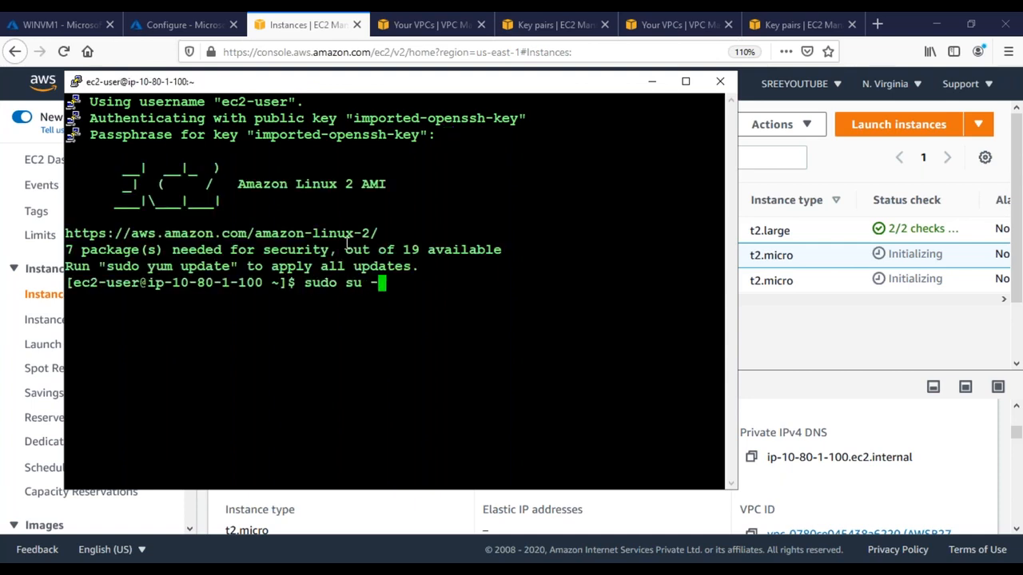
pyautogui.press('Return')
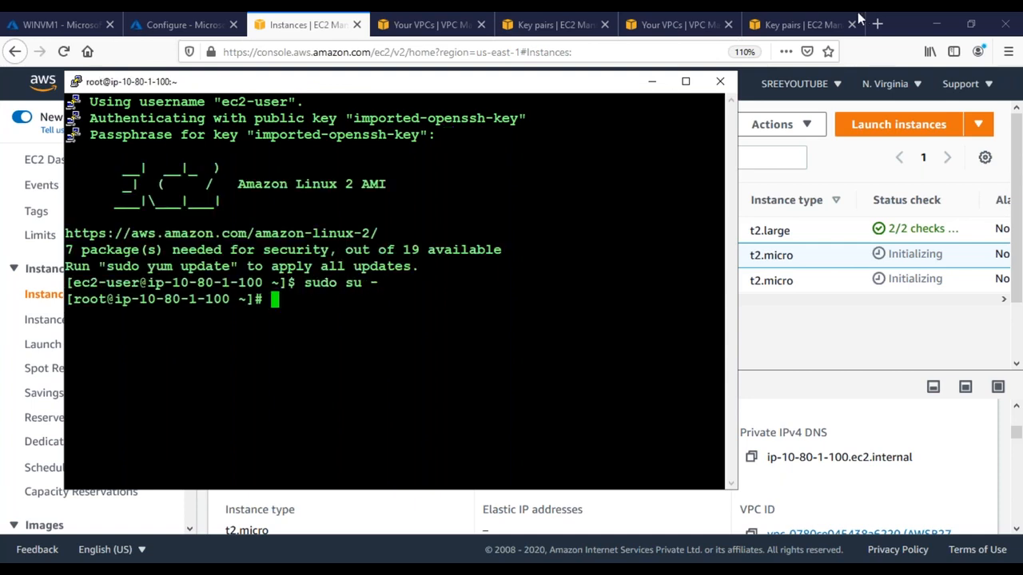
pyautogui.click(685, 82)
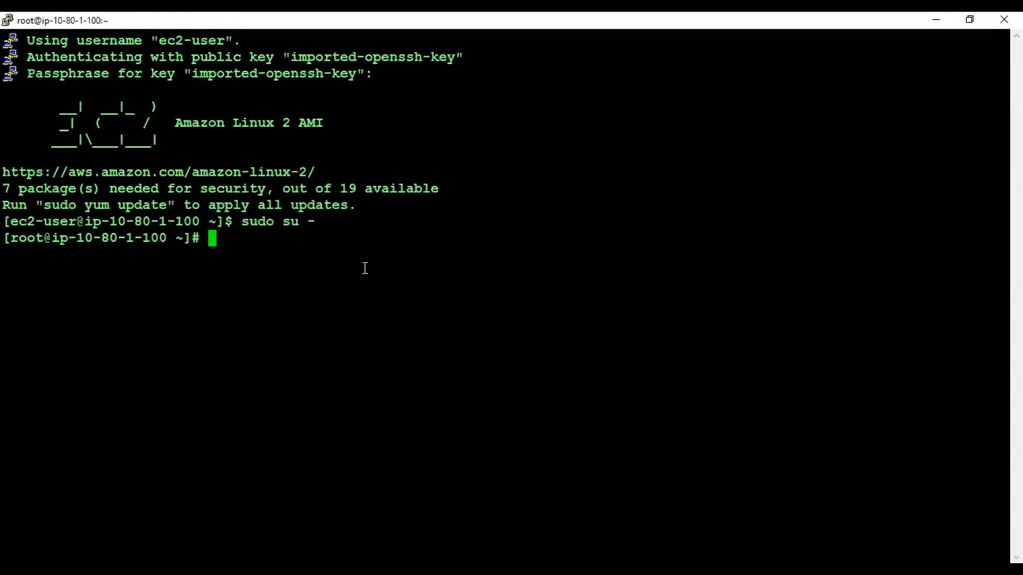
pyautogui.hotkey('ctrl', 'l')
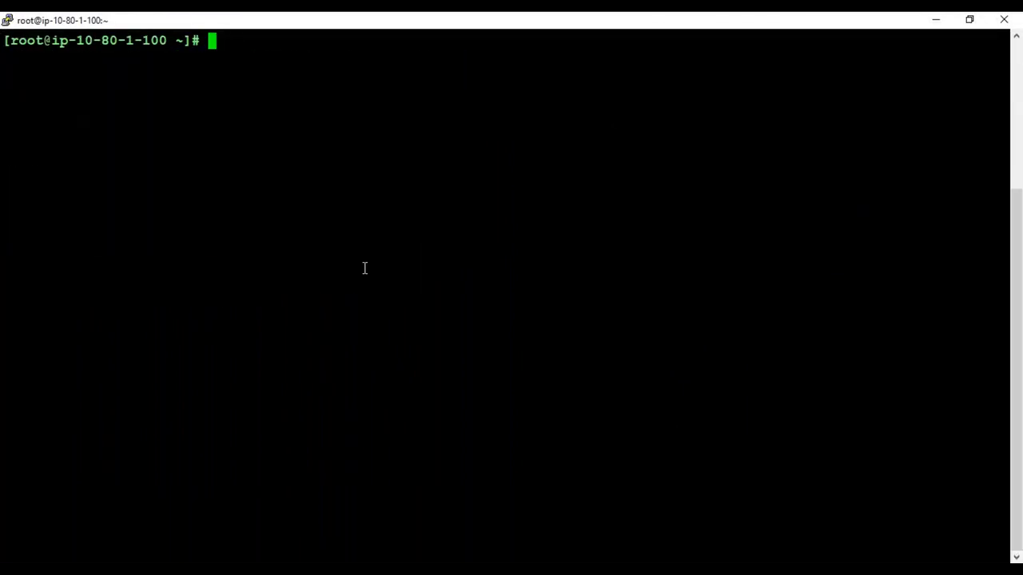
# Run ec2-metadata to display the instance's metadata.
pyautogui.write('ec2met')
pyautogui.press('BackSpace')
pyautogui.press('BackSpace')
pyautogui.press('BackSpace')
pyautogui.write('-met')
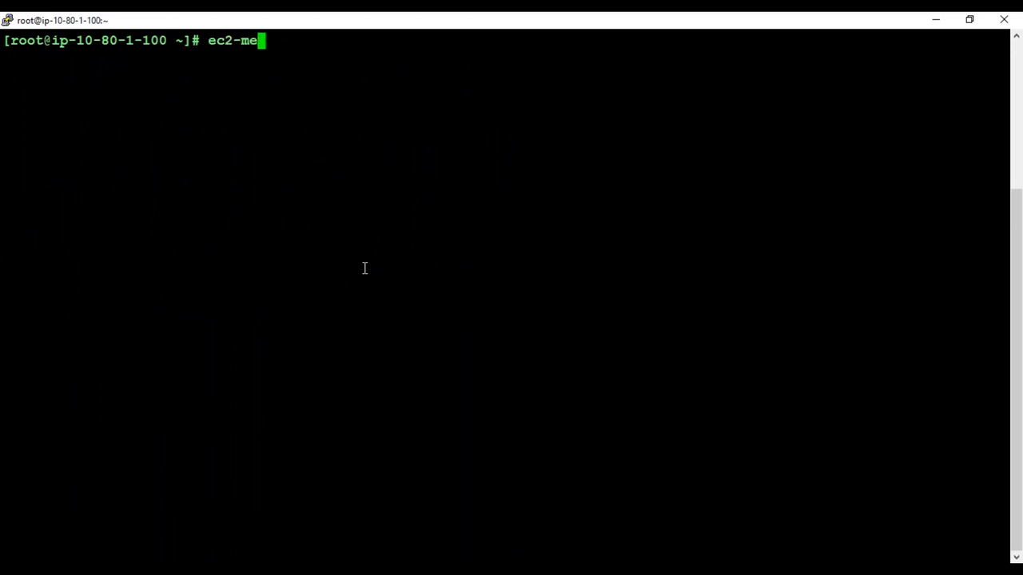
pyautogui.press('Tab')
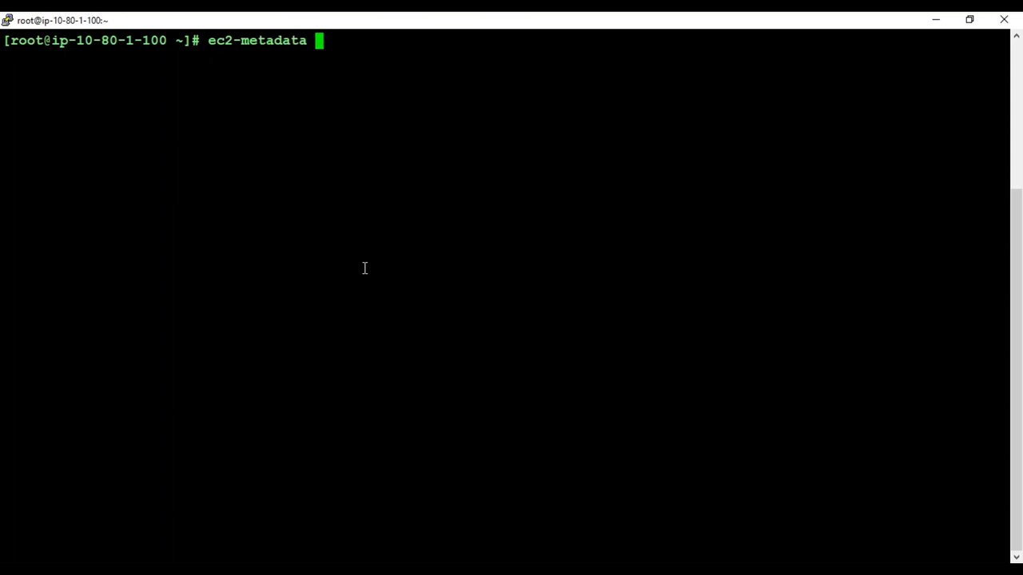
pyautogui.press('Return')
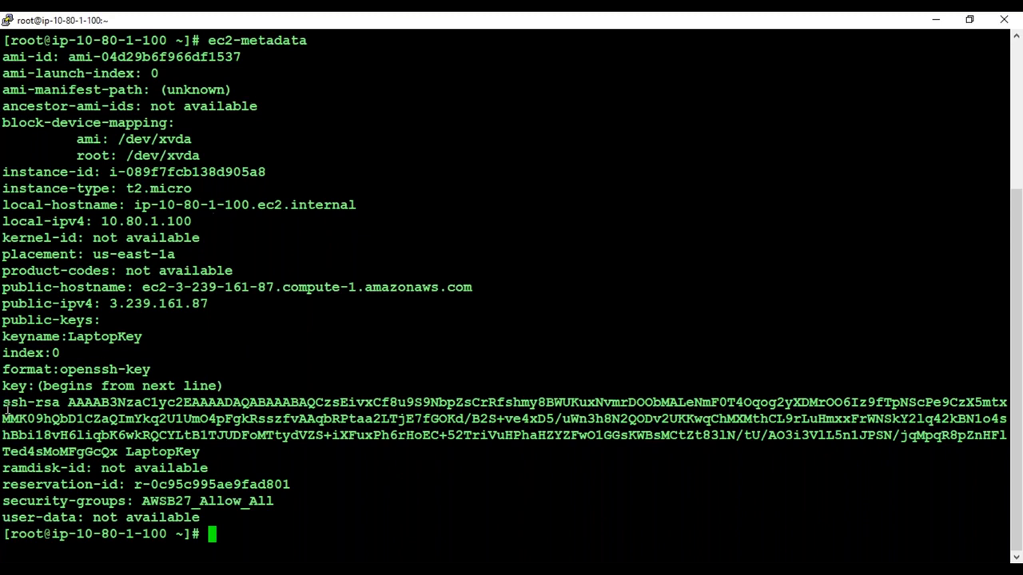
# Copy the whole ssh-rsa public key from the metadata output, including its trailing LaptopKey name.
pyautogui.moveTo(7, 409); pyautogui.dragTo(32, 431)
pyautogui.click(906, 57)
pyautogui.moveTo(6, 402); pyautogui.dragTo(200, 452)
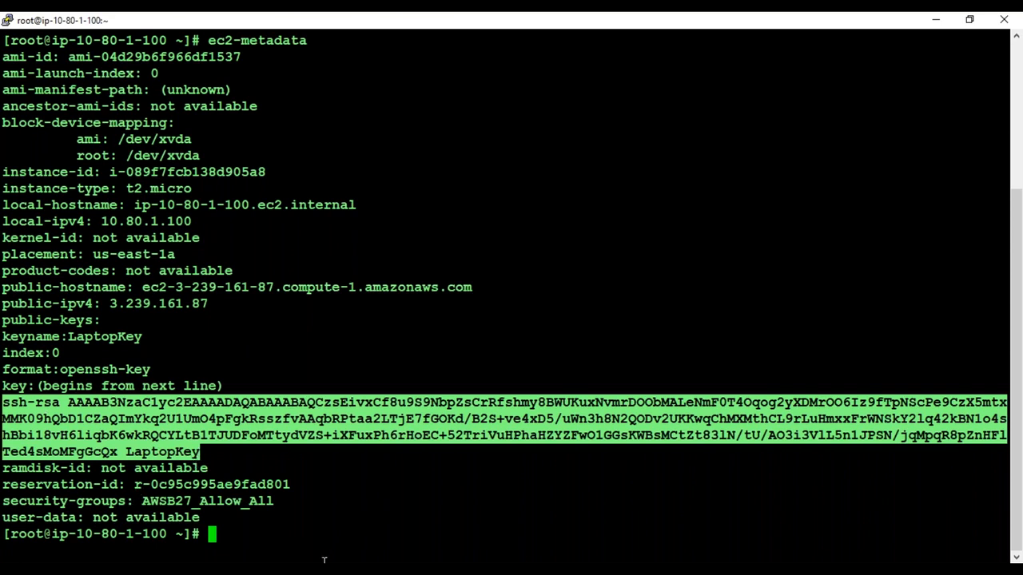
# In the browser's Ohio key pair list, import the copied public key as a key pair named LaptopKey.
pyautogui.hotkey('alt', 'Tab')
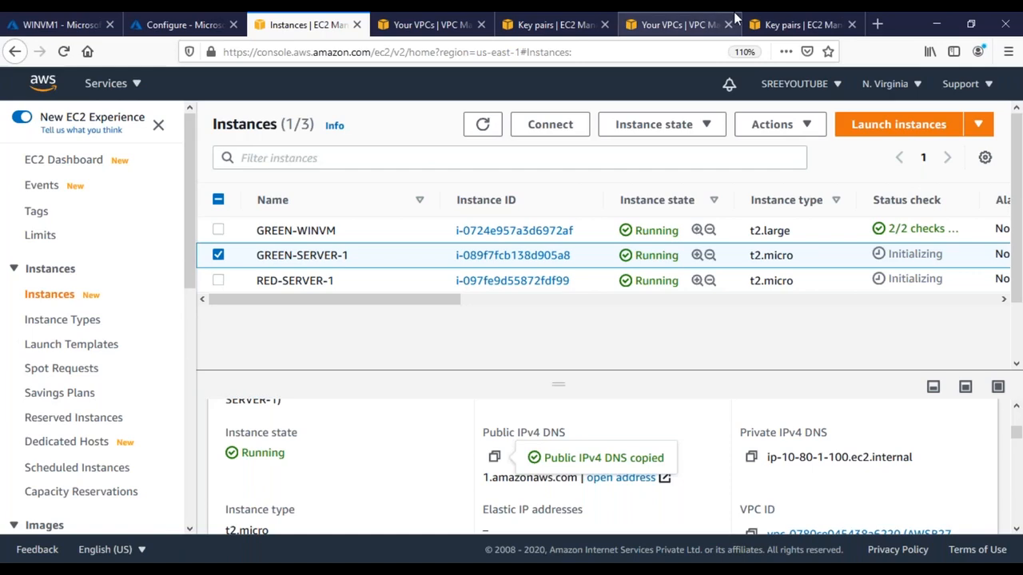
pyautogui.click(778, 26)
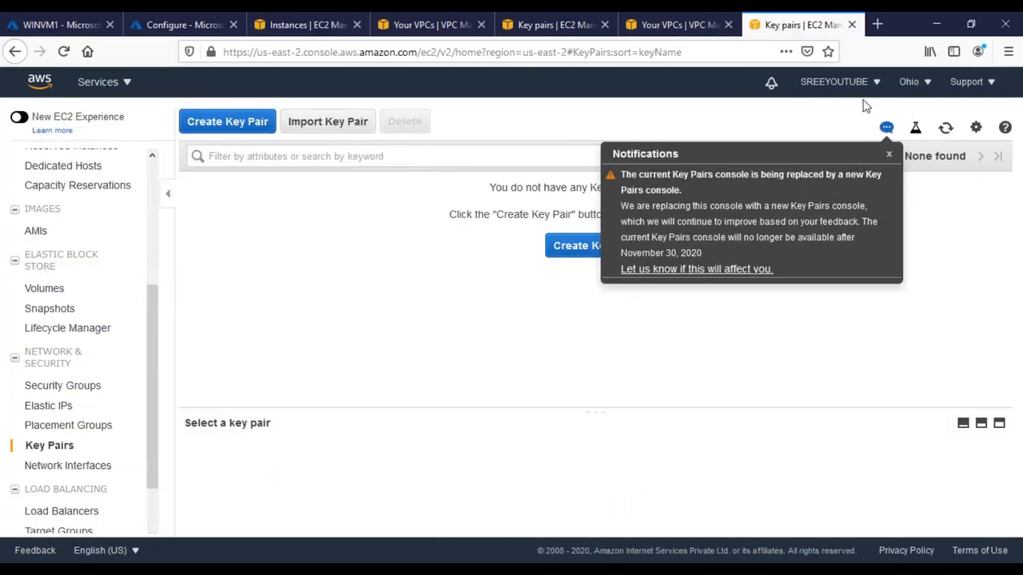
pyautogui.click(349, 126)
pyautogui.click(253, 393)
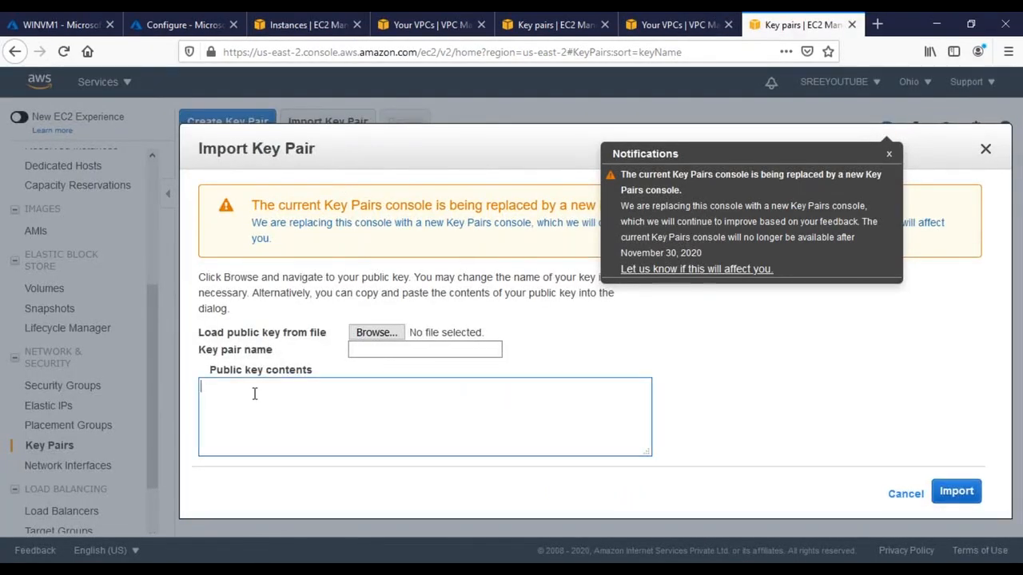
pyautogui.hotkey('ctrl', 'v')
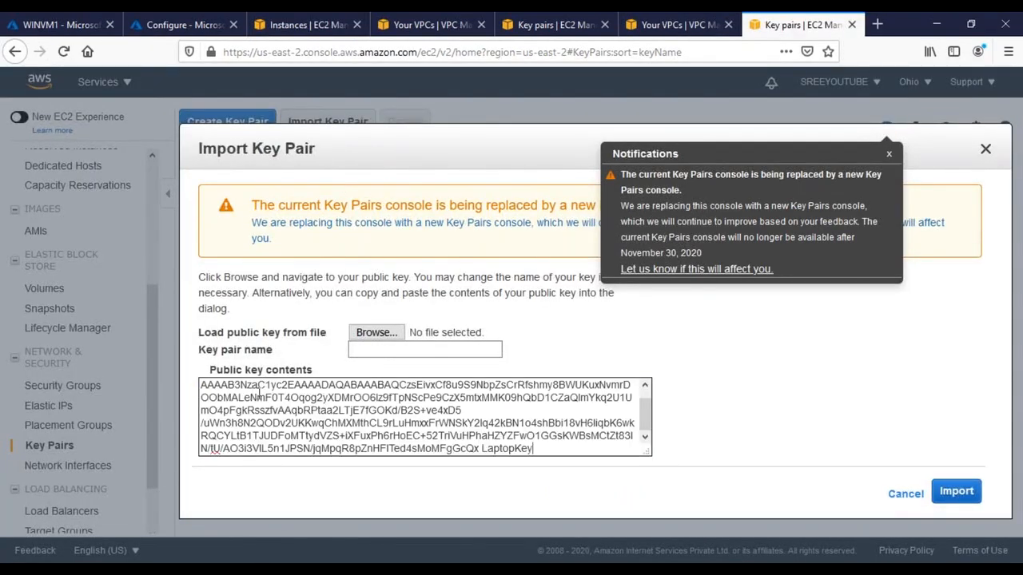
pyautogui.doubleClick(498, 448)
pyautogui.hotkey('ctrl', 'c')
pyautogui.click(395, 351)
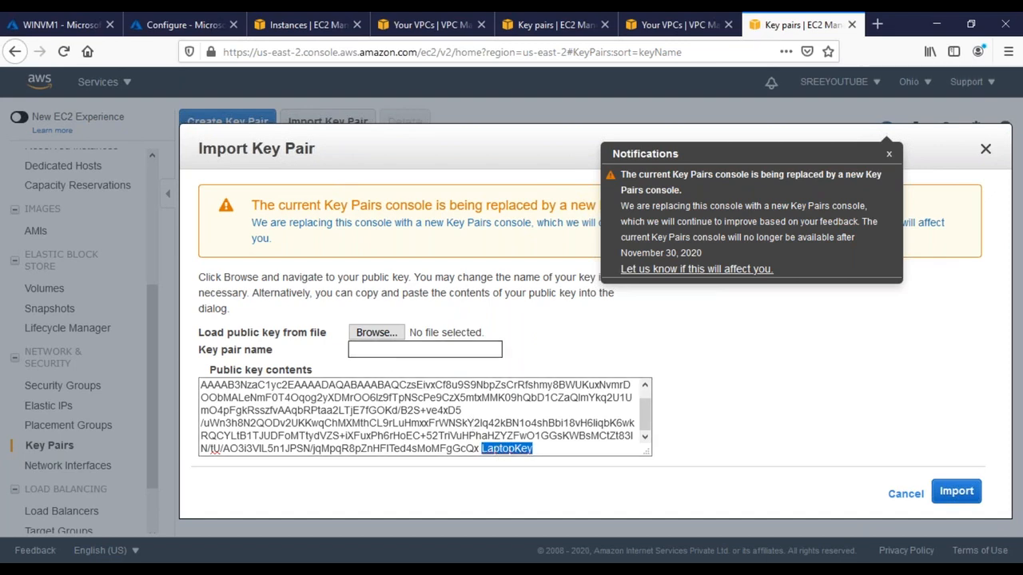
pyautogui.hotkey('ctrl', 'v')
pyautogui.click(956, 491)
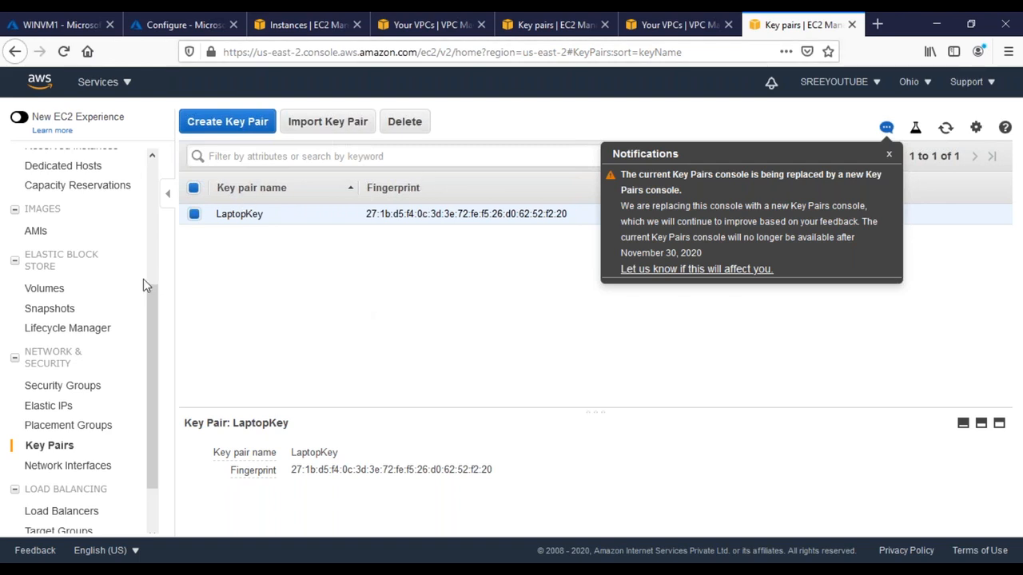
# Start launching an Ohio instance with the 64-bit x86 Amazon Linux 2 AMI and the t2.micro type, continuing to the instance details.
pyautogui.scroll(5, 143, 278)
pyautogui.click(132, 257)
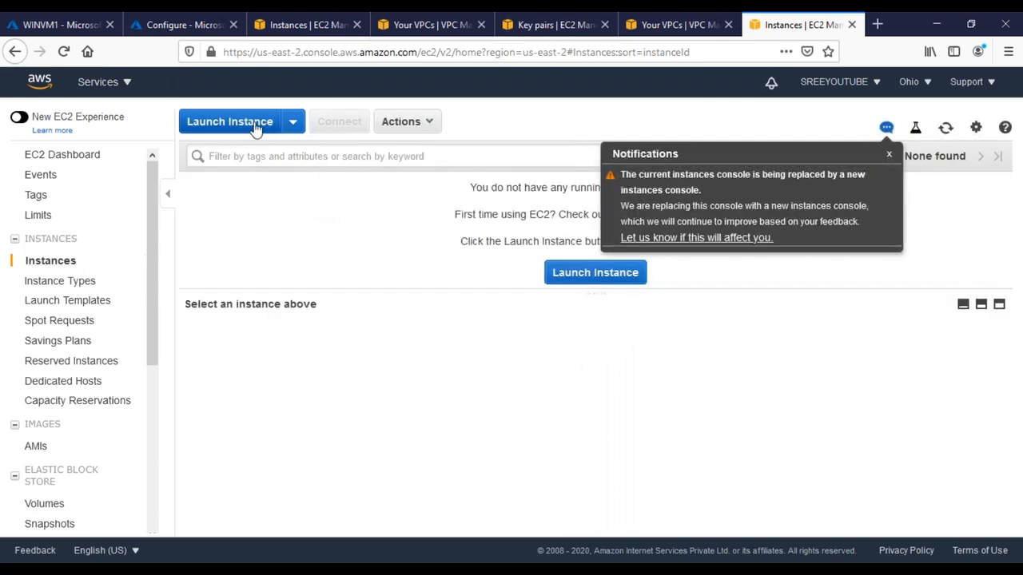
pyautogui.click(256, 127)
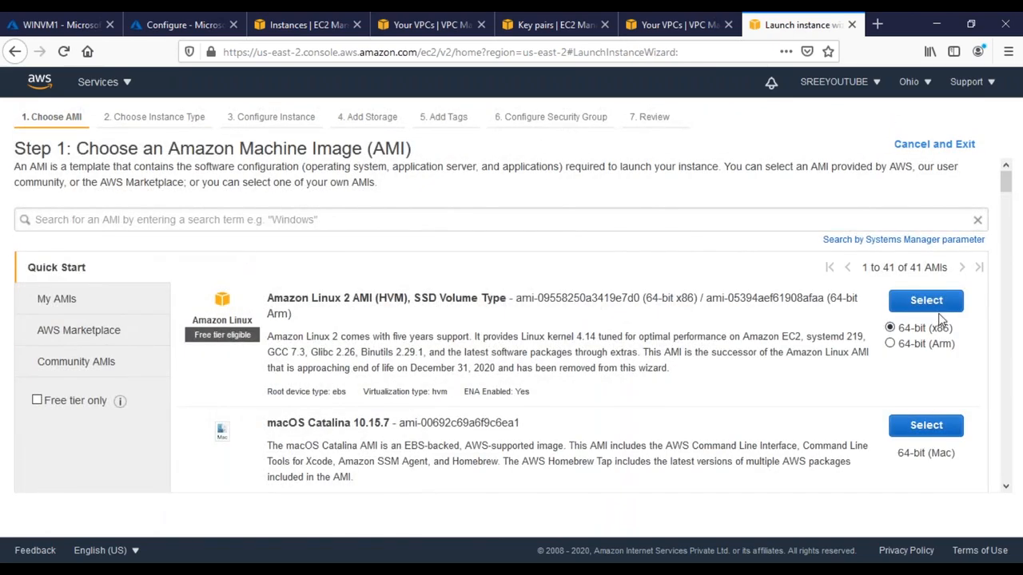
pyautogui.click(927, 302)
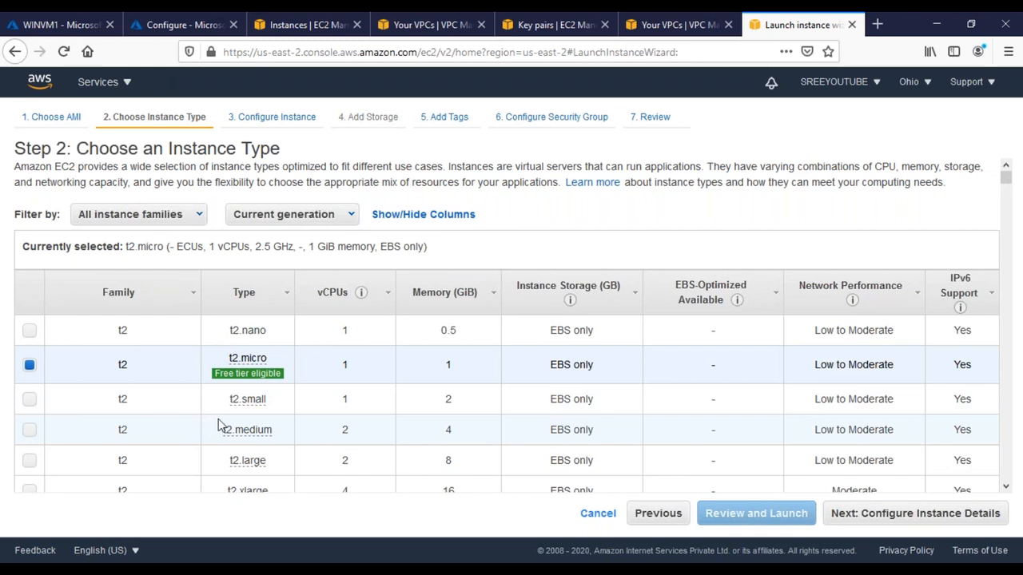
pyautogui.click(891, 523)
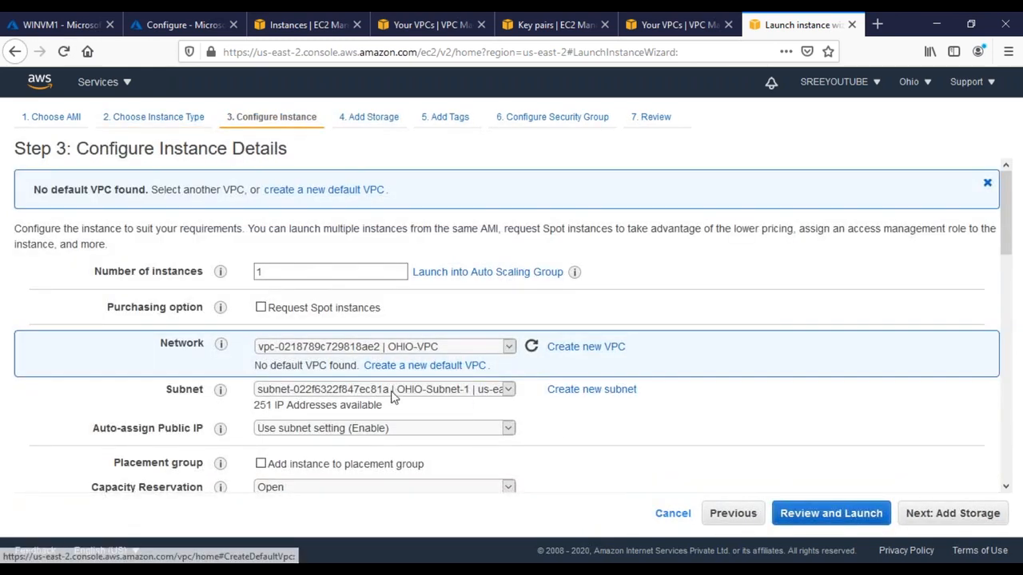
# Place the instance in BLUE-VPC on Blue-Subnet-1 (us-east-2a) and set auto-assign public IP to Enable.
pyautogui.click(411, 347)
pyautogui.click(399, 381)
pyautogui.click(414, 397)
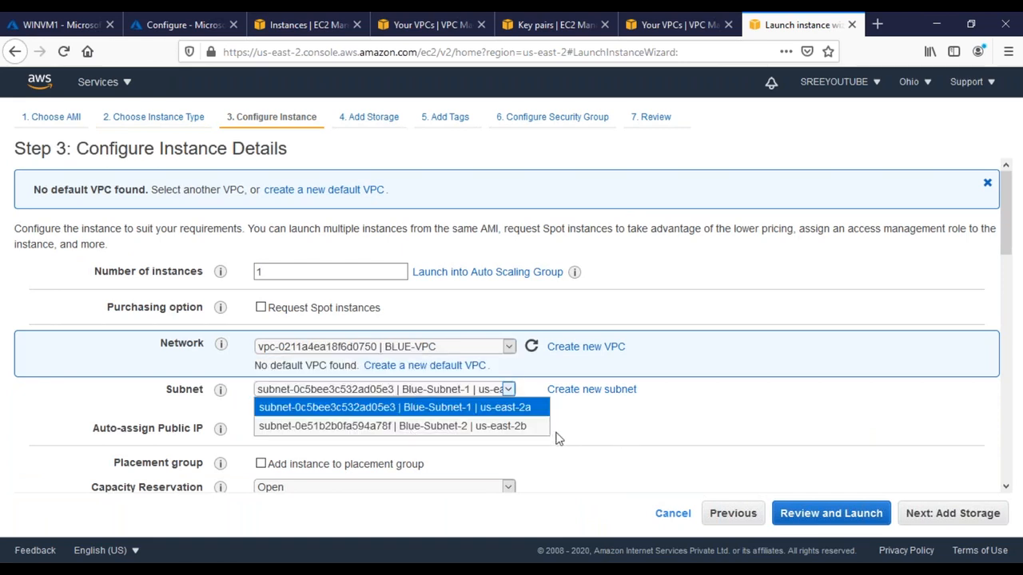
pyautogui.click(515, 409)
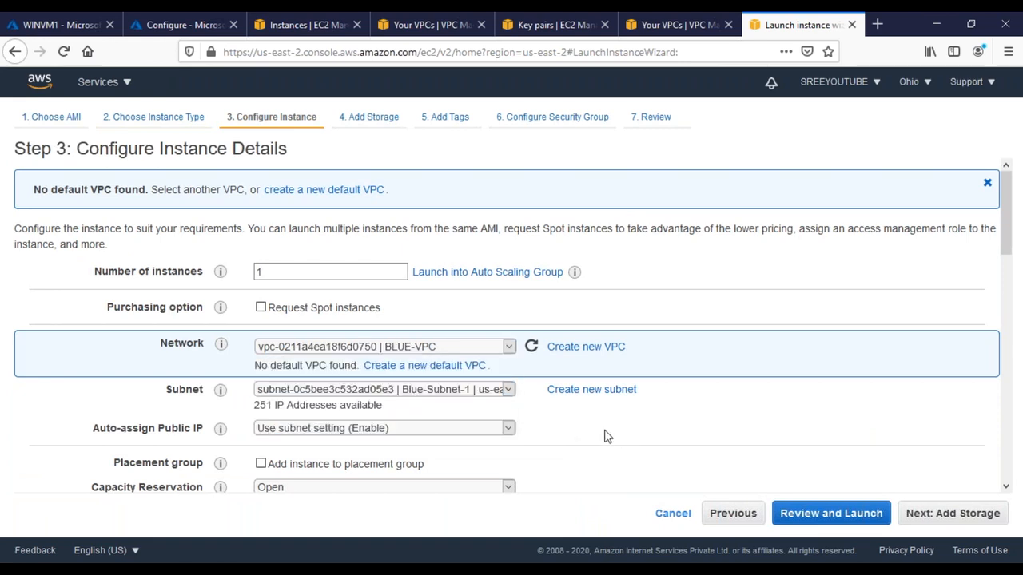
pyautogui.click(494, 434)
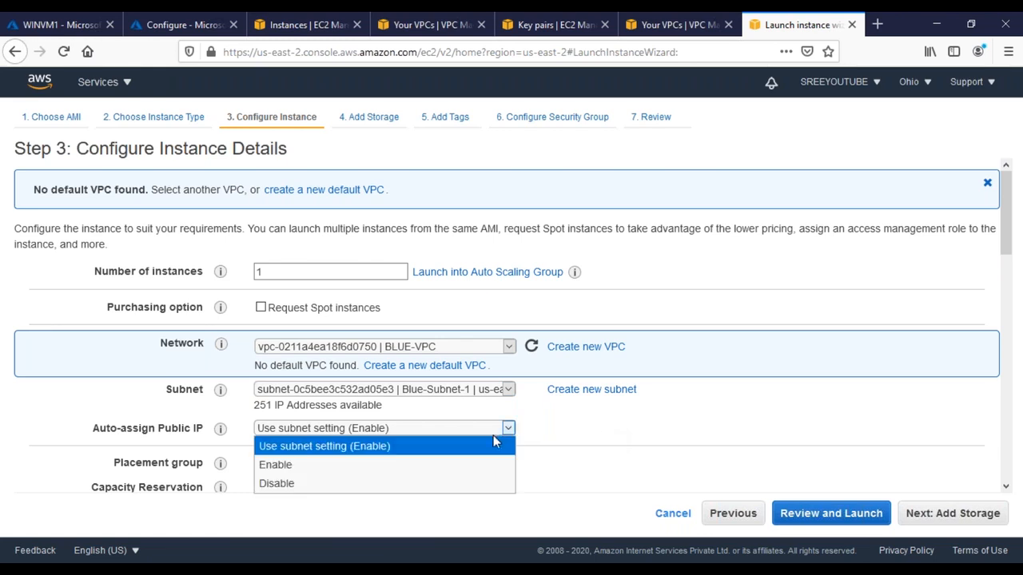
pyautogui.click(312, 467)
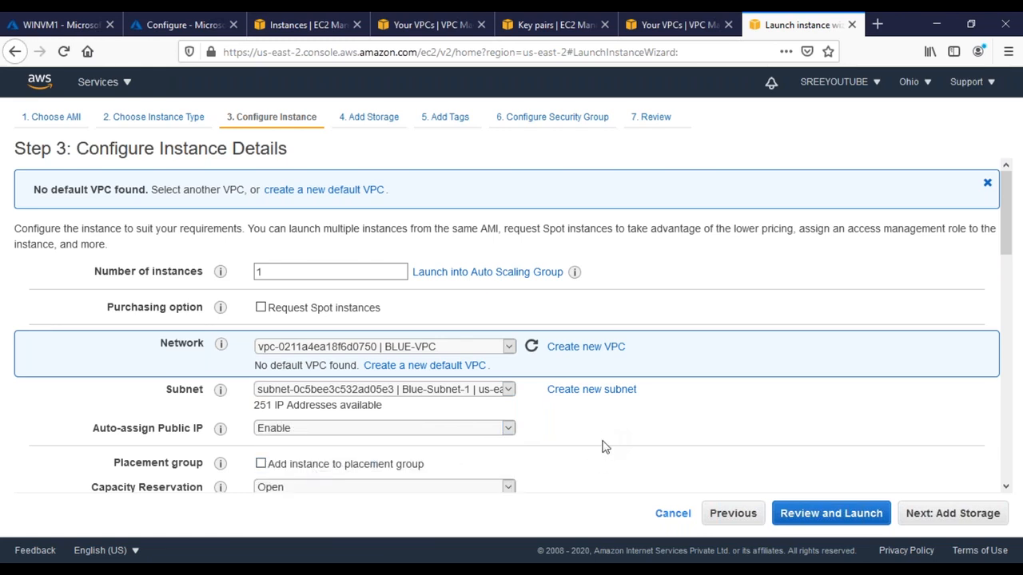
pyautogui.scroll(-3, 581, 452)
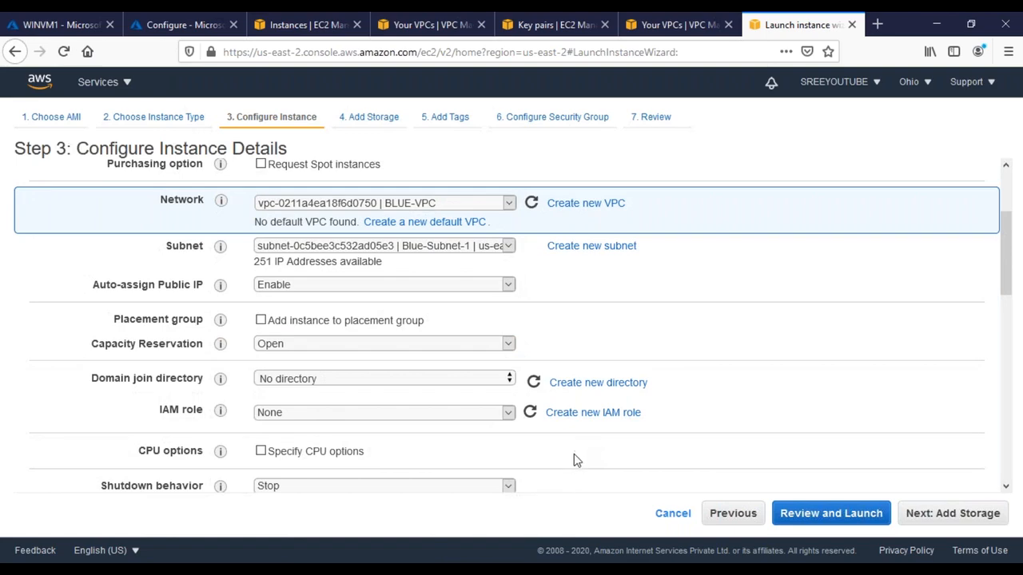
# Set the primary IP of the instance's eth0 network interface to 172.16.1.100.
pyautogui.scroll(-3, 575, 460)
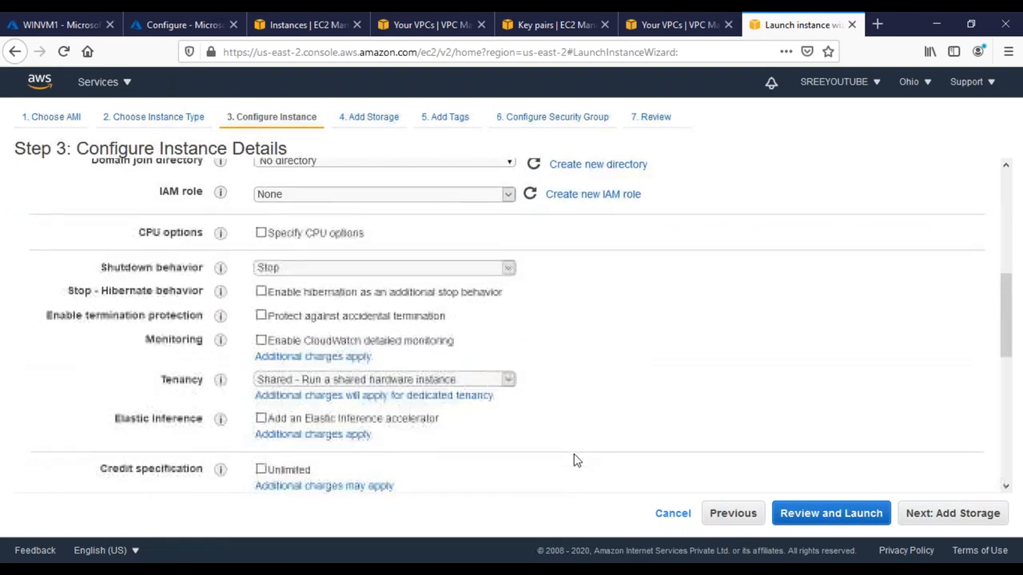
pyautogui.scroll(-3, 575, 460)
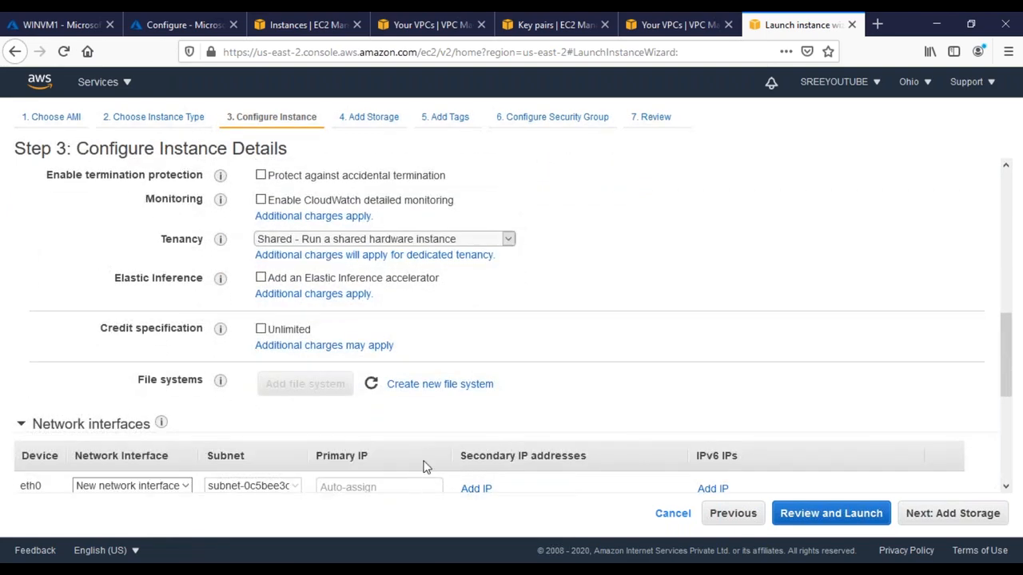
pyautogui.scroll(-3, 423, 466)
pyautogui.write('1')
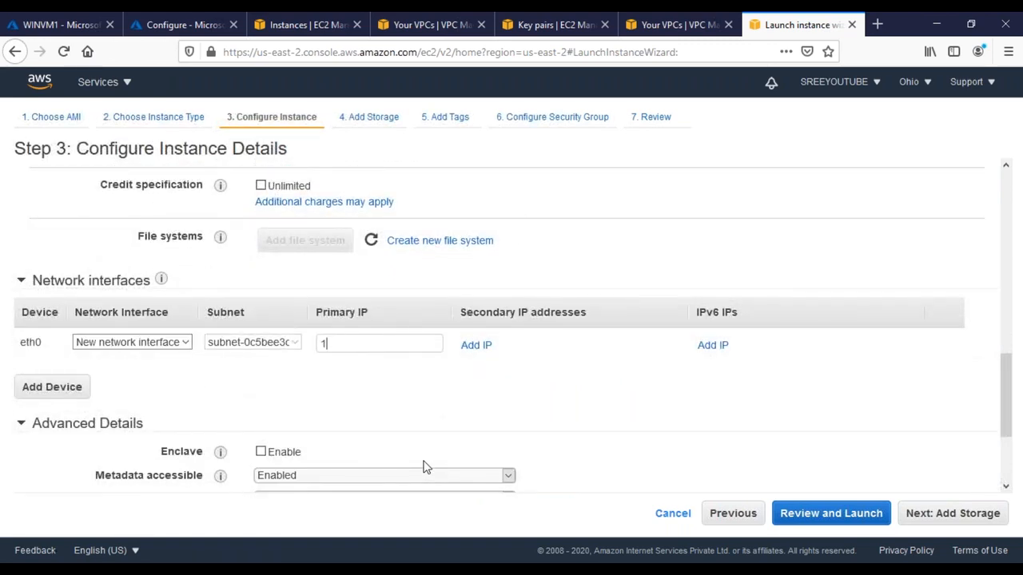
pyautogui.write('72.16.1.100')
pyautogui.press('Tab')
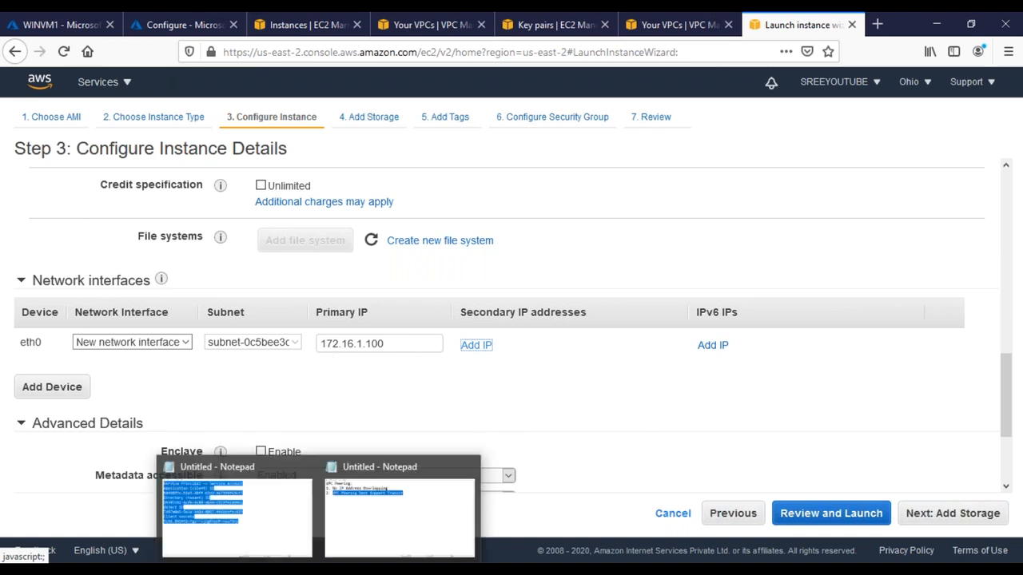
pyautogui.moveTo(263, 569)
pyautogui.click(392, 528)
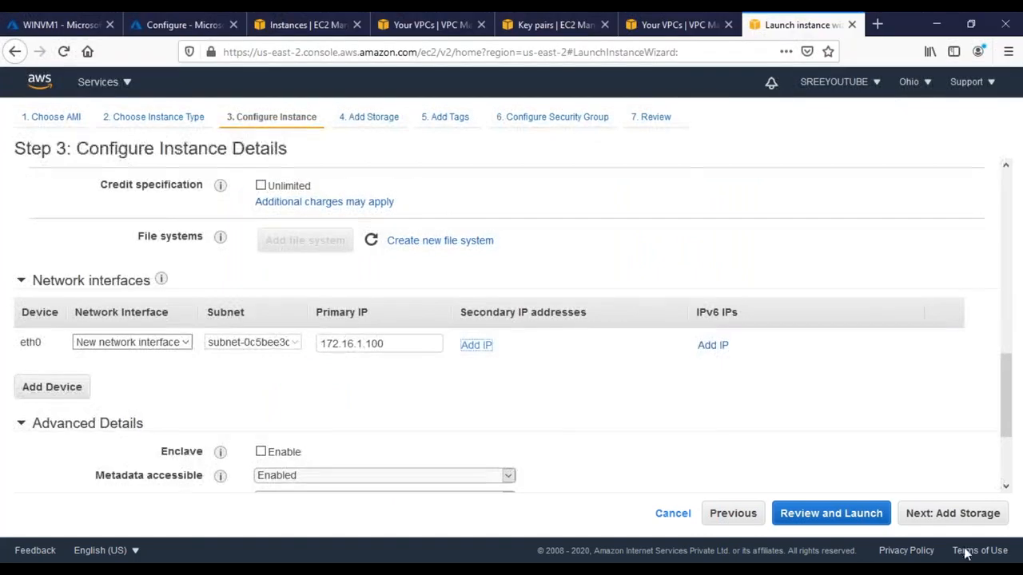
# Keep the default storage, add a Name tag with the value BLUE-SERVER-1, and continue to the security group settings.
pyautogui.click(962, 516)
pyautogui.click(962, 516)
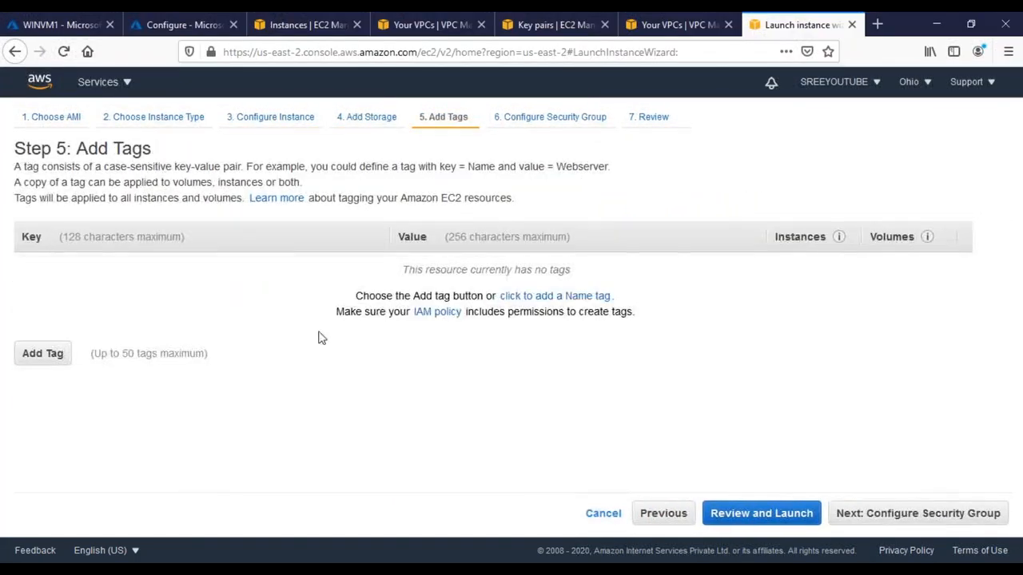
pyautogui.click(57, 360)
pyautogui.write('Name')
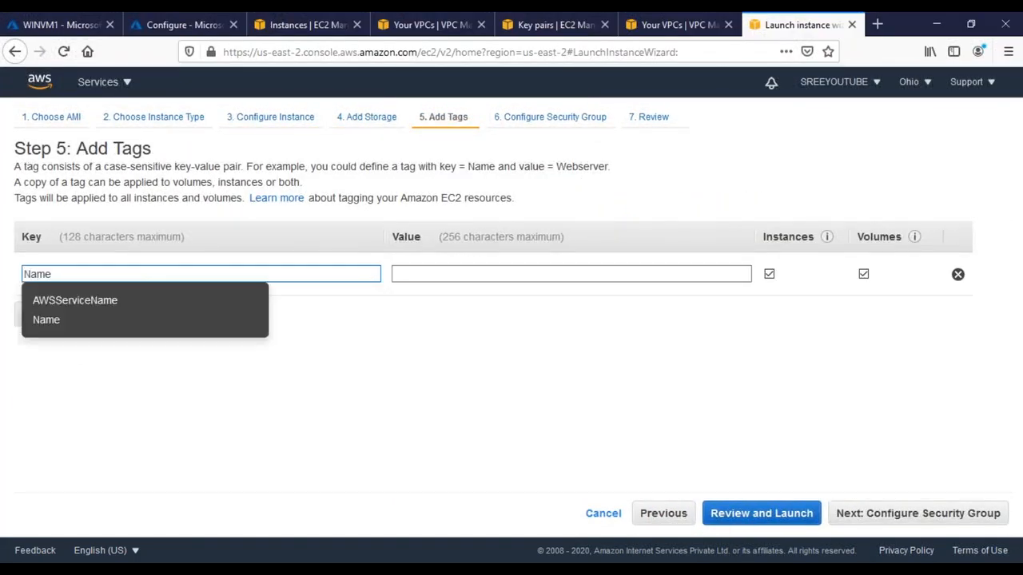
pyautogui.press('Tab')
pyautogui.write('BLUE-SERER')
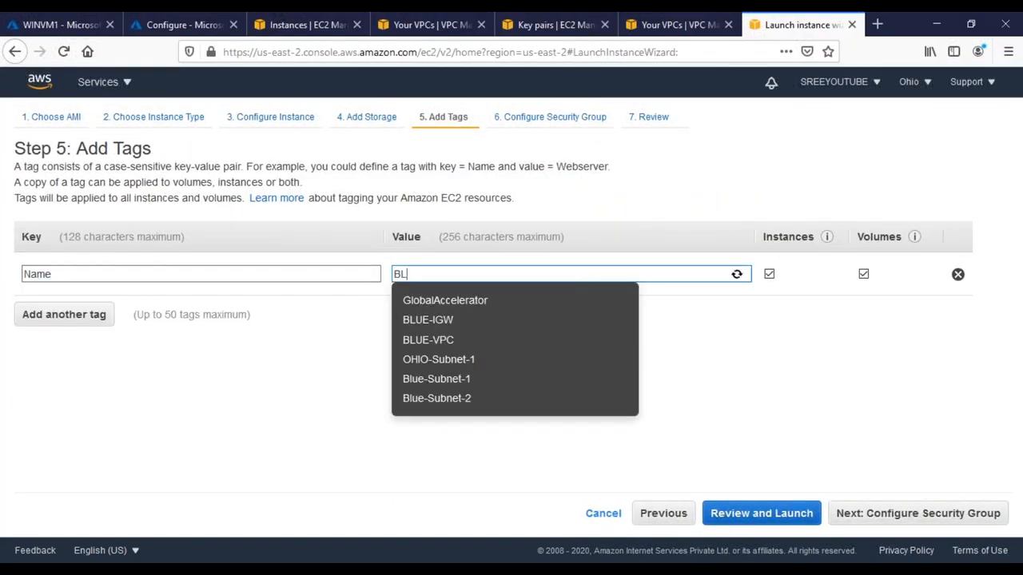
pyautogui.press('BackSpace')
pyautogui.press('BackSpace')
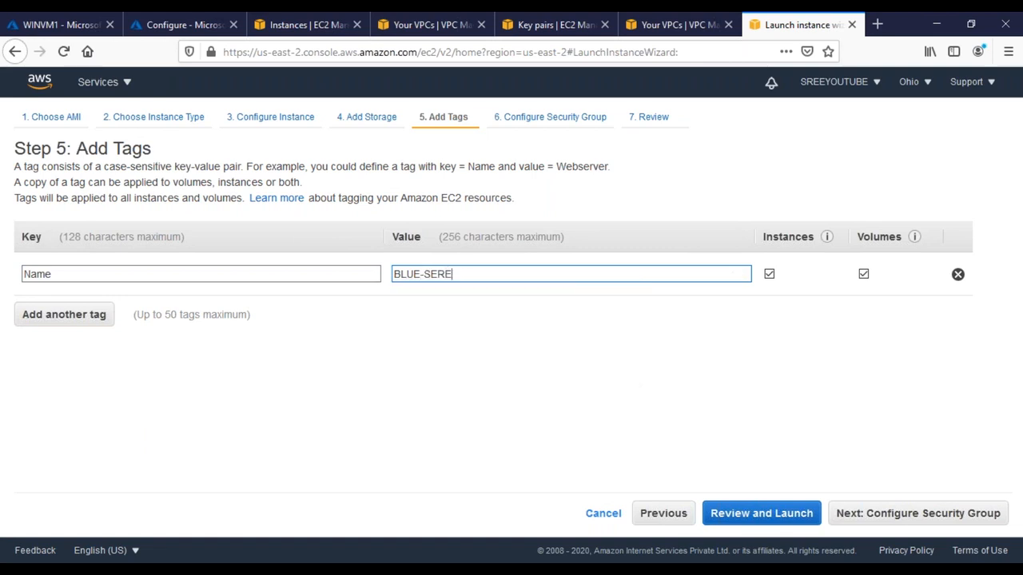
pyautogui.write('VER-1')
pyautogui.click(877, 530)
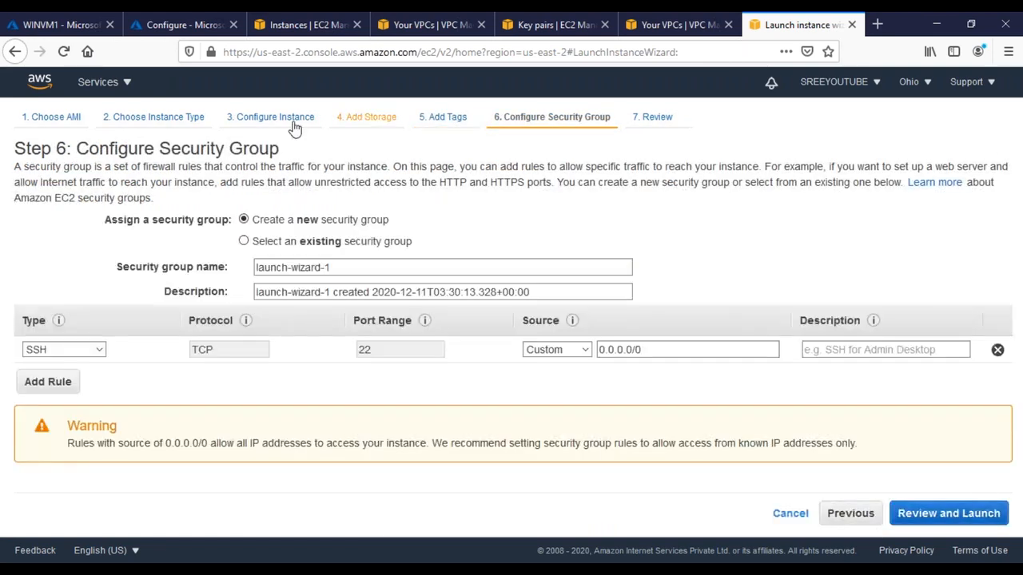
# Assign the existing default VPC security group to the instance and continue to the launch review.
pyautogui.click(372, 241)
pyautogui.click(490, 302)
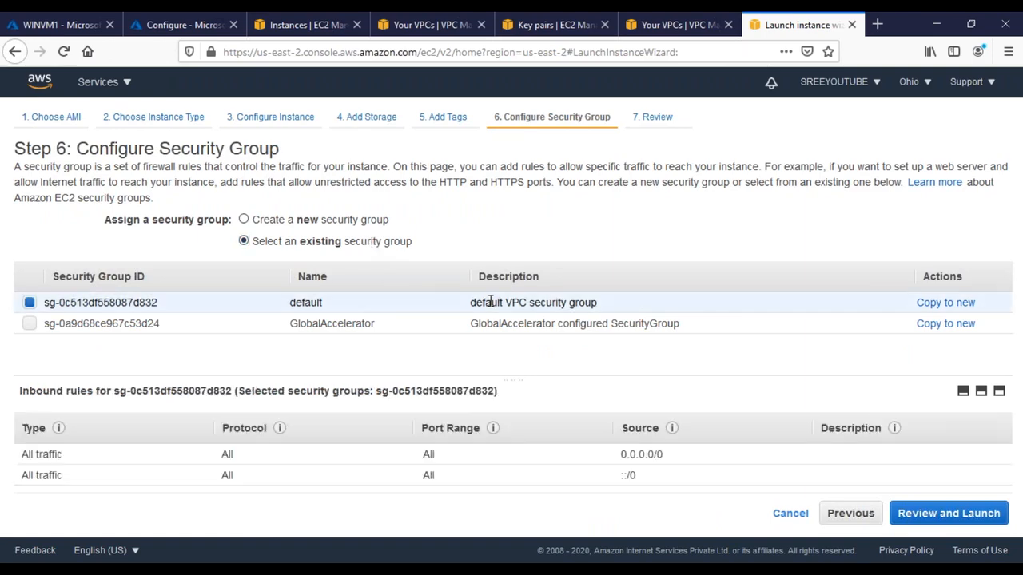
pyautogui.click(971, 519)
# Launch the instance with the existing LaptopKey key pair, acknowledging private key access, and show the Ohio instance list.
pyautogui.click(980, 514)
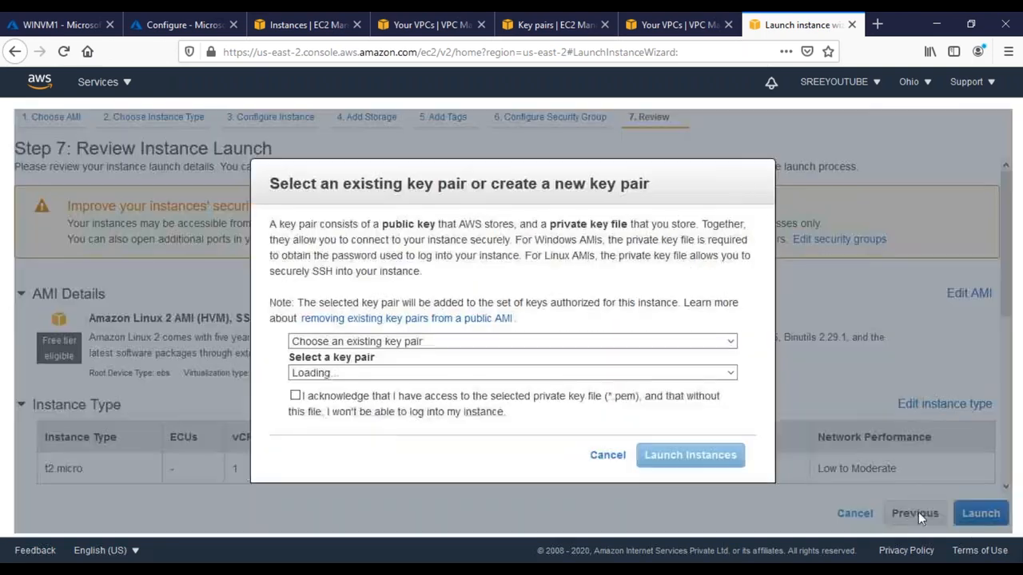
pyautogui.click(295, 395)
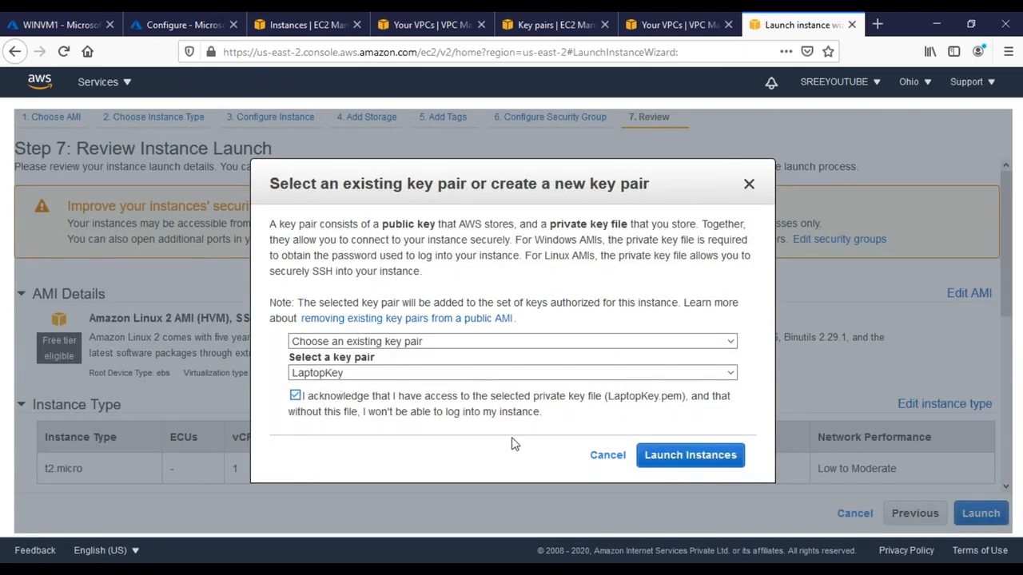
pyautogui.click(689, 461)
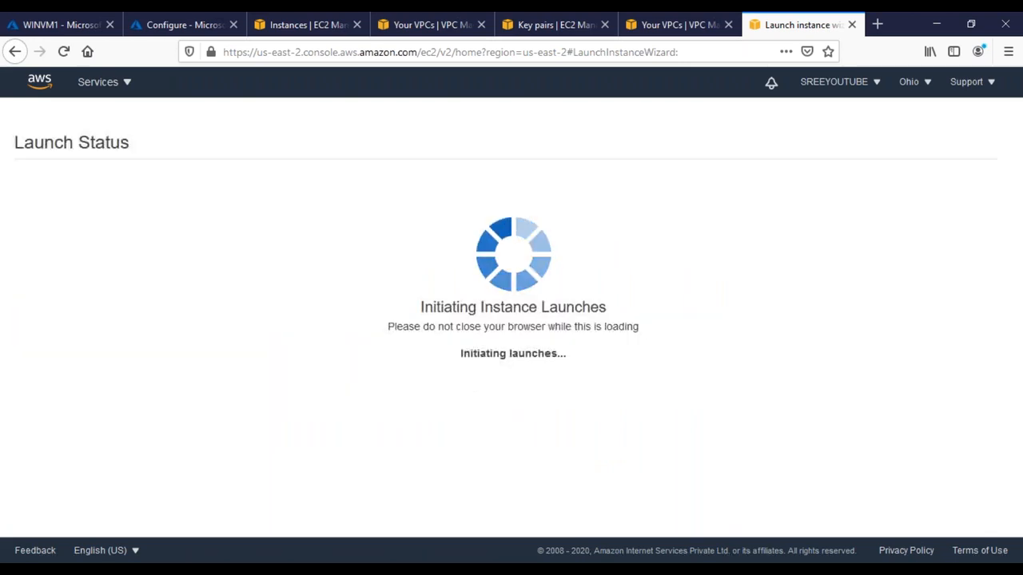
pyautogui.scroll(-3, 692, 467)
pyautogui.click(959, 513)
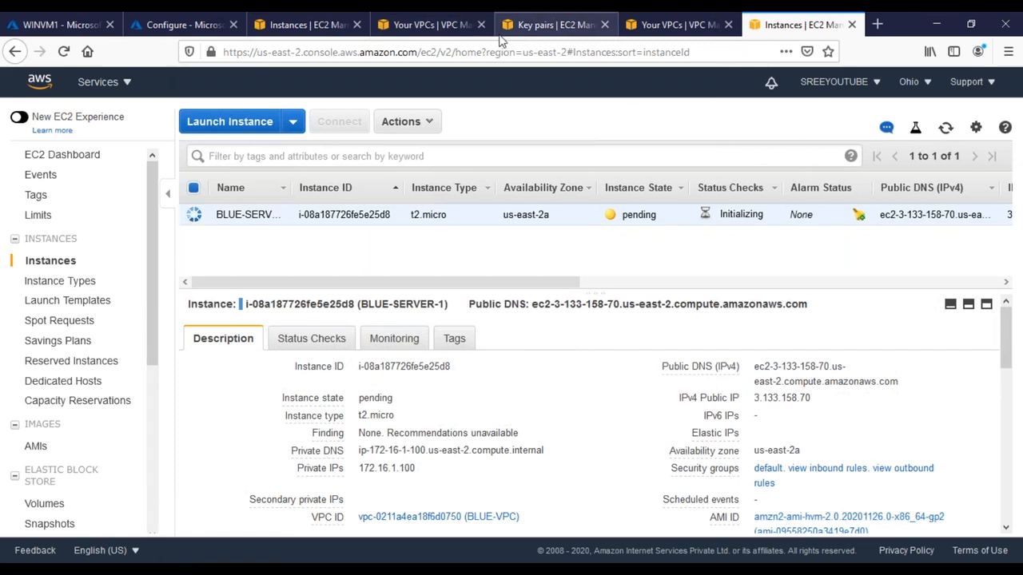
# In the N. Virginia instance list, select RED-SERVER-1 and copy its public IPv4 DNS name.
pyautogui.click(313, 24)
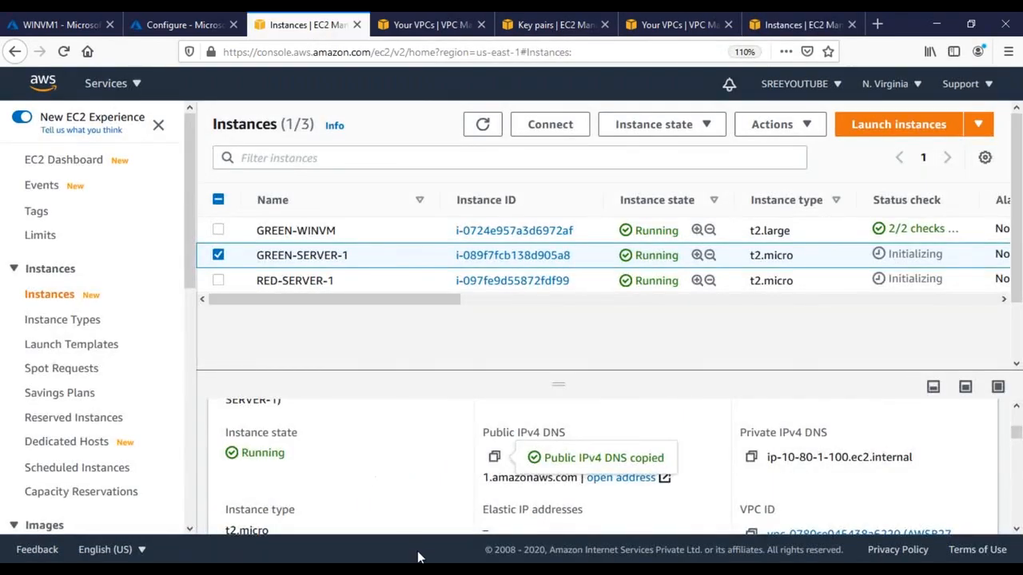
pyautogui.click(420, 570)
pyautogui.click(420, 570)
pyautogui.click(320, 280)
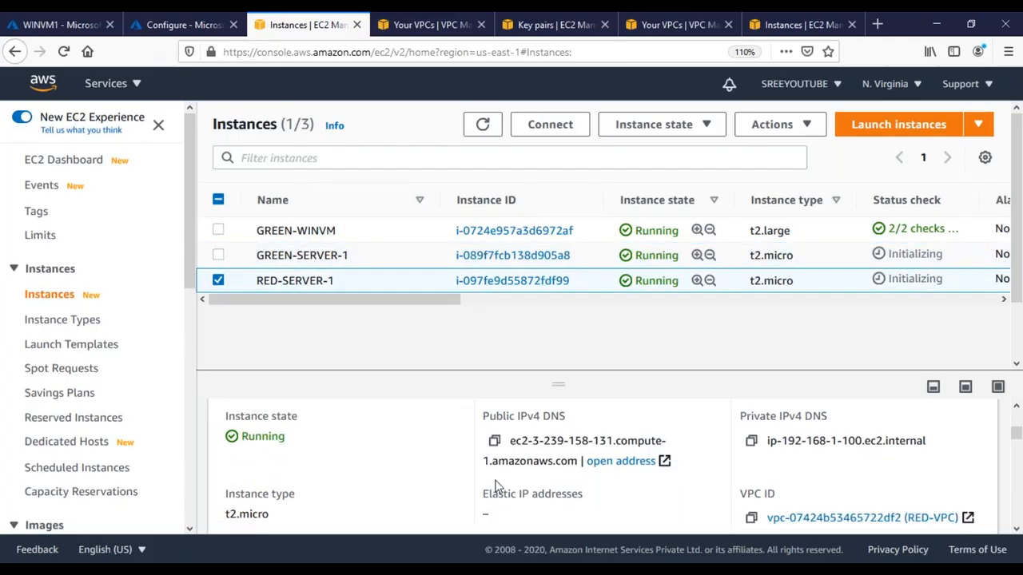
pyautogui.click(494, 441)
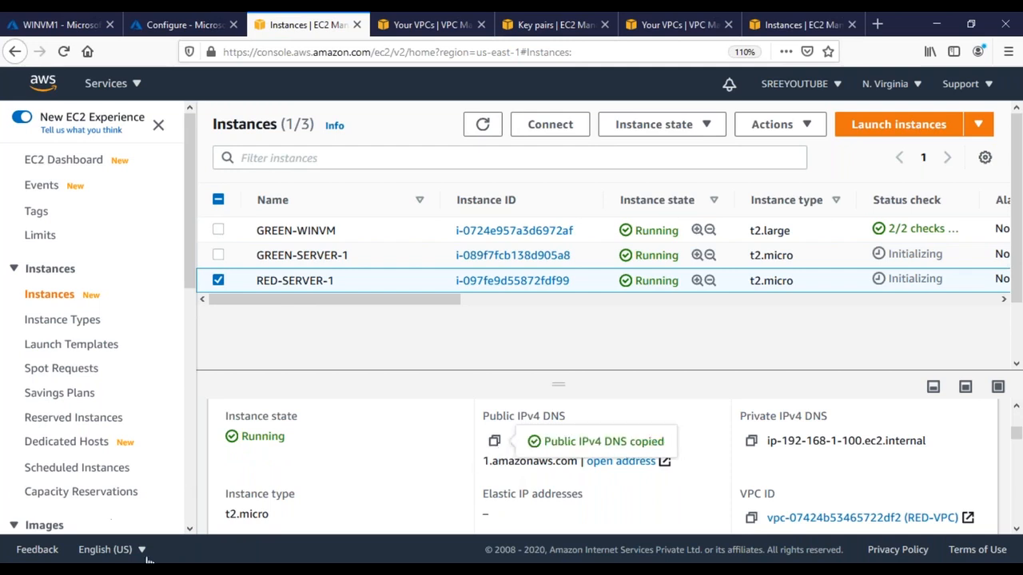
# Switch to a new PuTTY configuration, load the saved ec2-user@ session and append the copied DNS name to its host name.
pyautogui.click(447, 570)
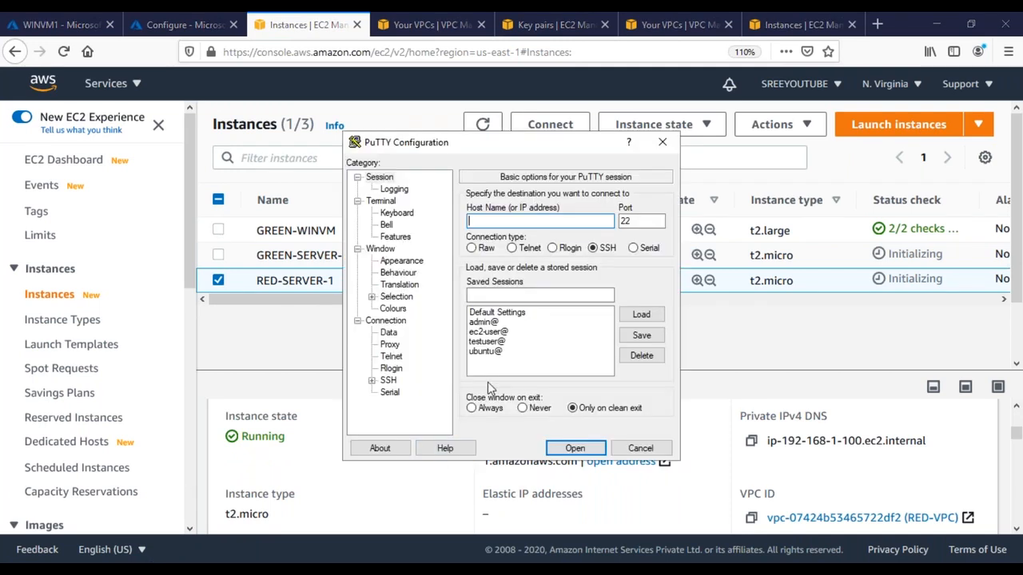
pyautogui.click(489, 331)
pyautogui.click(641, 314)
pyautogui.click(551, 223)
pyautogui.hotkey('ctrl', 'v')
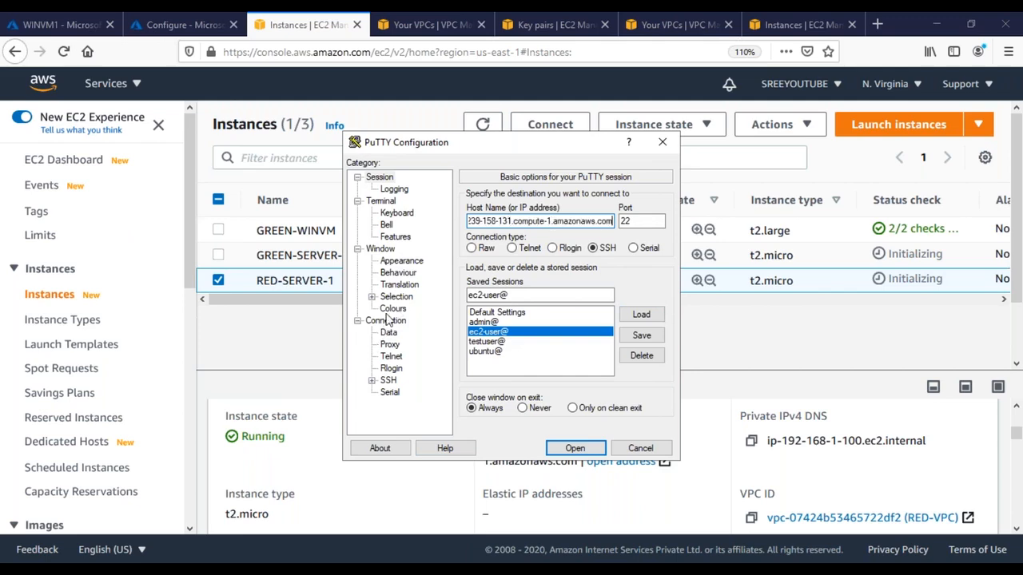
# Set the PuTTY session's terminal text colour to the basic red (255, 0, 0).
pyautogui.click(392, 308)
pyautogui.click(633, 413)
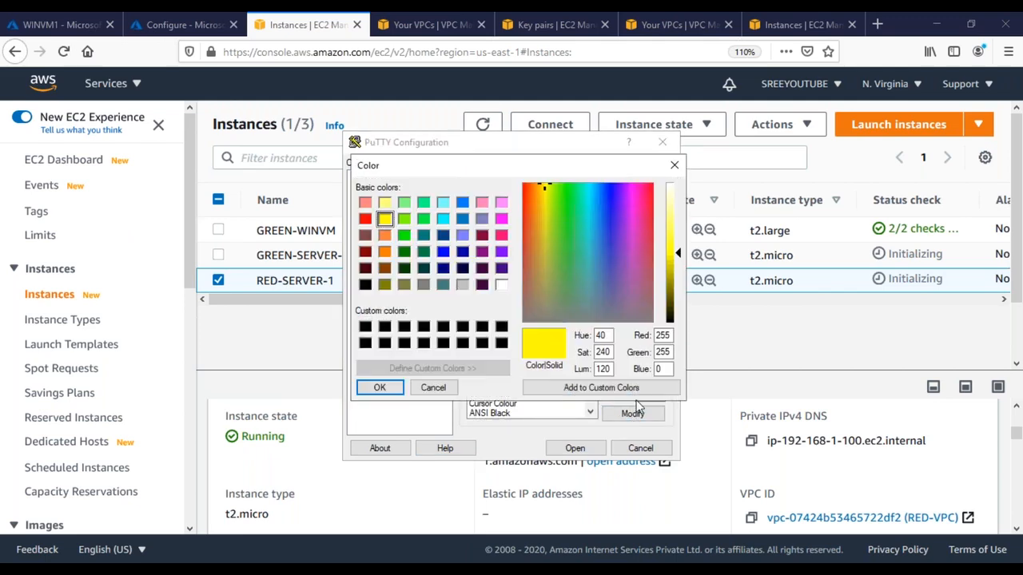
pyautogui.click(366, 219)
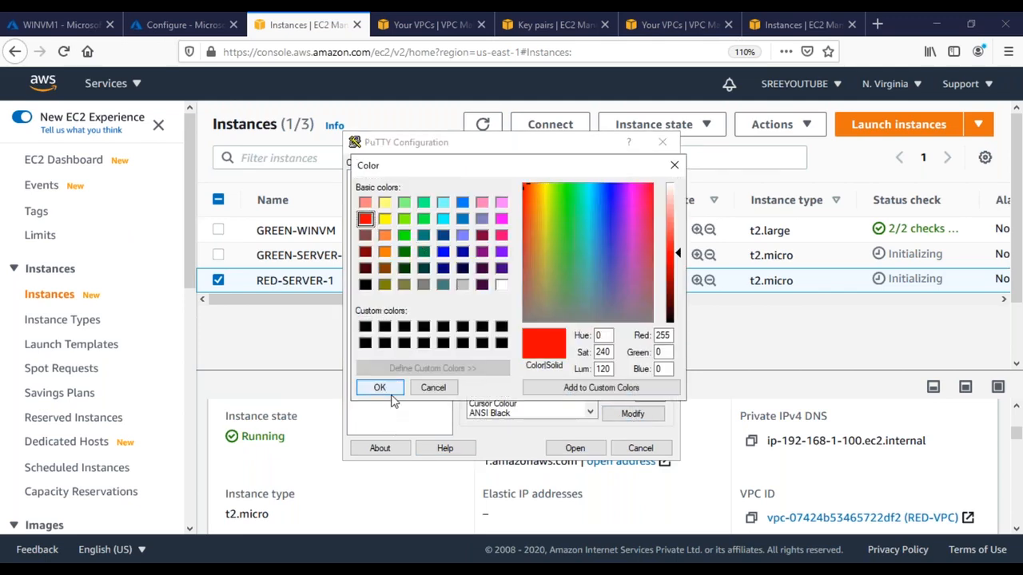
pyautogui.click(380, 388)
# Open the SSH connection to the red server, accept its host key and enter the private key passphrase.
pyautogui.click(574, 449)
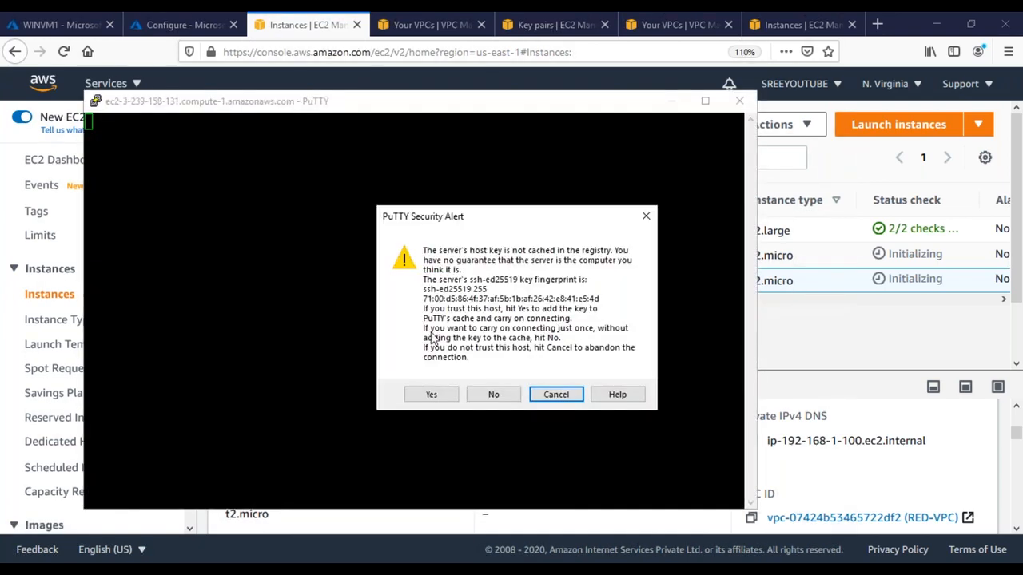
pyautogui.click(426, 393)
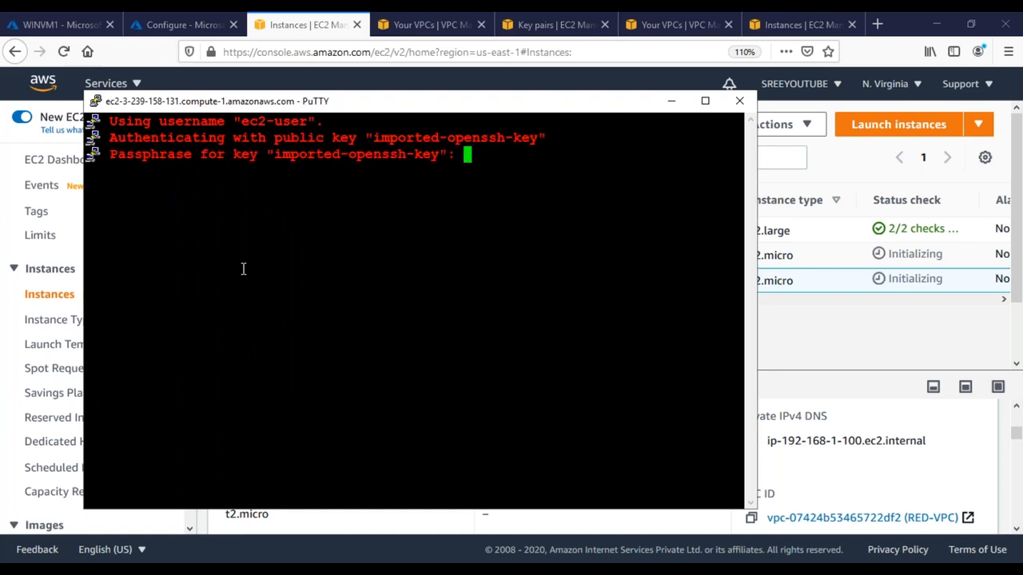
pyautogui.press('Return')
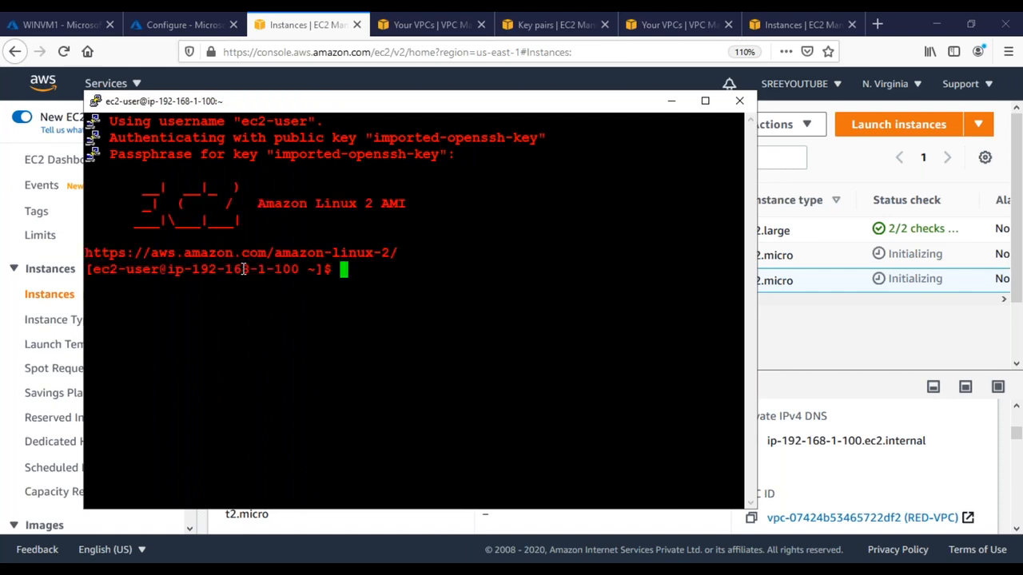
# Become root on the red server with sudo su -, clear the terminal and move its window aside.
pyautogui.write('sudo su -')
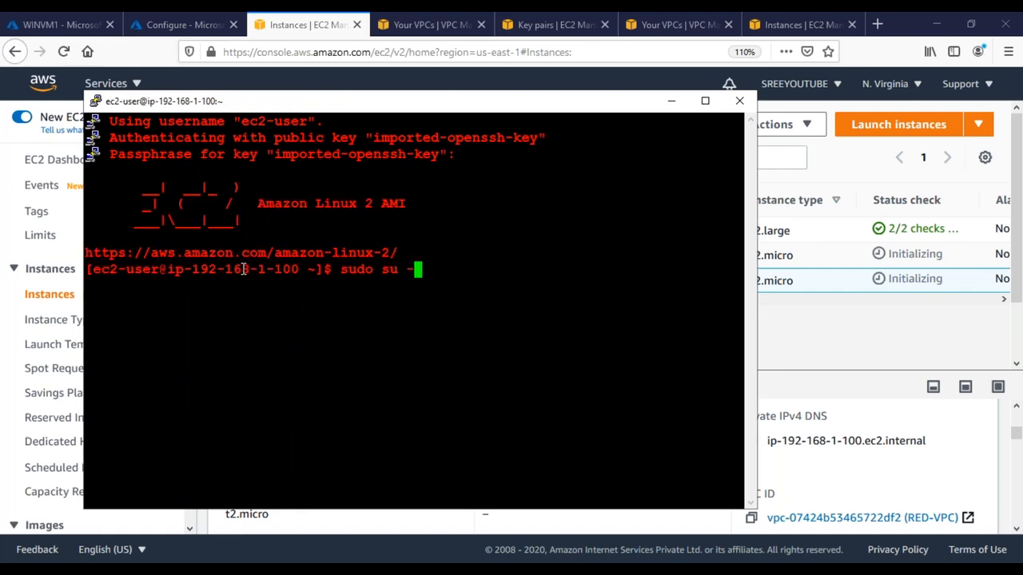
pyautogui.press('Return')
pyautogui.hotkey('ctrl', 'l')
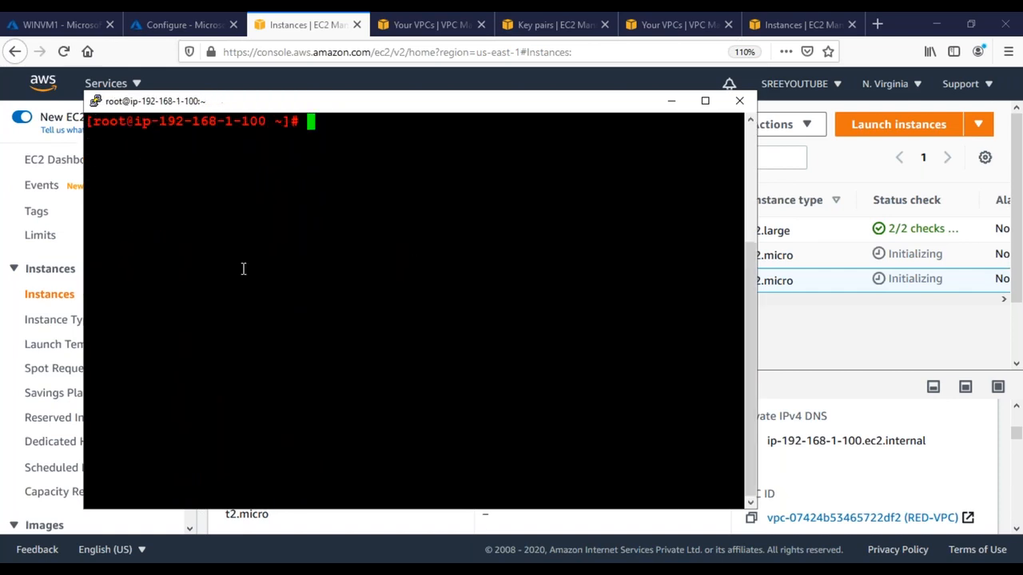
pyautogui.moveTo(424, 102); pyautogui.dragTo(684, 104)
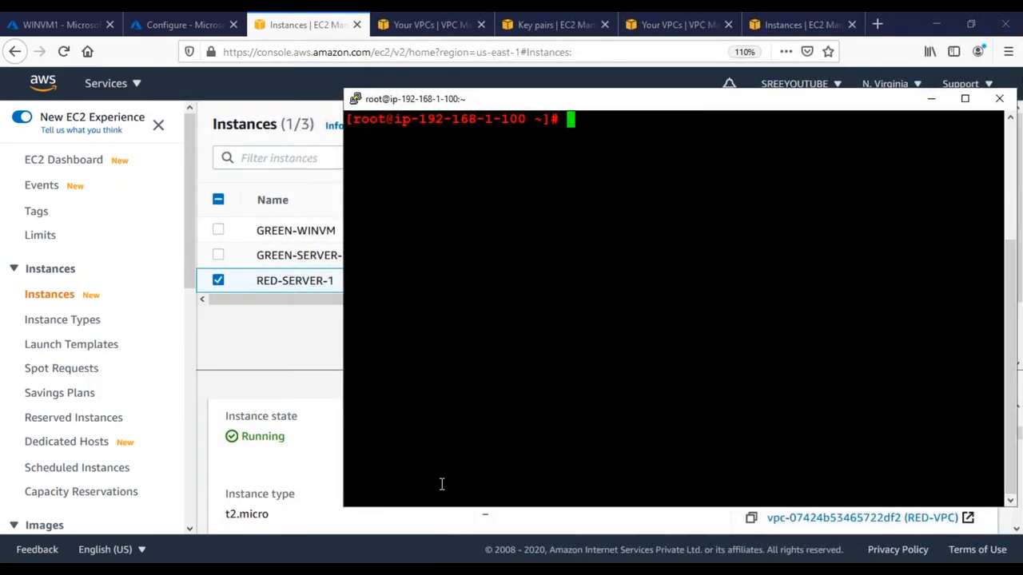
# Switch to the green server's terminal, clear its screen and begin a ping command.
pyautogui.click(349, 508)
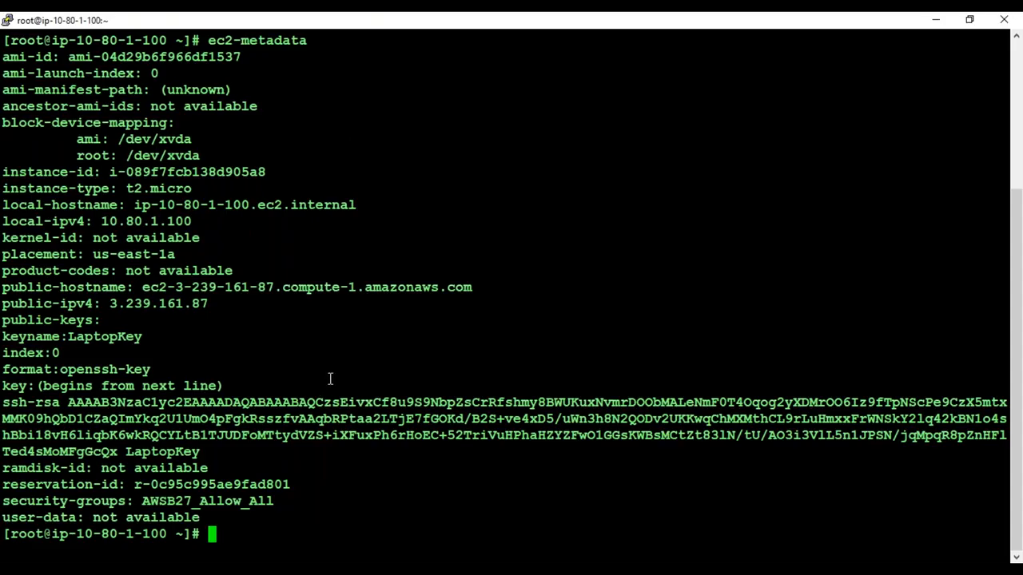
pyautogui.hotkey('ctrl', 'l')
pyautogui.write('ping')
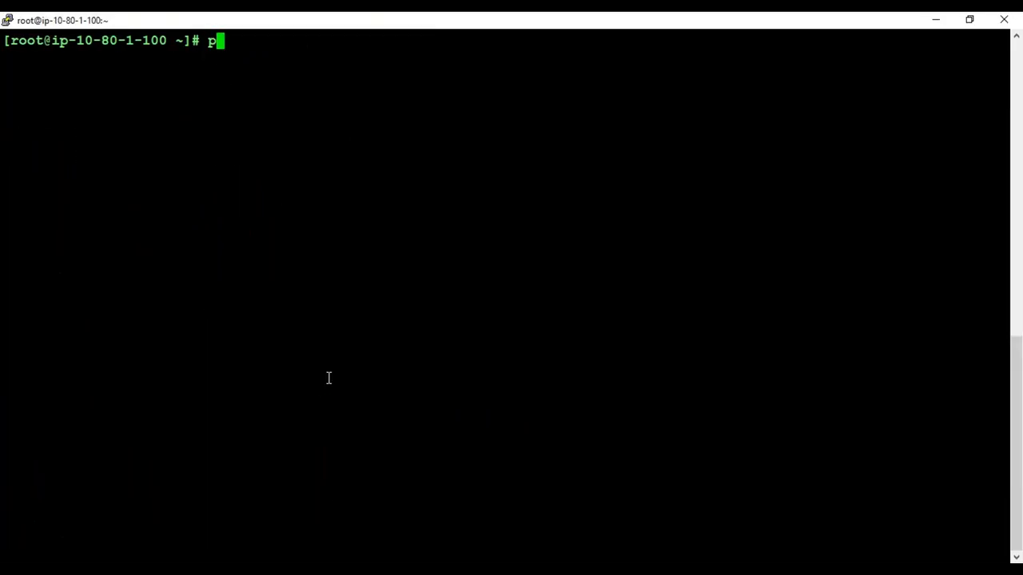
# Return to the browser's instance list and copy RED-SERVER-1's public IPv4 address from its instance summary.
pyautogui.click(260, 566)
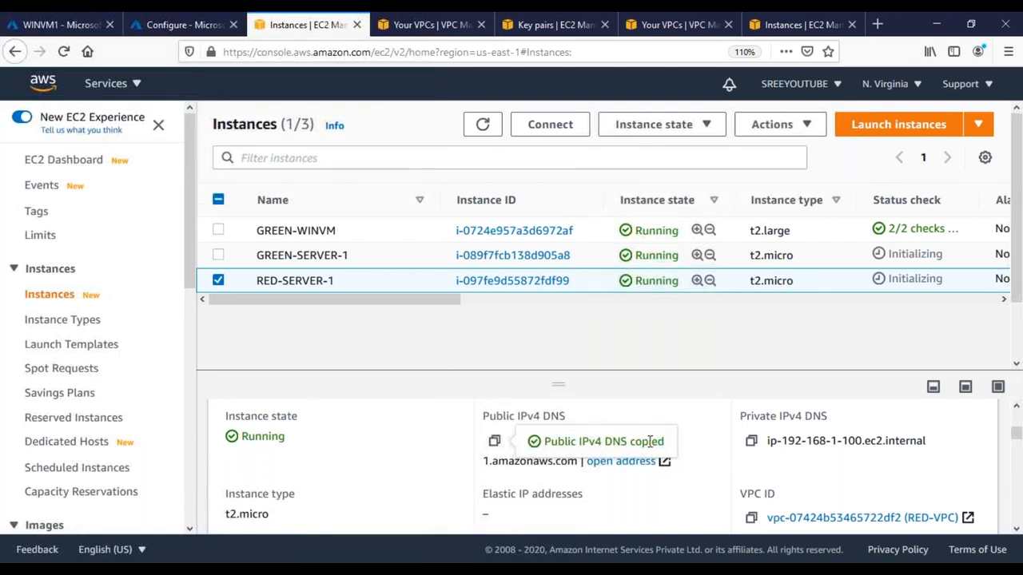
pyautogui.scroll(3, 600, 493)
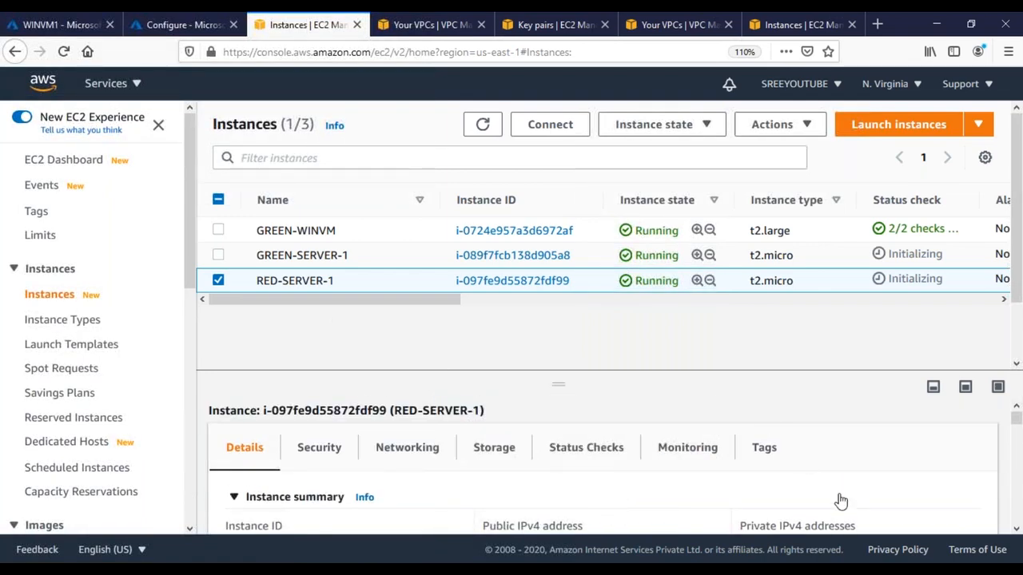
pyautogui.scroll(-2, 838, 497)
pyautogui.click(494, 526)
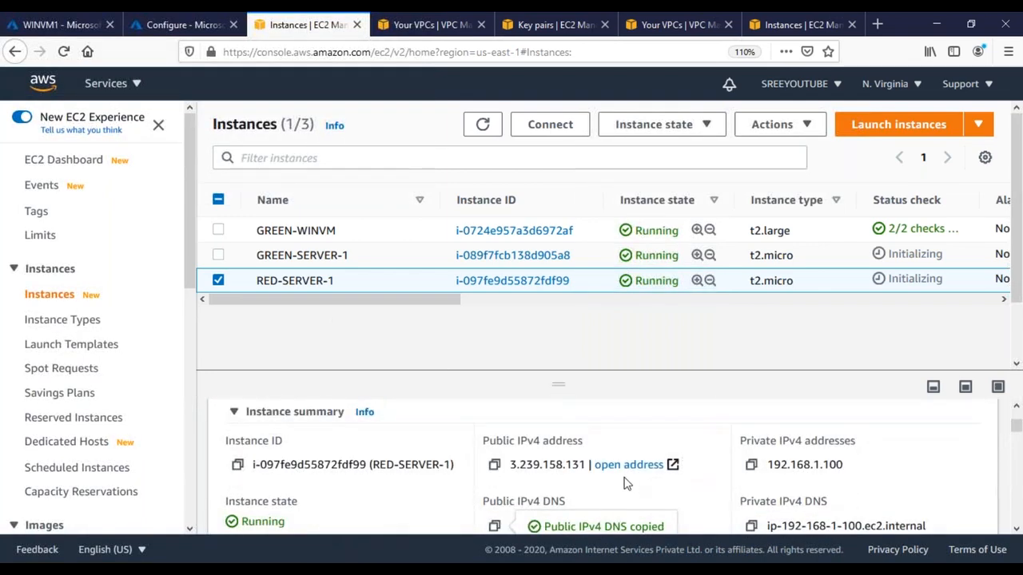
pyautogui.click(494, 464)
# From the green server's terminal, ping the red server at 3.239.158.131 and stop after several replies.
pyautogui.moveTo(427, 569)
pyautogui.click(334, 537)
pyautogui.rightClick(420, 352)
pyautogui.press('Return')
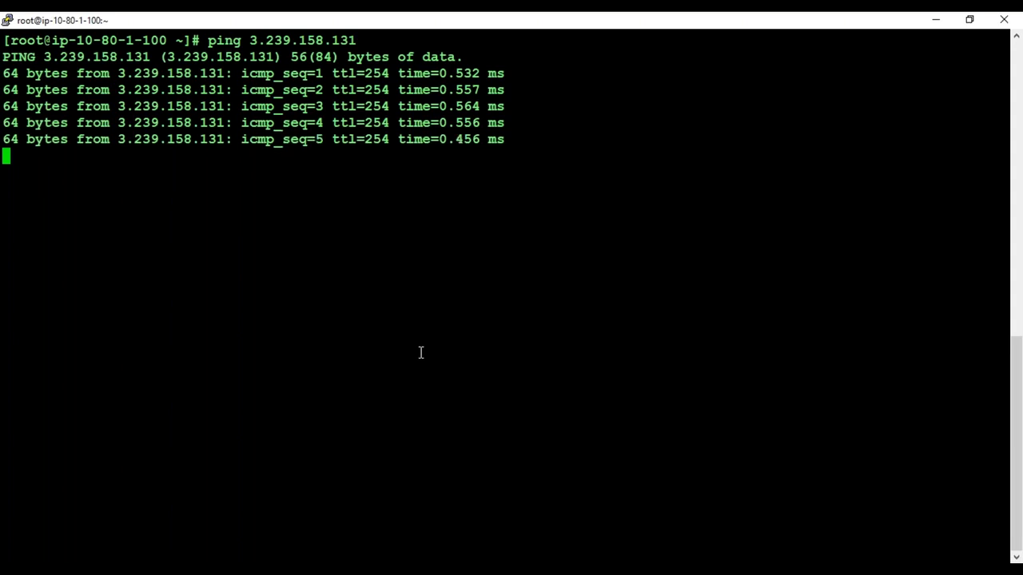
pyautogui.hotkey('ctrl', 'c')
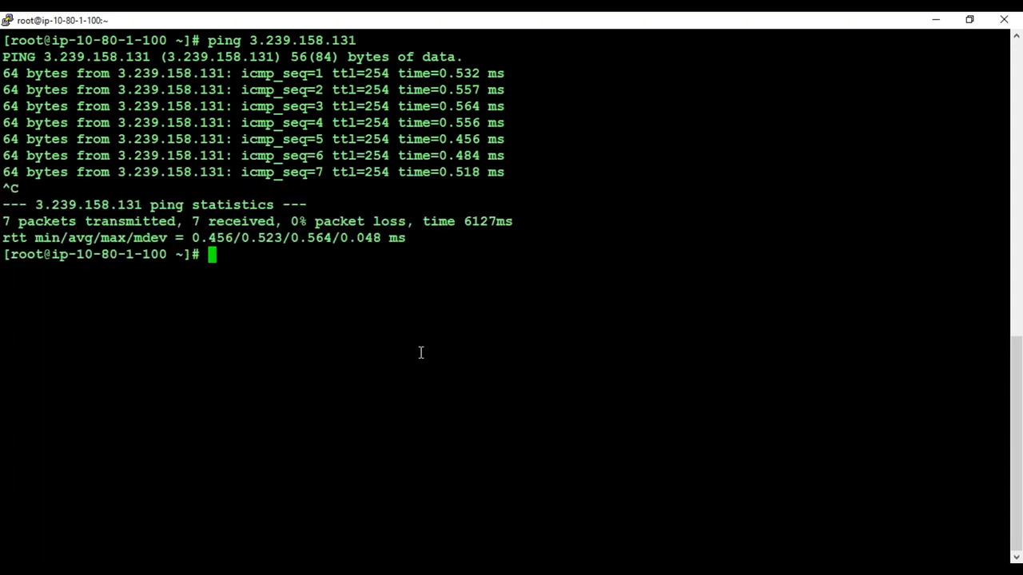
# Clear the green server's terminal and ping the red server's private address, 192.168.1.100.
pyautogui.hotkey('ctrl', 'l')
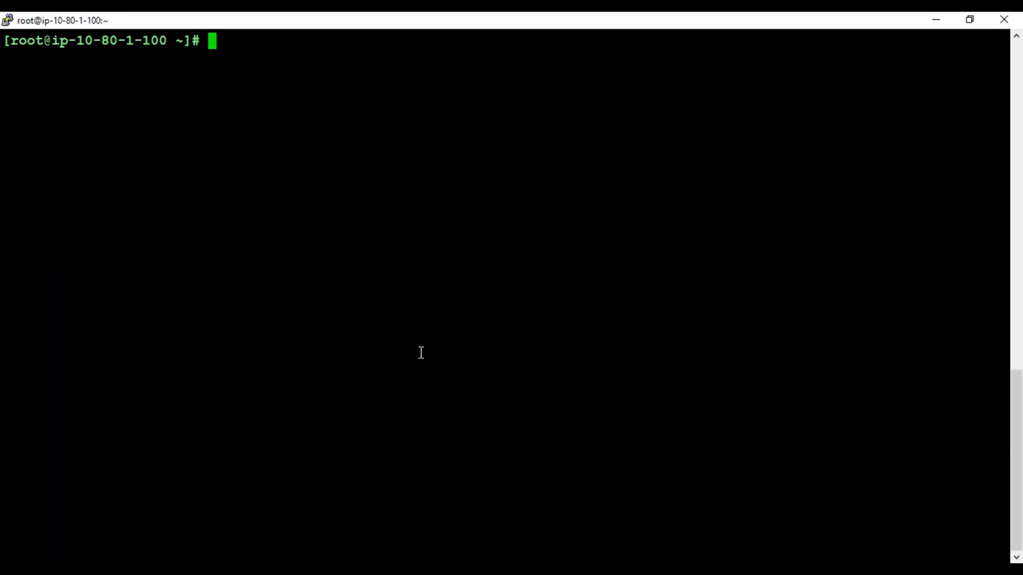
pyautogui.write('ping 192.1')
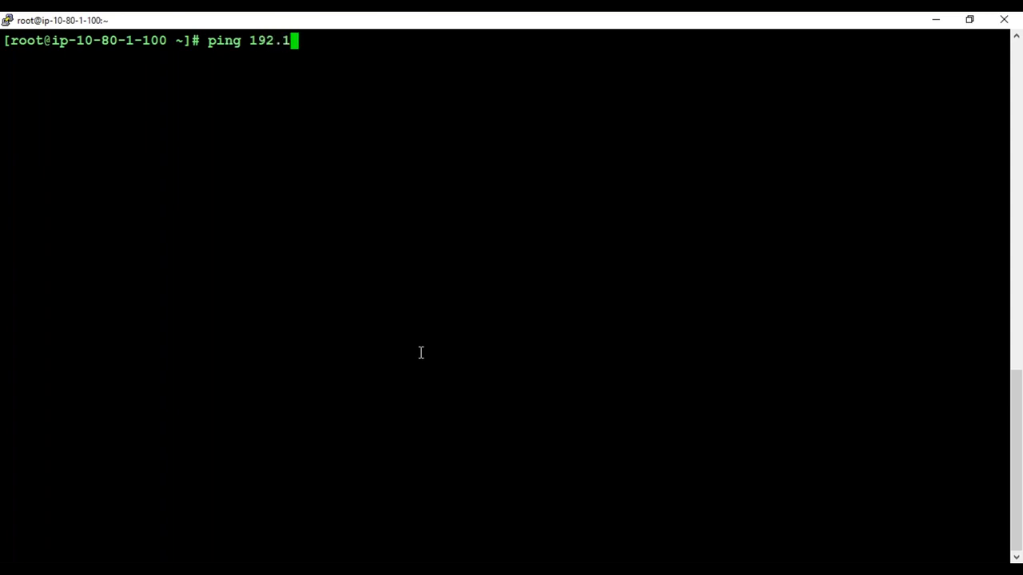
pyautogui.write('68.1.100')
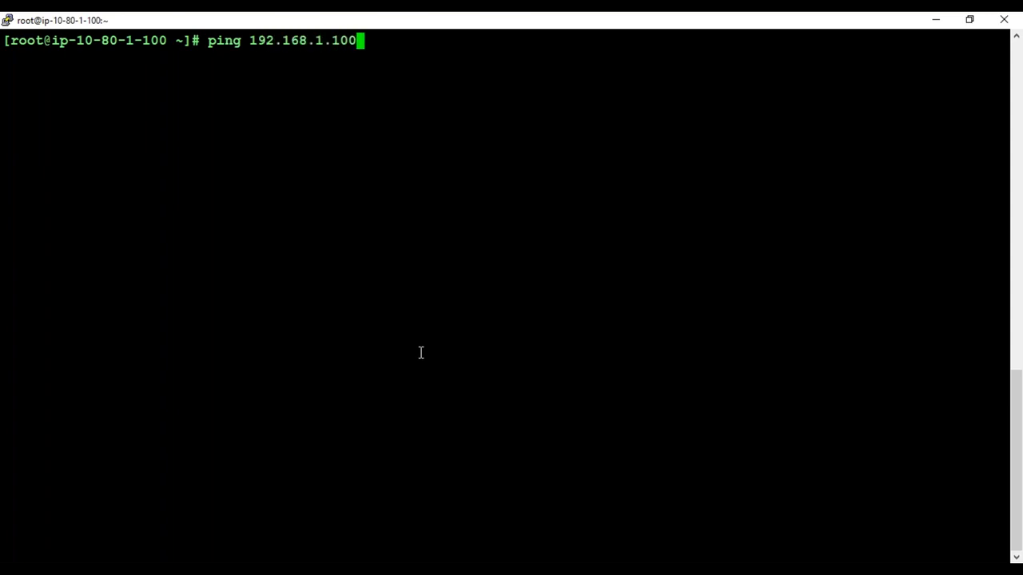
pyautogui.press('Return')
# Switch to the red server's terminal and ping the green server's private address, 10.80.1.100.
pyautogui.moveTo(429, 559)
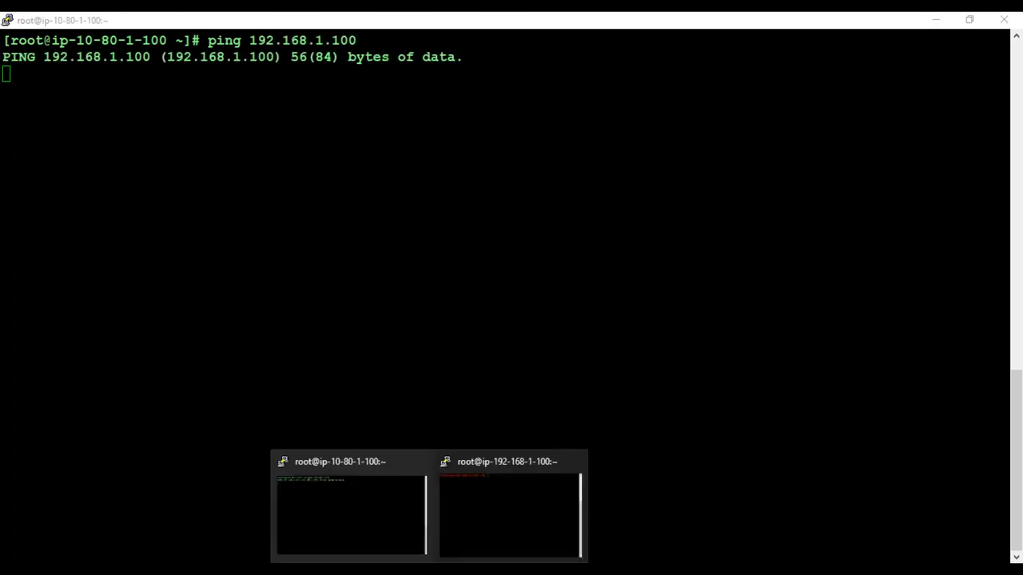
pyautogui.click(503, 525)
pyautogui.write('p')
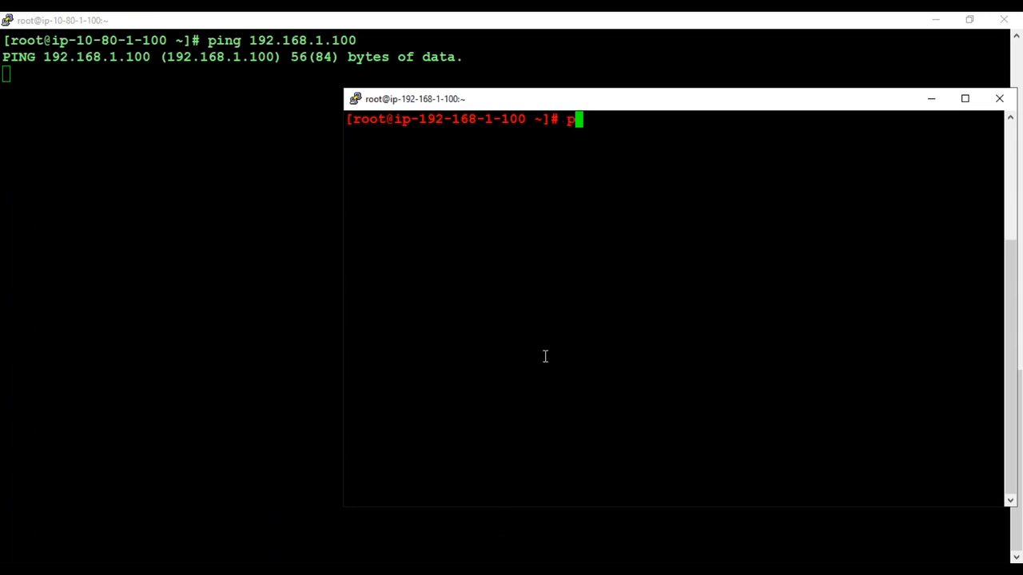
pyautogui.write('ing 10.80.1.100')
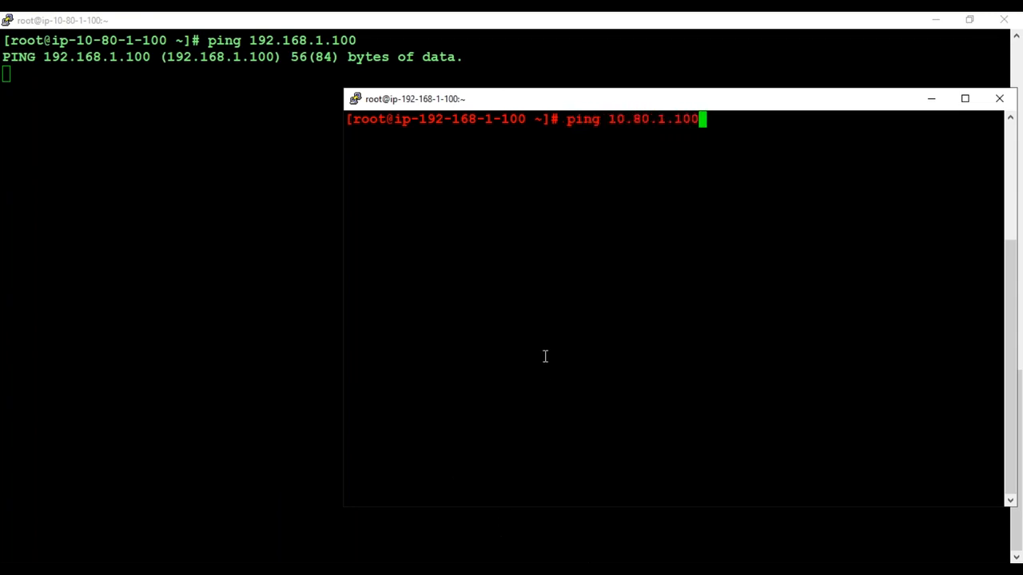
pyautogui.press('Return')
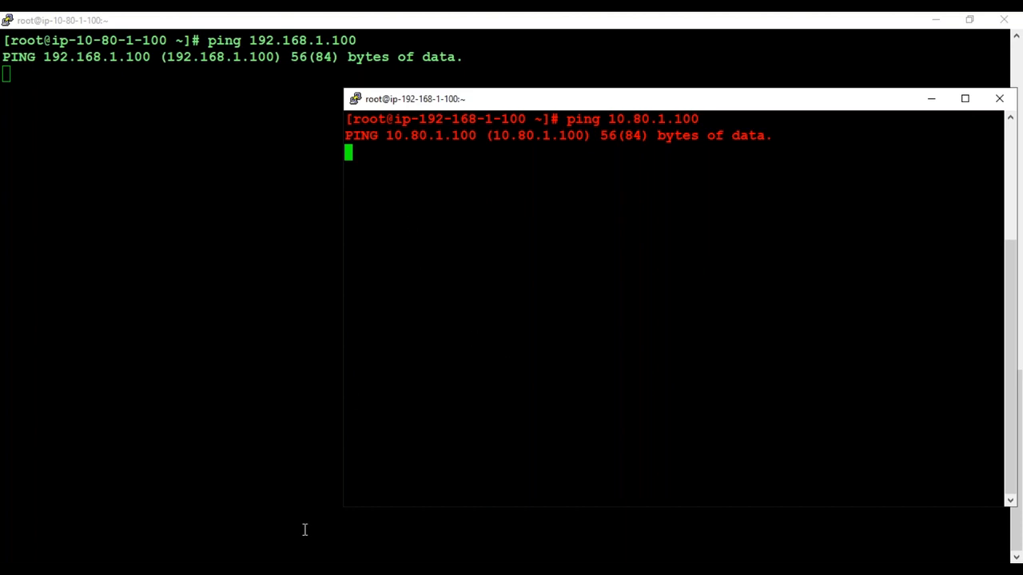
# Return to the browser's Ohio region instance list and copy BLUE-SERVER-1's public DNS name.
pyautogui.moveTo(240, 569)
pyautogui.click(236, 503)
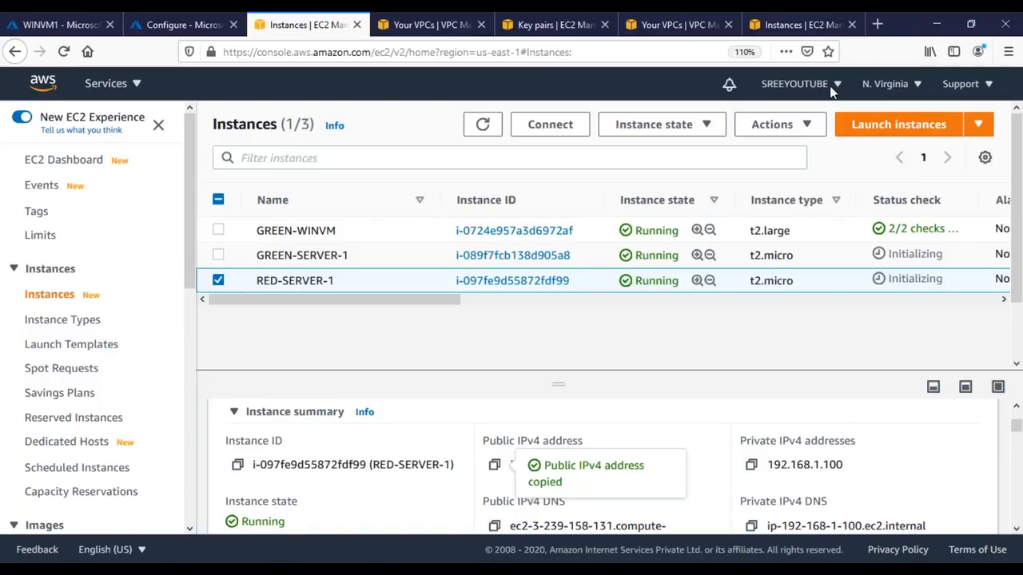
pyautogui.click(859, 17)
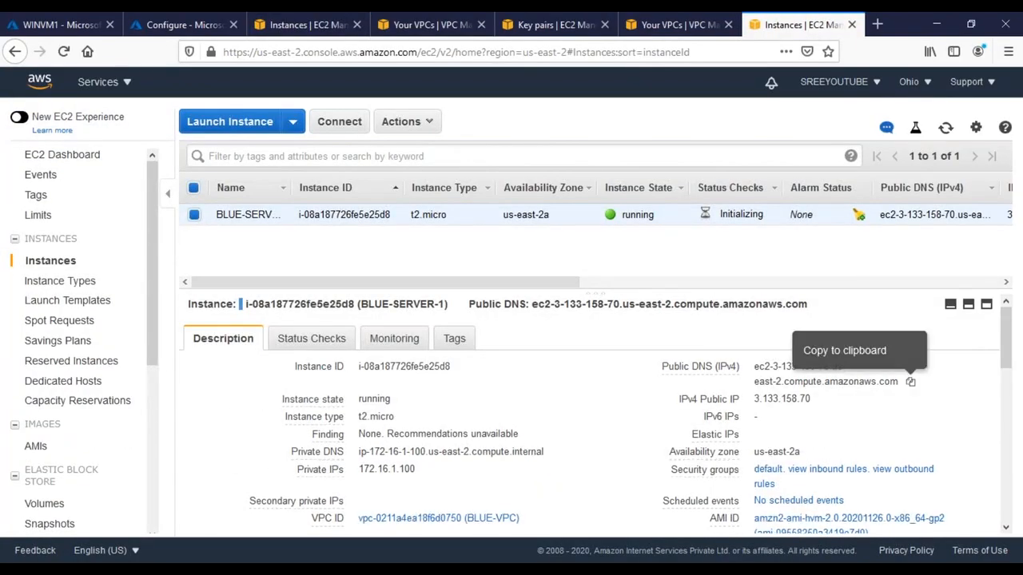
pyautogui.click(910, 382)
# Connect to the blue server in PuTTY with the saved ec2-user@ session and its public DNS name, and become root with sudo su -.
pyautogui.click(201, 568)
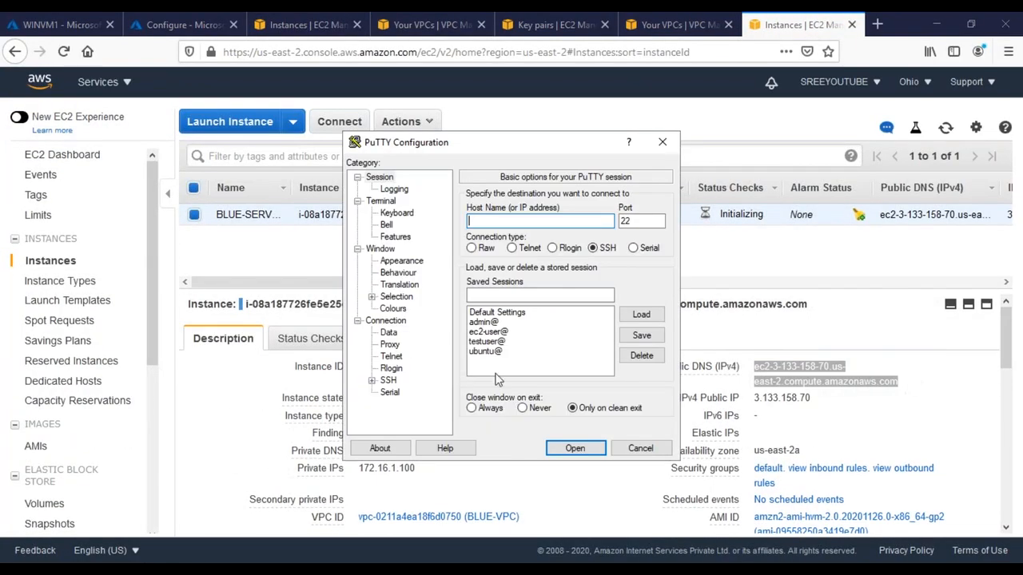
pyautogui.click(490, 333)
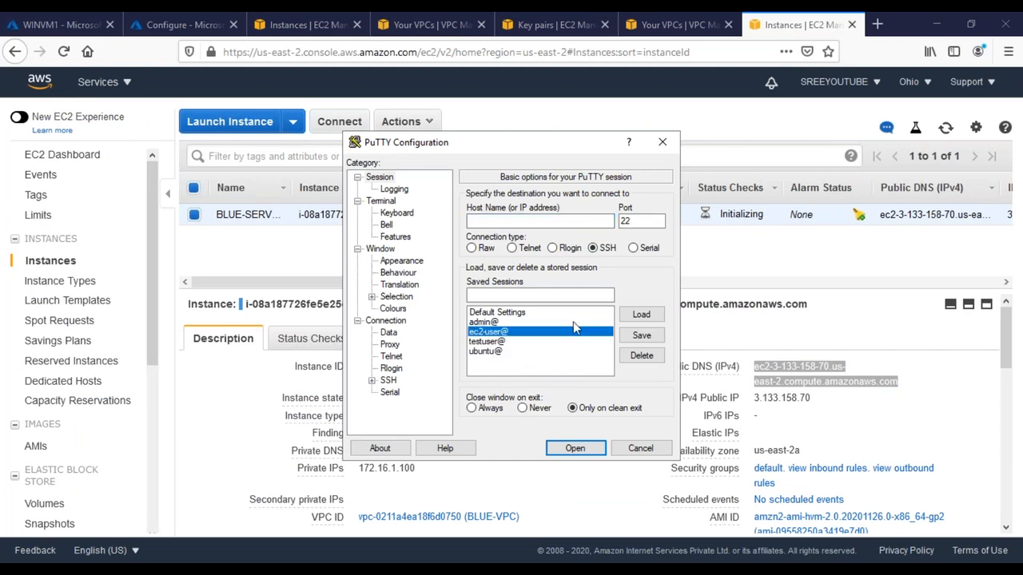
pyautogui.click(639, 316)
pyautogui.click(557, 222)
pyautogui.hotkey('ctrl', 'v')
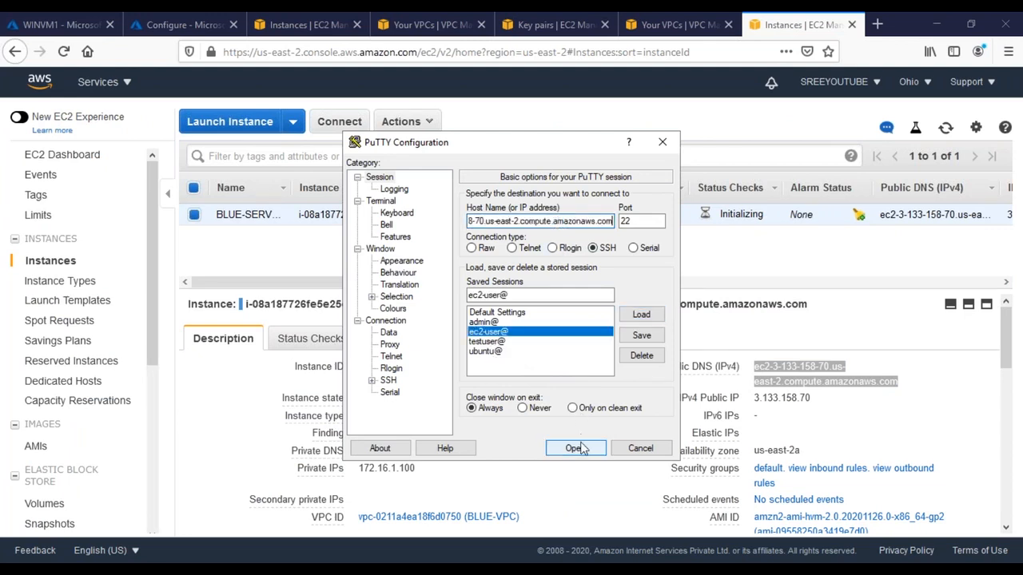
pyautogui.click(583, 448)
pyautogui.click(445, 392)
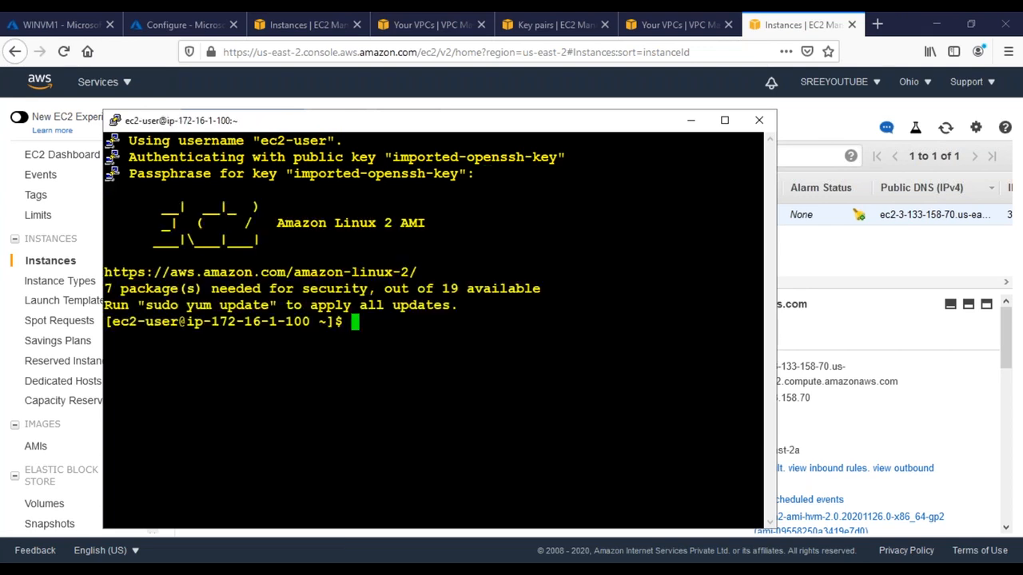
pyautogui.write('sudo su -')
pyautogui.press('Return')
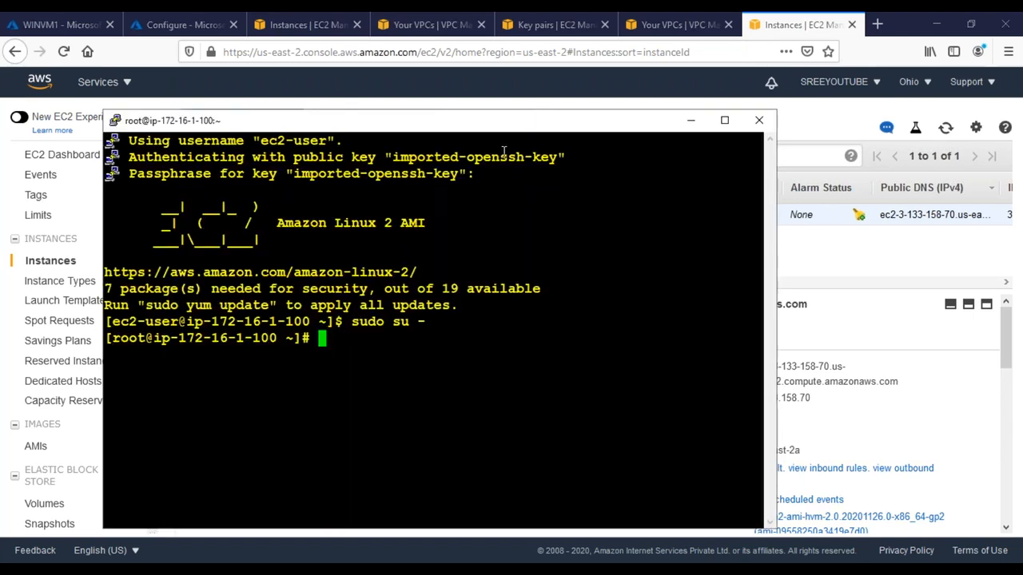
# Change the blue server terminal's text colour to light cyan in the PuTTY session settings and apply it.
pyautogui.rightClick(508, 125)
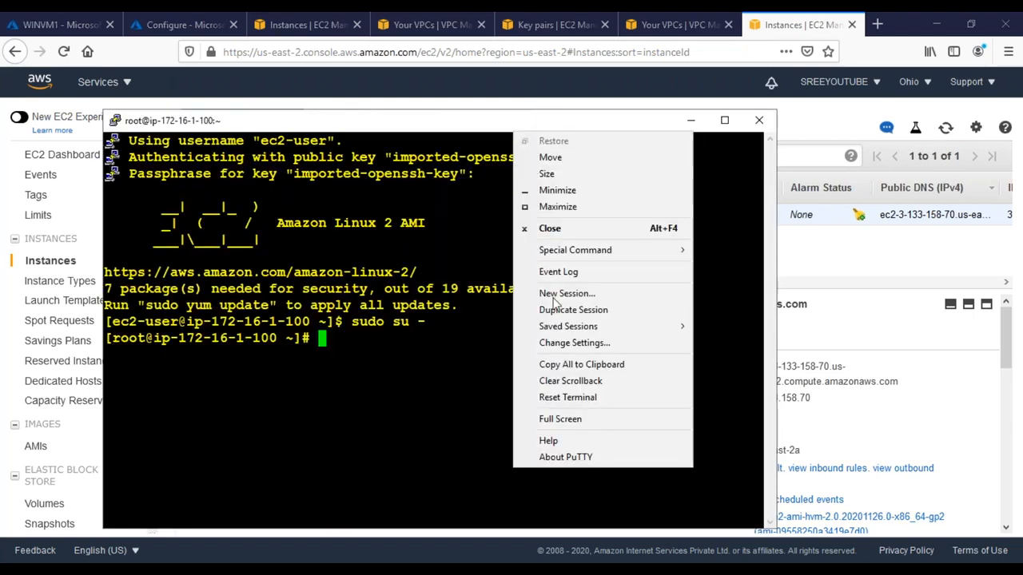
pyautogui.click(575, 339)
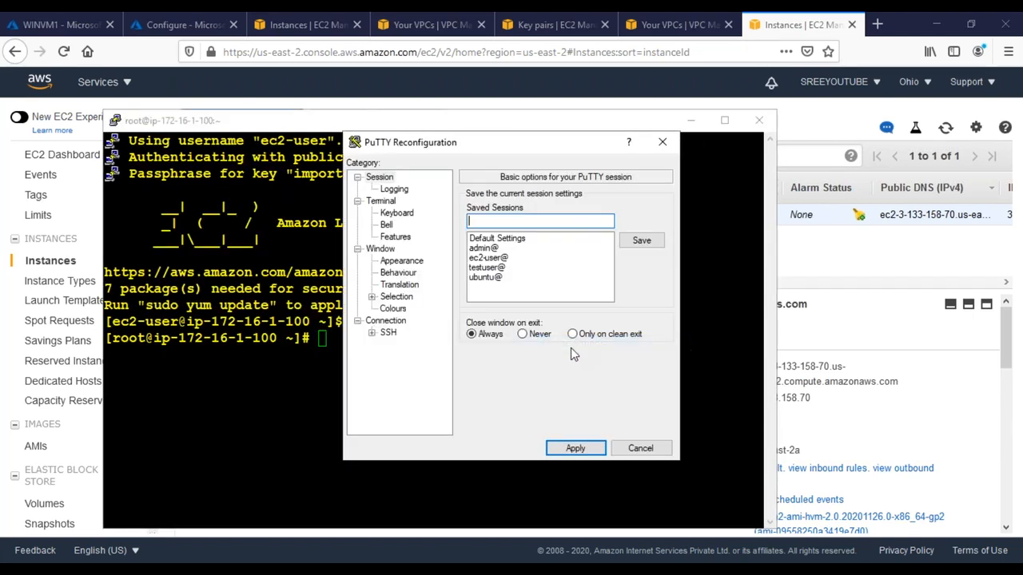
pyautogui.click(399, 308)
pyautogui.click(632, 413)
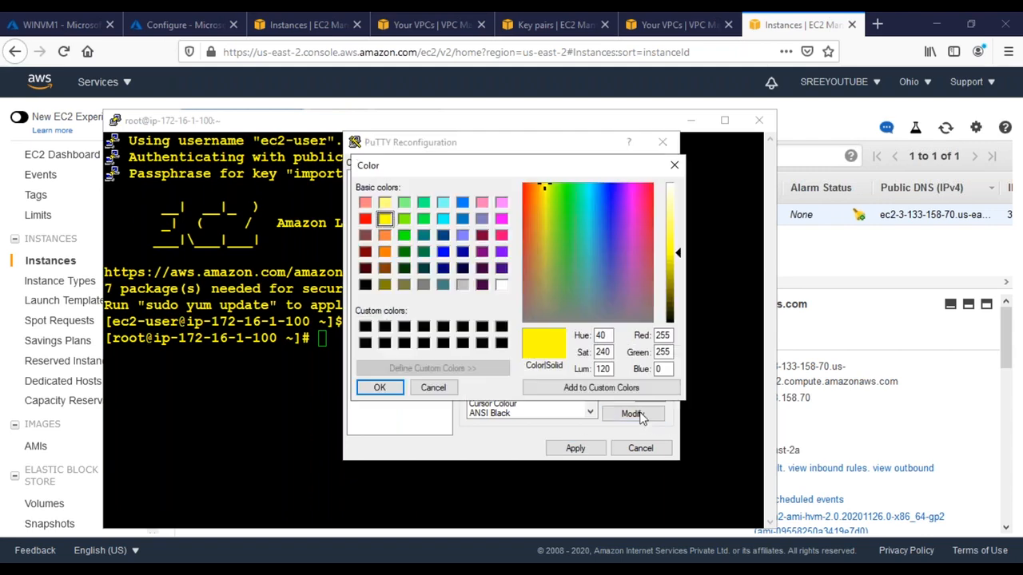
pyautogui.click(443, 202)
pyautogui.click(380, 387)
pyautogui.click(575, 448)
# Reposition and clear the blue server's terminal, and ping the green server's private address, 10.80.1.100.
pyautogui.moveTo(415, 128); pyautogui.dragTo(641, 110)
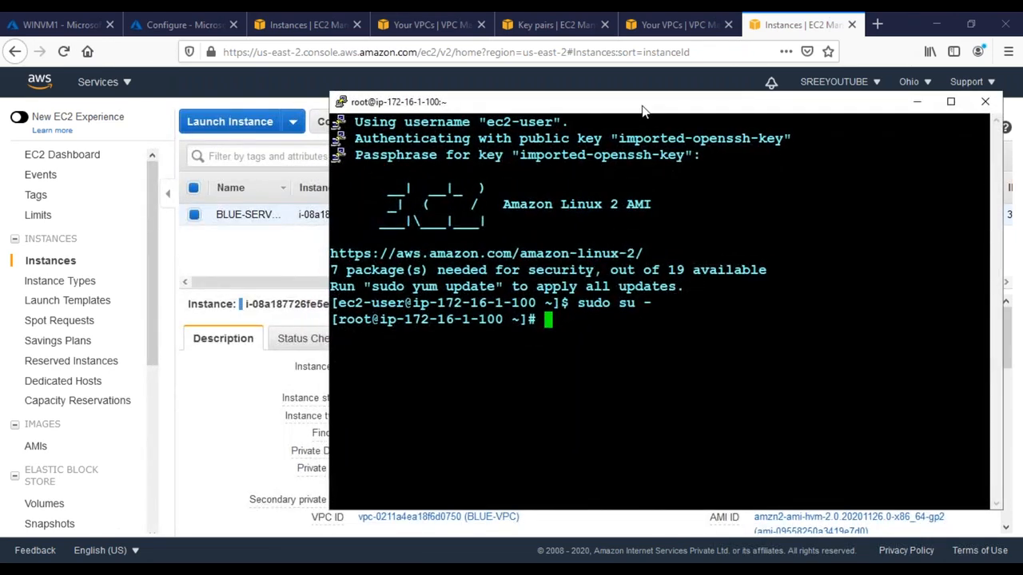
pyautogui.hotkey('ctrl', 'l')
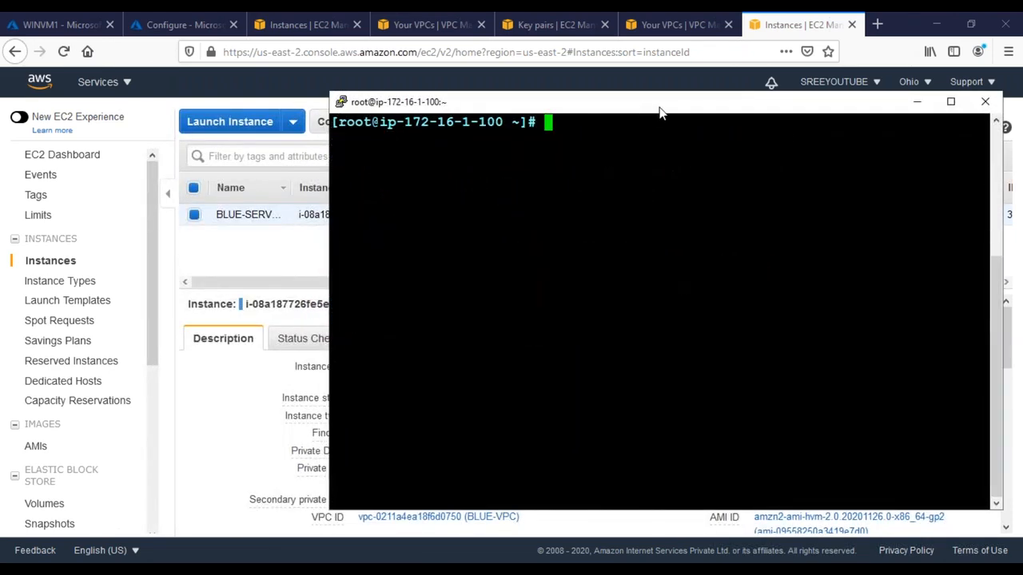
pyautogui.write('ping 10')
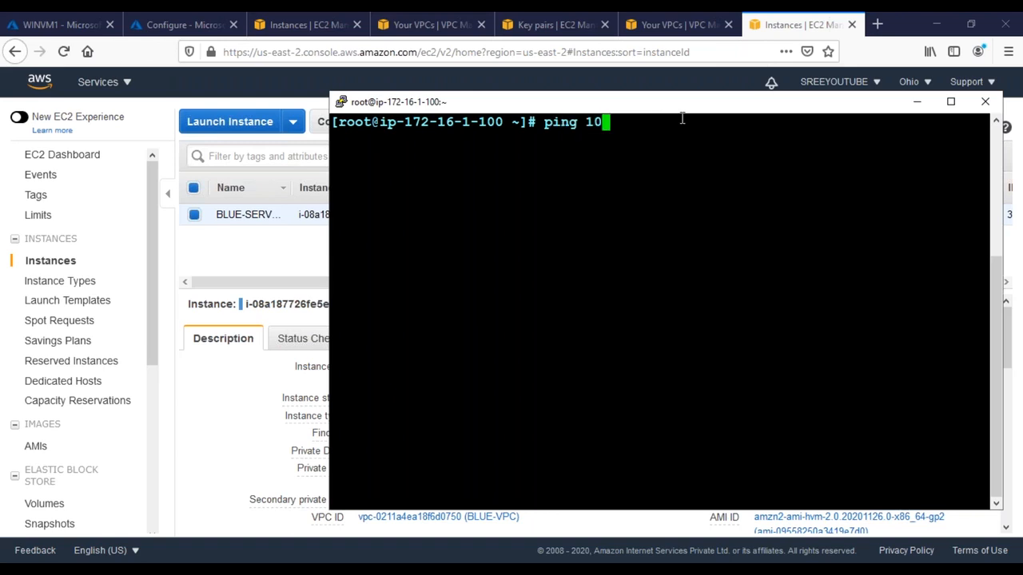
pyautogui.write('.80.1.100')
pyautogui.press('Return')
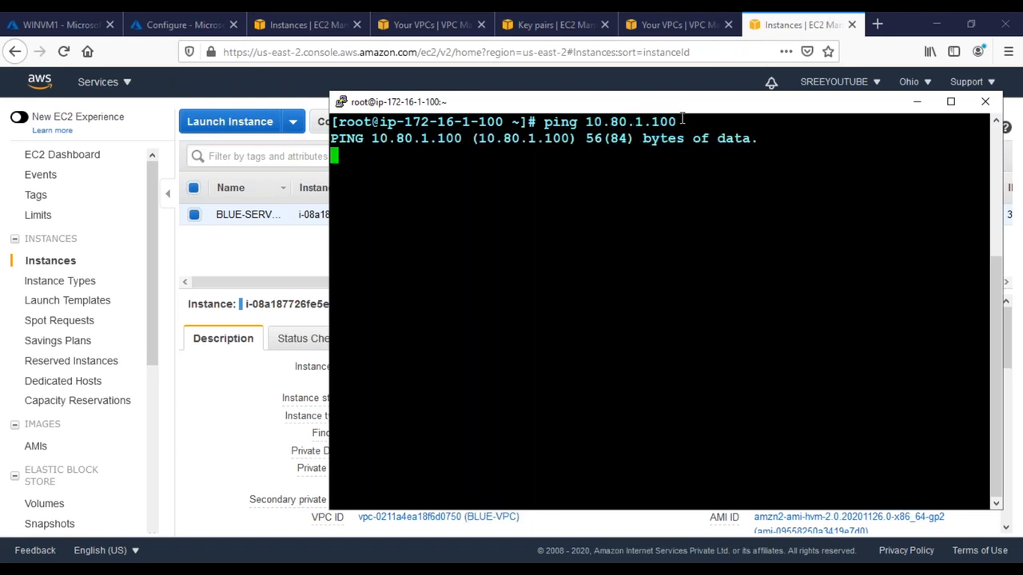
# Stop the ping to the green server and ping the red server's private address, 192.168.1.100, from the blue server.
pyautogui.hotkey('ctrl', 'c')
pyautogui.press('Up')
pyautogui.press('BackSpace')
pyautogui.press('BackSpace')
pyautogui.press('BackSpace')
pyautogui.press('BackSpace')
pyautogui.press('BackSpace')
pyautogui.press('BackSpace')
pyautogui.press('BackSpace')
pyautogui.press('BackSpace')
pyautogui.press('BackSpace')
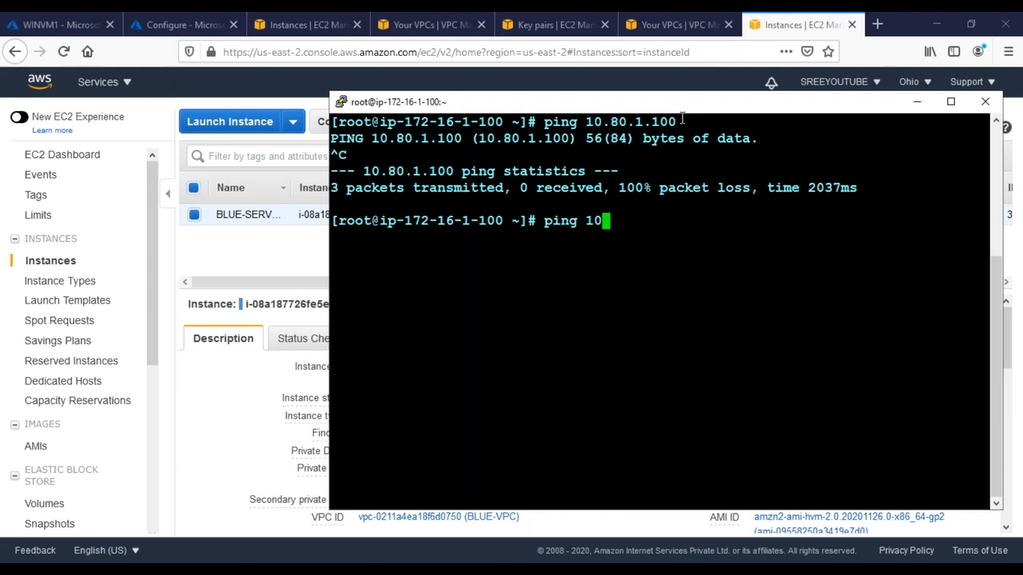
pyautogui.press('BackSpace')
pyautogui.write('92.168.1.100')
pyautogui.press('Return')
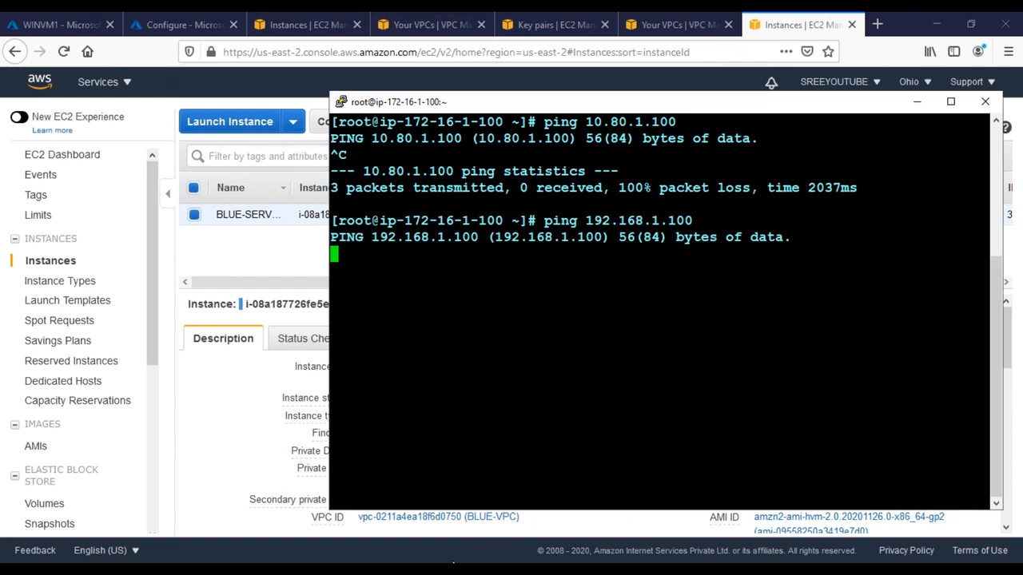
# Arrange the green, blue and red server terminals so that all three running pings are visible together.
pyautogui.moveTo(453, 564)
pyautogui.click(300, 482)
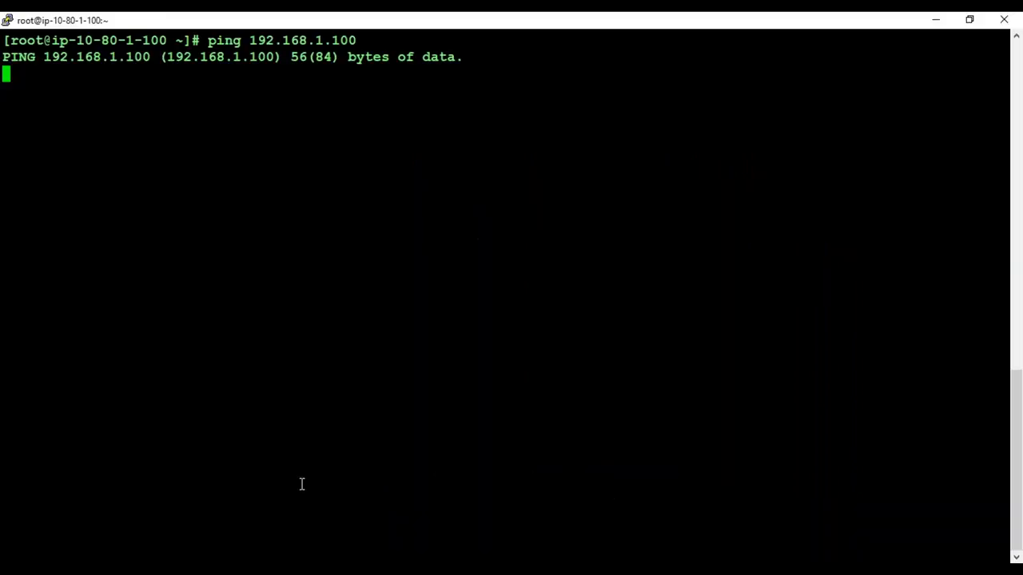
pyautogui.doubleClick(492, 26)
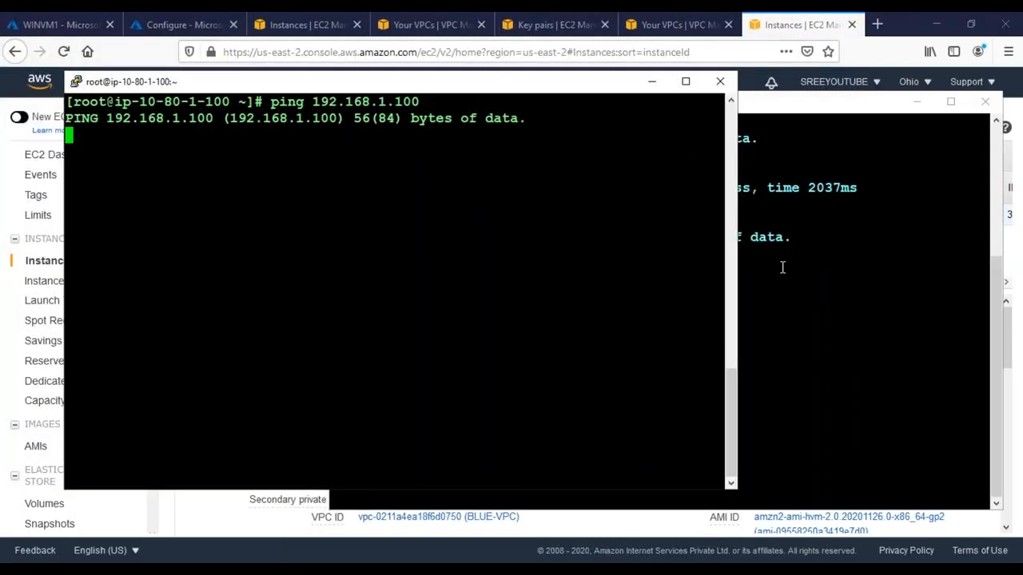
pyautogui.moveTo(859, 106); pyautogui.dragTo(949, 95)
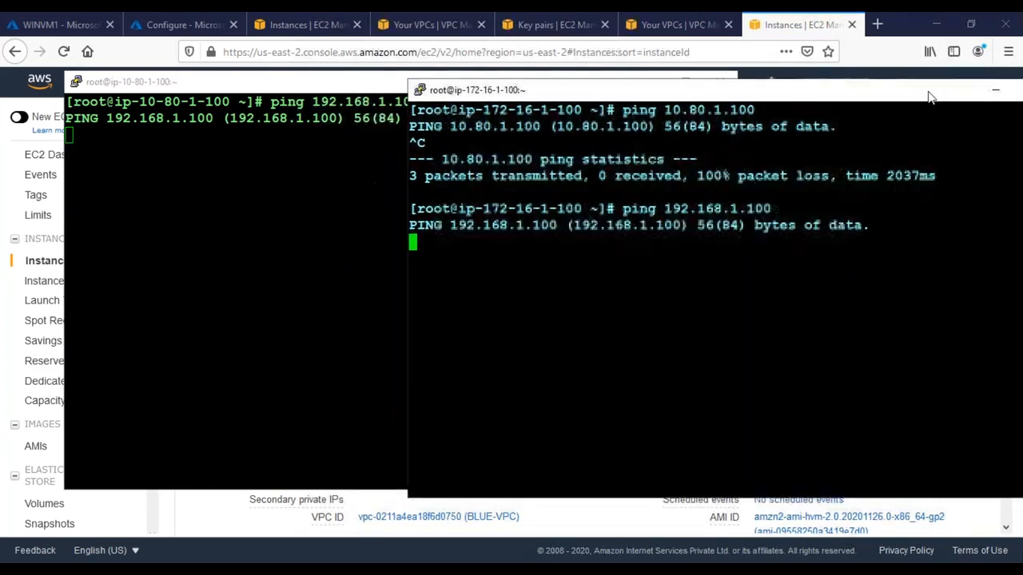
pyautogui.moveTo(453, 568)
pyautogui.click(448, 543)
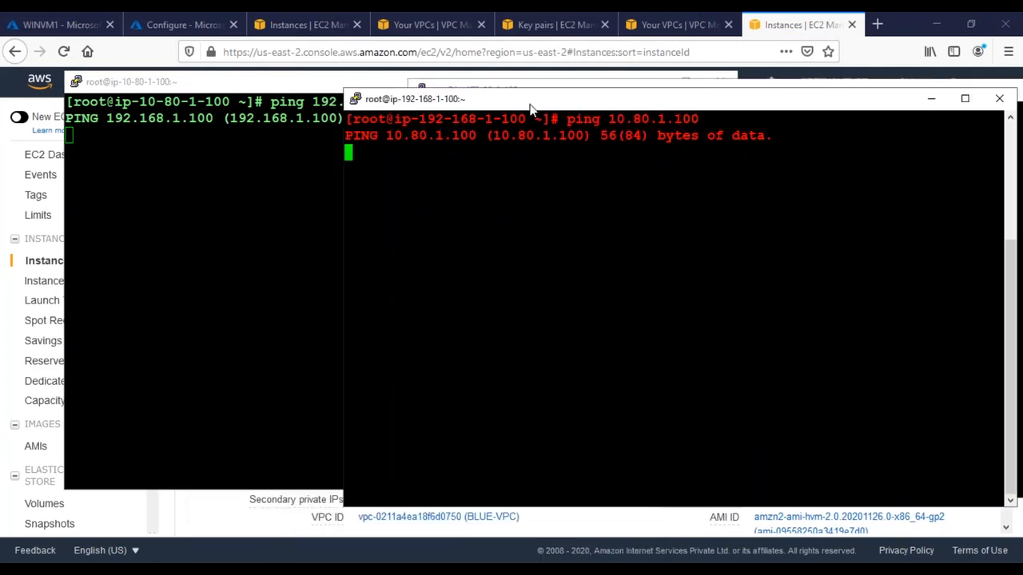
pyautogui.moveTo(526, 113); pyautogui.dragTo(357, 276)
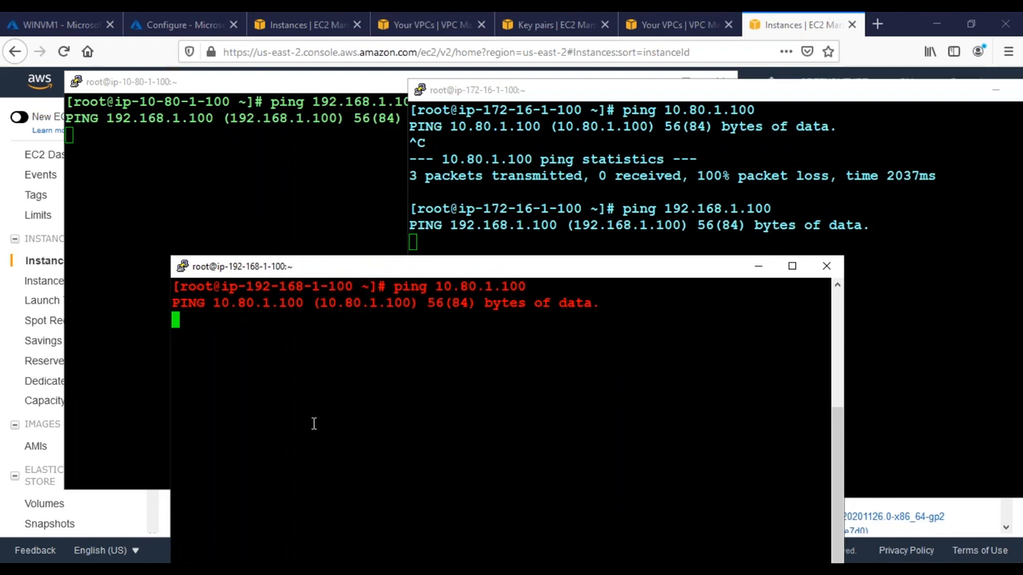
# Open the VPC peering notes in Notepad and highlight the IP address overlapping and transit support points in turn.
pyautogui.click(320, 569)
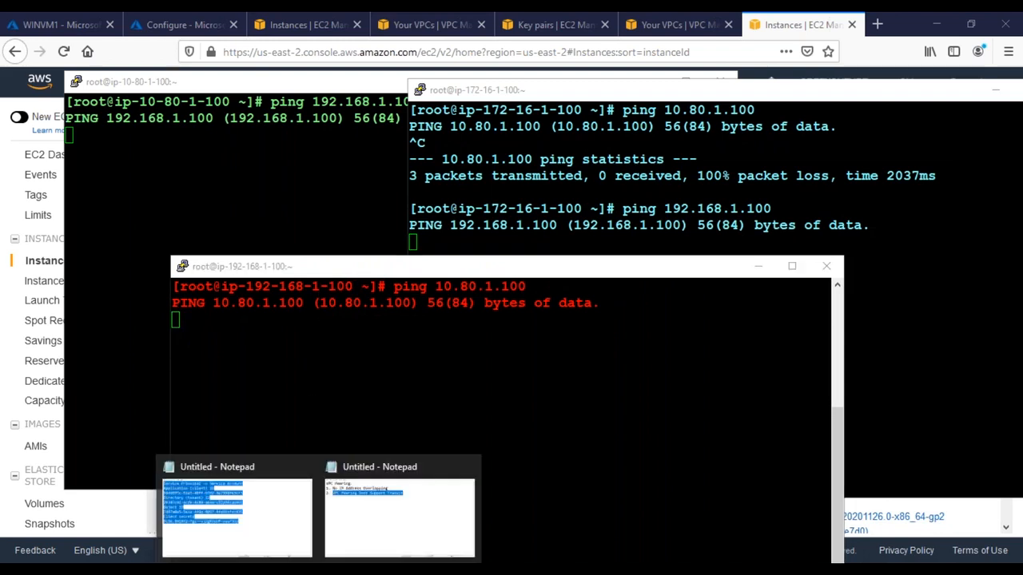
pyautogui.click(338, 548)
pyautogui.click(360, 401)
pyautogui.moveTo(429, 92); pyautogui.dragTo(65, 91)
pyautogui.moveTo(56, 129); pyautogui.dragTo(524, 126)
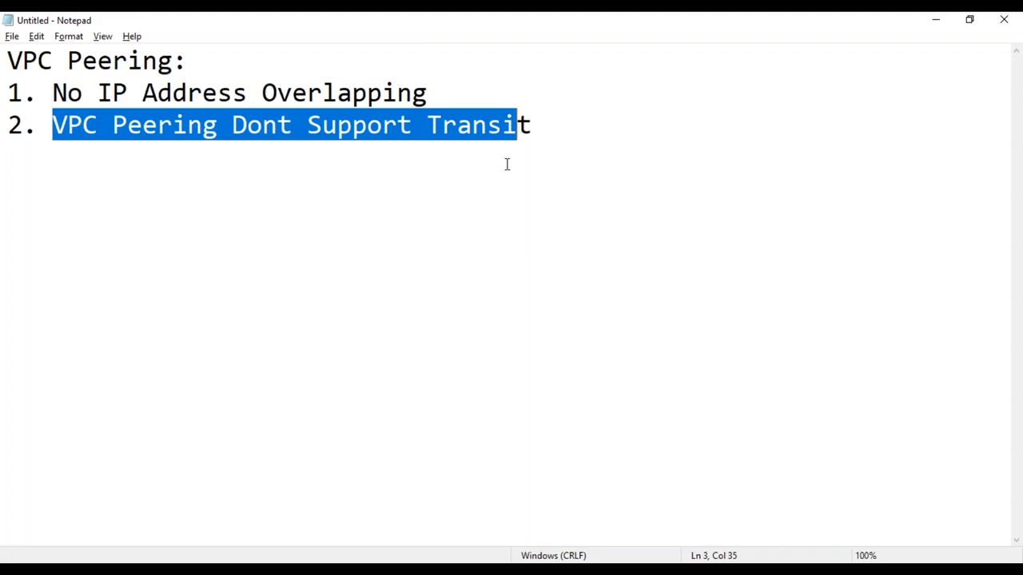
# Switch to the Paint diagram of the VPCs in US-EAST-1 and US-EAST-2.
pyautogui.hotkey('alt', 'Tab')
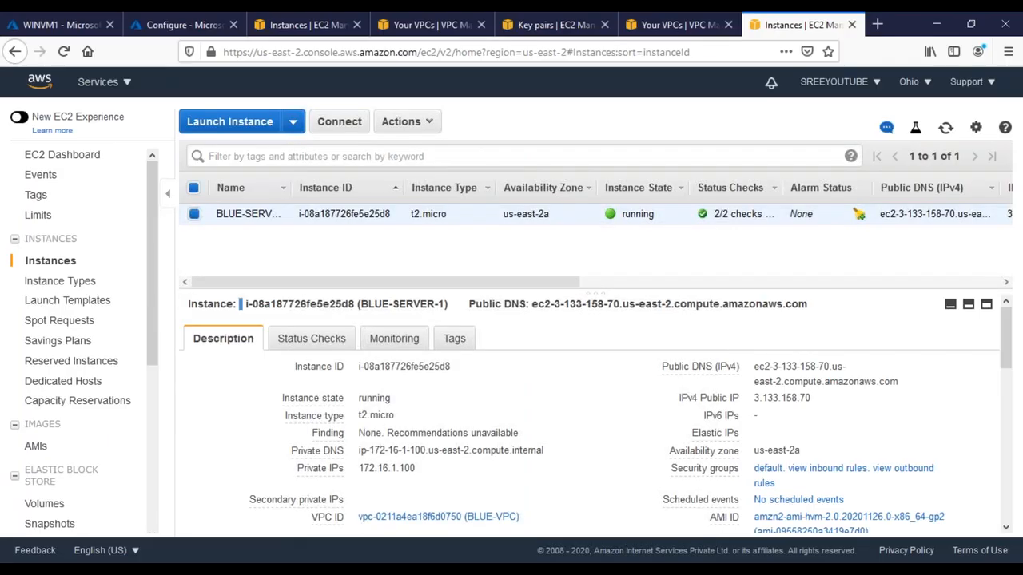
pyautogui.moveTo(212, 523)
pyautogui.click(331, 531)
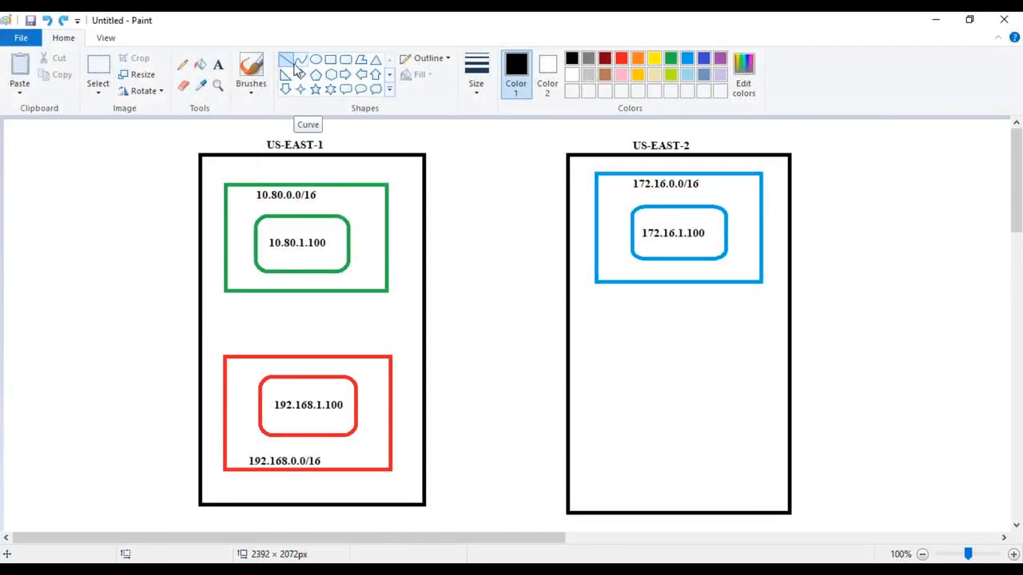
pyautogui.click(330, 75)
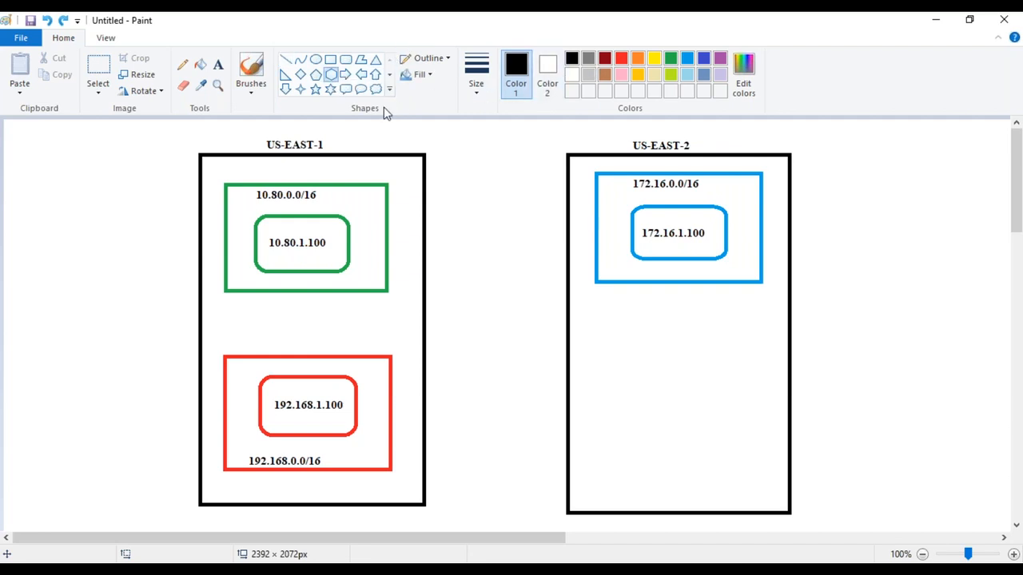
pyautogui.click(329, 64)
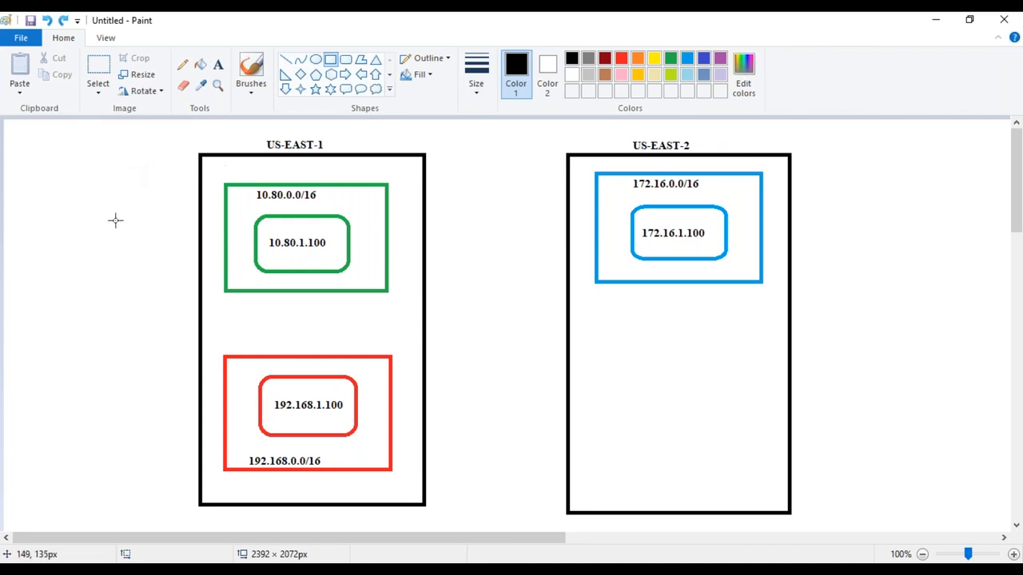
pyautogui.moveTo(161, 213)
pyautogui.mouseDown()
pyautogui.moveTo(224, 272)
pyautogui.moveTo(225, 254)
pyautogui.mouseUp()
pyautogui.moveTo(159, 233); pyautogui.dragTo(177, 234)
pyautogui.click(112, 133)
pyautogui.click(98, 70)
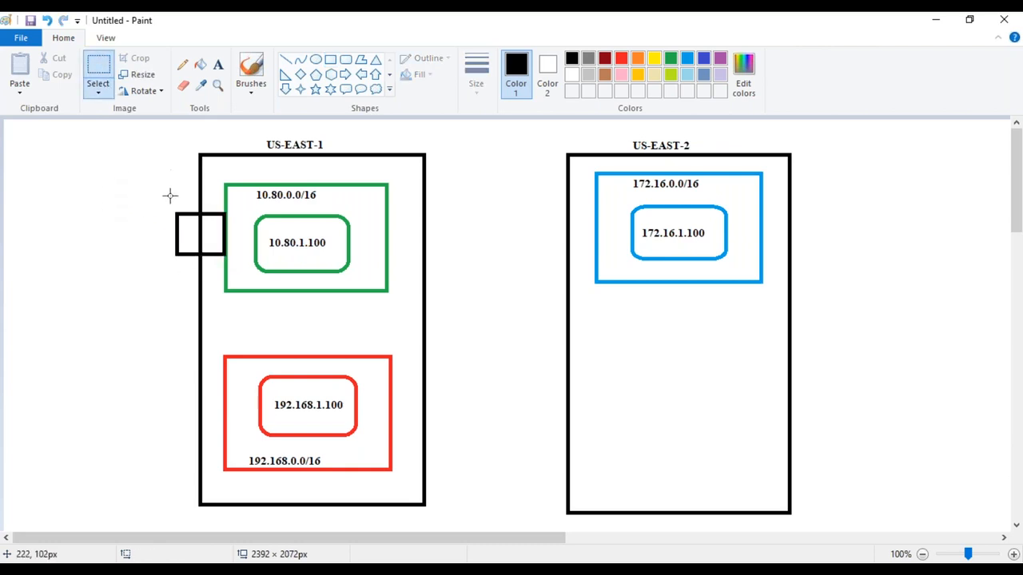
pyautogui.hotkey('ctrl', 'z')
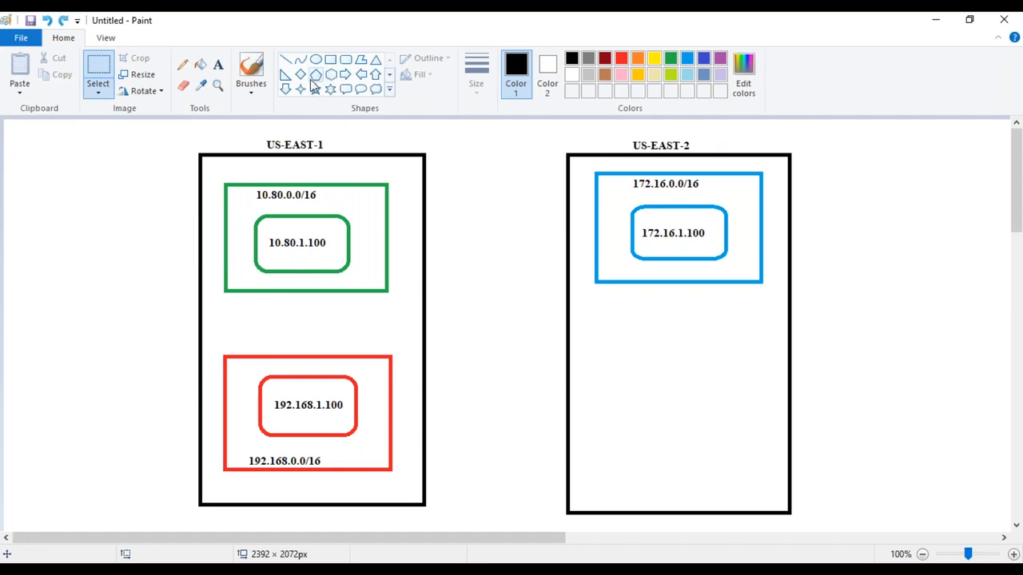
# Draw a green hexagon about 71 × 77 px against the outer edge of the 10.80.0.0/16 VPC, straddling the US-EAST-1 border.
pyautogui.click(331, 75)
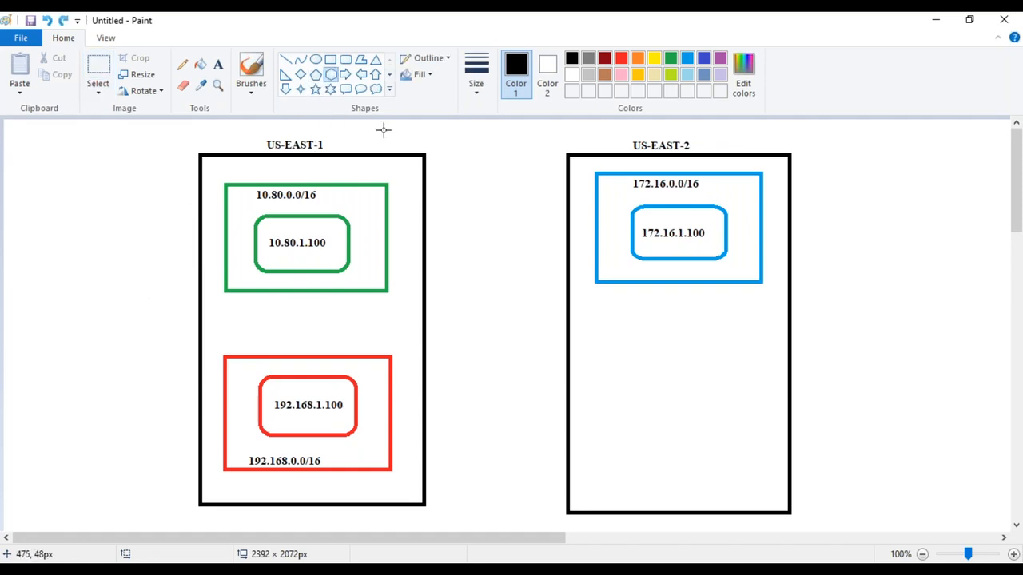
pyautogui.click(670, 59)
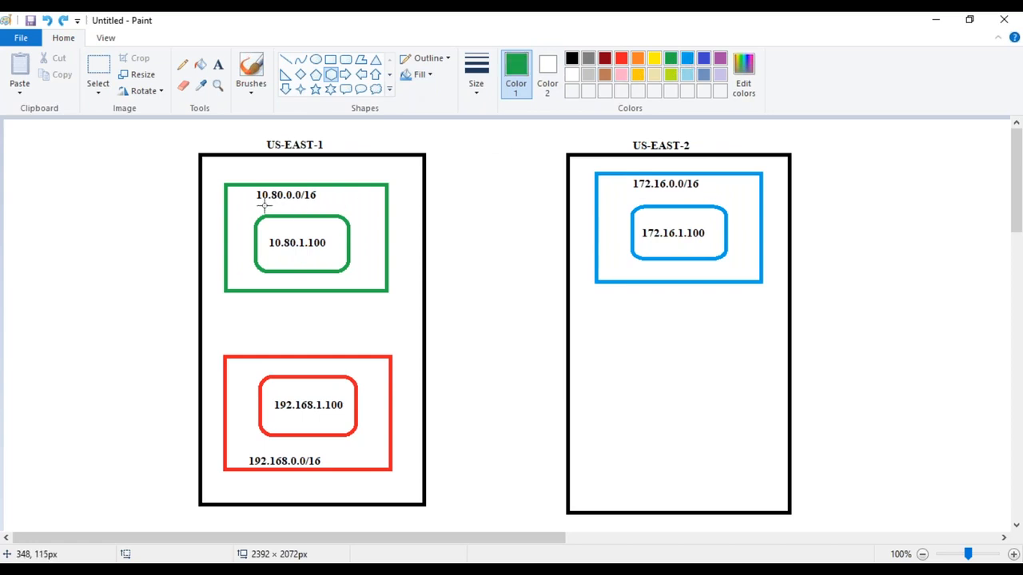
pyautogui.moveTo(172, 214)
pyautogui.mouseDown()
pyautogui.moveTo(233, 273)
pyautogui.moveTo(199, 249)
pyautogui.mouseUp()
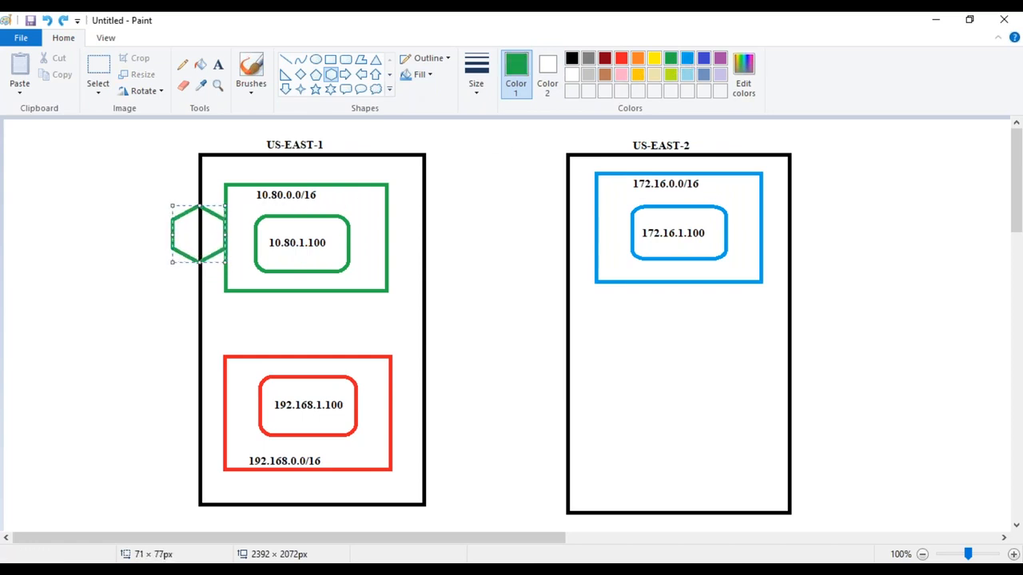
# Label the green hexagon beside the 10.80.0.0/16 VPC with the green text IGW.
pyautogui.click(216, 66)
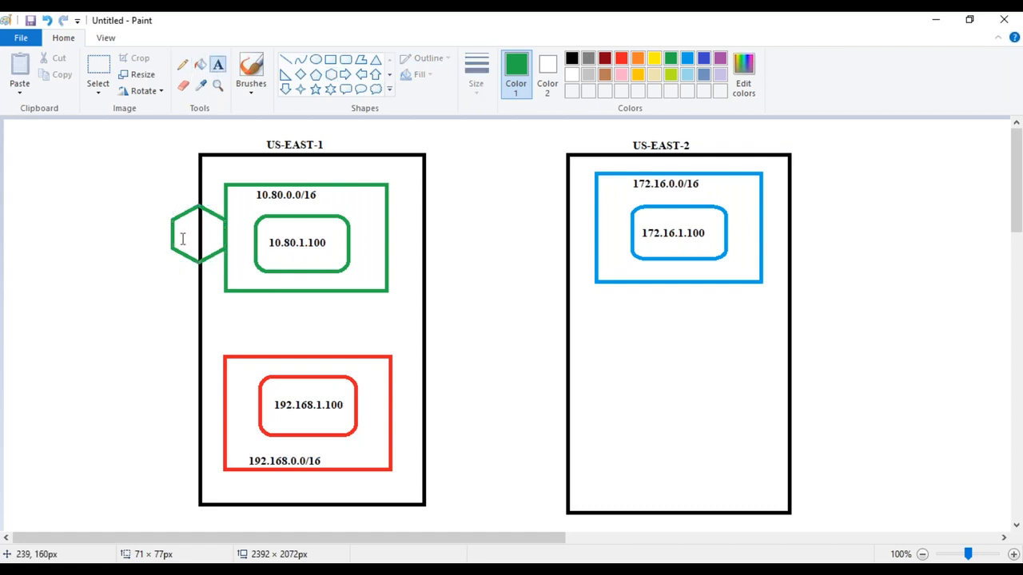
pyautogui.click(179, 226)
pyautogui.write('1')
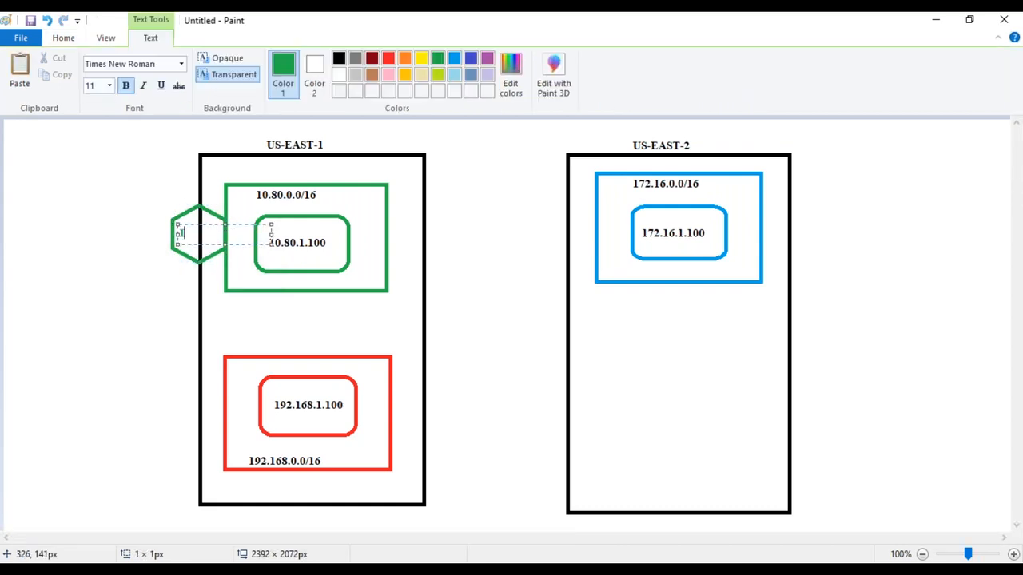
pyautogui.click(72, 383)
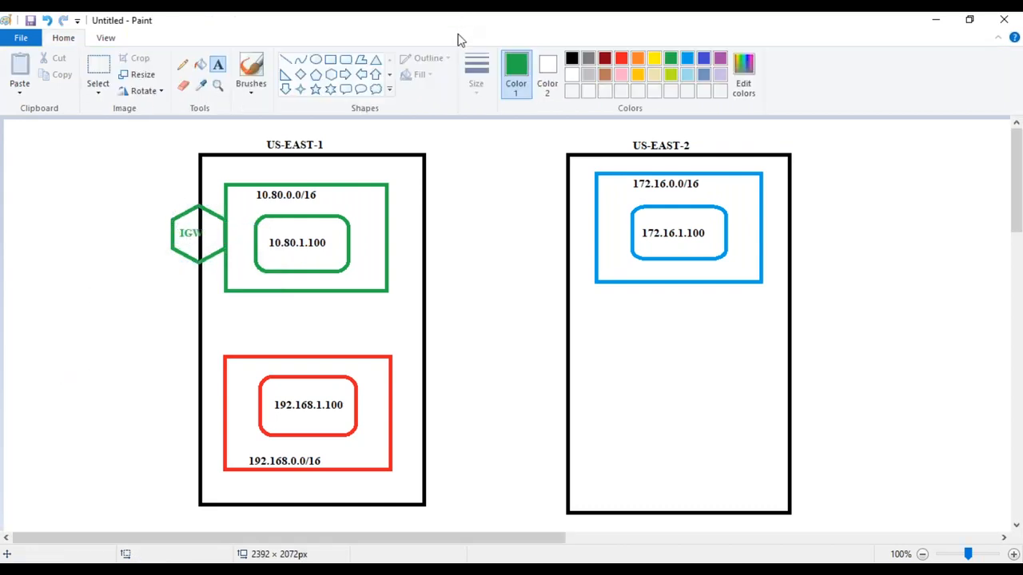
# Draw a red hexagon about 83 × 70 px against the outer edge of the 192.168.0.0/16 VPC, straddling the US-EAST-1 border.
pyautogui.click(330, 74)
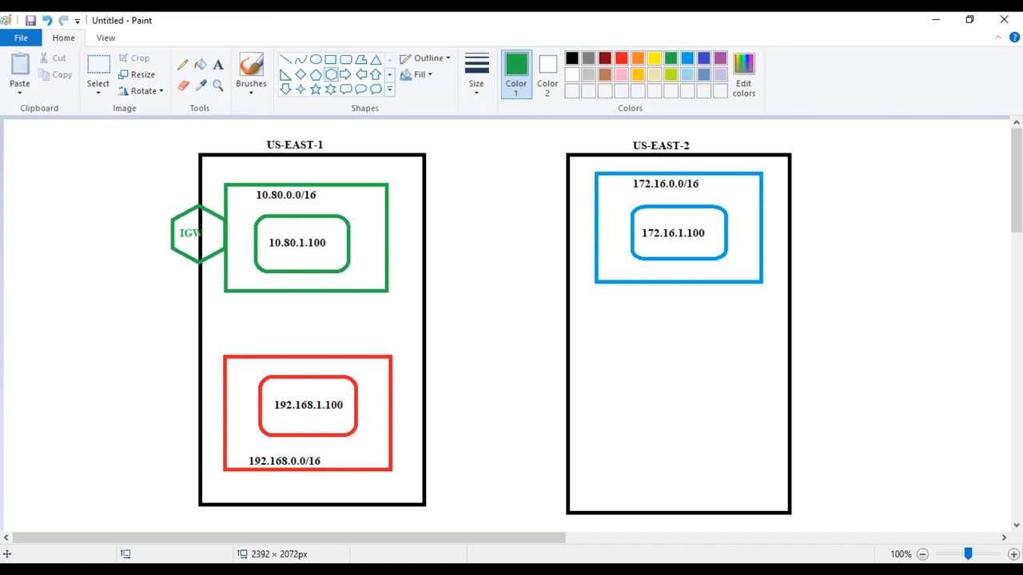
pyautogui.moveTo(160, 392); pyautogui.dragTo(199, 425)
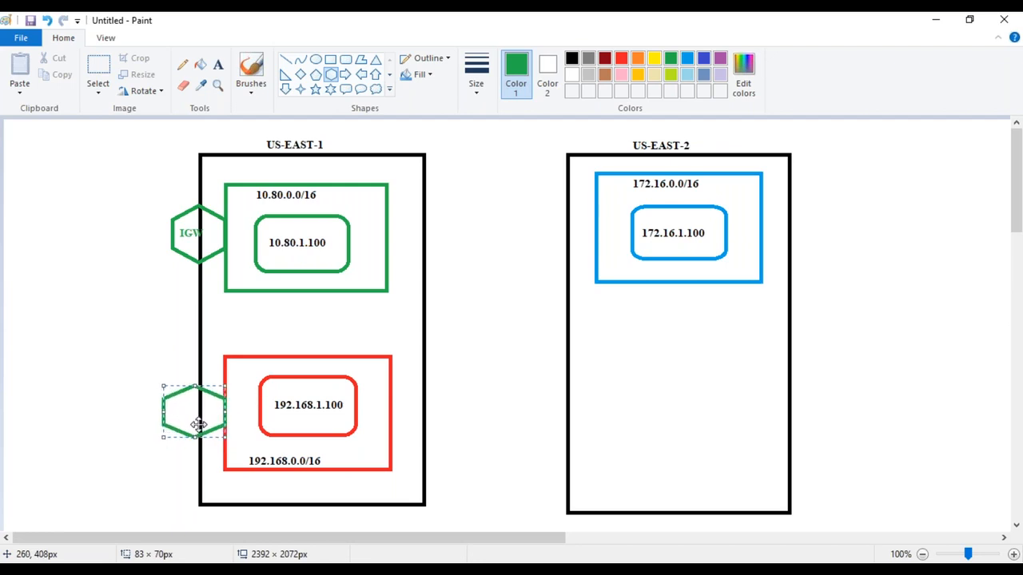
pyautogui.click(622, 58)
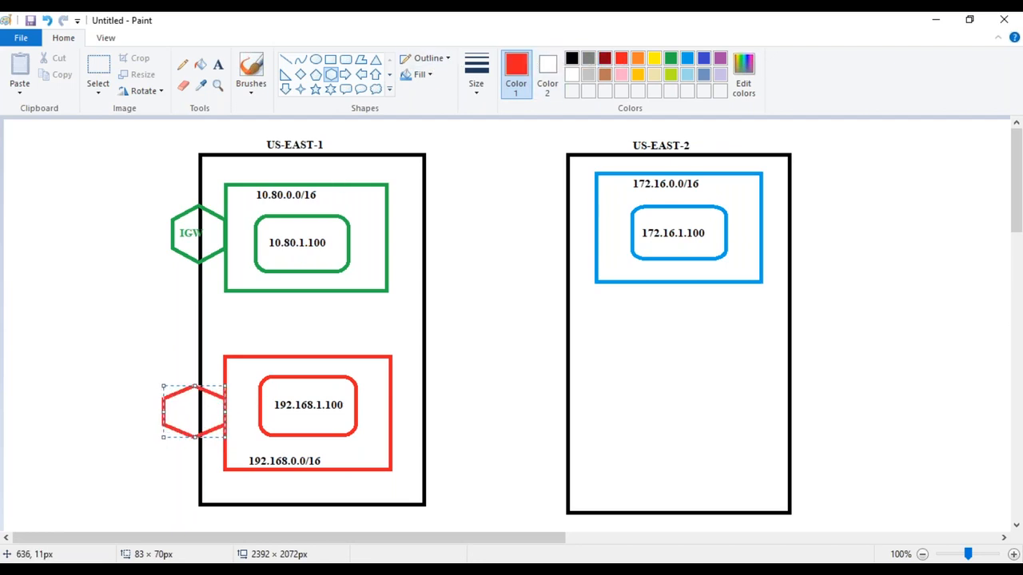
pyautogui.click(41, 327)
# Label the red hexagon beside the 192.168.0.0/16 VPC with the red text IGW.
pyautogui.click(218, 66)
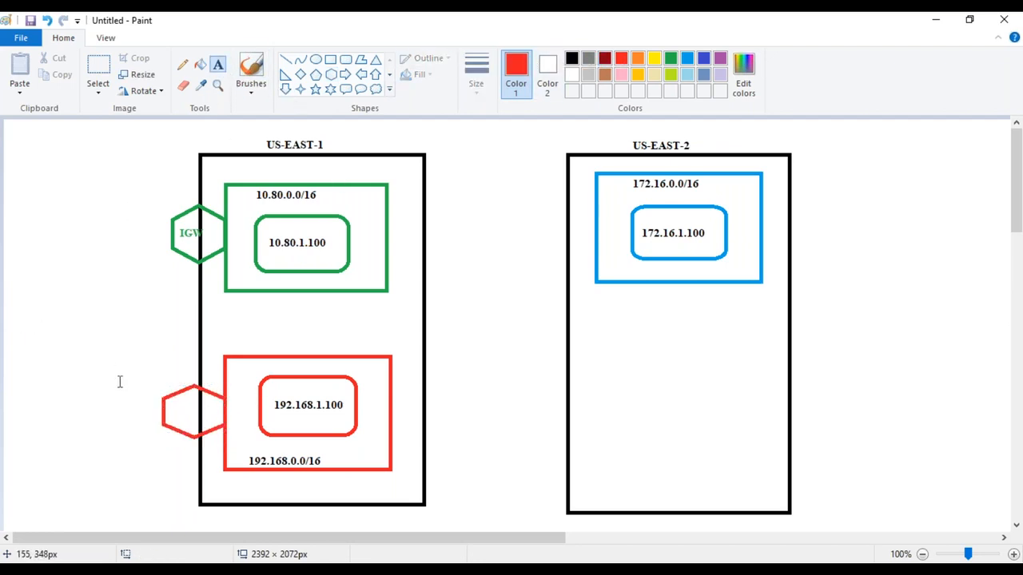
pyautogui.click(169, 414)
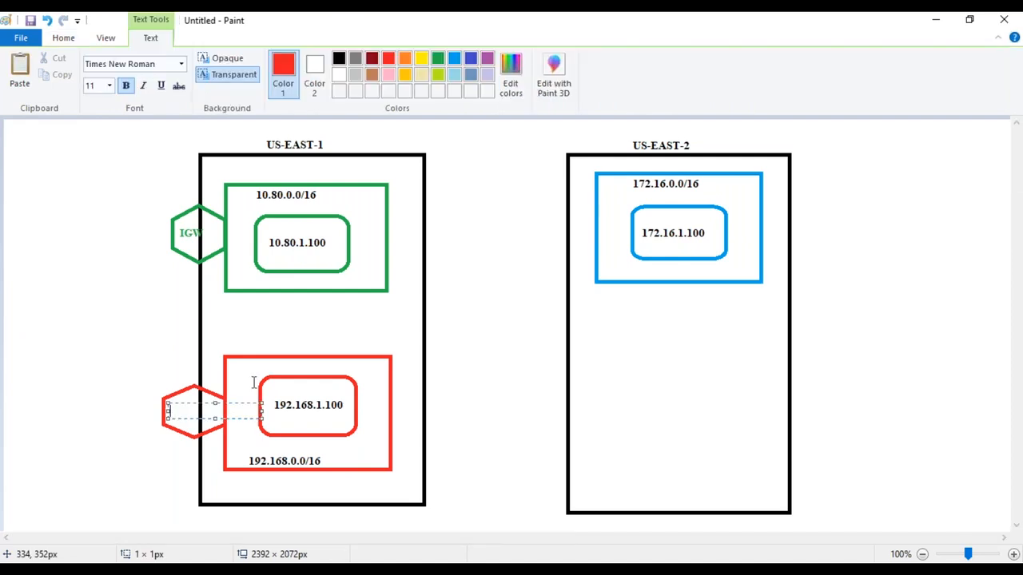
pyautogui.write('IGW')
pyautogui.click(455, 336)
# Draw a blue hexagon about 93 × 77 px against the outer edge of the 172.16.0.0/16 VPC, straddling the US-EAST-2 border.
pyautogui.click(331, 73)
pyautogui.click(686, 59)
pyautogui.moveTo(759, 199)
pyautogui.mouseDown()
pyautogui.moveTo(762, 211)
pyautogui.moveTo(835, 258)
pyautogui.moveTo(806, 232)
pyautogui.mouseUp()
# Label the blue hexagon beside the 172.16.0.0/16 VPC with the blue text IGW and reset the drawing colour to black.
pyautogui.click(219, 64)
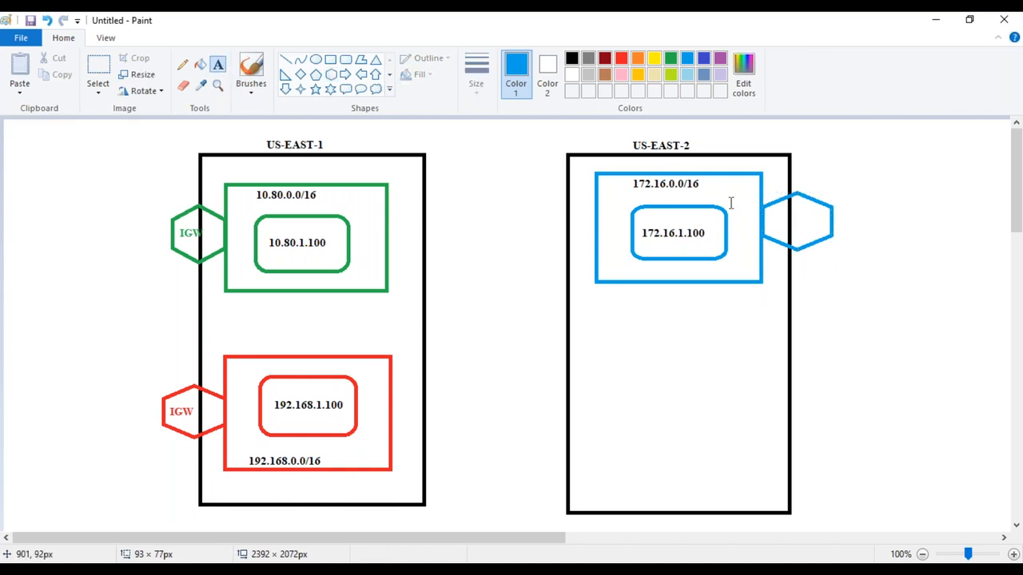
pyautogui.click(797, 221)
pyautogui.write('IGW')
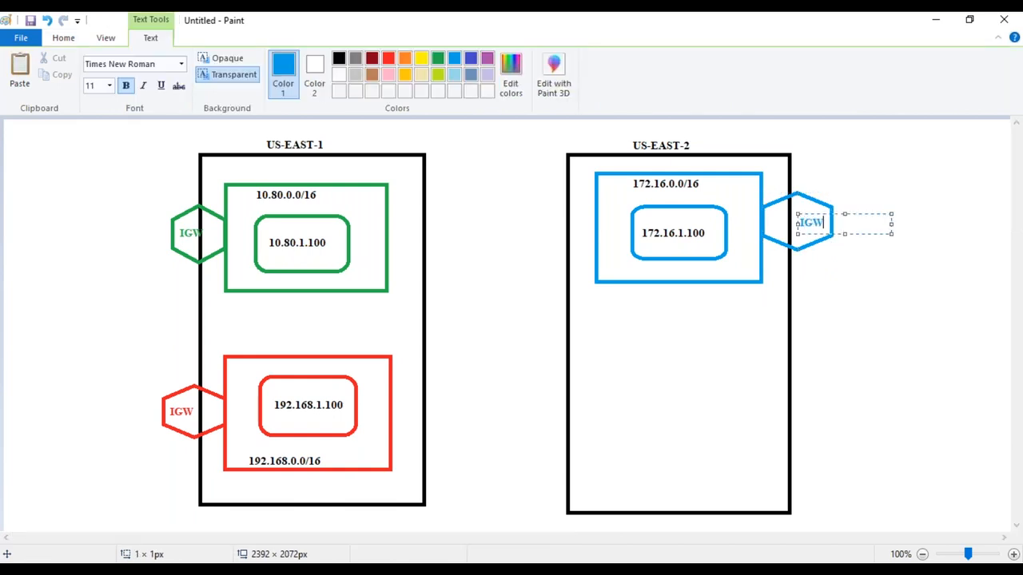
pyautogui.click(856, 352)
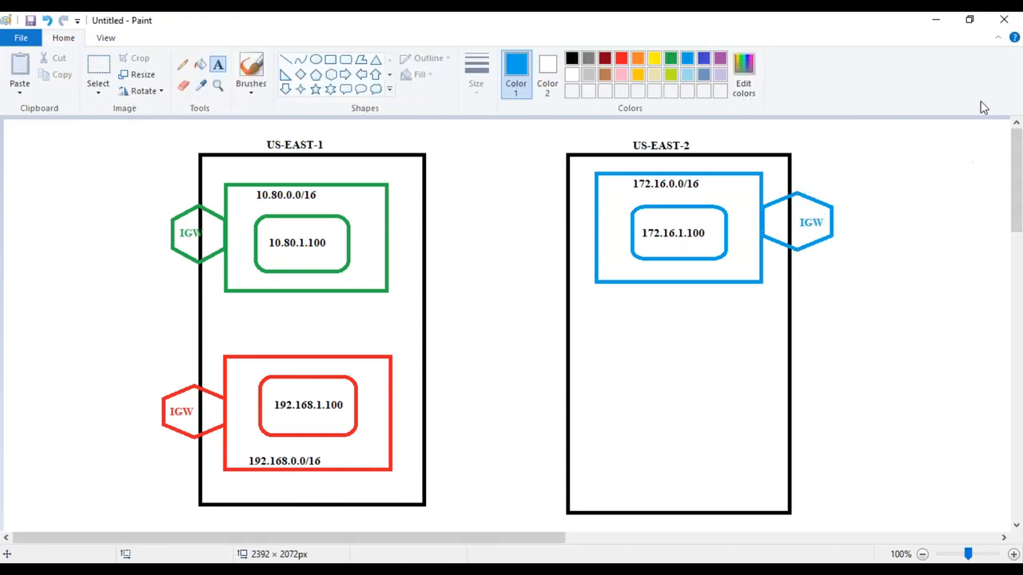
pyautogui.click(572, 59)
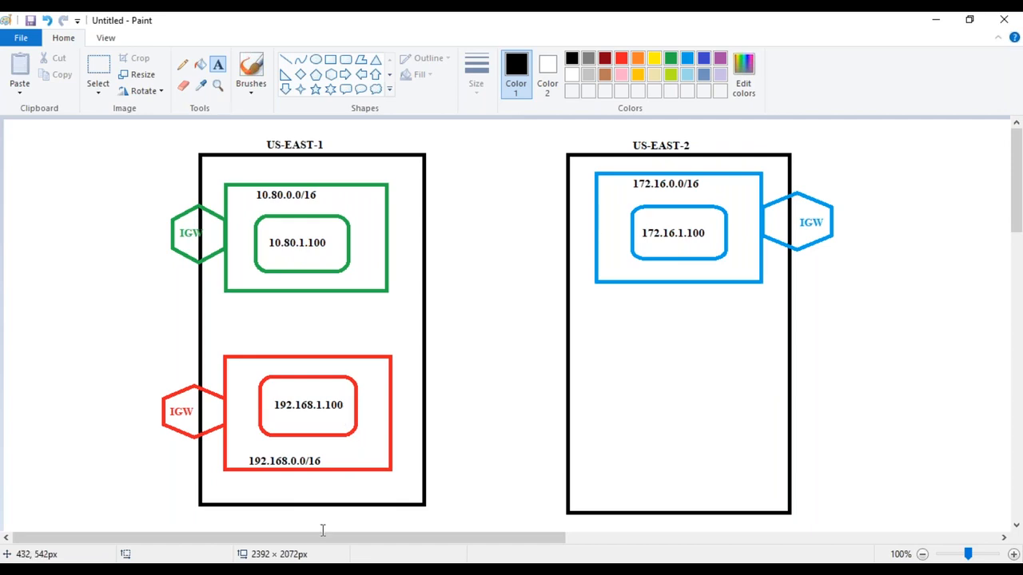
# Switch to the AWS console in Firefox and open the N. Virginia region's VPC peering connections.
pyautogui.click(288, 569)
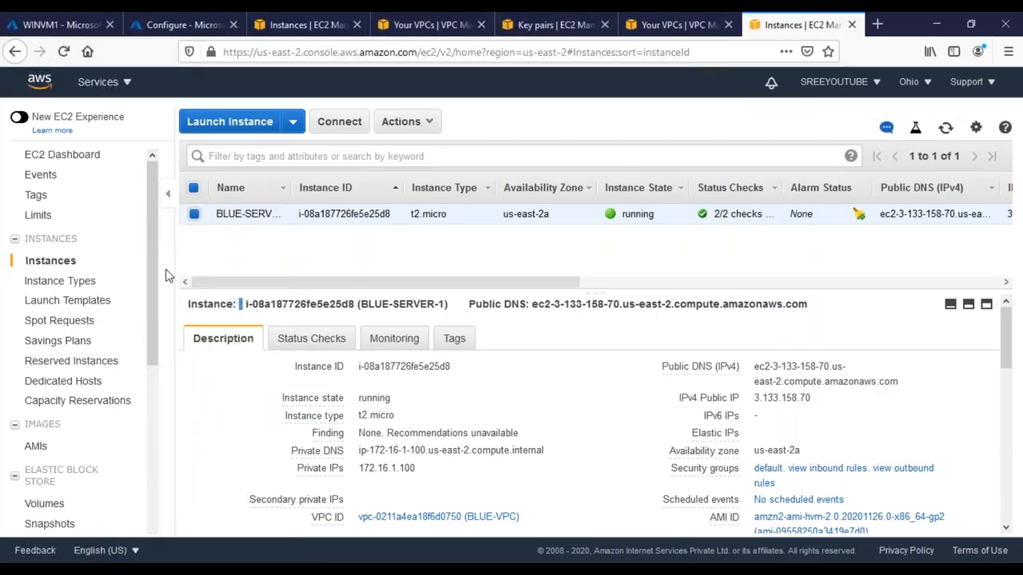
pyautogui.click(385, 28)
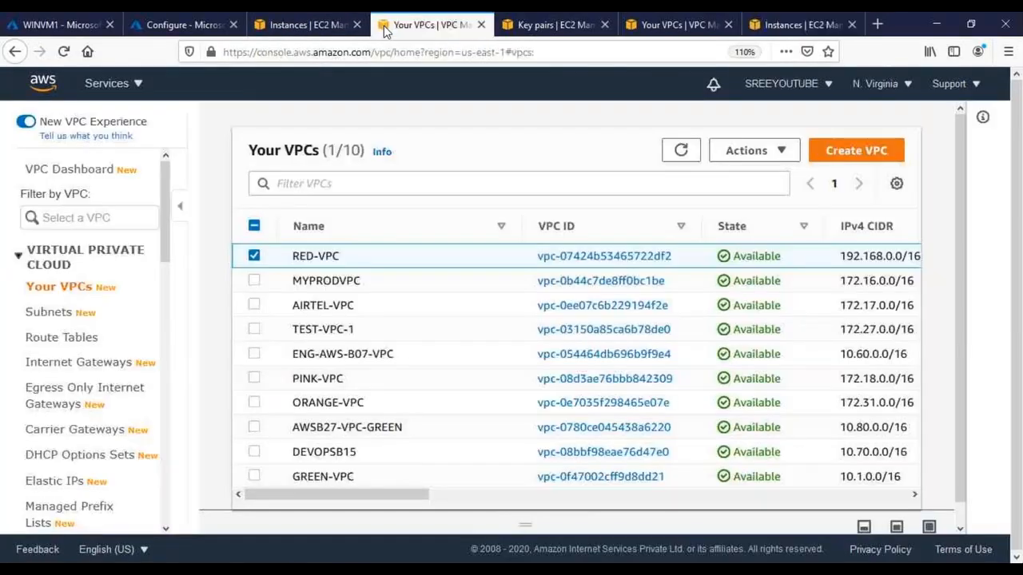
pyautogui.scroll(-2, 64, 320)
pyautogui.scroll(-2, 48, 384)
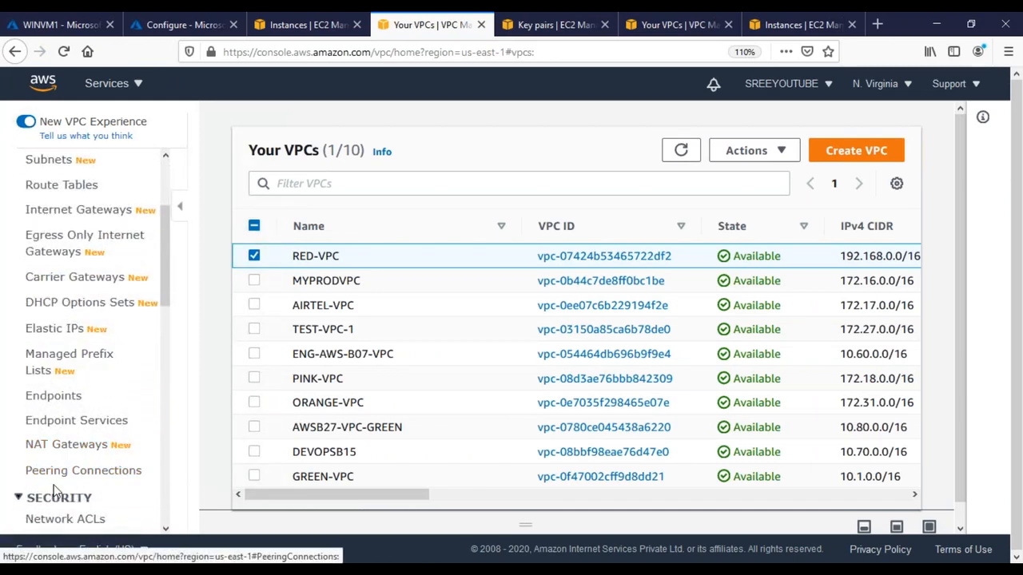
pyautogui.click(84, 471)
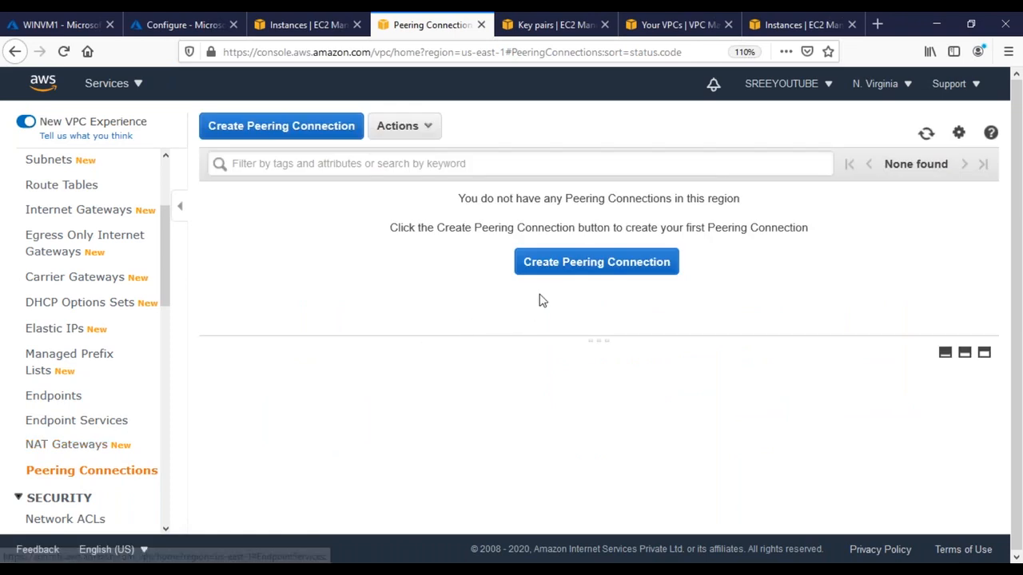
# Begin a peering connection named GREEN-to-RED with AWSB27-VPC-GREEN as the requester VPC and highlight its CIDR.
pyautogui.click(572, 267)
pyautogui.click(285, 207)
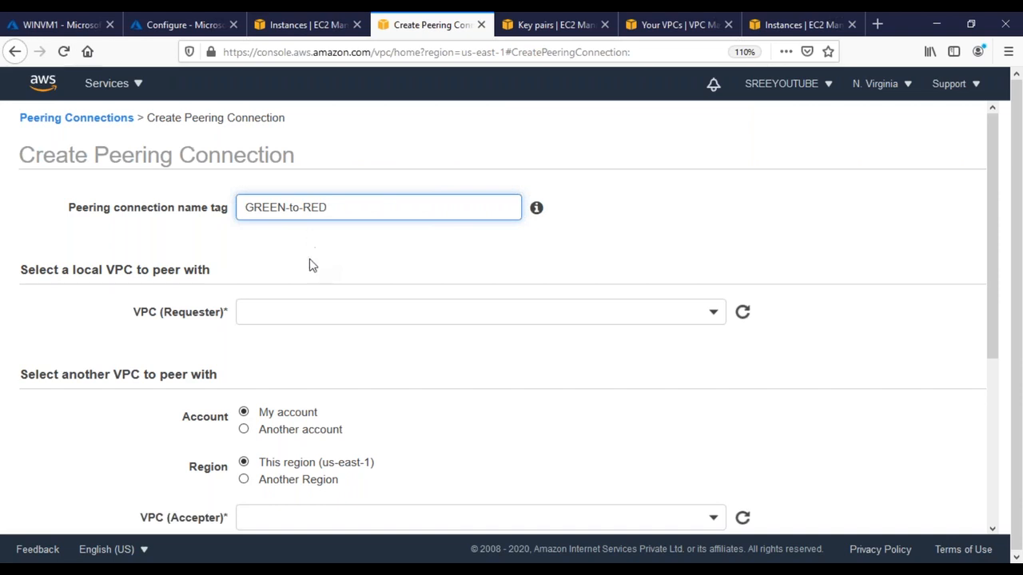
pyautogui.moveTo(338, 211); pyautogui.dragTo(197, 197)
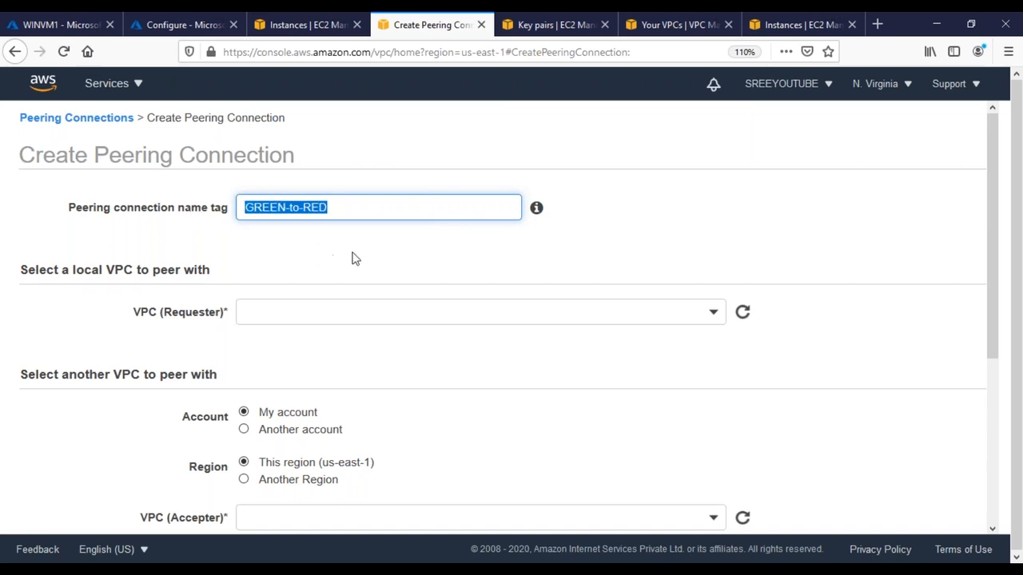
pyautogui.click(334, 310)
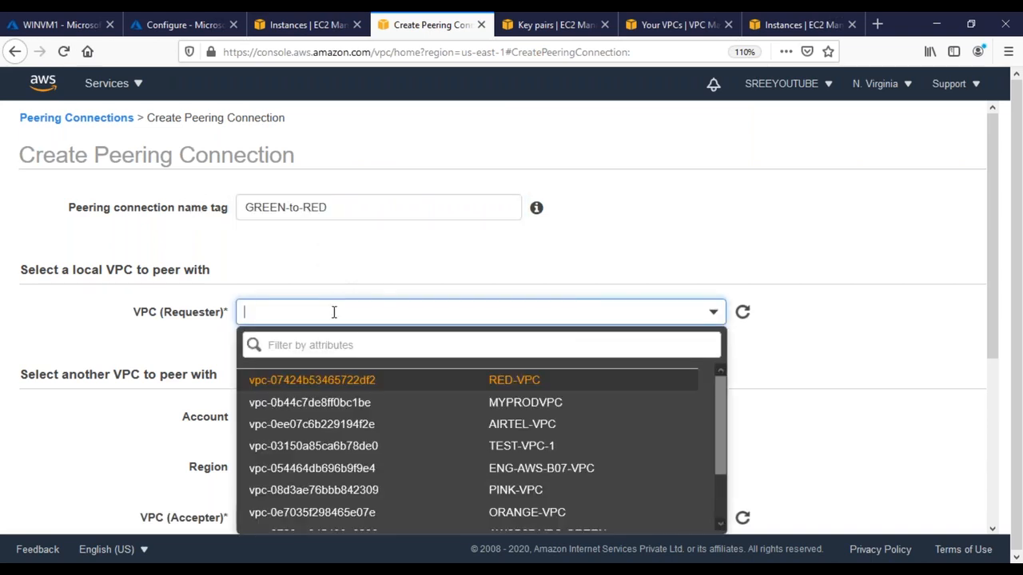
pyautogui.scroll(-2, 336, 421)
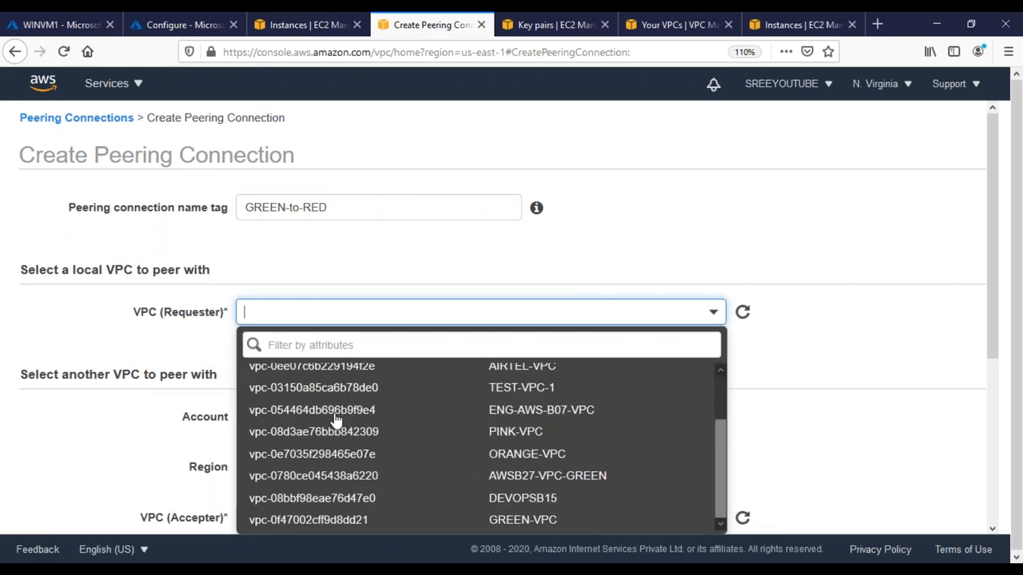
pyautogui.click(591, 477)
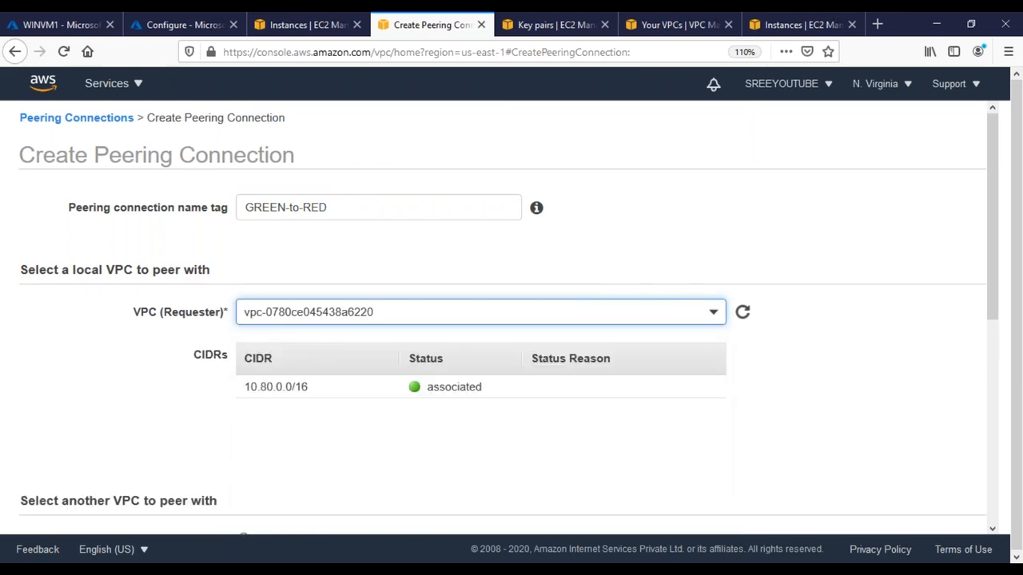
pyautogui.moveTo(309, 388); pyautogui.dragTo(249, 389)
pyautogui.scroll(-3, 249, 389)
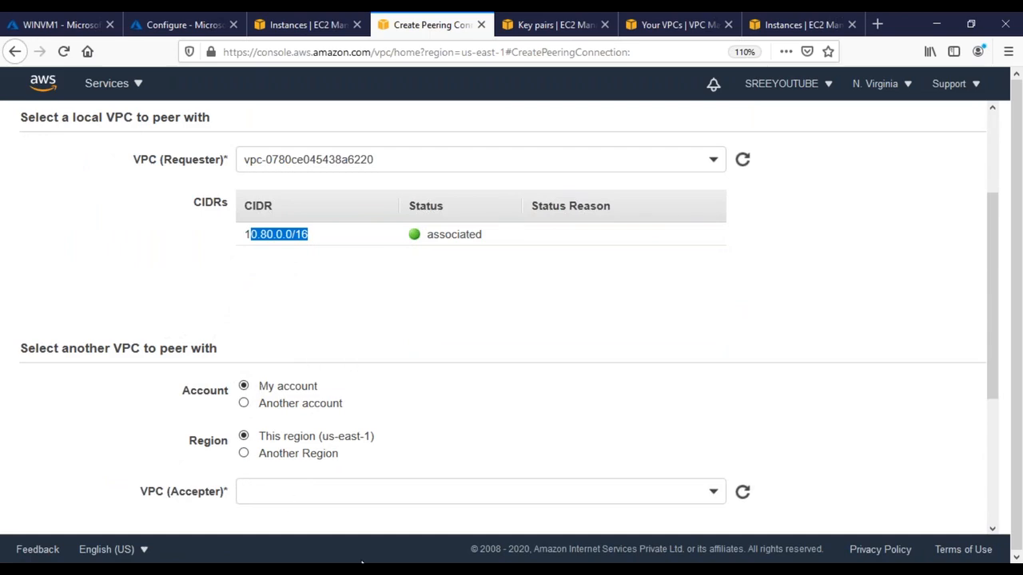
# Highlight the IP address overlapping rule in the Notepad VPC peering notes and return to the peering form in Firefox.
pyautogui.moveTo(368, 563)
pyautogui.click(407, 511)
pyautogui.moveTo(427, 93); pyautogui.dragTo(213, 78)
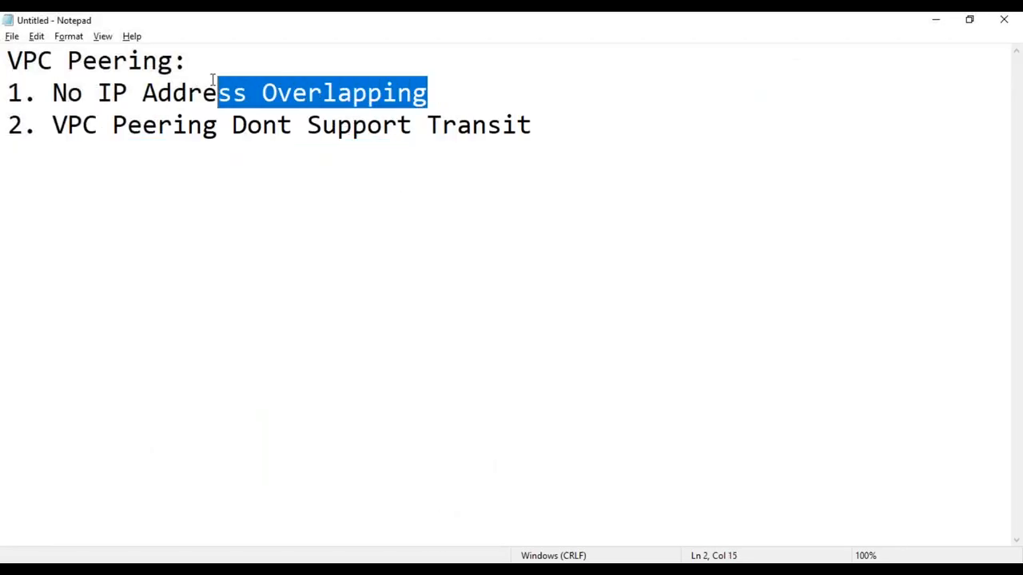
pyautogui.hotkey('alt', 'Tab')
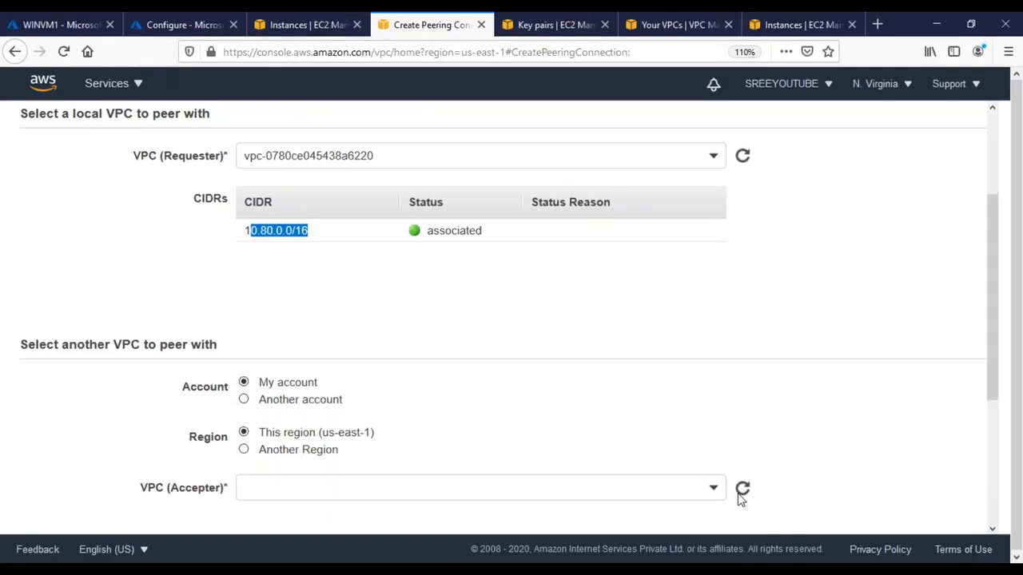
# Cancel the unfinished peering connection and open the list of VPCs in N. Virginia.
pyautogui.scroll(-5, 742, 496)
pyautogui.click(777, 513)
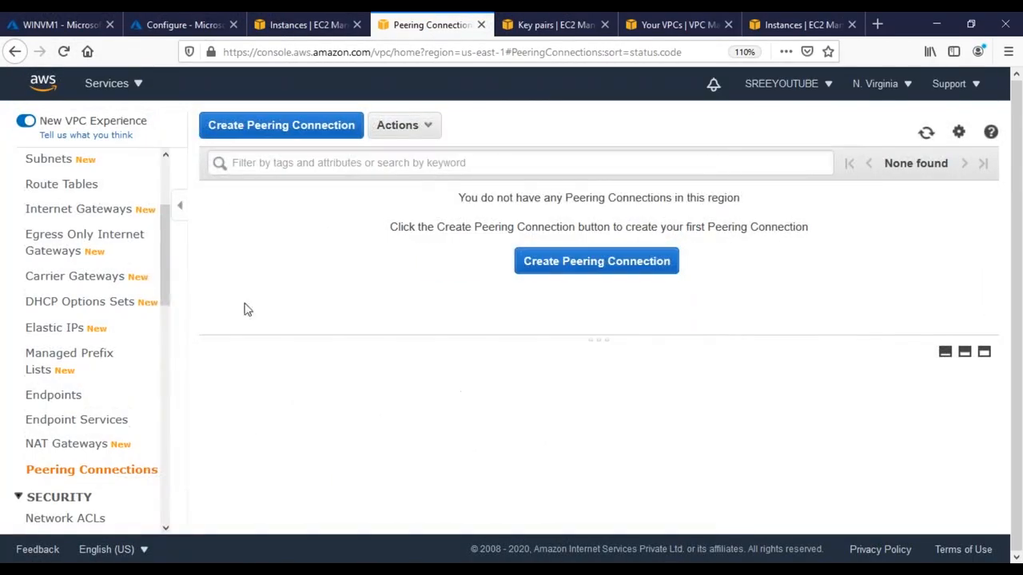
pyautogui.scroll(3, 72, 208)
pyautogui.click(56, 285)
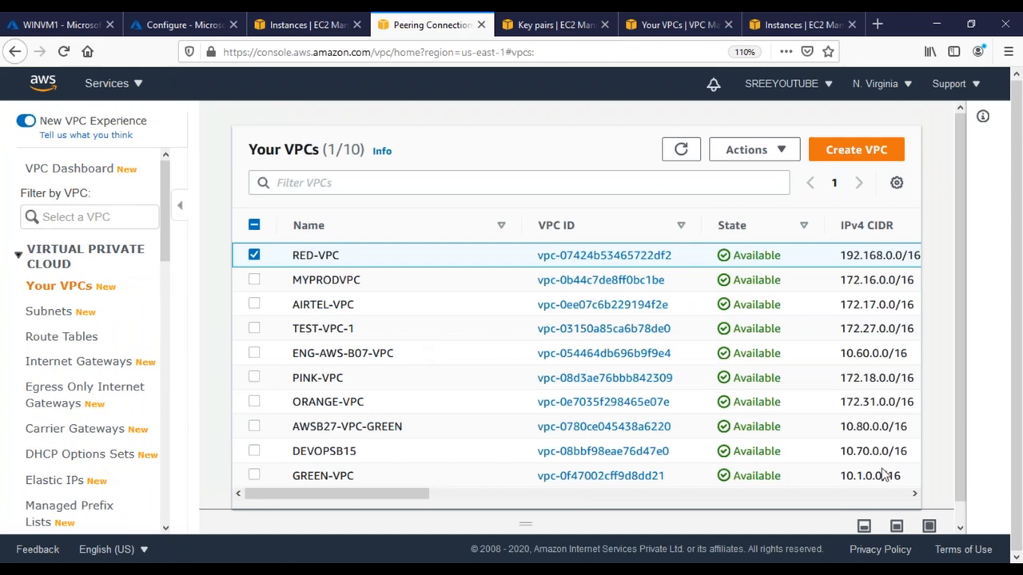
# Highlight the IPv4 CIDRs of GREEN-VPC and DEVOPSB15 in turn in the VPC list.
pyautogui.moveTo(884, 476); pyautogui.dragTo(852, 480)
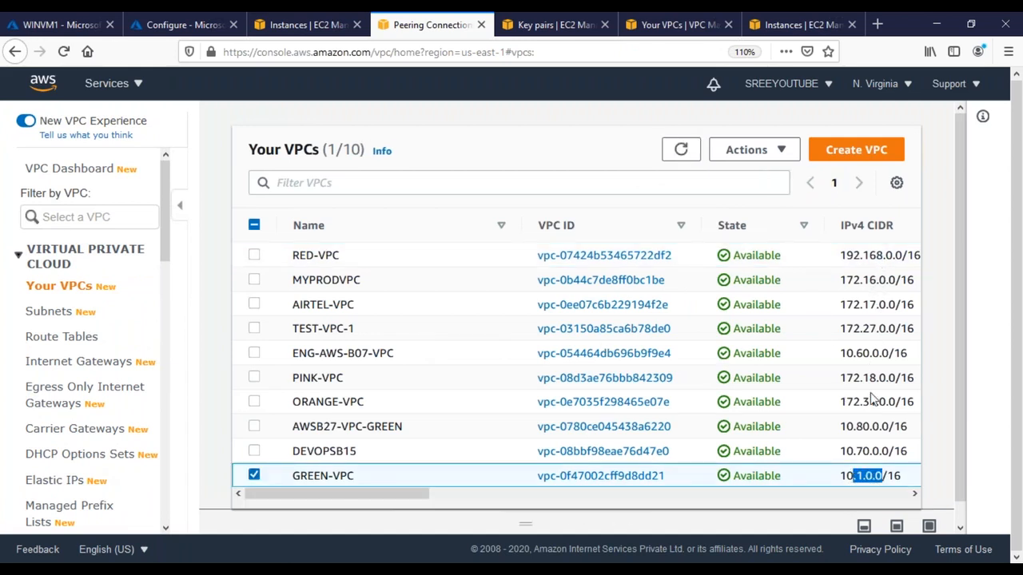
pyautogui.moveTo(878, 452); pyautogui.dragTo(840, 454)
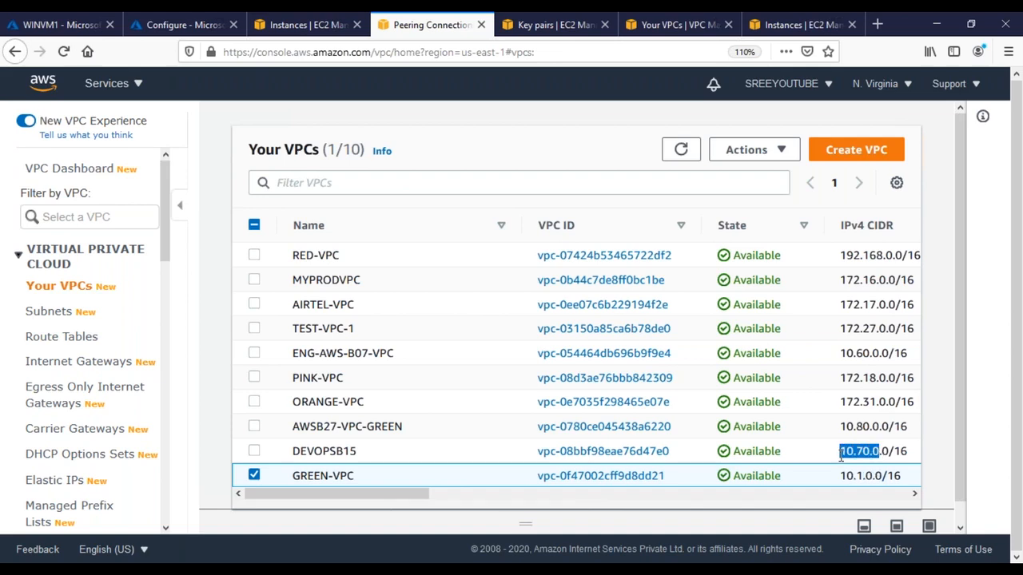
pyautogui.click(828, 441)
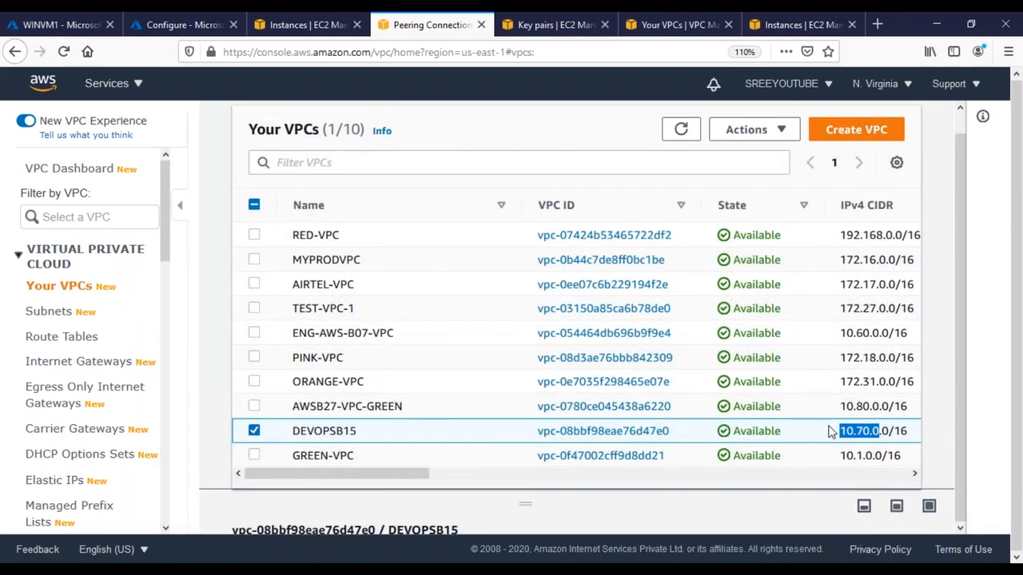
pyautogui.moveTo(413, 477); pyautogui.dragTo(239, 477)
# Create a VPC named TESTVPC001 with the IPv4 CIDR block 10.80.0.0/16.
pyautogui.click(855, 138)
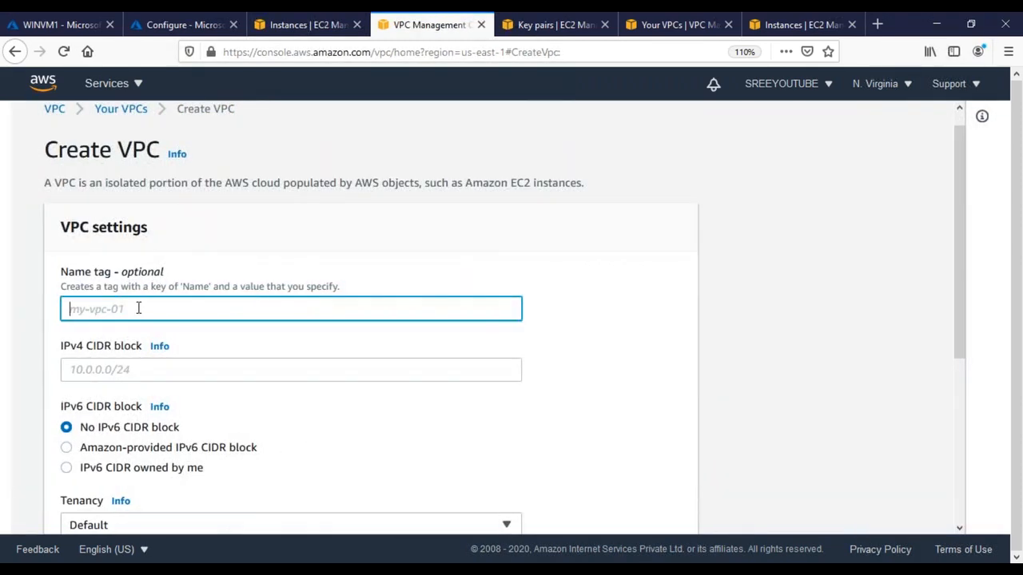
pyautogui.write('TEST')
pyautogui.press('Tab')
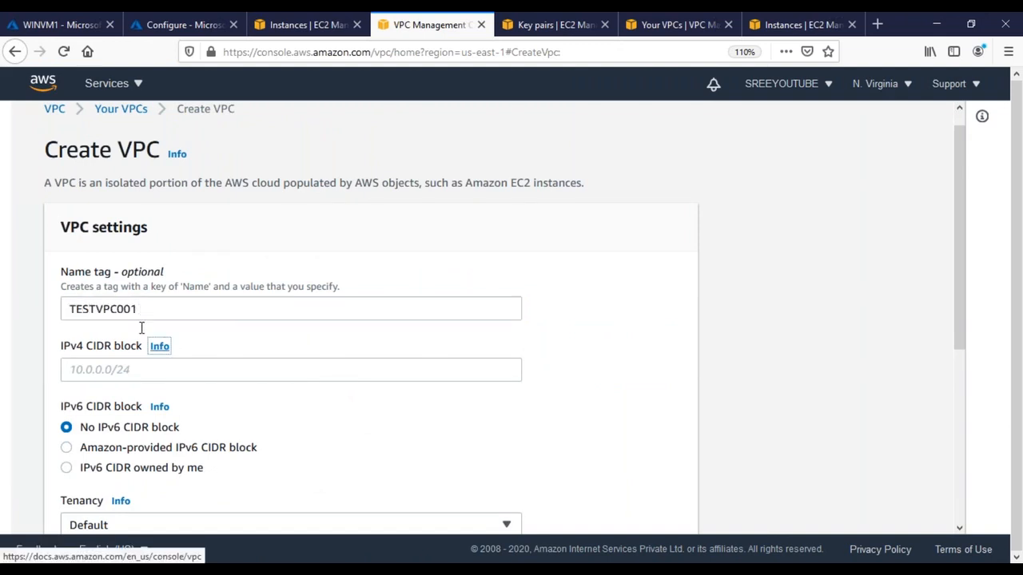
pyautogui.click(129, 370)
pyautogui.write('10.80.0.0/1')
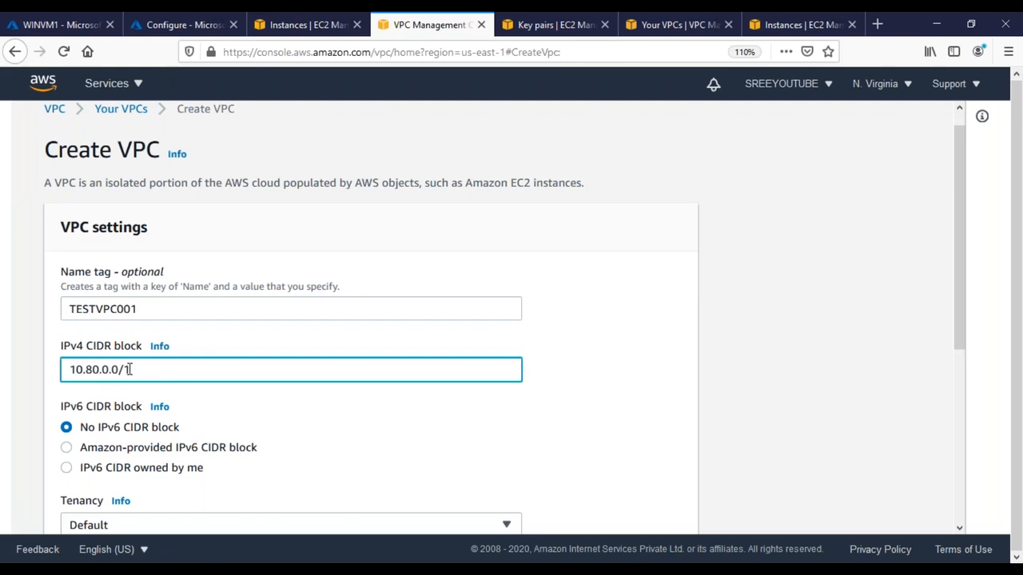
pyautogui.write('6')
pyautogui.scroll(-5, 559, 399)
pyautogui.click(648, 504)
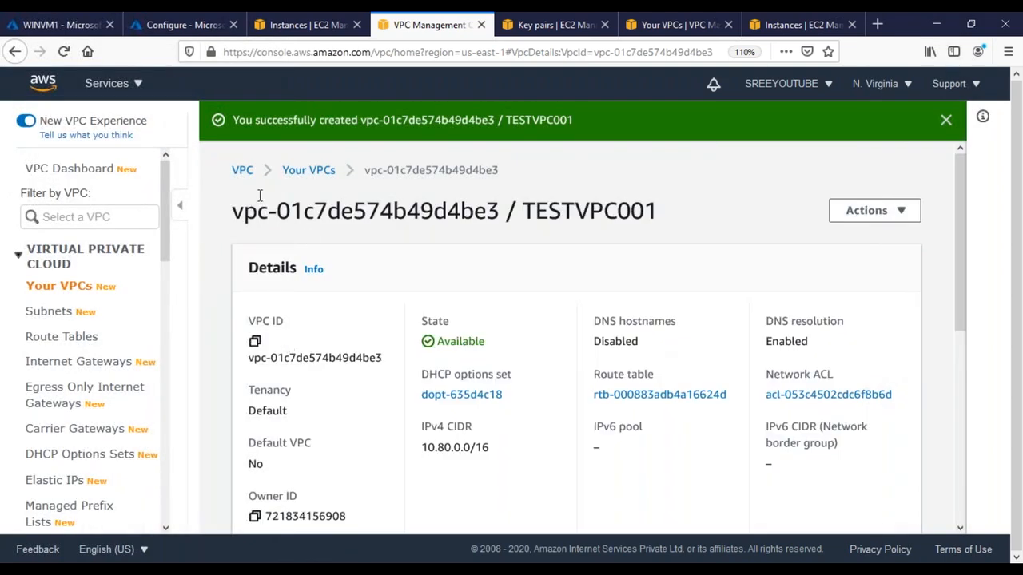
# Return to the VPC peering connections and start a new one with the name tag adas.
pyautogui.click(310, 170)
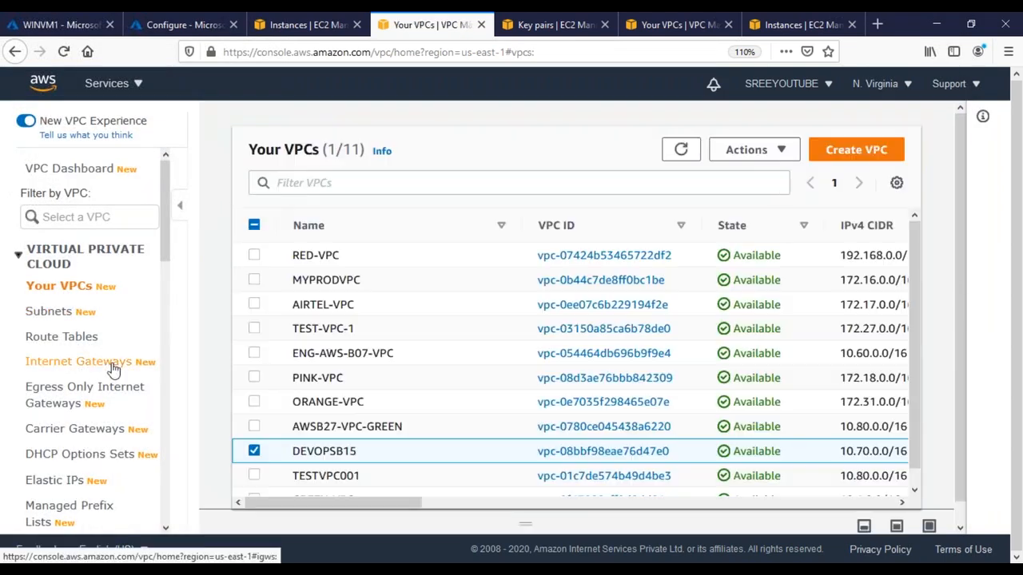
pyautogui.scroll(-4, 114, 375)
pyautogui.click(91, 317)
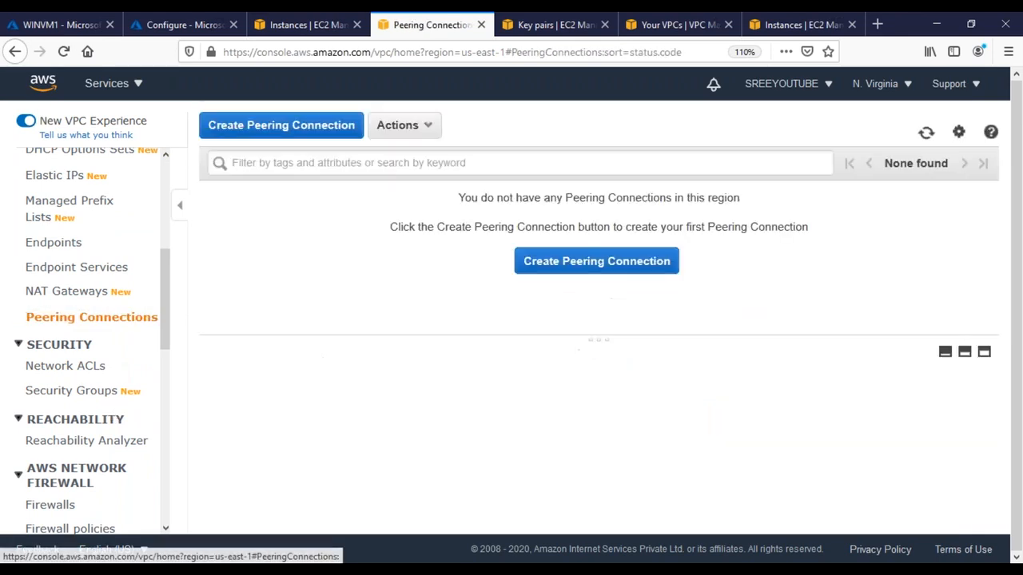
pyautogui.click(533, 265)
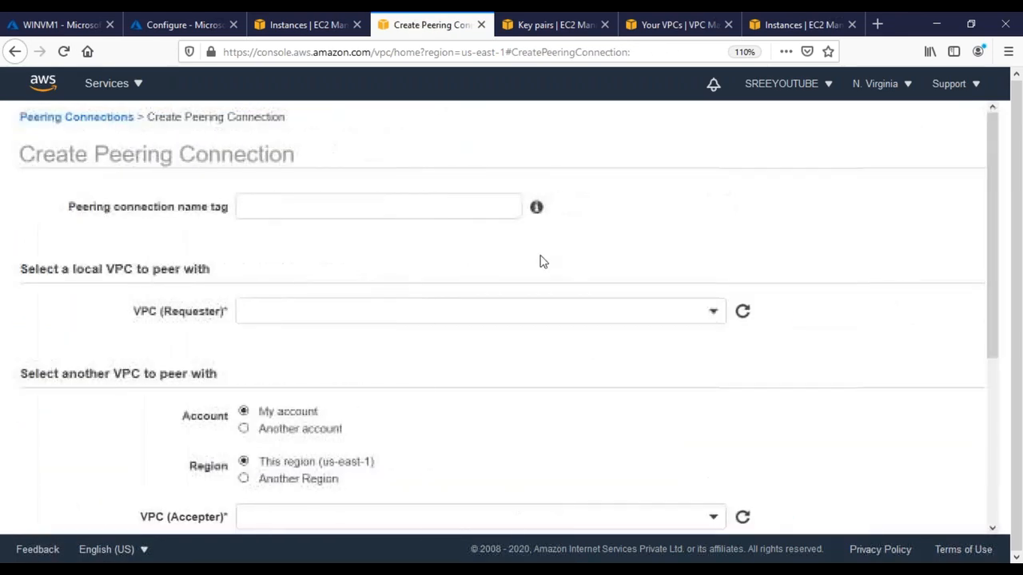
pyautogui.click(379, 210)
pyautogui.write('adas')
# Choose AWSB27-VPC-GREEN as the requester VPC for the adas peering connection.
pyautogui.click(360, 311)
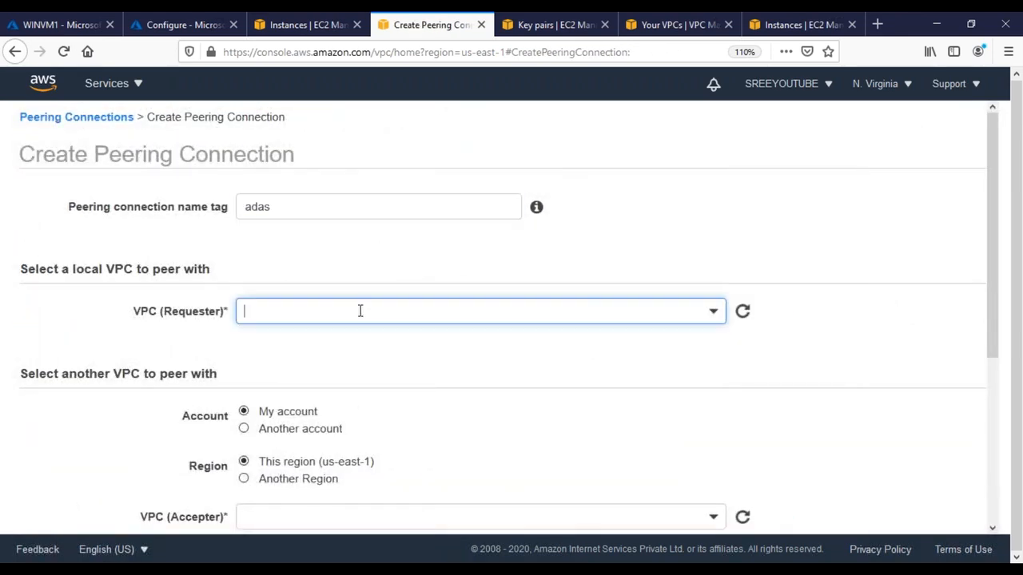
pyautogui.moveTo(324, 474)
pyautogui.mouseDown()
pyautogui.moveTo(321, 492)
pyautogui.moveTo(342, 467)
pyautogui.mouseUp()
pyautogui.scroll(-1, 320, 512)
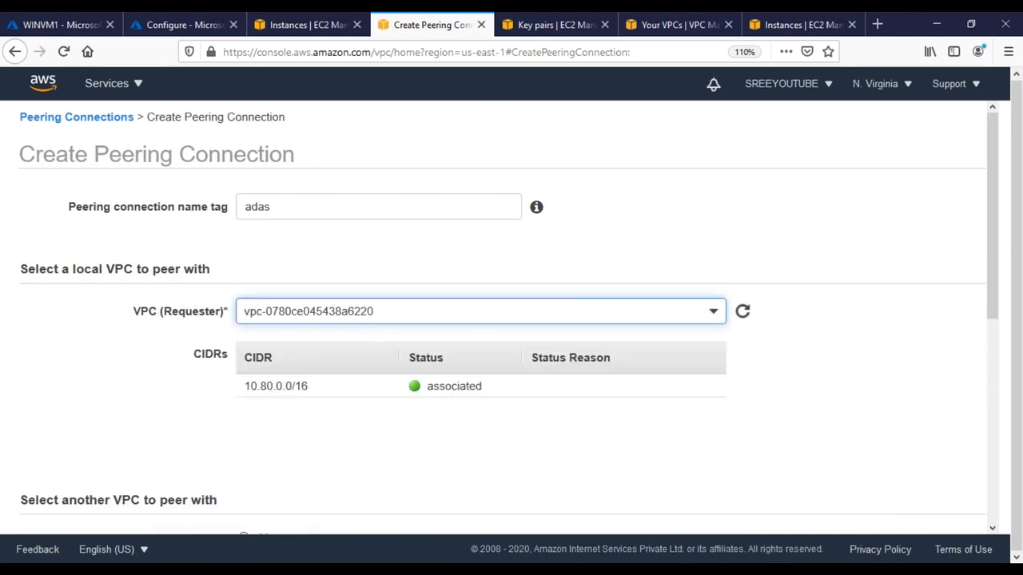
pyautogui.scroll(-4, 298, 434)
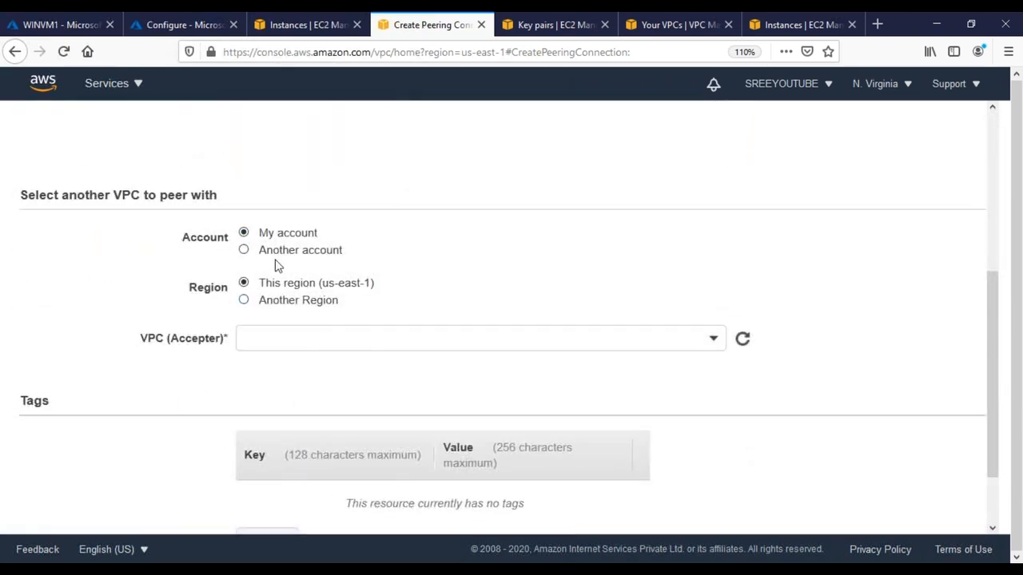
# Choose TESTVPC001 as the accepter VPC for the adas peering connection and check the CIDRs of both VPCs.
pyautogui.click(499, 343)
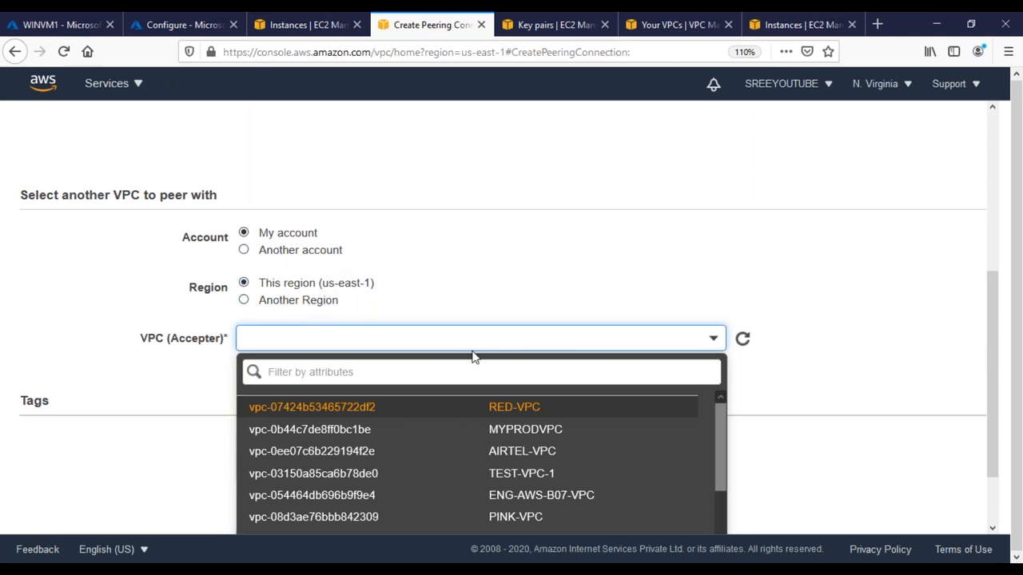
pyautogui.scroll(-1, 540, 435)
pyautogui.scroll(-2, 539, 456)
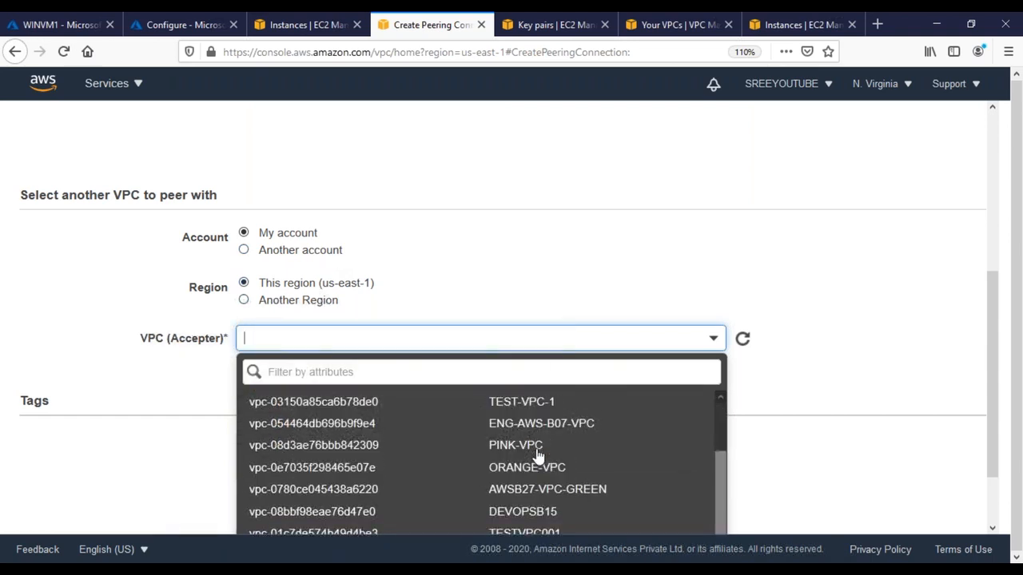
pyautogui.scroll(2, 539, 455)
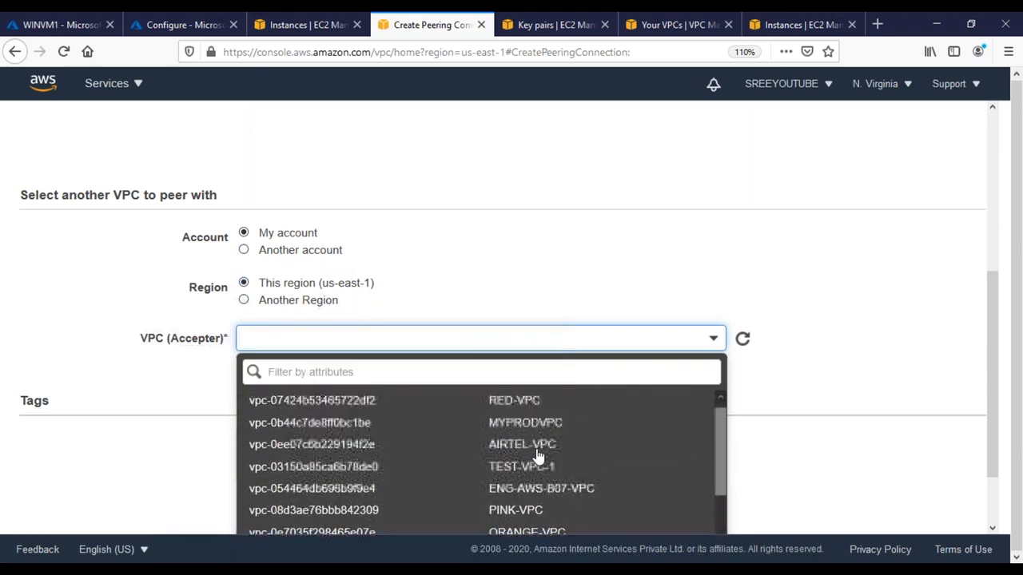
pyautogui.scroll(-3, 537, 455)
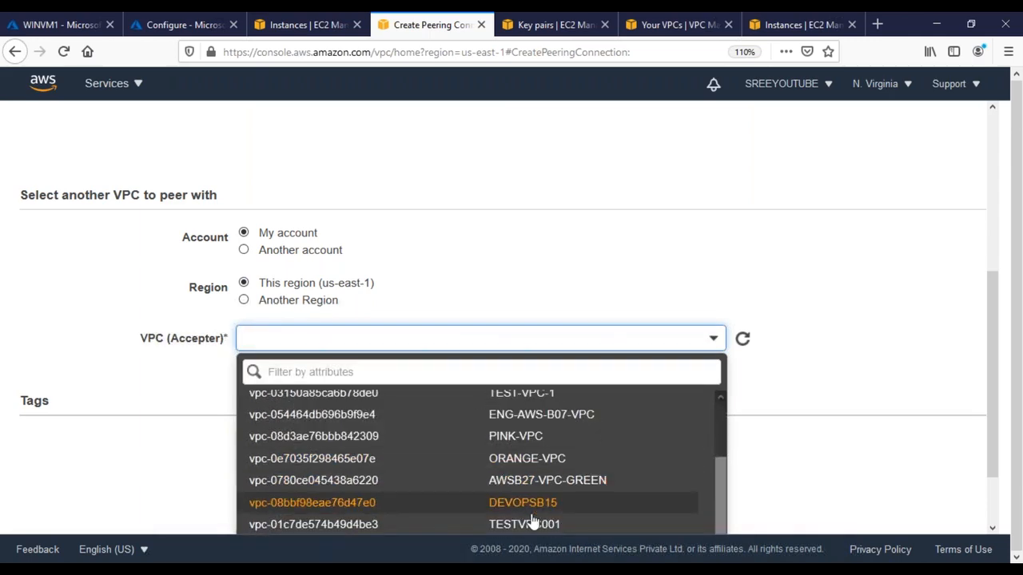
pyautogui.click(535, 523)
pyautogui.scroll(4, 400, 418)
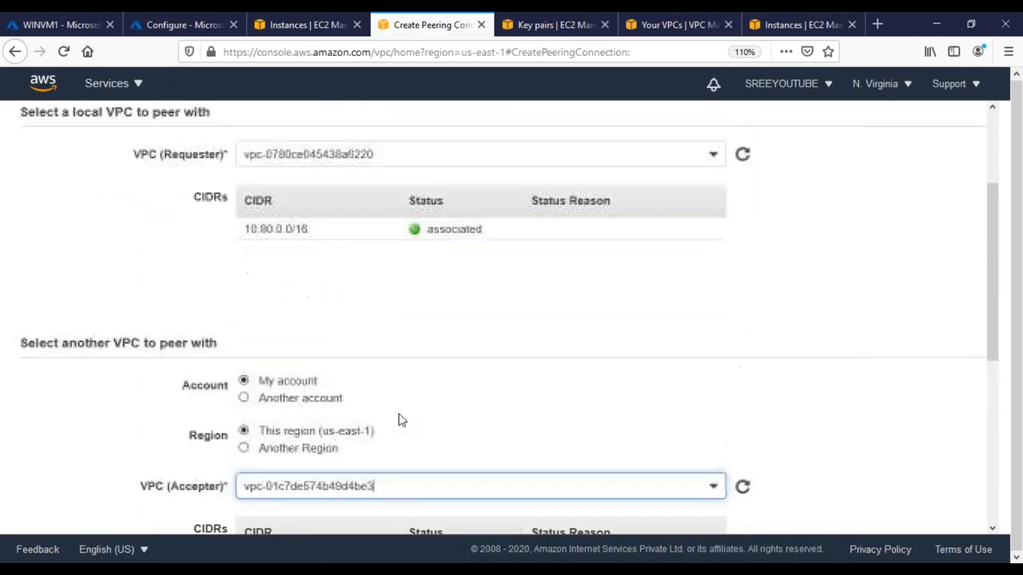
pyautogui.scroll(-7, 401, 421)
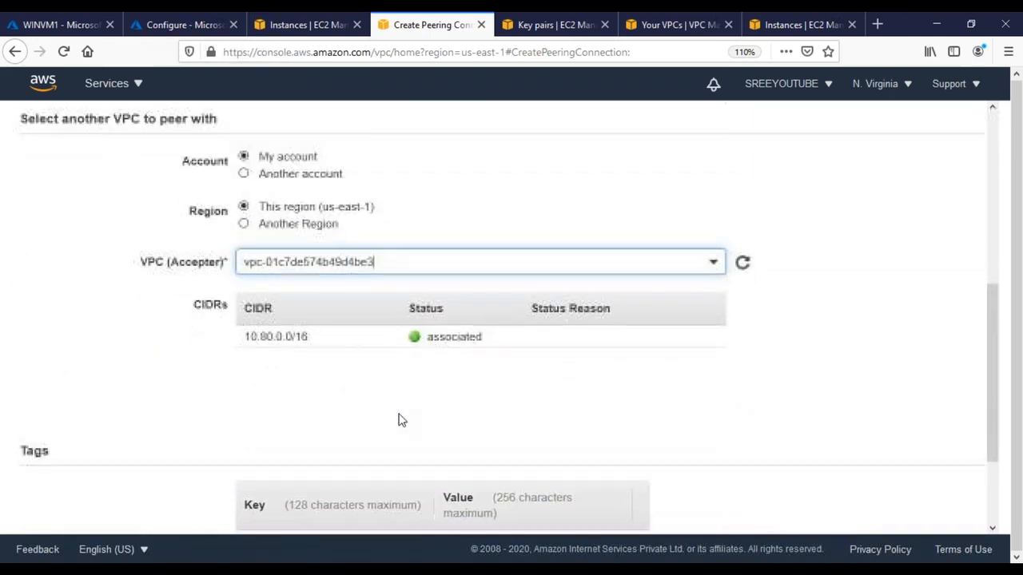
# Try to create the adas peering connection, highlighting parts of the response text before cancelling the form.
pyautogui.click(867, 511)
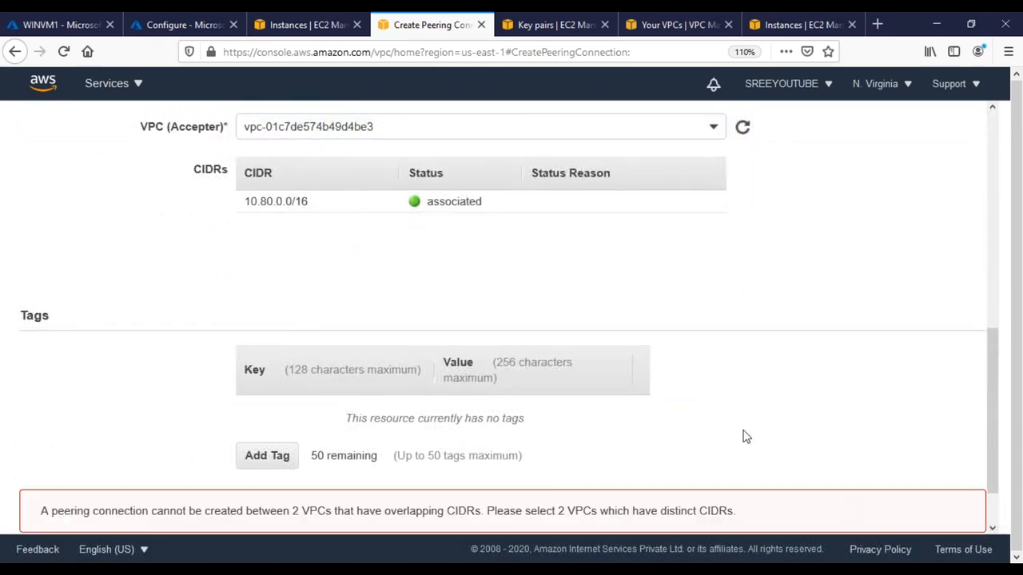
pyautogui.scroll(-2, 635, 399)
pyautogui.moveTo(46, 441); pyautogui.dragTo(327, 444)
pyautogui.moveTo(541, 444); pyautogui.dragTo(749, 475)
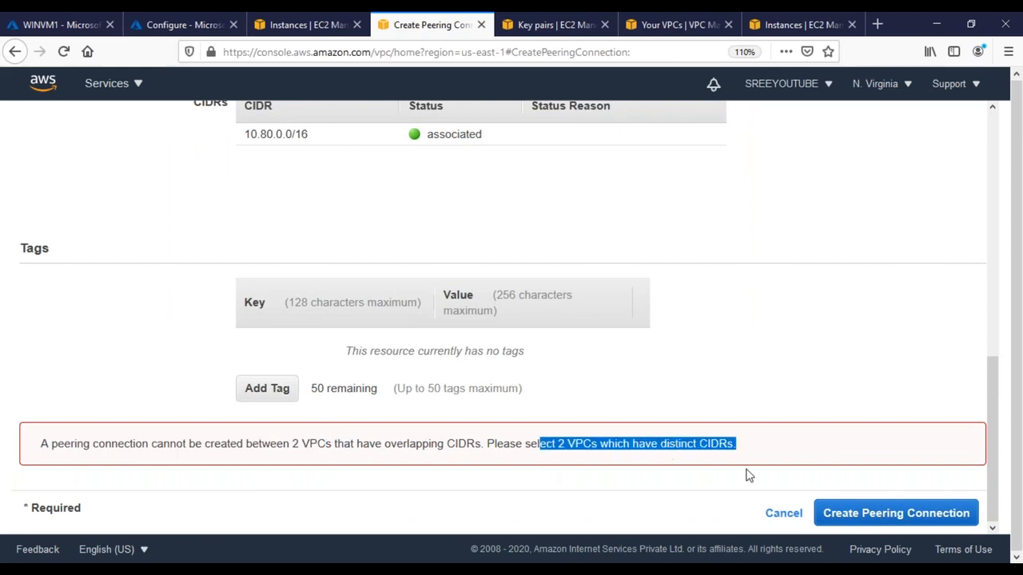
pyautogui.click(788, 515)
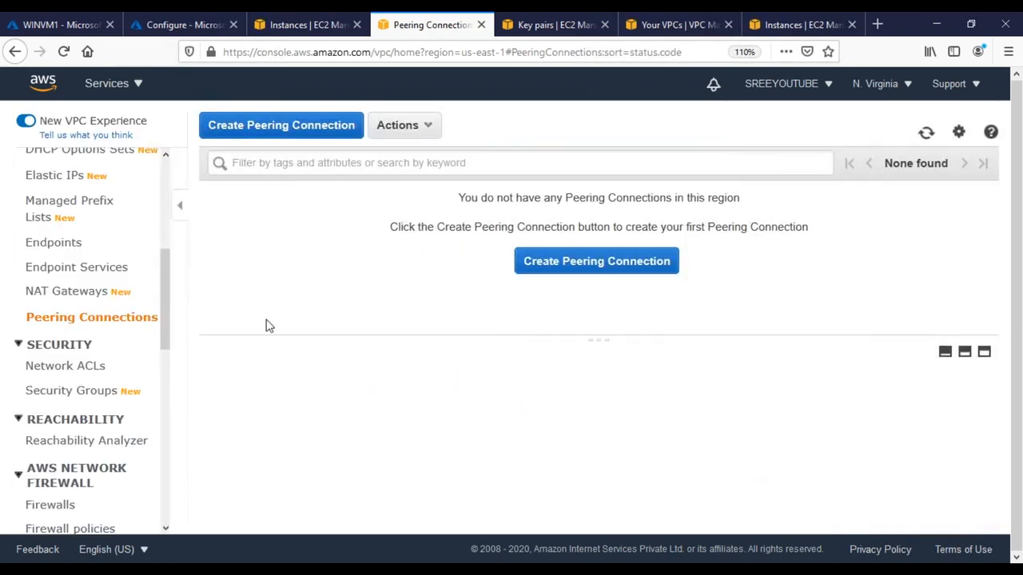
# Open the details of TESTVPC001 from the VPC list and highlight its IPv4 CIDR.
pyautogui.scroll(7, 56, 287)
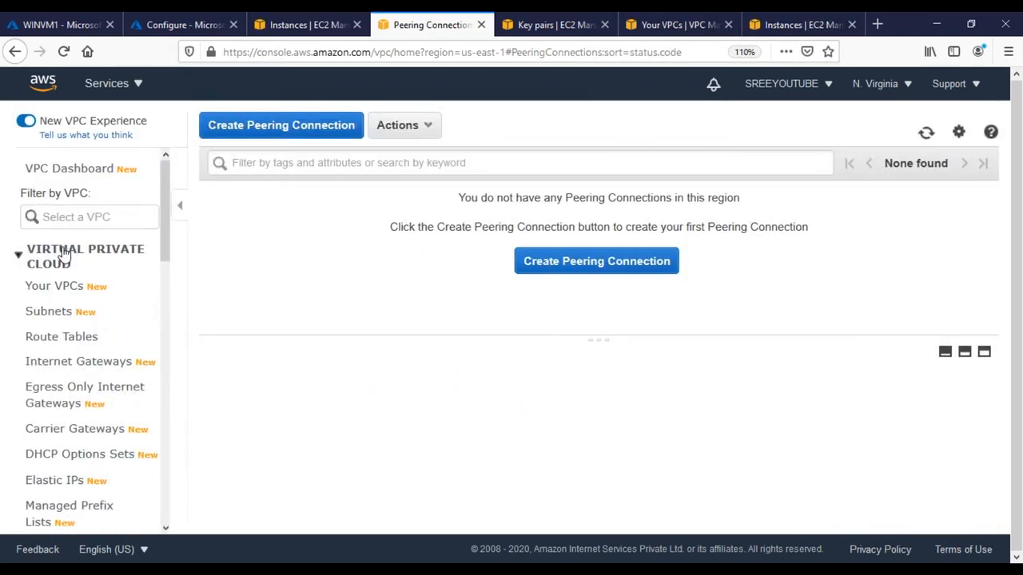
pyautogui.click(57, 287)
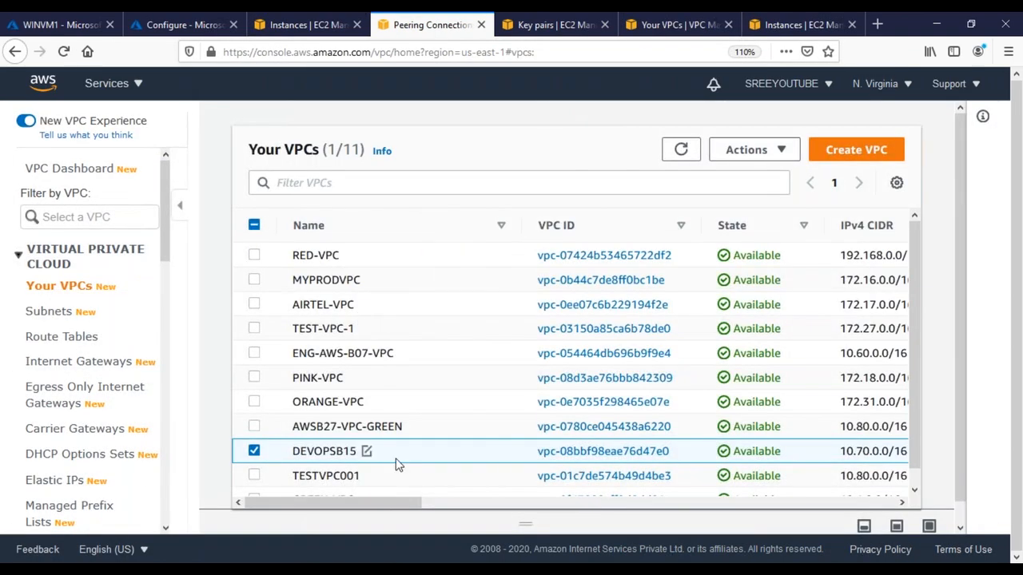
pyautogui.click(569, 477)
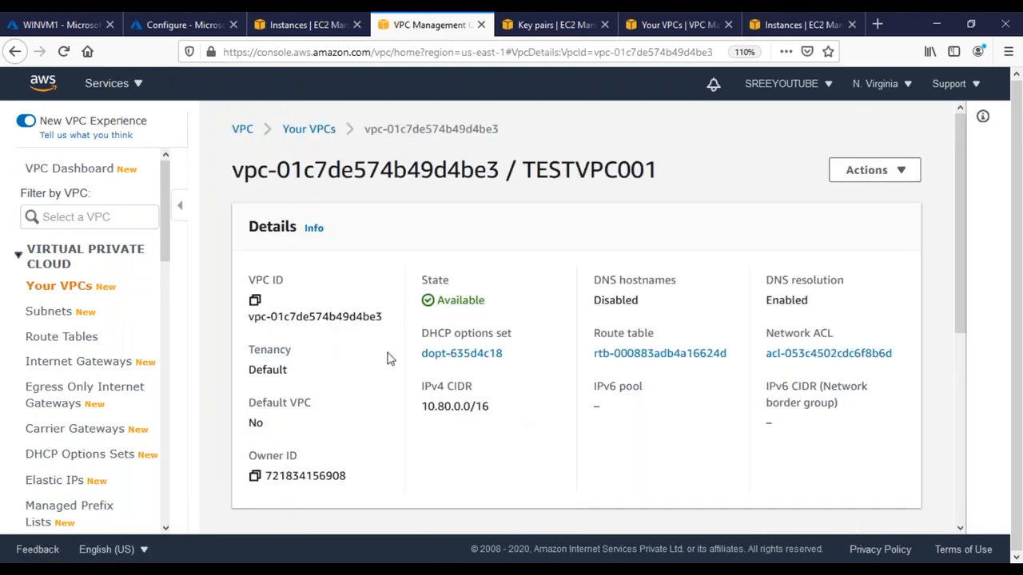
pyautogui.moveTo(502, 407); pyautogui.dragTo(428, 408)
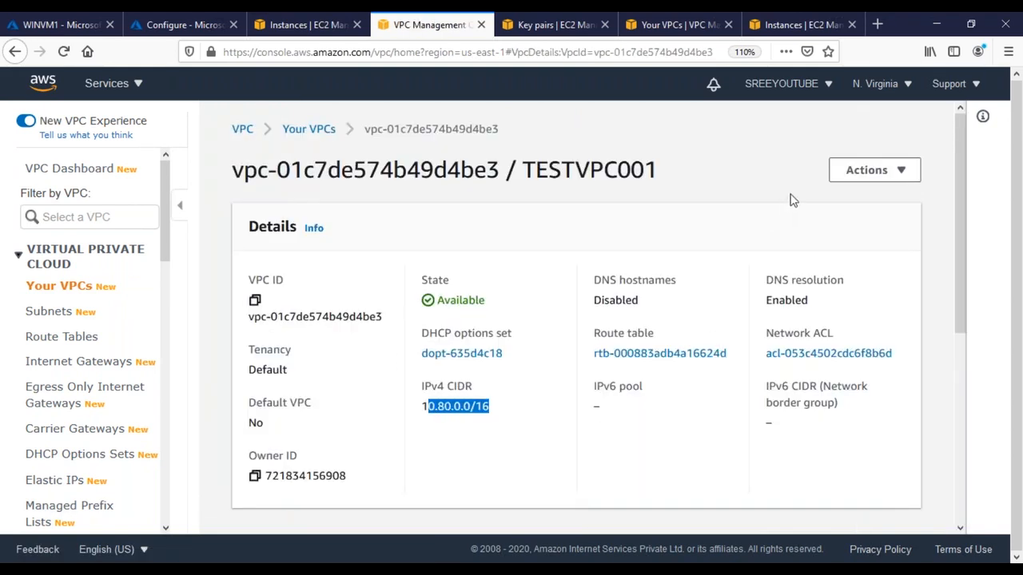
# Add 10.81.0.0/16 as a new IPv4 CIDR to TESTVPC001 and close the CIDR editing page.
pyautogui.click(848, 178)
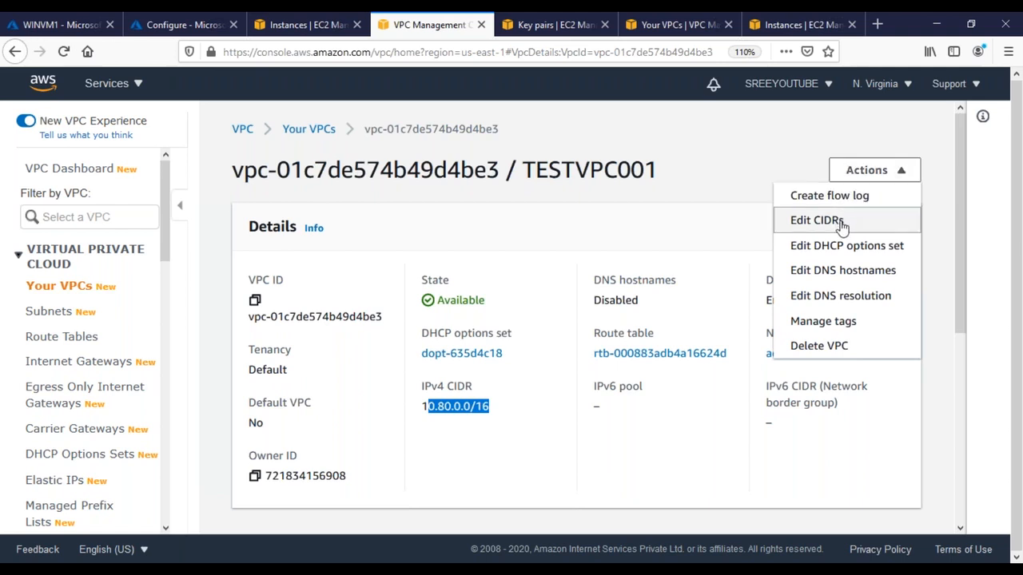
pyautogui.click(841, 224)
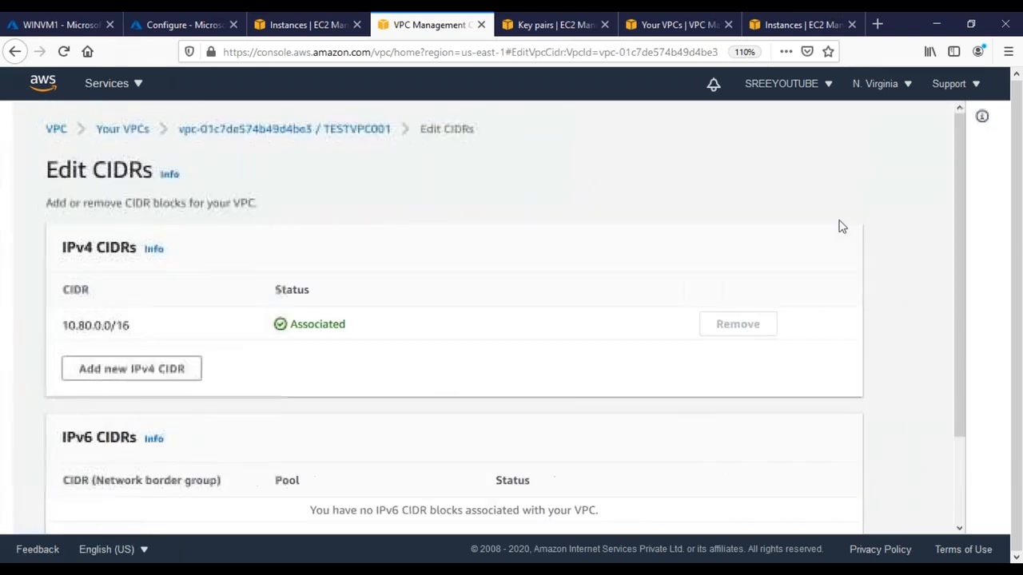
pyautogui.click(160, 386)
pyautogui.click(160, 354)
pyautogui.write('10.81.0.0/16')
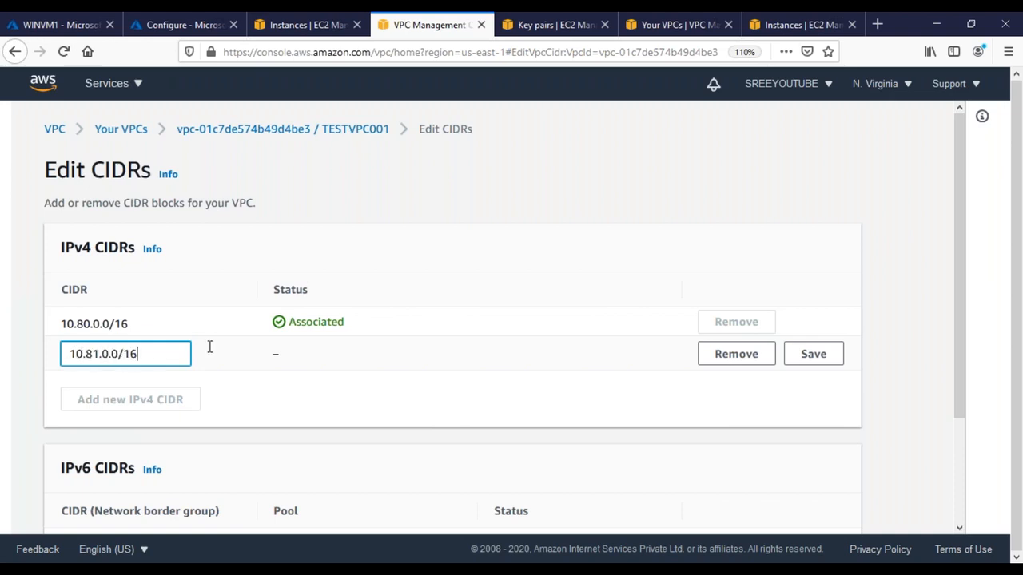
pyautogui.press('Tab')
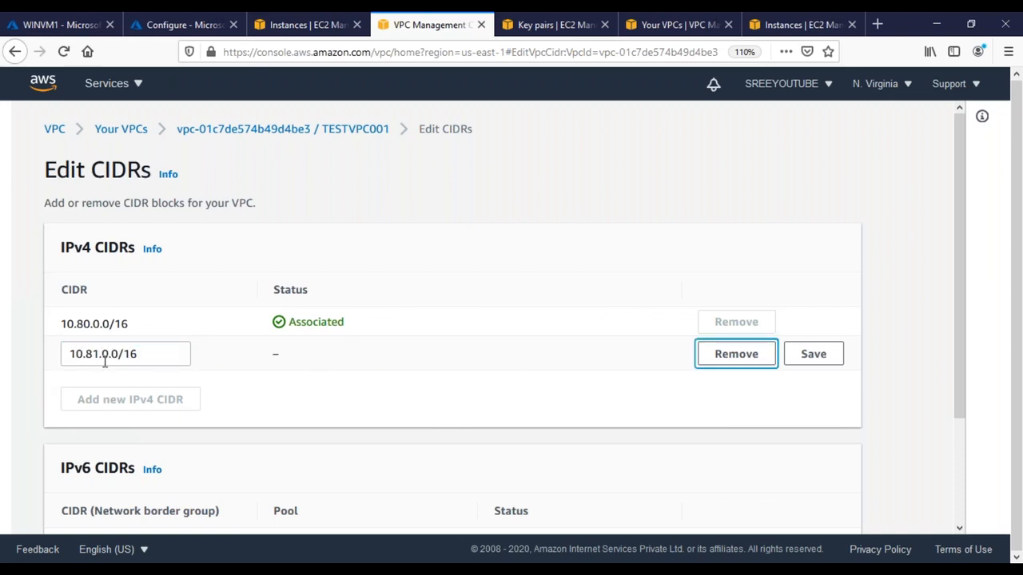
pyautogui.scroll(-3, 459, 418)
pyautogui.click(804, 228)
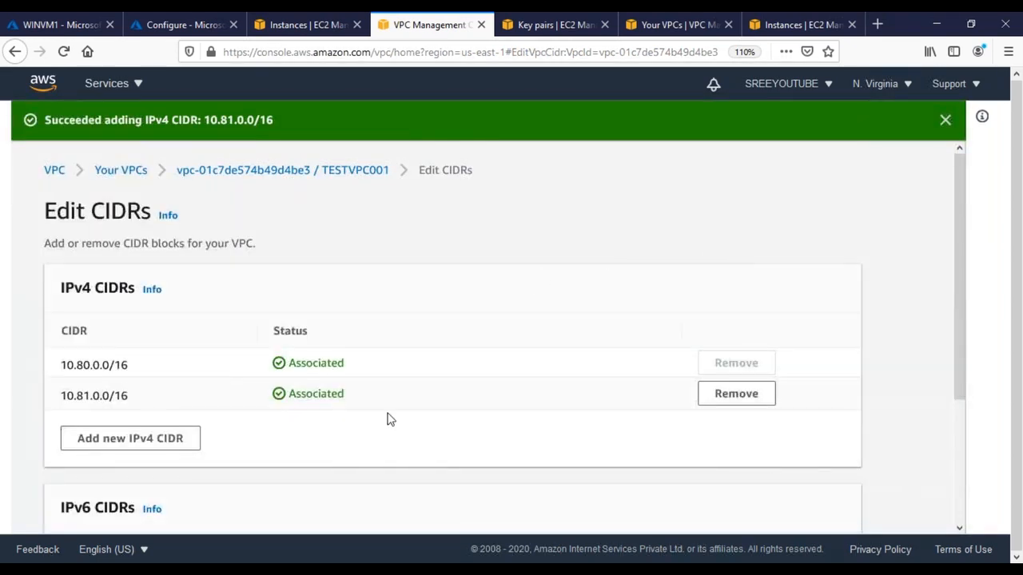
pyautogui.scroll(-3, 390, 418)
pyautogui.click(828, 505)
# Start a new peering connection with the name tag asdasdasd and AWSB27-VPC-GREEN as the requester VPC.
pyautogui.scroll(-5, 72, 372)
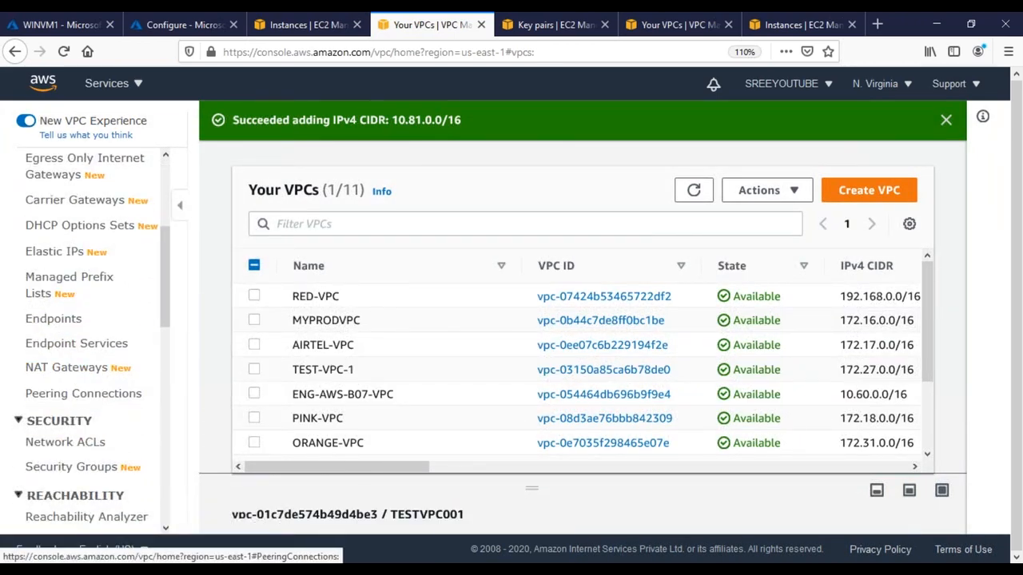
pyautogui.click(83, 399)
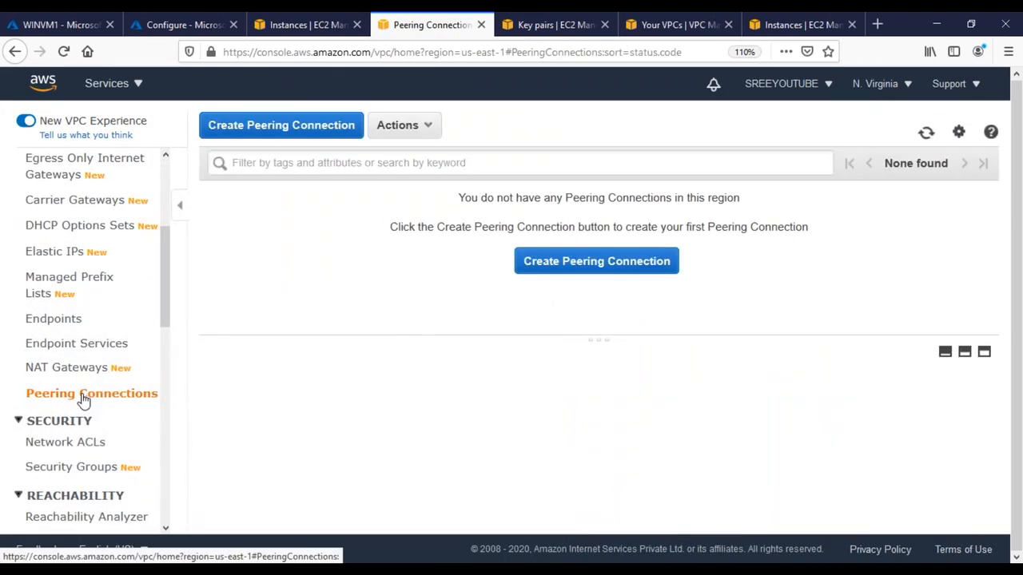
pyautogui.click(605, 269)
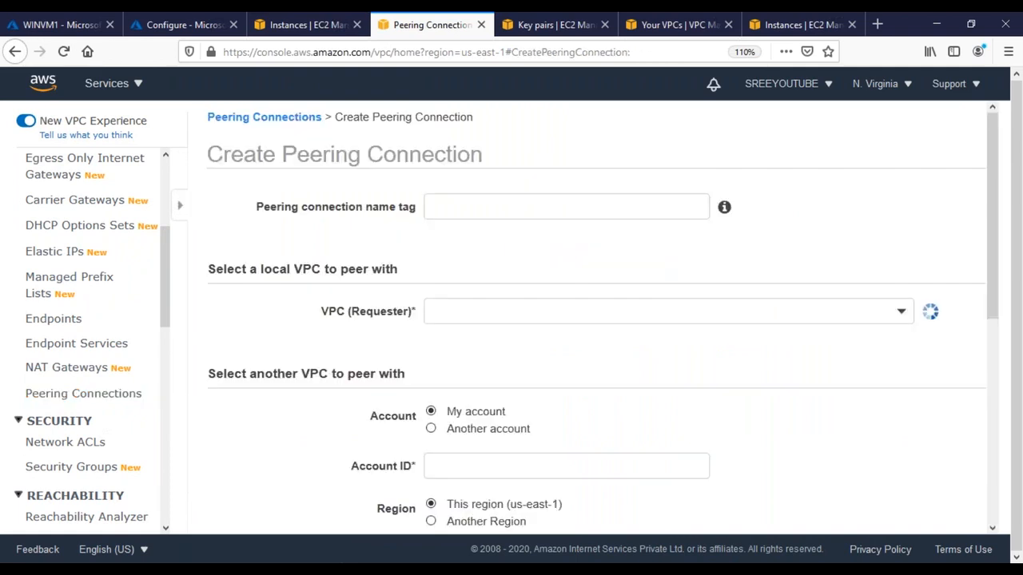
pyautogui.click(377, 201)
pyautogui.write('asdasdasd')
pyautogui.click(359, 312)
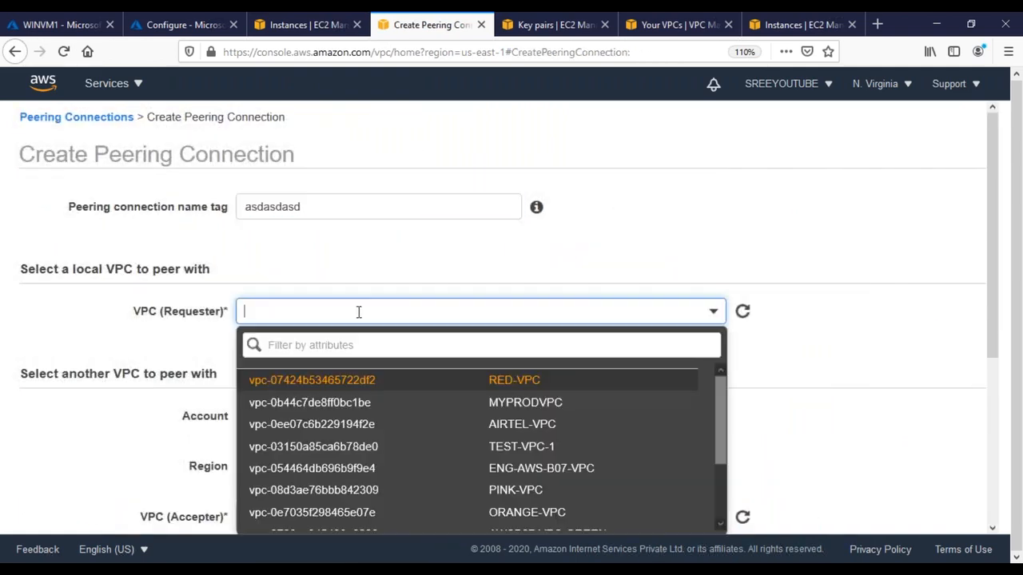
pyautogui.scroll(-2, 318, 449)
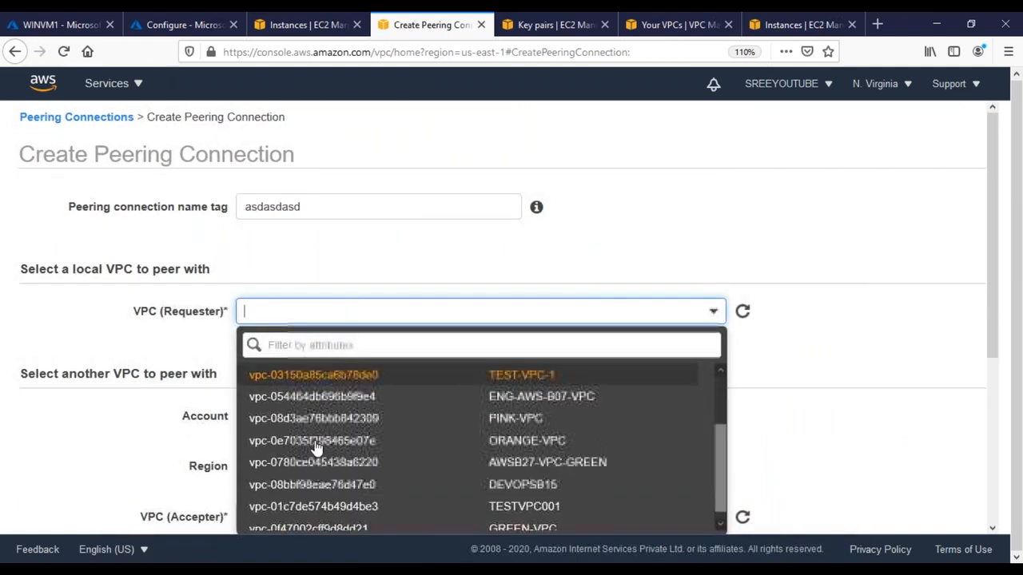
pyautogui.click(334, 453)
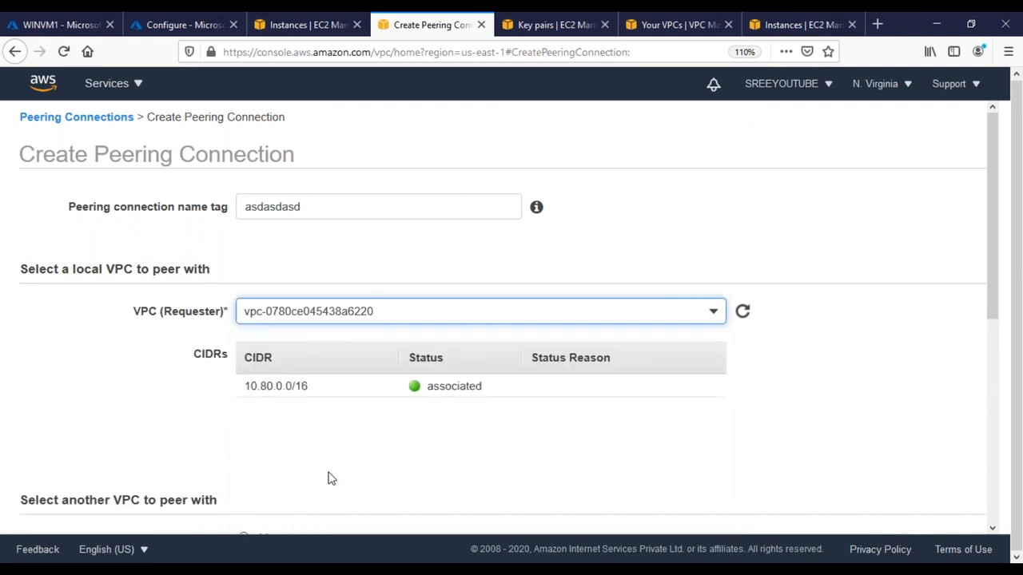
# Choose TESTVPC001 as the accepter VPC for the asdasdasd peering connection and highlight its 10.80.0.0/16 CIDR.
pyautogui.scroll(-4, 330, 478)
pyautogui.click(314, 344)
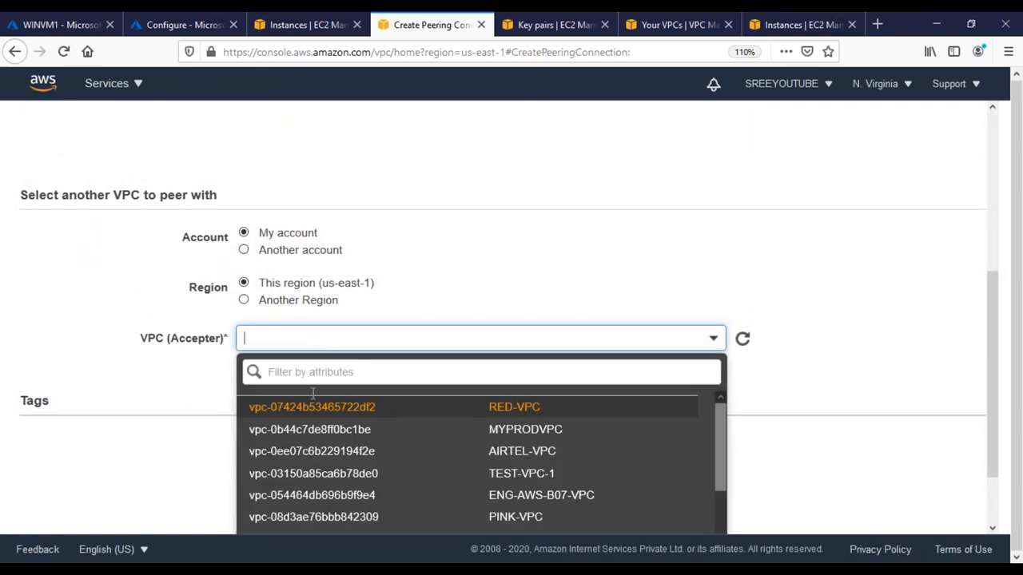
pyautogui.scroll(-2, 310, 428)
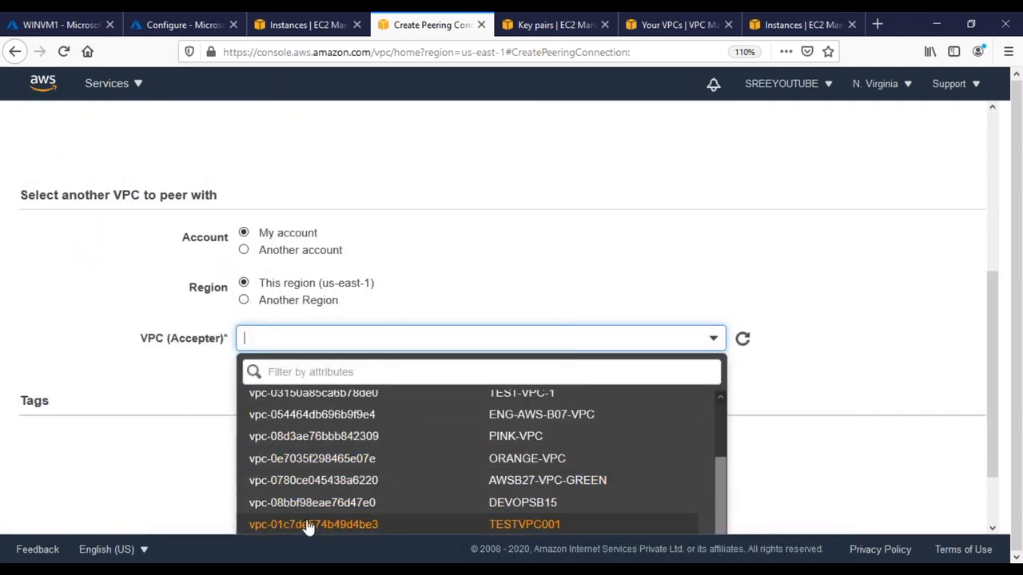
pyautogui.click(311, 524)
pyautogui.moveTo(313, 441); pyautogui.dragTo(238, 412)
pyautogui.click(314, 424)
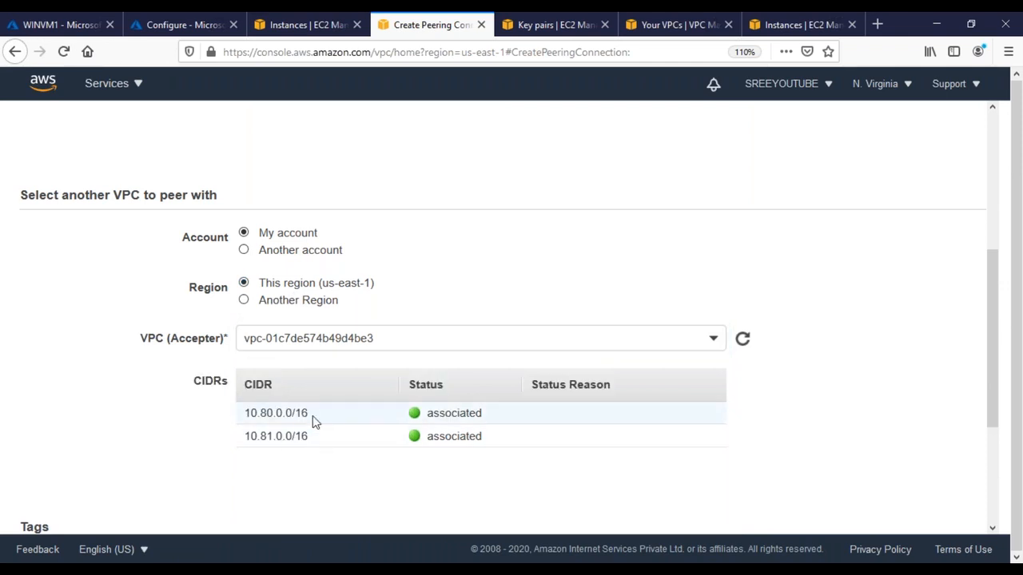
pyautogui.moveTo(303, 415); pyautogui.dragTo(259, 413)
# Try to create the asdasdasd peering connection between the two selected VPCs, and cancel the form.
pyautogui.scroll(-5, 860, 486)
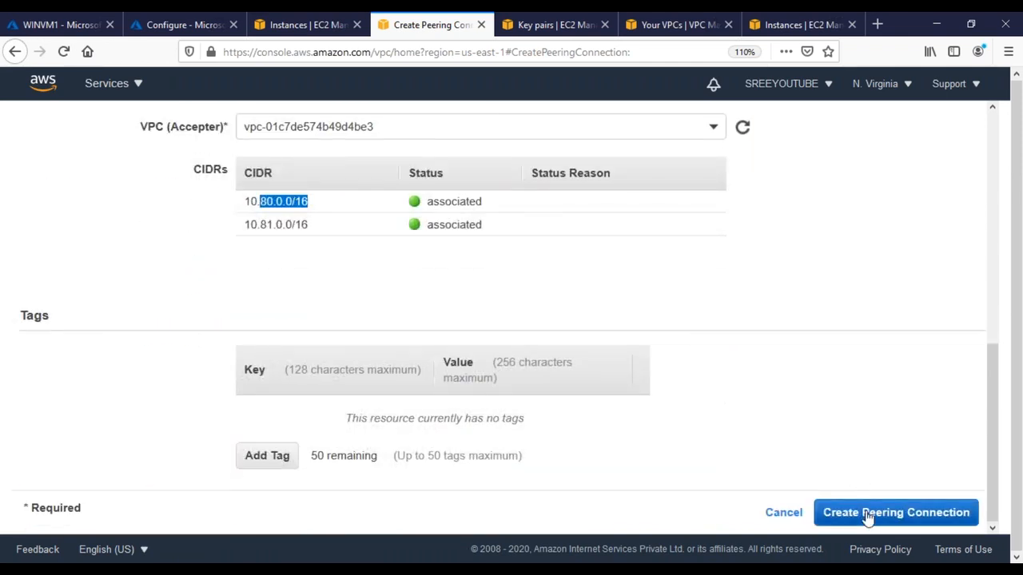
pyautogui.click(867, 512)
pyautogui.scroll(-2, 517, 336)
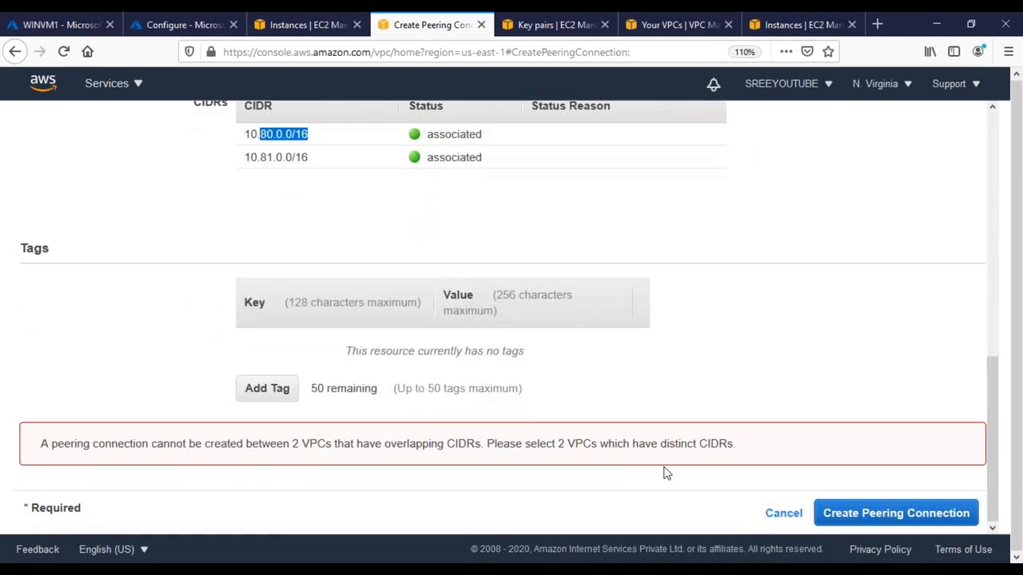
pyautogui.click(774, 515)
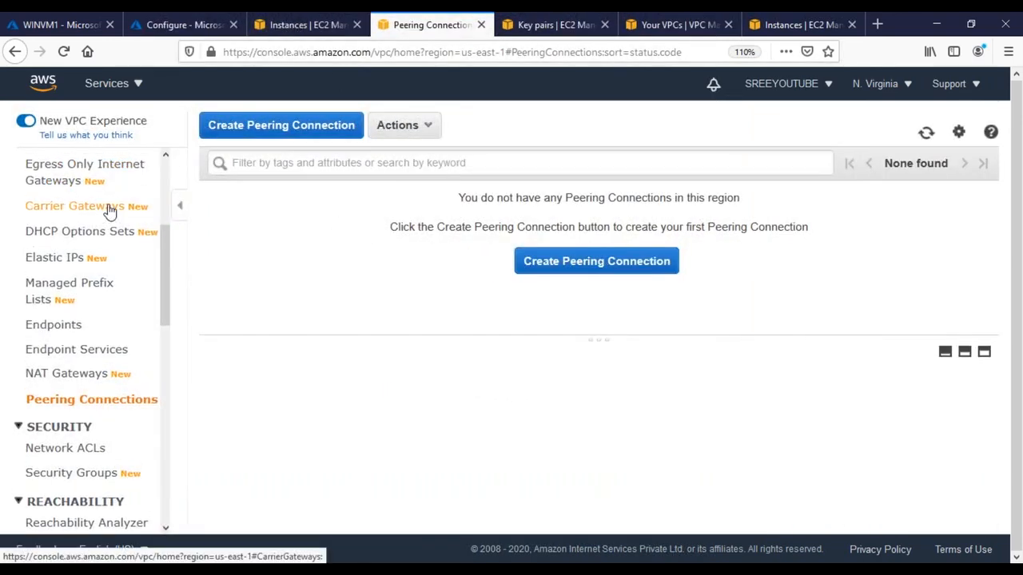
# Delete the TESTVPC001 VPC from the VPC list and confirm the deletion with the word delete.
pyautogui.scroll(3, 110, 210)
pyautogui.click(80, 209)
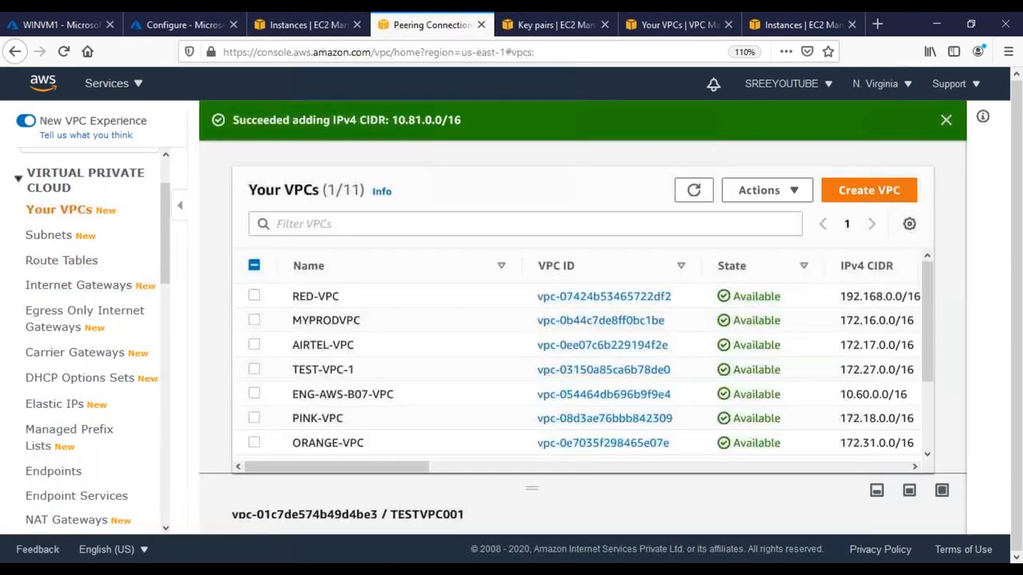
pyautogui.scroll(-3, 406, 402)
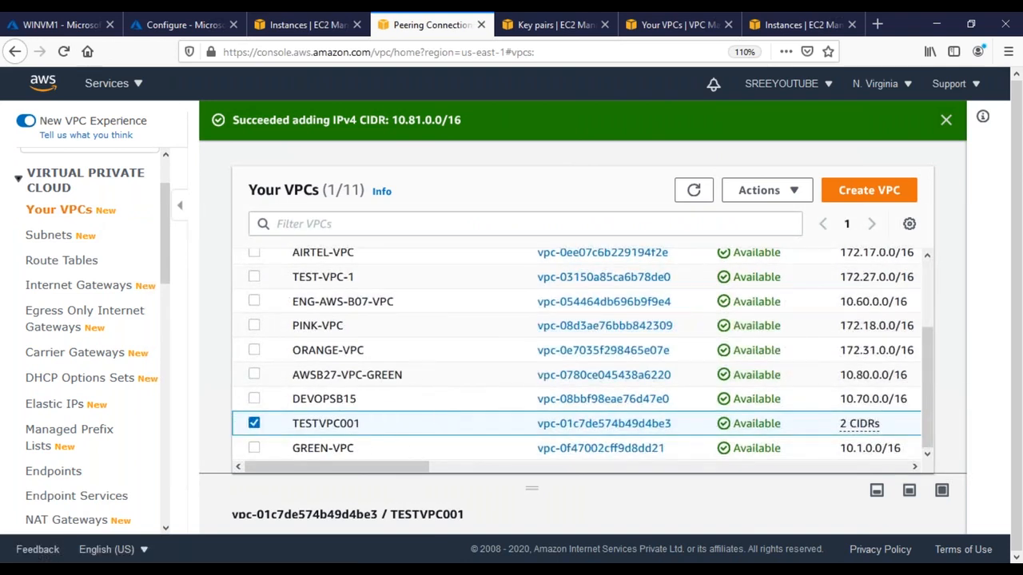
pyautogui.click(795, 192)
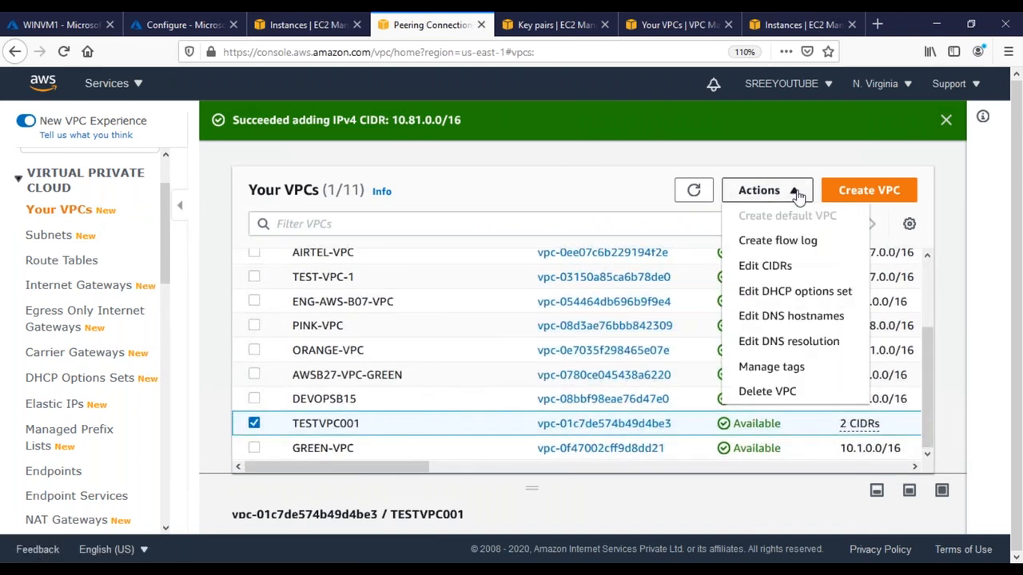
pyautogui.click(765, 394)
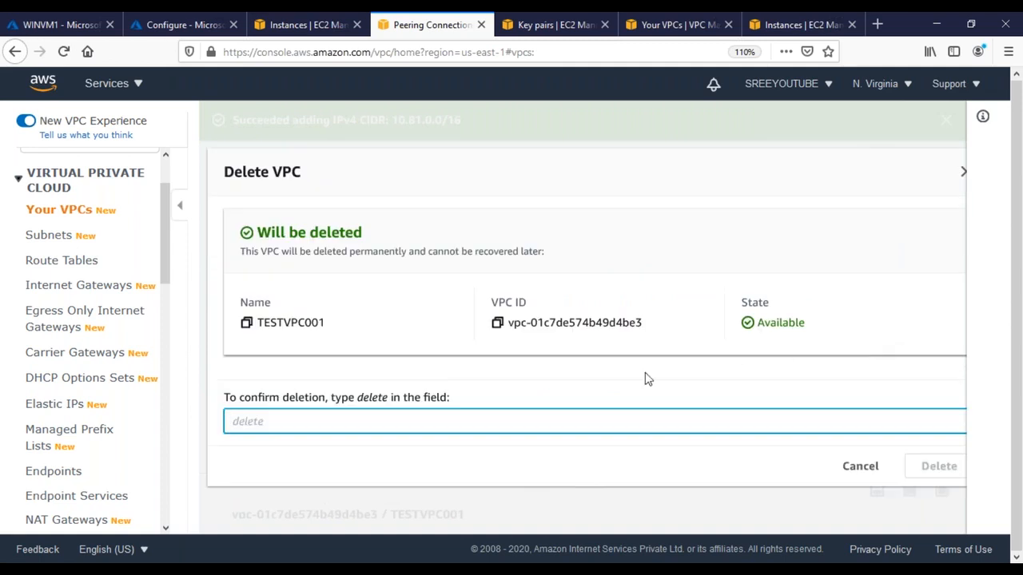
pyautogui.write('delete')
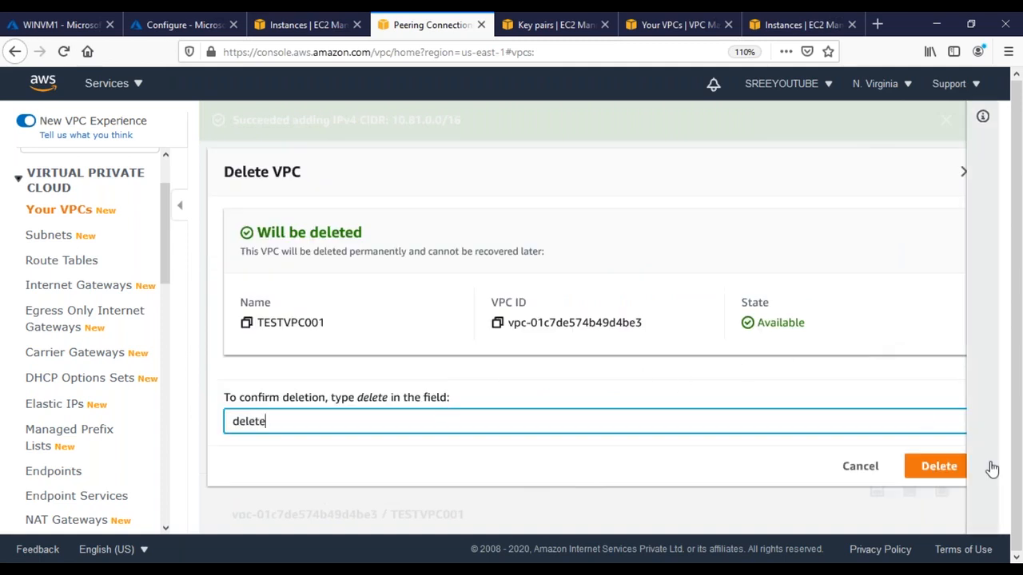
pyautogui.click(935, 468)
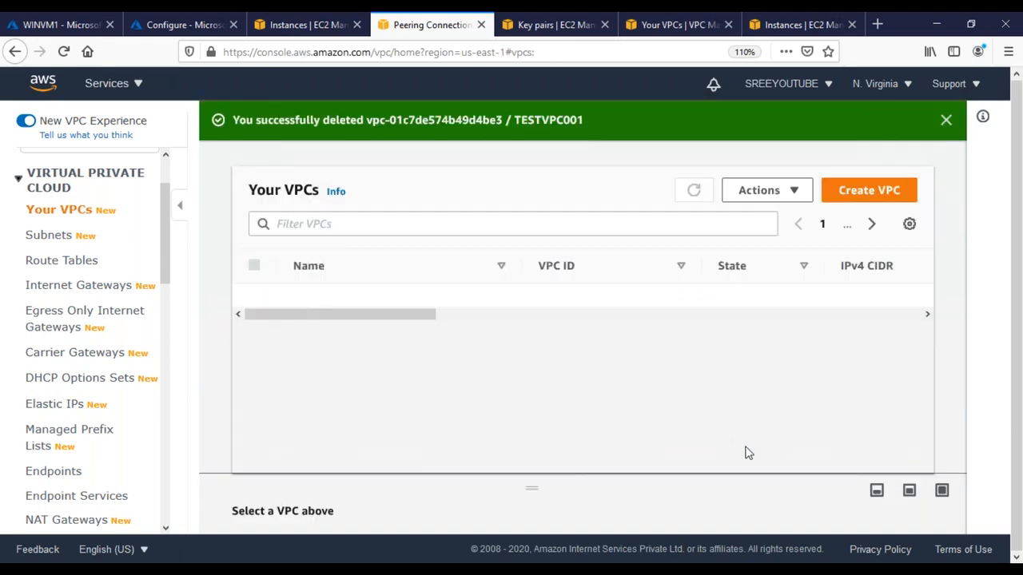
# Start a new peering connection named GREEN-to-RED with AWSB27-VPC-GREEN as the requester VPC and highlight its CIDR.
pyautogui.scroll(-5, 96, 506)
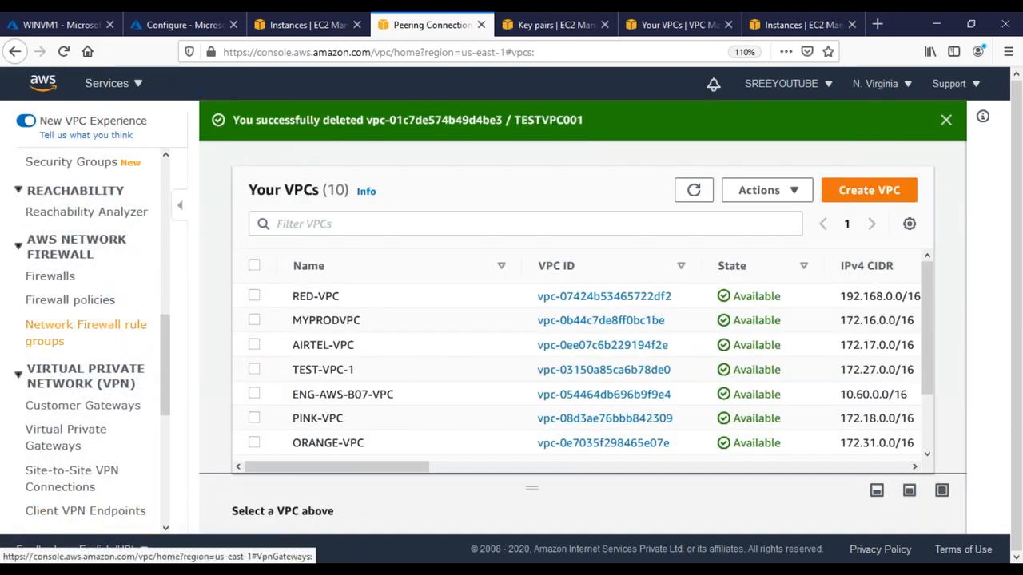
pyautogui.scroll(2, 92, 241)
pyautogui.scroll(2, 92, 241)
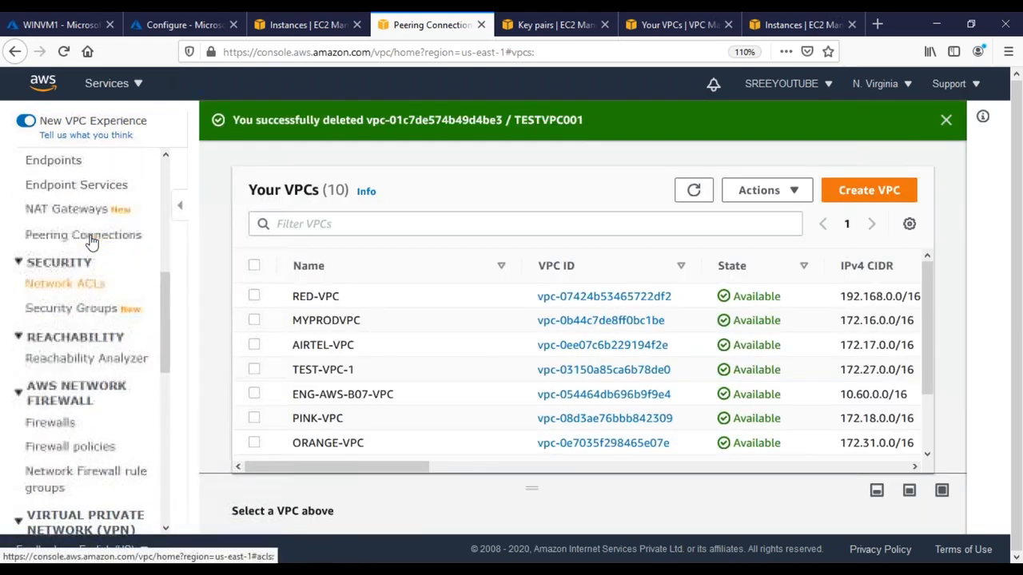
pyautogui.click(91, 242)
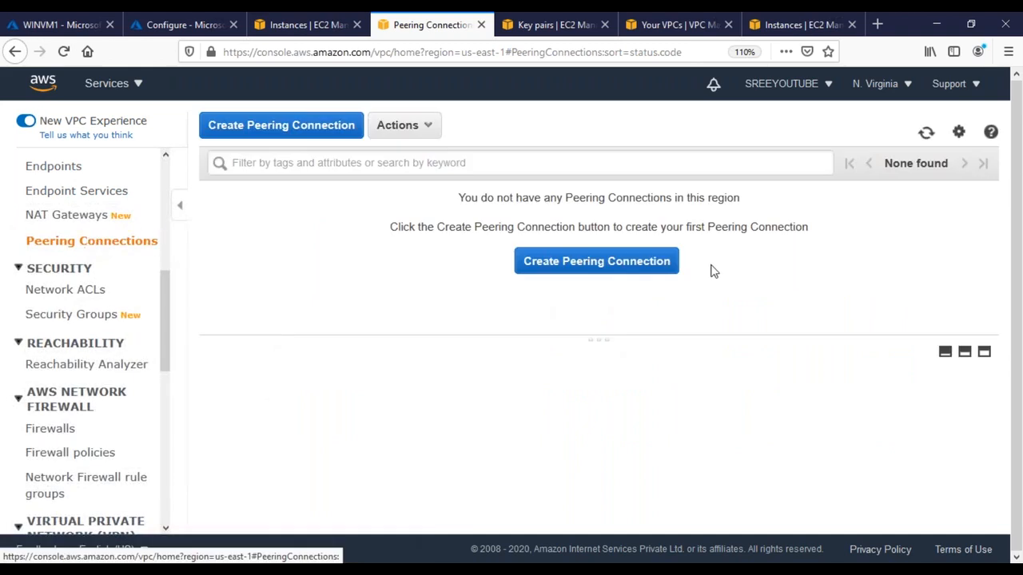
pyautogui.click(589, 262)
pyautogui.click(291, 203)
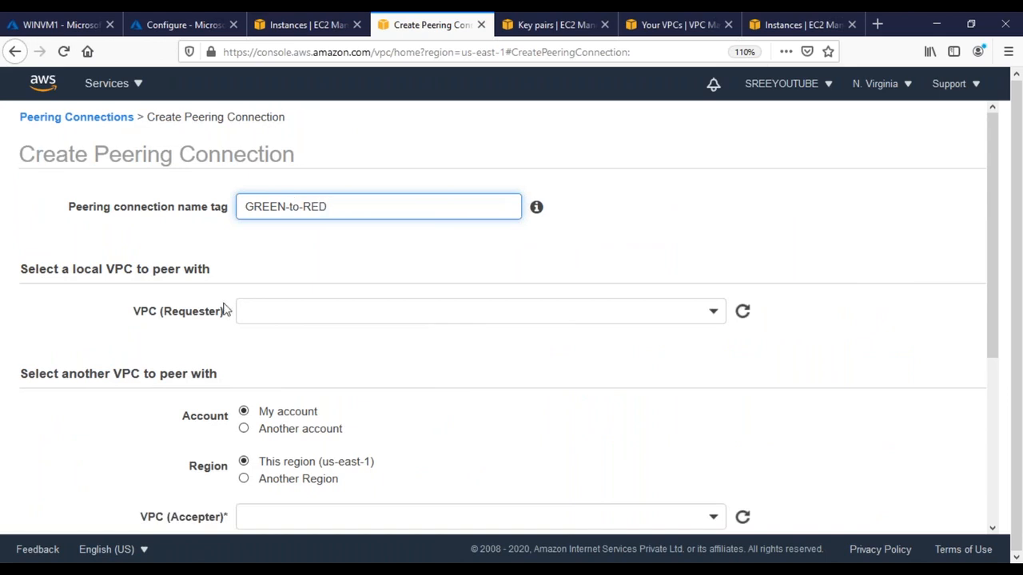
pyautogui.click(301, 311)
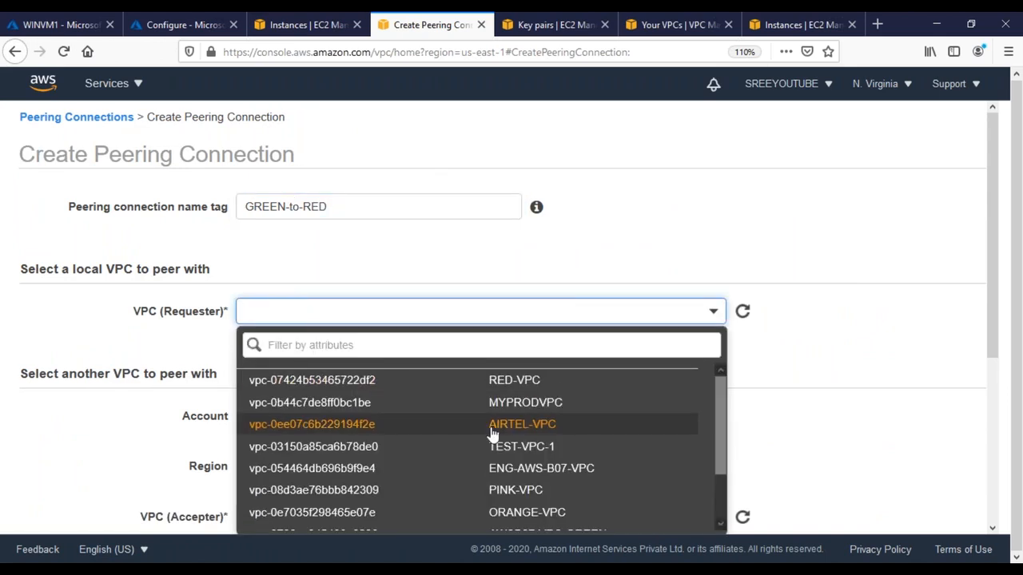
pyautogui.scroll(-2, 493, 434)
pyautogui.click(477, 476)
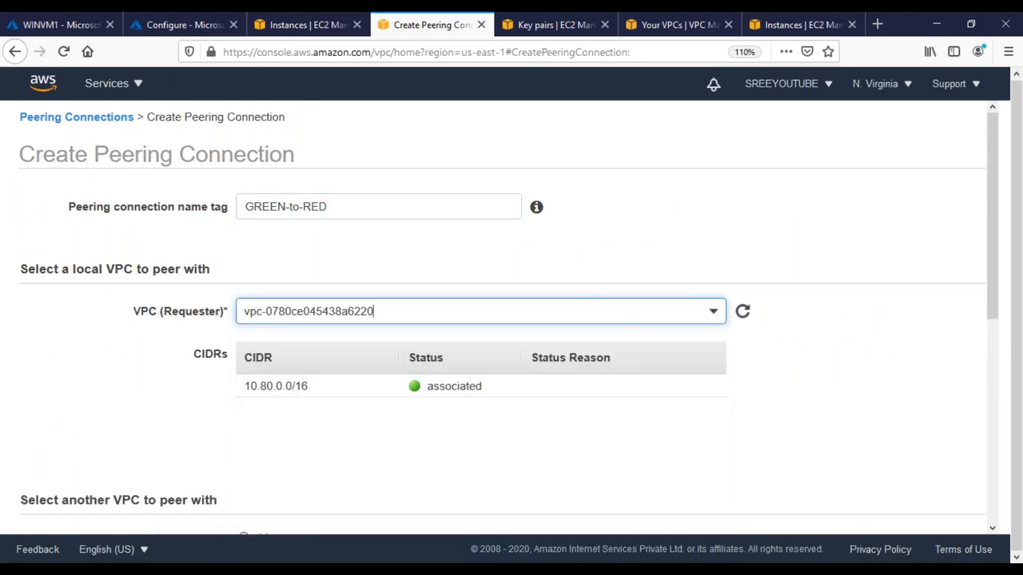
pyautogui.moveTo(307, 386); pyautogui.dragTo(254, 386)
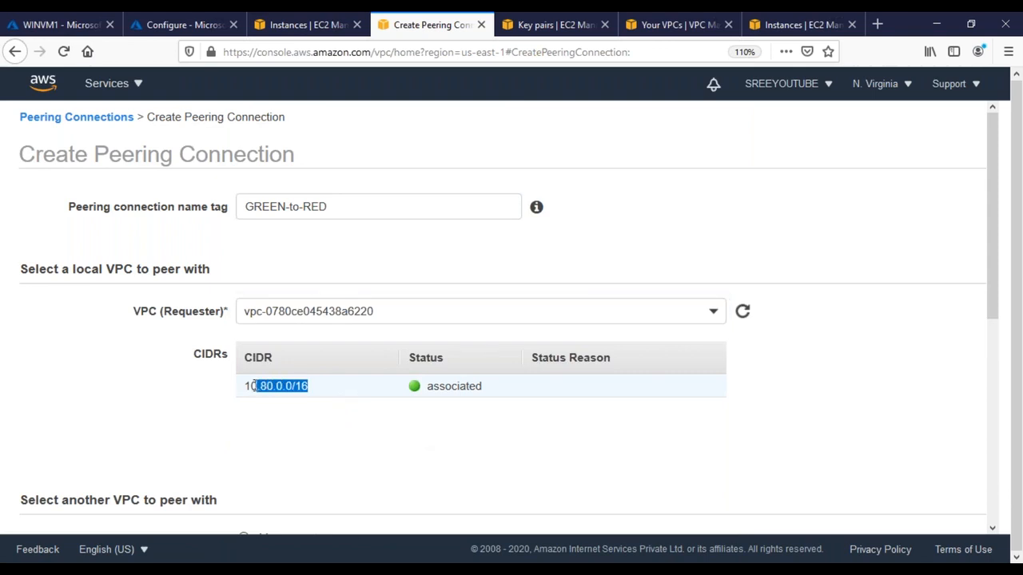
# Choose RED-VPC as the accepter VPC in the same account and region, and compare its CIDR with the requester's.
pyautogui.scroll(-5, 255, 386)
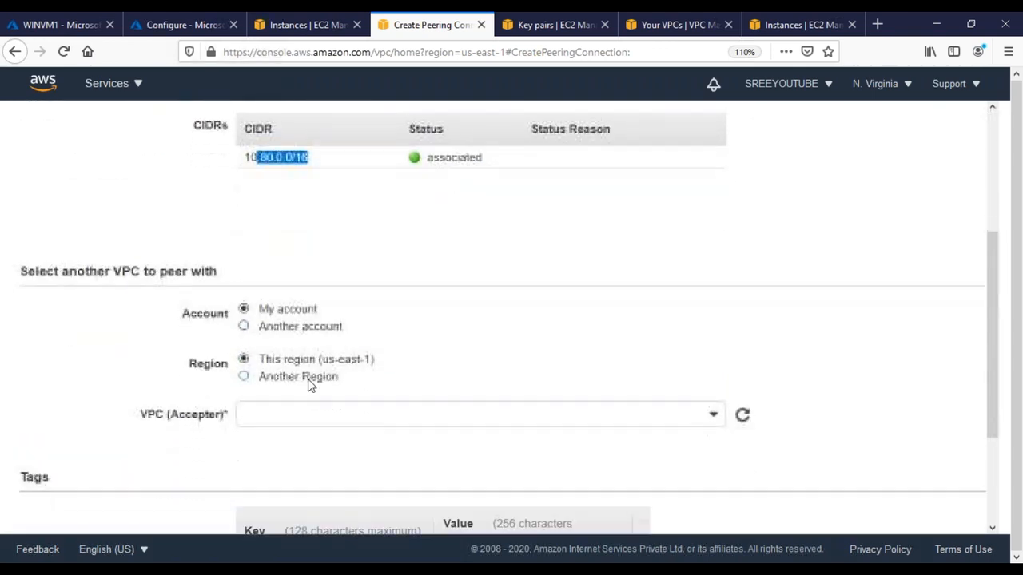
pyautogui.click(320, 417)
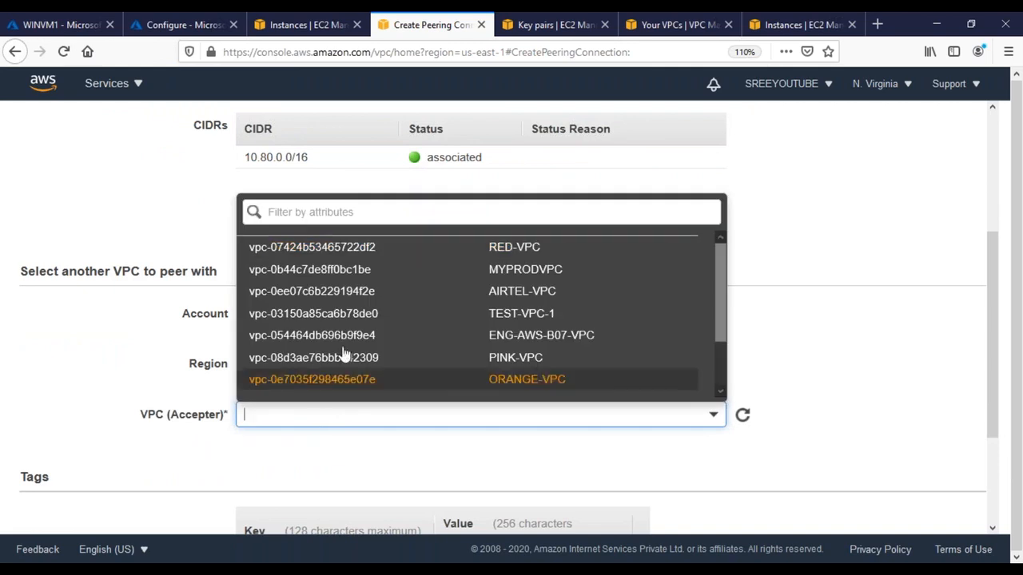
pyautogui.scroll(-2, 339, 339)
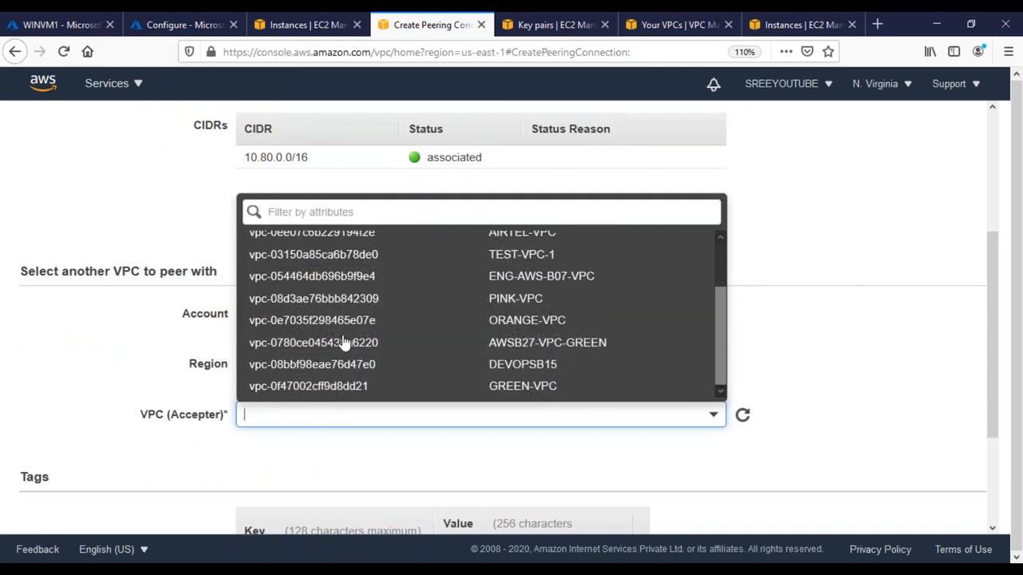
pyautogui.scroll(2, 393, 333)
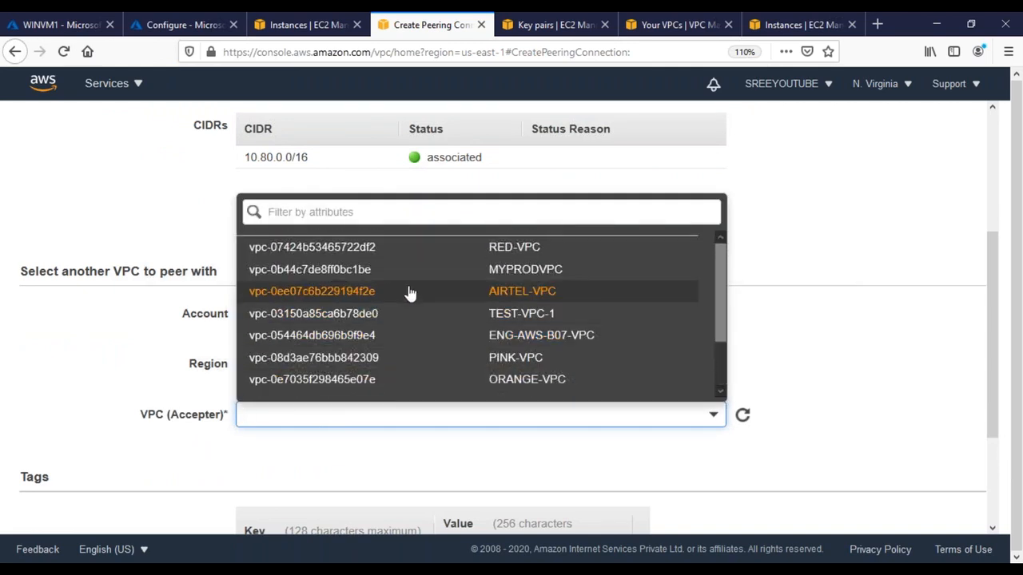
pyautogui.click(344, 251)
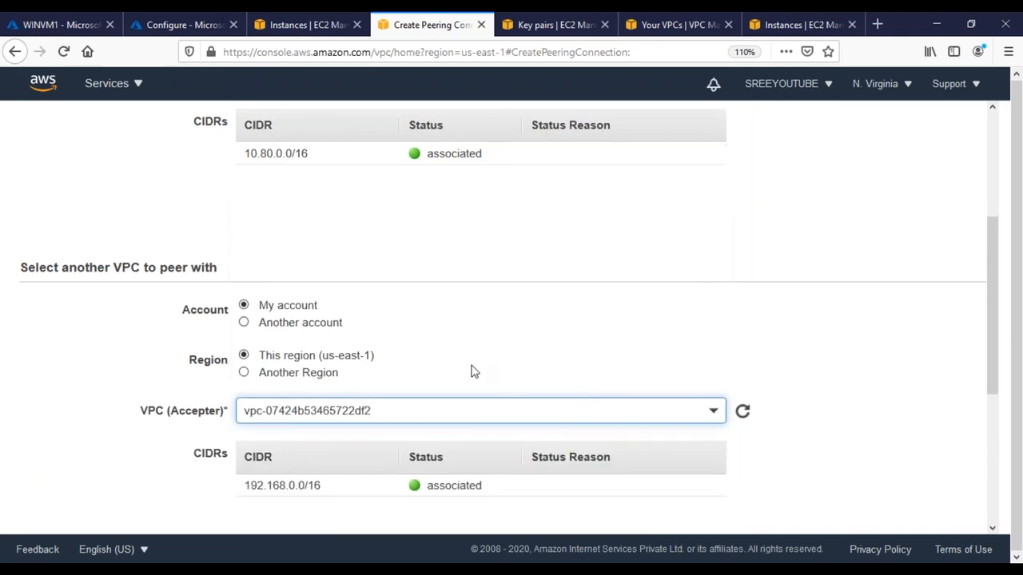
pyautogui.scroll(-2, 472, 371)
pyautogui.moveTo(322, 413); pyautogui.dragTo(264, 413)
pyautogui.scroll(2, 264, 415)
pyautogui.scroll(1, 263, 419)
pyautogui.scroll(-5, 267, 424)
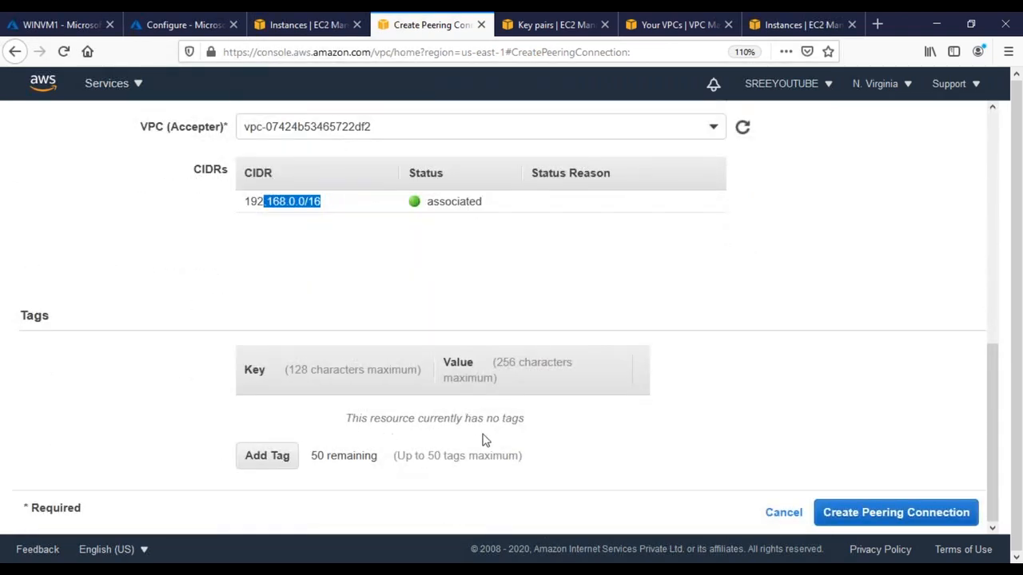
# Create the GREEN-to-RED peering connection and accept its peering request.
pyautogui.click(944, 514)
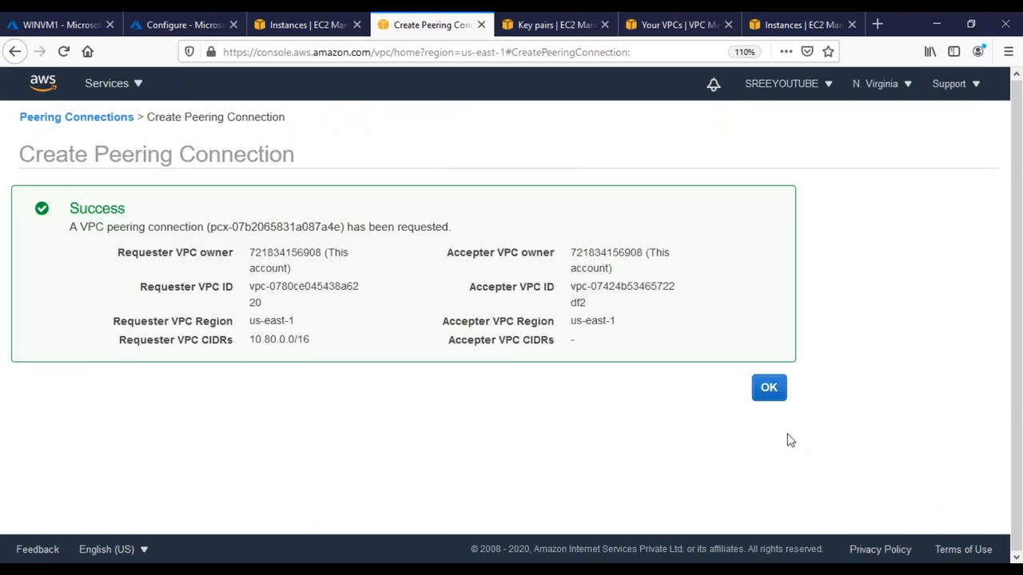
pyautogui.click(765, 386)
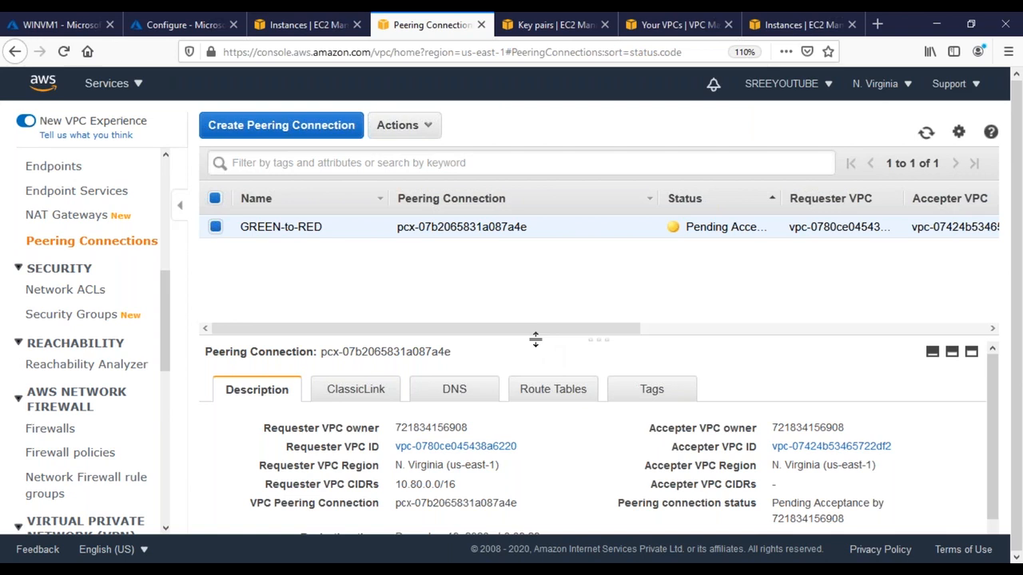
pyautogui.click(423, 126)
pyautogui.click(438, 156)
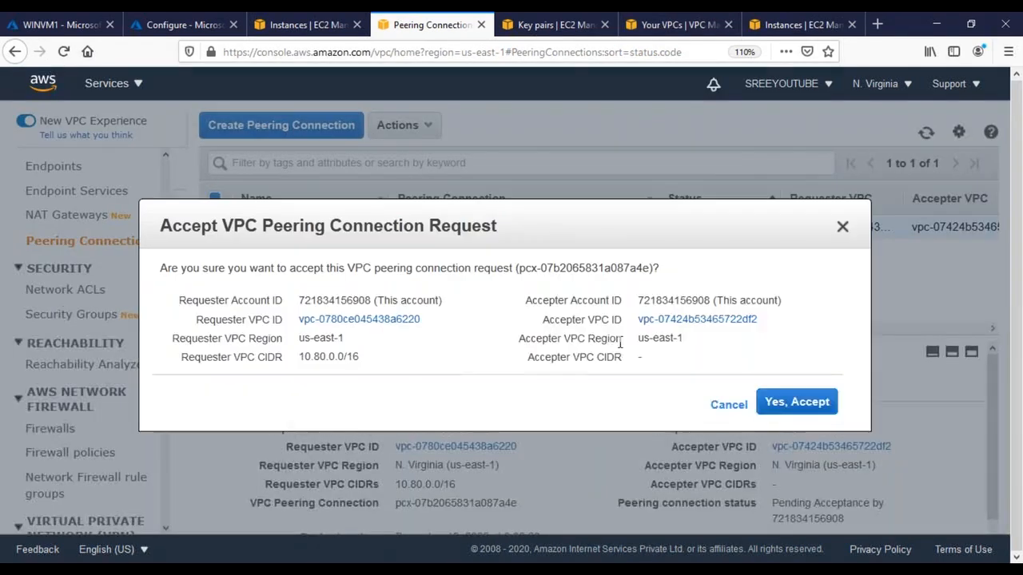
pyautogui.click(792, 404)
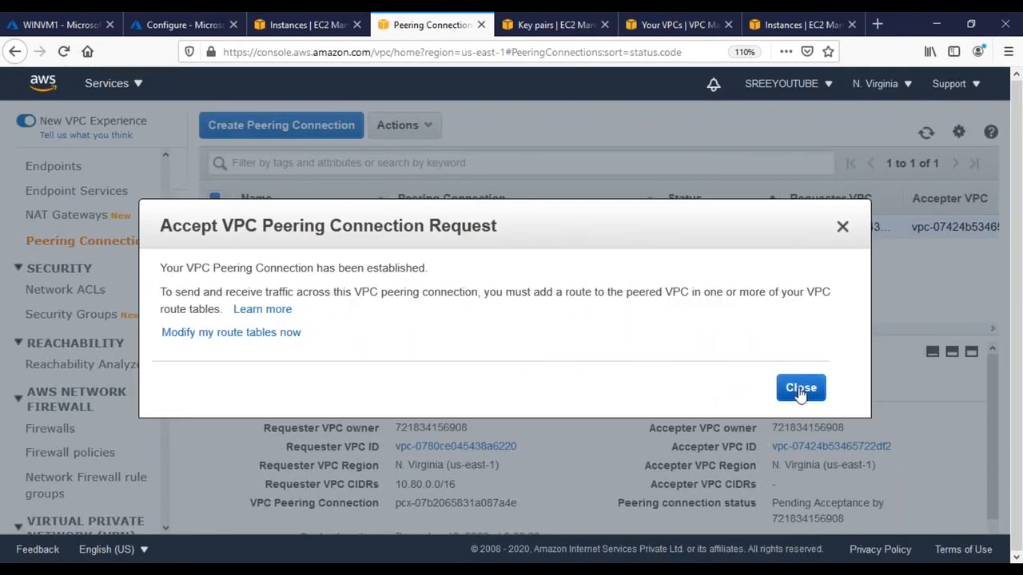
pyautogui.click(323, 341)
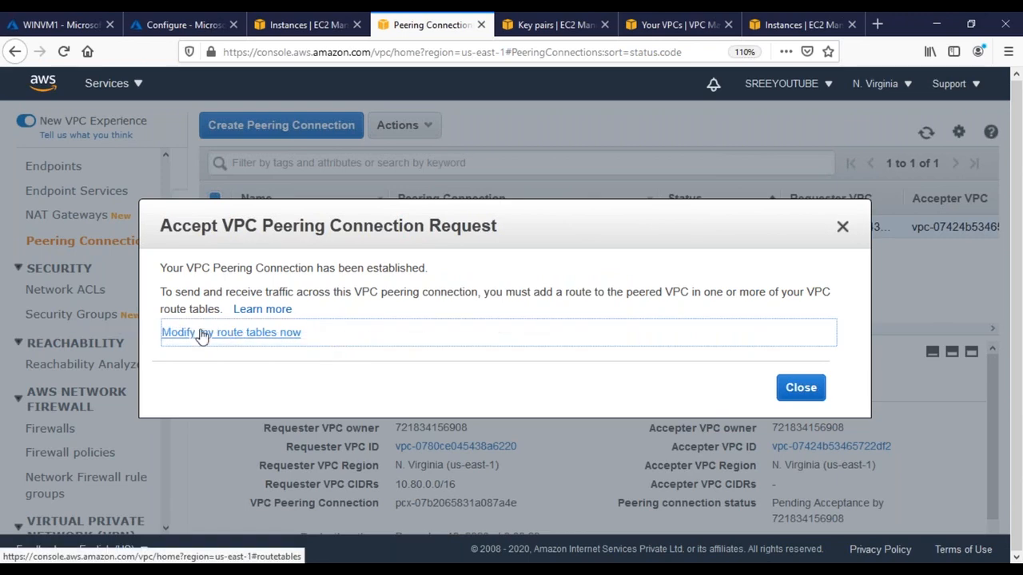
pyautogui.click(789, 388)
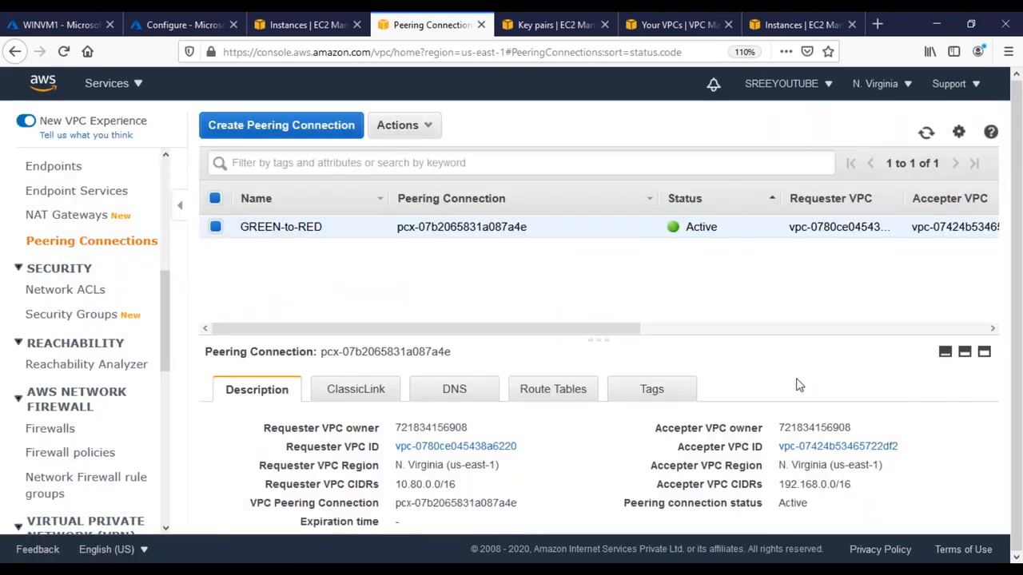
# Switch to the PuTTY terminals of the 10.80.1.100 and 192.168.1.100 servers to check their running pings.
pyautogui.moveTo(413, 565)
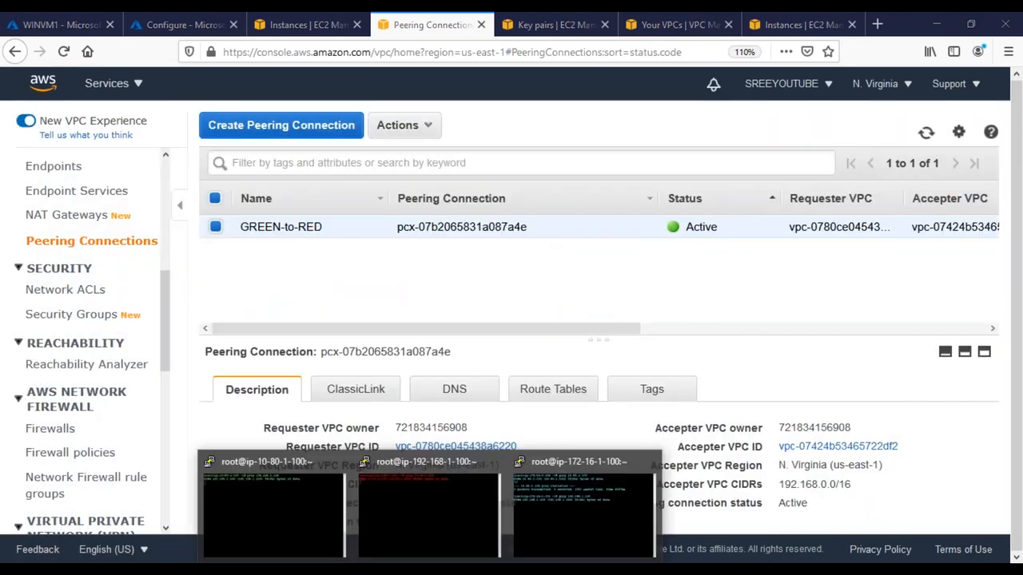
pyautogui.click(294, 550)
pyautogui.moveTo(375, 560)
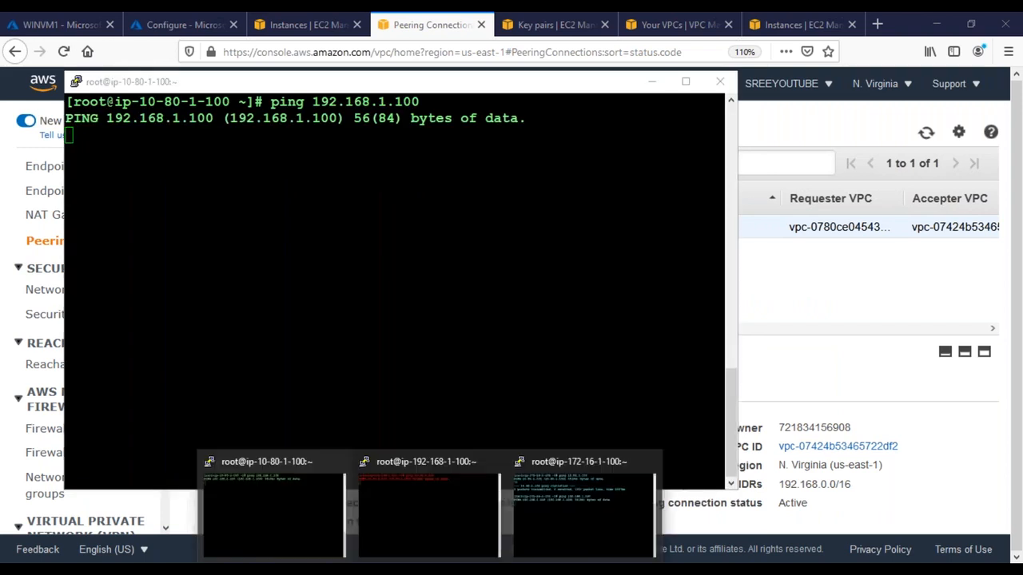
pyautogui.click(431, 546)
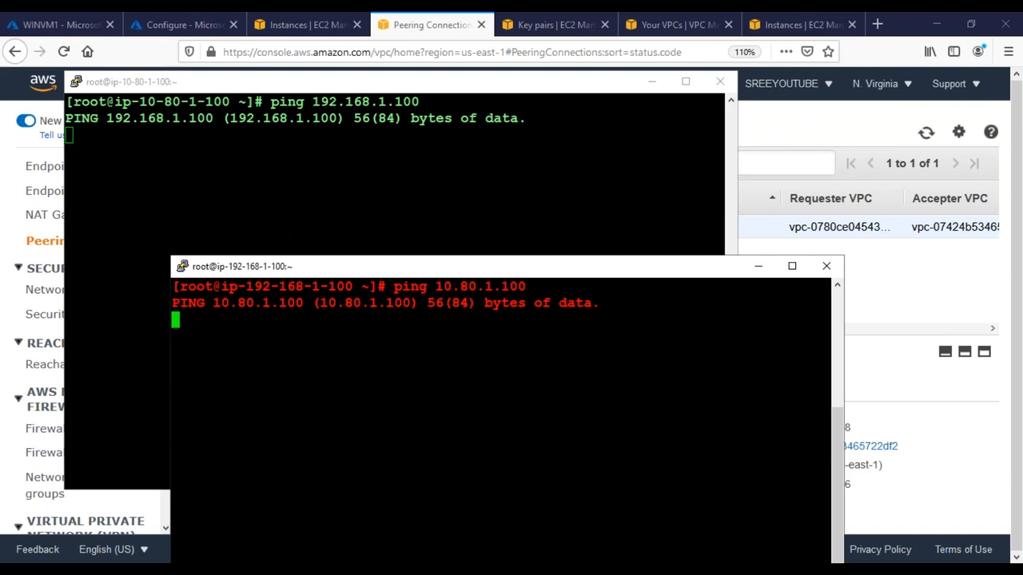
# Return to the AWS console, copy the VPC ID of ENG-AWS-B07-VPC and filter the route tables by it.
pyautogui.click(428, 29)
pyautogui.scroll(5, 119, 235)
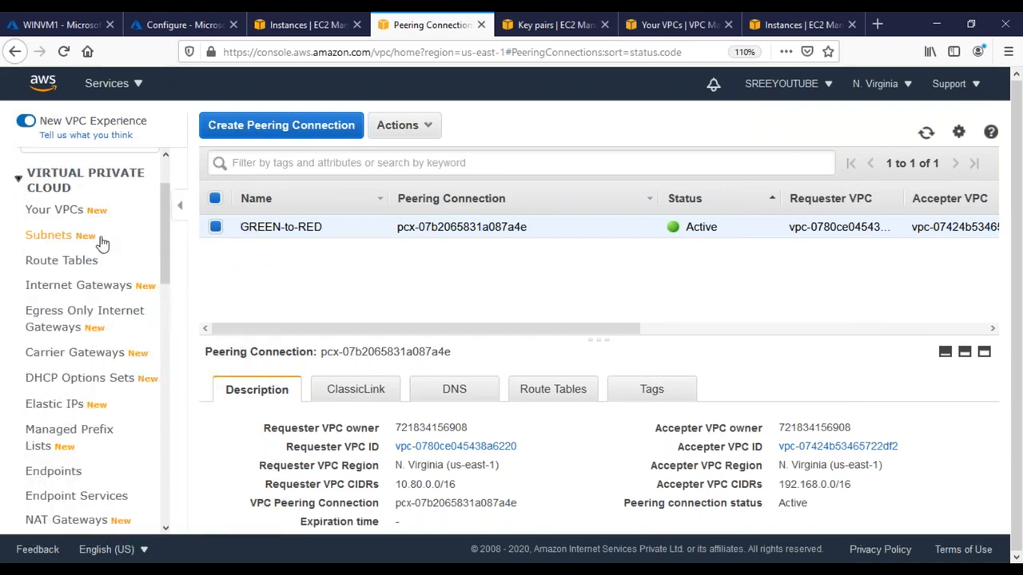
pyautogui.click(72, 215)
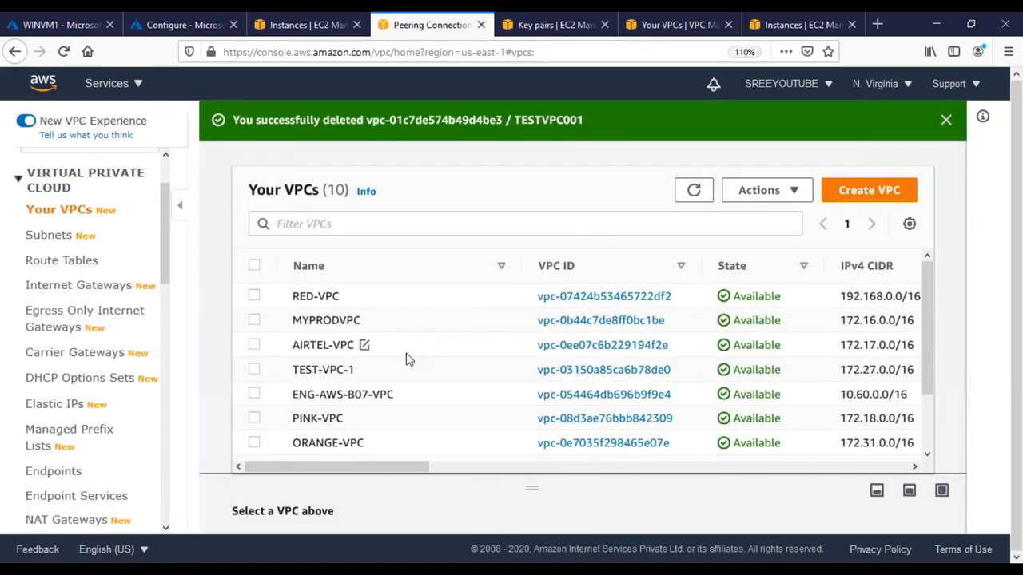
pyautogui.click(671, 397)
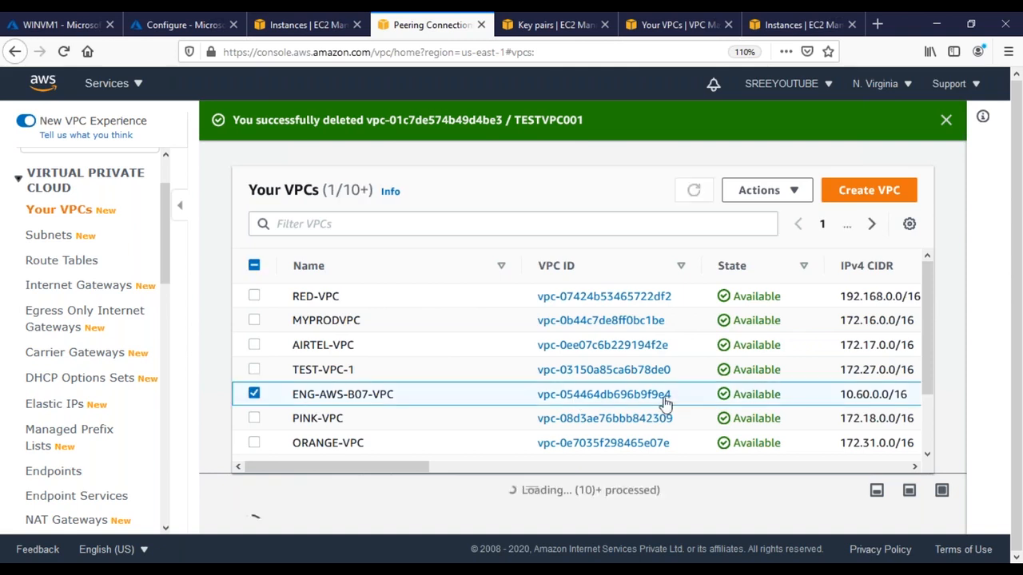
pyautogui.moveTo(672, 395); pyautogui.dragTo(540, 394)
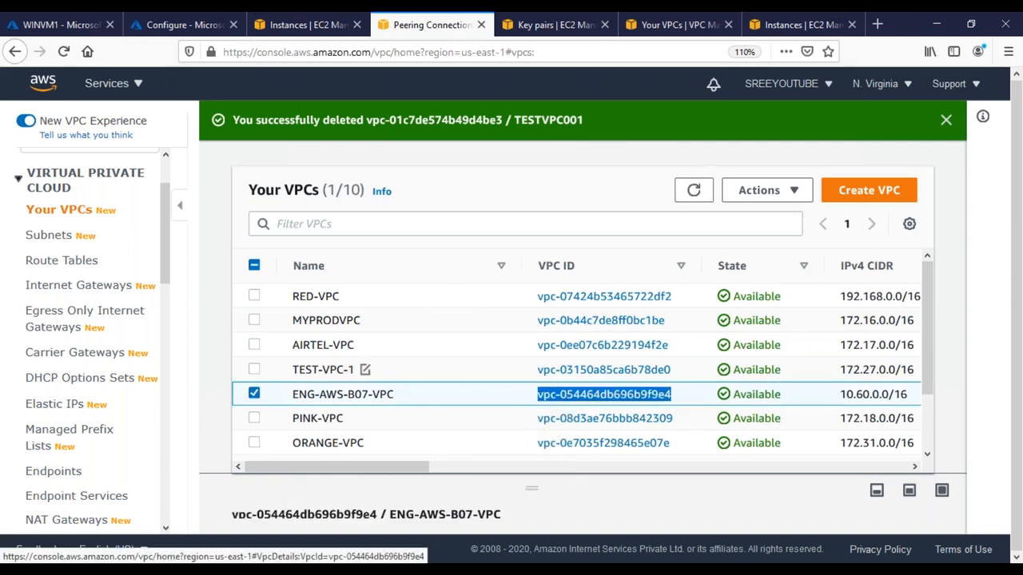
pyautogui.click(119, 268)
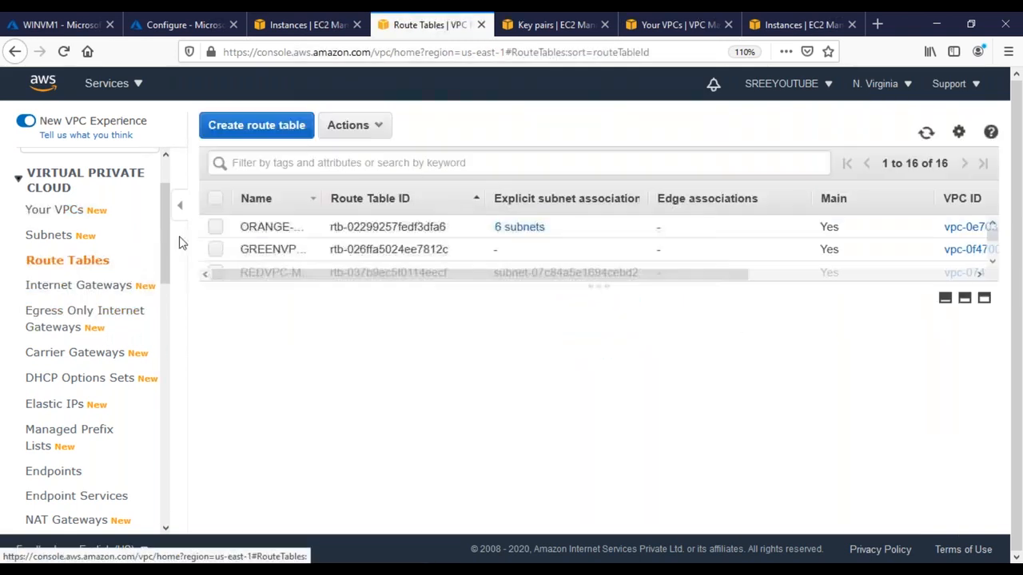
pyautogui.click(335, 162)
pyautogui.write('vpc-054464db696b9fde4')
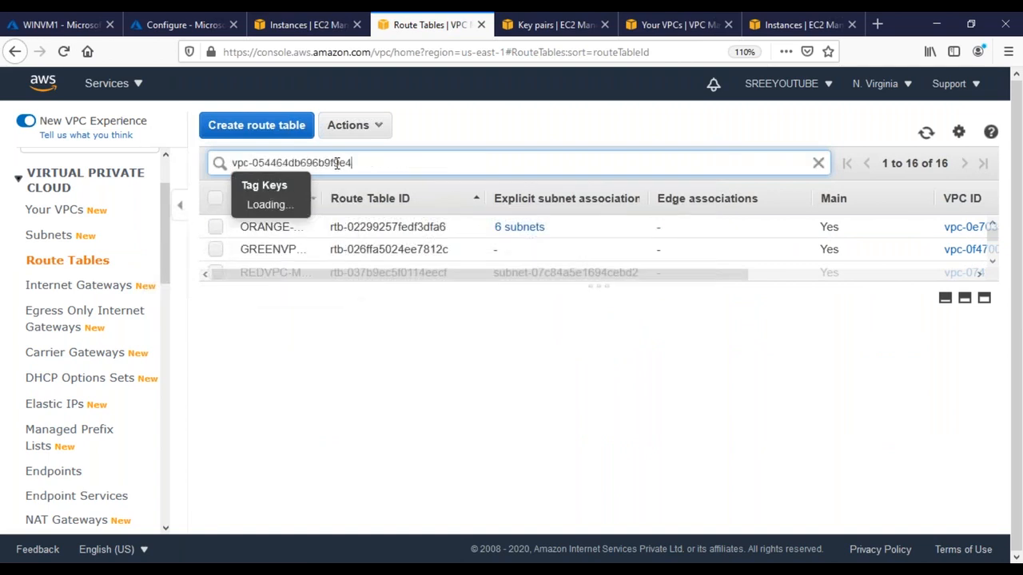
pyautogui.press('Return')
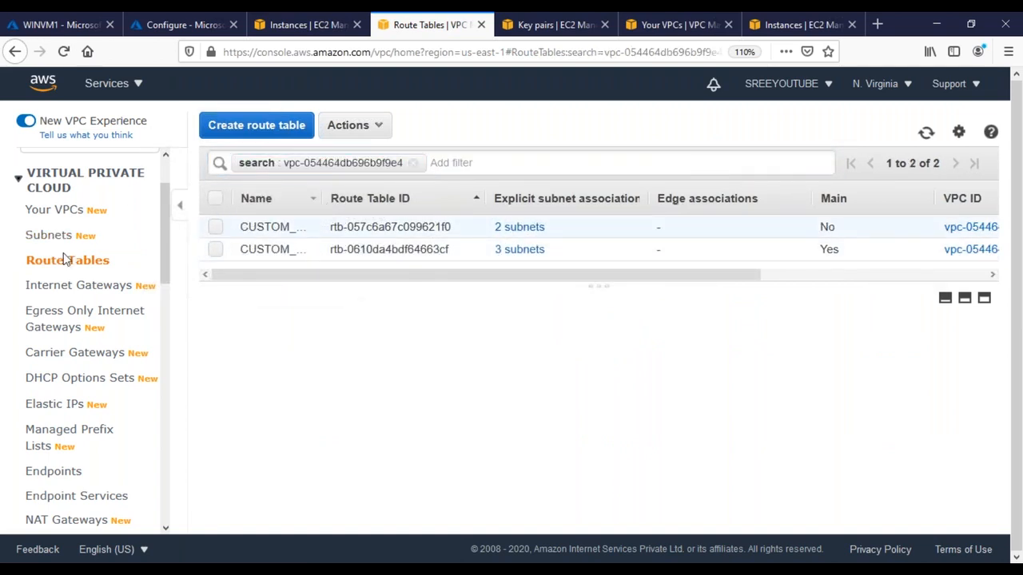
# Copy the VPC ID of AWSB27-VPC-GREEN and replace the route table filter with it.
pyautogui.click(63, 210)
pyautogui.scroll(-2, 564, 306)
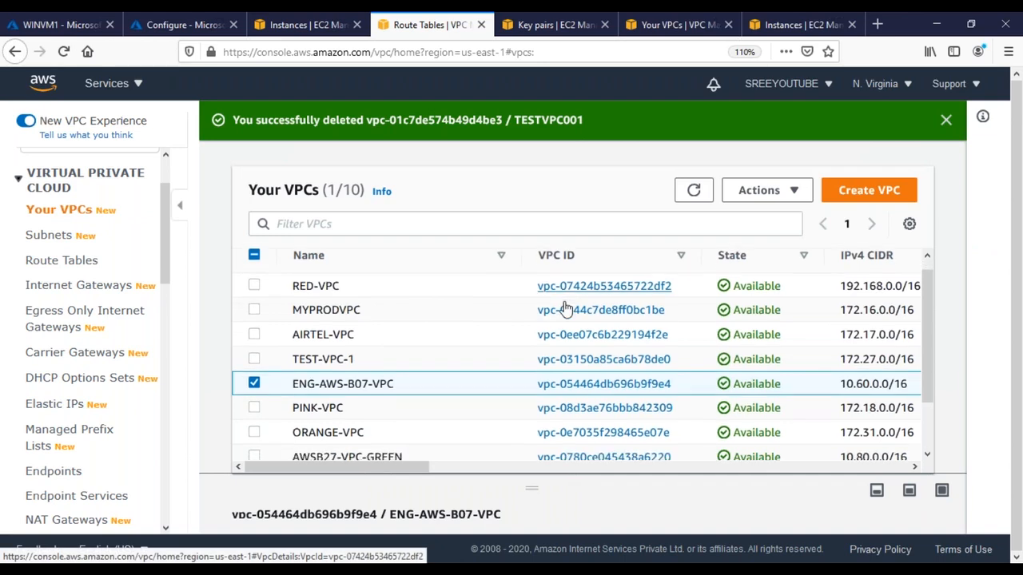
pyautogui.moveTo(671, 400); pyautogui.dragTo(516, 422)
pyautogui.moveTo(696, 404); pyautogui.dragTo(541, 410)
pyautogui.hotkey('ctrl', 'c')
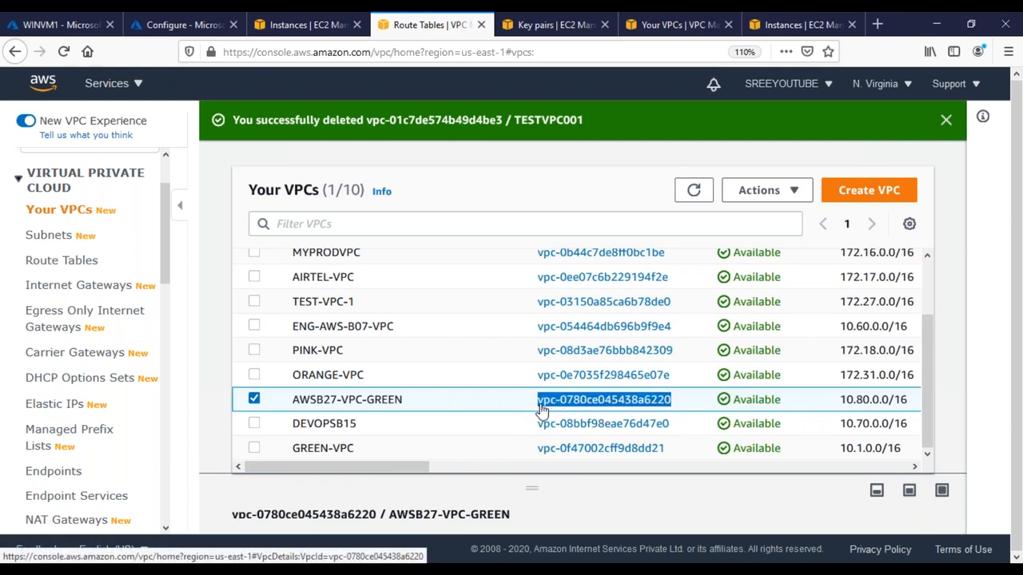
pyautogui.click(68, 267)
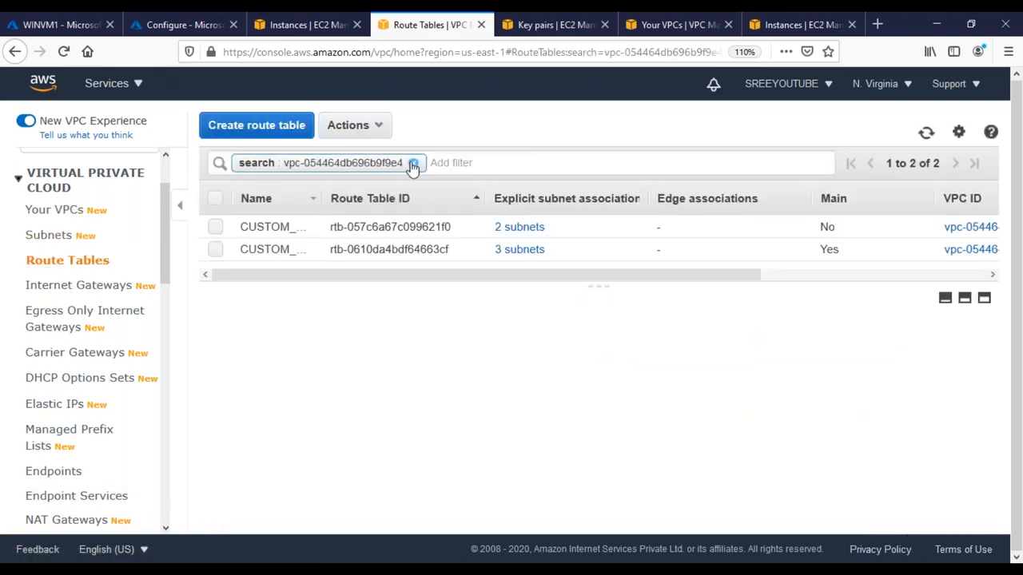
pyautogui.click(413, 164)
pyautogui.hotkey('ctrl', 'v')
pyautogui.press('Return')
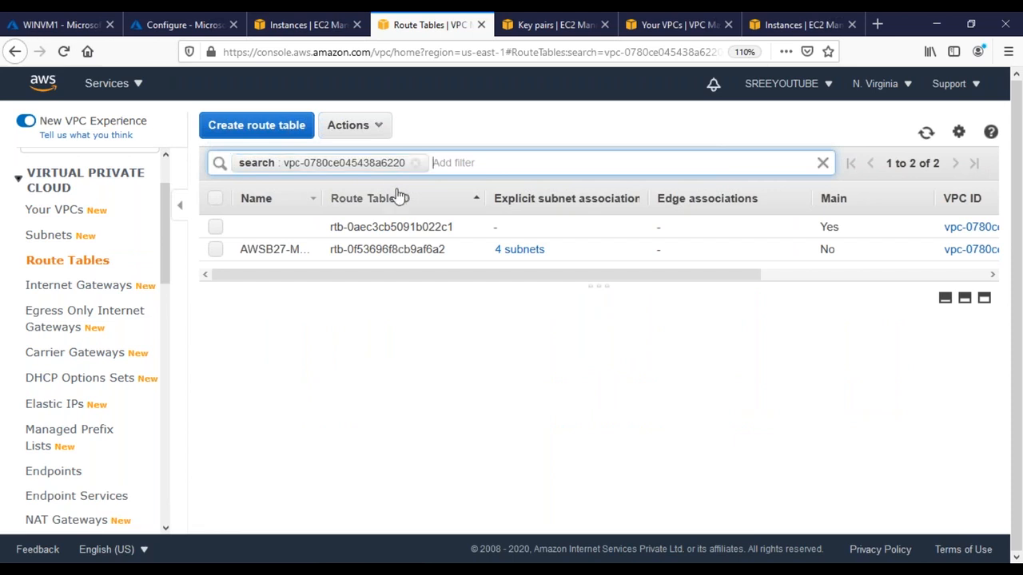
# Open the routes of the green VPC's non-main route table and enlarge its details area.
pyautogui.click(393, 250)
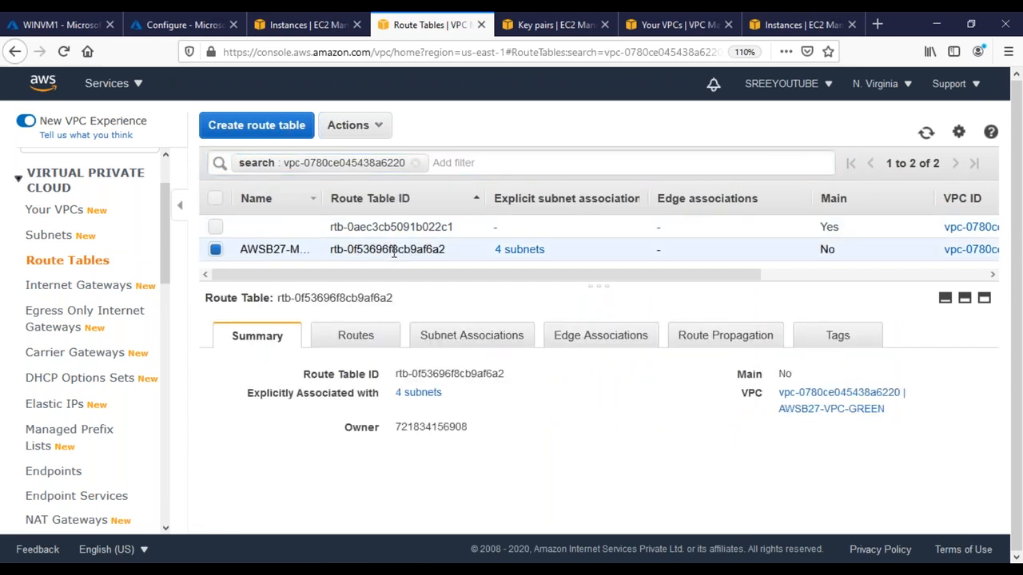
pyautogui.click(365, 345)
pyautogui.moveTo(563, 283); pyautogui.dragTo(577, 242)
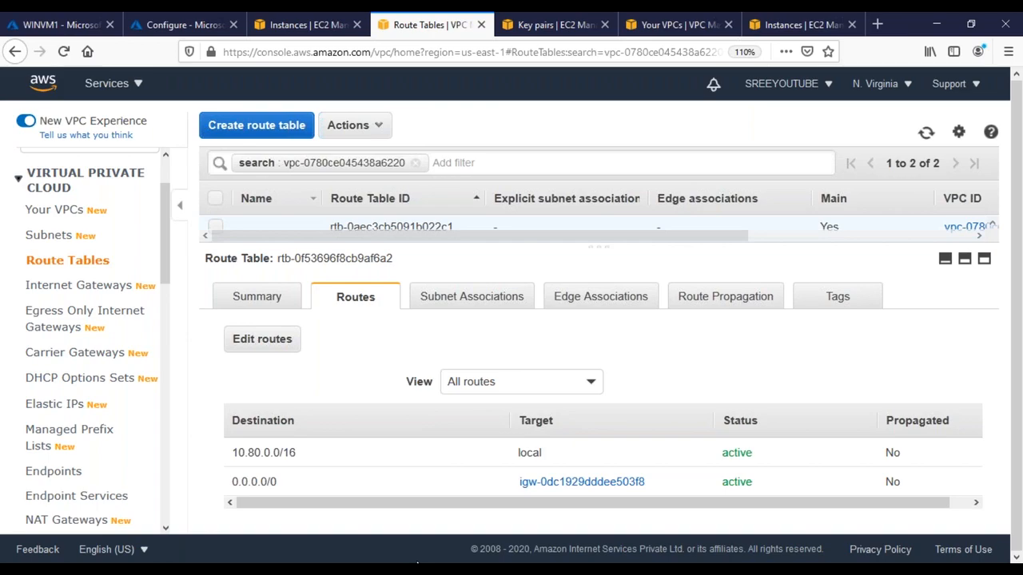
# Switch to the Paint network diagram and the 10.80.1.100 PuTTY terminal to examine the ping's source and destination addresses.
pyautogui.moveTo(267, 569)
pyautogui.click(343, 508)
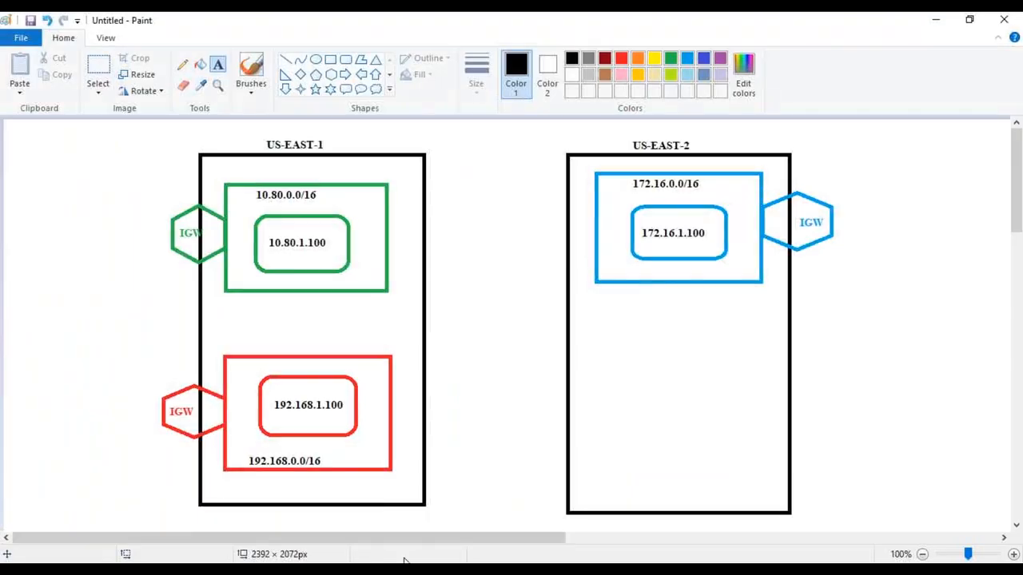
pyautogui.moveTo(407, 569)
pyautogui.click(272, 511)
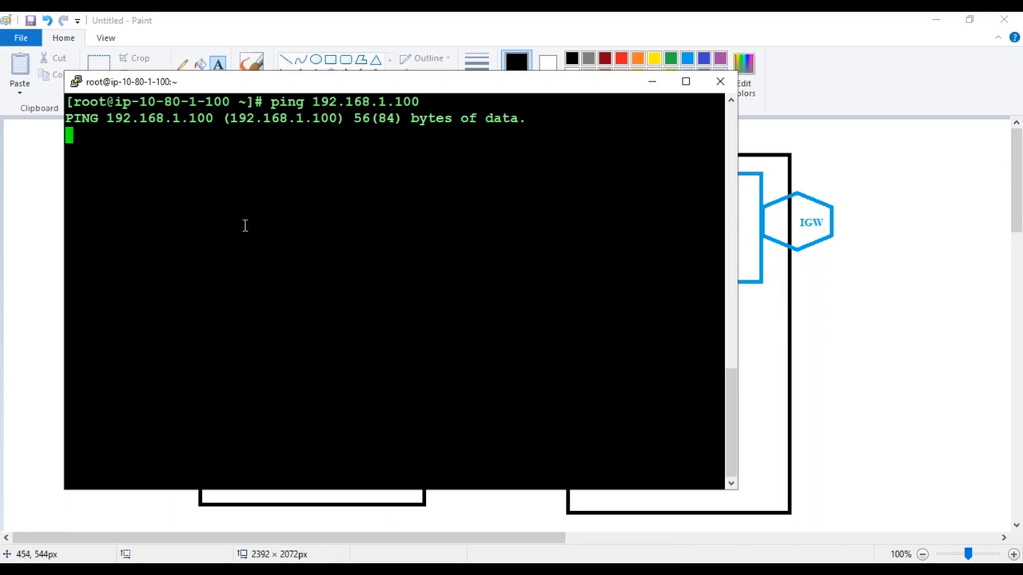
pyautogui.moveTo(149, 102); pyautogui.dragTo(213, 103)
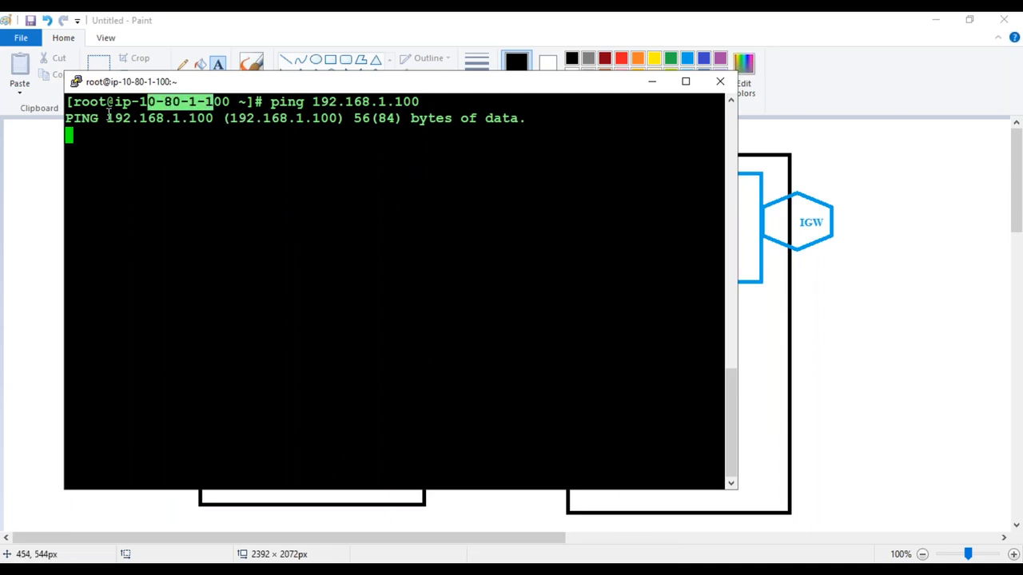
pyautogui.moveTo(107, 118); pyautogui.dragTo(162, 120)
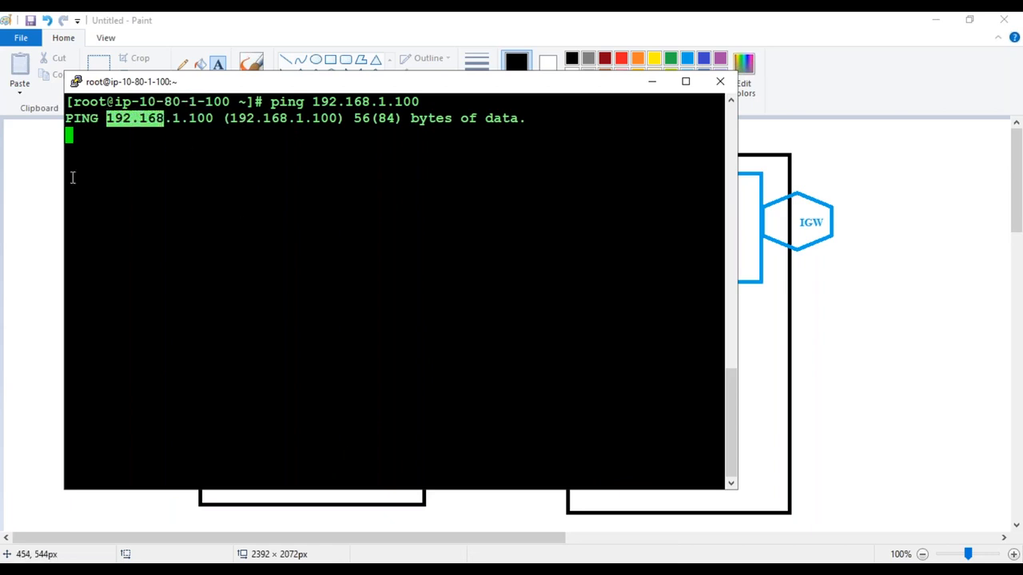
# Return to the Paint diagram, mark the traffic paths from 10.80.1.100 to 192.168.1.100 and the internet gateway, and clear the marks.
pyautogui.click(9, 258)
pyautogui.click(9, 256)
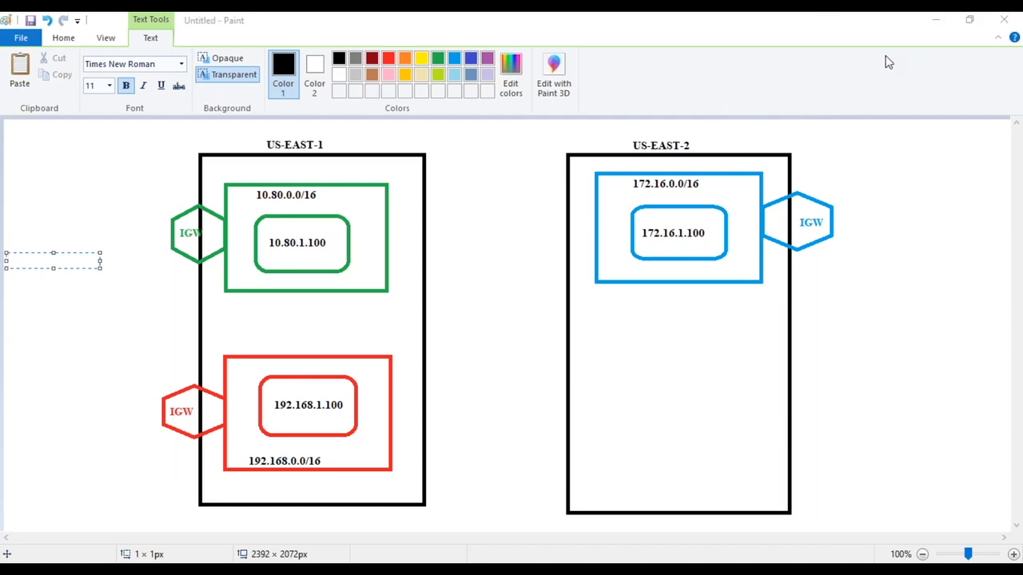
pyautogui.moveTo(326, 252)
pyautogui.mouseDown()
pyautogui.moveTo(314, 247)
pyautogui.moveTo(323, 257)
pyautogui.moveTo(294, 407)
pyautogui.mouseUp()
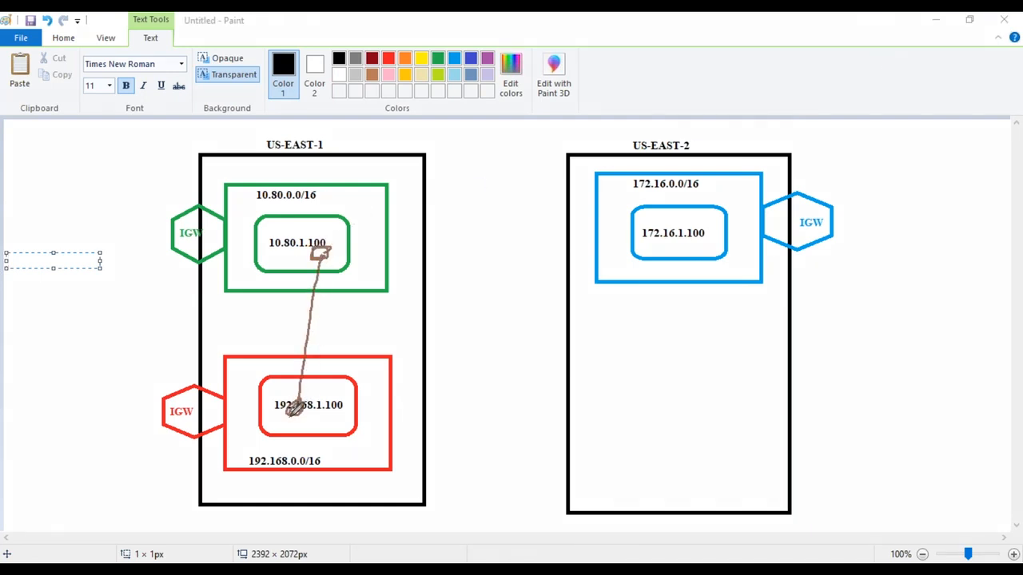
pyautogui.moveTo(323, 197)
pyautogui.mouseDown()
pyautogui.moveTo(350, 195)
pyautogui.moveTo(387, 157)
pyautogui.mouseUp()
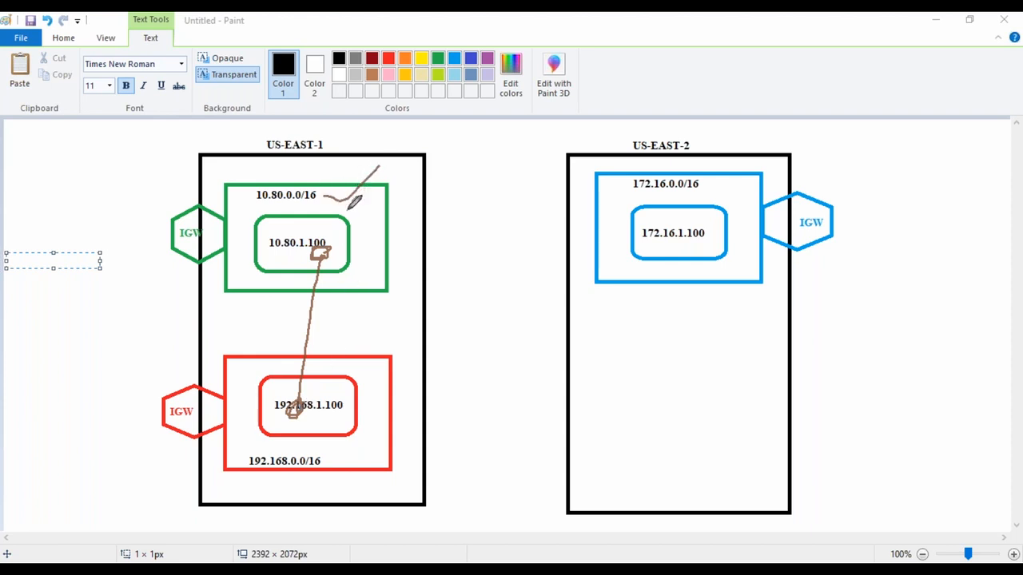
pyautogui.moveTo(330, 227); pyautogui.dragTo(4, 217)
pyautogui.moveTo(290, 251); pyautogui.dragTo(267, 411)
pyautogui.moveTo(336, 231); pyautogui.dragTo(66, 238)
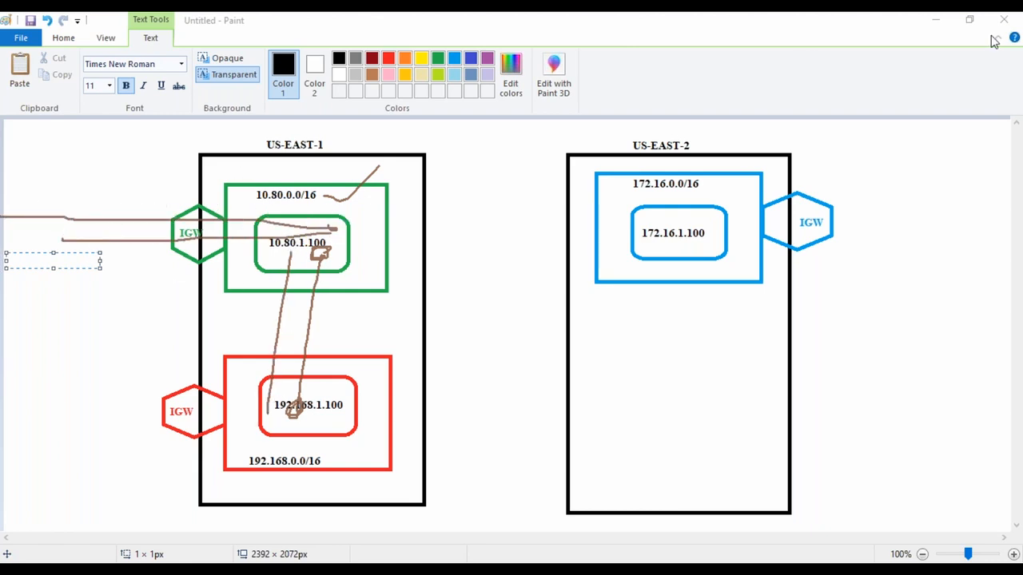
pyautogui.click(976, 64)
pyautogui.moveTo(334, 244)
pyautogui.mouseDown()
pyautogui.moveTo(304, 422)
pyautogui.moveTo(337, 411)
pyautogui.mouseUp()
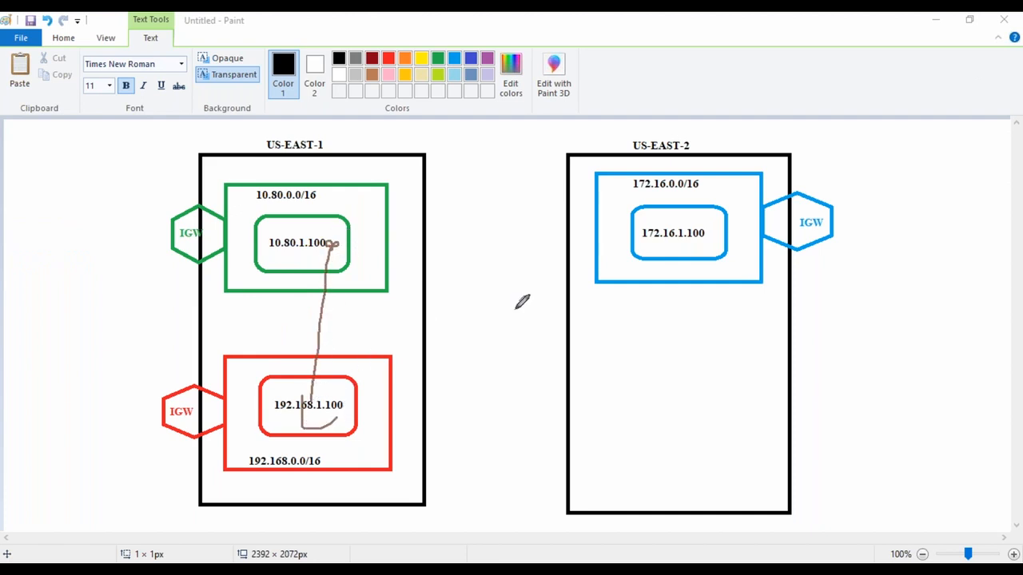
pyautogui.click(976, 67)
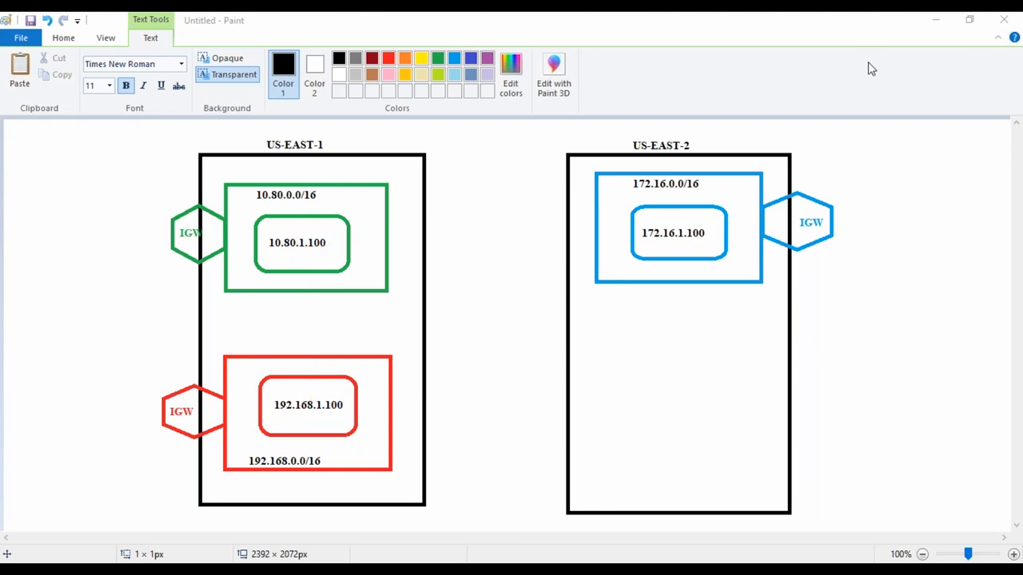
# Return to the AWS console and add a route with destination 192.168.0.0/16 to the green VPC's route table.
pyautogui.click(290, 570)
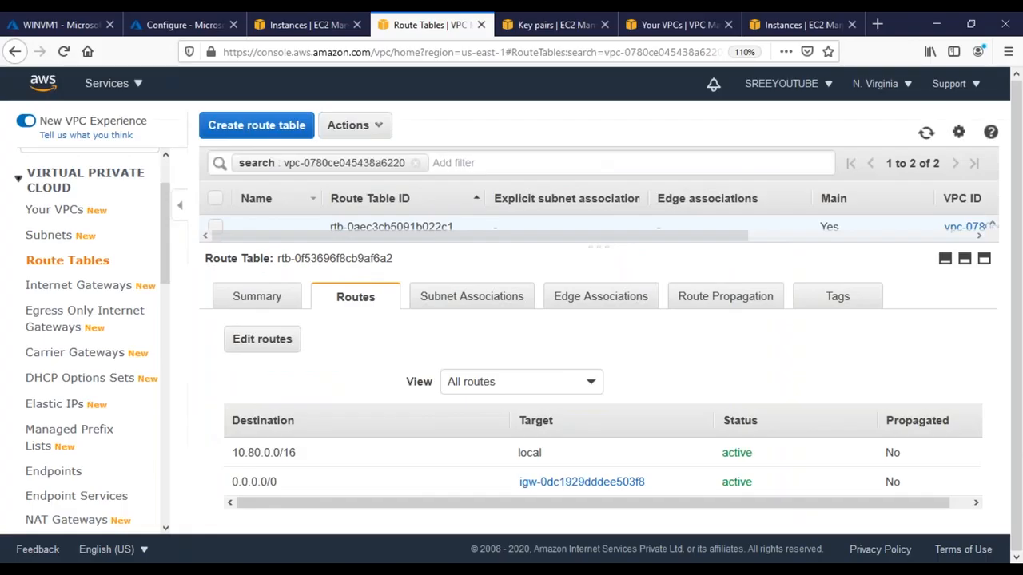
pyautogui.click(269, 348)
pyautogui.click(77, 329)
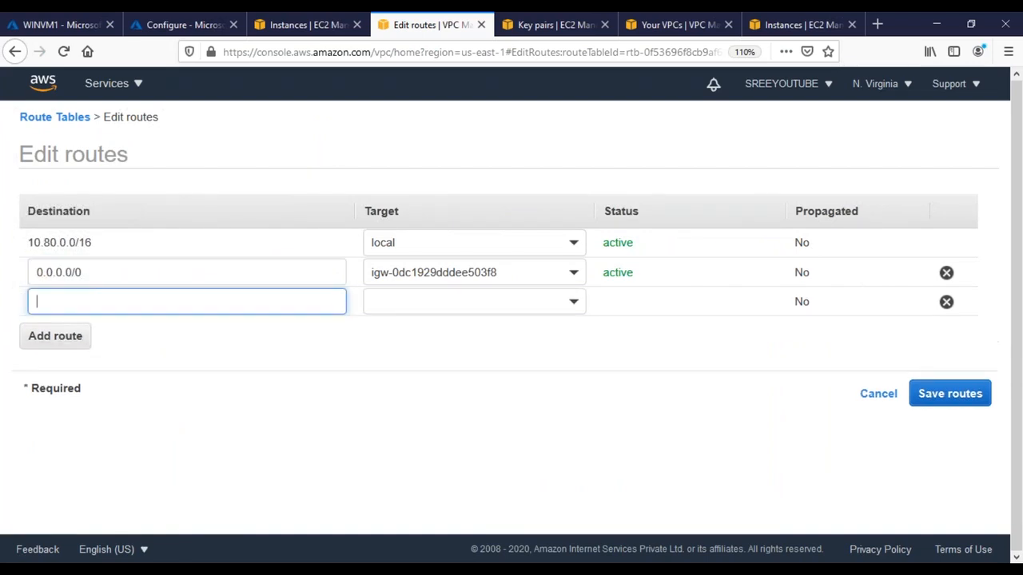
pyautogui.write('192.168')
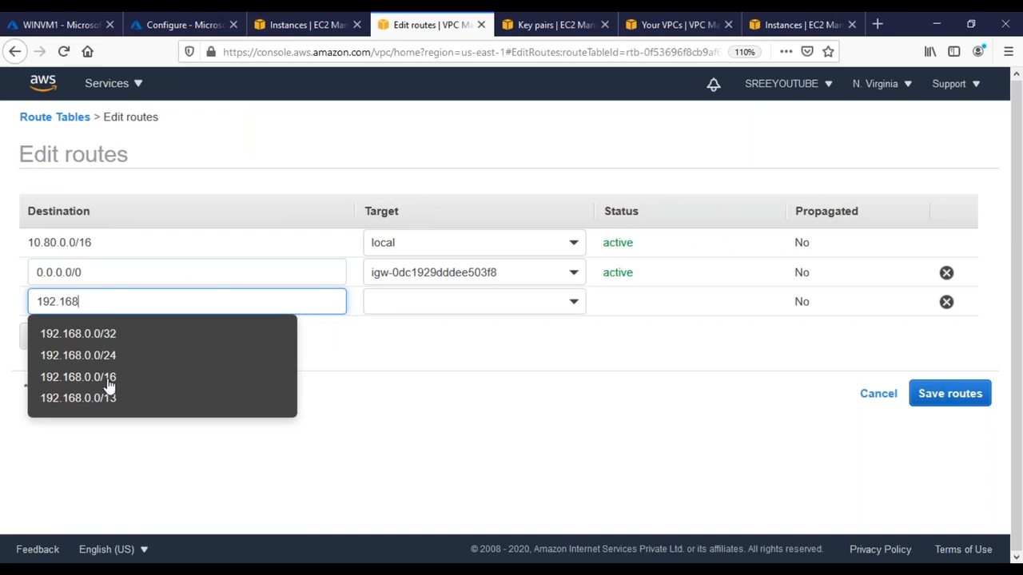
pyautogui.click(102, 381)
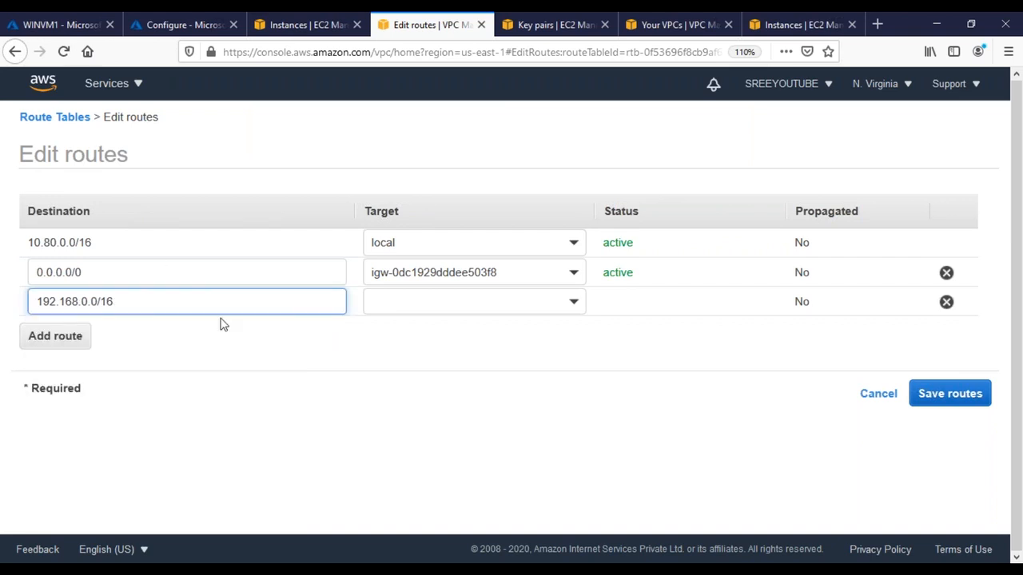
# Set the new route's target to peering connection pcx-07b2065831a087a4e and save the routes.
pyautogui.click(572, 309)
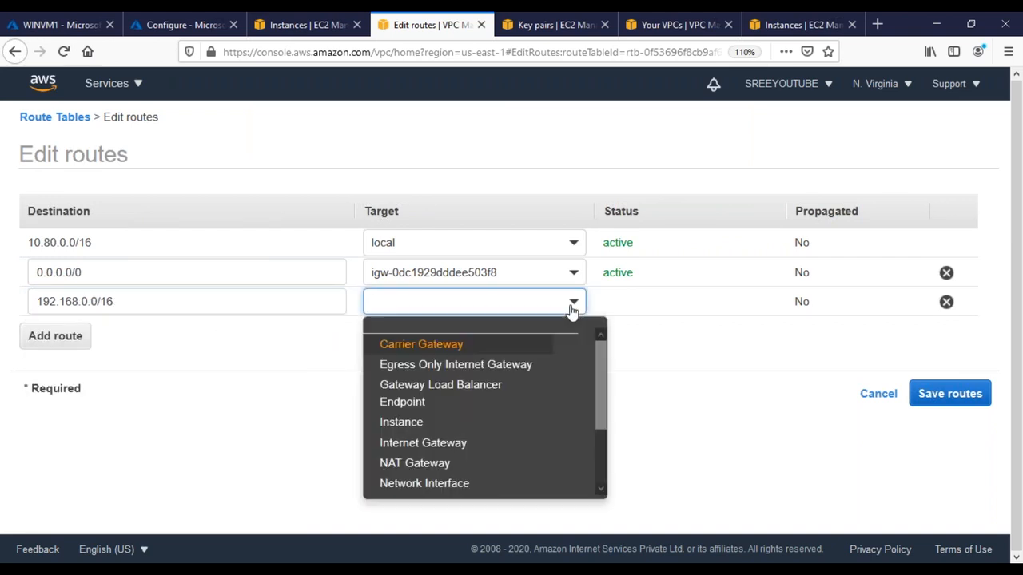
pyautogui.scroll(-3, 559, 385)
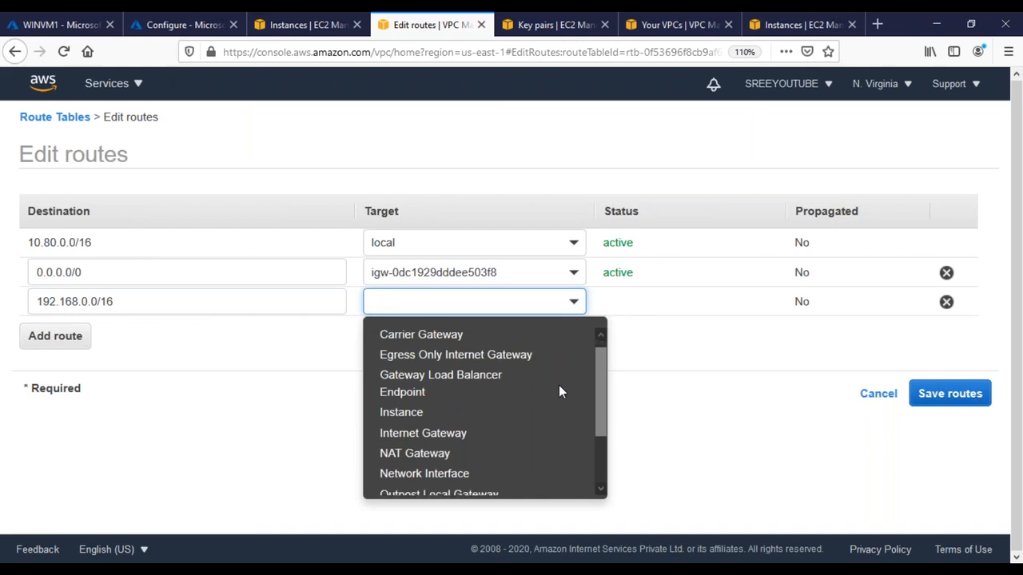
pyautogui.click(466, 453)
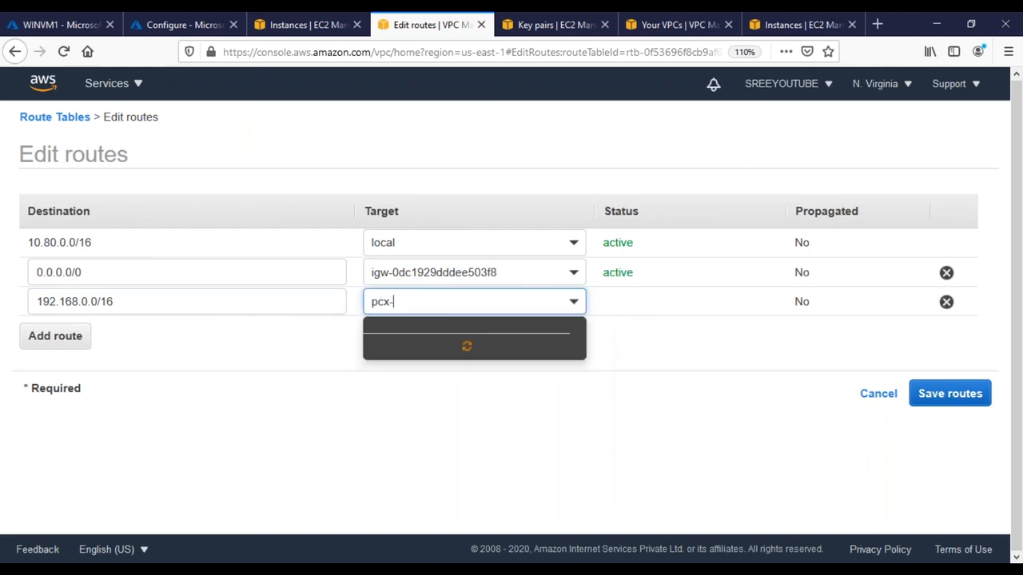
pyautogui.click(559, 349)
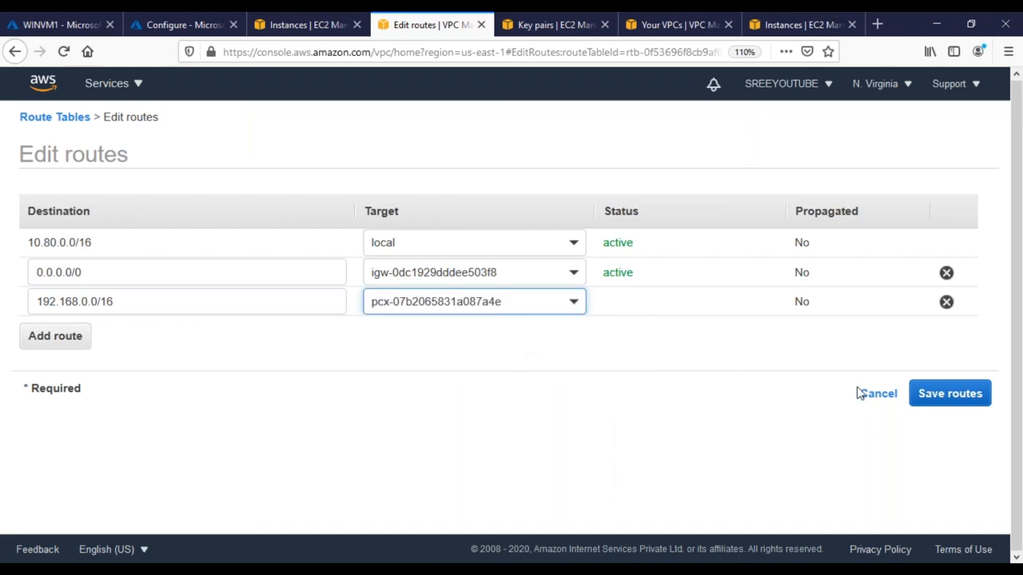
pyautogui.click(918, 396)
pyautogui.click(776, 256)
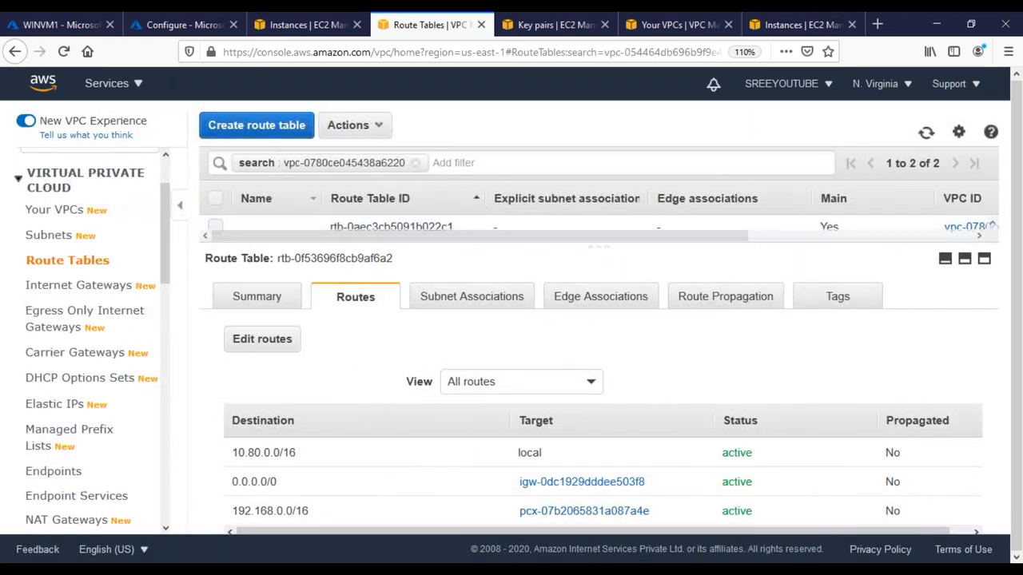
# Review the destinations and targets of the local, internet gateway and peering routes in the green route table.
pyautogui.moveTo(316, 454); pyautogui.dragTo(231, 466)
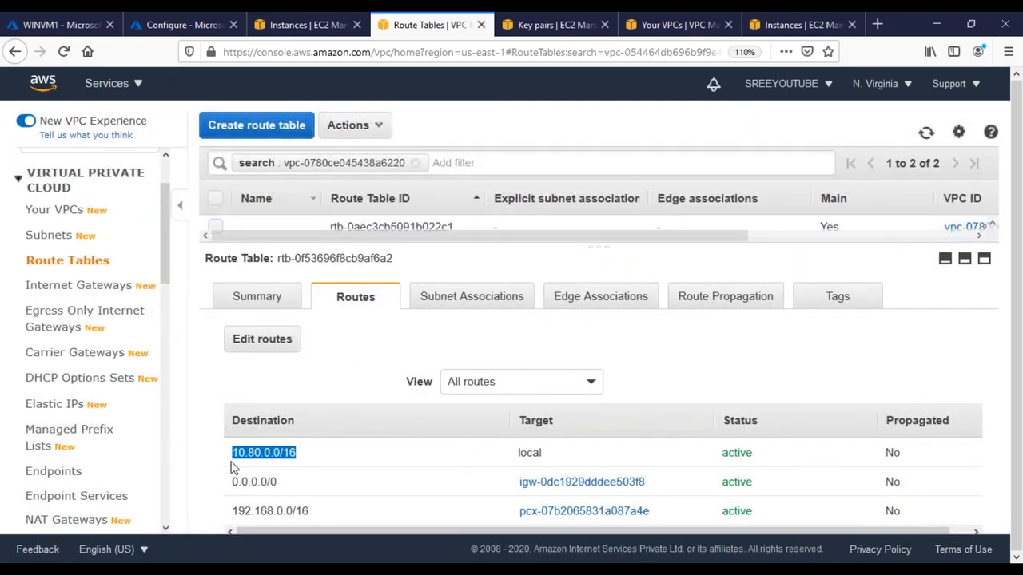
pyautogui.moveTo(561, 455); pyautogui.dragTo(526, 454)
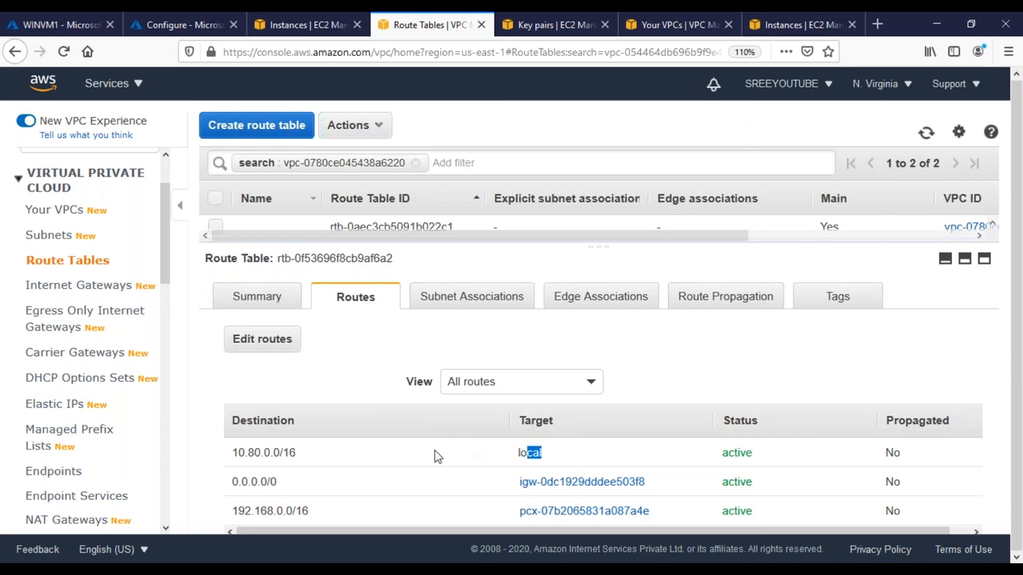
pyautogui.moveTo(668, 519); pyautogui.dragTo(580, 512)
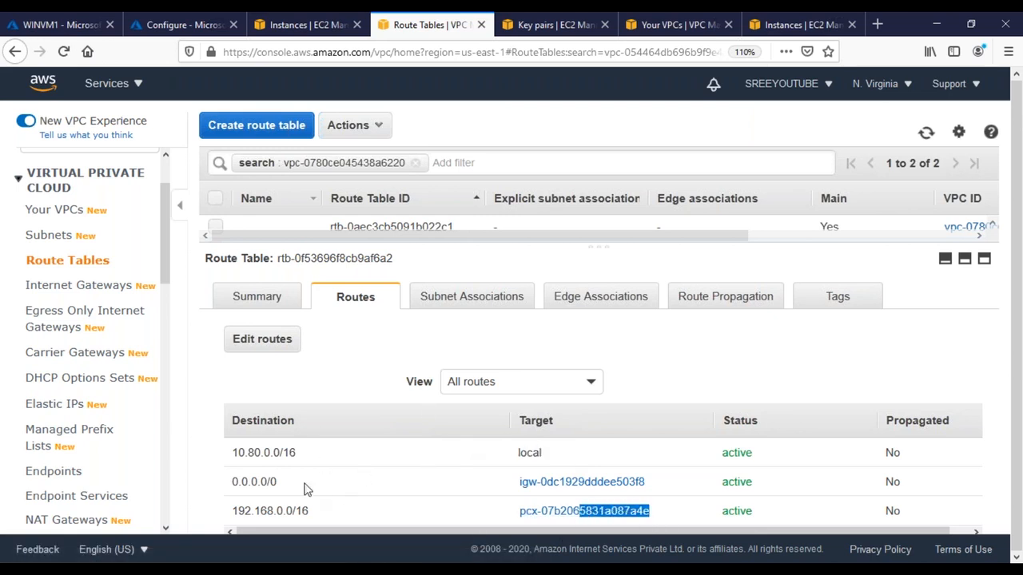
pyautogui.moveTo(306, 489); pyautogui.dragTo(137, 491)
pyautogui.click(407, 479)
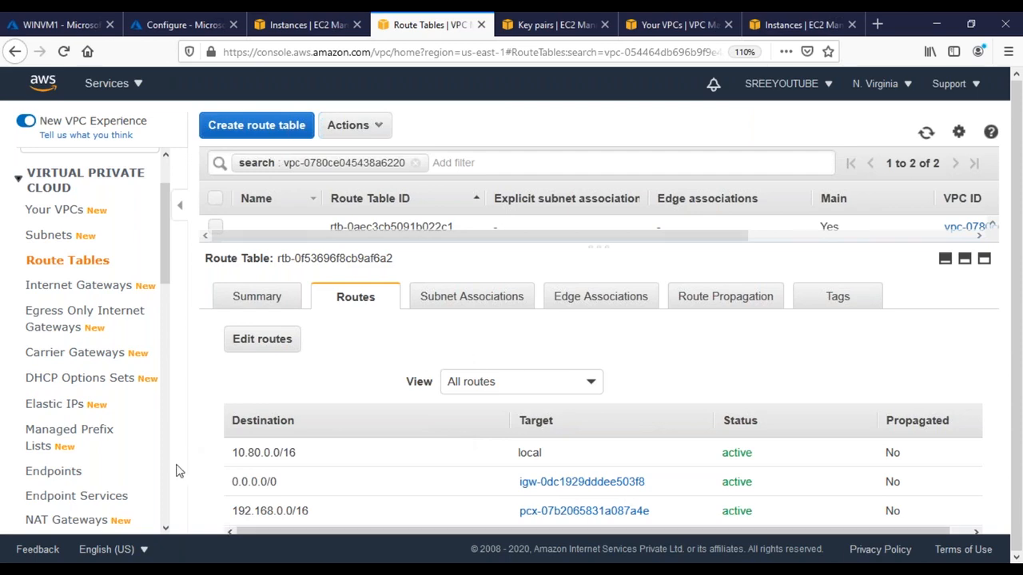
pyautogui.moveTo(733, 511); pyautogui.dragTo(269, 494)
pyautogui.click(387, 449)
# Switch to the PuTTY terminals of the 10.80.1.100 and 192.168.1.100 servers to check whether their pings get replies.
pyautogui.click(401, 551)
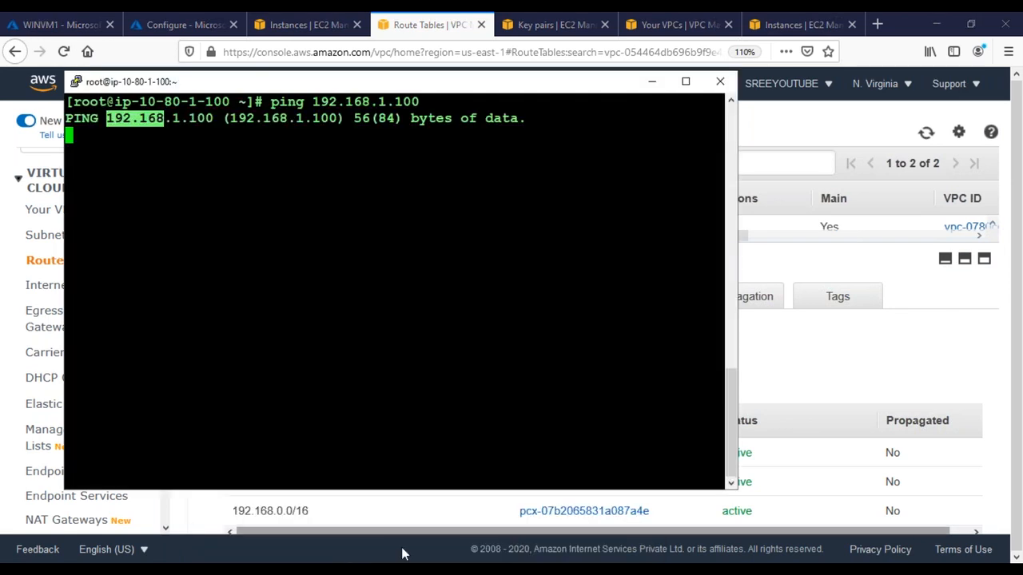
pyautogui.click(453, 542)
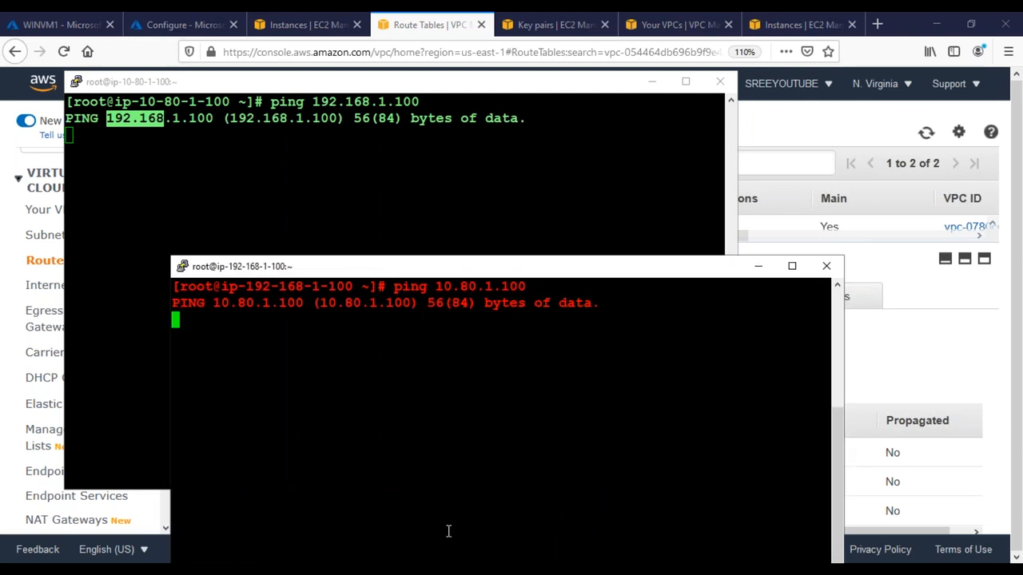
pyautogui.click(491, 208)
pyautogui.click(764, 407)
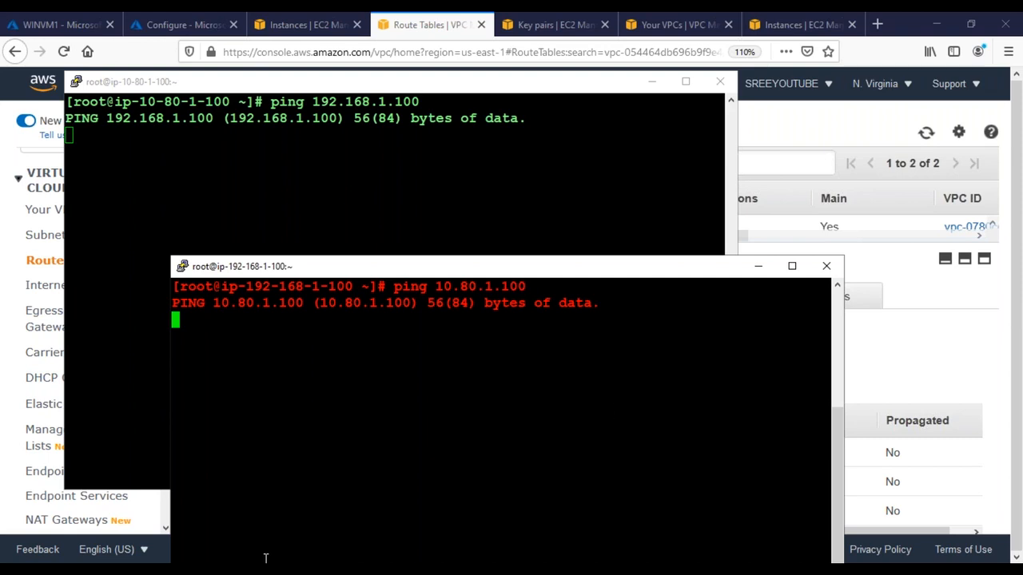
# Compare the Paint network diagram with the running ping in the 10.80.1.100 server's PuTTY terminal.
pyautogui.moveTo(266, 560)
pyautogui.click(312, 522)
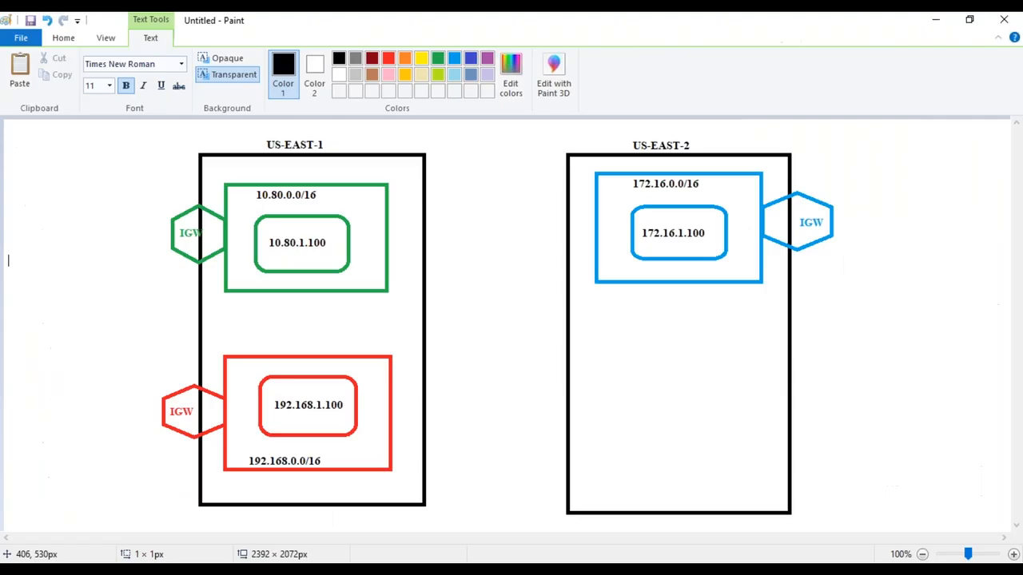
pyautogui.click(890, 64)
pyautogui.moveTo(442, 563)
pyautogui.click(298, 508)
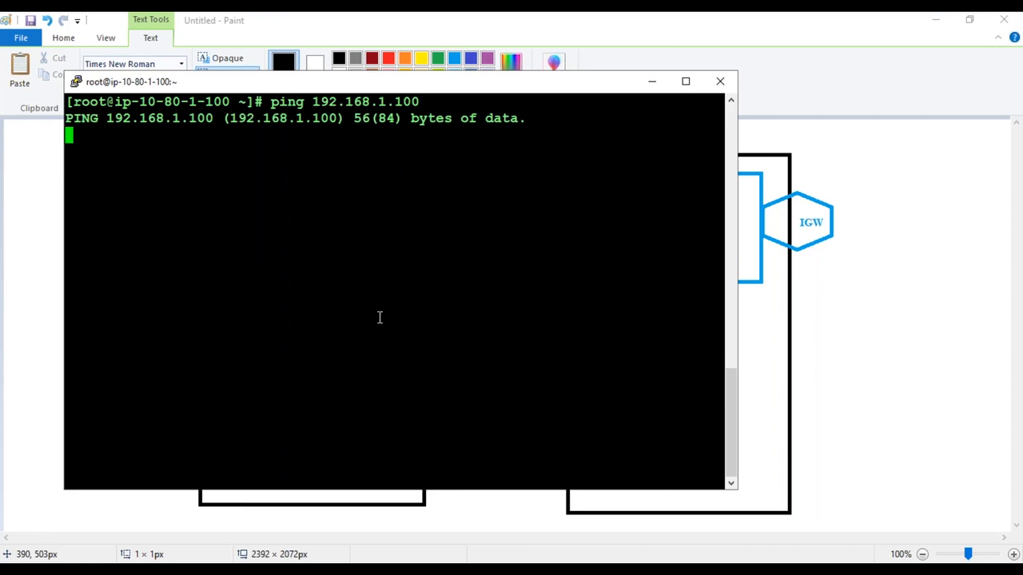
pyautogui.click(477, 500)
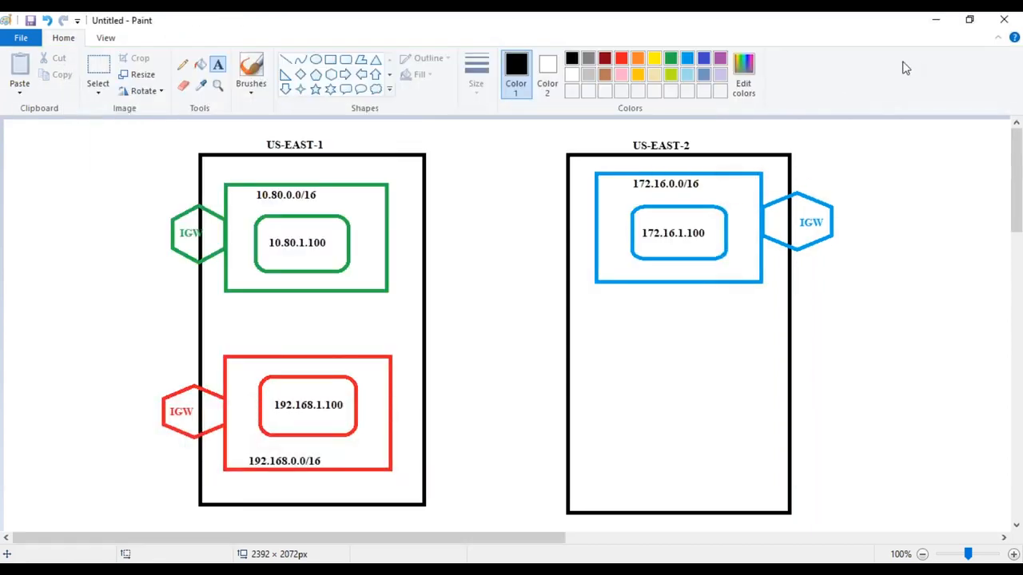
# Switch on freehand annotation over the Paint diagram to trace the path from 10.80.1.100 through 192.168.1.100 to the red internet gateway, clearing the marks.
pyautogui.moveTo(331, 237)
pyautogui.mouseDown()
pyautogui.moveTo(329, 398)
pyautogui.moveTo(6, 398)
pyautogui.mouseUp()
pyautogui.moveTo(404, 403)
pyautogui.mouseDown()
pyautogui.moveTo(350, 352)
pyautogui.moveTo(299, 433)
pyautogui.moveTo(369, 357)
pyautogui.mouseUp()
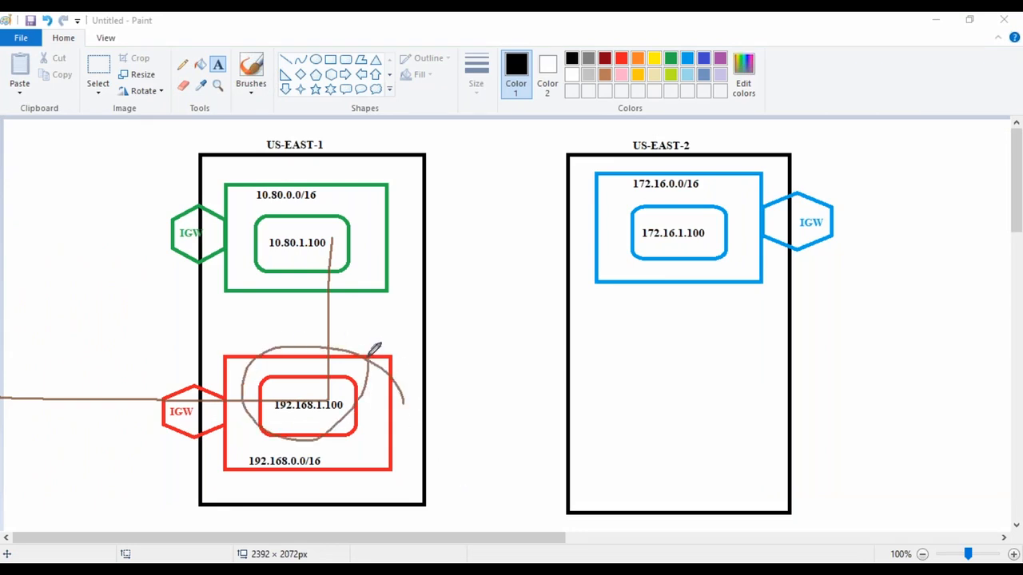
pyautogui.moveTo(241, 476); pyautogui.dragTo(301, 476)
pyautogui.moveTo(320, 417); pyautogui.dragTo(62, 404)
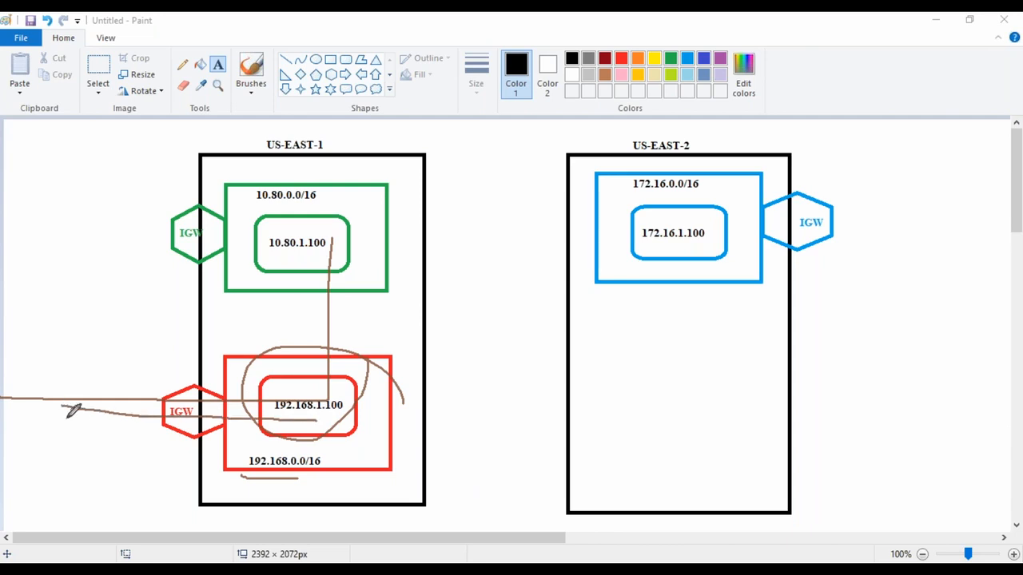
pyautogui.click(970, 67)
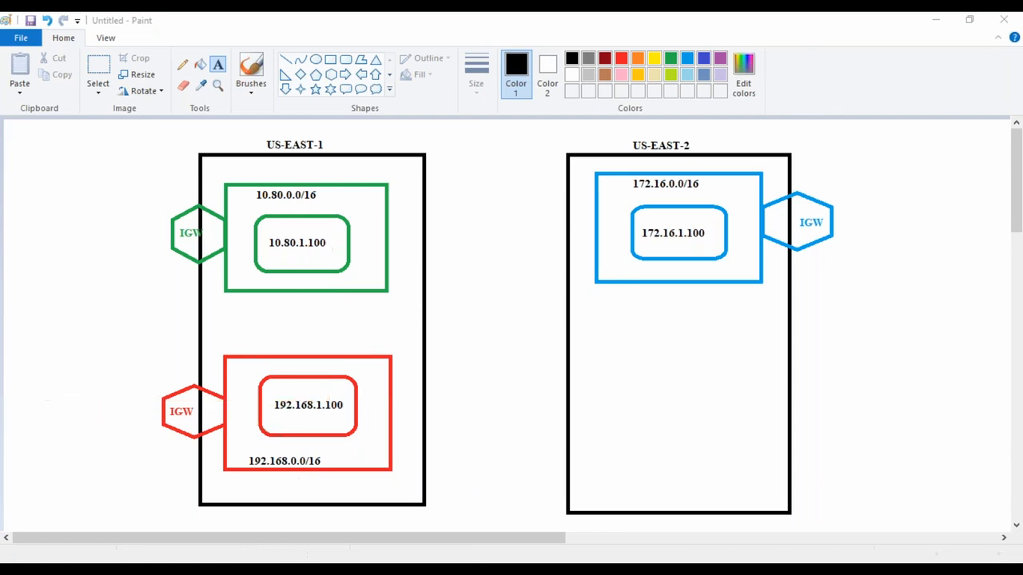
pyautogui.moveTo(343, 242); pyautogui.dragTo(334, 408)
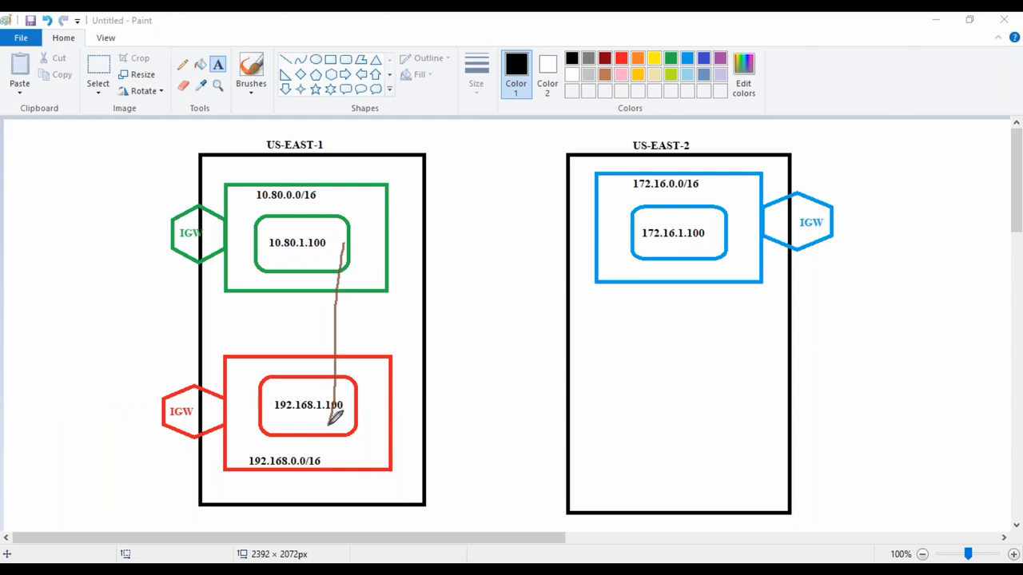
pyautogui.moveTo(333, 416); pyautogui.dragTo(6, 371)
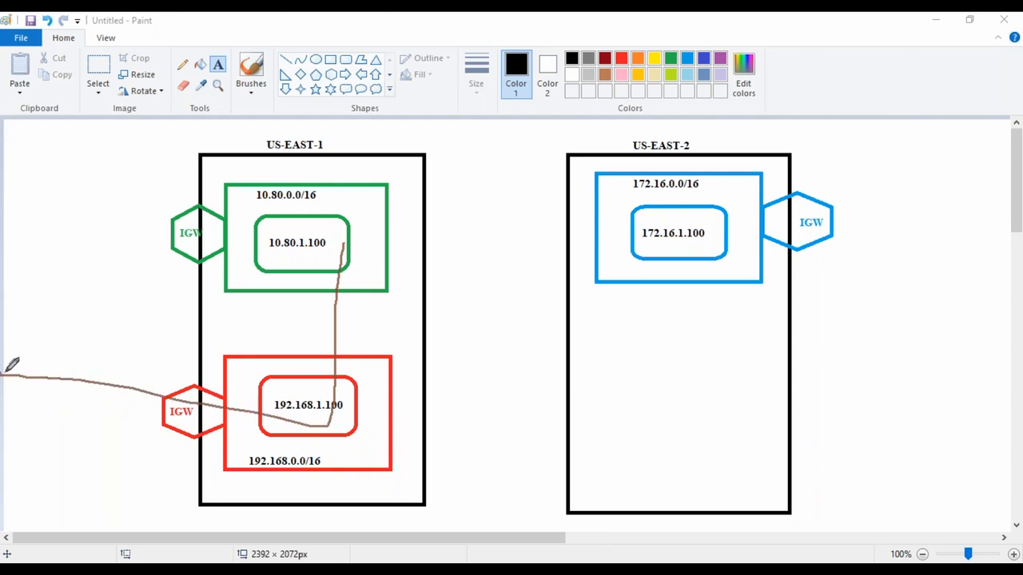
pyautogui.hotkey('ctrl', 'z')
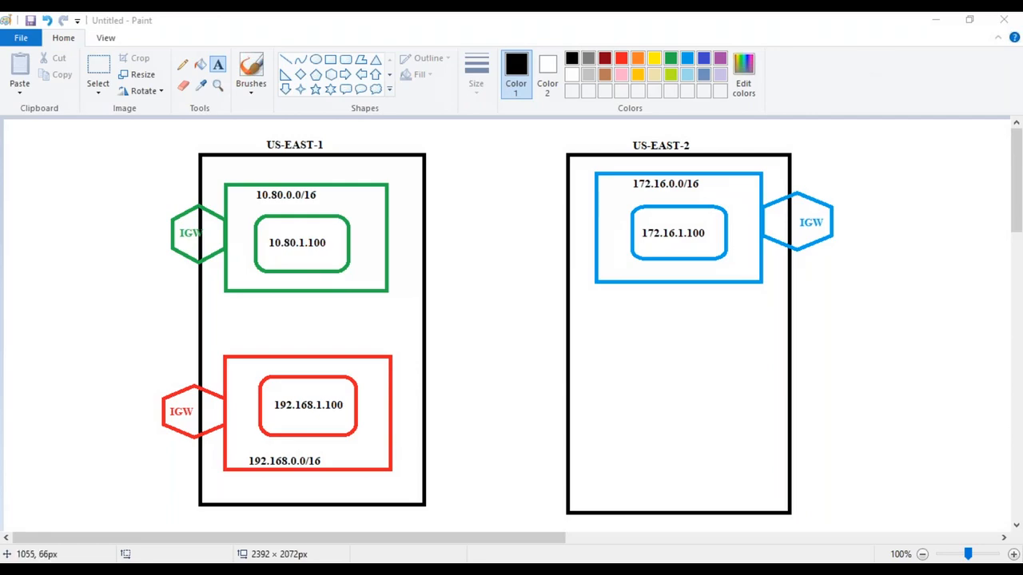
# Return to the AWS console in the browser and copy RED-VPC's VPC ID from the list of VPCs.
pyautogui.click(260, 568)
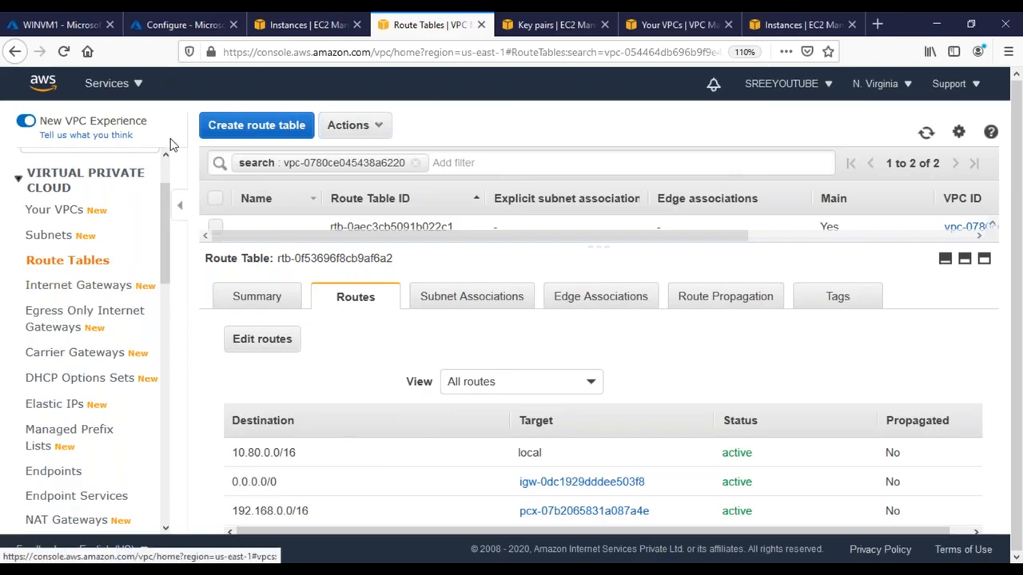
pyautogui.click(71, 212)
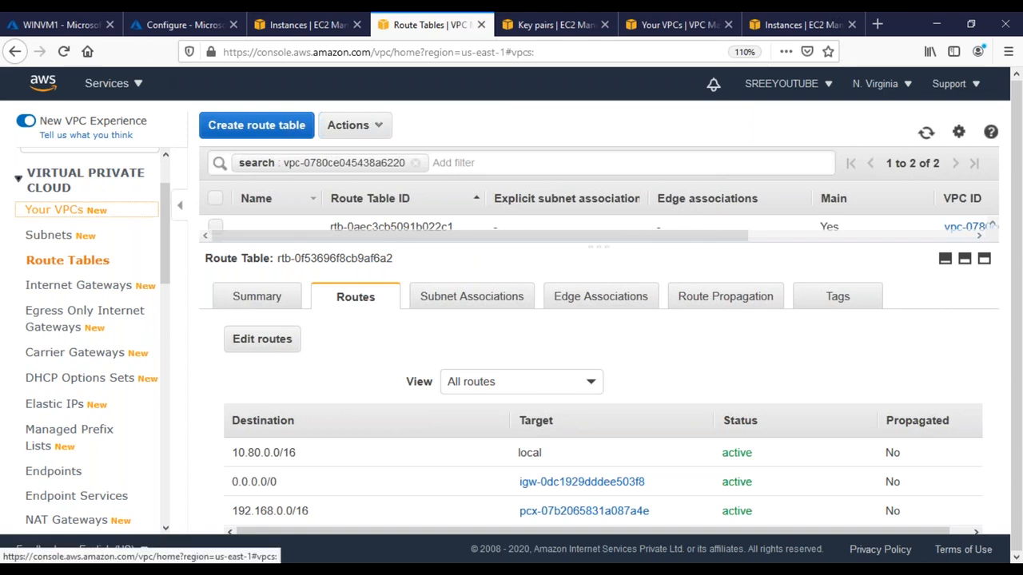
pyautogui.scroll(2, 603, 348)
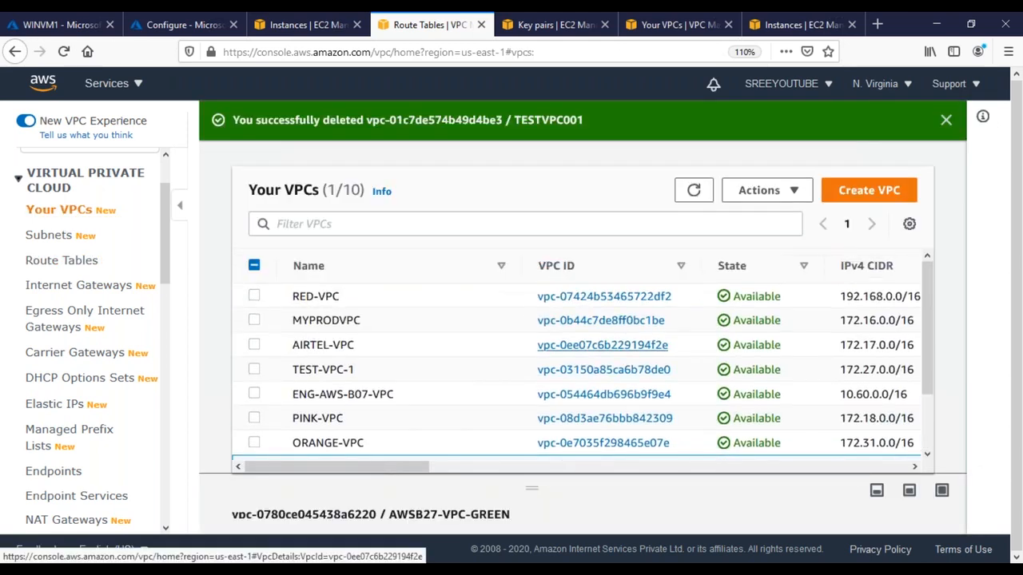
pyautogui.moveTo(679, 297); pyautogui.dragTo(536, 298)
pyautogui.hotkey('ctrl', 'c')
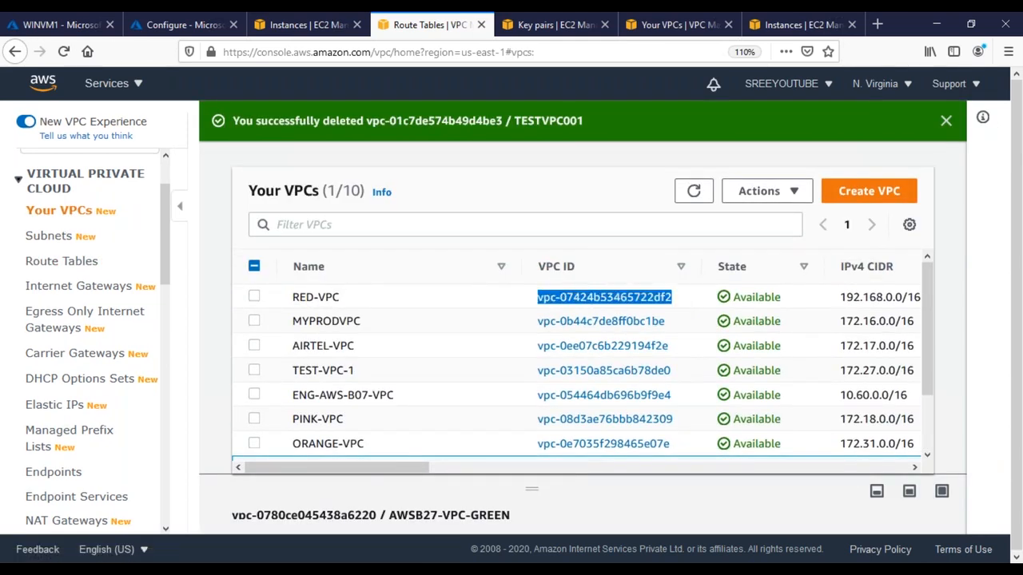
# Replace the route tables filter with RED-VPC's ID, vpc-07424b53465722df2.
pyautogui.click(51, 263)
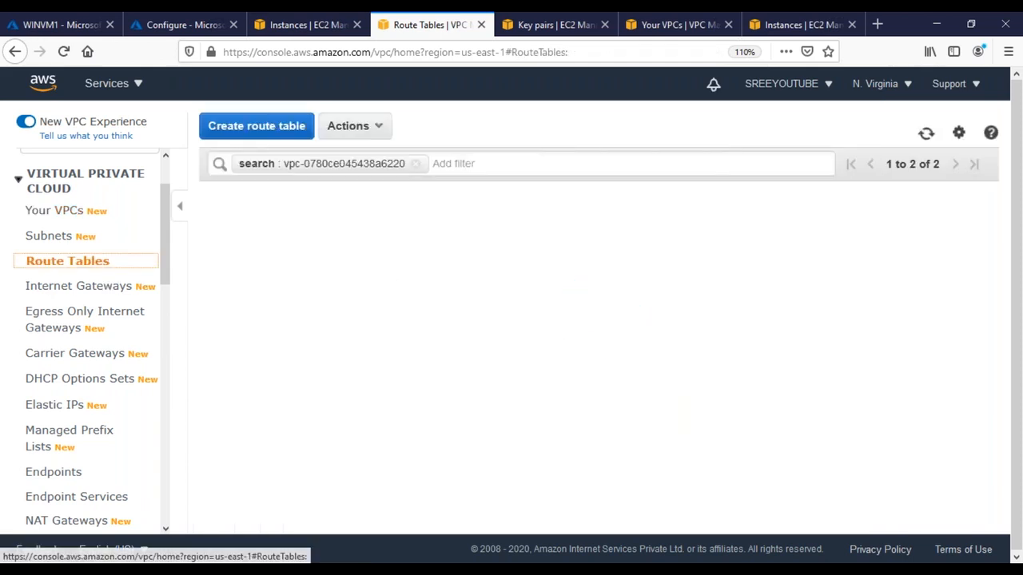
pyautogui.click(414, 163)
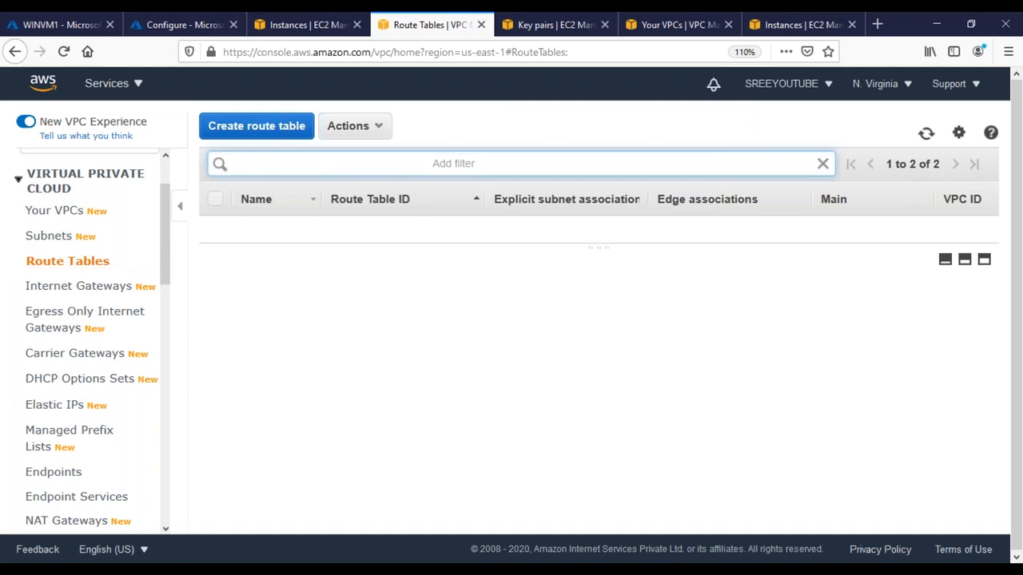
pyautogui.click(327, 165)
pyautogui.hotkey('ctrl', 'v')
pyautogui.press('Return')
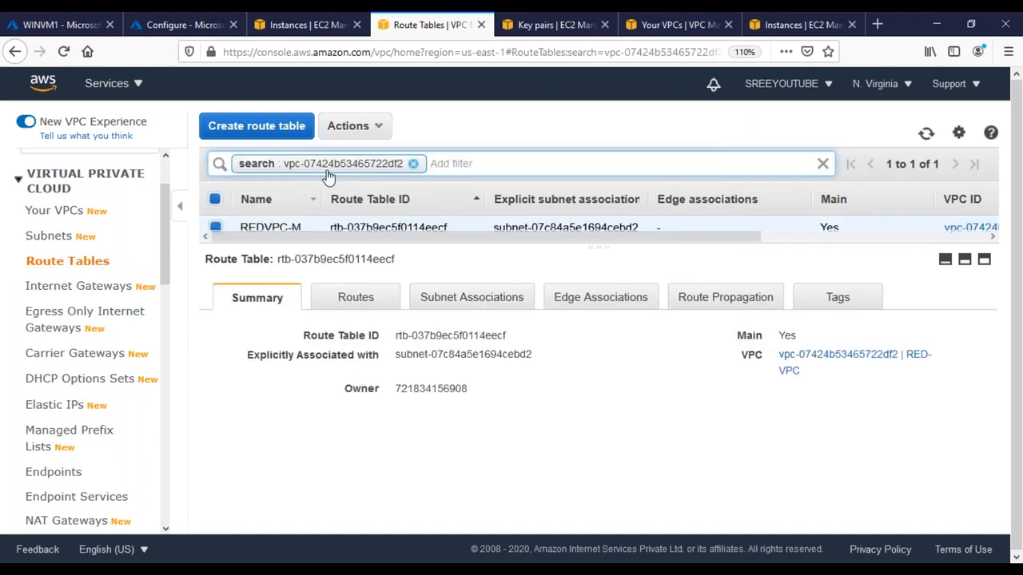
# Edit the RED-VPC route table's routes and remove the blackhole entries for 10.1.0.0/16, 172.16.0.0/16, 172.17.0.0/16 and 172.22.0.0/16.
pyautogui.moveTo(351, 246); pyautogui.dragTo(358, 280)
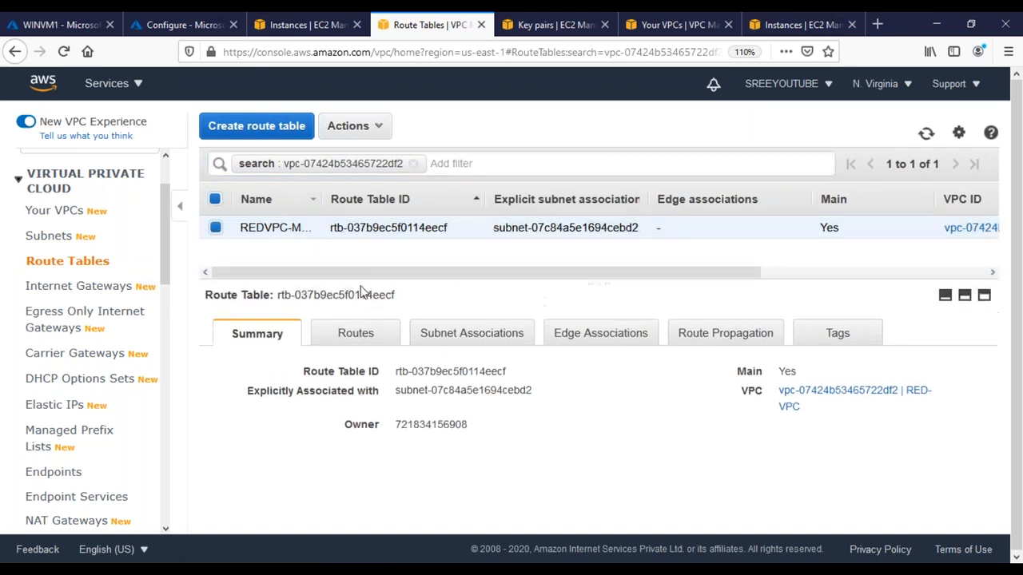
pyautogui.click(360, 337)
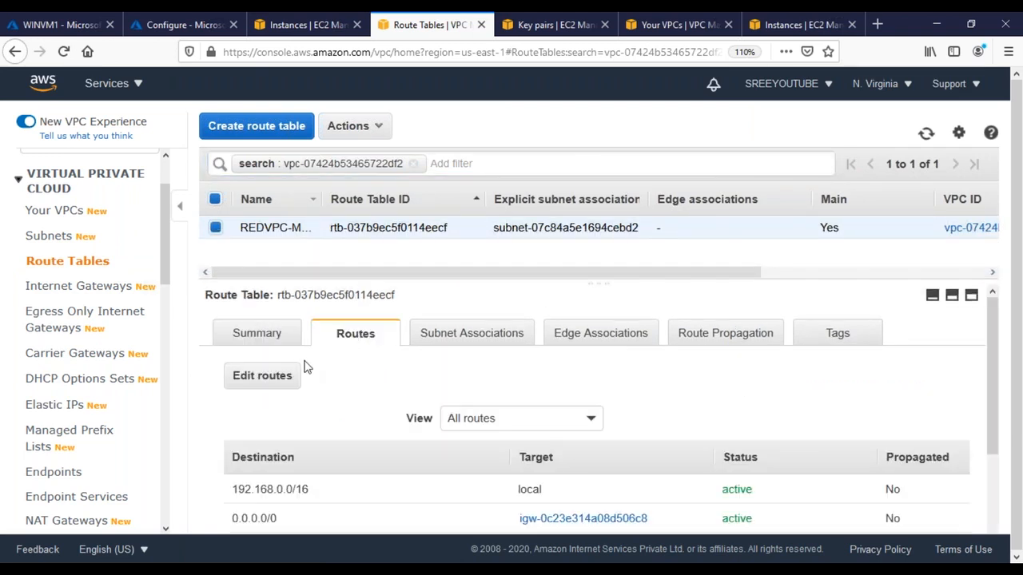
pyautogui.click(276, 376)
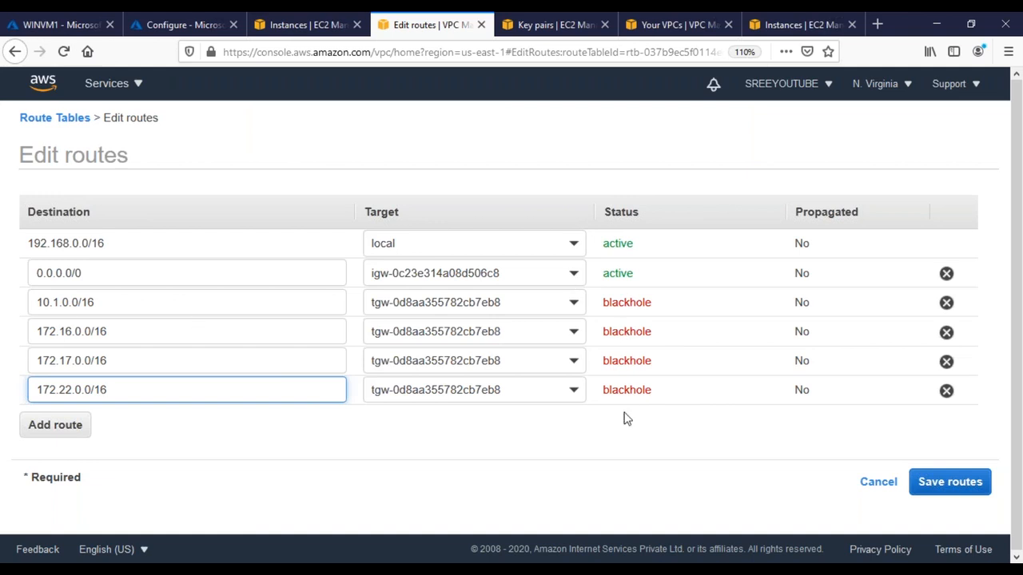
pyautogui.moveTo(676, 311); pyautogui.dragTo(607, 318)
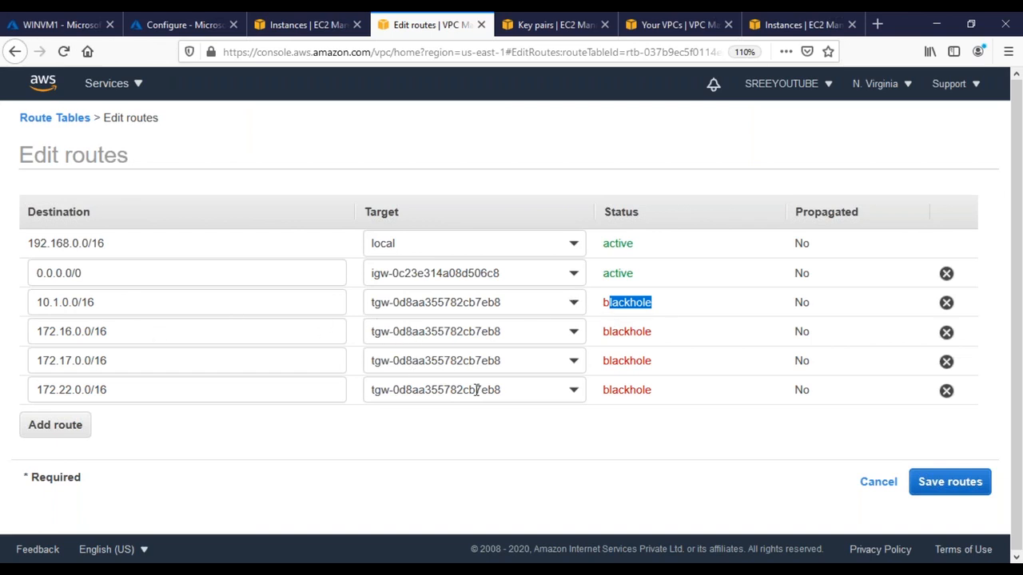
pyautogui.moveTo(656, 393); pyautogui.dragTo(605, 394)
pyautogui.moveTo(655, 364); pyautogui.dragTo(619, 365)
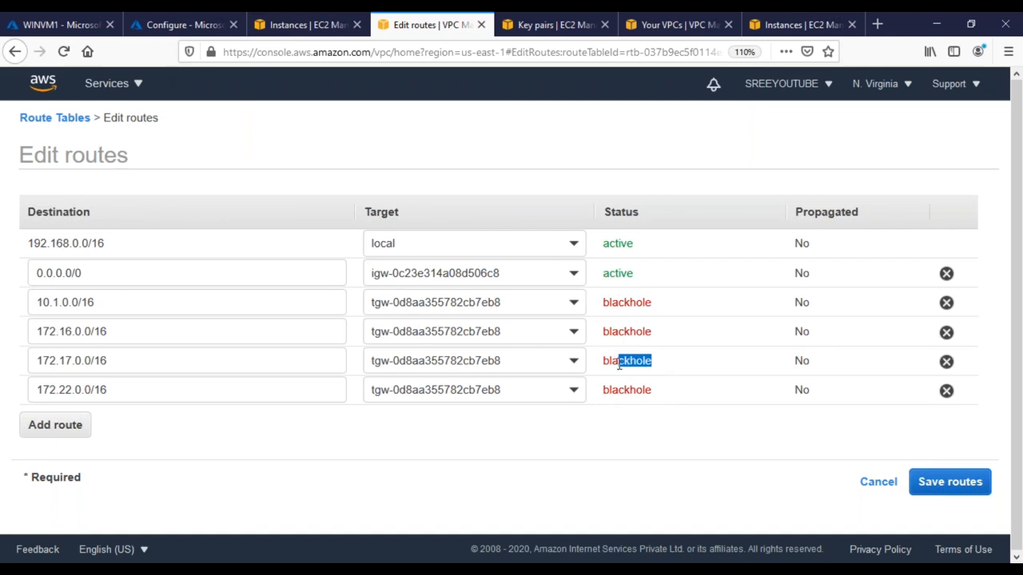
pyautogui.moveTo(658, 334); pyautogui.dragTo(604, 334)
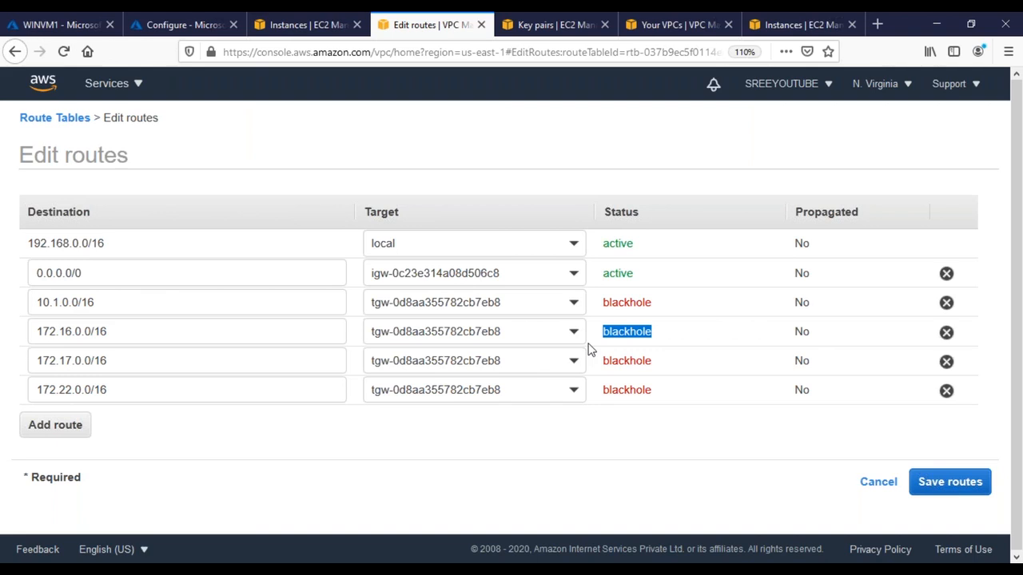
pyautogui.click(948, 307)
pyautogui.click(948, 307)
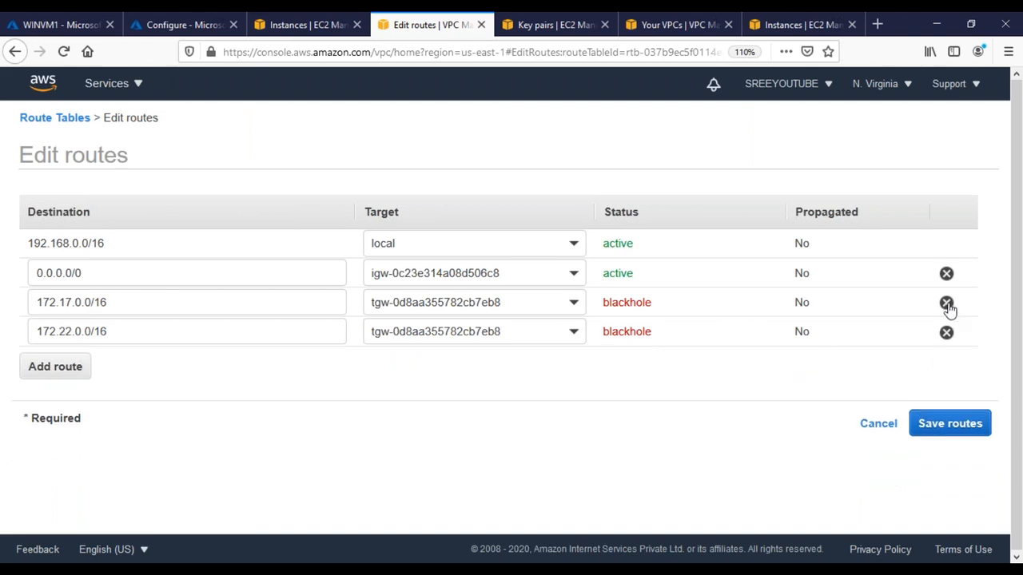
pyautogui.click(948, 307)
pyautogui.click(948, 307)
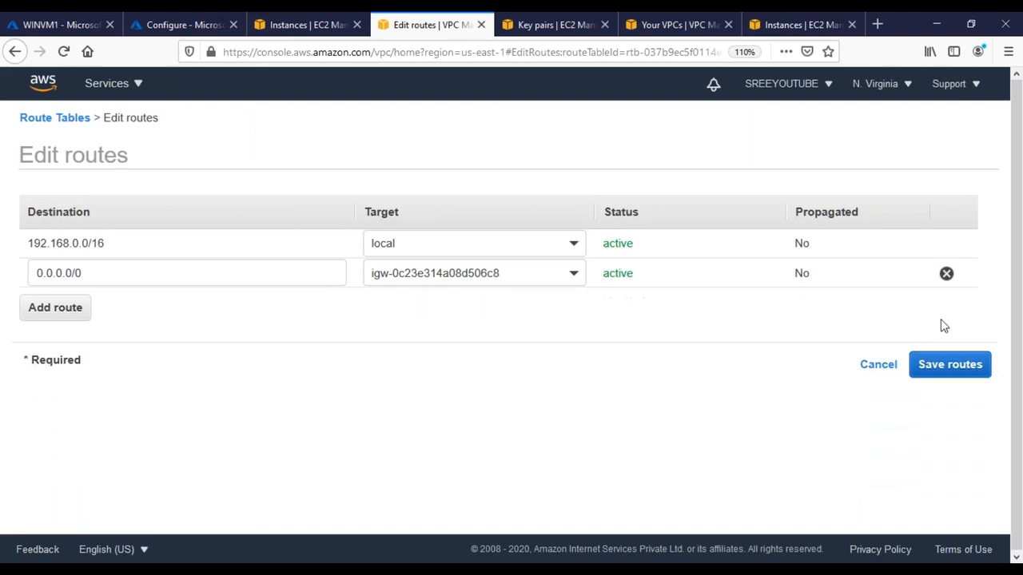
# Add a route to 10.80.0.0/16 targeting peering connection pcx-07b2065831a087a4e and save the routes.
pyautogui.click(55, 307)
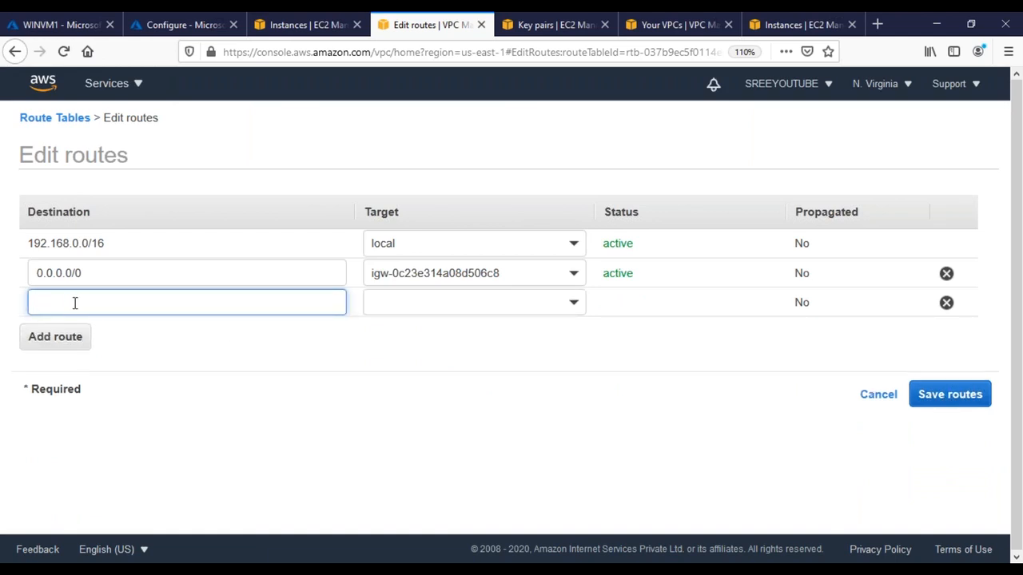
pyautogui.write('10.80.0')
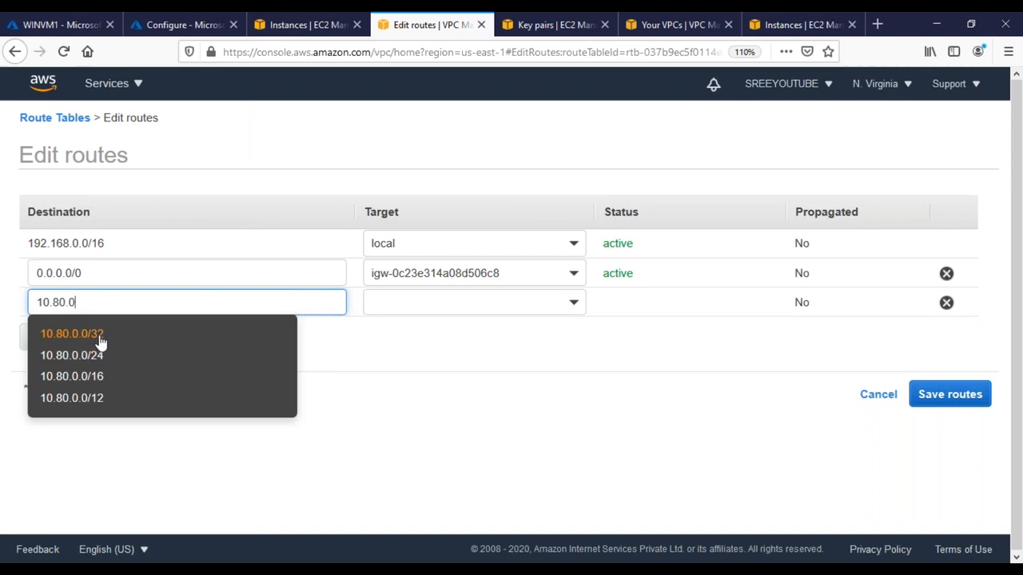
pyautogui.click(95, 382)
pyautogui.click(566, 307)
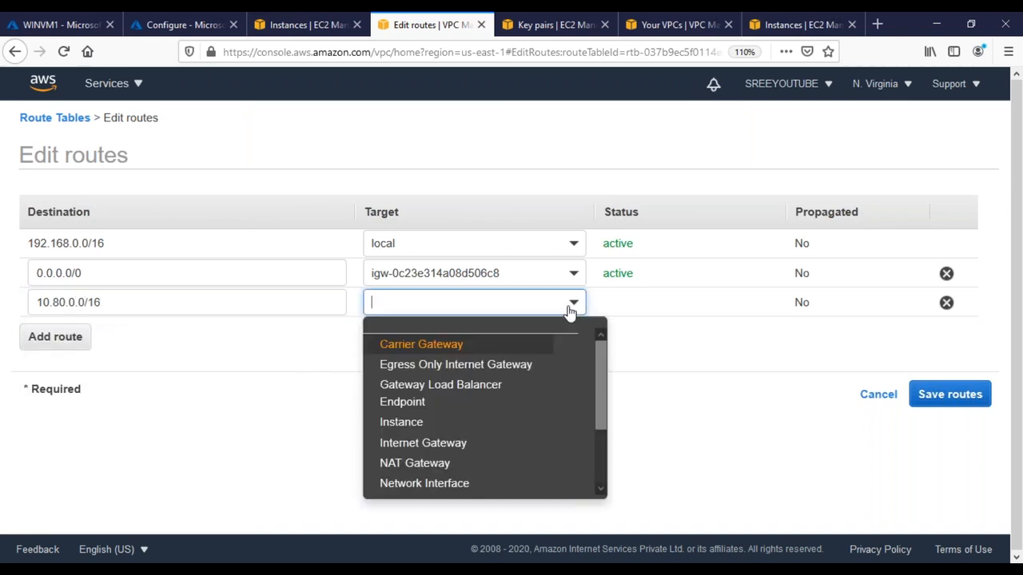
pyautogui.scroll(-2, 455, 425)
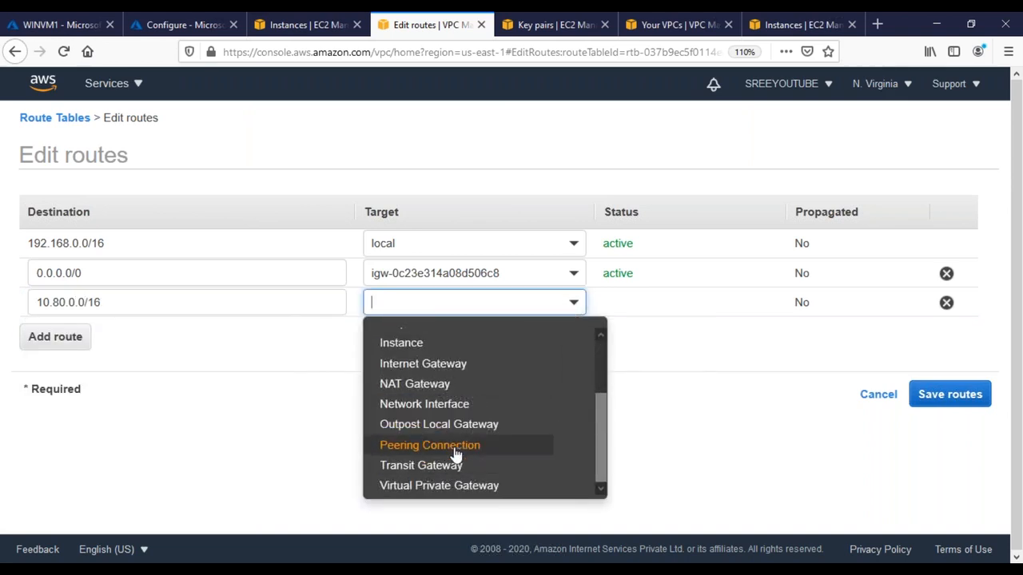
pyautogui.click(452, 445)
pyautogui.click(583, 346)
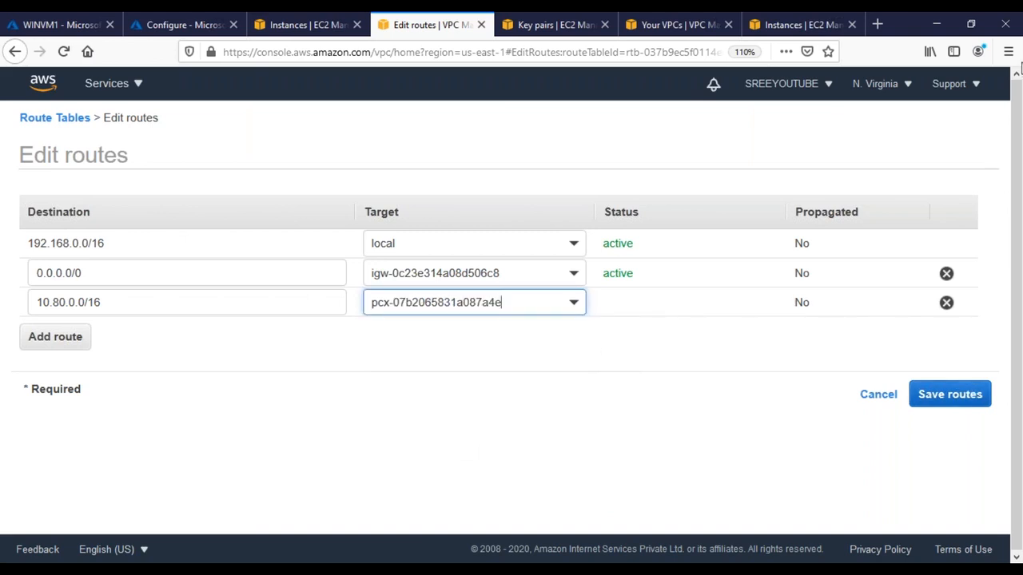
pyautogui.click(950, 402)
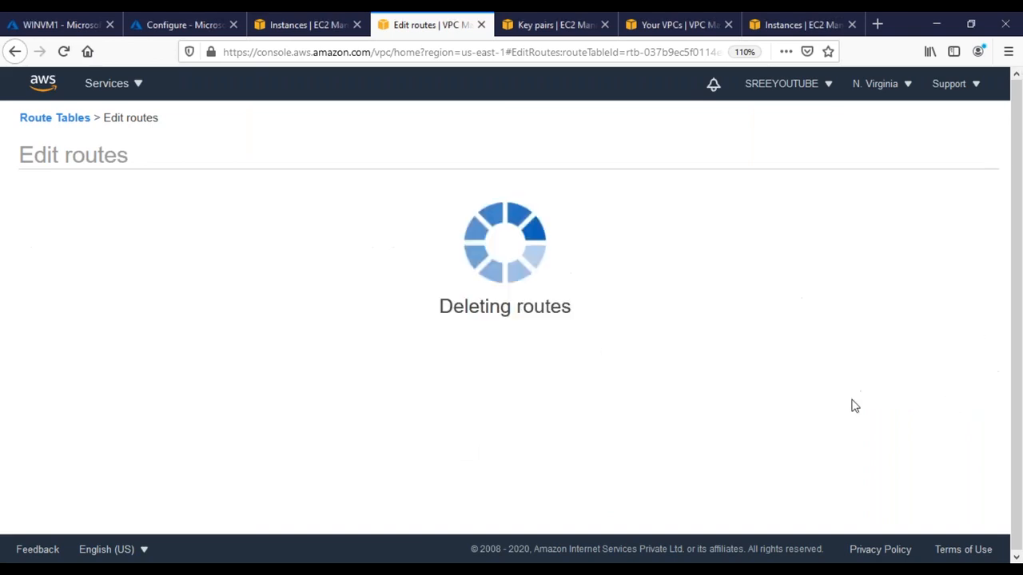
# Switch to the PuTTY terminals of the 10.80.1.100 and 192.168.1.100 servers to check the pings between them for replies.
pyautogui.click(262, 507)
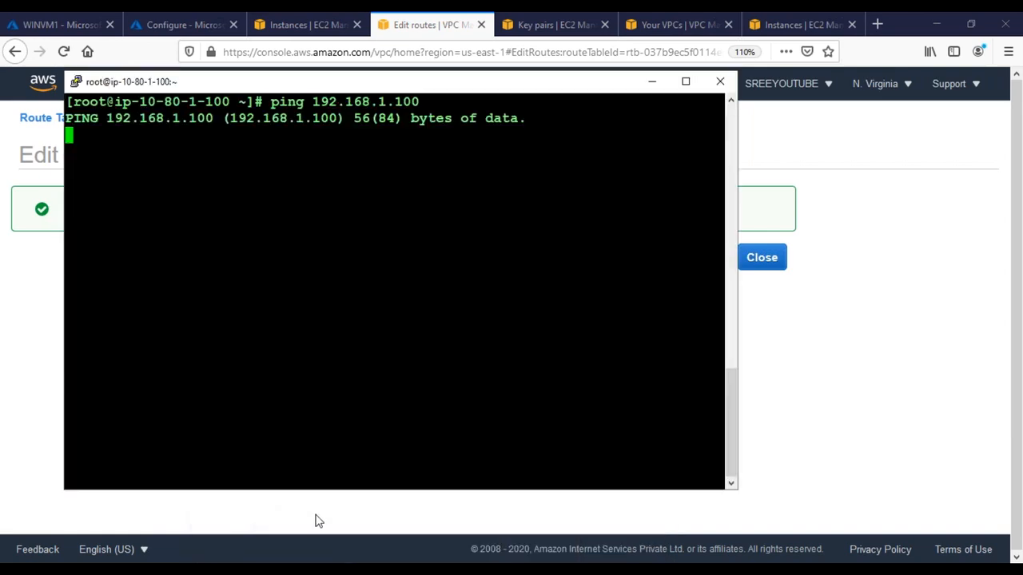
pyautogui.moveTo(383, 559)
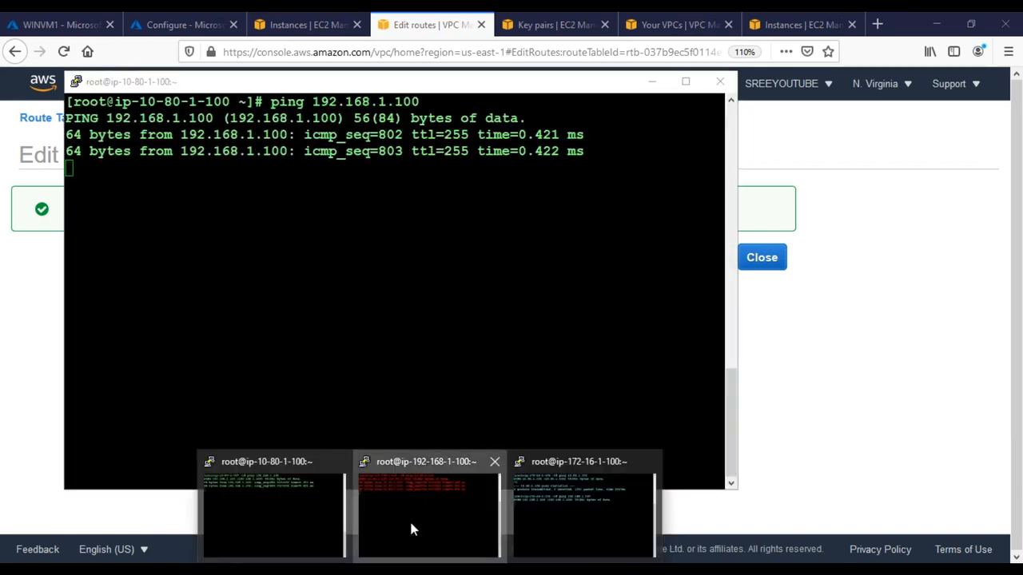
pyautogui.click(412, 530)
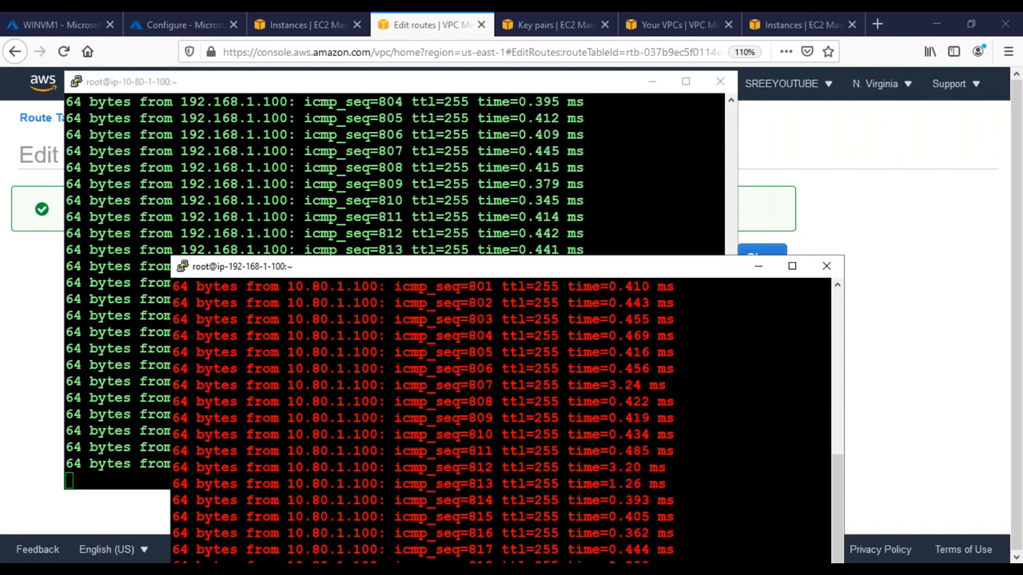
# Stop the running pings and clear the screen in both the 192.168.1.100 and 10.80.1.100 terminals.
pyautogui.hotkey('ctrl', 'c')
pyautogui.hotkey('ctrl', 'l')
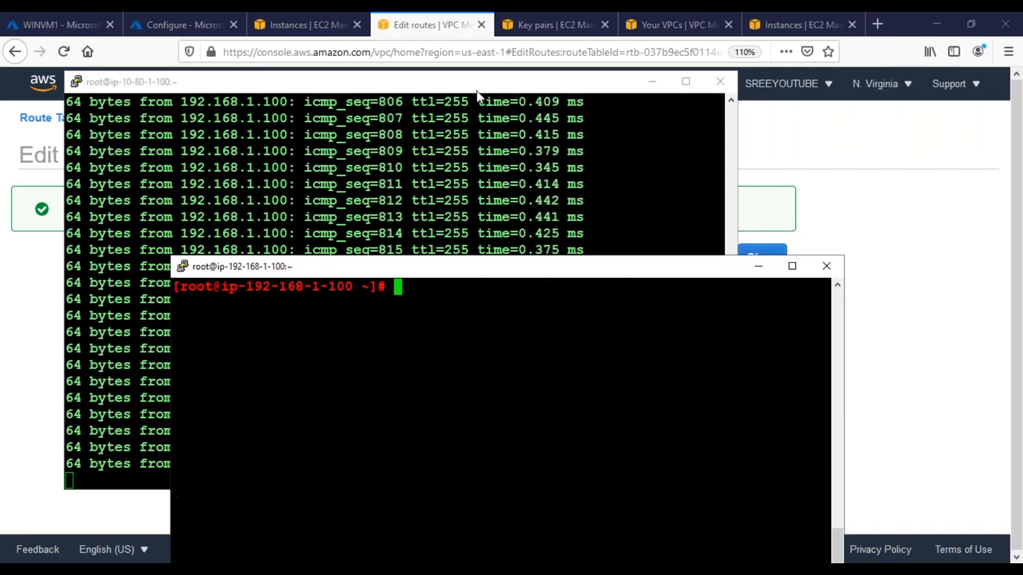
pyautogui.click(451, 214)
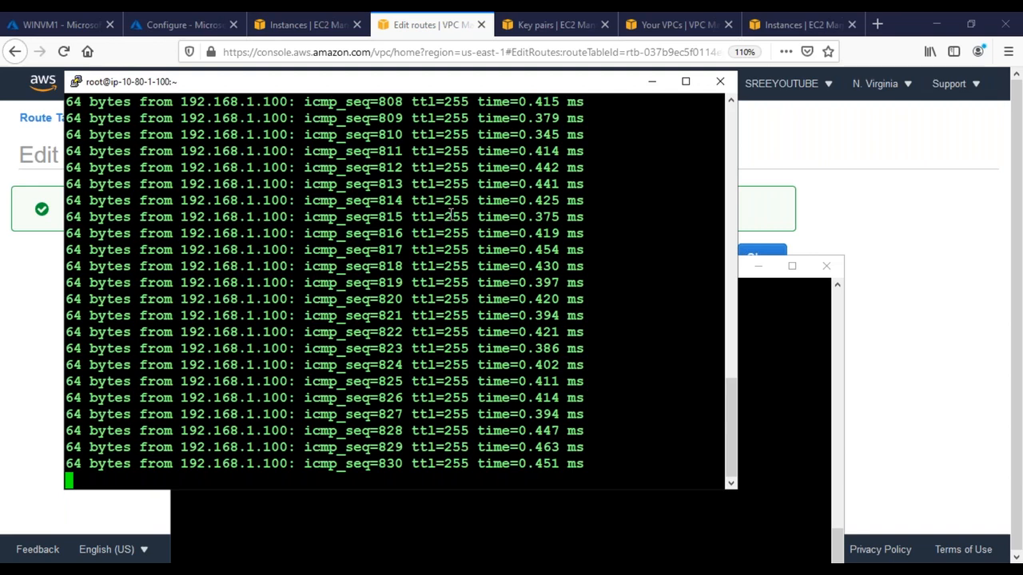
pyautogui.hotkey('ctrl', 'c')
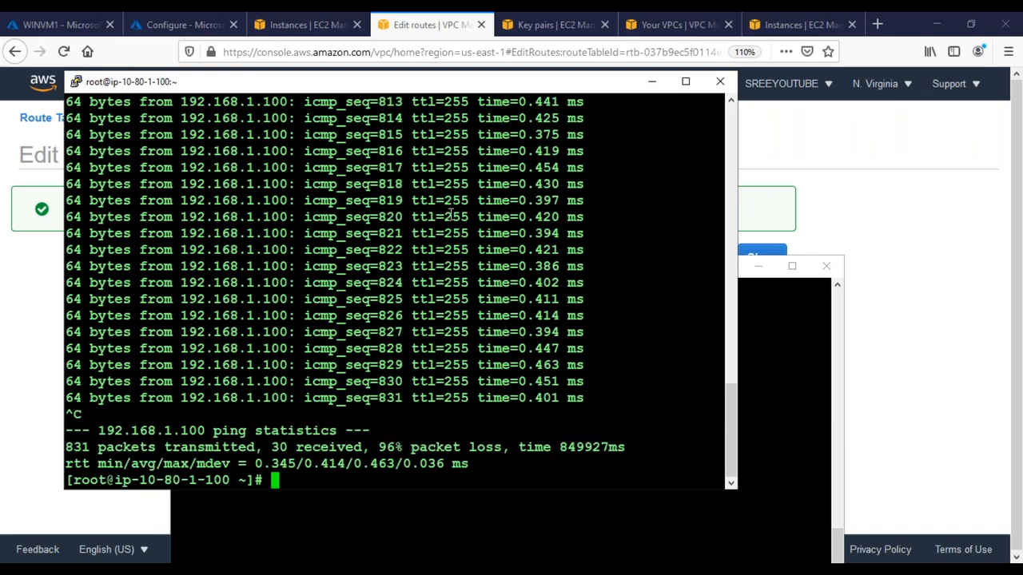
pyautogui.hotkey('ctrl', 'l')
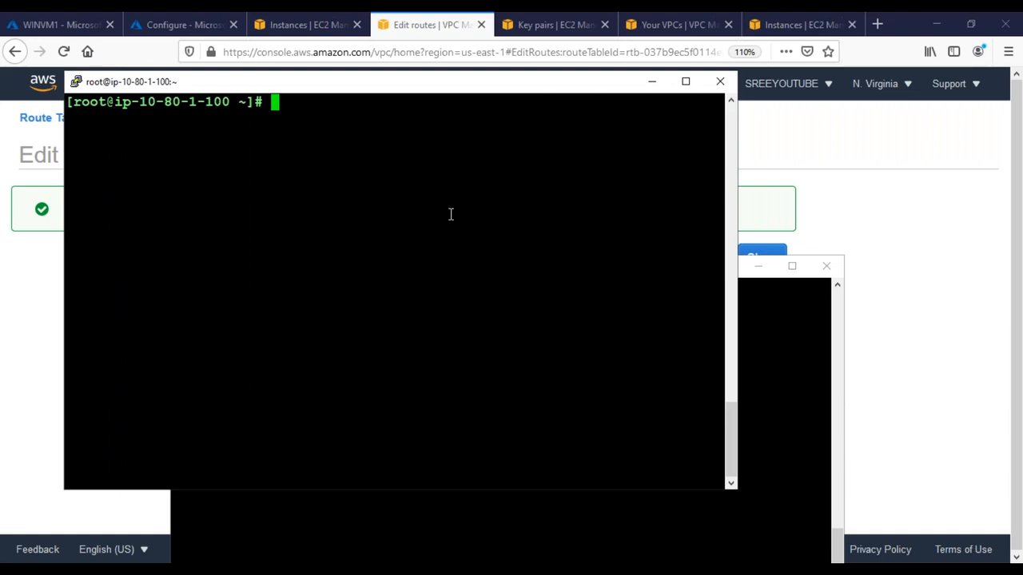
# Start a ping to 172.16.1.100 from the 10.80.1.100 server's terminal.
pyautogui.write('ping 172.16')
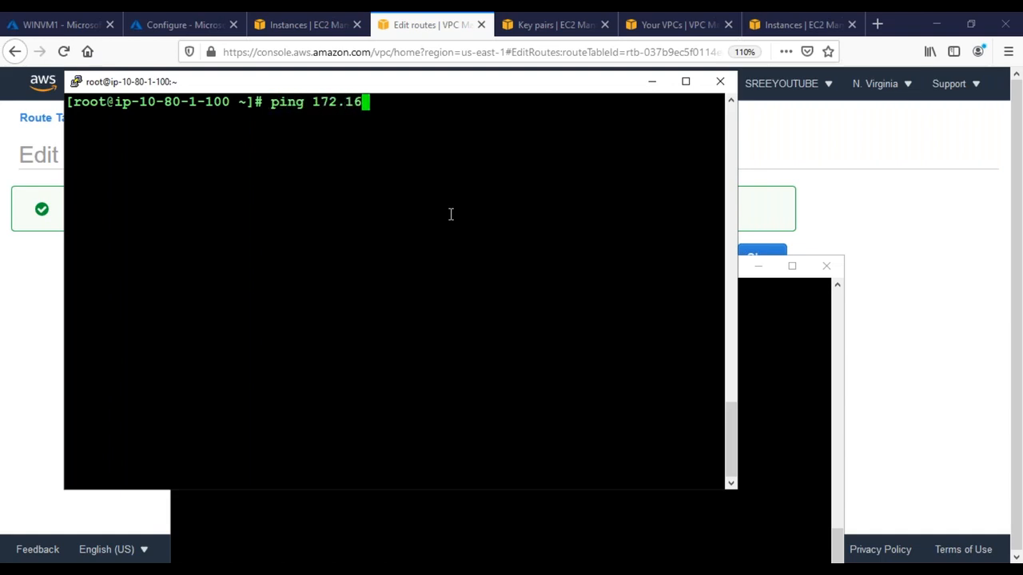
pyautogui.write('.1.100')
pyautogui.press('Return')
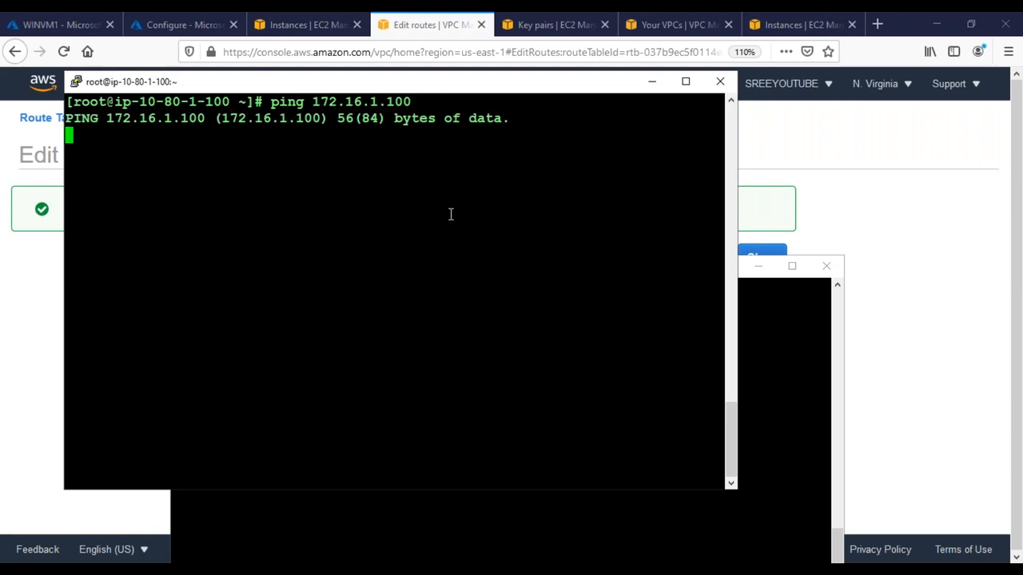
# Start a ping to 172.16.1.100 from the 192.168.1.100 server's terminal, and bring up the 172.16.1.100 server's terminal.
pyautogui.click(784, 378)
pyautogui.write('pi')
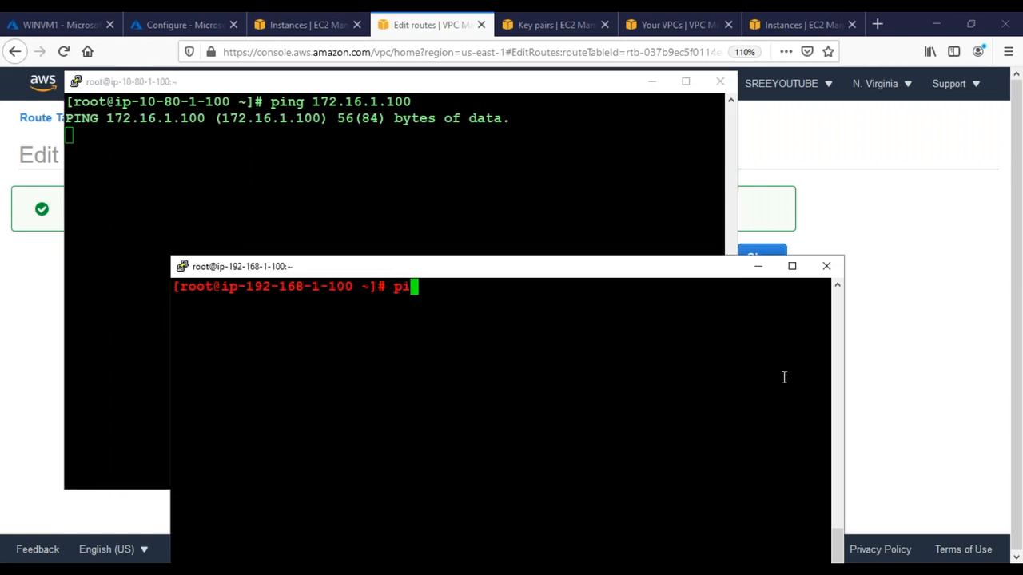
pyautogui.write('ng 172.16.1.100')
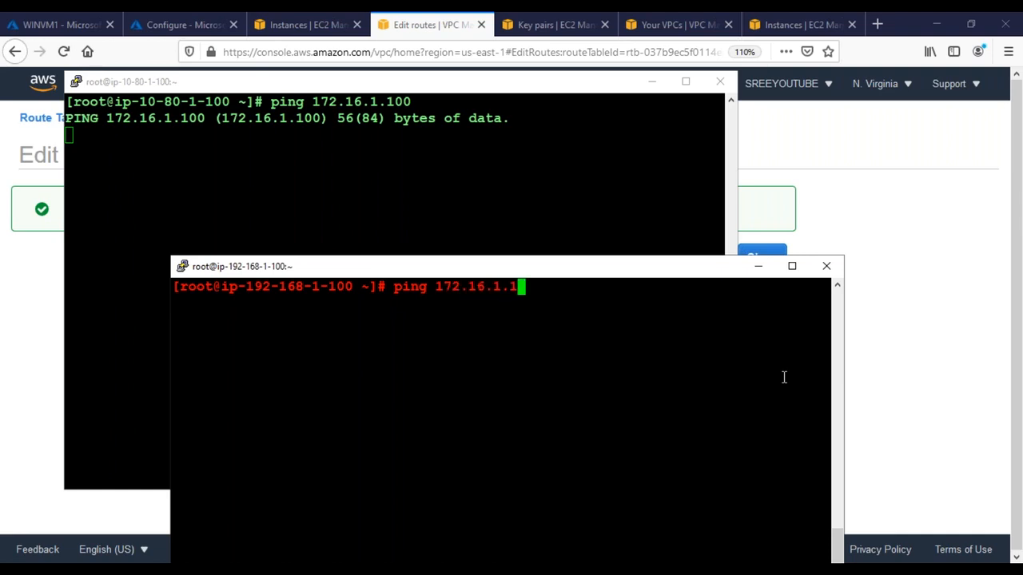
pyautogui.press('Return')
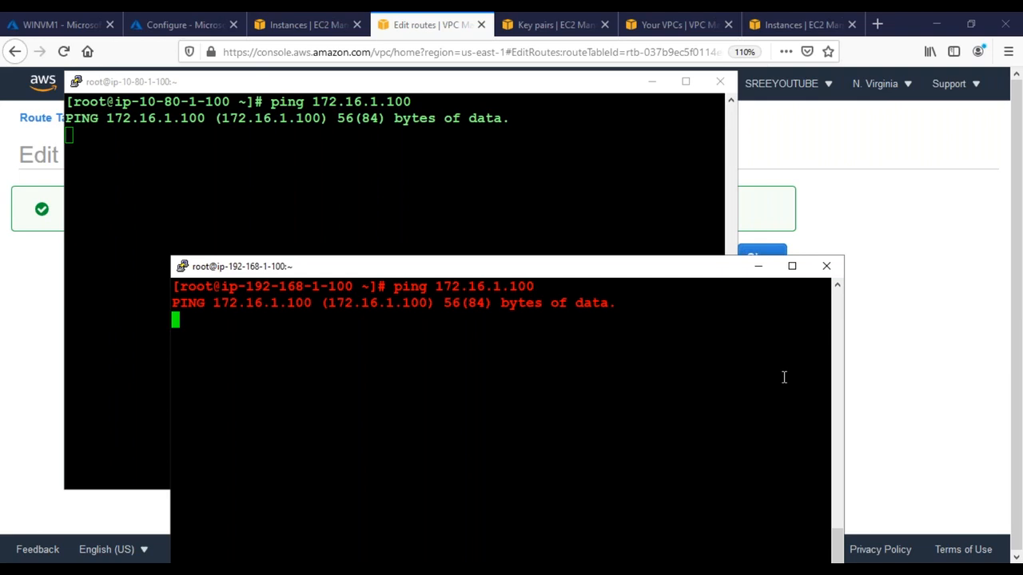
pyautogui.click(430, 571)
pyautogui.click(563, 517)
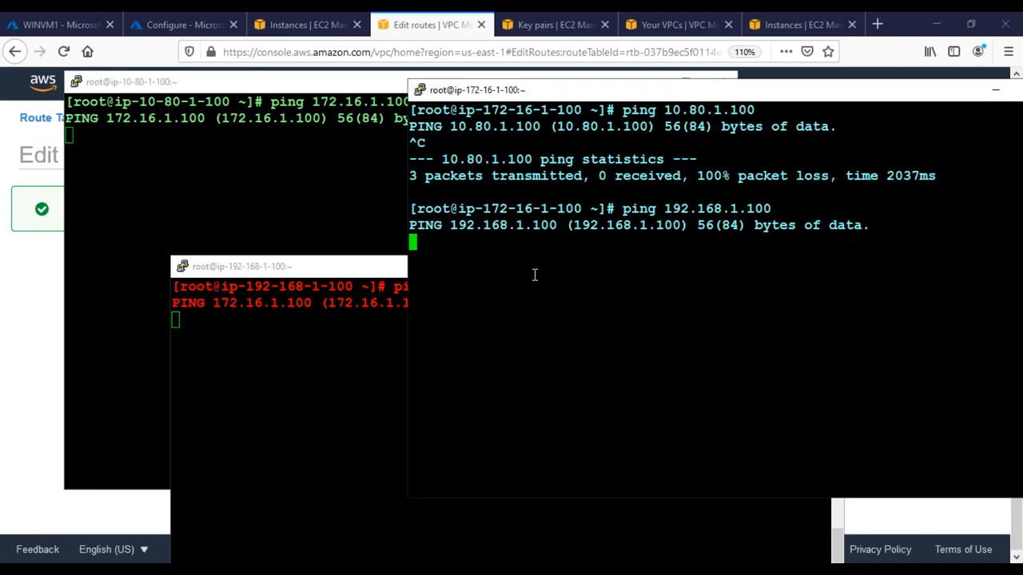
# Return to the AWS console in the browser, close the edited routes confirmation and start creating a new VPC peering connection.
pyautogui.click(447, 26)
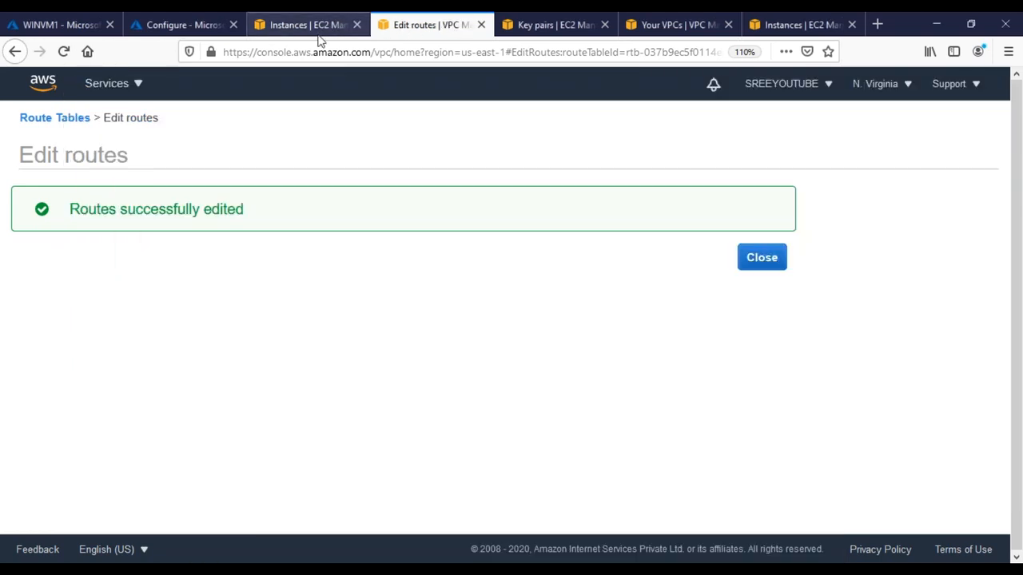
pyautogui.click(756, 261)
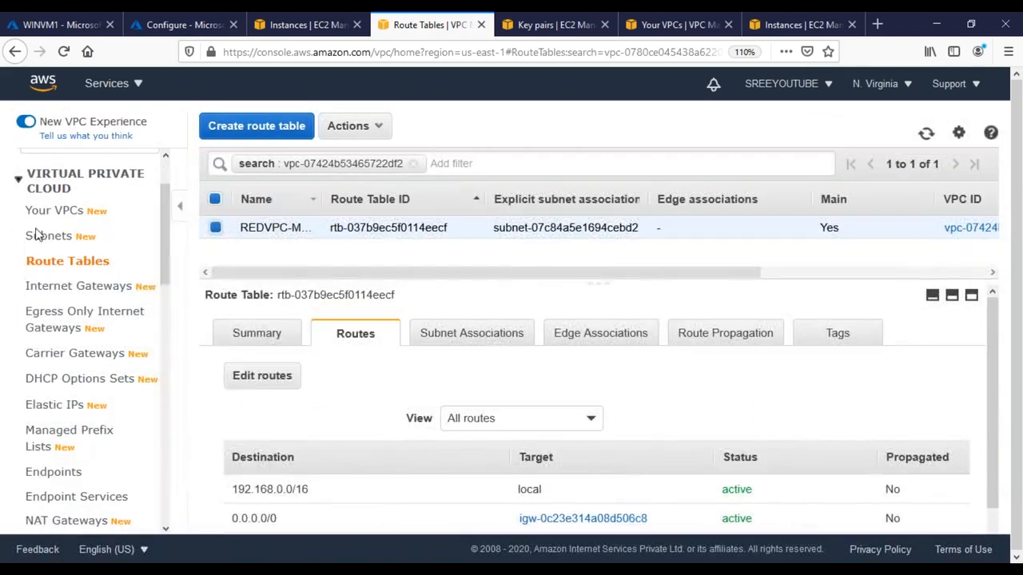
pyautogui.scroll(-6, 74, 349)
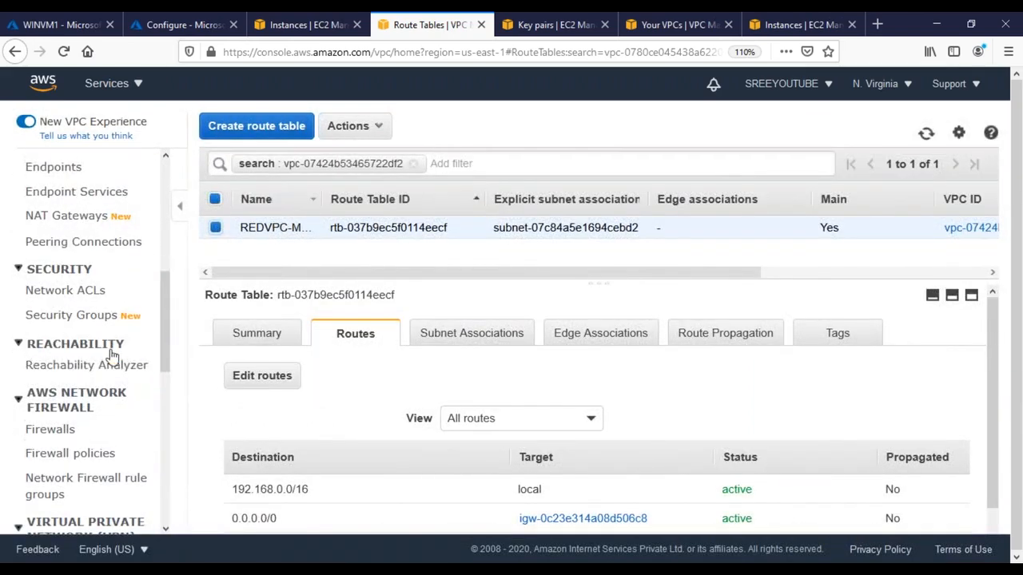
pyautogui.click(78, 251)
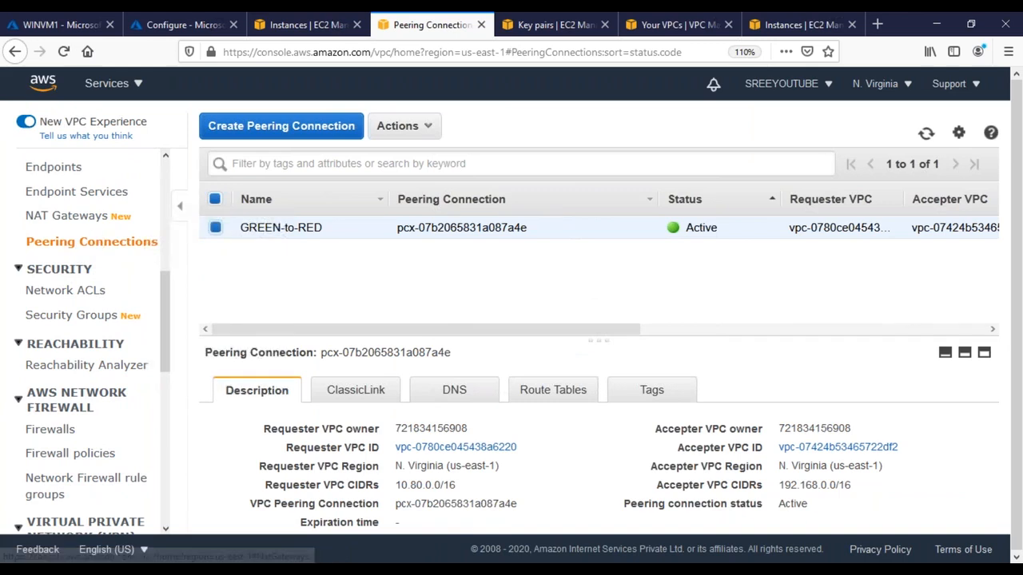
pyautogui.click(258, 125)
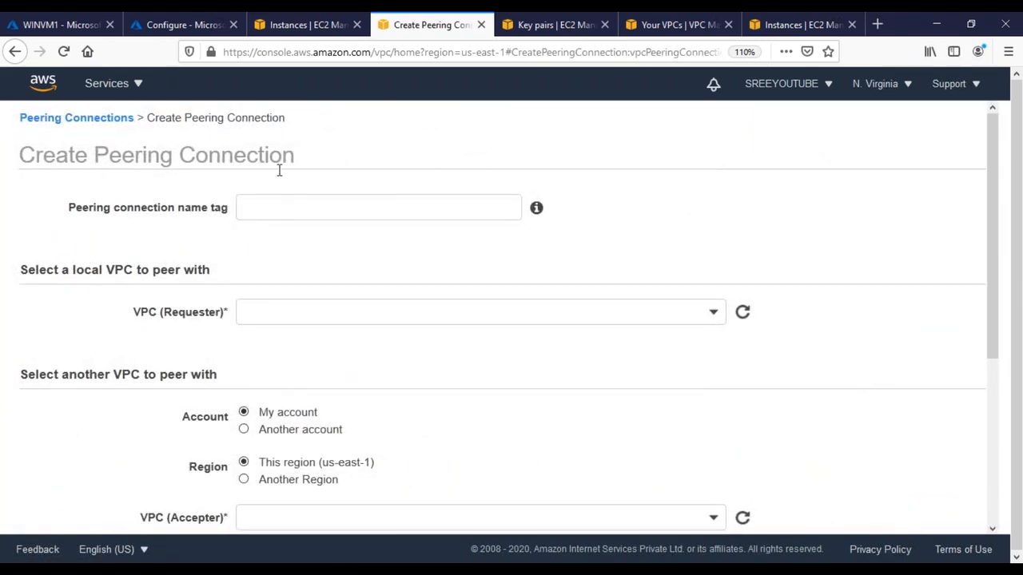
# Name the peering connection GREEN-to-BLUE and choose AWSB27-VPC-GREEN (vpc-0780ce045438a6220) as the requester VPC.
pyautogui.write('GRE')
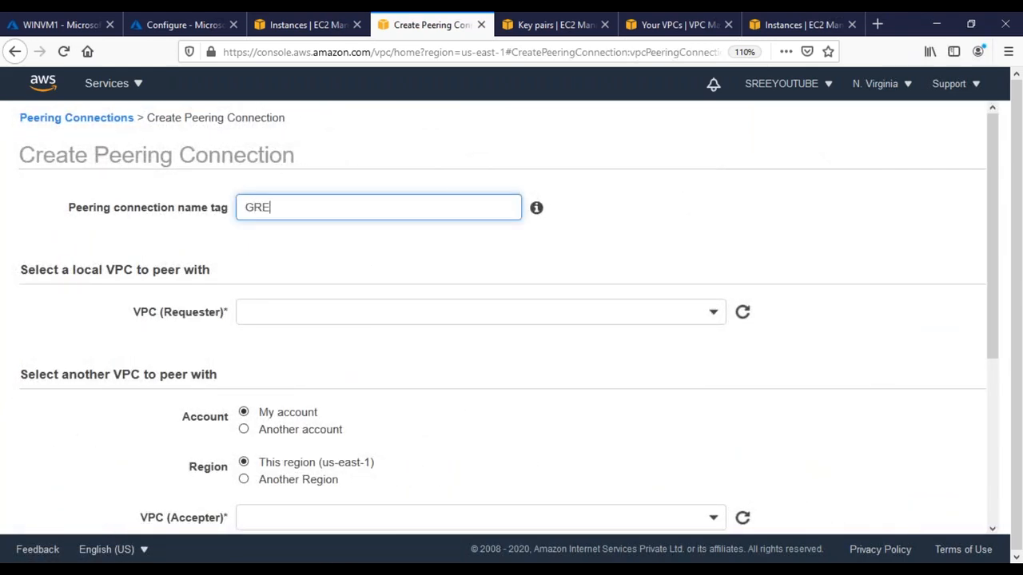
pyautogui.write('EN-to-BLUE')
pyautogui.click(334, 316)
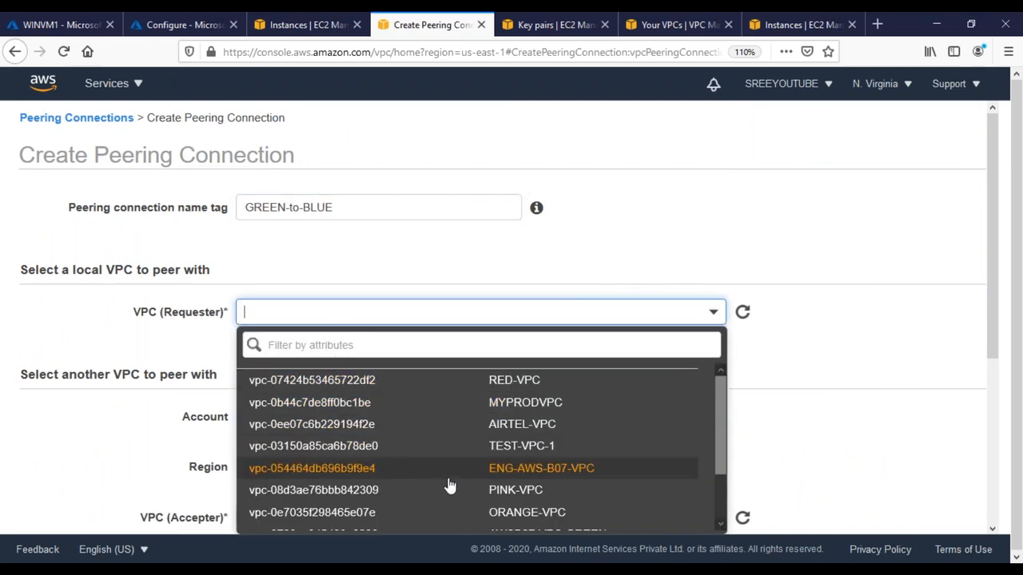
pyautogui.scroll(-2, 450, 485)
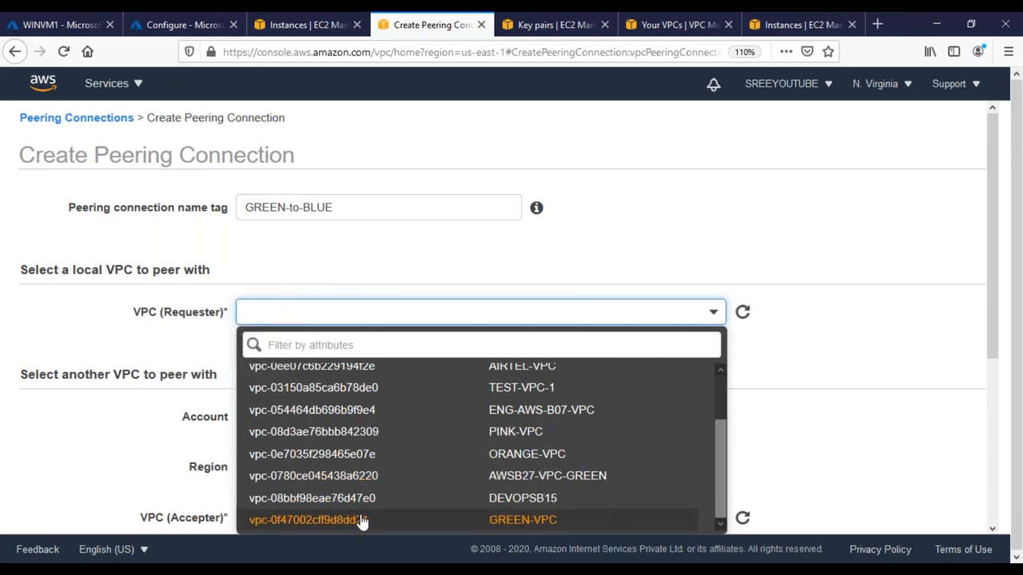
pyautogui.click(369, 476)
pyautogui.scroll(-2, 397, 290)
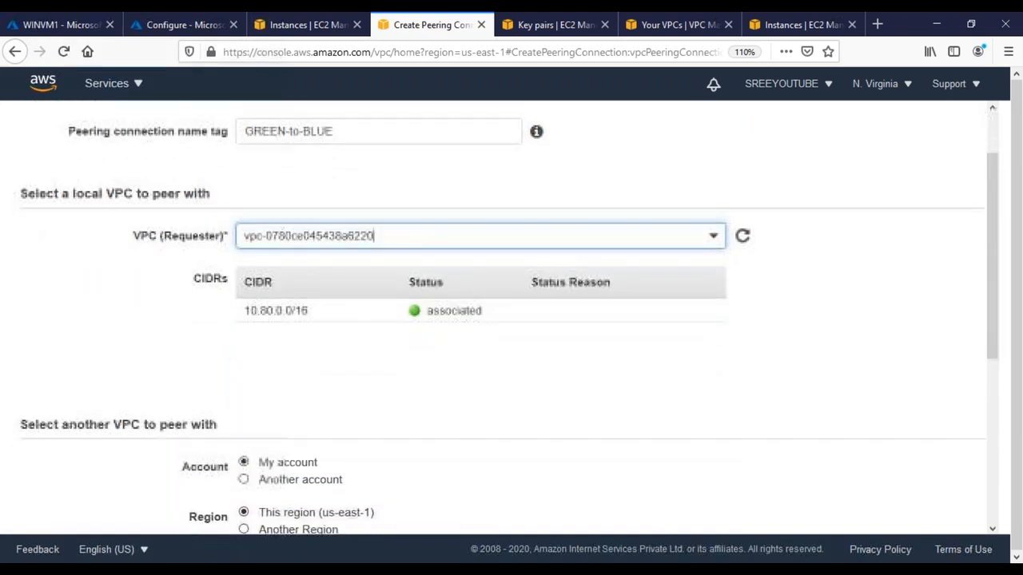
pyautogui.moveTo(331, 326); pyautogui.dragTo(254, 326)
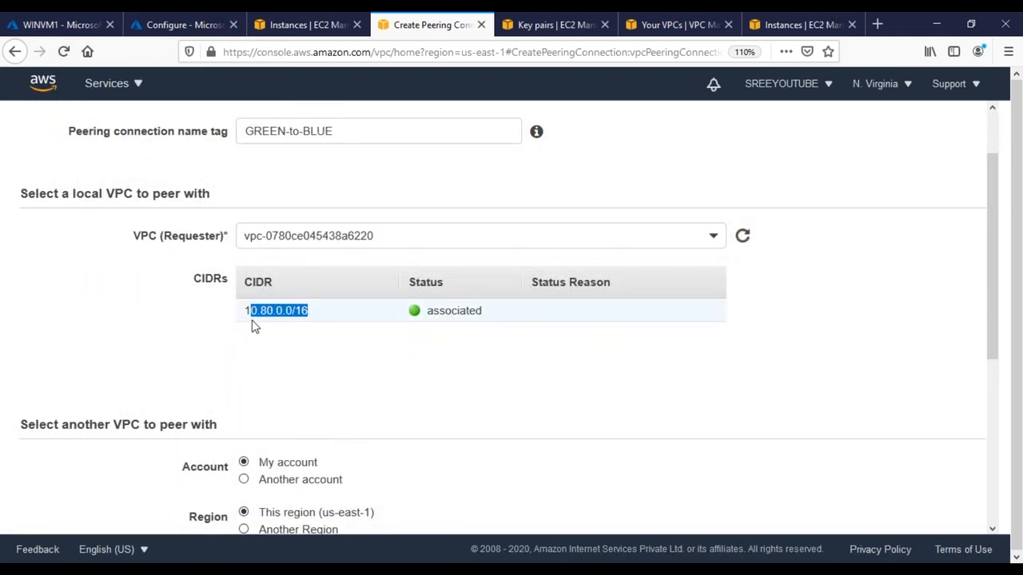
# Set the accepter VPC's region to another region, keeping US East (Ohio) (us-east-2).
pyautogui.scroll(-4, 272, 346)
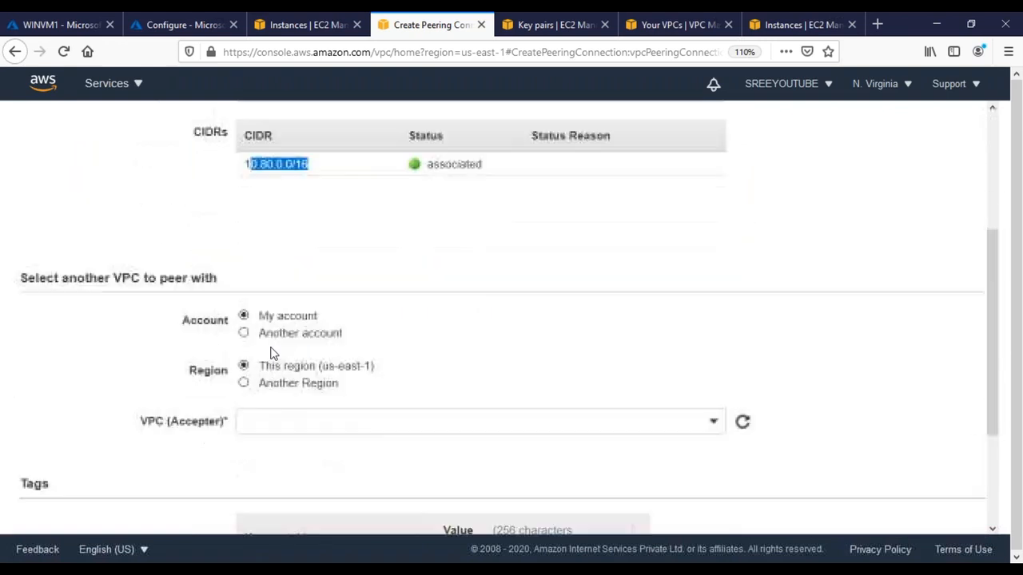
pyautogui.click(246, 380)
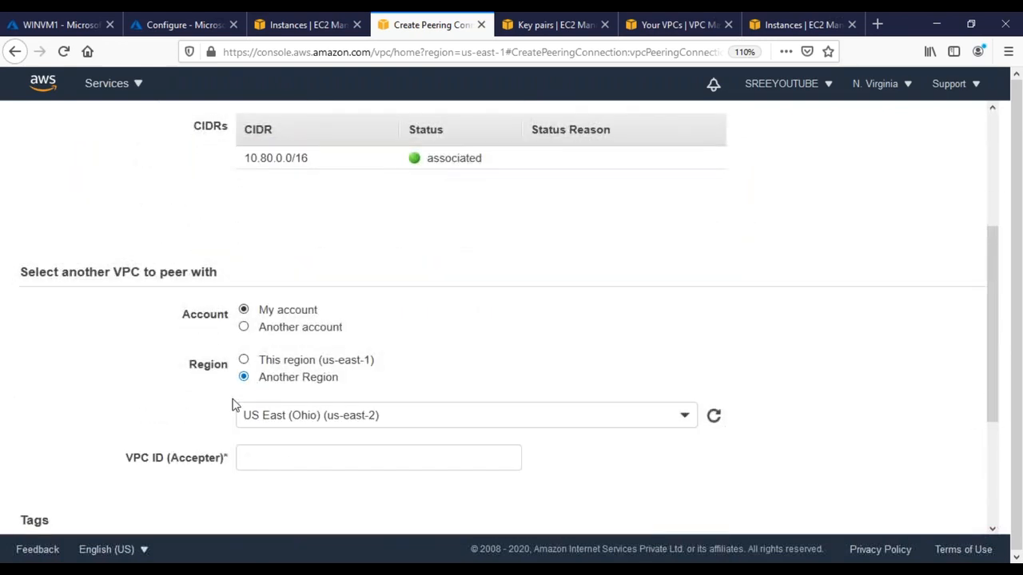
pyautogui.click(240, 416)
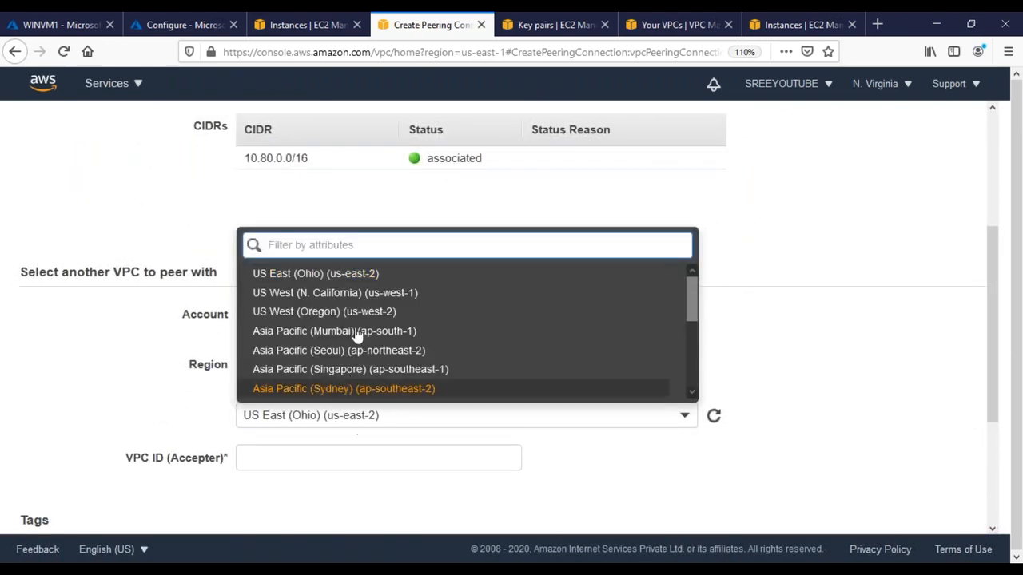
pyautogui.scroll(-3, 334, 354)
pyautogui.click(649, 479)
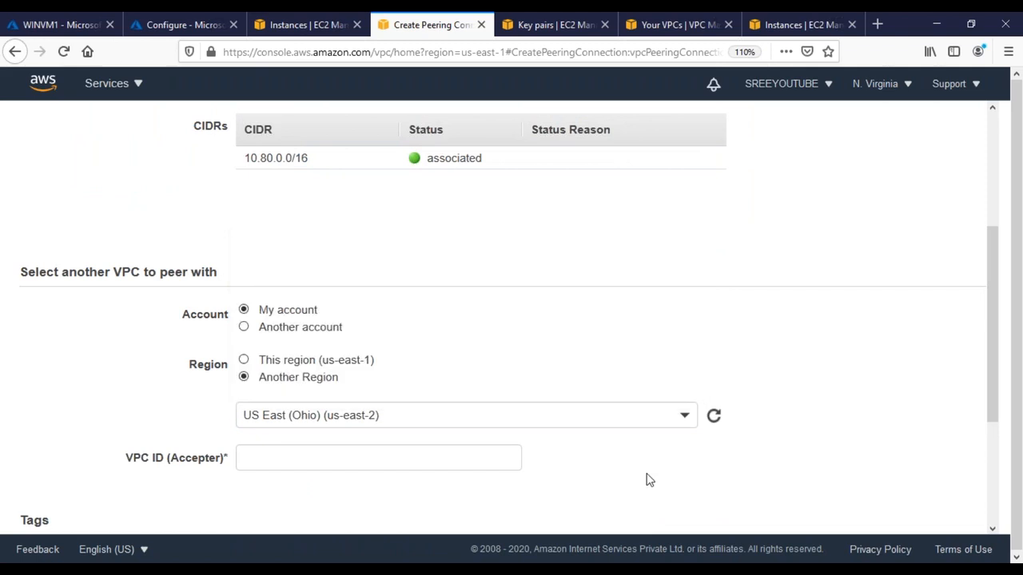
pyautogui.click(267, 457)
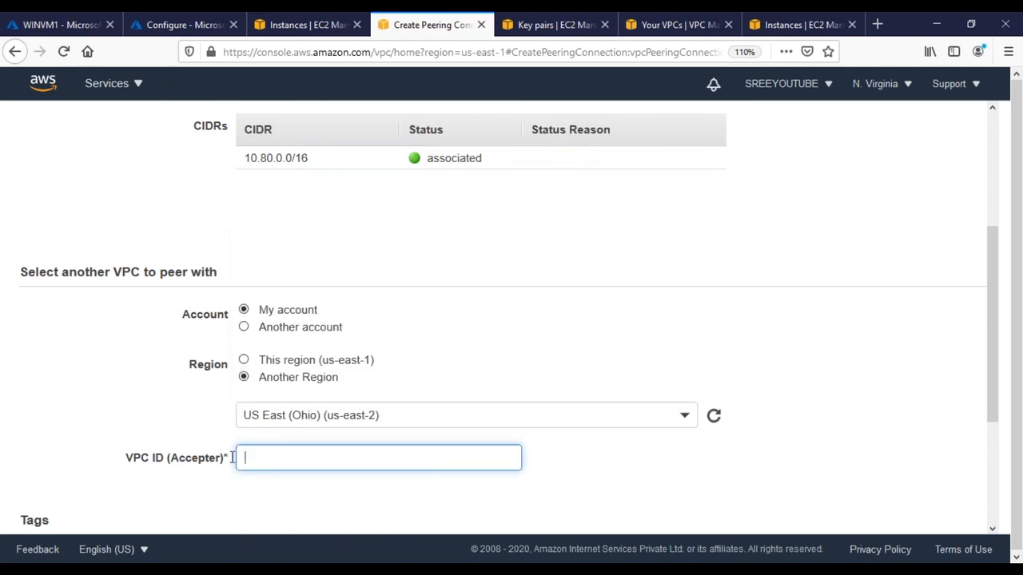
pyautogui.moveTo(129, 457); pyautogui.dragTo(156, 458)
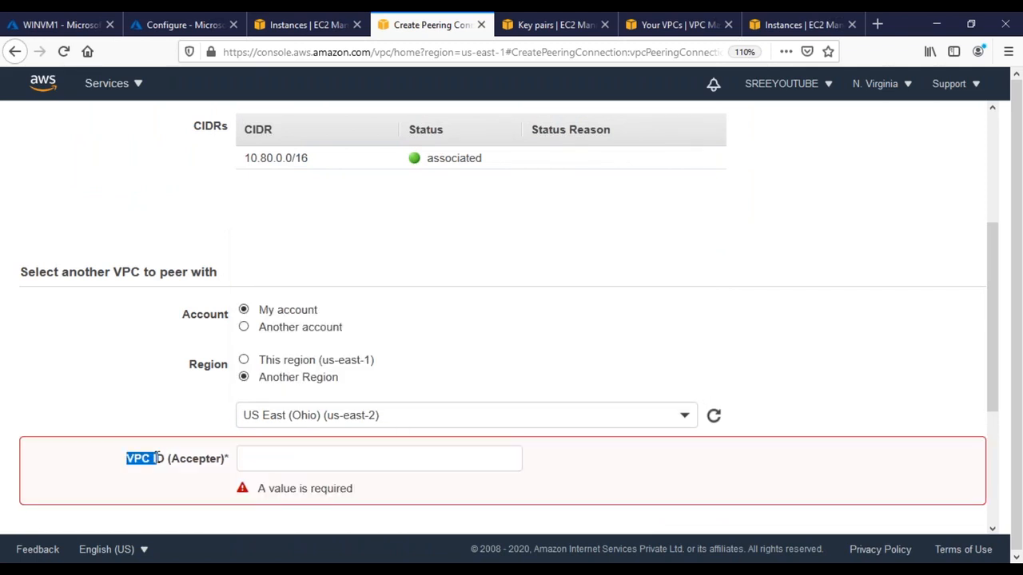
# Copy BLUE-VPC's ID from the Ohio VPC list and enter vpc-0211a4ea18f6d0750 as the accepter VPC ID.
pyautogui.click(650, 24)
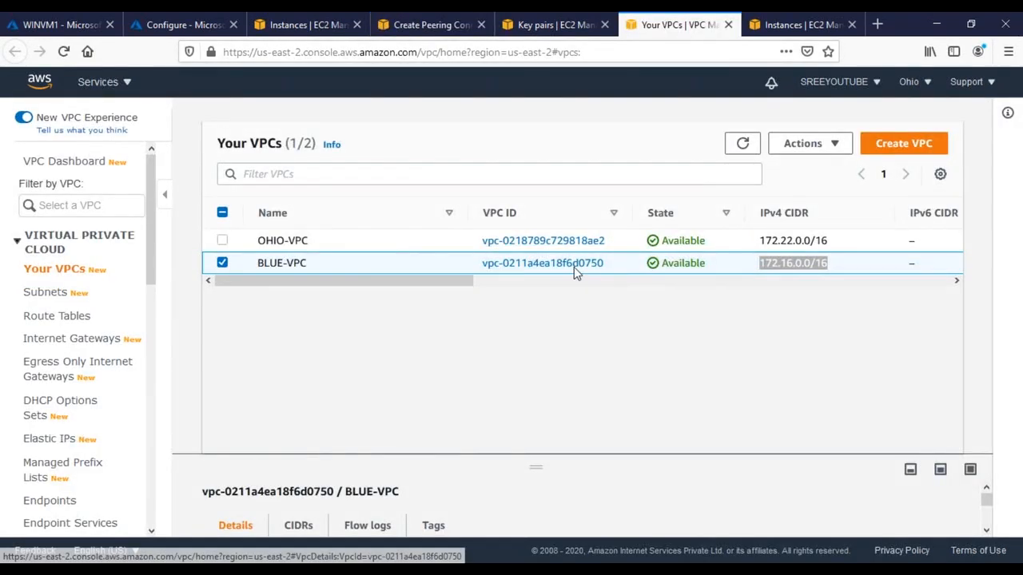
pyautogui.moveTo(604, 265); pyautogui.dragTo(484, 274)
pyautogui.hotkey('ctrl', 'c')
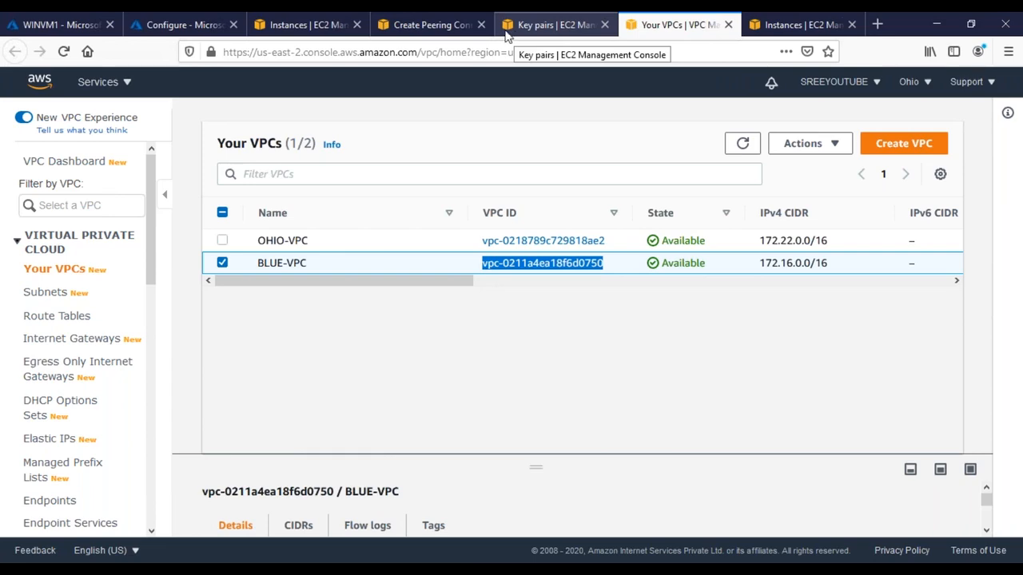
pyautogui.click(429, 25)
pyautogui.click(276, 458)
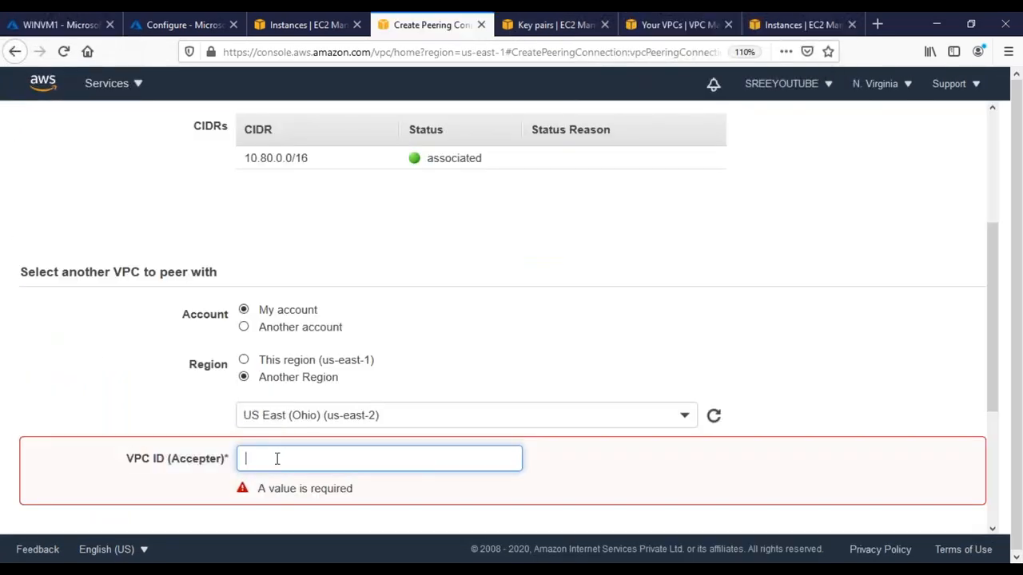
pyautogui.hotkey('ctrl', 'v')
# Review the GREEN-to-BLUE form, create the peering connection and dismiss the confirmation.
pyautogui.scroll(-3, 335, 364)
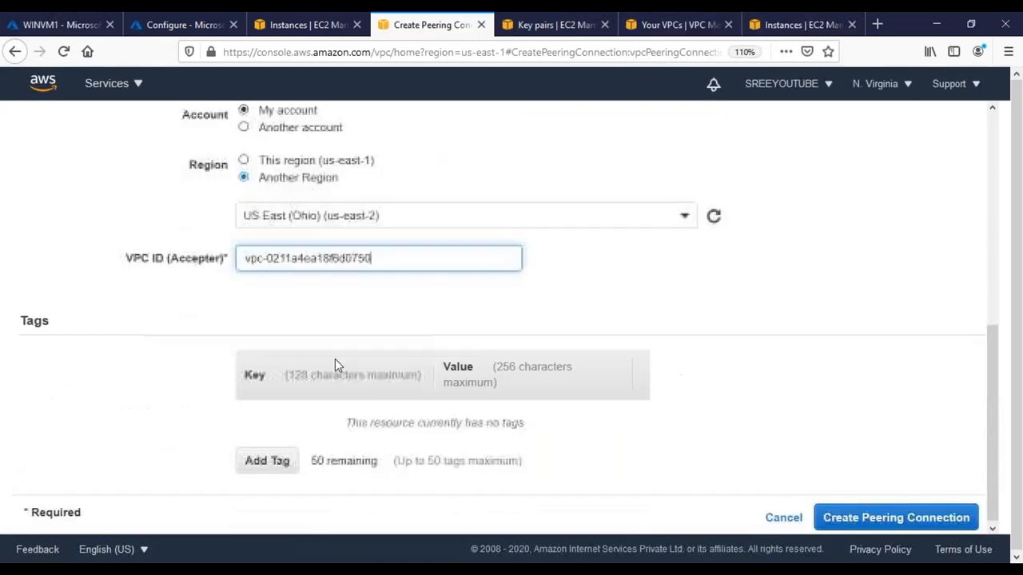
pyautogui.scroll(5, 335, 364)
pyautogui.moveTo(336, 207); pyautogui.dragTo(247, 201)
pyautogui.hotkey('ctrl', 'c')
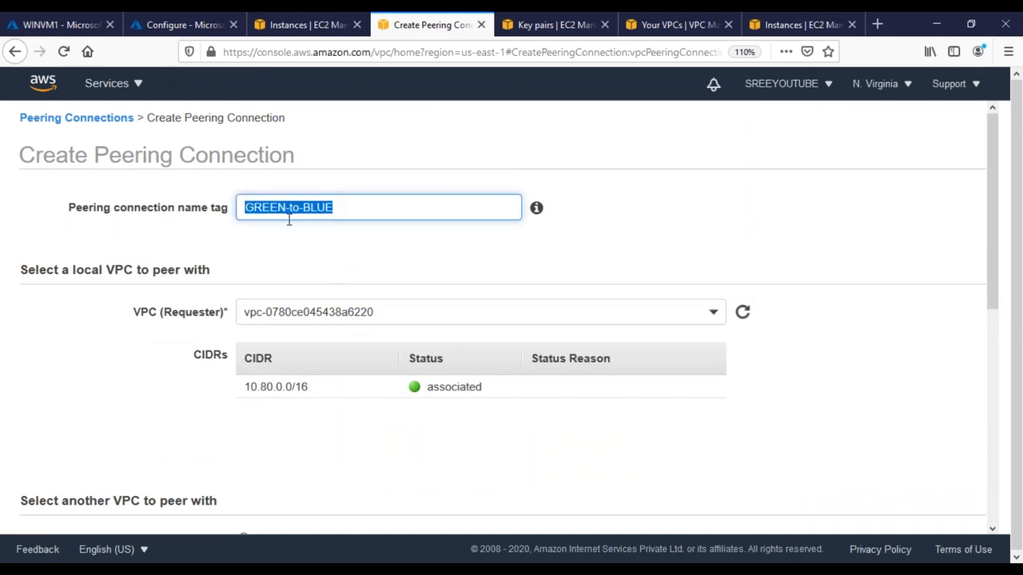
pyautogui.scroll(-10, 308, 253)
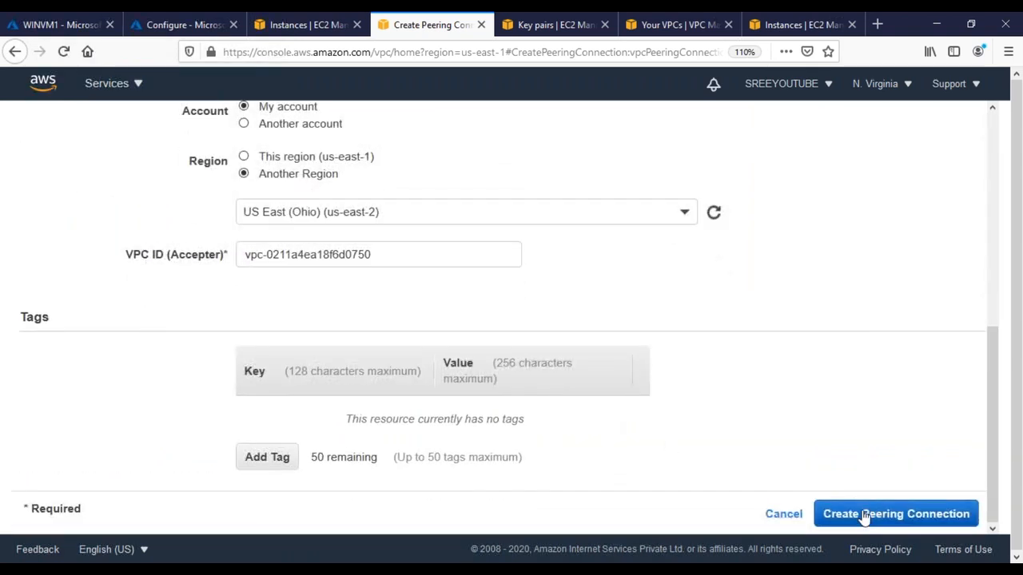
pyautogui.click(863, 514)
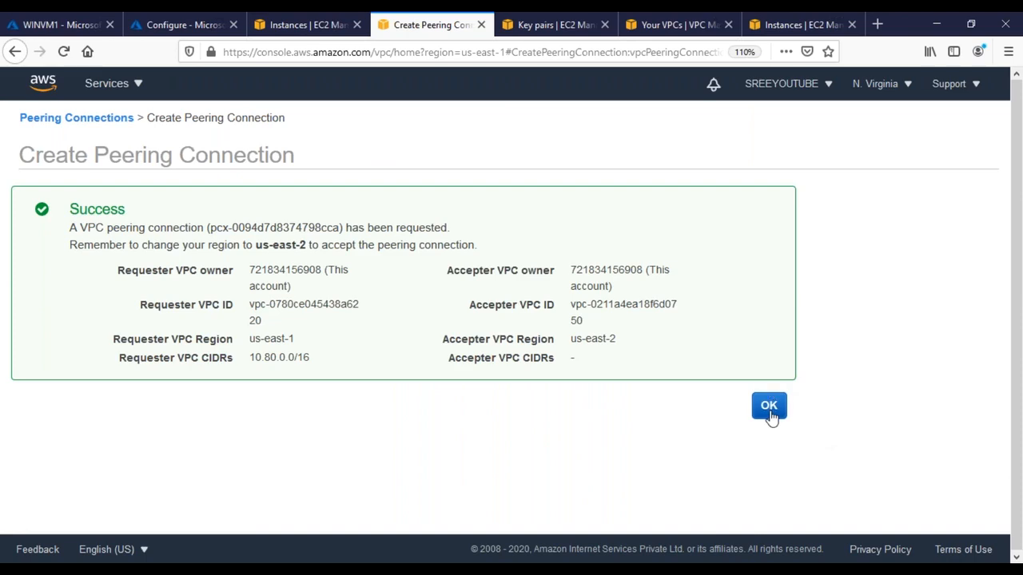
pyautogui.click(768, 406)
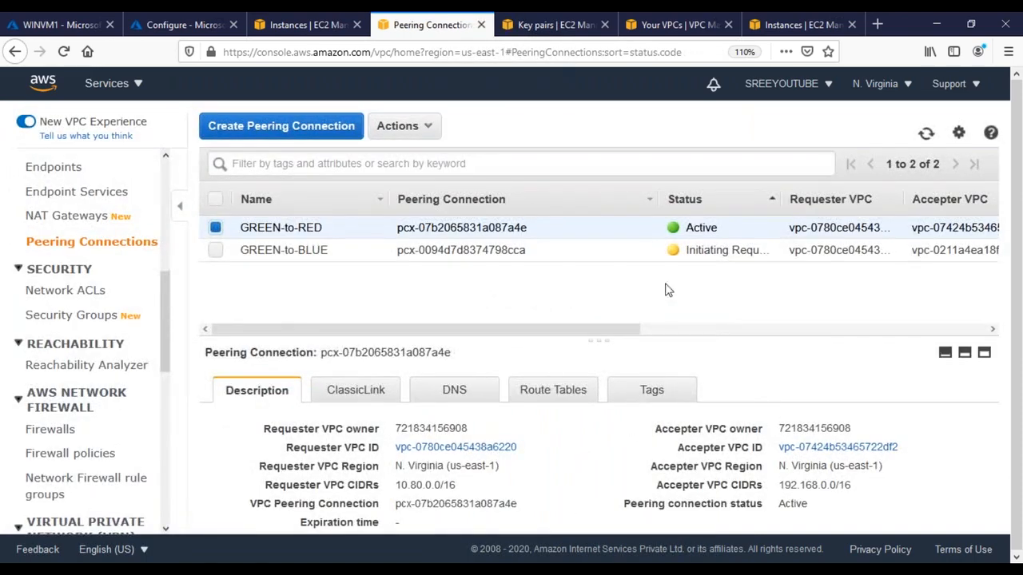
# Select the GREEN-to-BLUE peering connection, refresh the list and check its status and available actions.
pyautogui.click(724, 251)
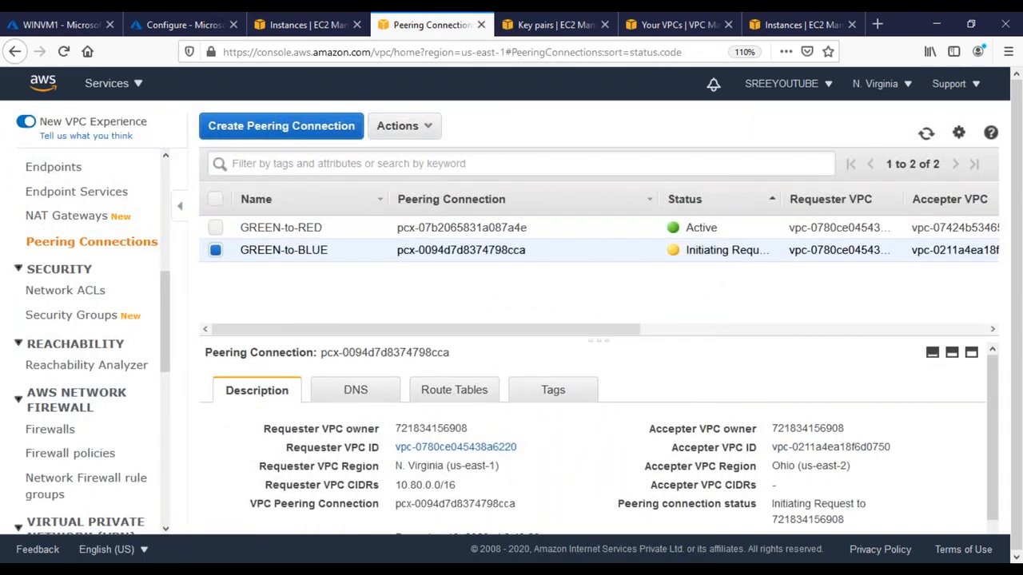
pyautogui.click(925, 135)
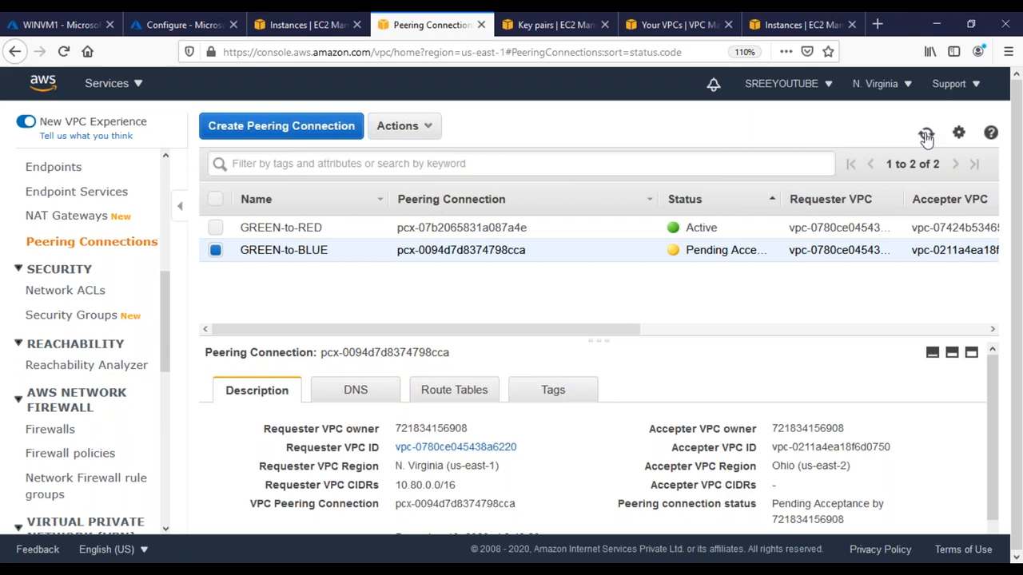
pyautogui.click(423, 128)
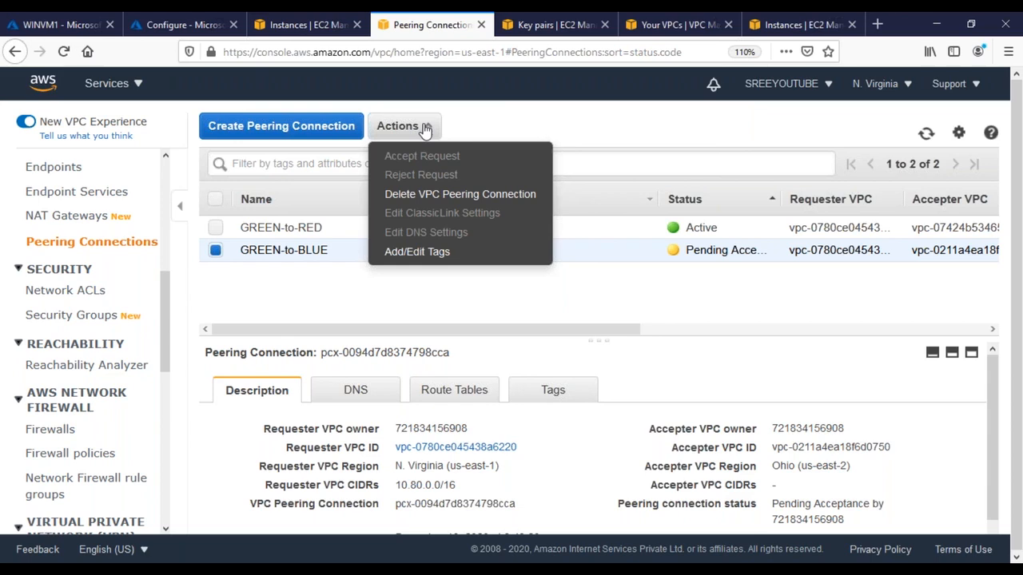
# Open the Ohio region's peering connections and name the pending request GREEN-to-BLUE.
pyautogui.click(677, 27)
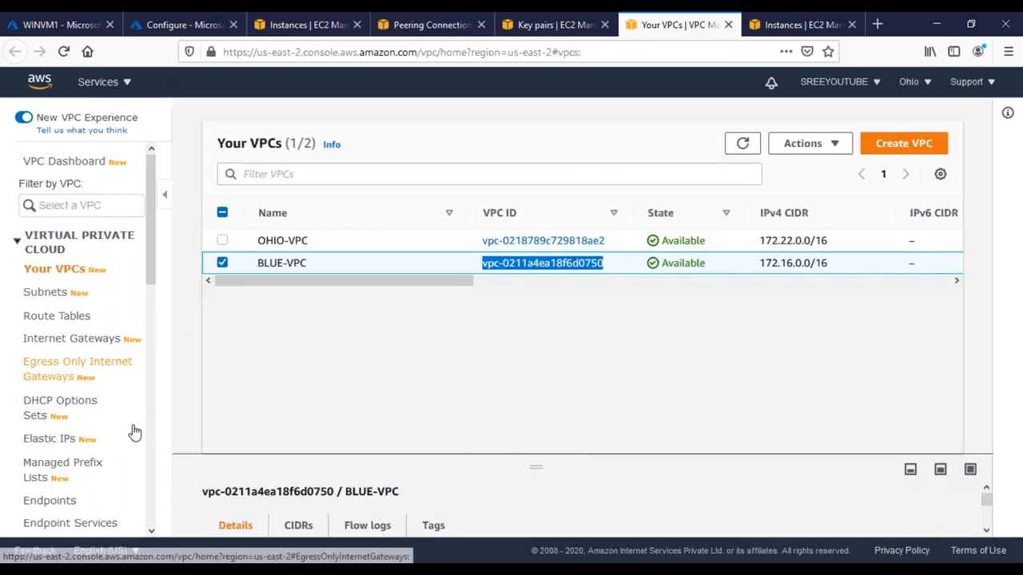
pyautogui.scroll(-4, 134, 432)
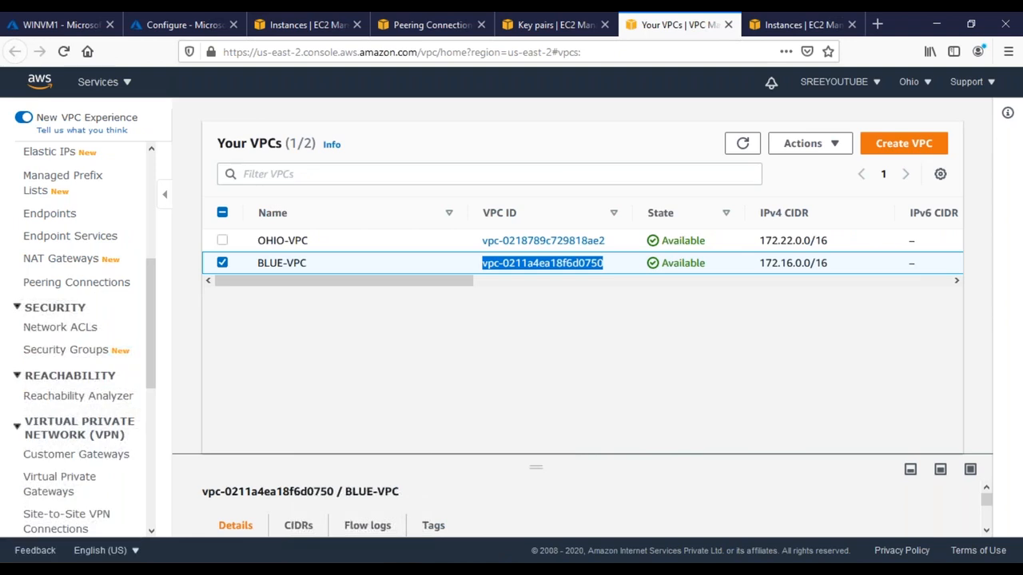
pyautogui.click(76, 282)
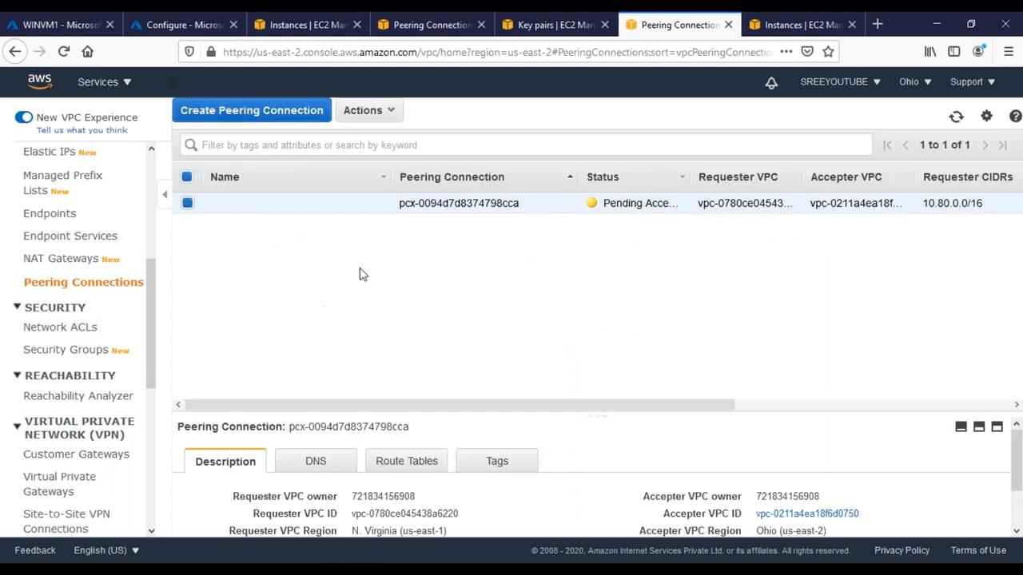
pyautogui.click(374, 204)
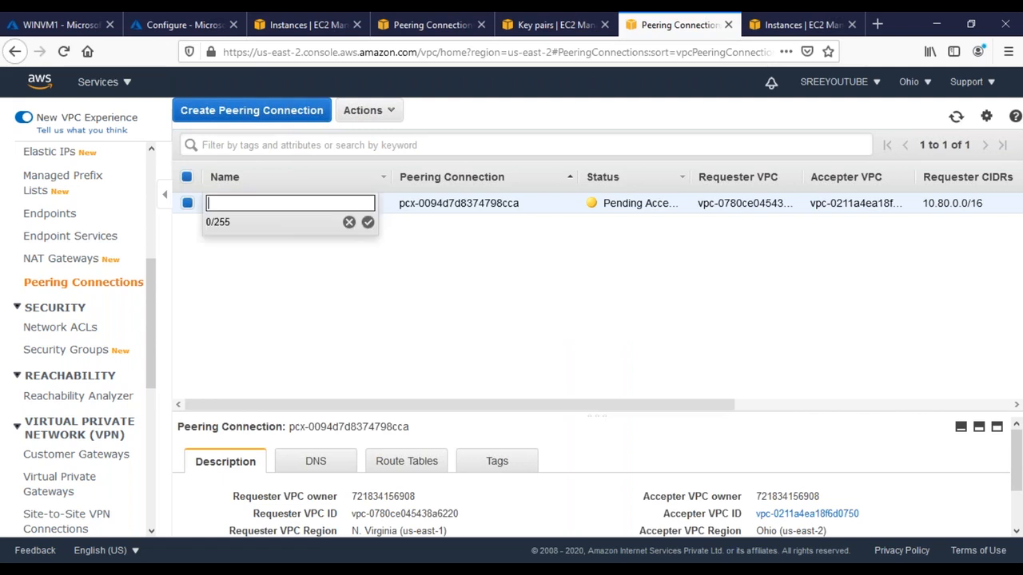
pyautogui.hotkey('ctrl', 'v')
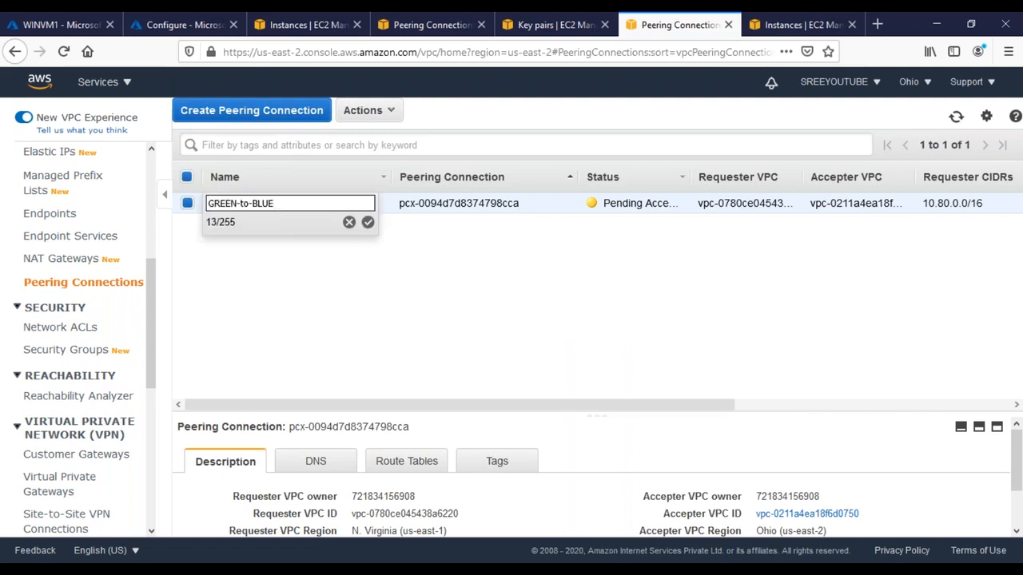
pyautogui.click(367, 222)
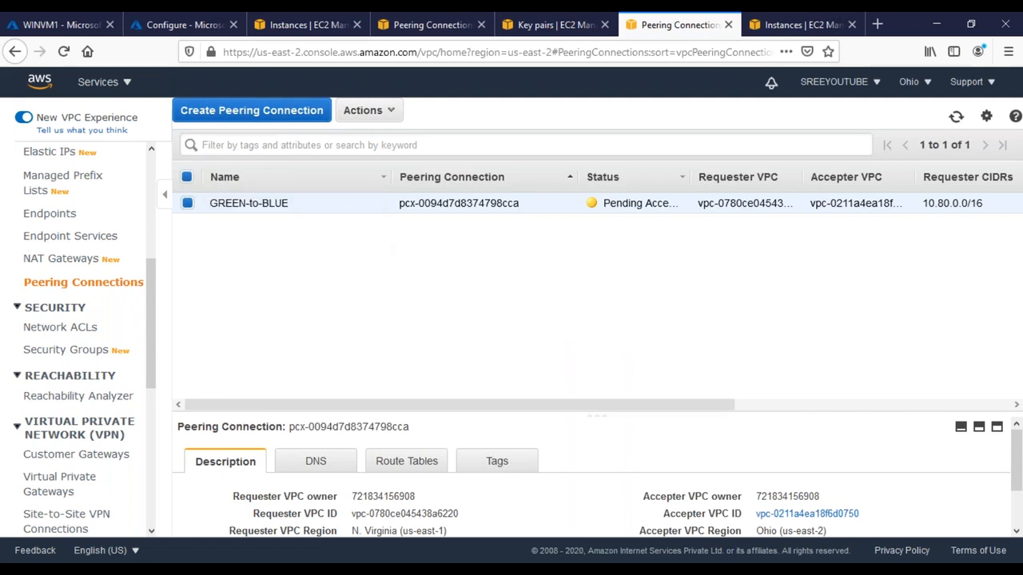
# Accept the GREEN-to-BLUE peering request in Ohio, dismiss the confirmation and check the running ping in the ip-172-16-1-100 terminal.
pyautogui.click(388, 114)
pyautogui.click(397, 145)
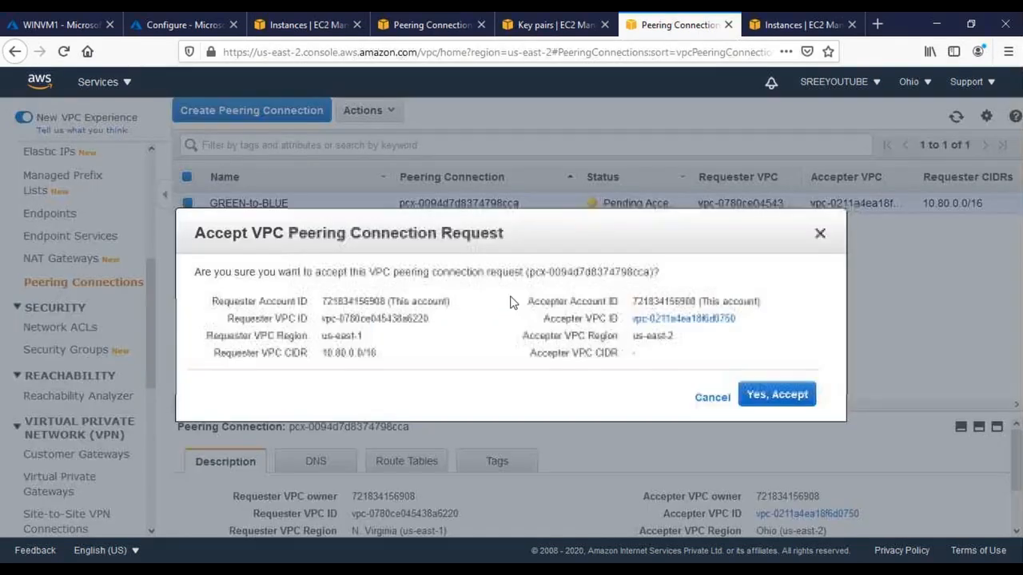
pyautogui.click(767, 395)
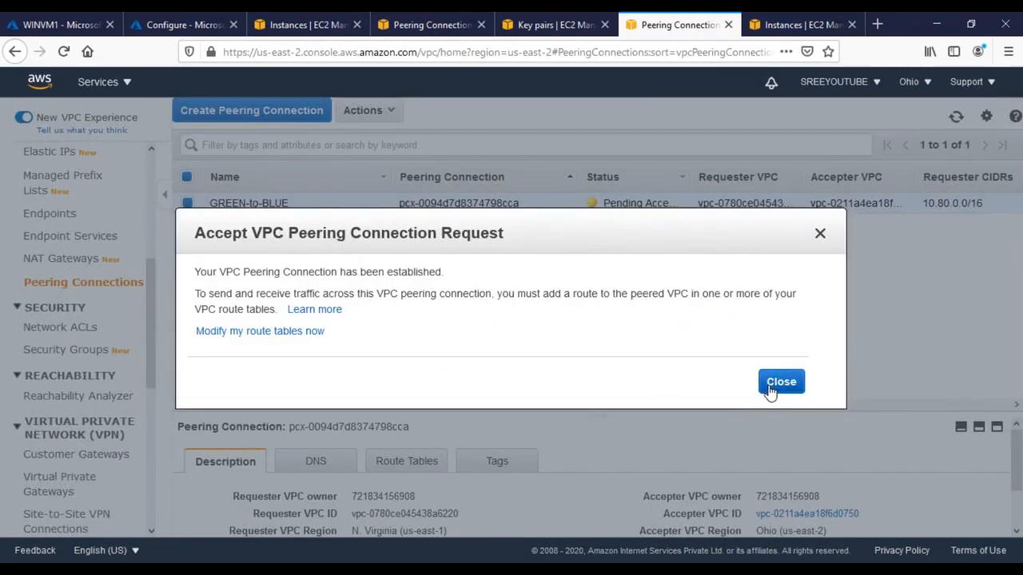
pyautogui.click(779, 384)
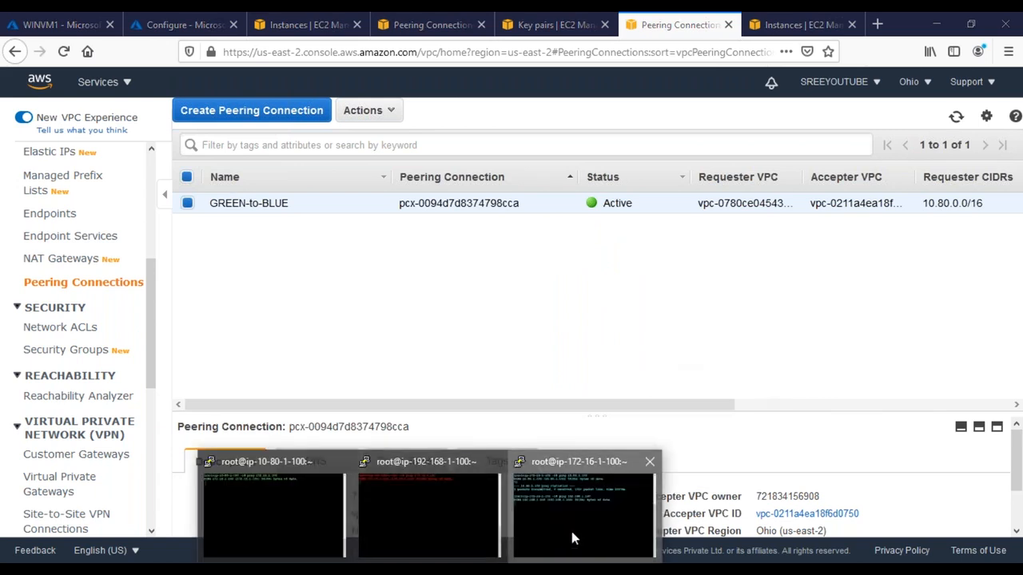
pyautogui.click(569, 529)
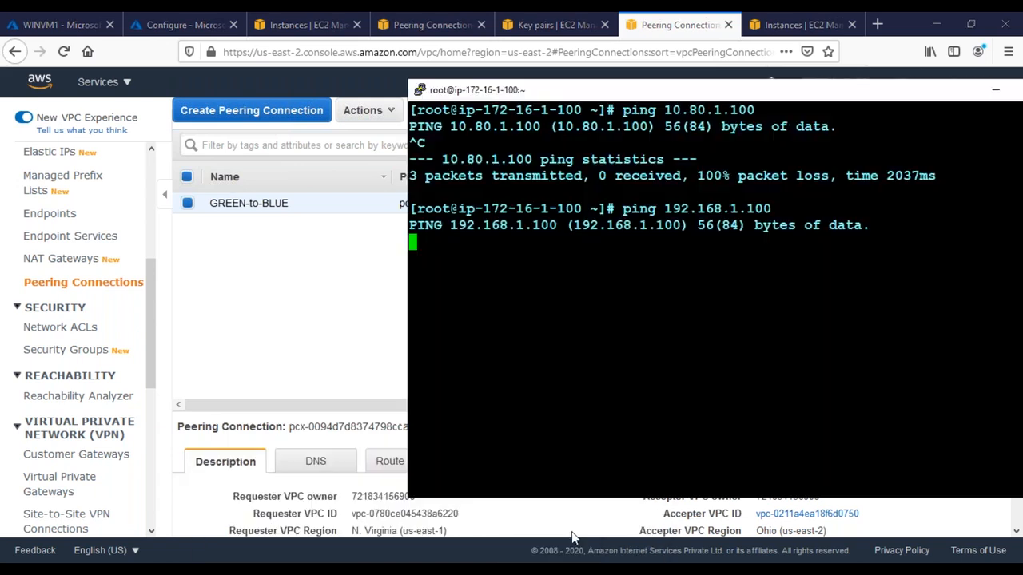
pyautogui.click(675, 30)
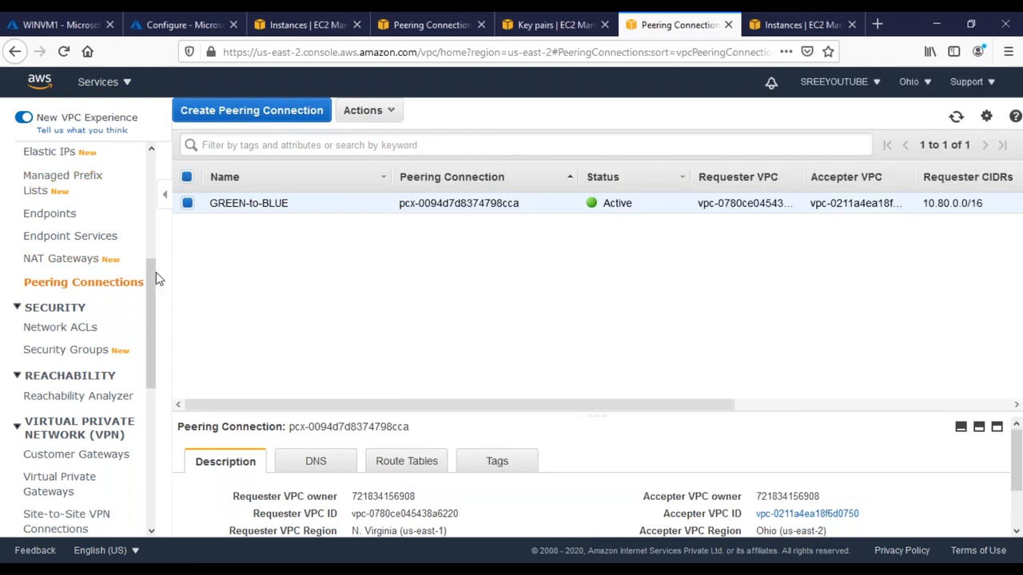
# Open the routes of BLUE-VPC's Default route table for editing and remove the blackhole 10.1.0.0/16 route.
pyautogui.scroll(4, 60, 291)
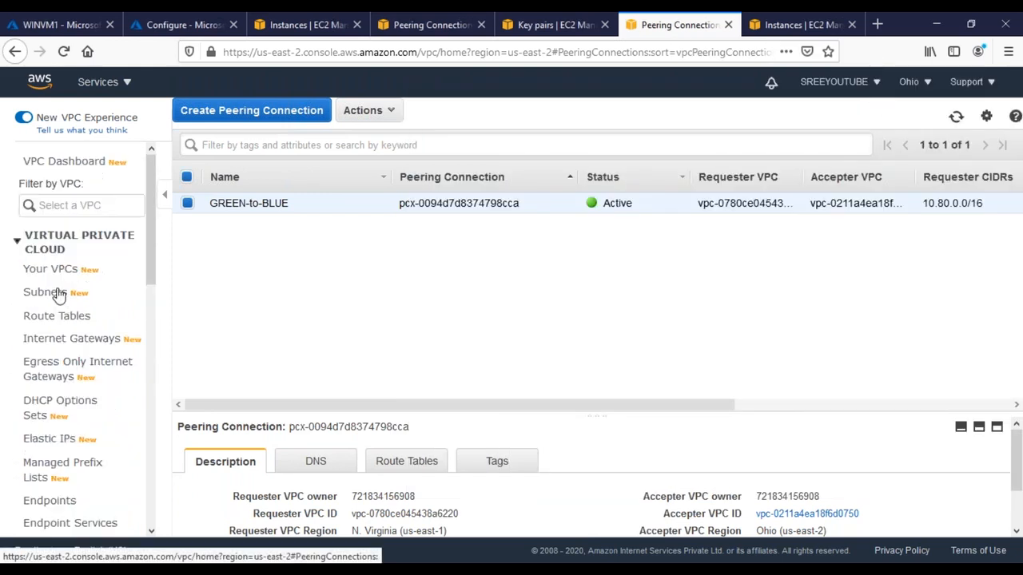
pyautogui.click(56, 316)
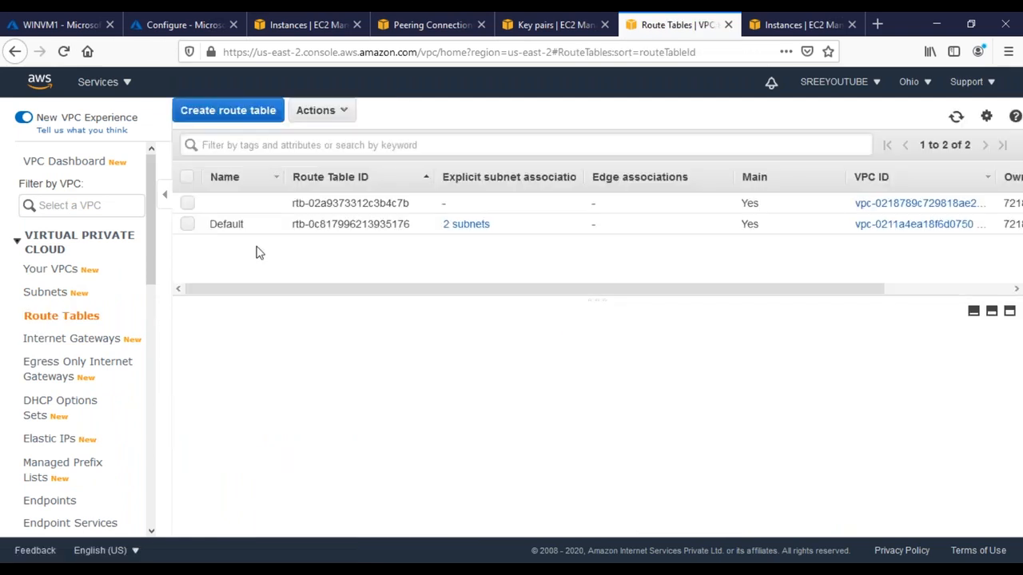
pyautogui.click(312, 225)
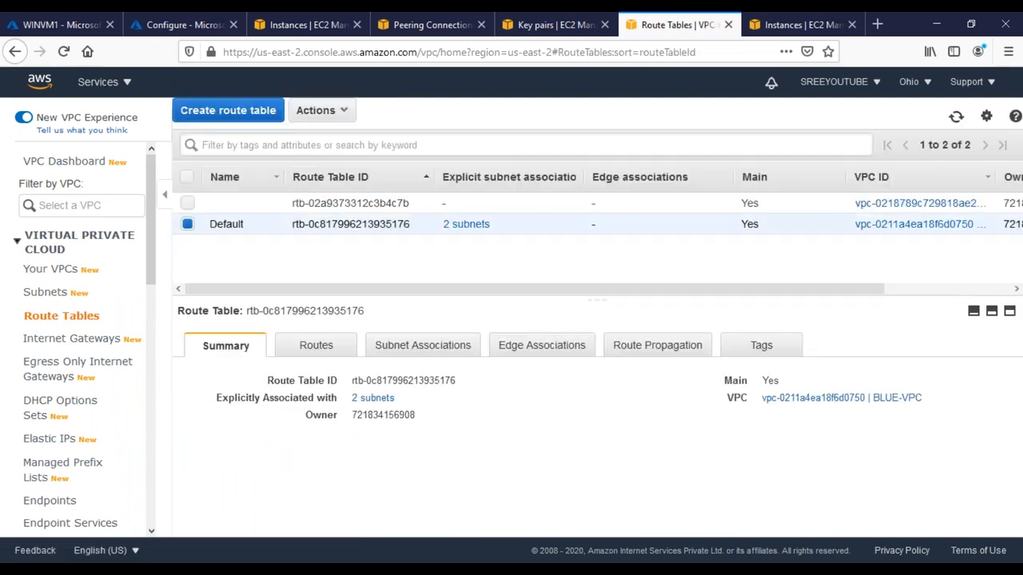
pyautogui.moveTo(464, 289); pyautogui.dragTo(623, 313)
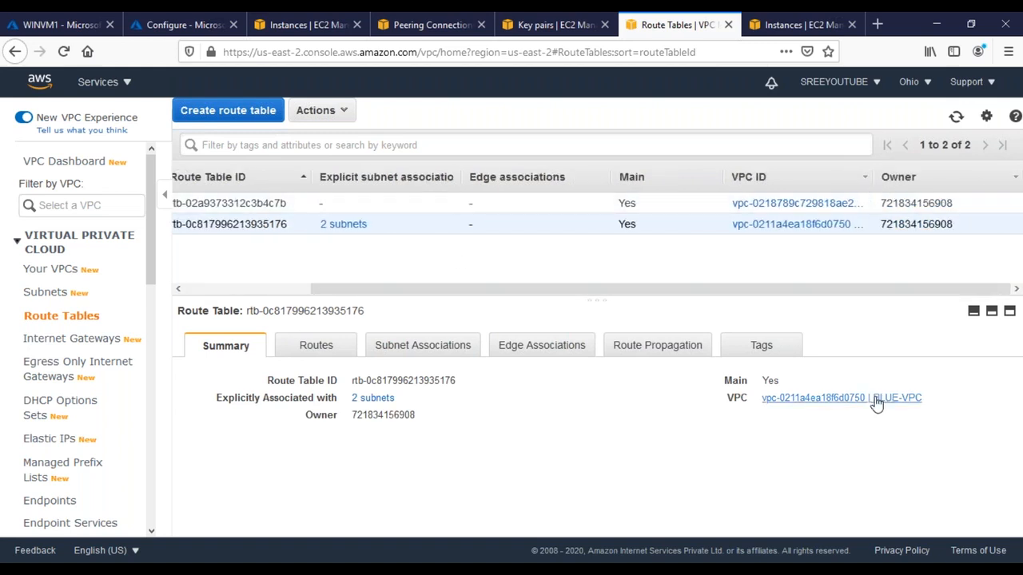
pyautogui.click(316, 345)
pyautogui.click(247, 391)
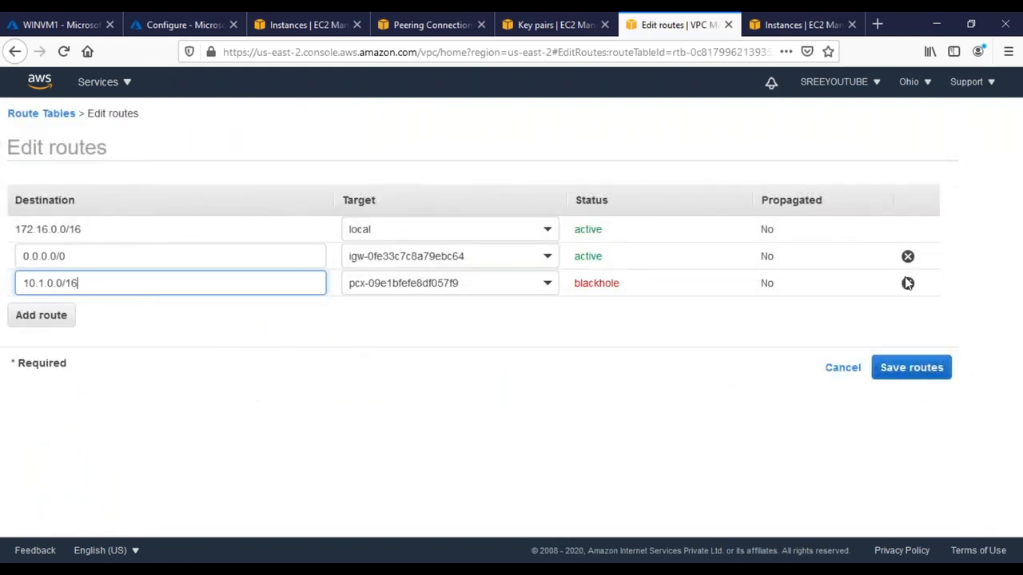
pyautogui.click(907, 285)
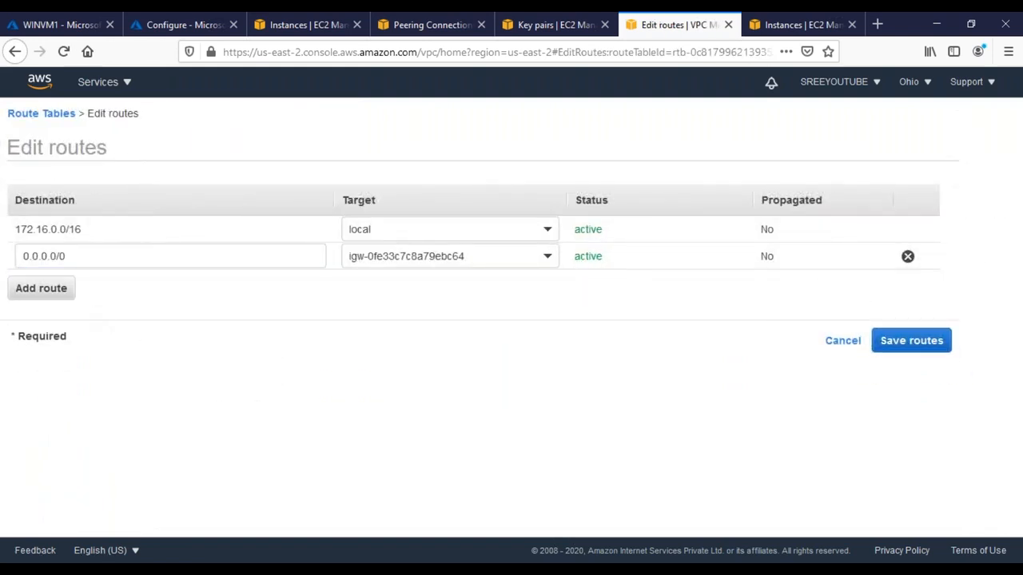
# Add a 10.80.0.0/16 route targeting the GREEN-to-BLUE peering connection to BLUE-VPC's route table and save it.
pyautogui.click(41, 315)
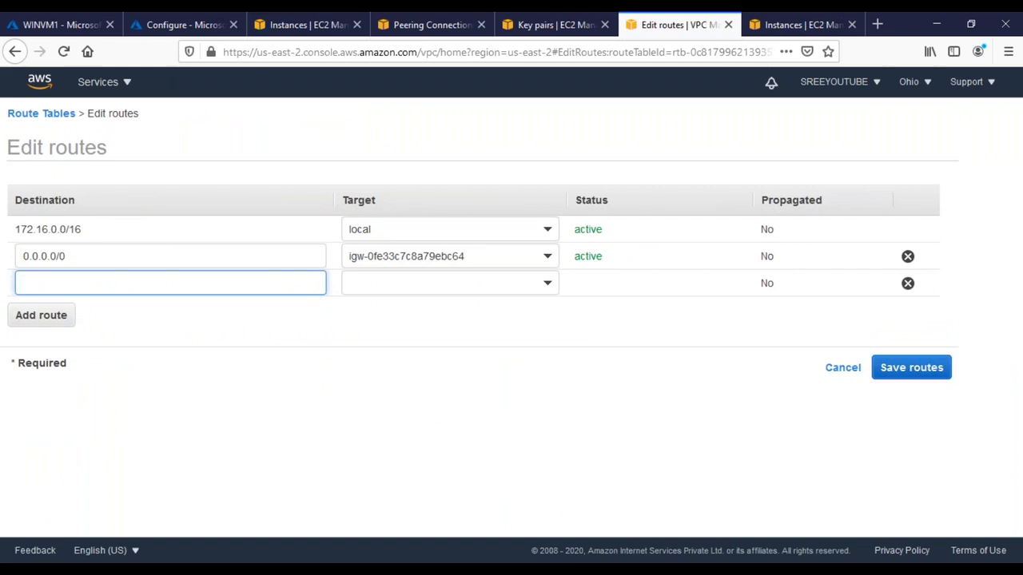
pyautogui.write('10.80.0.0')
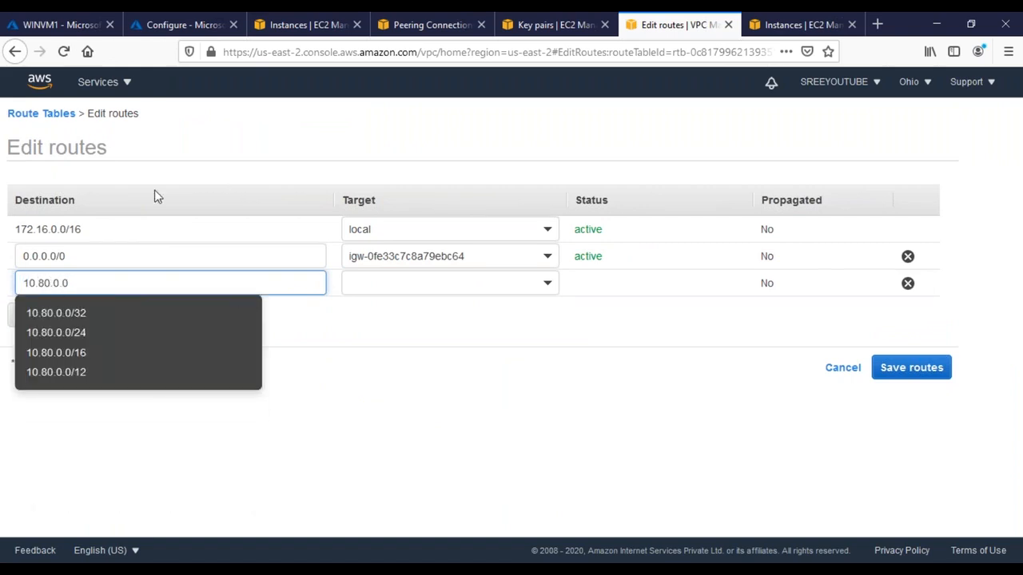
pyautogui.click(75, 353)
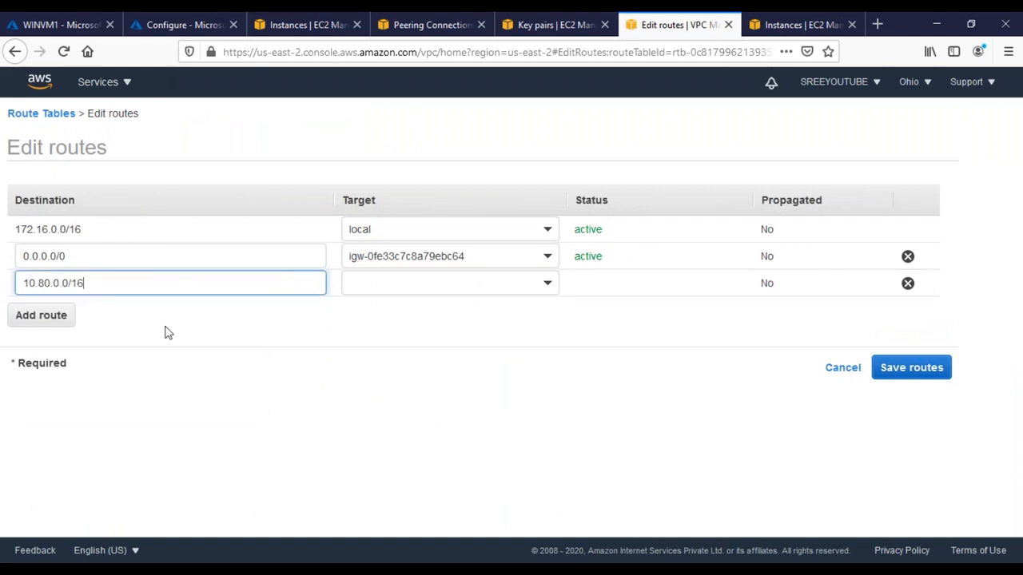
pyautogui.click(551, 289)
pyautogui.scroll(-2, 503, 370)
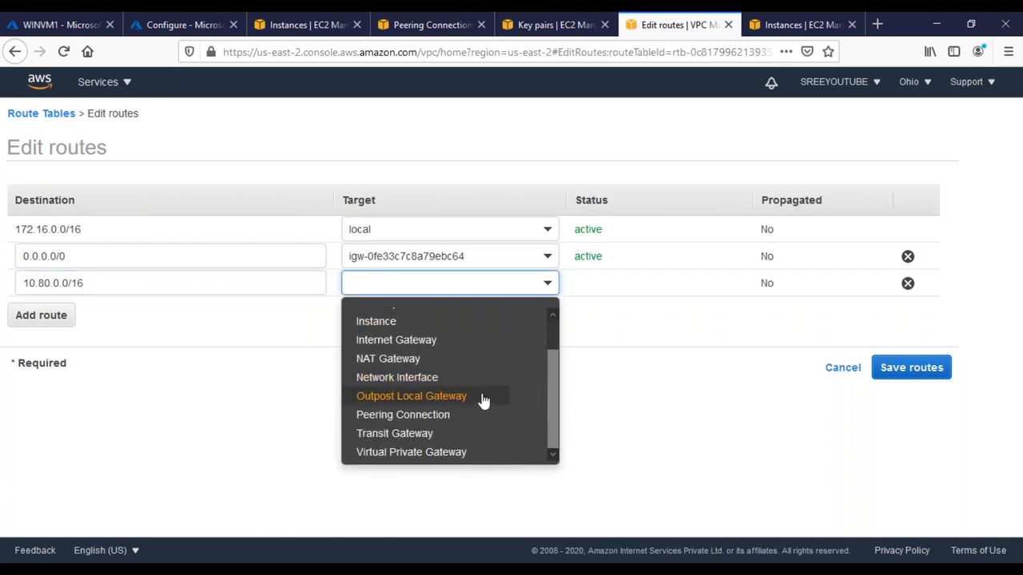
pyautogui.click(443, 414)
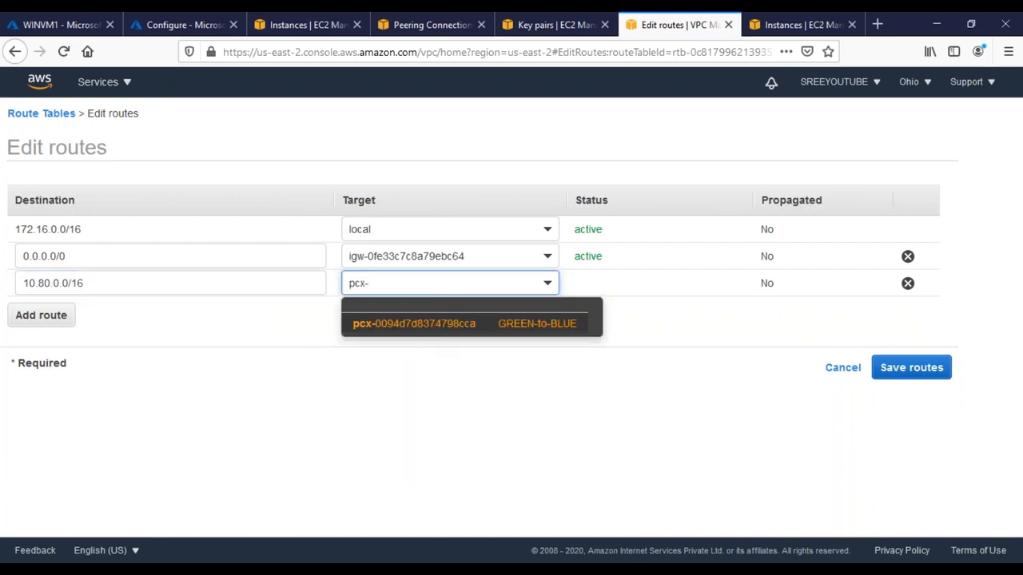
pyautogui.click(429, 326)
pyautogui.click(904, 382)
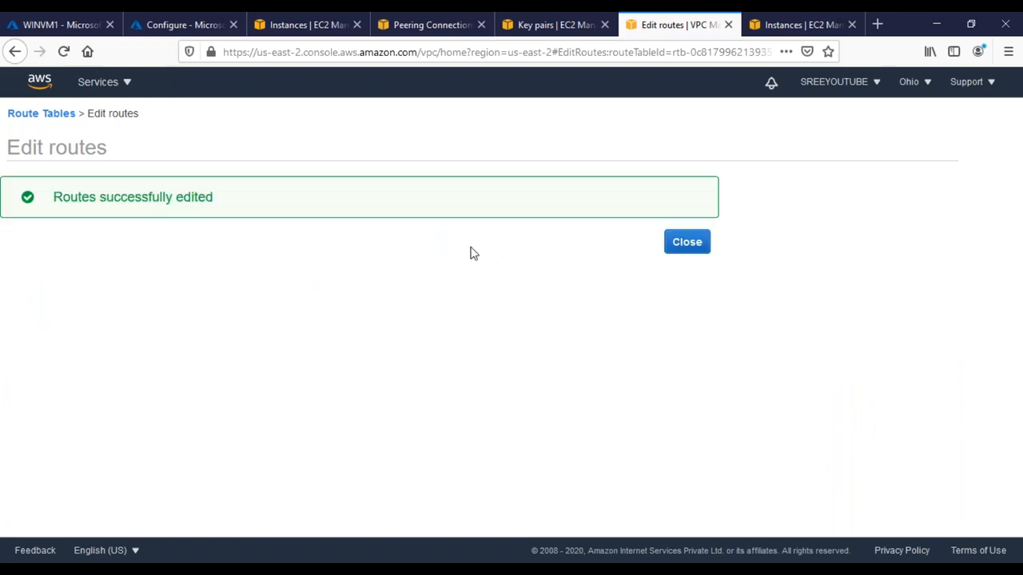
pyautogui.click(669, 248)
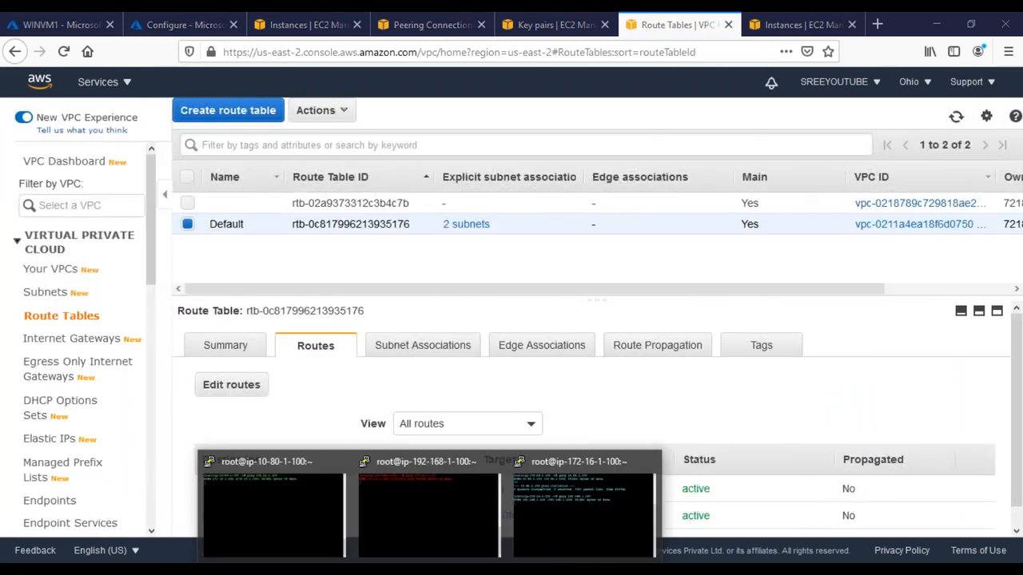
# Check the running pings in the ip-172-16-1-100 and ip-10-80-1-100 terminals.
pyautogui.click(568, 550)
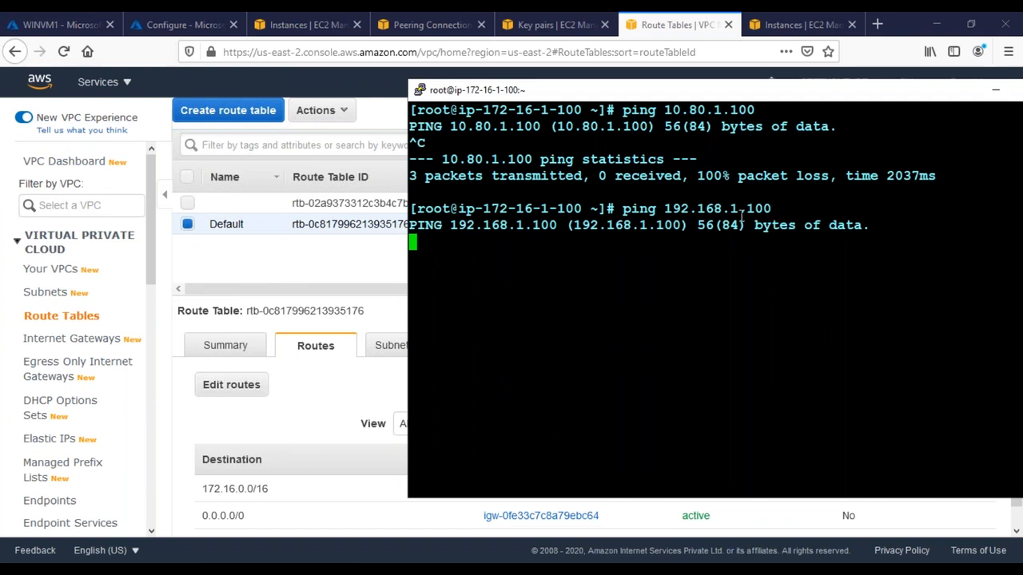
pyautogui.moveTo(438, 558)
pyautogui.click(324, 520)
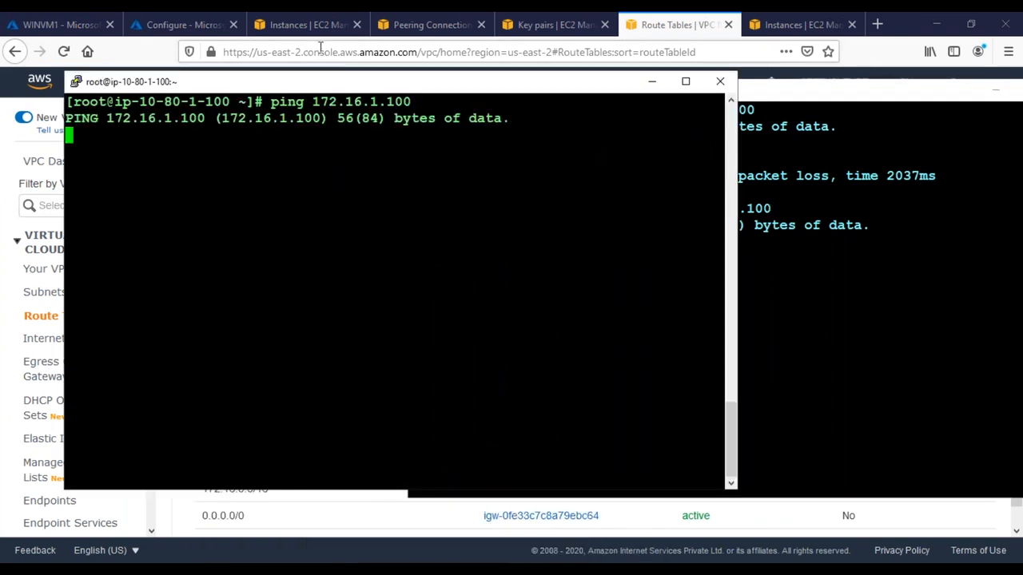
# Replace the N. Virginia route table filter with 27 and select the AWSB27-VPC-GREEN route table associated with 4 subnets.
pyautogui.click(425, 26)
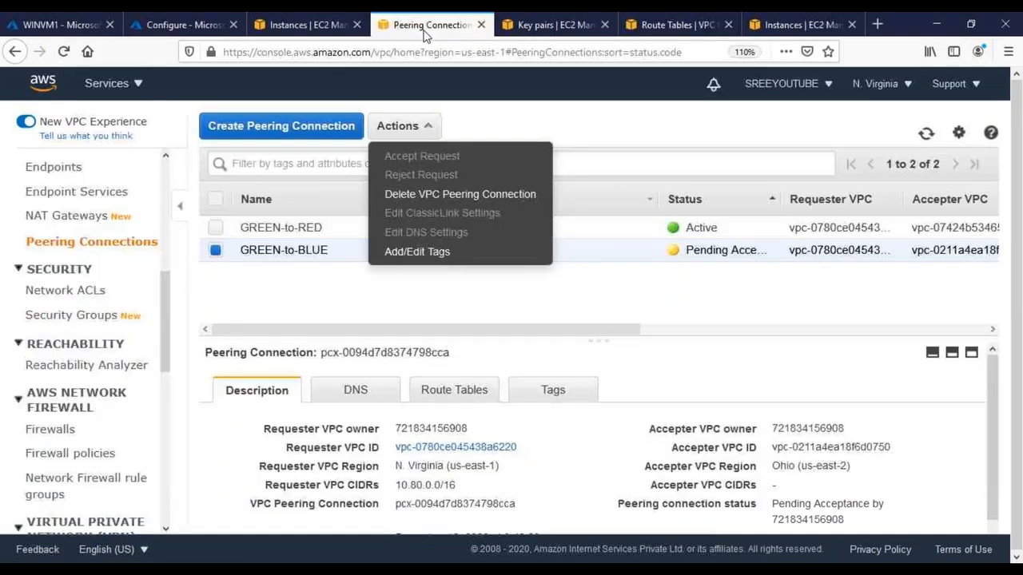
pyautogui.scroll(4, 87, 344)
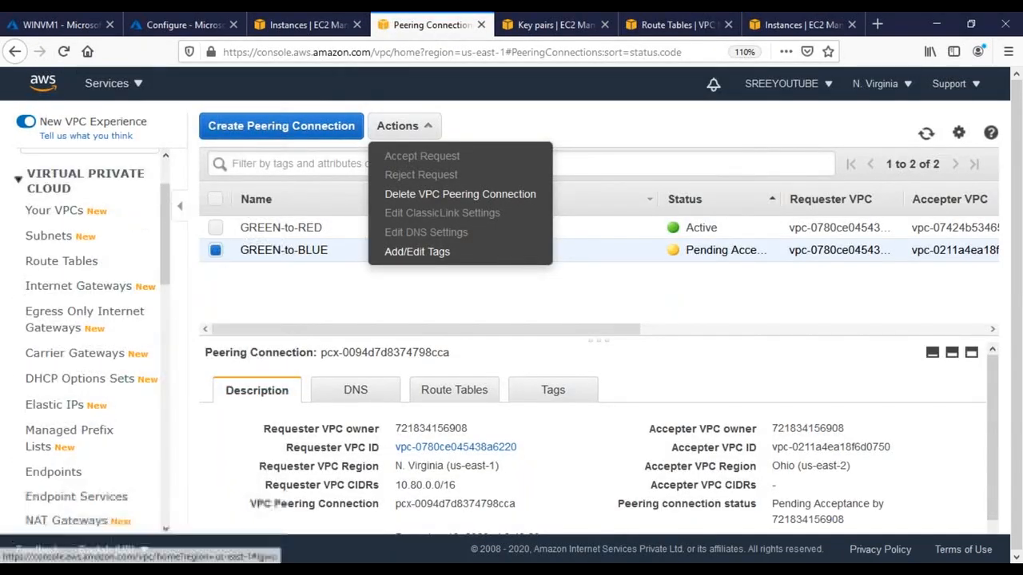
pyautogui.click(70, 264)
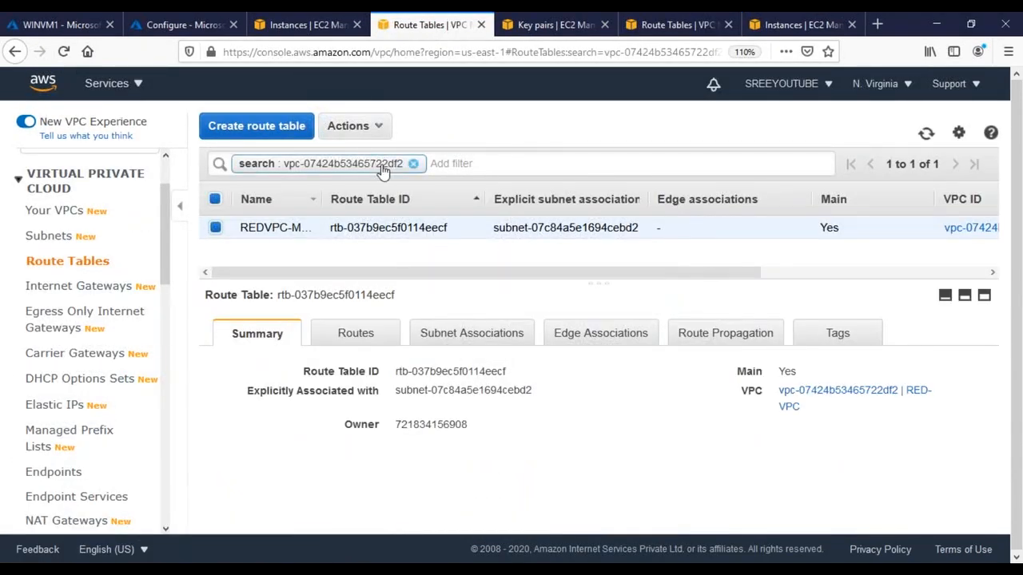
pyautogui.click(412, 163)
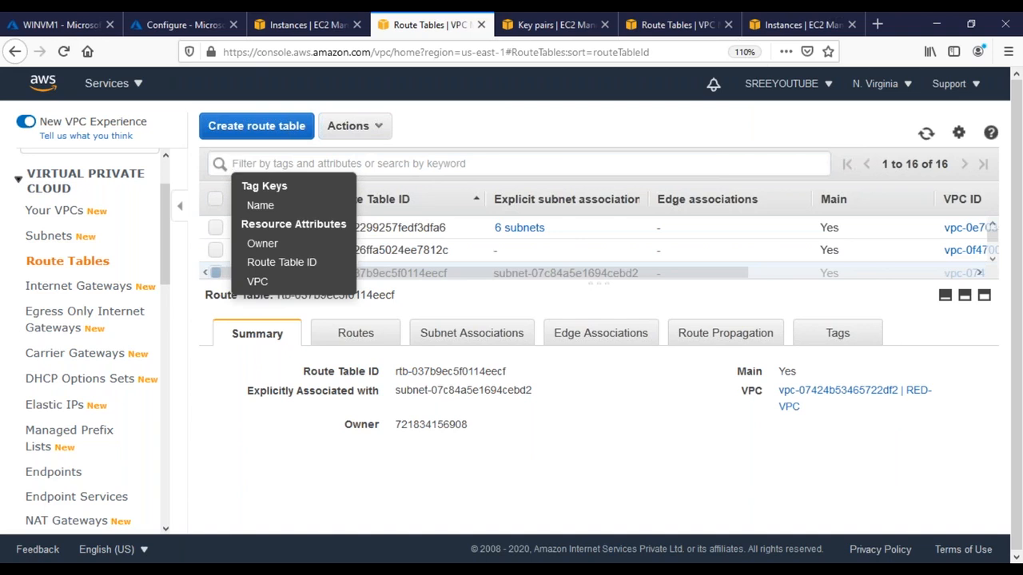
pyautogui.write('27')
pyautogui.press('Return')
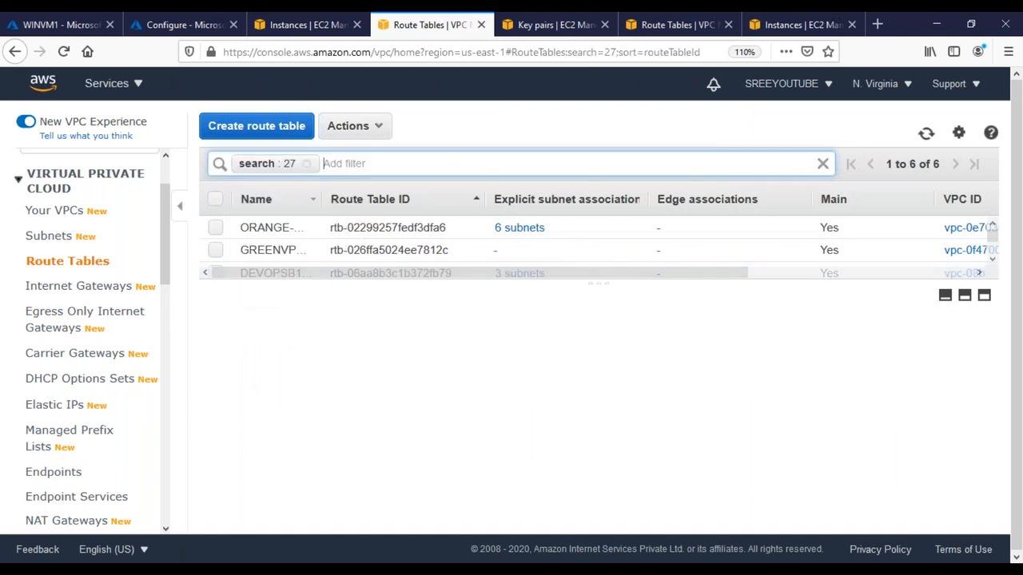
pyautogui.scroll(-3, 599, 242)
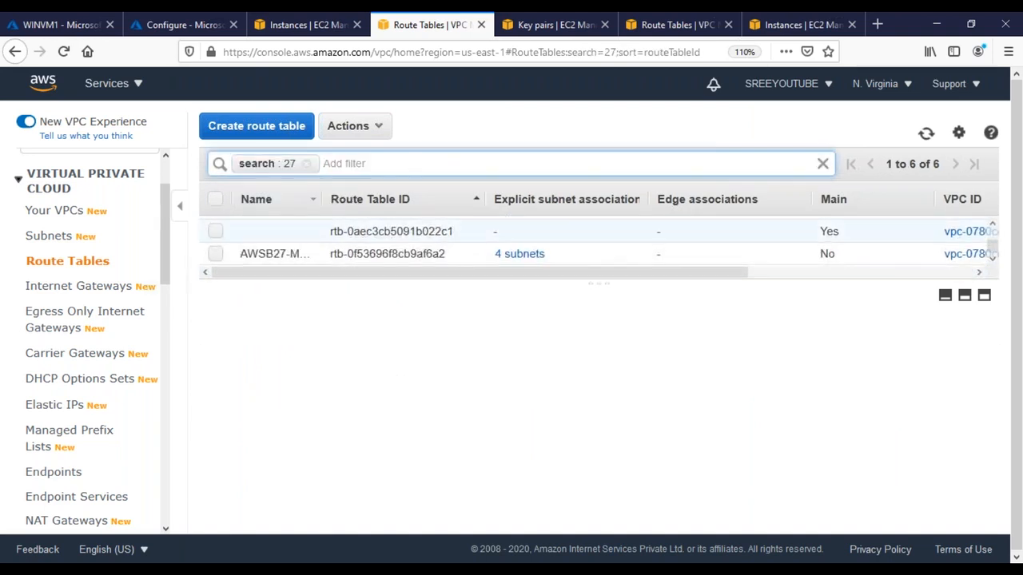
pyautogui.click(363, 254)
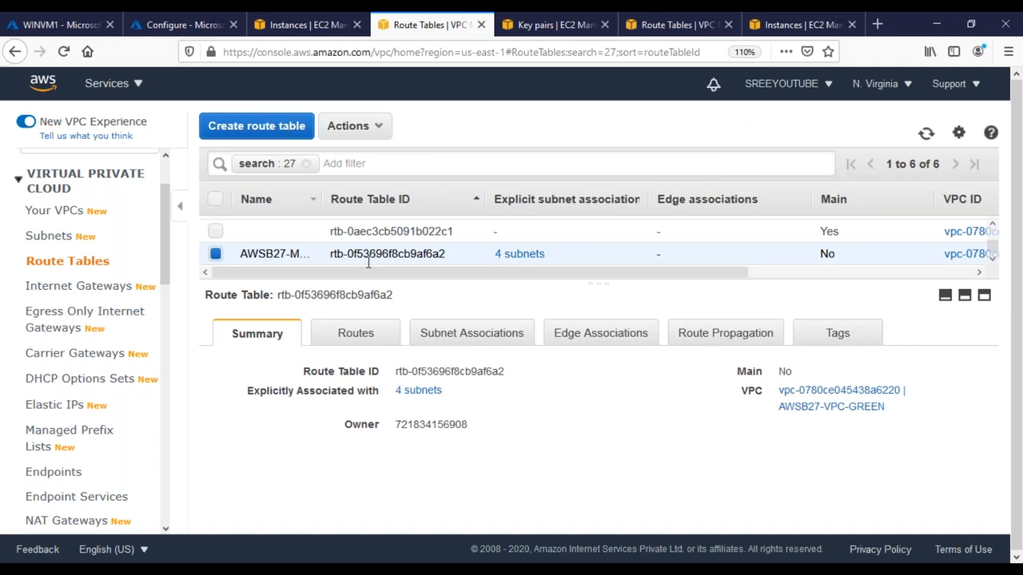
# Display the green VPC route table's routes and examine the local 10.80.0.0/16 entry.
pyautogui.click(357, 334)
pyautogui.scroll(-1, 380, 396)
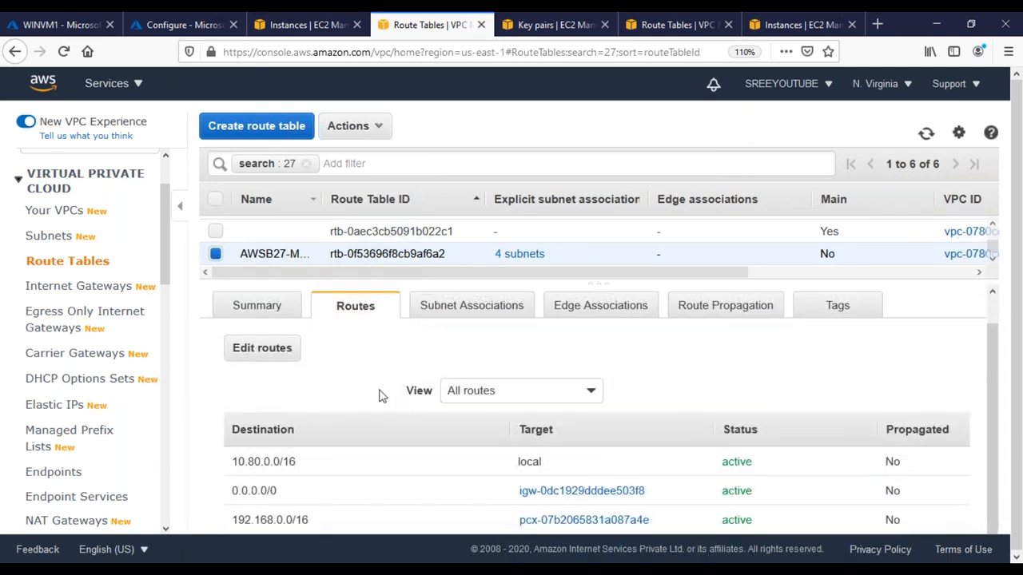
pyautogui.moveTo(579, 467); pyautogui.dragTo(236, 457)
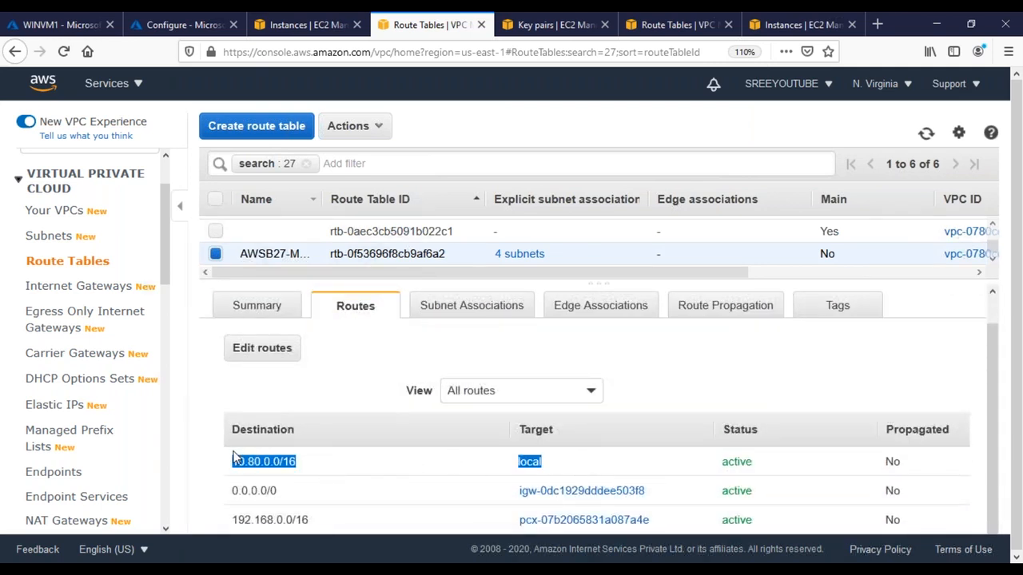
# Start editing the green VPC route table's routes and add a new route with destination 172.16.0.0/16.
pyautogui.moveTo(338, 527); pyautogui.dragTo(240, 520)
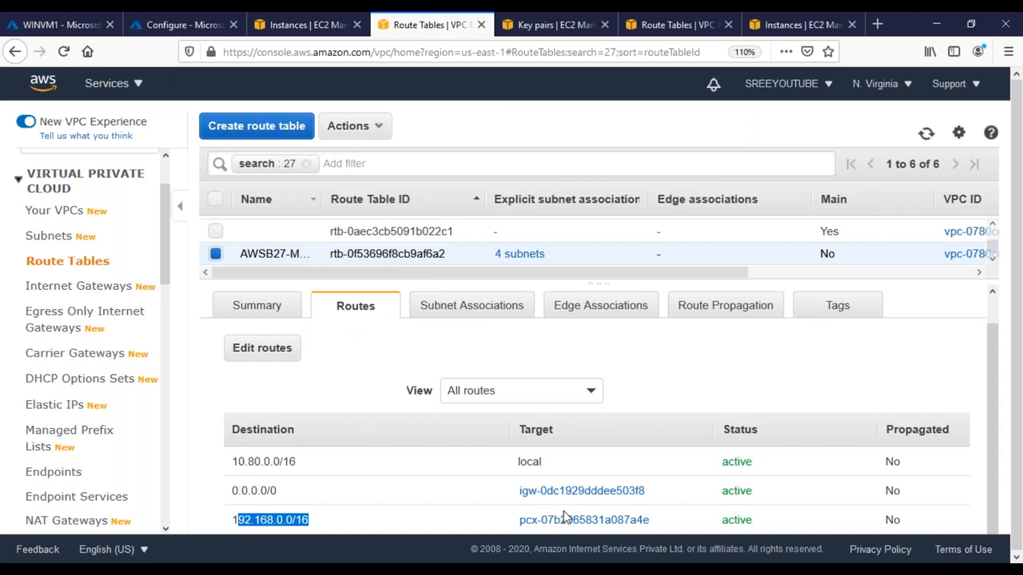
pyautogui.moveTo(652, 492); pyautogui.dragTo(469, 474)
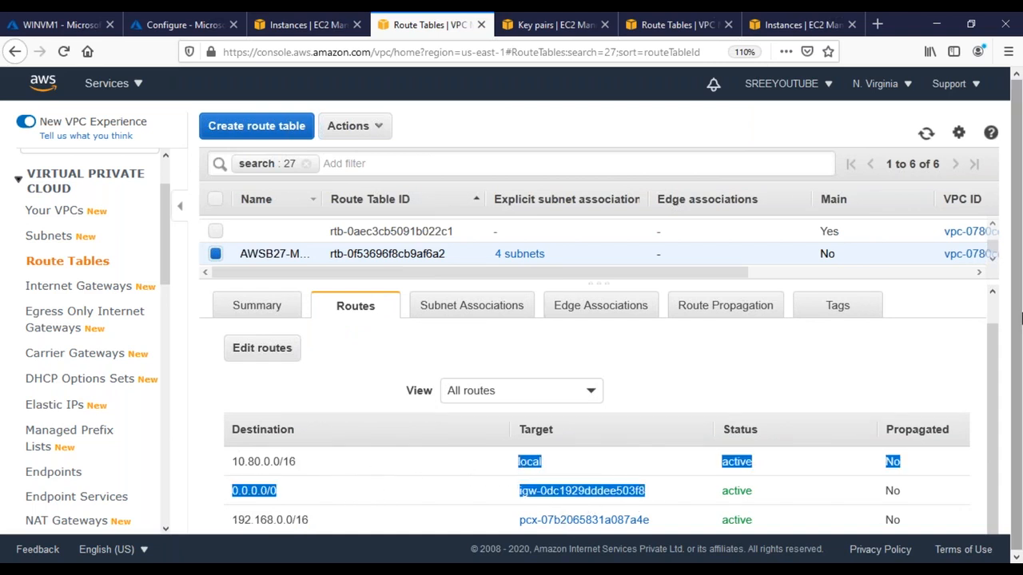
pyautogui.click(285, 357)
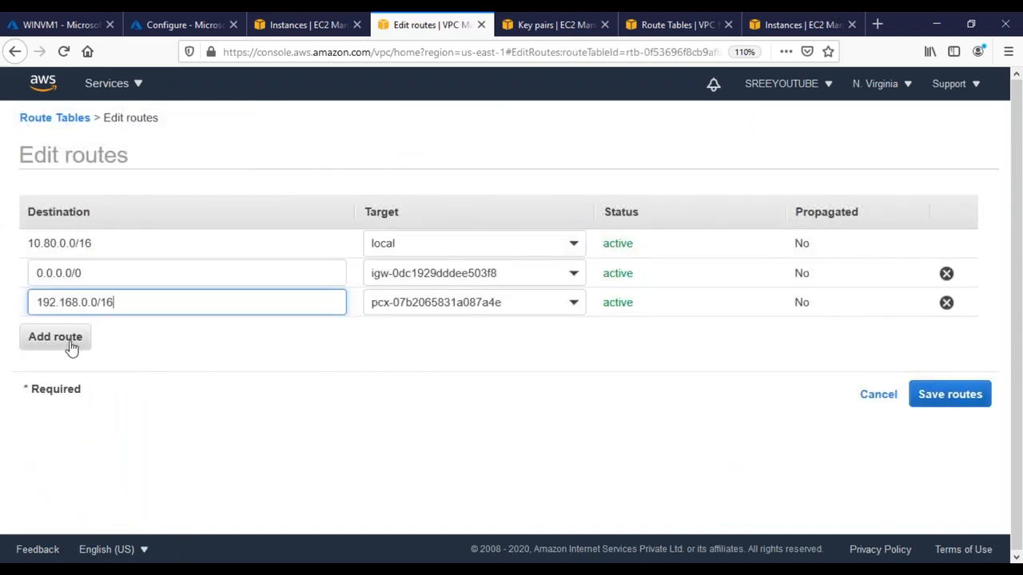
pyautogui.click(71, 344)
pyautogui.write('172')
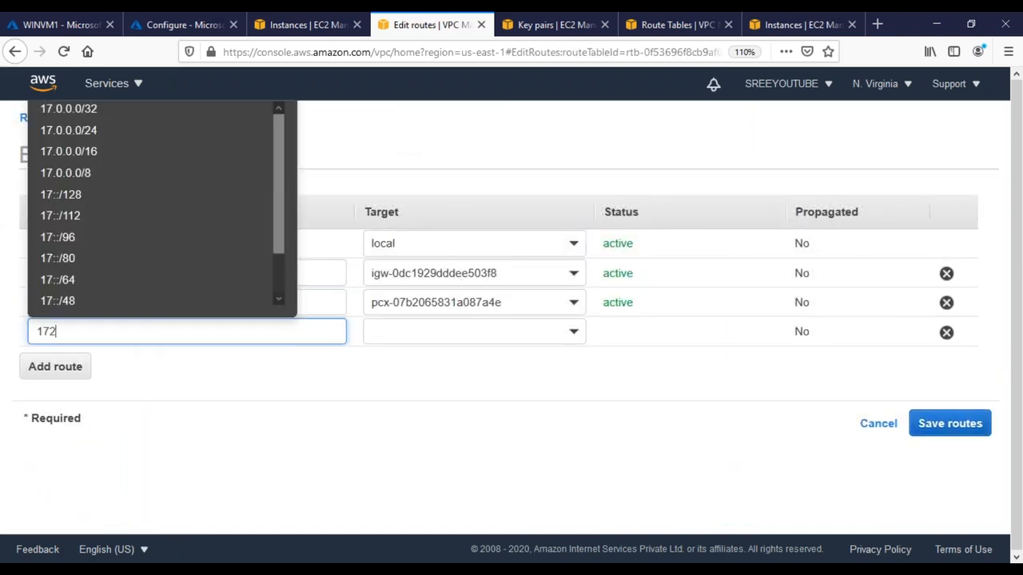
pyautogui.write('.16.0.0/16')
pyautogui.press('Tab')
# Set the new 172.16.0.0/16 route's target to the GREEN-to-BLUE peering connection and save the routes.
pyautogui.click(573, 336)
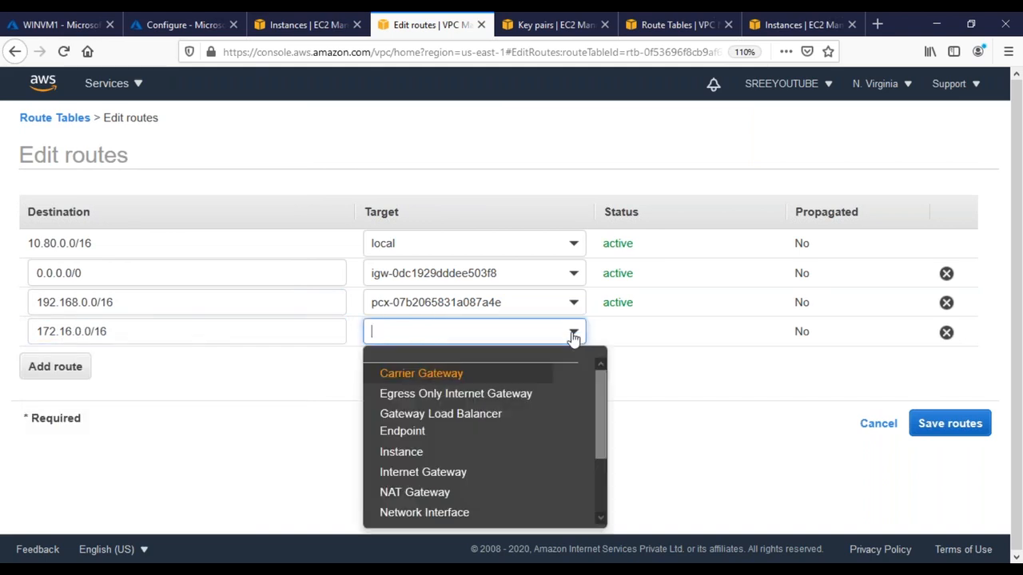
pyautogui.scroll(-2, 458, 459)
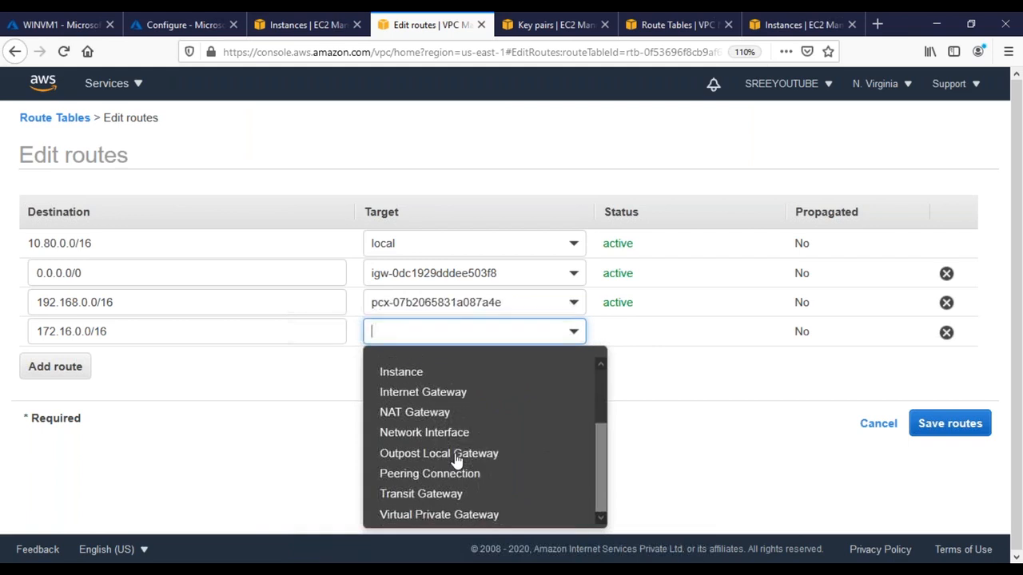
pyautogui.click(452, 476)
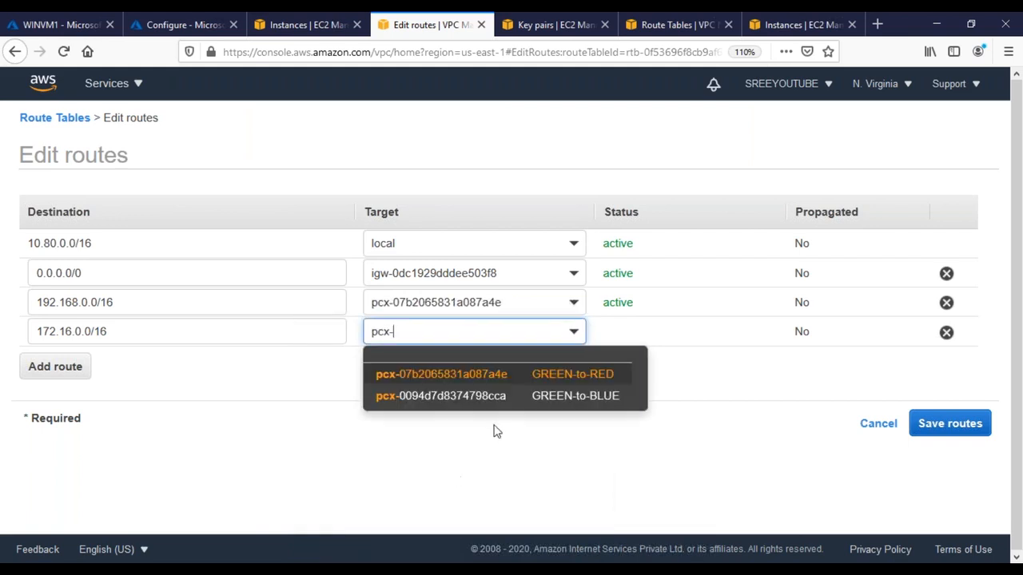
pyautogui.click(575, 398)
pyautogui.click(948, 425)
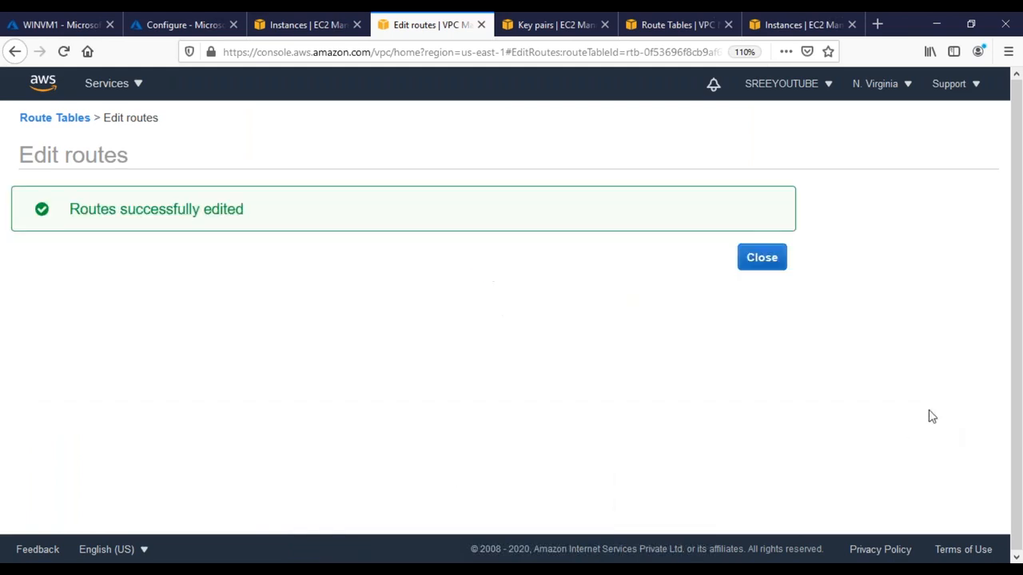
# Switch to the PuTTY terminals and check the running pings on ip-172-16-1-100 and ip-10-80-1-100.
pyautogui.moveTo(483, 549)
pyautogui.click(559, 515)
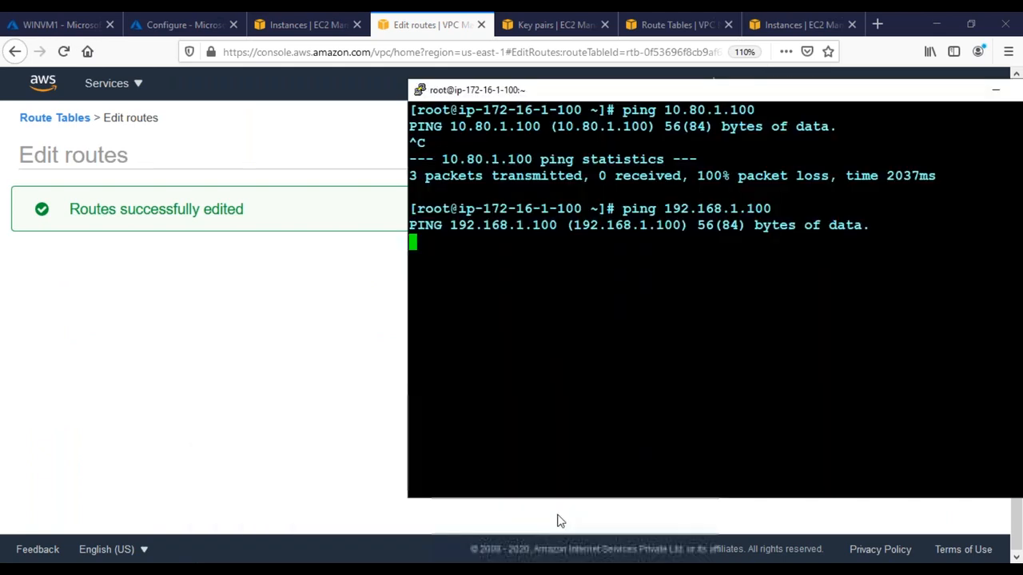
pyautogui.click(455, 563)
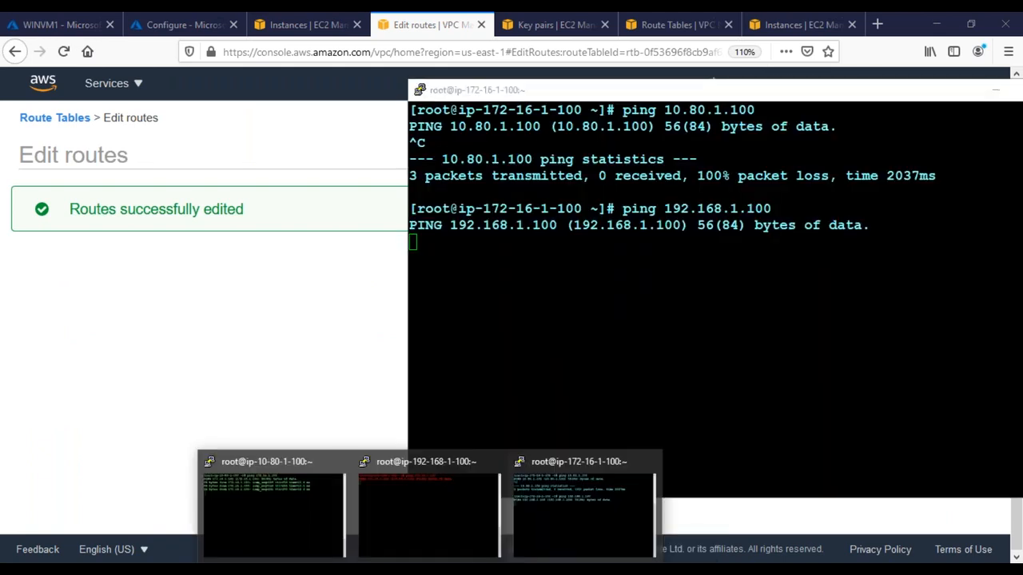
pyautogui.click(263, 507)
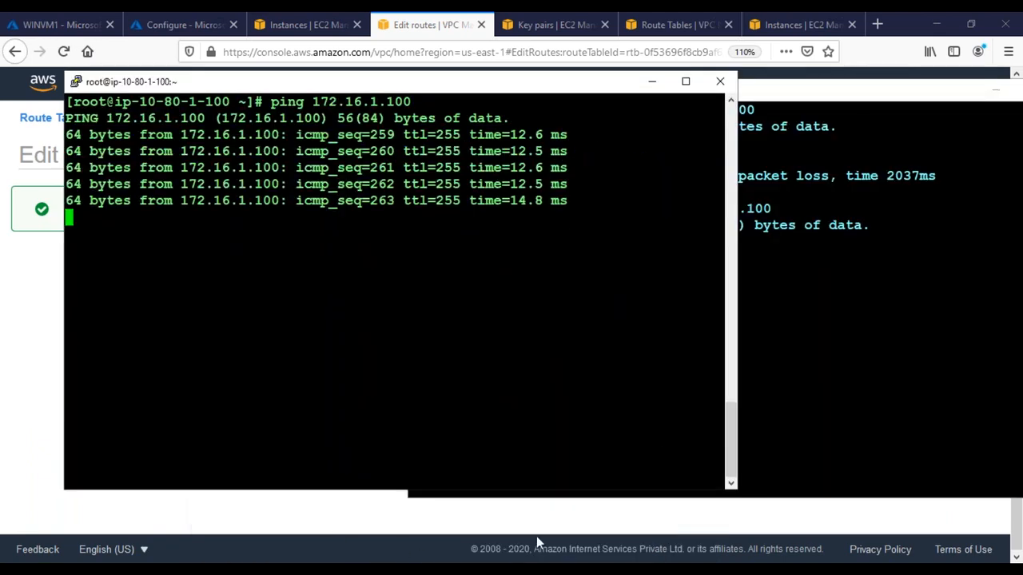
# Stop the 192.168.1.100 ping in the ip-172-16-1-100 terminal and ping 10.80.1.100 instead.
pyautogui.click(815, 427)
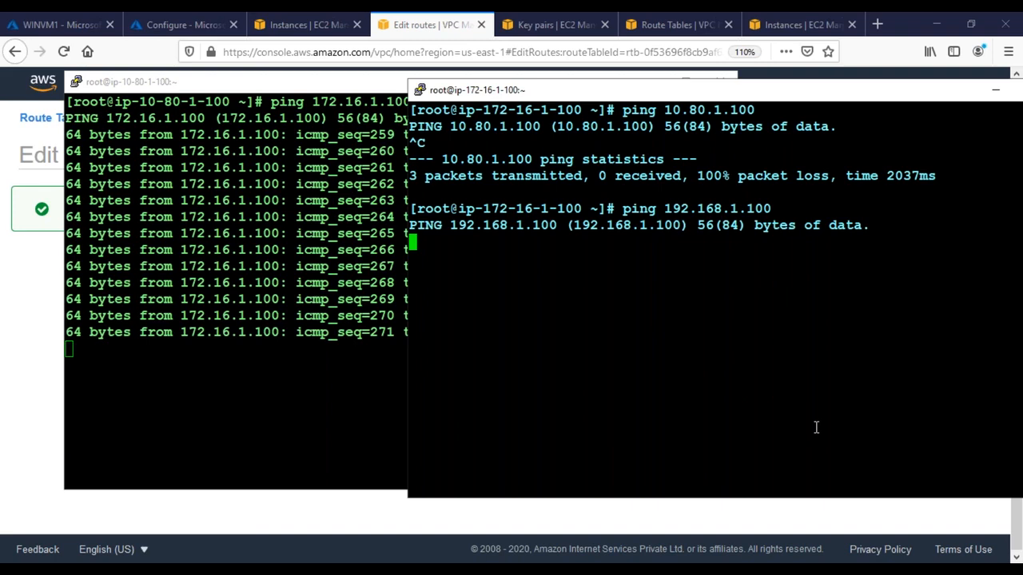
pyautogui.hotkey('ctrl', 'c')
pyautogui.press('Up')
pyautogui.press('Up')
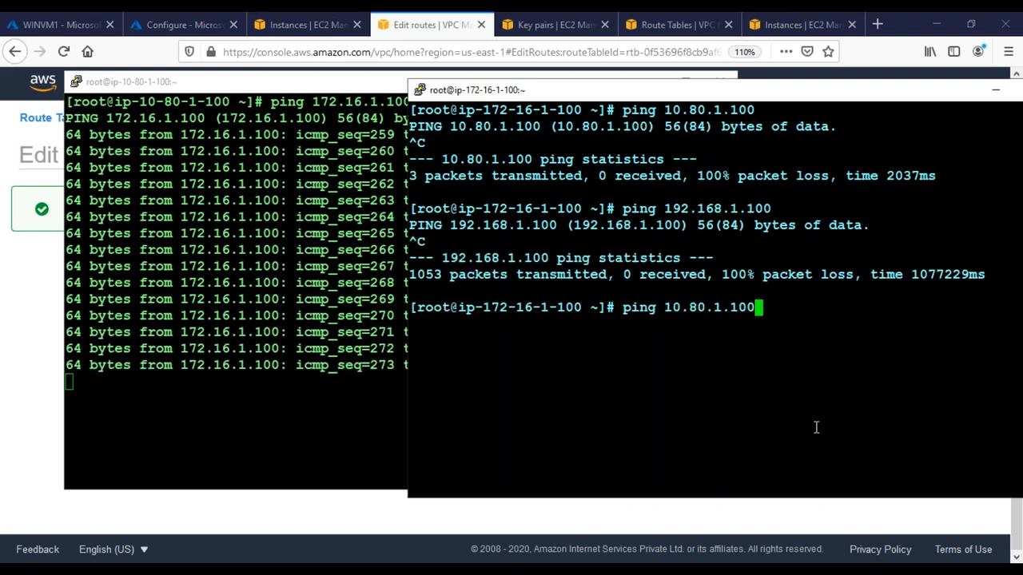
pyautogui.press('Return')
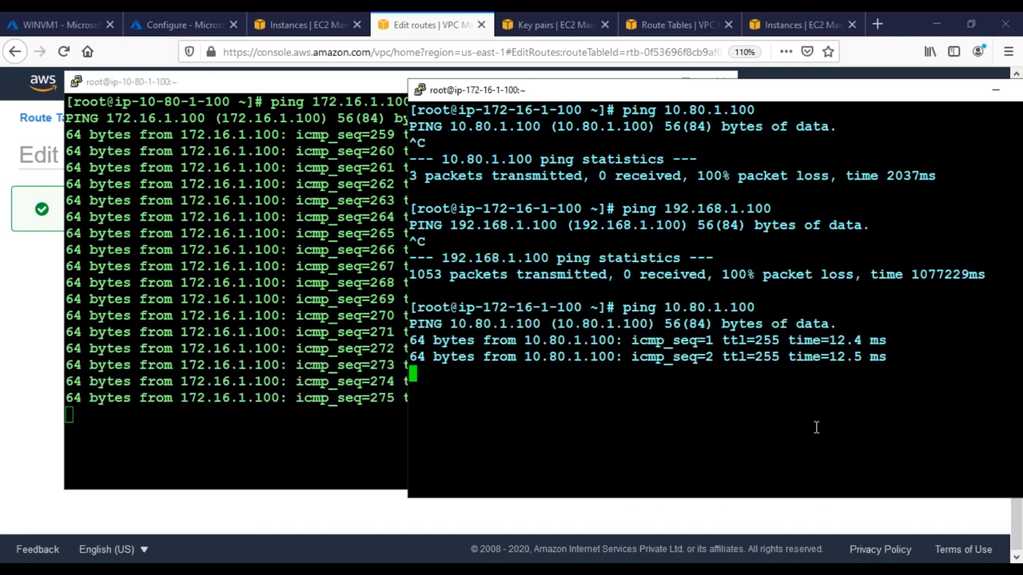
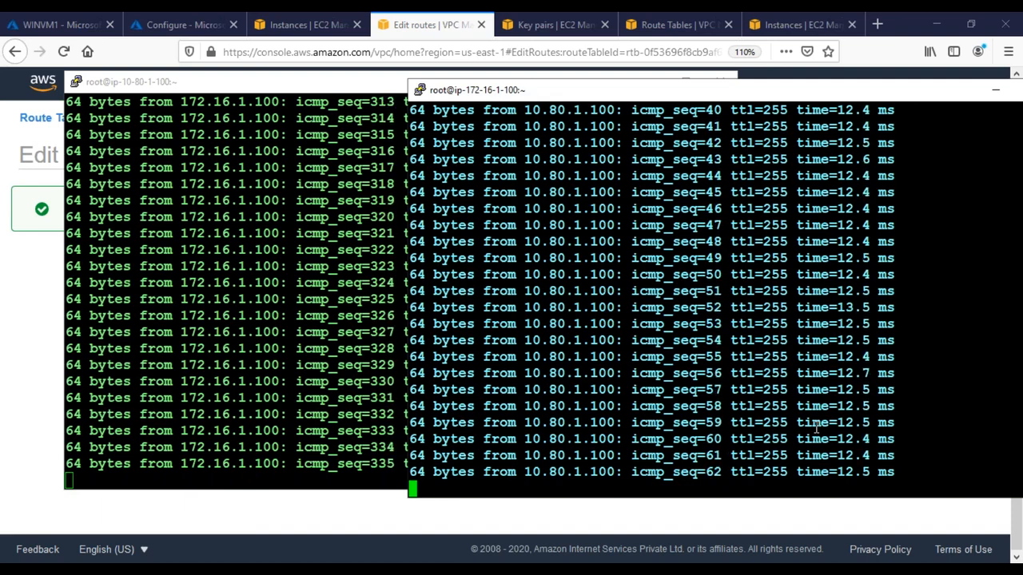
# Stop the running pings in the ip-172-16-1-100 and ip-10-80-1-100 terminals and clear both screens.
pyautogui.hotkey('ctrl', 'c')
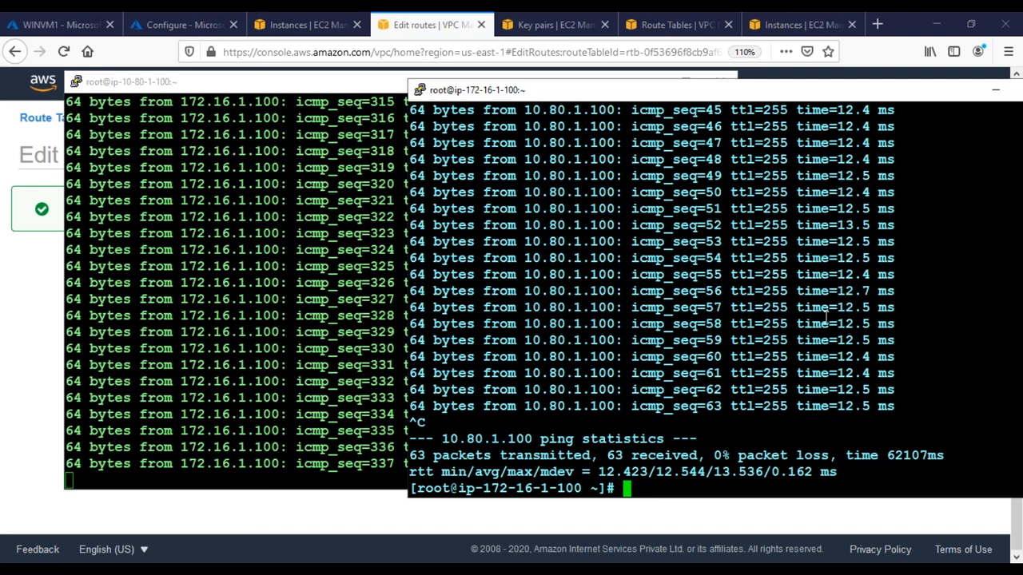
pyautogui.hotkey('ctrl', 'l')
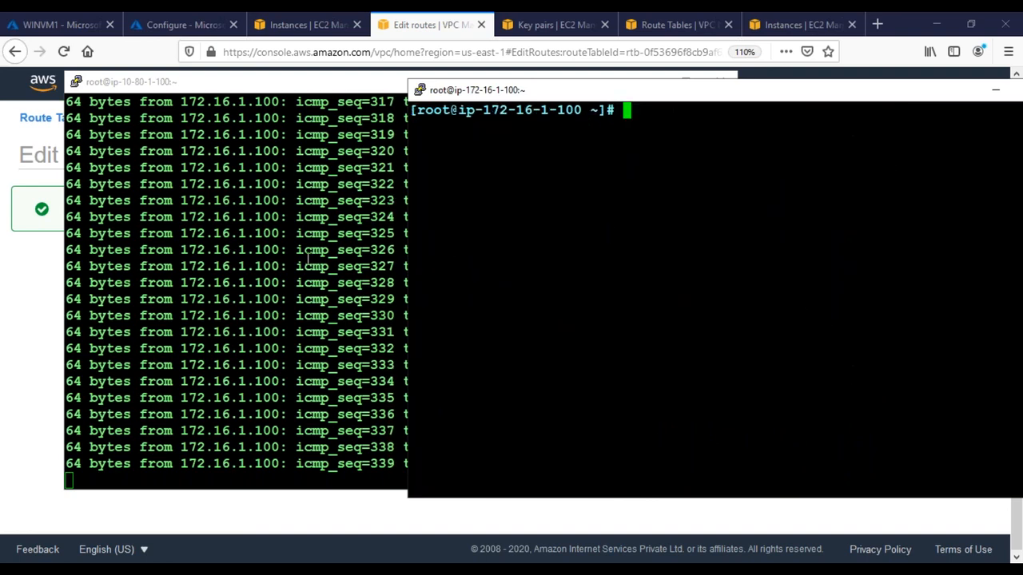
pyautogui.click(308, 258)
pyautogui.hotkey('ctrl', 'l')
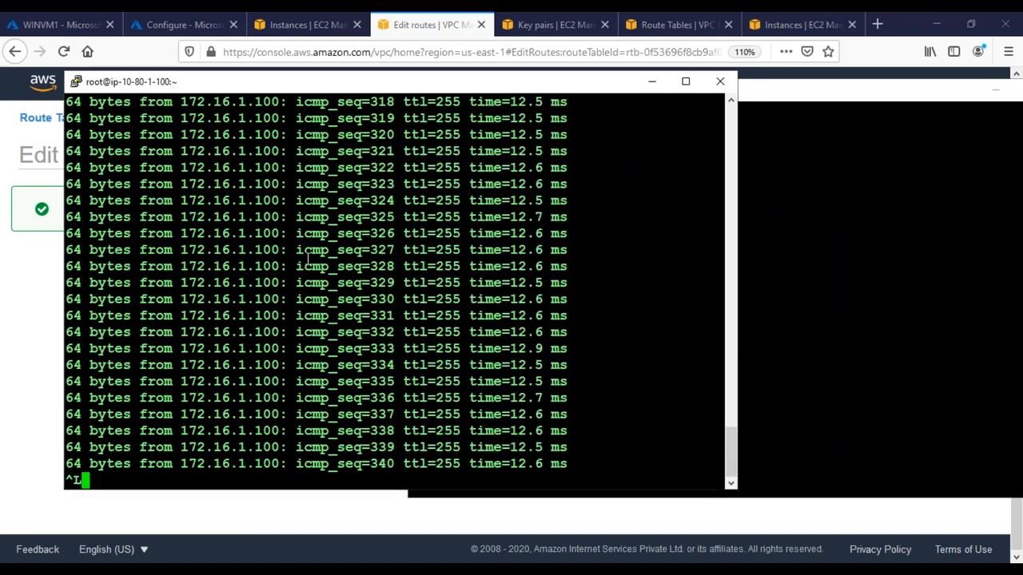
pyautogui.hotkey('ctrl', 'c')
pyautogui.hotkey('ctrl', 'l')
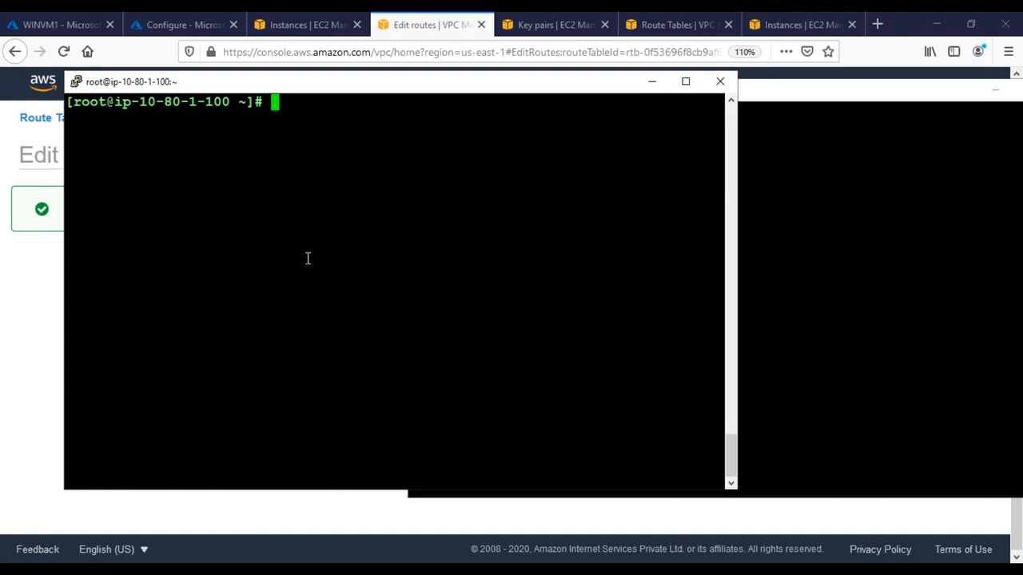
pyautogui.moveTo(412, 572)
pyautogui.click(399, 534)
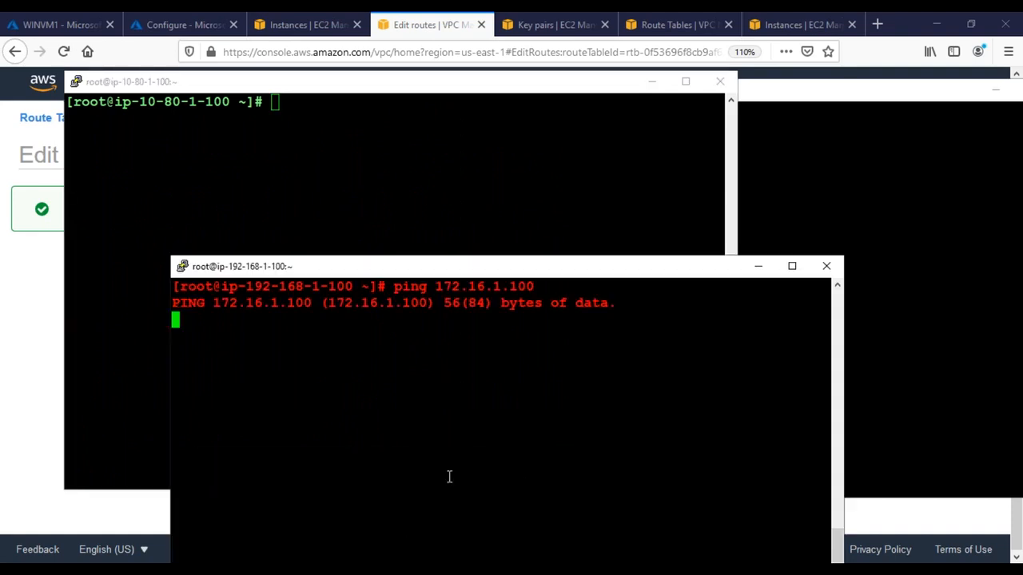
pyautogui.click(925, 239)
pyautogui.write('ping 192.168.1.100')
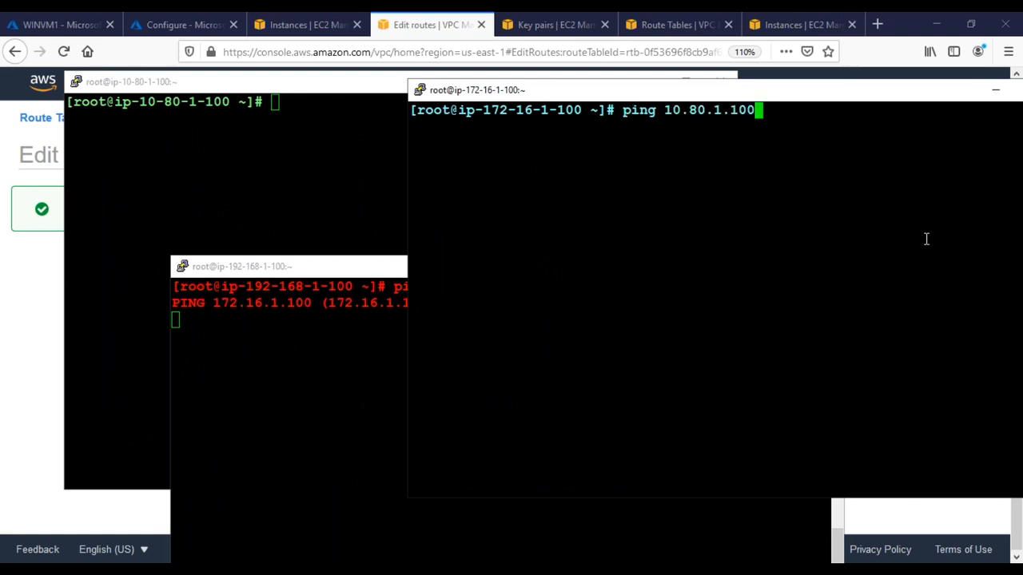
pyautogui.press('Return')
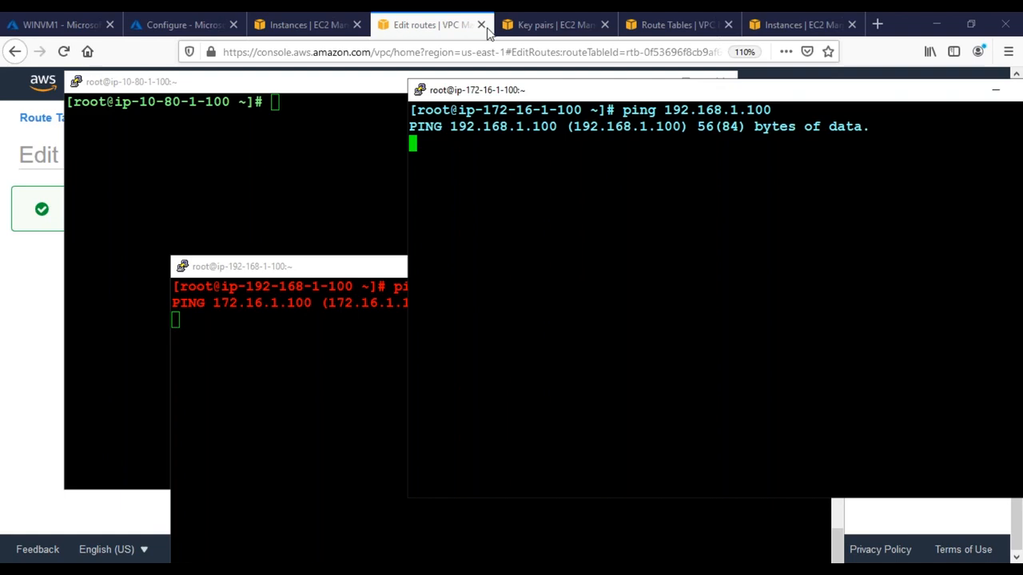
# Return to the AWS console and start creating a new peering connection in the Ohio region.
pyautogui.click(461, 34)
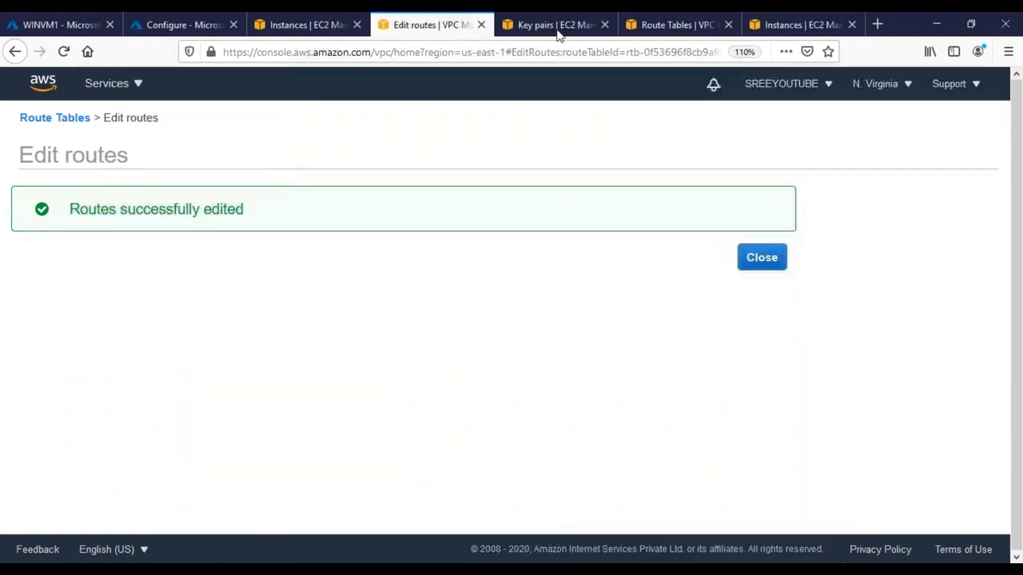
pyautogui.click(668, 26)
pyautogui.scroll(-4, 112, 360)
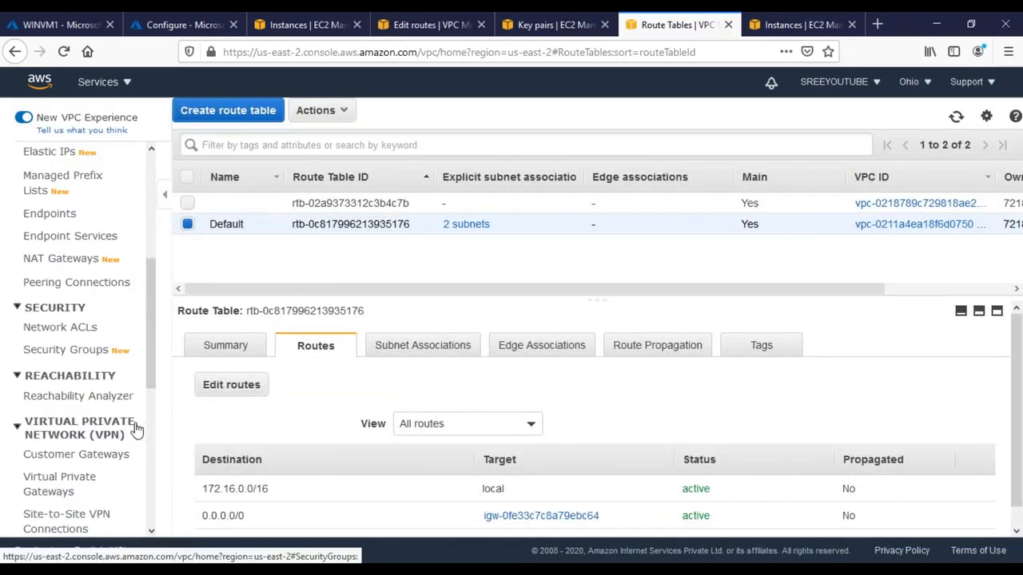
pyautogui.click(76, 282)
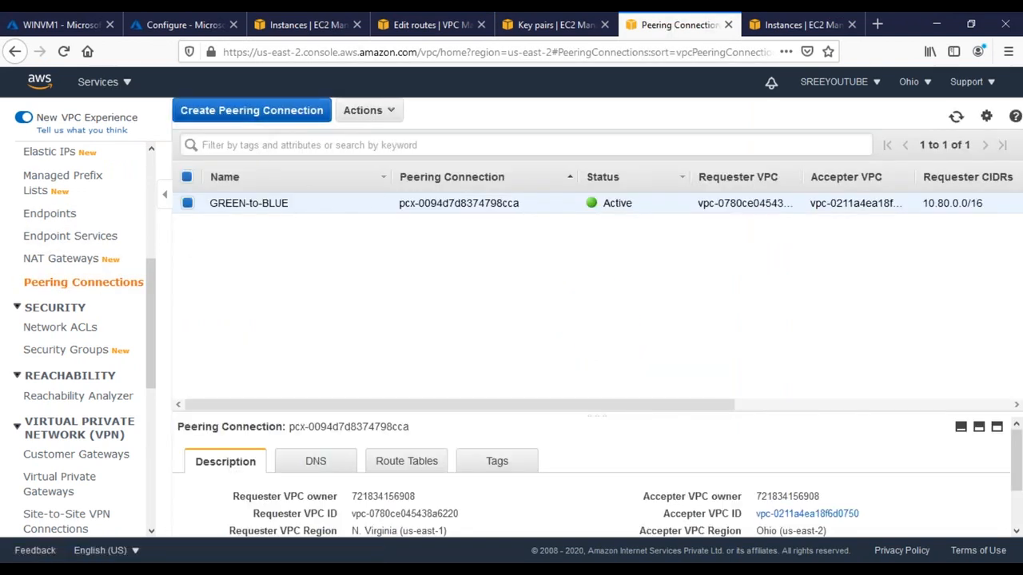
pyautogui.click(251, 111)
# Name the peering connection BLUE-to-RED and choose BLUE-VPC as its requester VPC.
pyautogui.click(331, 198)
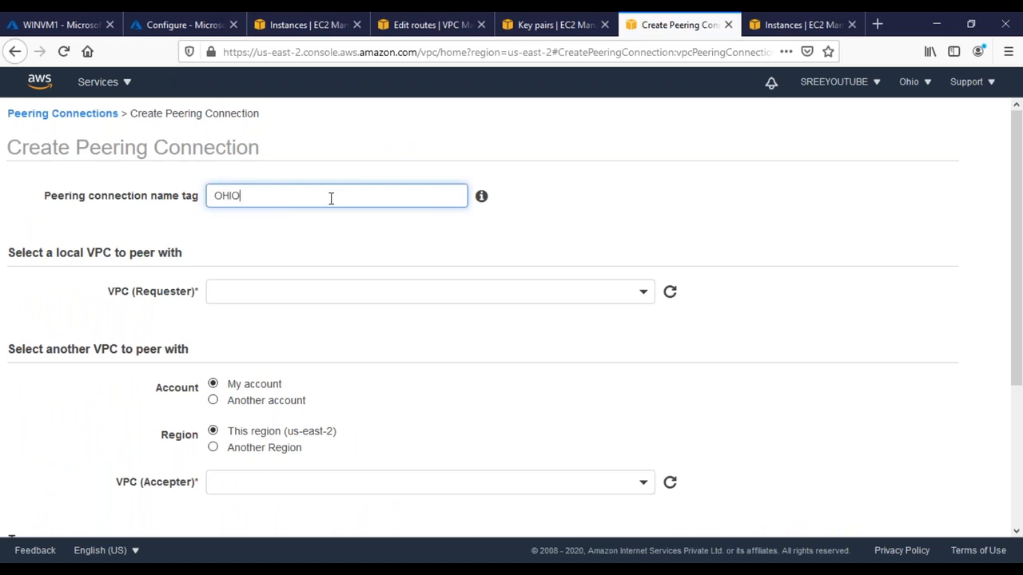
pyautogui.press('BackSpace')
pyautogui.press('BackSpace')
pyautogui.press('BackSpace')
pyautogui.write('BLUE-to-RE')
pyautogui.press('BackSpace')
pyautogui.write('RED')
pyautogui.click(263, 294)
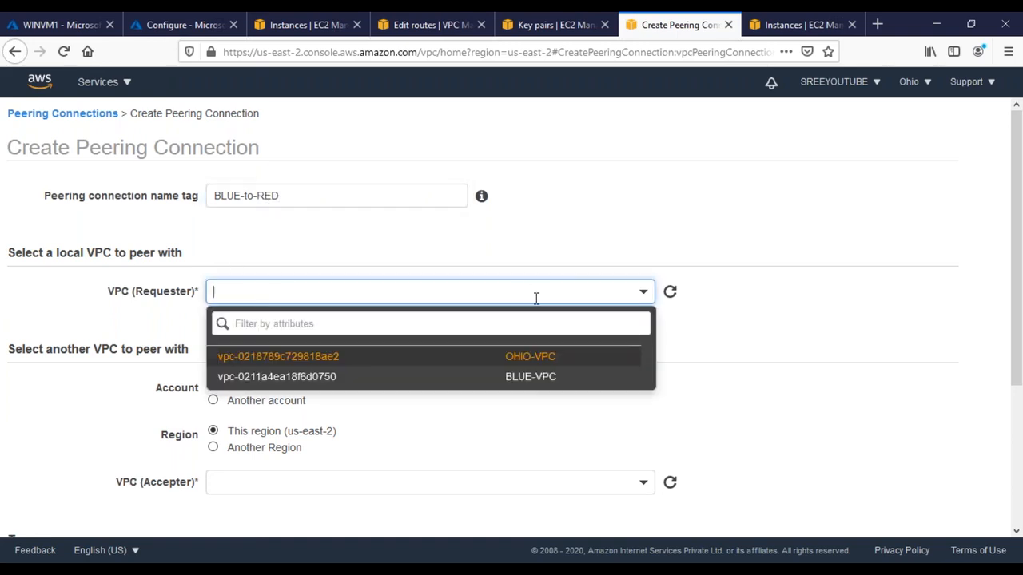
pyautogui.click(533, 380)
# Set the accepter to another region, US East (N. Virginia), and enter the RED-VPC ID copied from RED-SERVER-1's instance details.
pyautogui.scroll(-5, 214, 444)
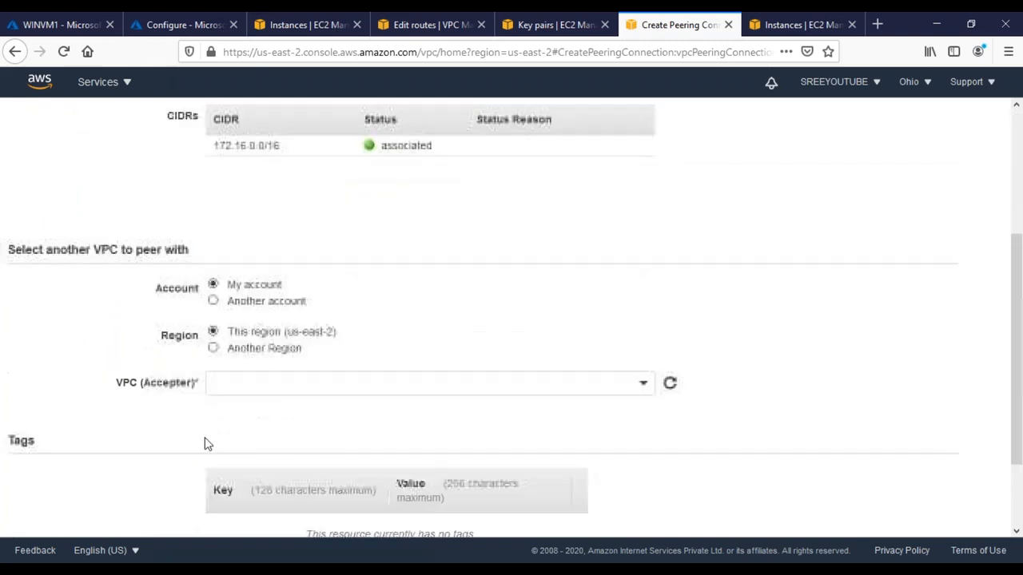
pyautogui.click(213, 349)
pyautogui.click(267, 423)
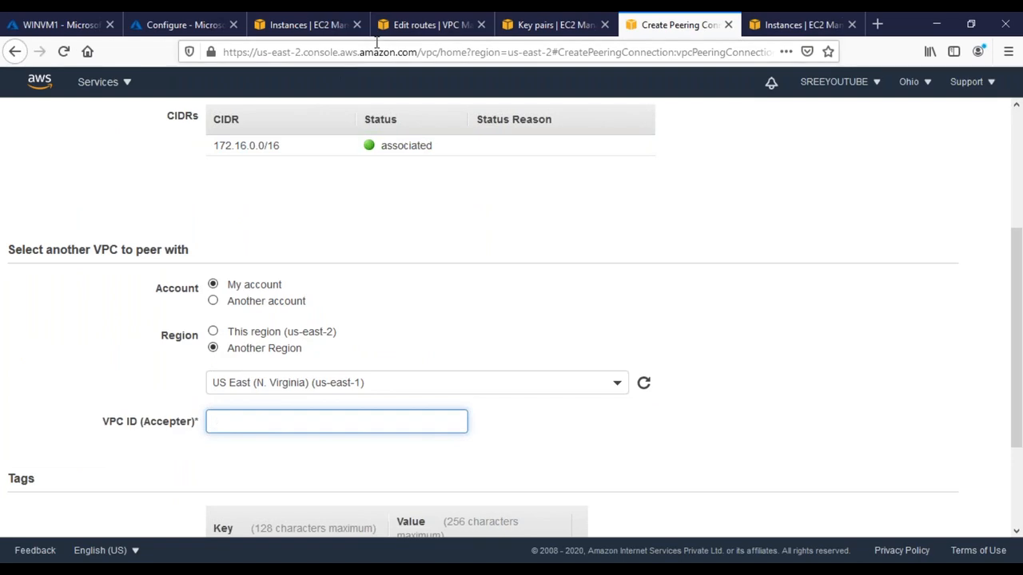
pyautogui.click(307, 30)
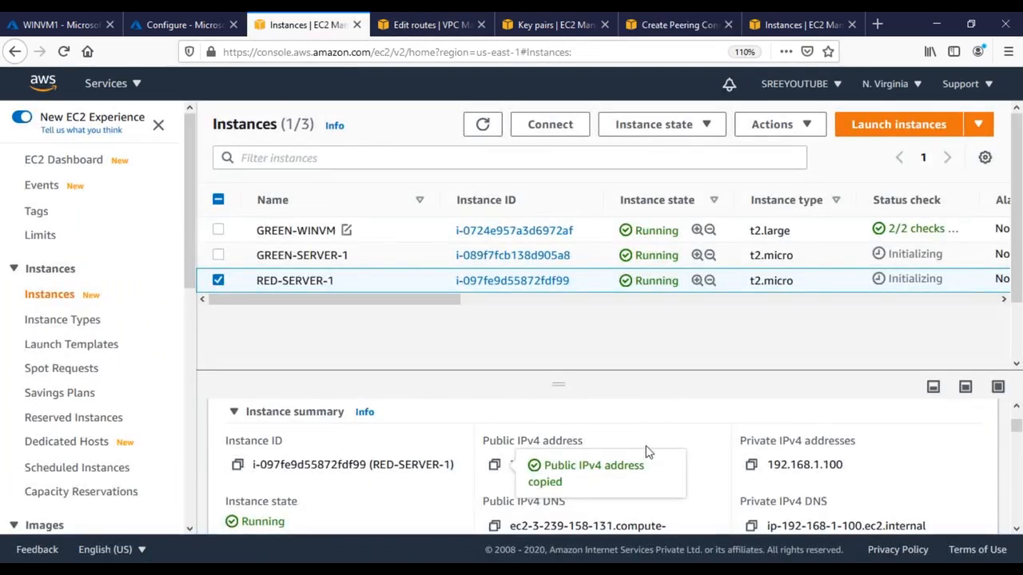
pyautogui.scroll(-5, 761, 500)
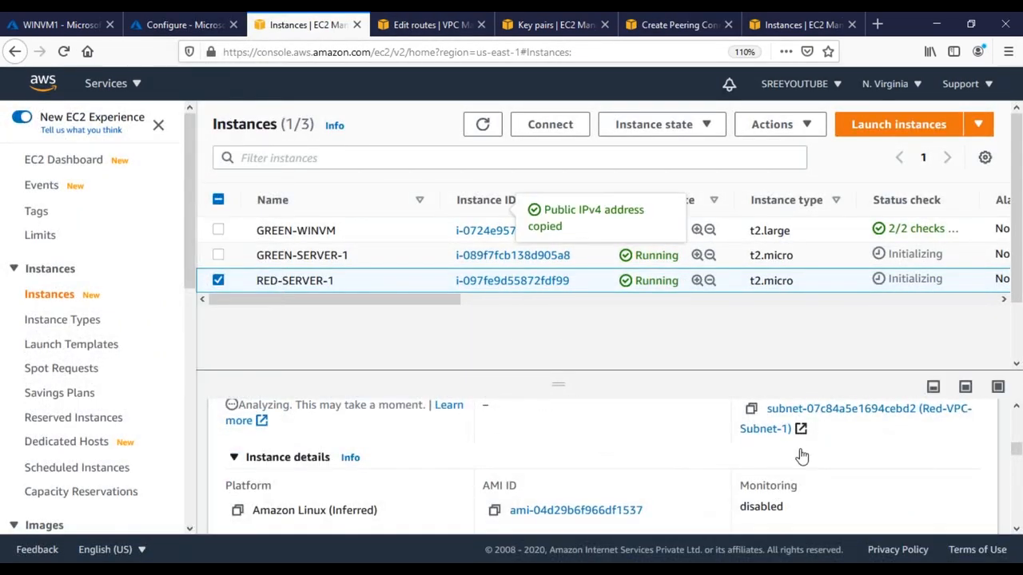
pyautogui.scroll(2, 791, 455)
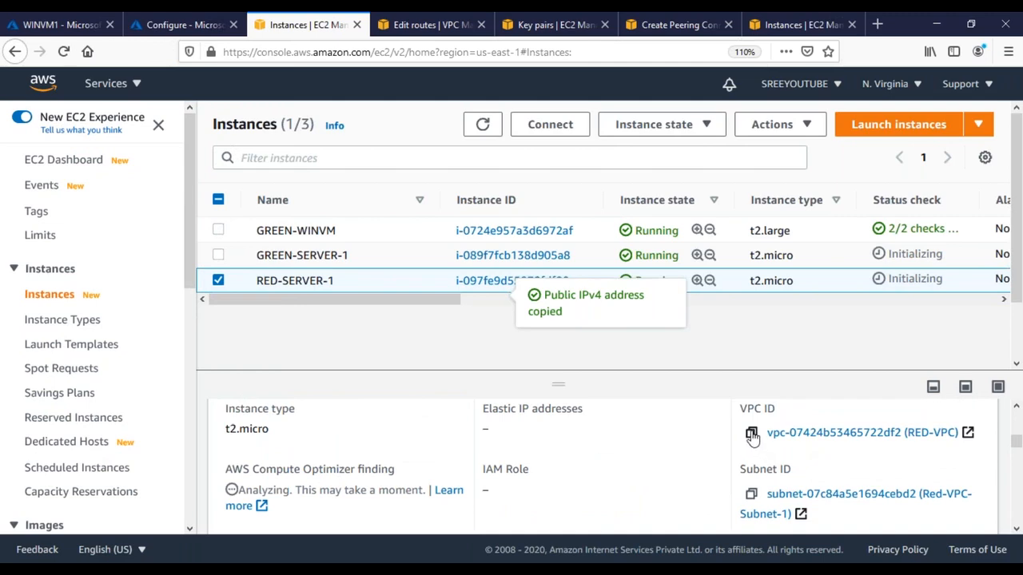
pyautogui.click(752, 434)
pyautogui.click(679, 28)
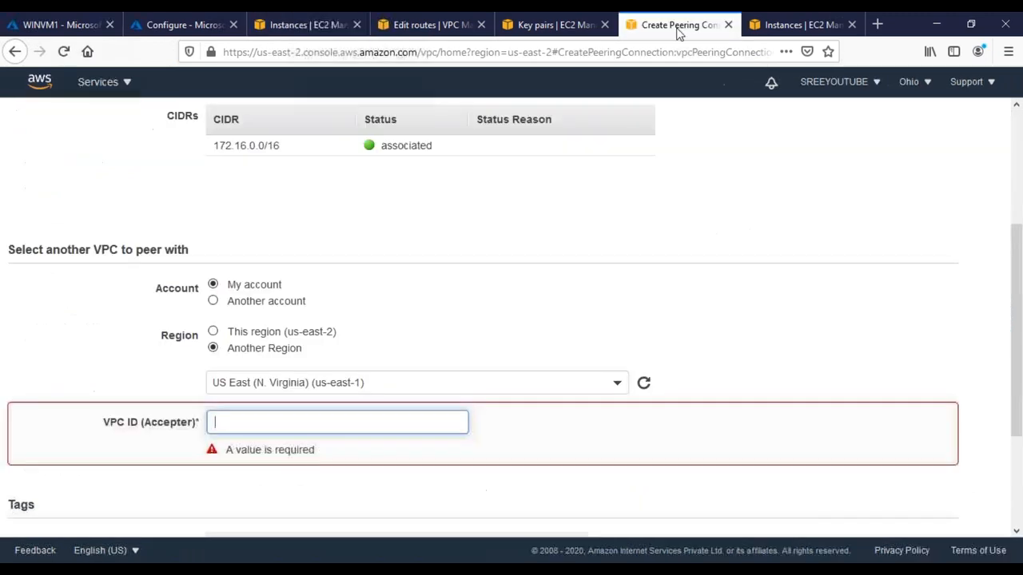
pyautogui.hotkey('ctrl', 'v')
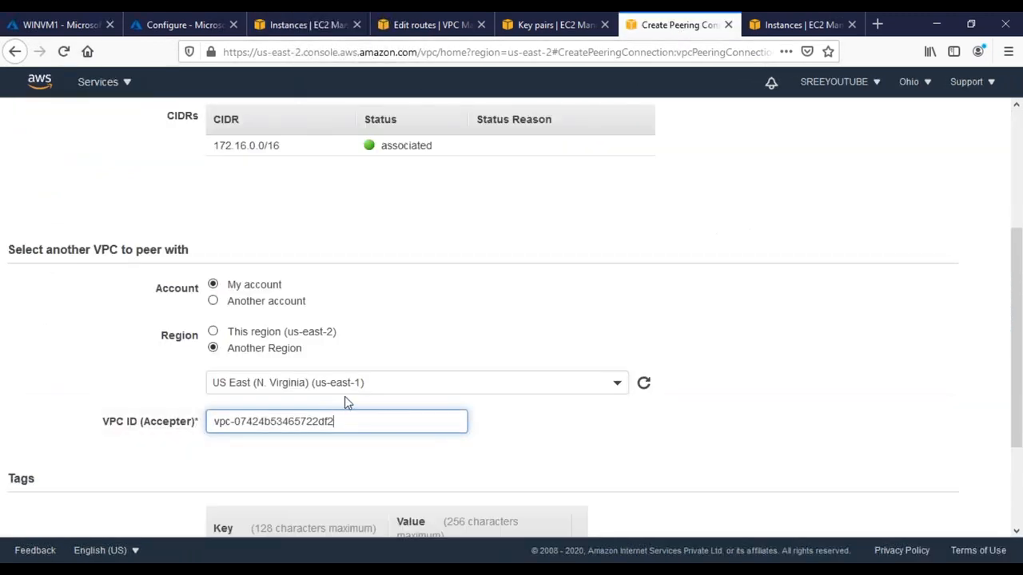
pyautogui.click(270, 25)
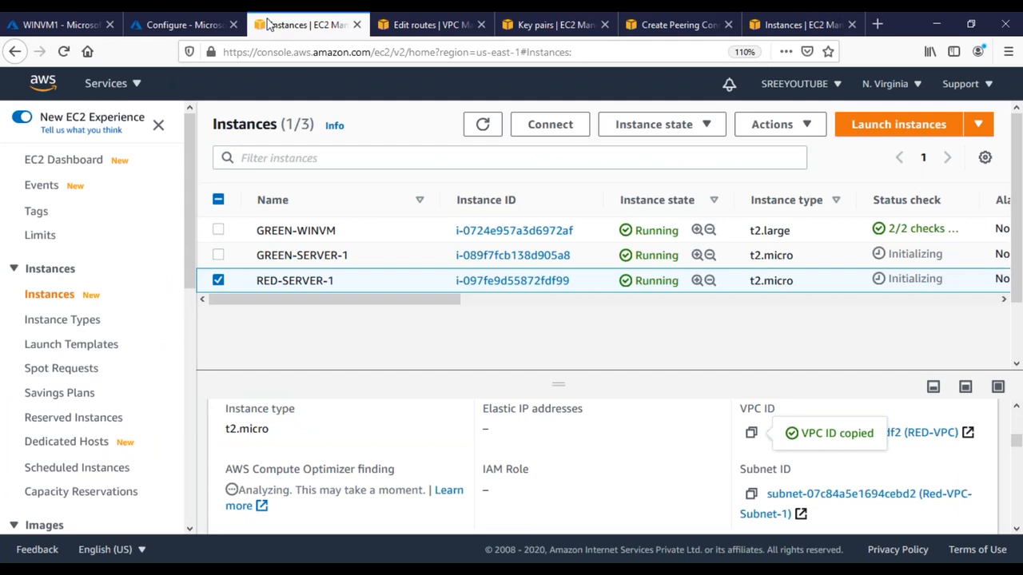
pyautogui.click(660, 31)
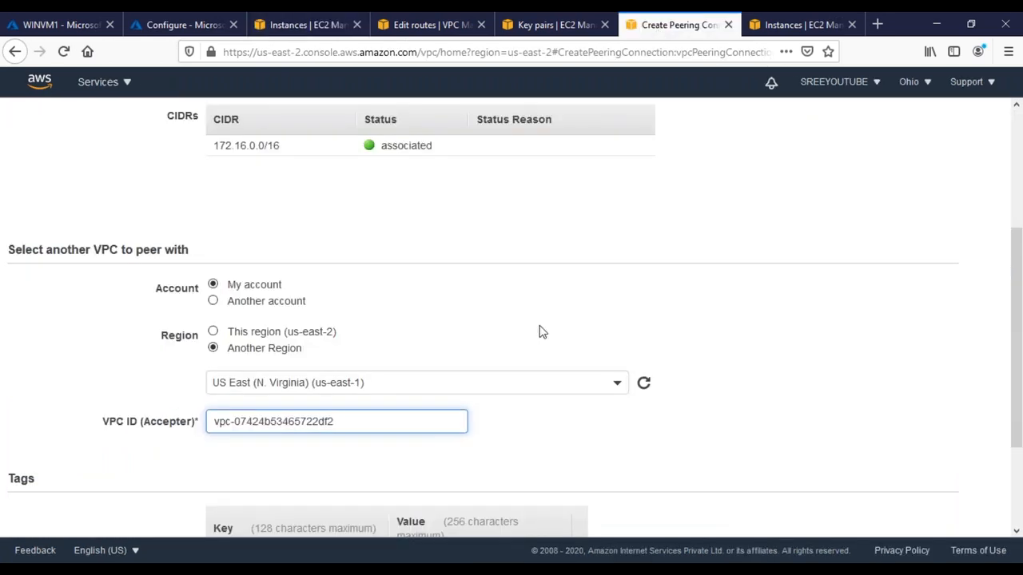
# Copy the BLUE-to-RED name tag for reuse, create the peering connection and return to the peering connections list.
pyautogui.scroll(5, 538, 332)
pyautogui.click(313, 200)
pyautogui.hotkey('ctrl', 'a')
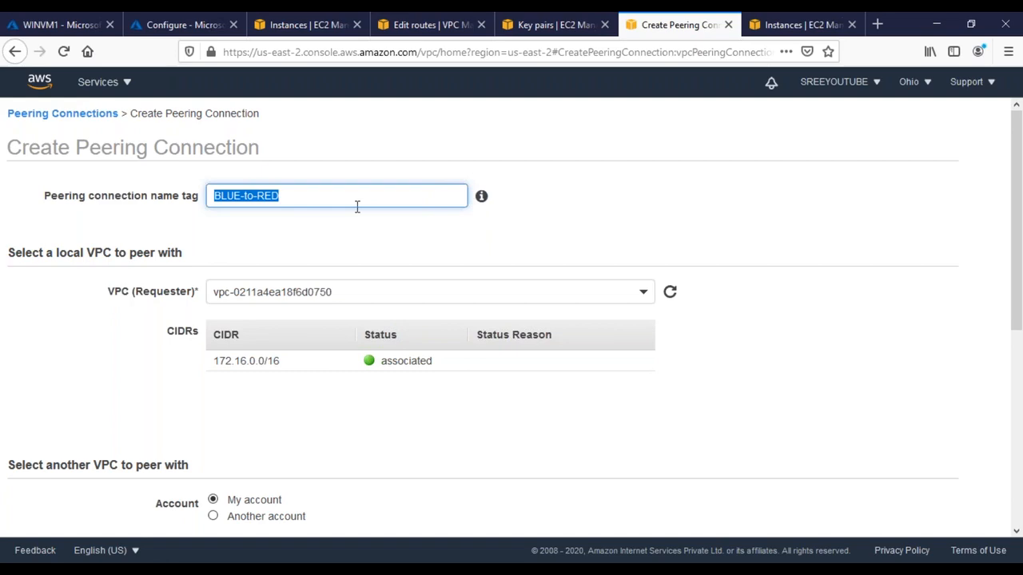
pyautogui.scroll(-5, 580, 280)
pyautogui.click(867, 517)
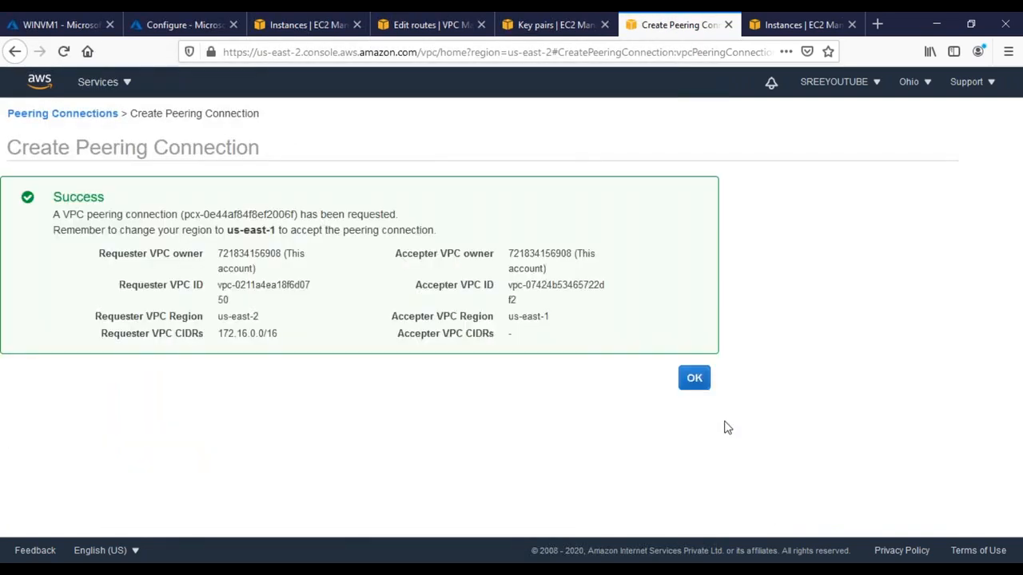
pyautogui.click(690, 382)
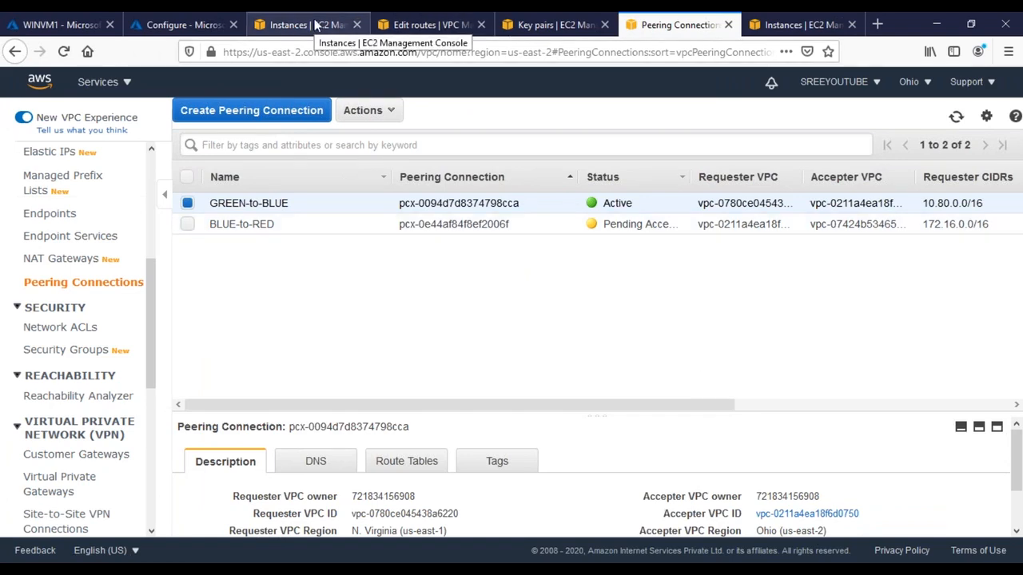
# Close the finished route edit in the N. Virginia region and open its peering connections.
pyautogui.click(399, 23)
pyautogui.click(762, 257)
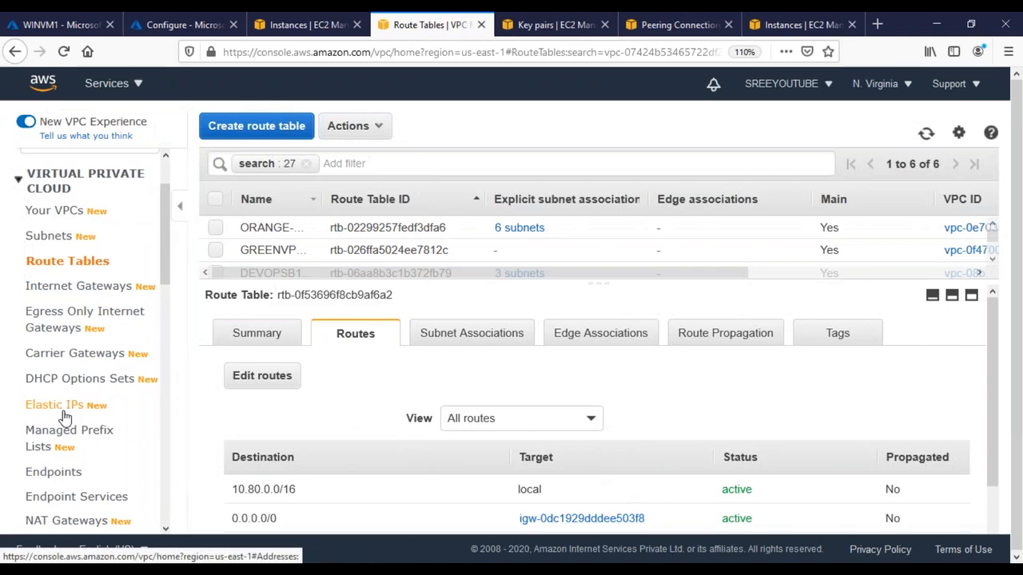
pyautogui.scroll(-3, 70, 464)
pyautogui.click(83, 318)
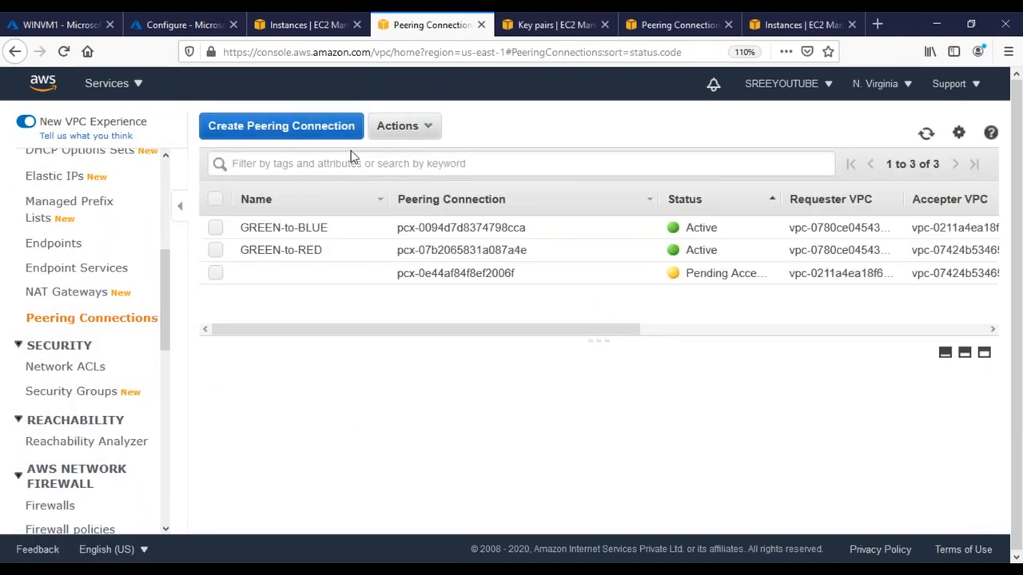
pyautogui.click(308, 136)
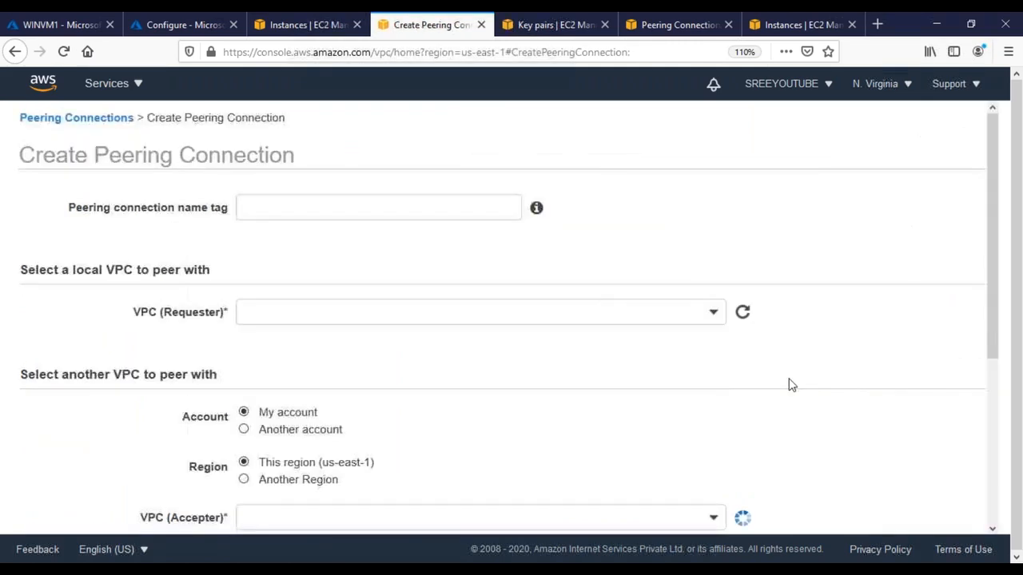
pyautogui.scroll(-5, 788, 384)
pyautogui.click(779, 515)
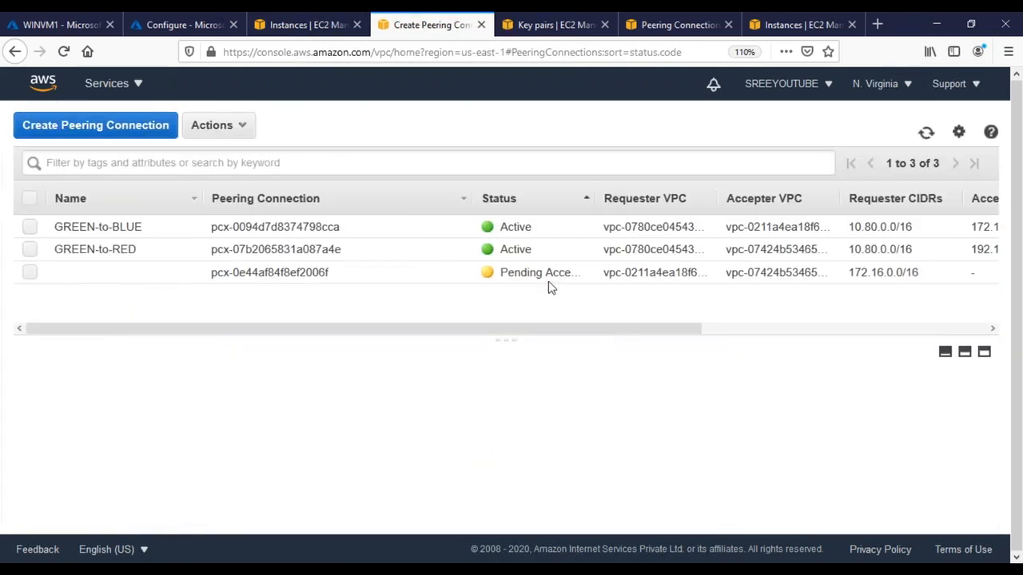
# Name the unnamed pending peering connection BLUE-to-RED and accept its request.
pyautogui.click(373, 272)
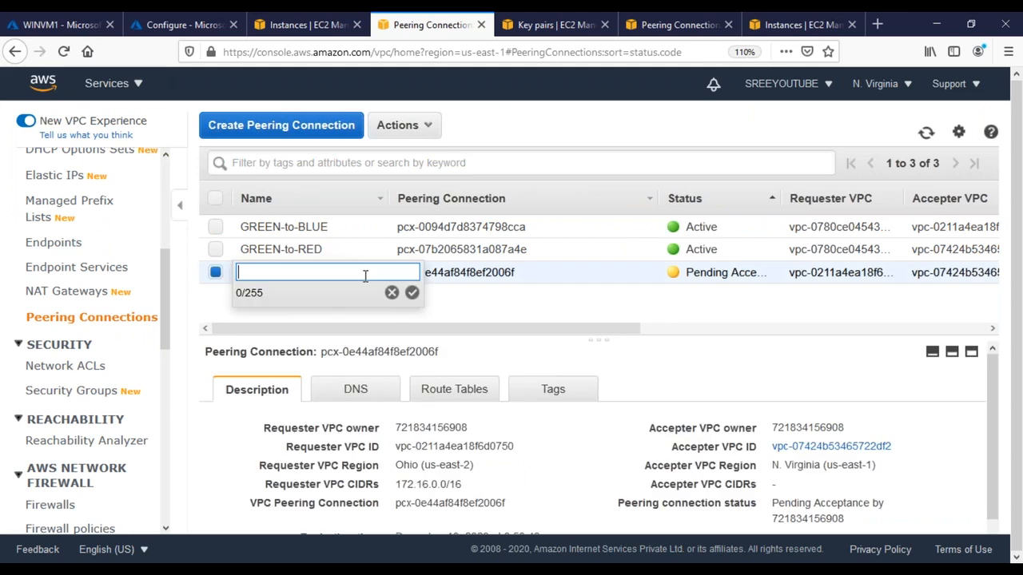
pyautogui.write('BLUE-to-RED')
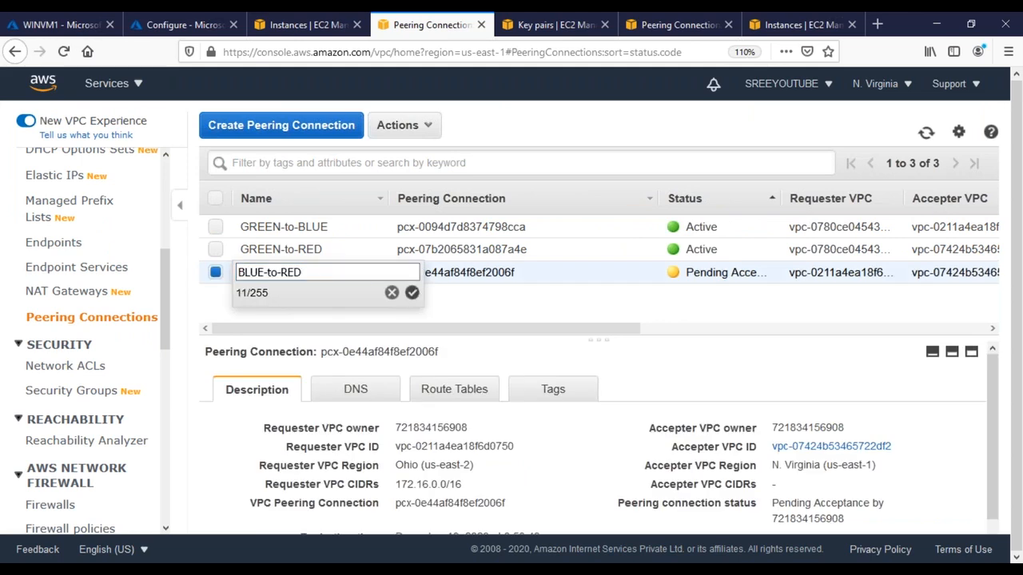
pyautogui.click(411, 292)
pyautogui.click(404, 126)
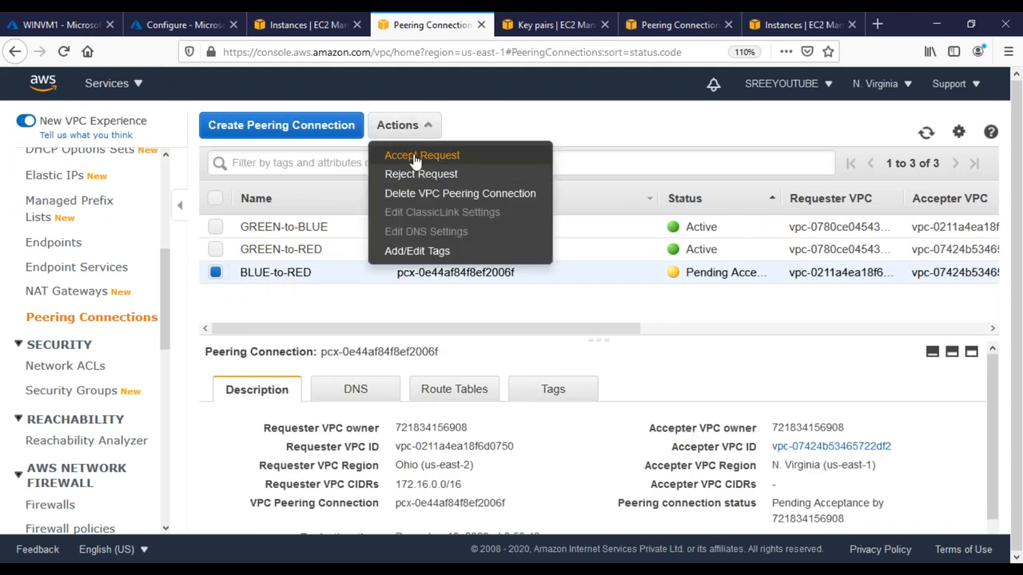
pyautogui.click(432, 157)
pyautogui.click(801, 404)
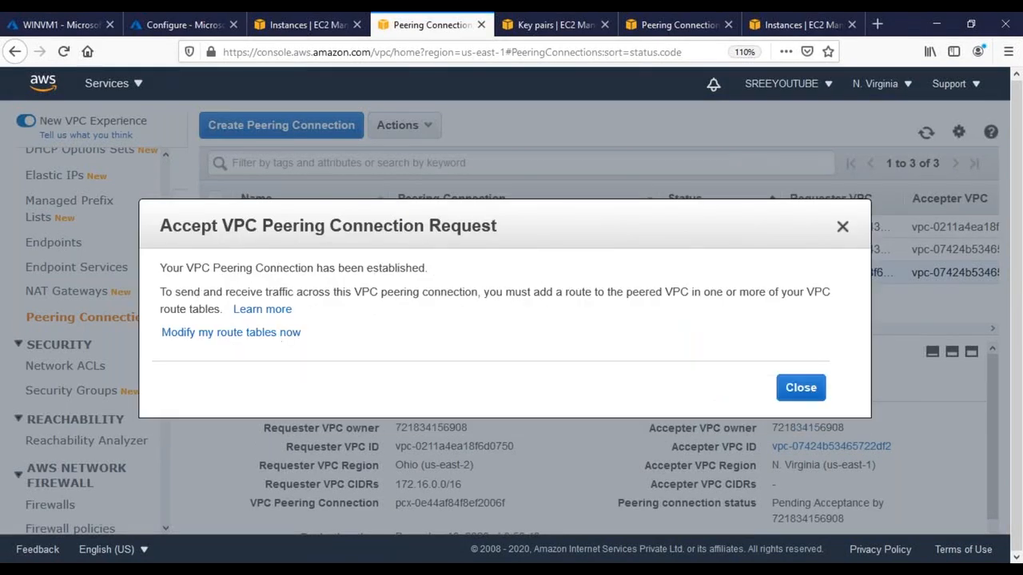
pyautogui.click(802, 391)
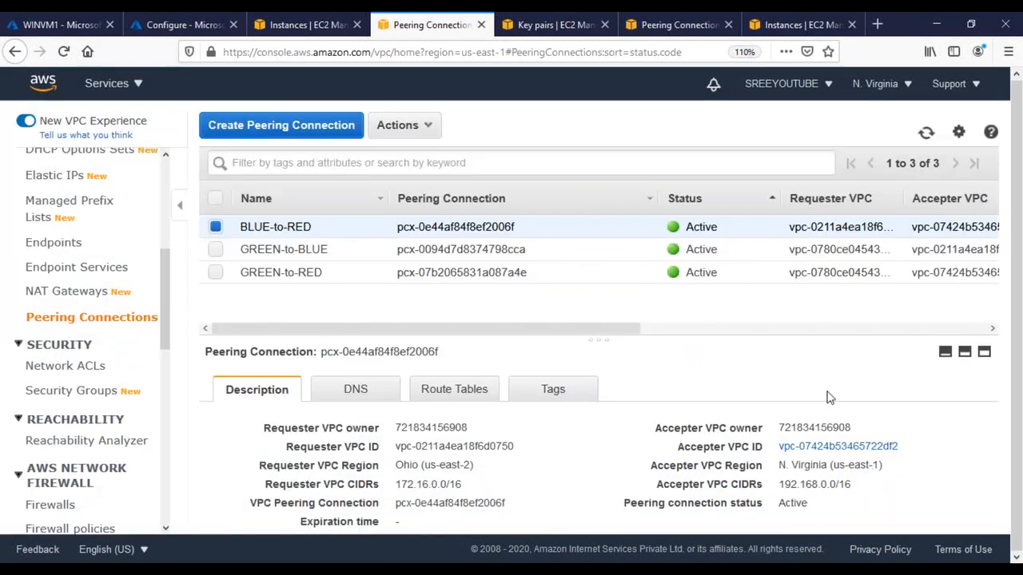
# Filter the N. Virginia route tables by RED and open the RED-VPC main route table's routes for editing.
pyautogui.scroll(5, 110, 267)
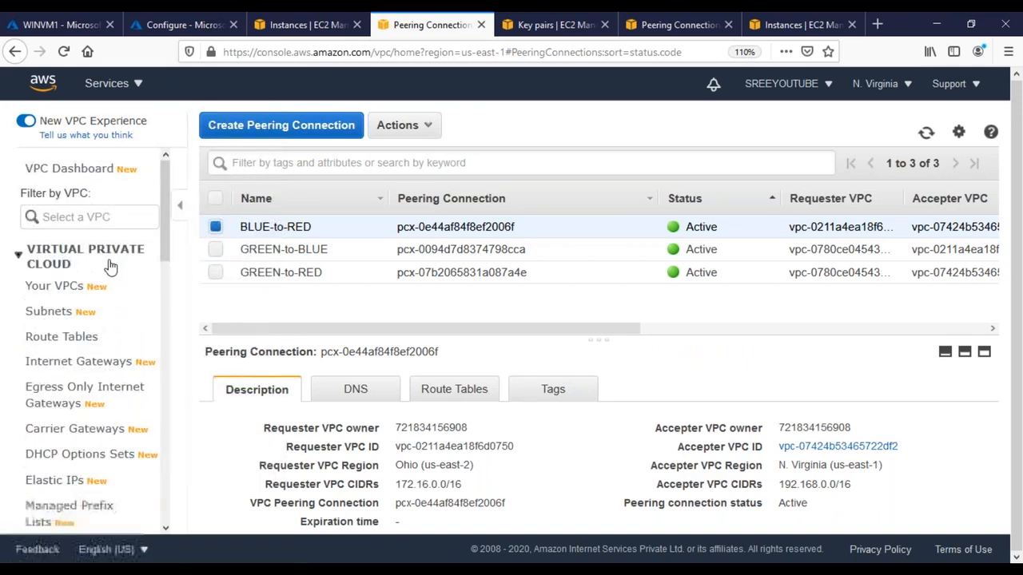
pyautogui.click(44, 344)
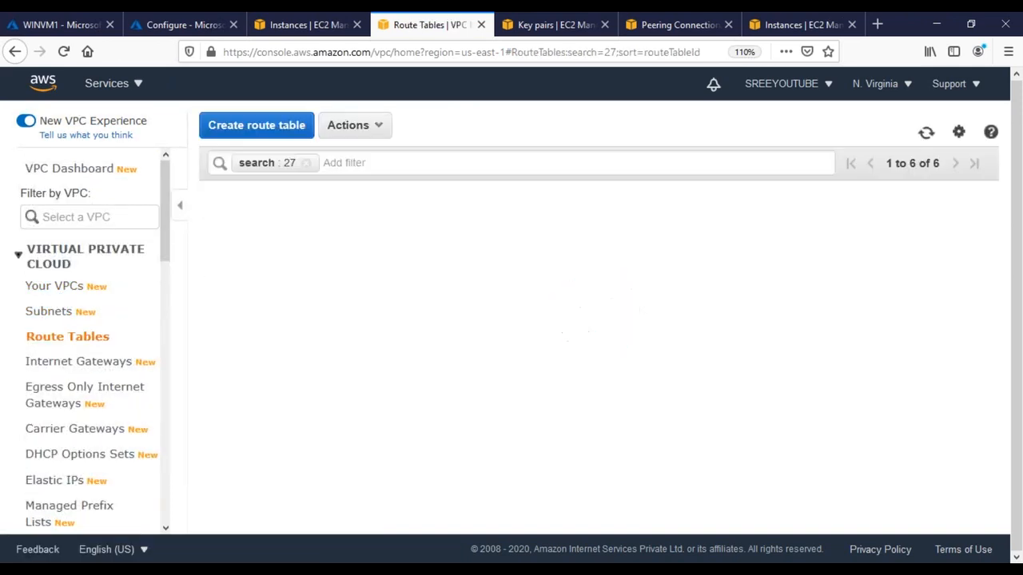
pyautogui.click(305, 163)
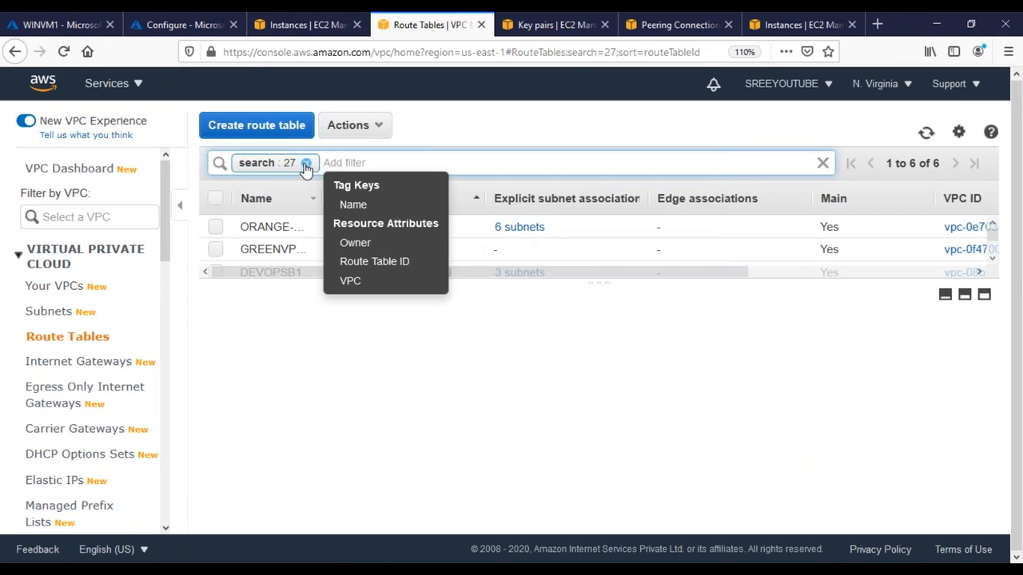
pyautogui.click(306, 162)
pyautogui.write('RED')
pyautogui.press('Return')
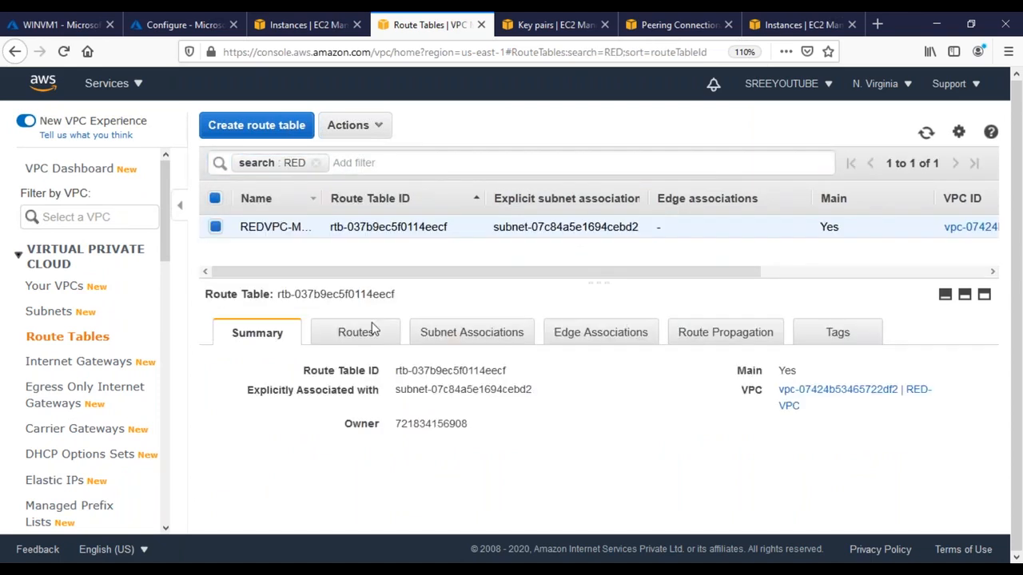
pyautogui.click(354, 332)
pyautogui.click(276, 384)
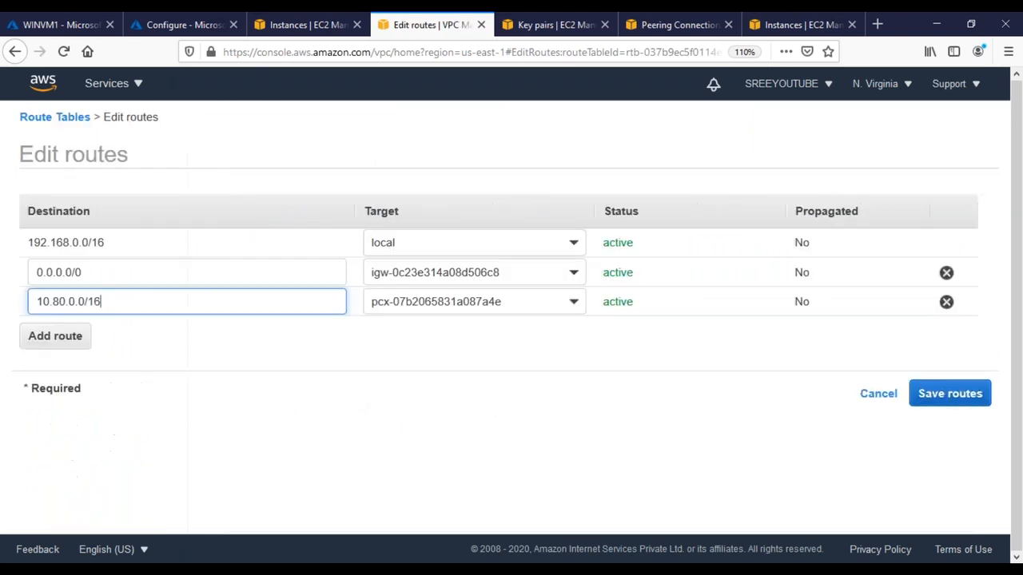
# Add a route to the RED-VPC route table with destination 172.16.1.0/24.
pyautogui.click(65, 344)
pyautogui.write('172')
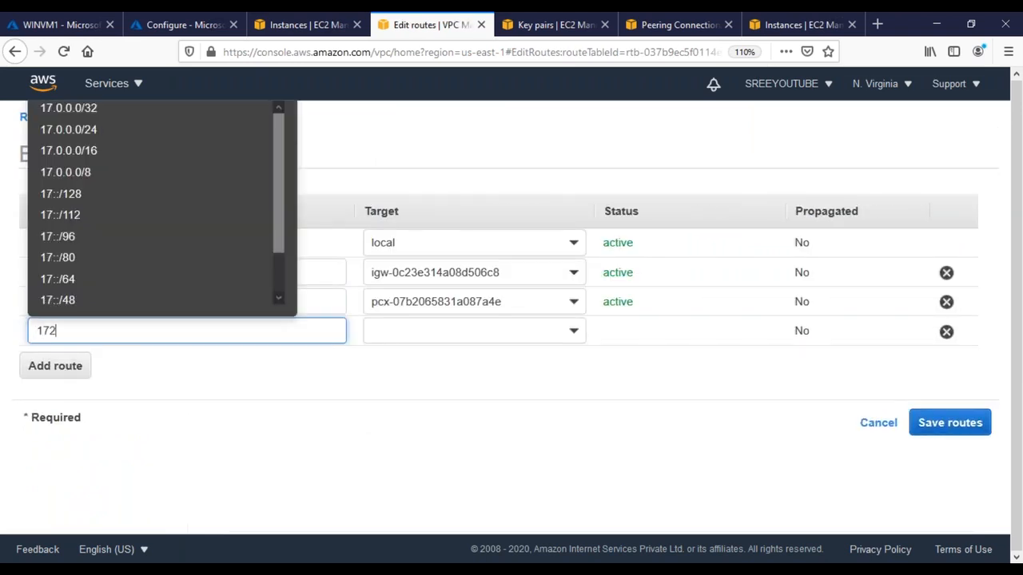
pyautogui.write('.16.0')
pyautogui.write('1.0')
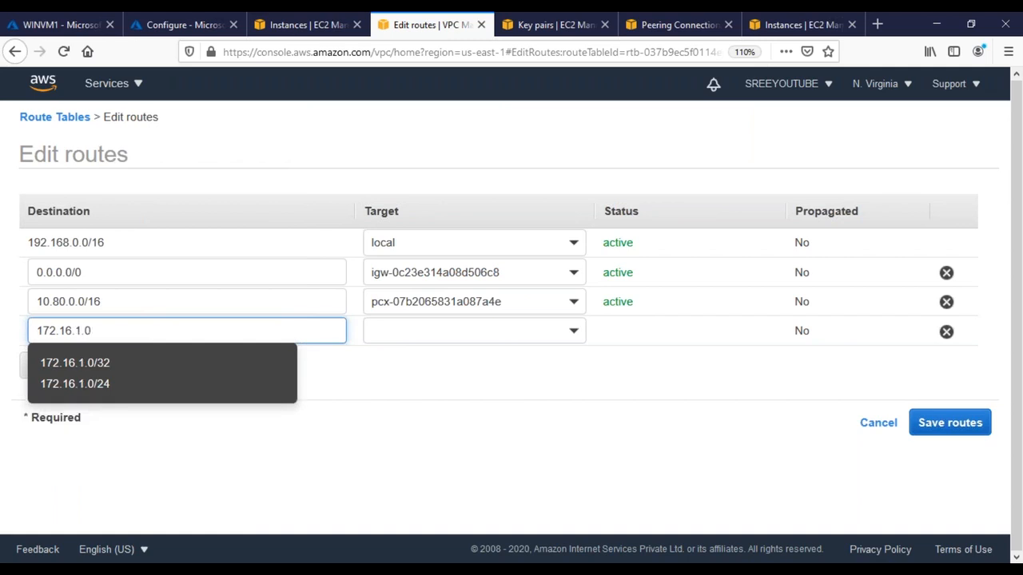
pyautogui.write('/32')
pyautogui.press('Tab')
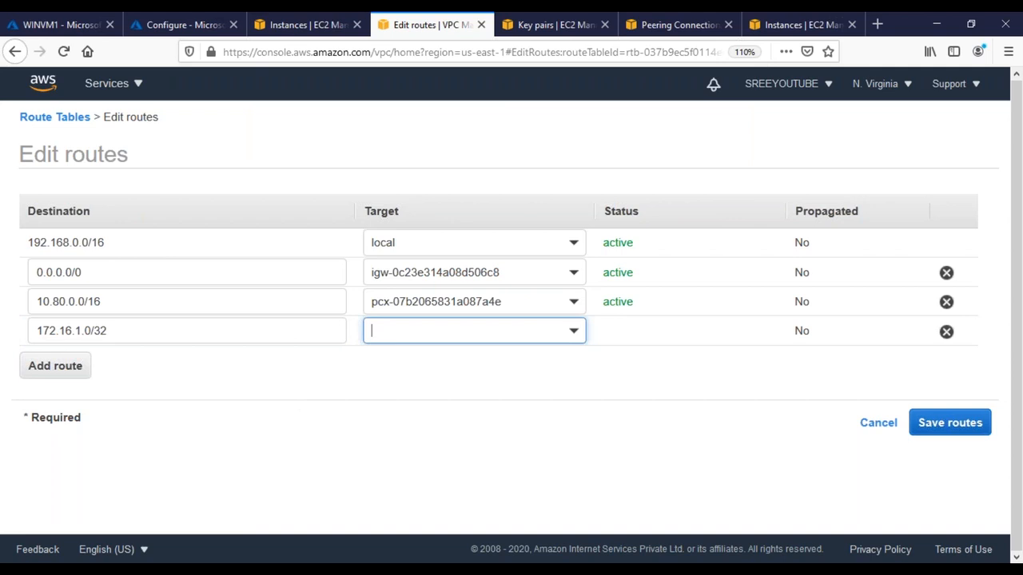
pyautogui.click(206, 336)
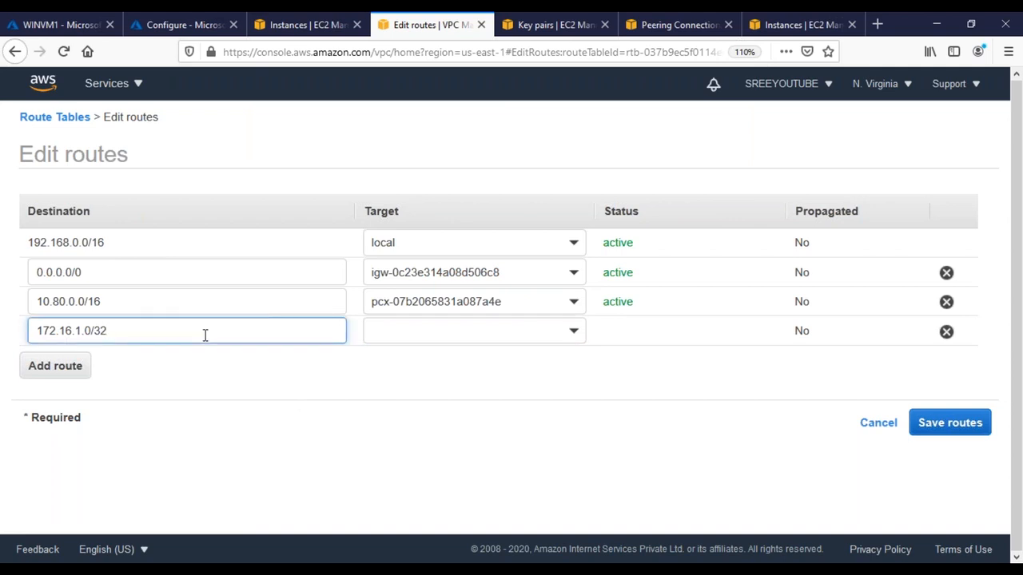
pyautogui.write('4')
pyautogui.press('Tab')
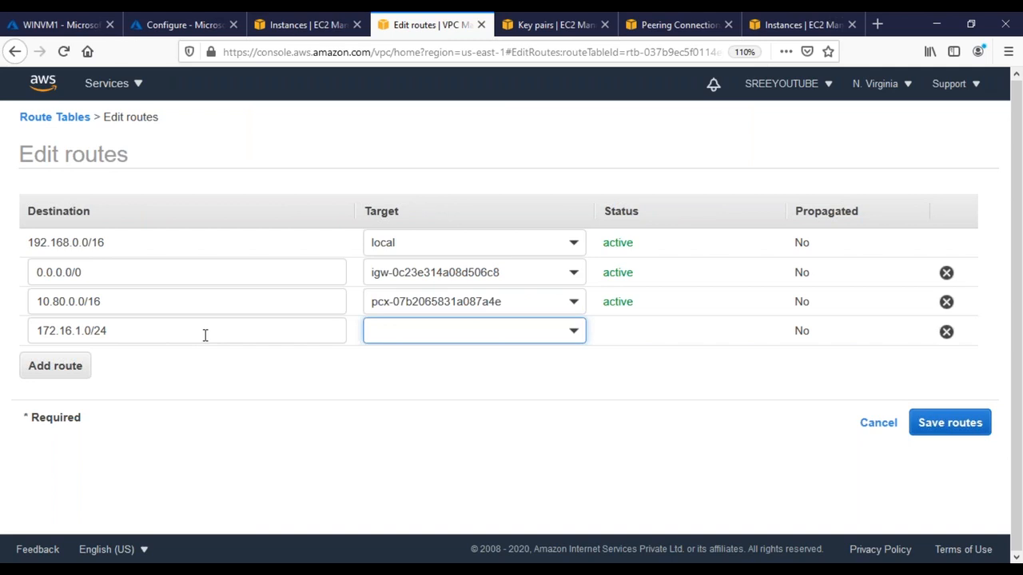
# Try a 172.16.0 network as the new route's destination and return it to 172.16.1.0/24.
pyautogui.click(205, 335)
pyautogui.press('BackSpace')
pyautogui.press('BackSpace')
pyautogui.press('BackSpace')
pyautogui.press('BackSpace')
pyautogui.press('BackSpace')
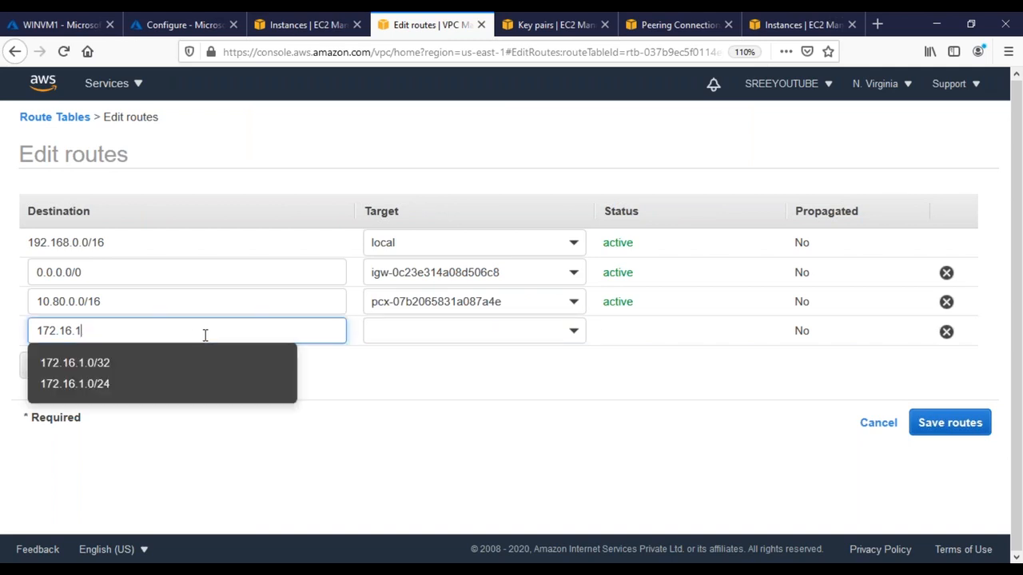
pyautogui.press('BackSpace')
pyautogui.write('0.01/16')
pyautogui.press('BackSpace')
pyautogui.press('BackSpace')
pyautogui.press('BackSpace')
pyautogui.press('BackSpace')
pyautogui.press('BackSpace')
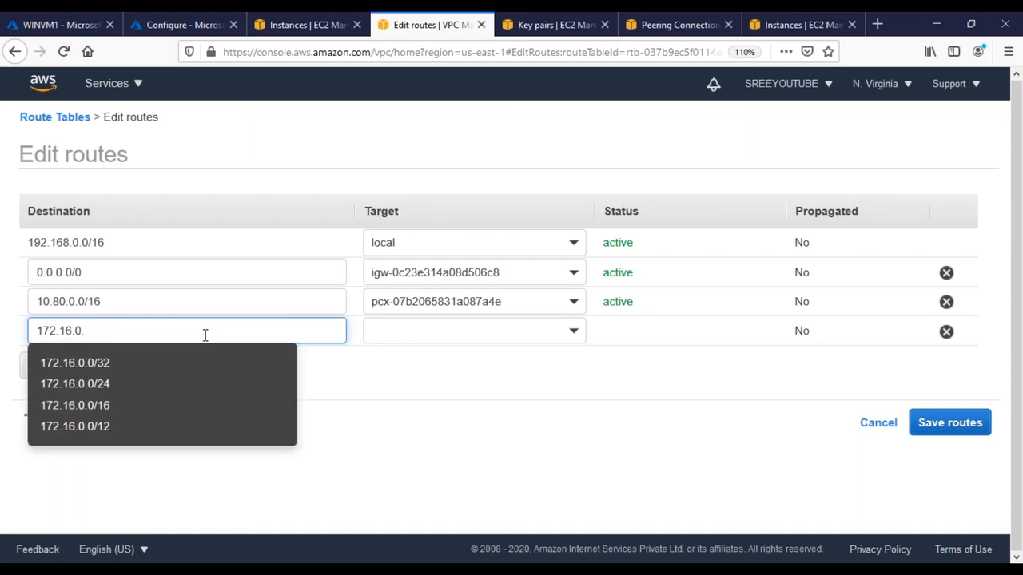
pyautogui.write('.0')
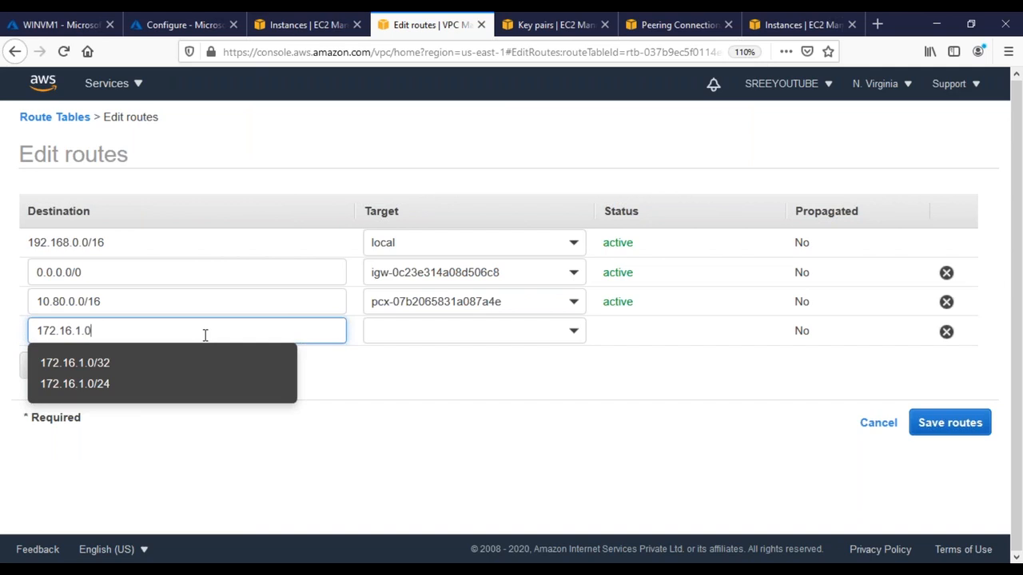
pyautogui.write('/24')
pyautogui.press('Tab')
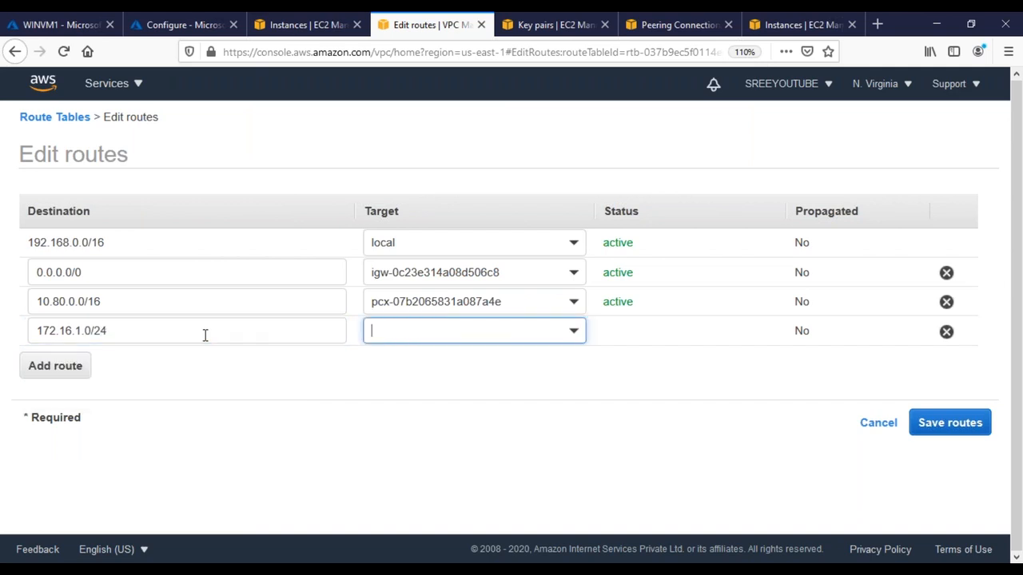
# Target the new 172.16.1.0/24 route at the BLUE-to-RED peering connection, save the routes and return to the route tables list.
pyautogui.click(574, 331)
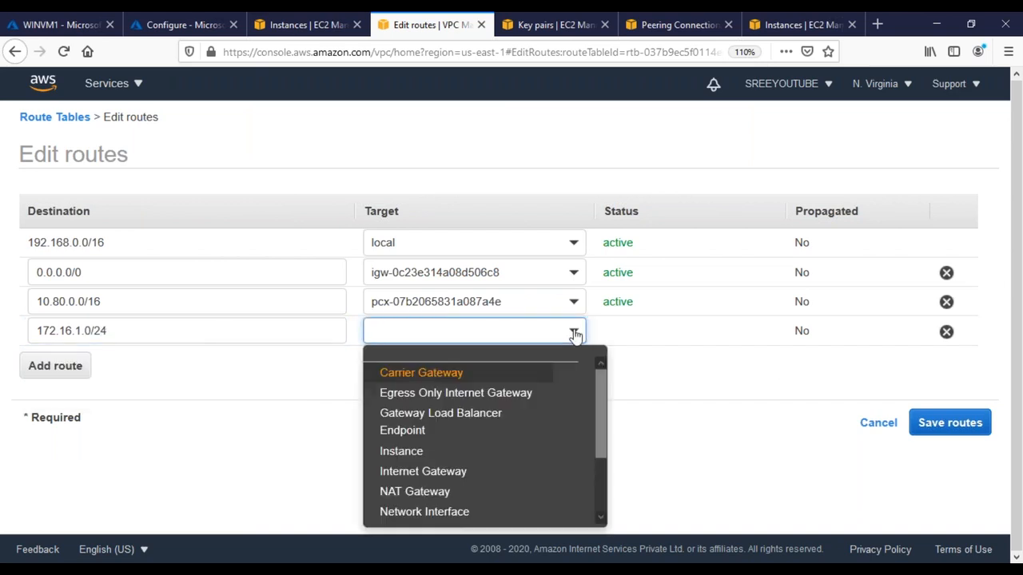
pyautogui.scroll(-2, 557, 448)
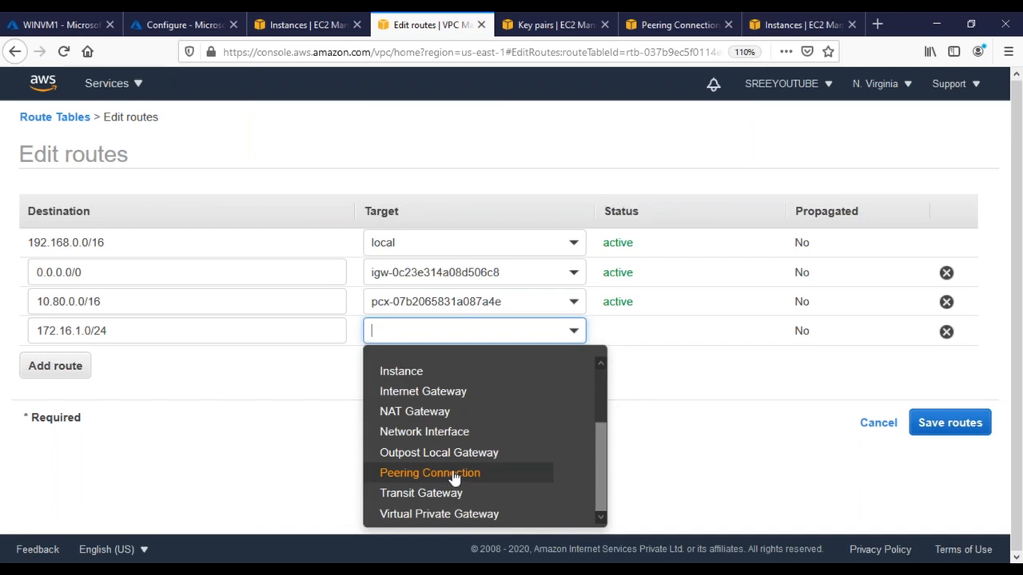
pyautogui.click(511, 475)
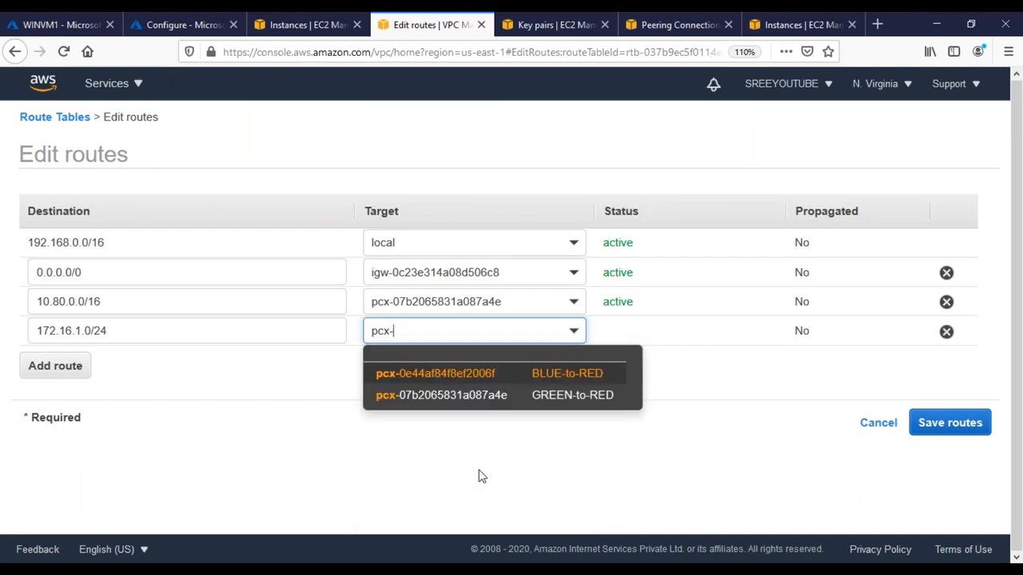
pyautogui.click(580, 377)
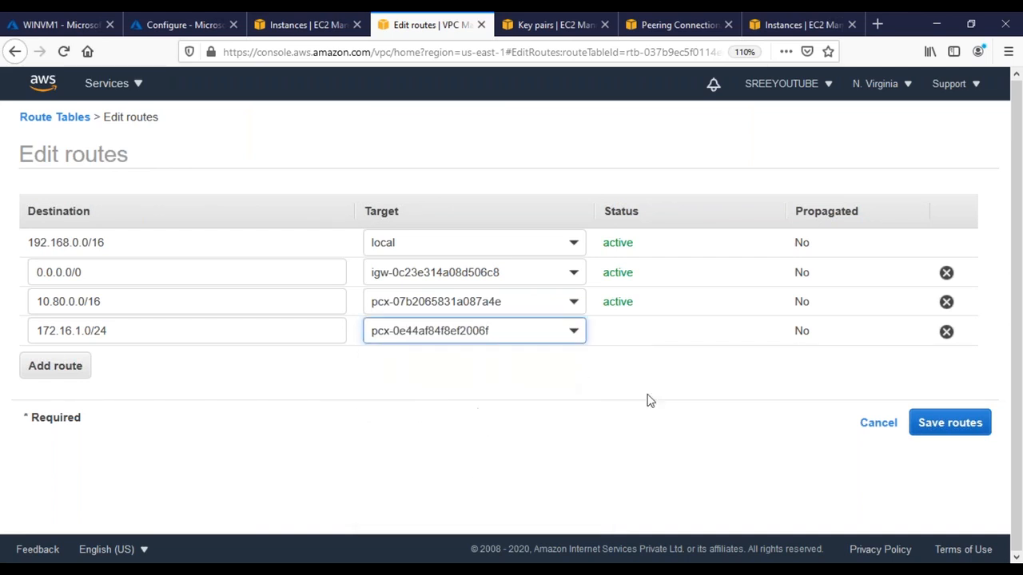
pyautogui.click(951, 424)
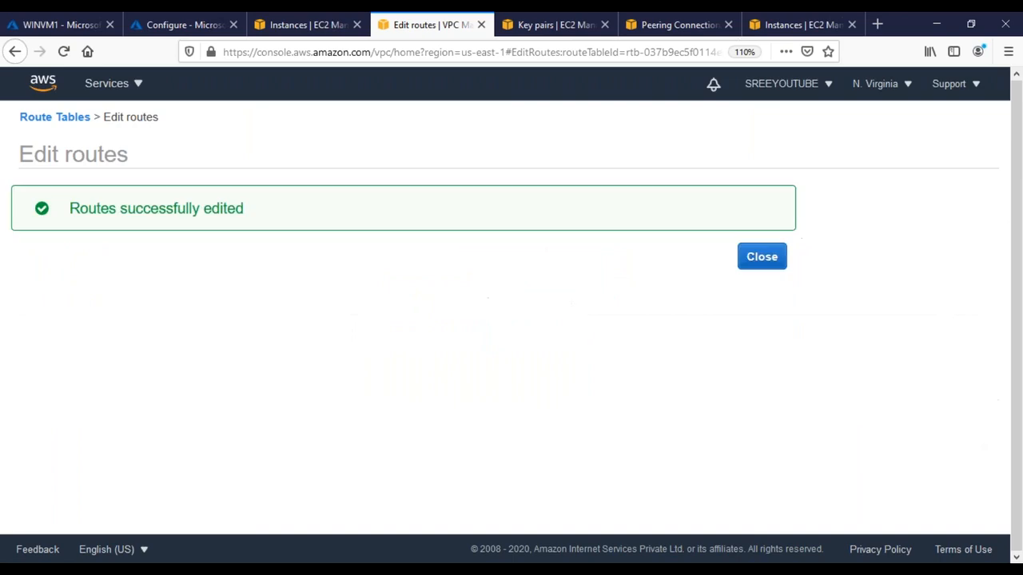
pyautogui.click(751, 263)
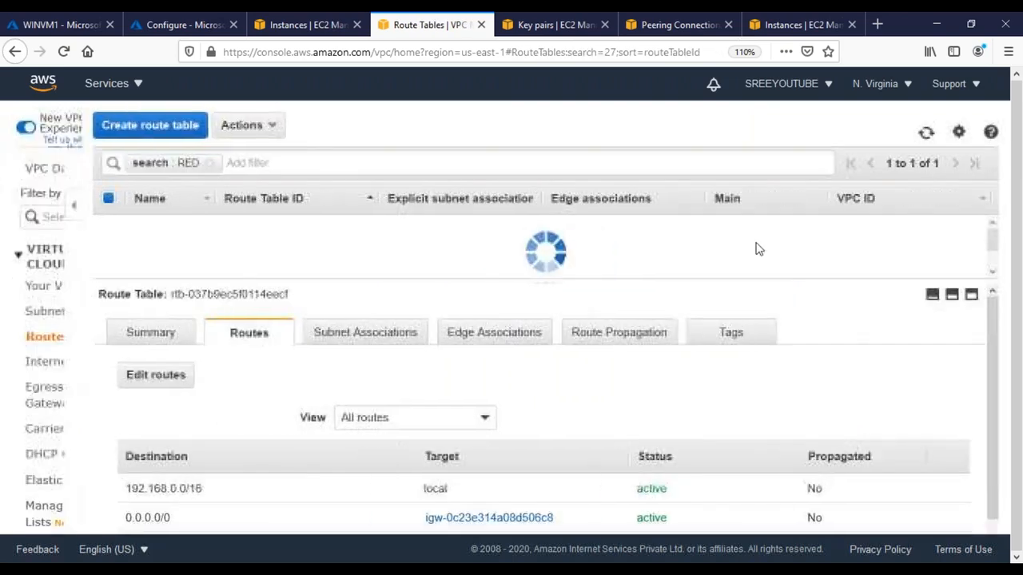
# In the Ohio region, open the routes of BLUE-VPC's Default route table for editing.
pyautogui.click(687, 13)
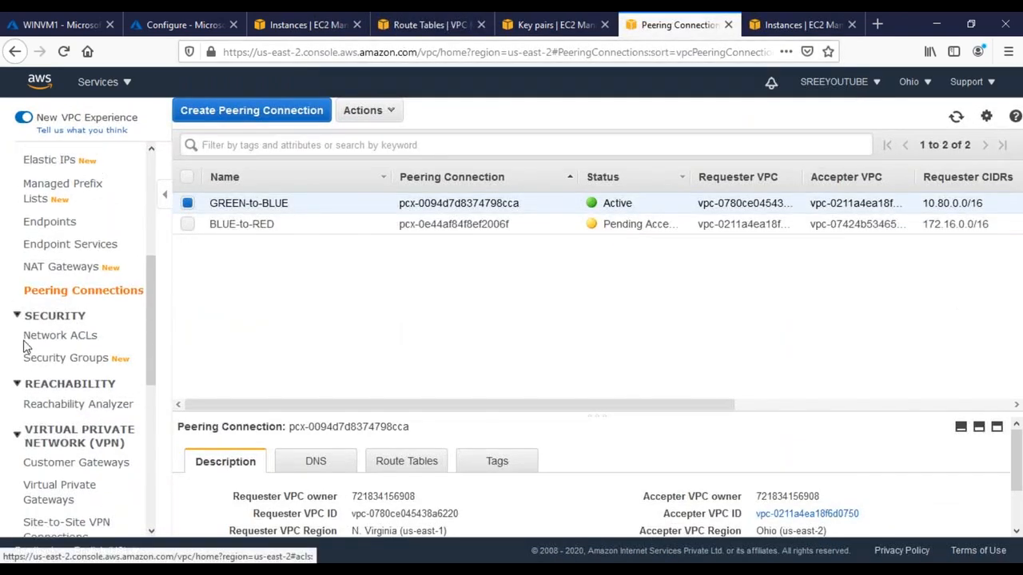
pyautogui.scroll(3, 24, 343)
pyautogui.click(72, 315)
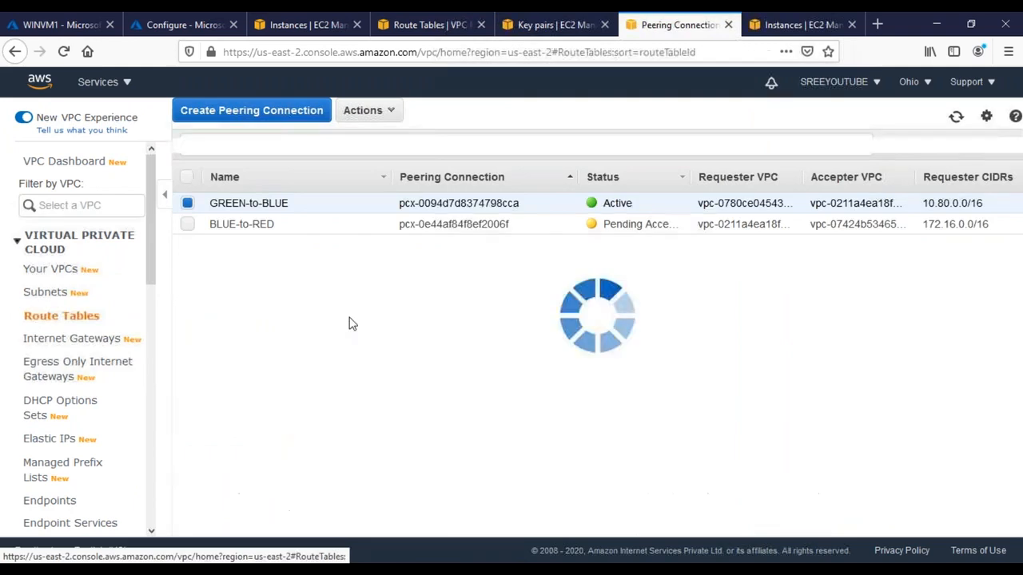
pyautogui.click(373, 222)
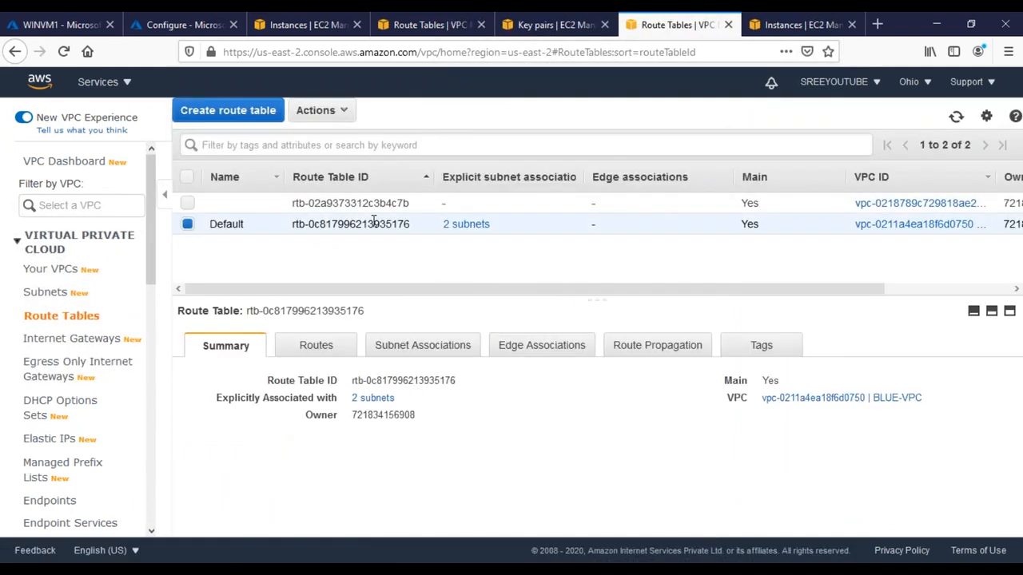
pyautogui.click(303, 348)
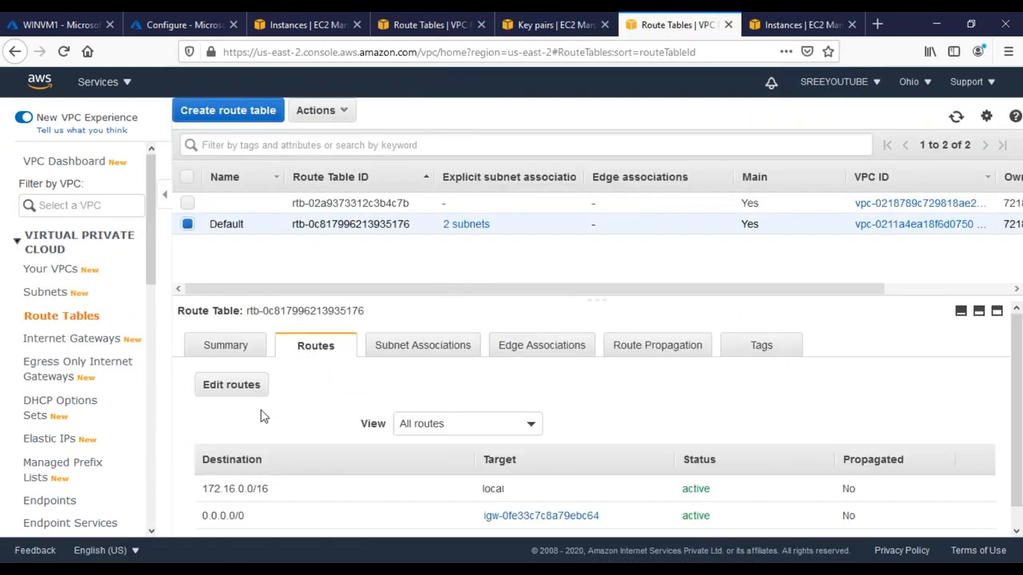
pyautogui.click(231, 384)
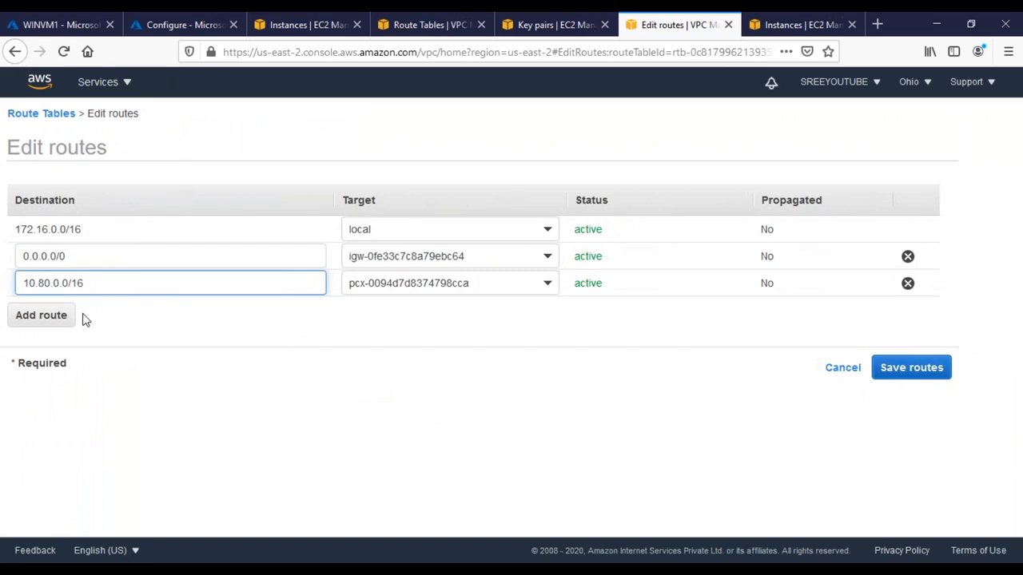
# Add a route to the BLUE-VPC route table with destination 192.168.0.0/16.
pyautogui.click(41, 316)
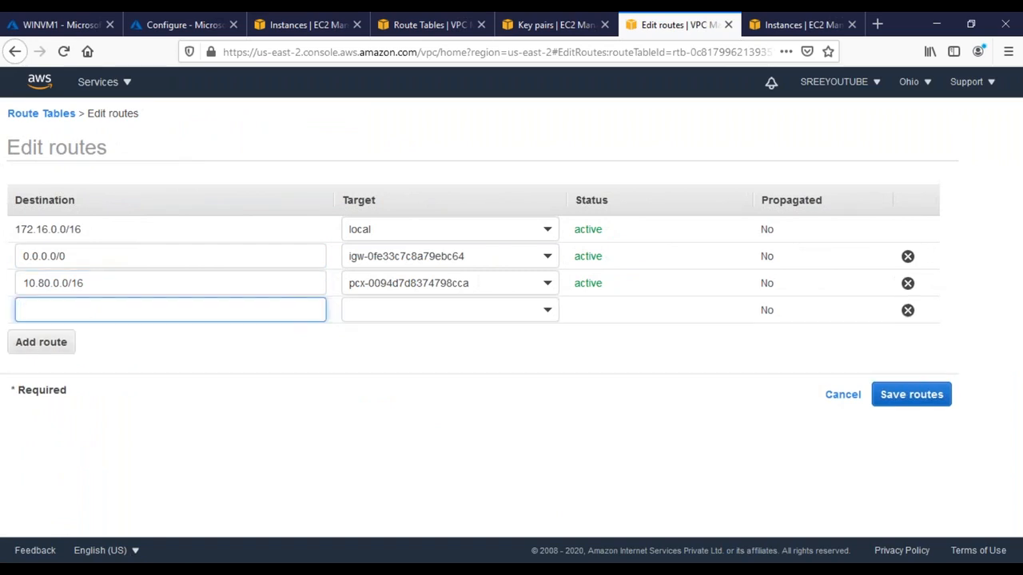
pyautogui.write('1')
pyautogui.write('72')
pyautogui.press('BackSpace')
pyautogui.press('BackSpace')
pyautogui.write('92.')
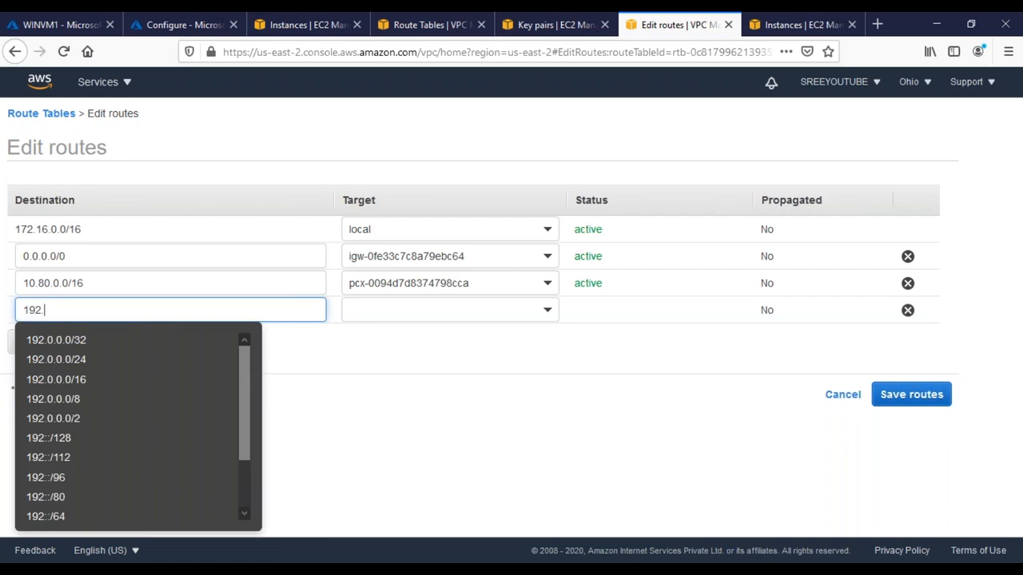
pyautogui.write('168.0.0/16')
pyautogui.press('Tab')
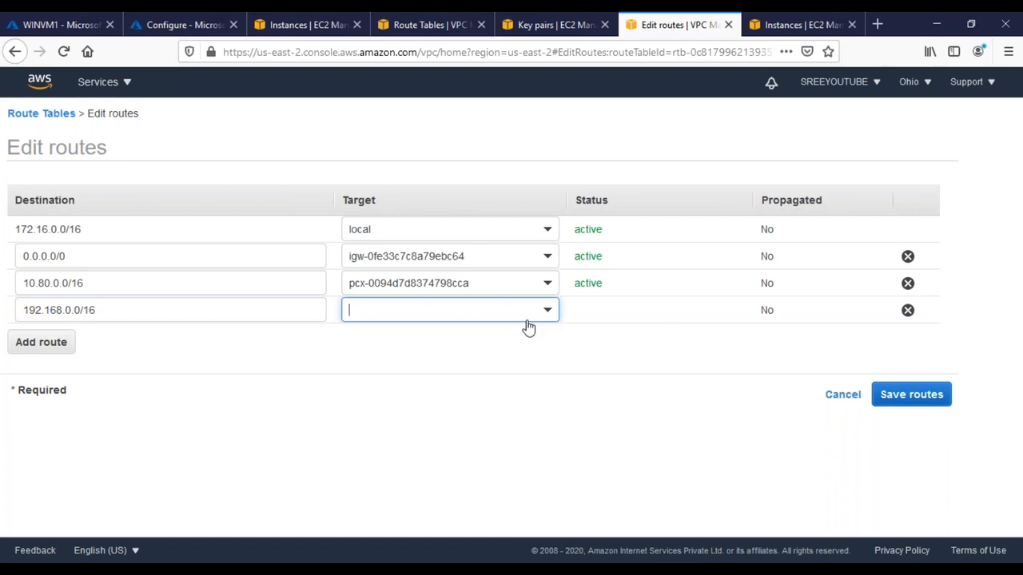
# Target the 192.168.0.0/16 route at the BLUE-to-RED peering connection and save the routes.
pyautogui.click(527, 319)
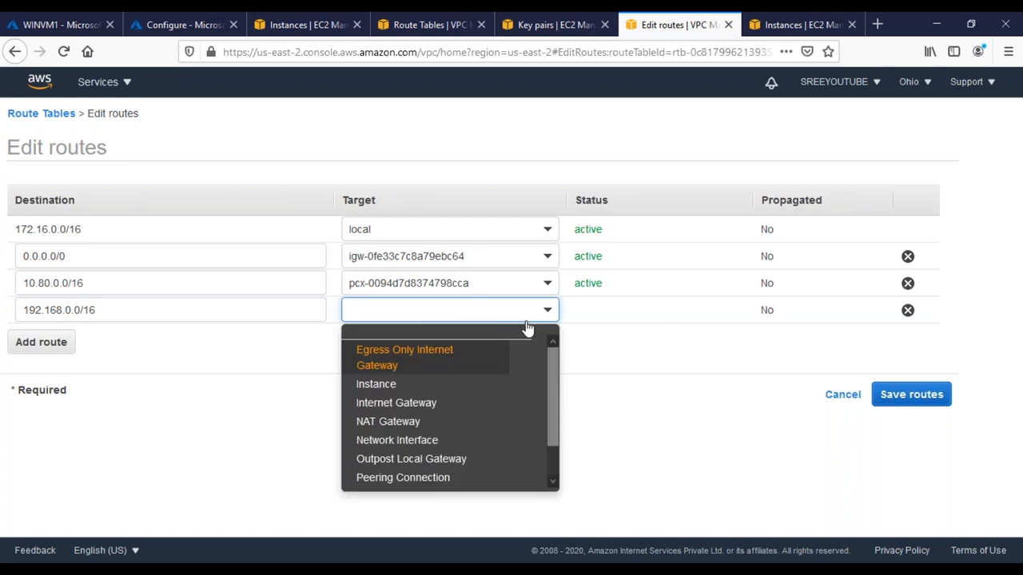
pyautogui.scroll(-1, 404, 445)
pyautogui.click(403, 441)
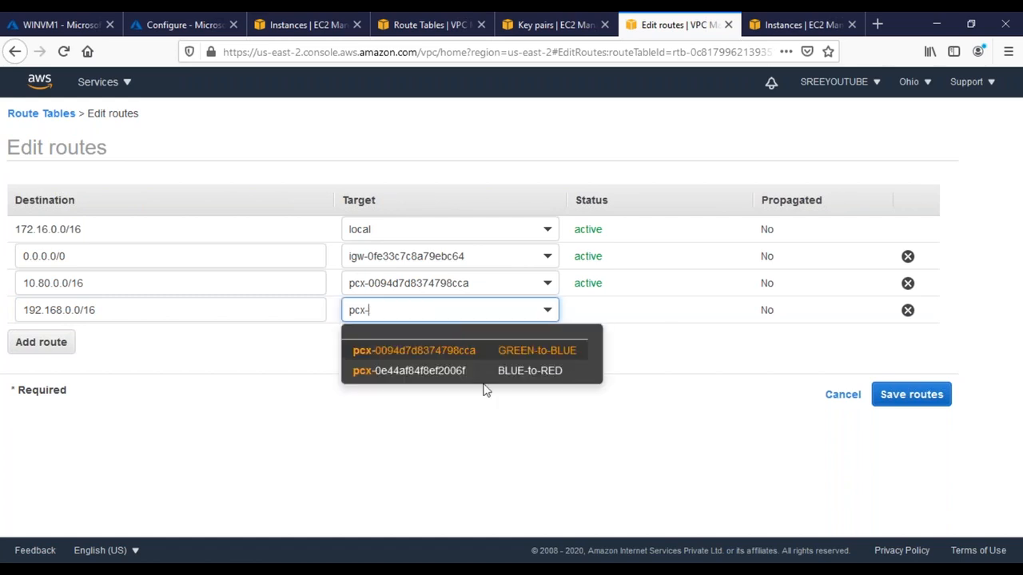
pyautogui.click(410, 370)
pyautogui.click(911, 394)
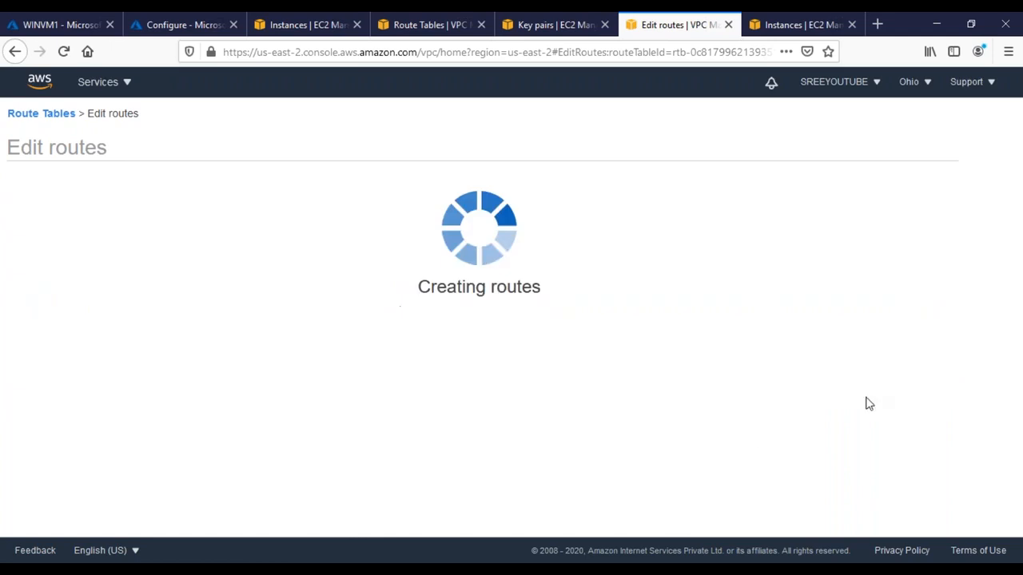
# Switch to the PuTTY sessions of the blue and red servers and check their running pings to each other.
pyautogui.moveTo(399, 563)
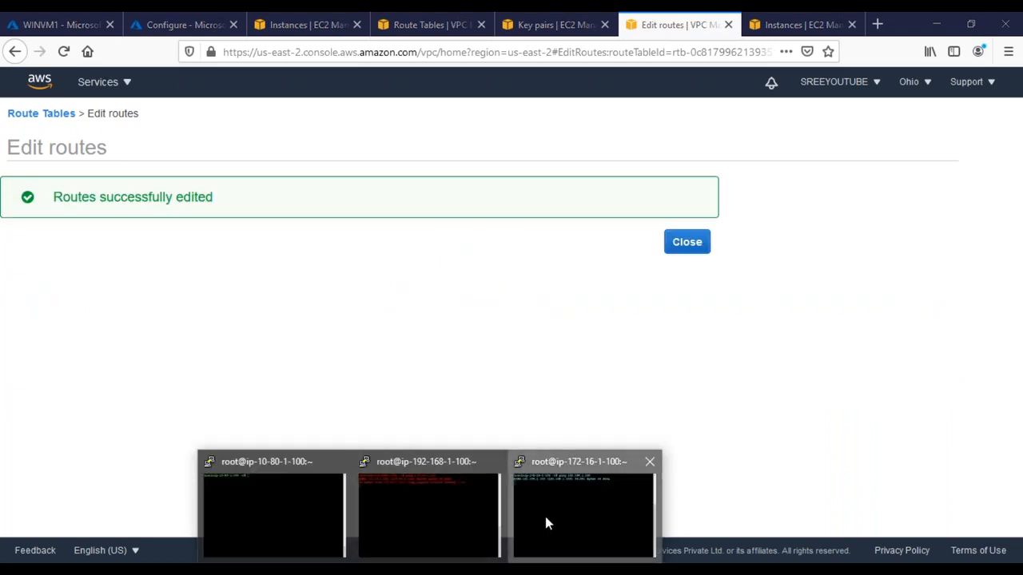
pyautogui.click(544, 516)
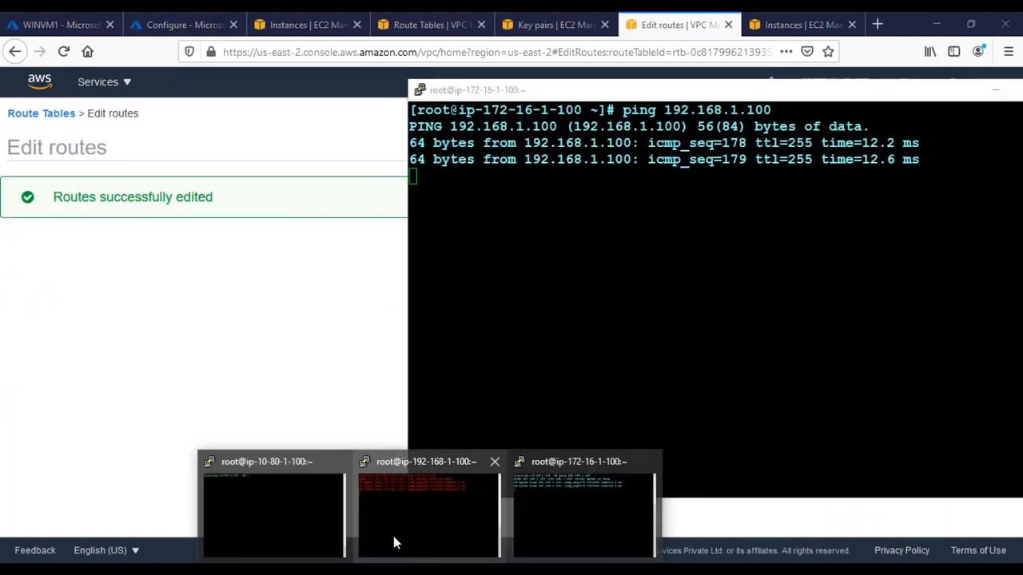
pyautogui.click(392, 541)
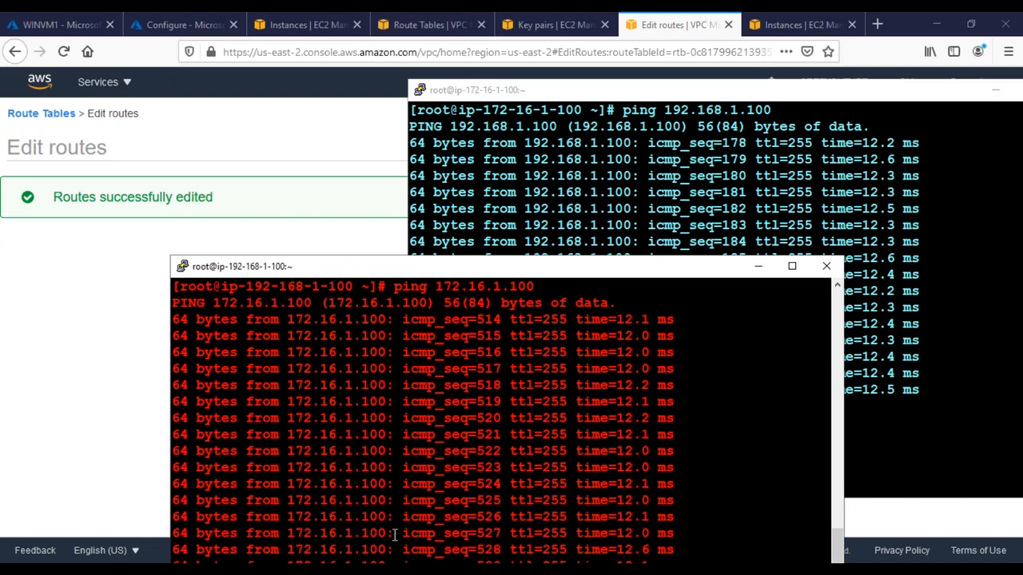
pyautogui.hotkey('alt', 'Tab')
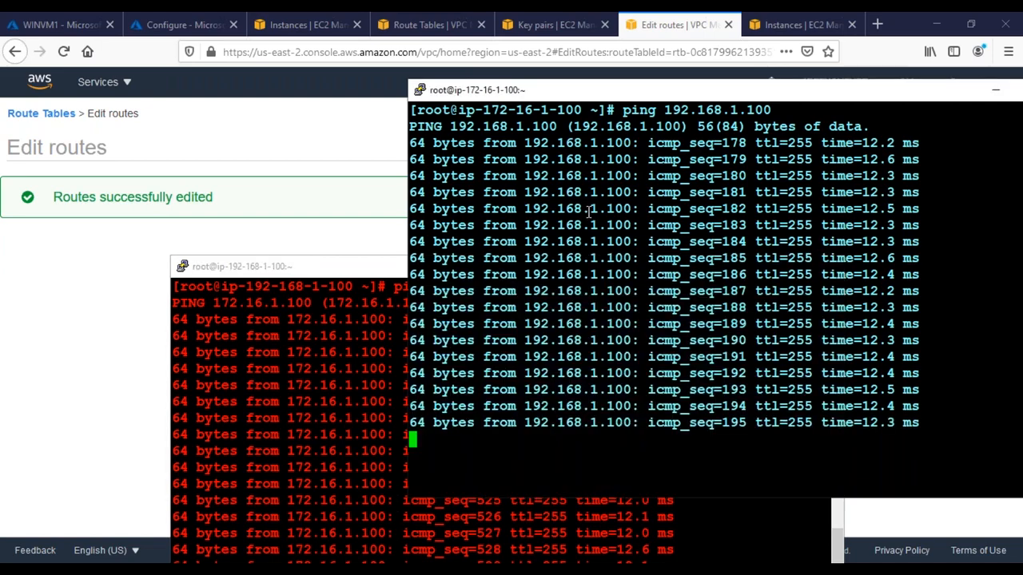
# Stop the blue server's ping to 192.168.1.100 and switch to the VPC diagram in Paint.
pyautogui.hotkey('ctrl', 'c')
pyautogui.moveTo(383, 562)
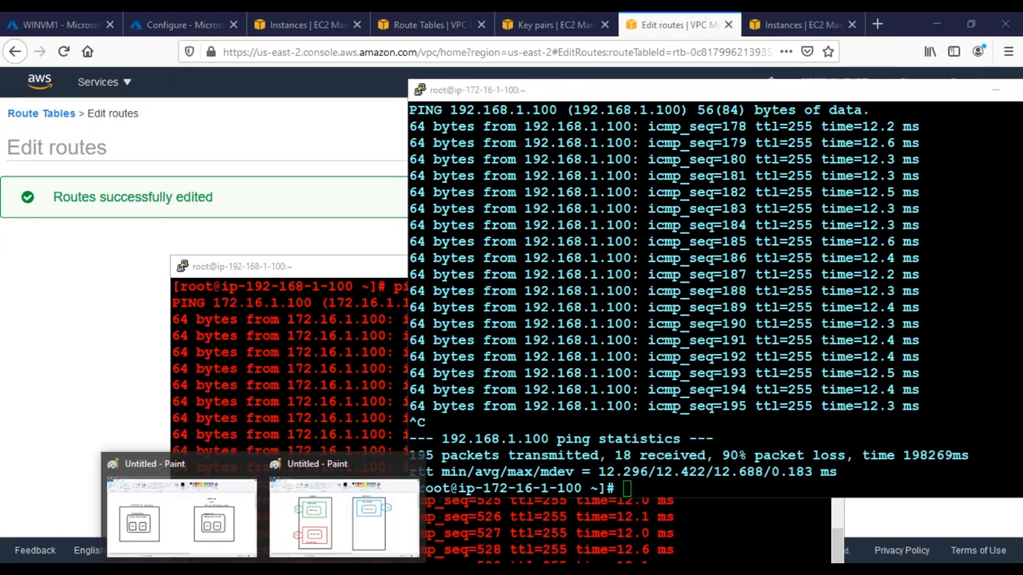
pyautogui.click(322, 531)
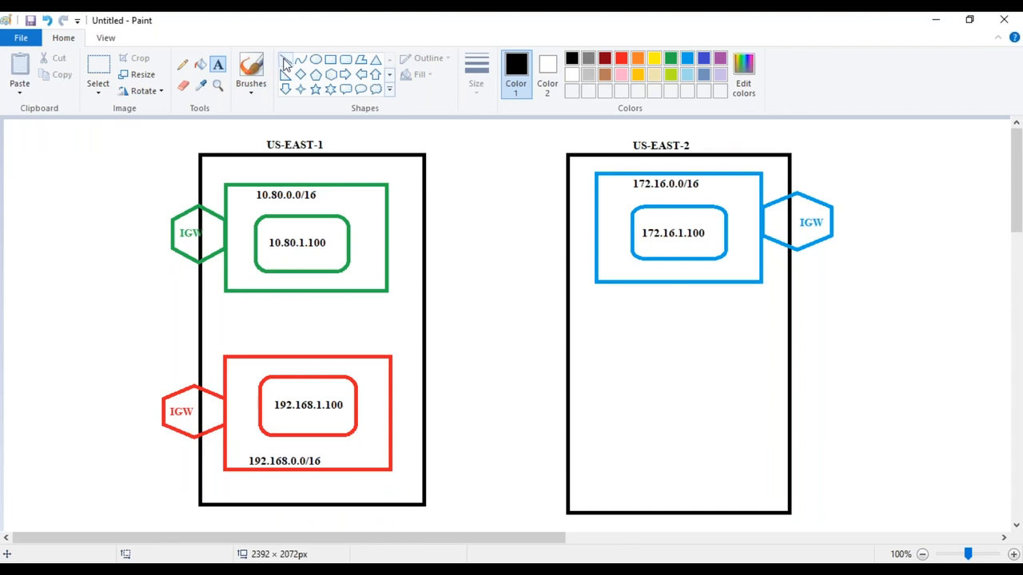
# Draw black connector lines from the green VPC to the blue and red VPCs, and from the red VPC around to the blue VPC.
pyautogui.click(285, 60)
pyautogui.moveTo(387, 232); pyautogui.dragTo(594, 231)
pyautogui.moveTo(302, 293); pyautogui.dragTo(304, 354)
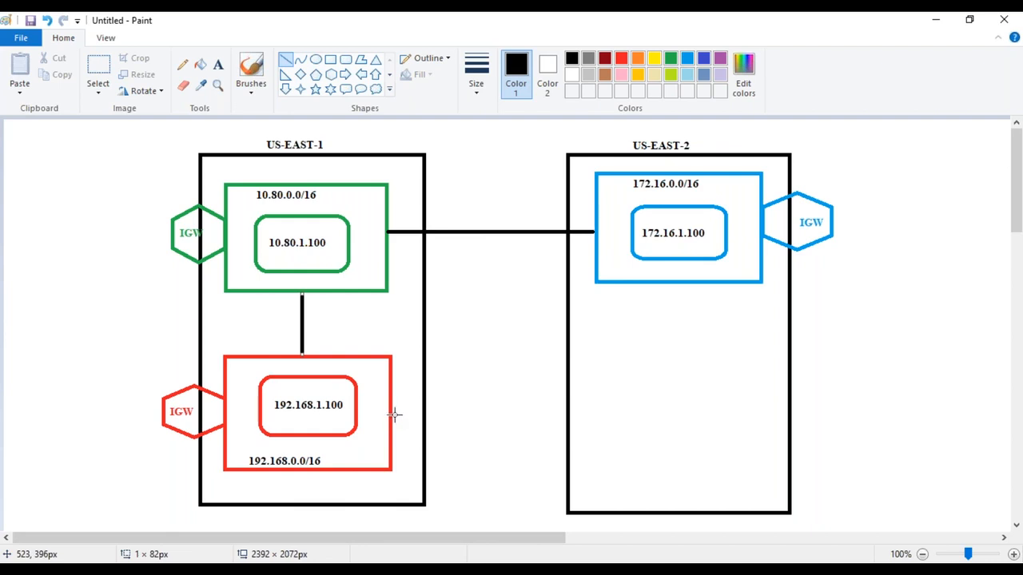
pyautogui.moveTo(391, 414); pyautogui.dragTo(672, 413)
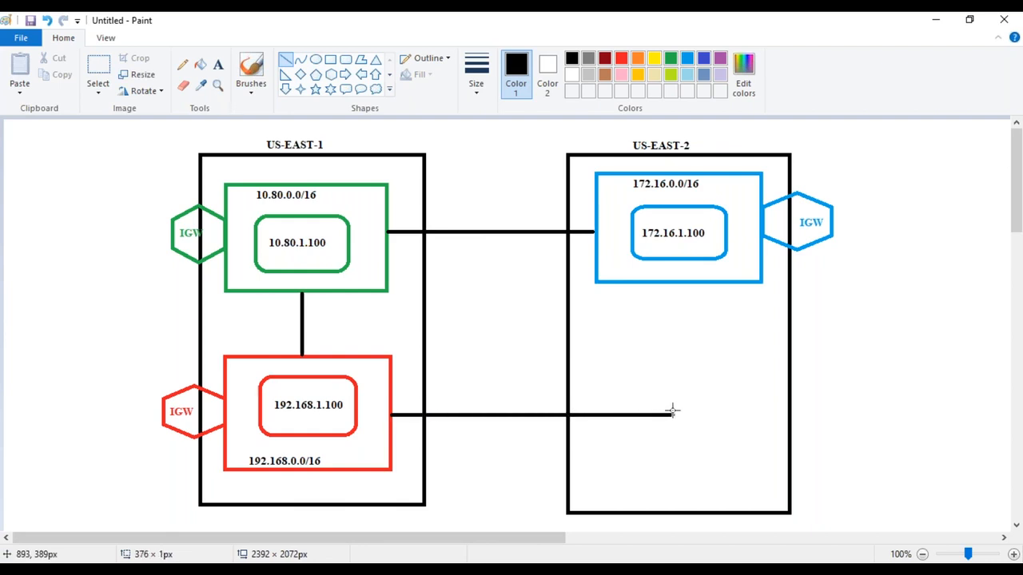
pyautogui.moveTo(673, 415); pyautogui.dragTo(673, 282)
pyautogui.click(969, 353)
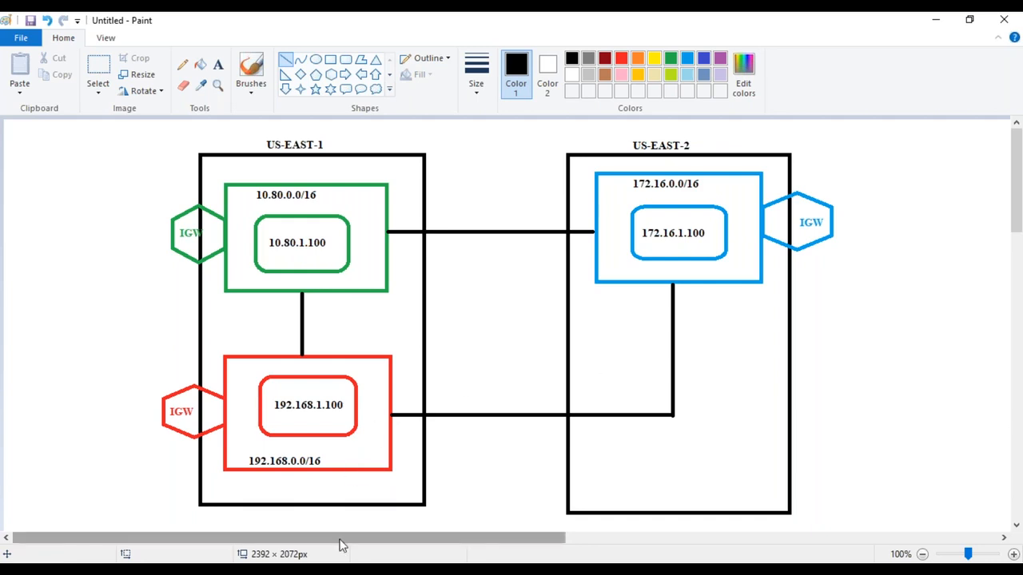
# Switch to Chrome, close every tab except My Drive, and open a new tab.
pyautogui.hotkey('alt', 'Tab')
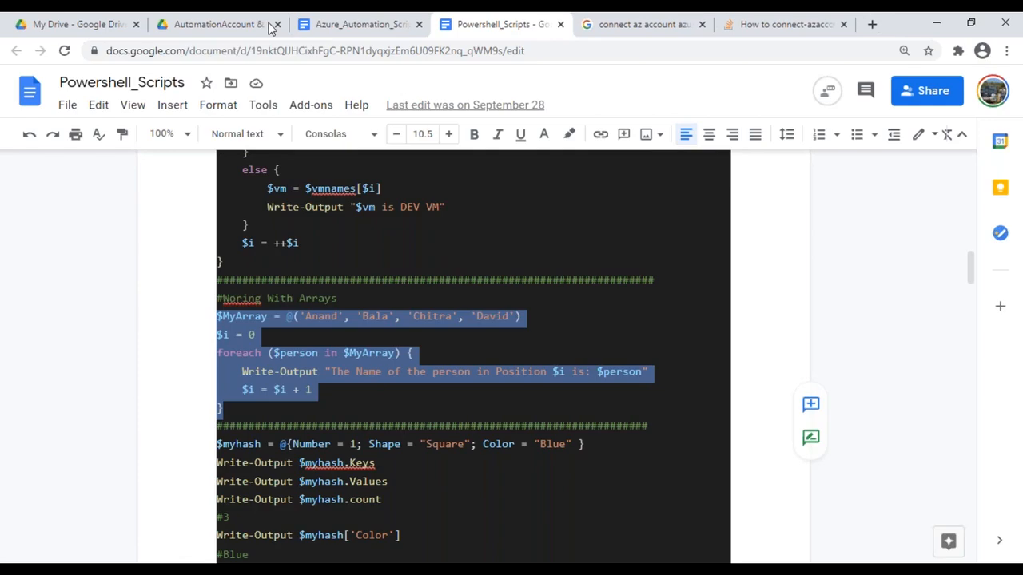
pyautogui.click(270, 27)
pyautogui.click(277, 25)
pyautogui.click(276, 25)
pyautogui.click(276, 25)
pyautogui.click(277, 25)
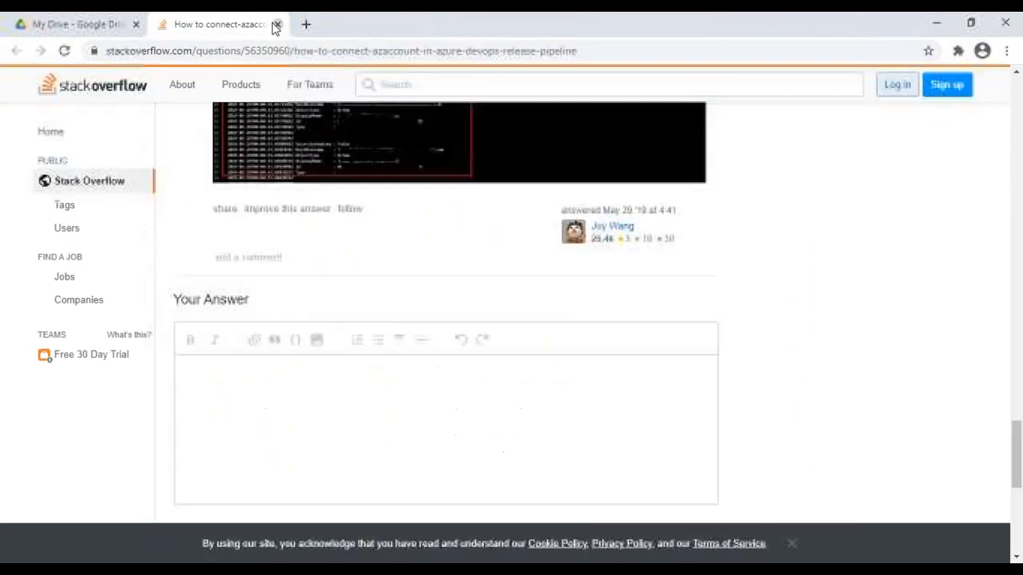
pyautogui.click(276, 25)
pyautogui.click(202, 23)
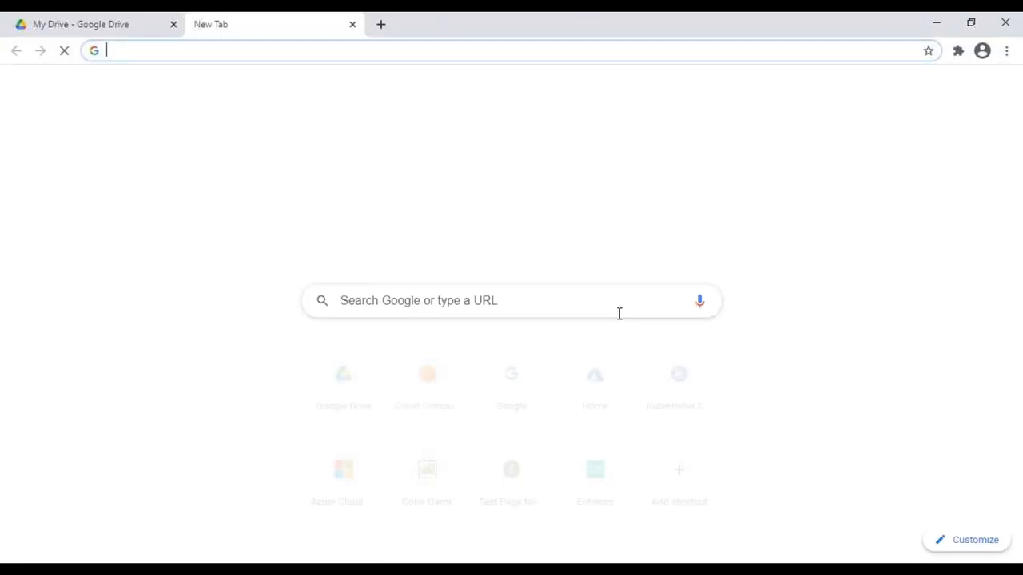
# Load aws.amazon.com in the new tab and close the My Drive tab.
pyautogui.write('mav')
pyautogui.press('BackSpace')
pyautogui.press('BackSpace')
pyautogui.press('BackSpace')
pyautogui.write('aws')
pyautogui.press('Return')
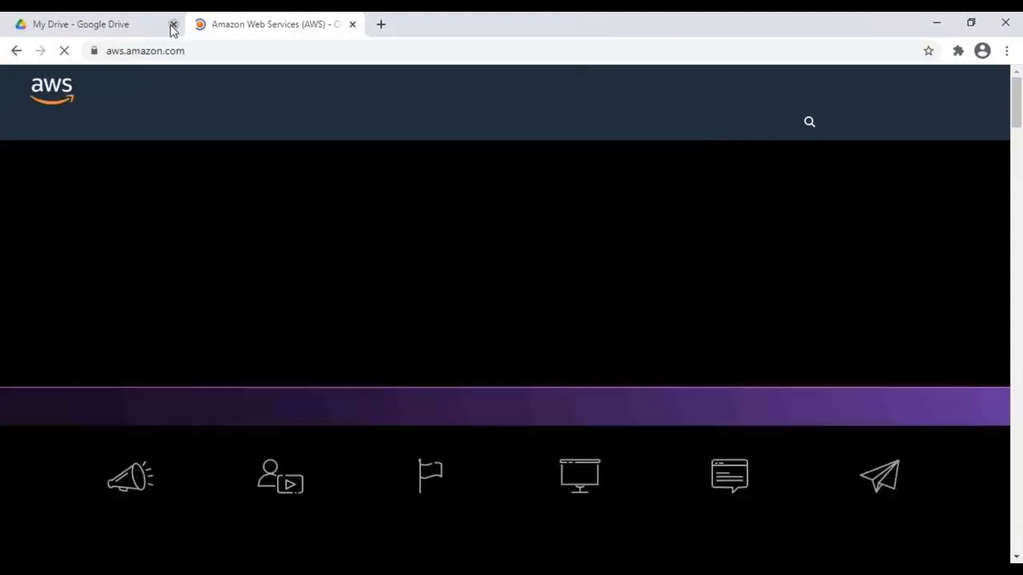
pyautogui.click(172, 25)
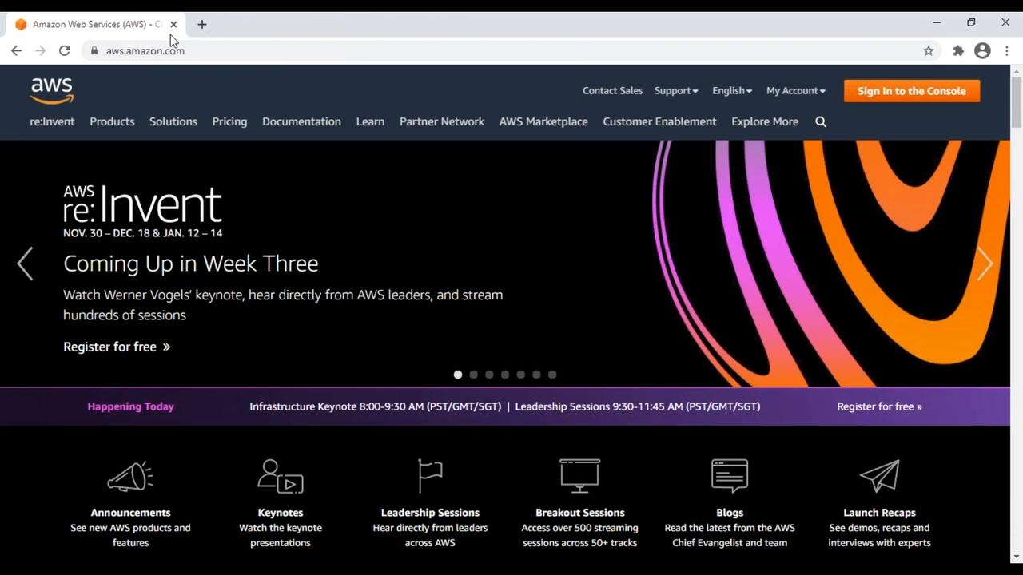
# Sign in to the AWS console as root user with the account e-mail, the password and the MFA code.
pyautogui.click(899, 94)
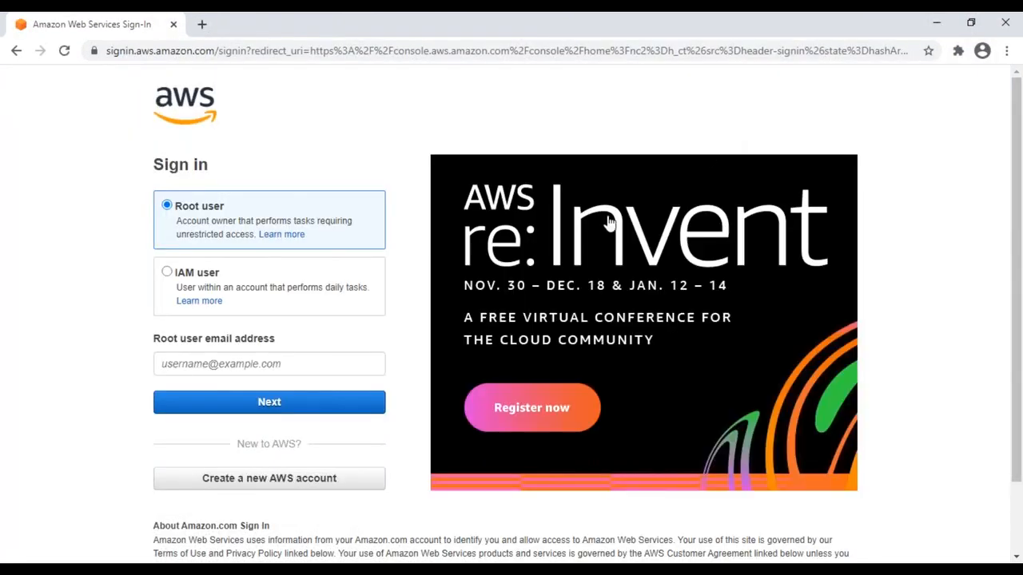
pyautogui.click(302, 365)
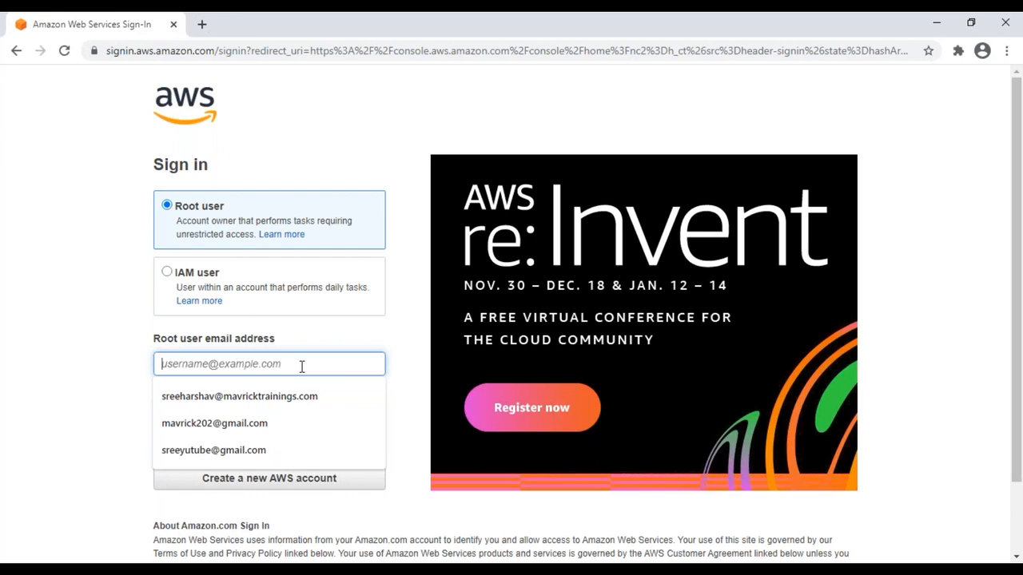
pyautogui.click(239, 423)
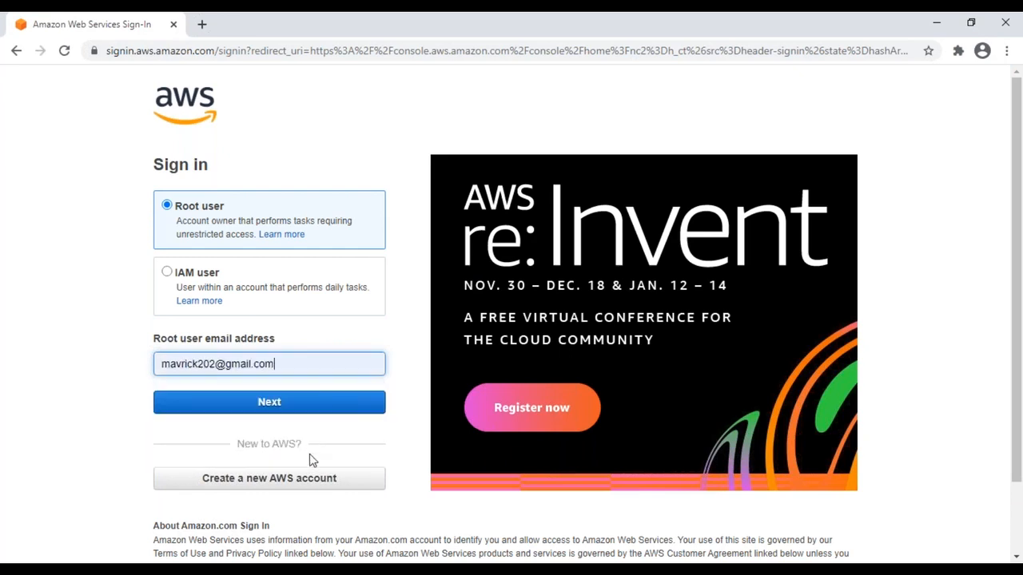
pyautogui.click(328, 406)
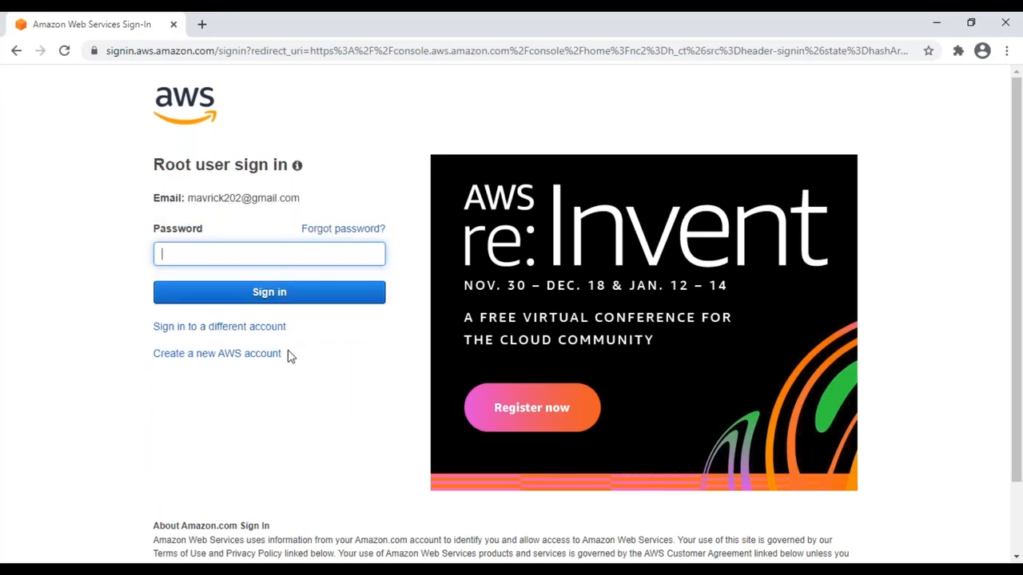
pyautogui.press('Return')
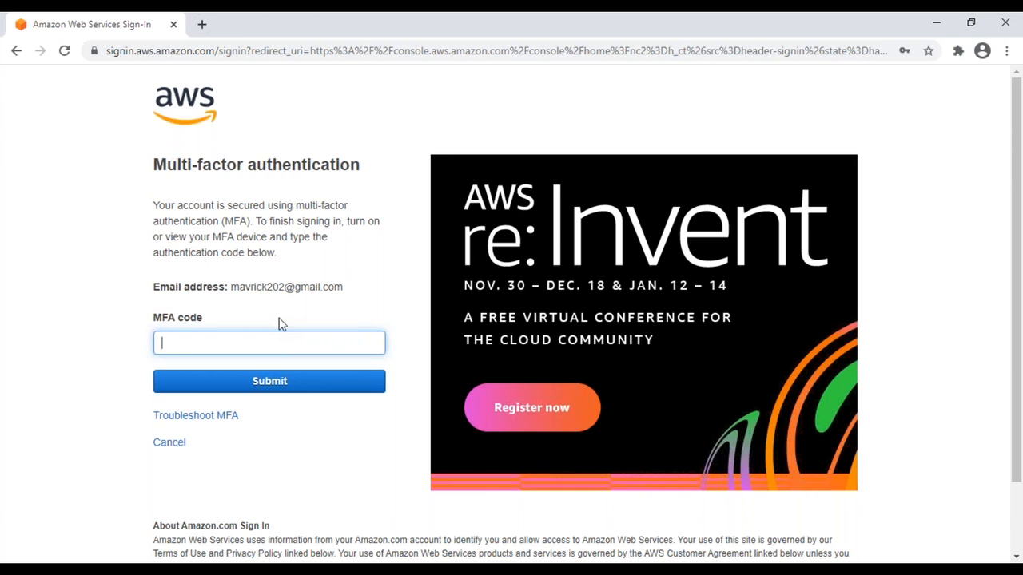
pyautogui.press('Return')
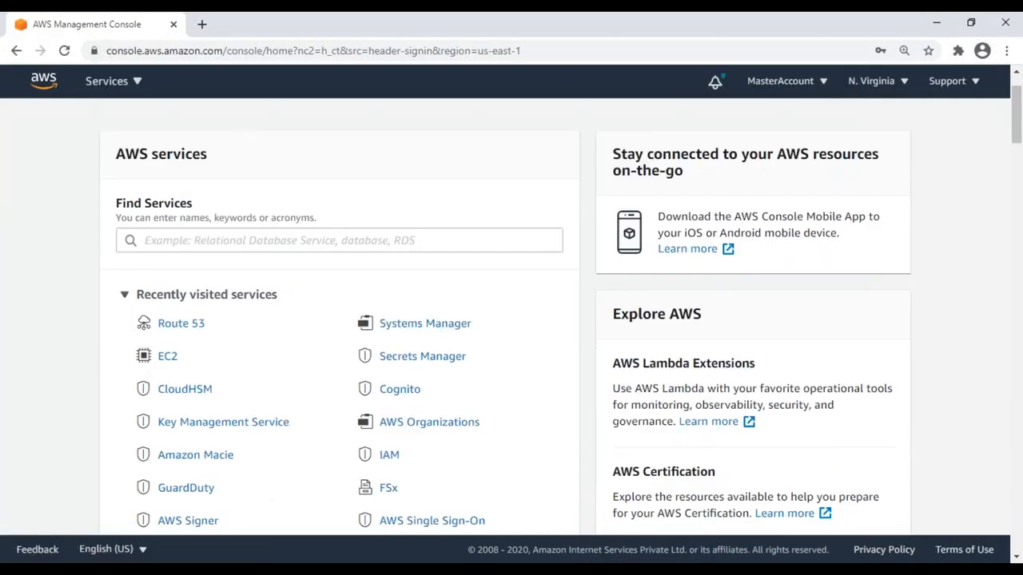
# Open the VPC service in a separate browser tab and select MASTERACCOUNT-VPC in the list of VPCs.
pyautogui.click(106, 81)
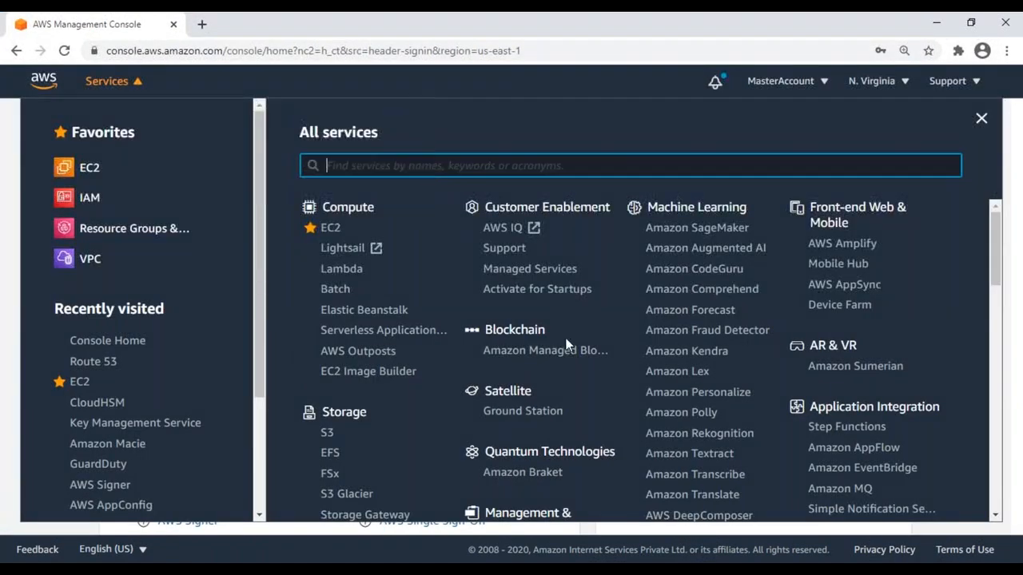
pyautogui.scroll(-10, 566, 342)
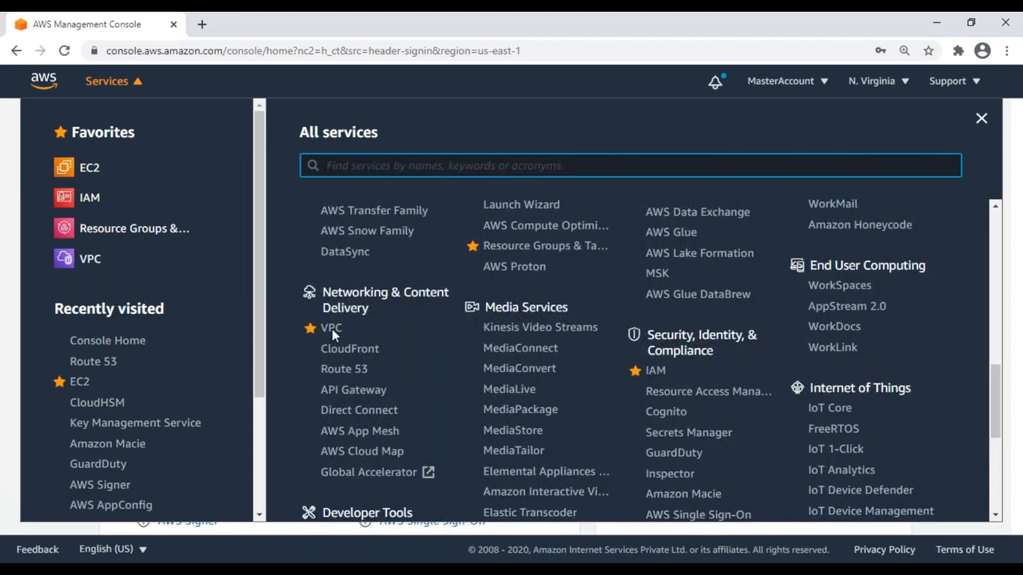
pyautogui.rightClick(332, 328)
pyautogui.click(353, 338)
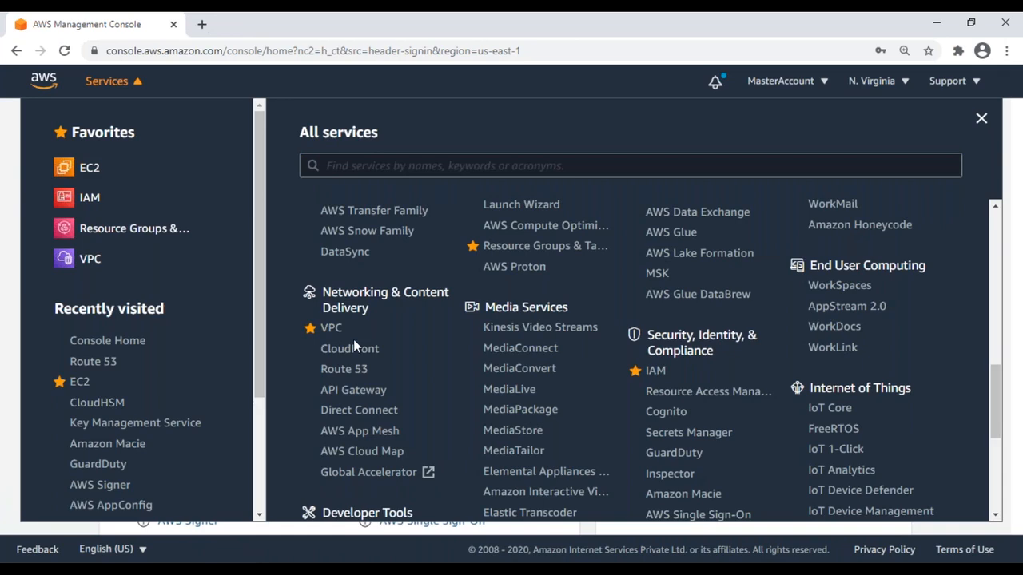
pyautogui.click(129, 87)
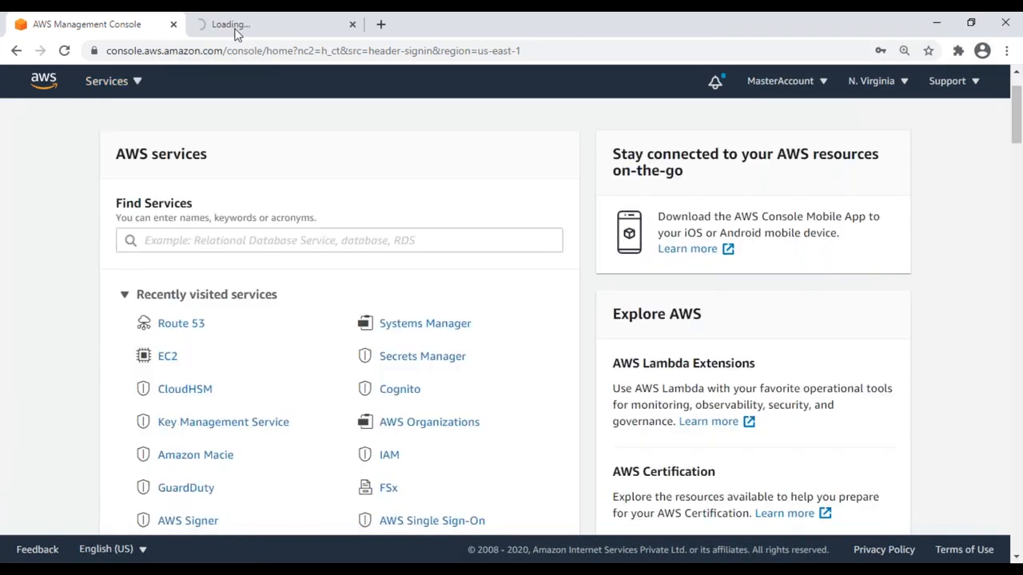
pyautogui.click(235, 30)
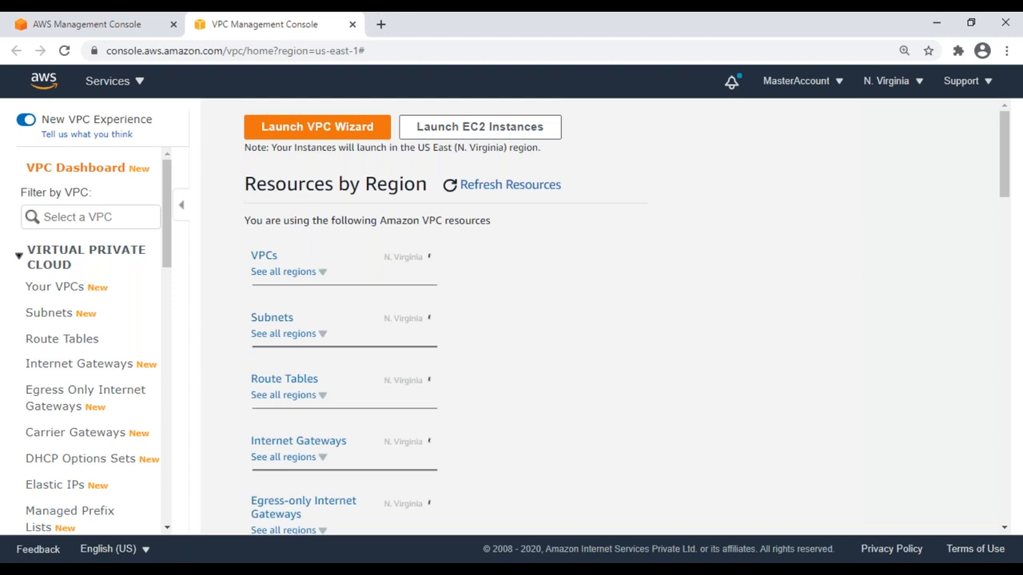
pyautogui.click(74, 295)
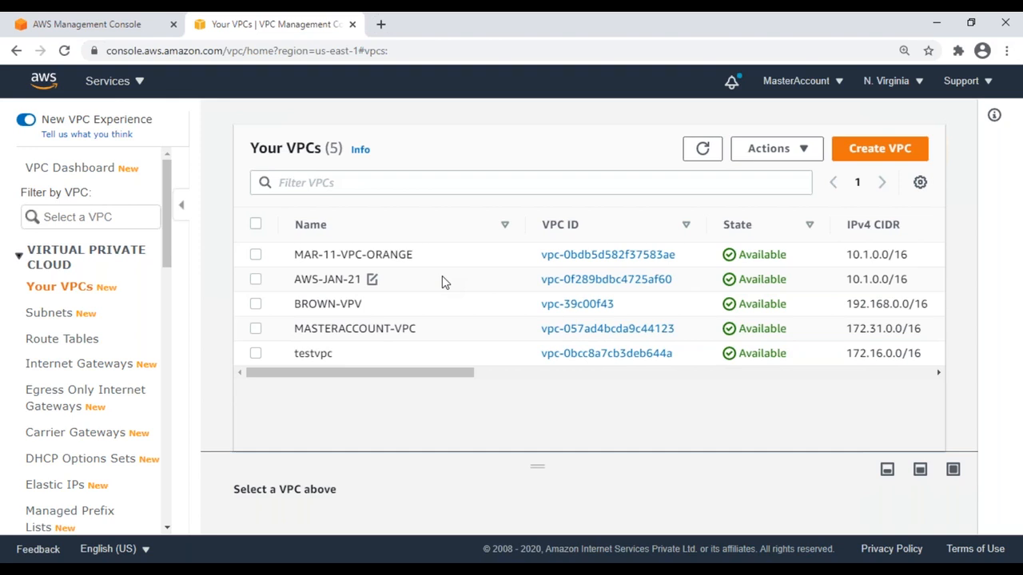
pyautogui.click(446, 334)
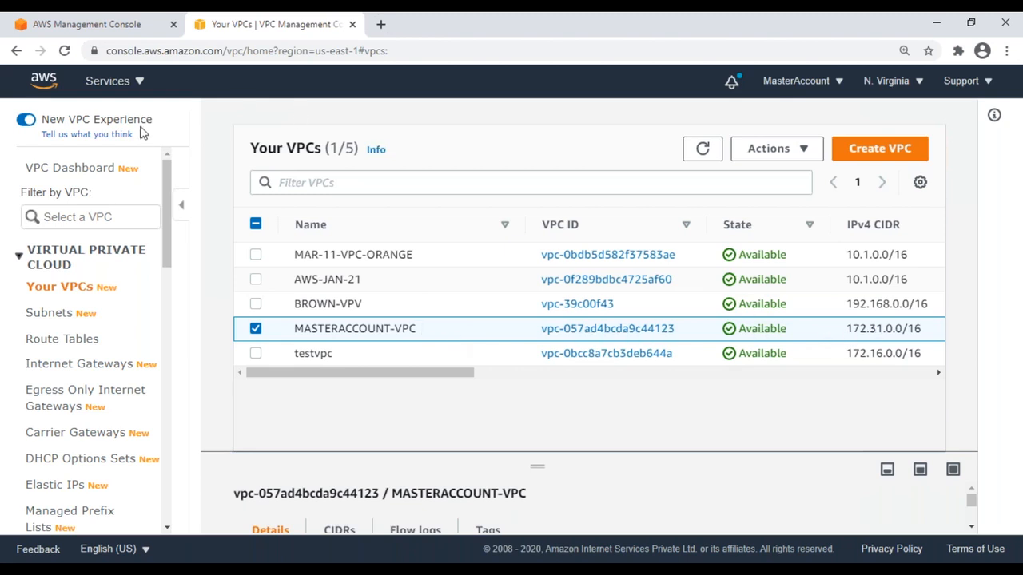
# Open the EC2 service in a separate browser tab and start launching a new instance from the running instances list.
pyautogui.click(140, 81)
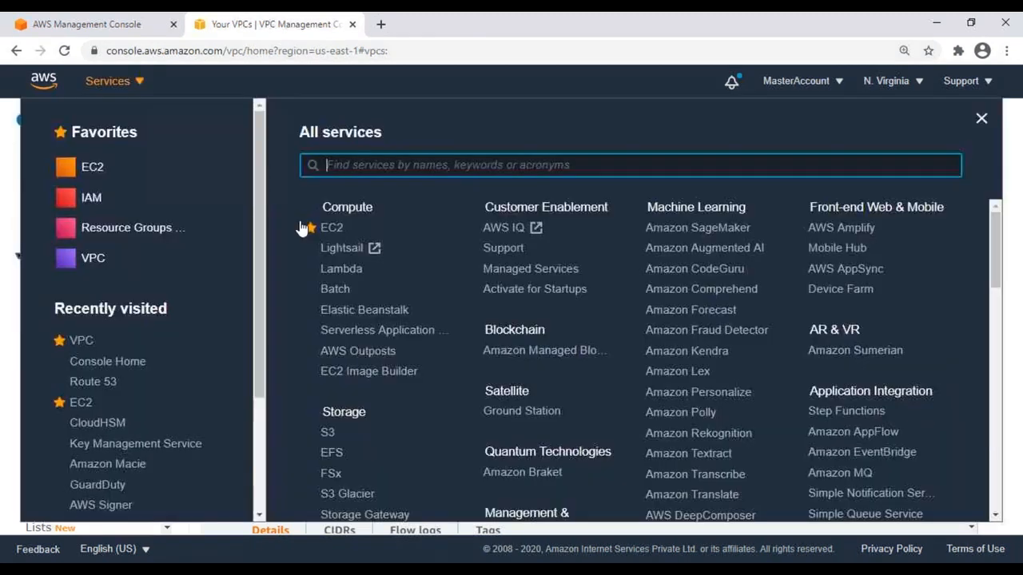
pyautogui.rightClick(332, 232)
pyautogui.click(356, 237)
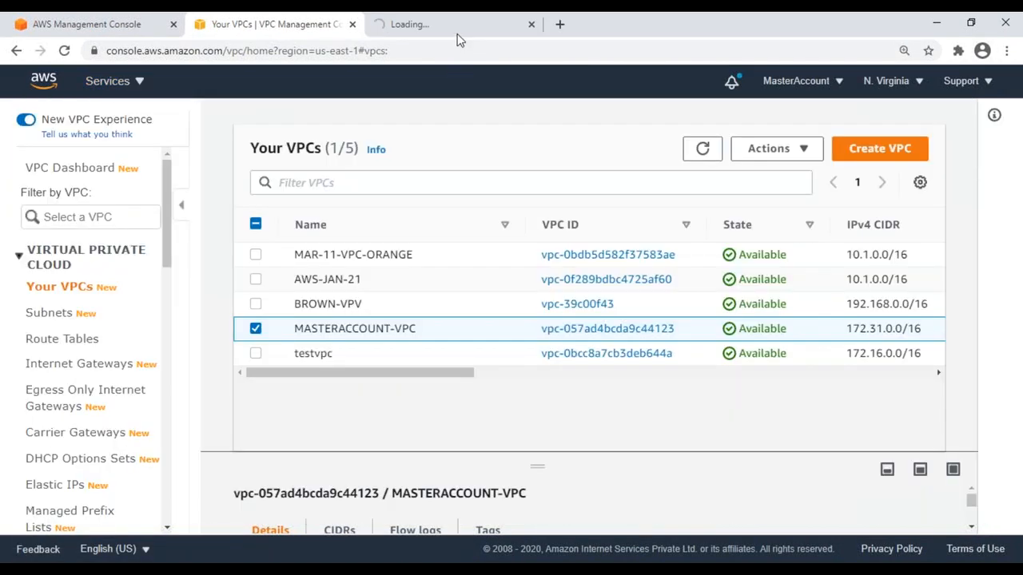
pyautogui.click(458, 36)
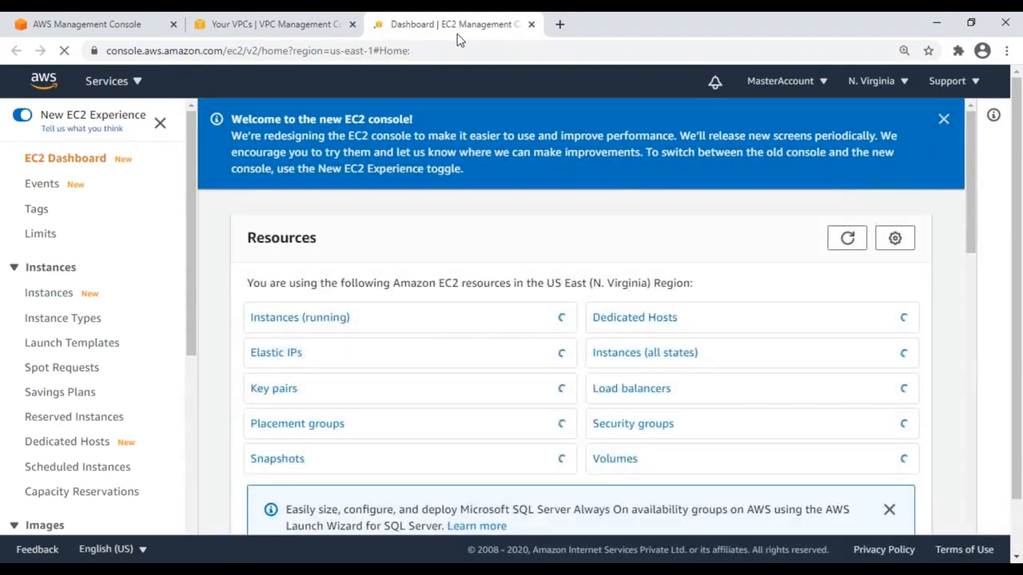
pyautogui.click(293, 322)
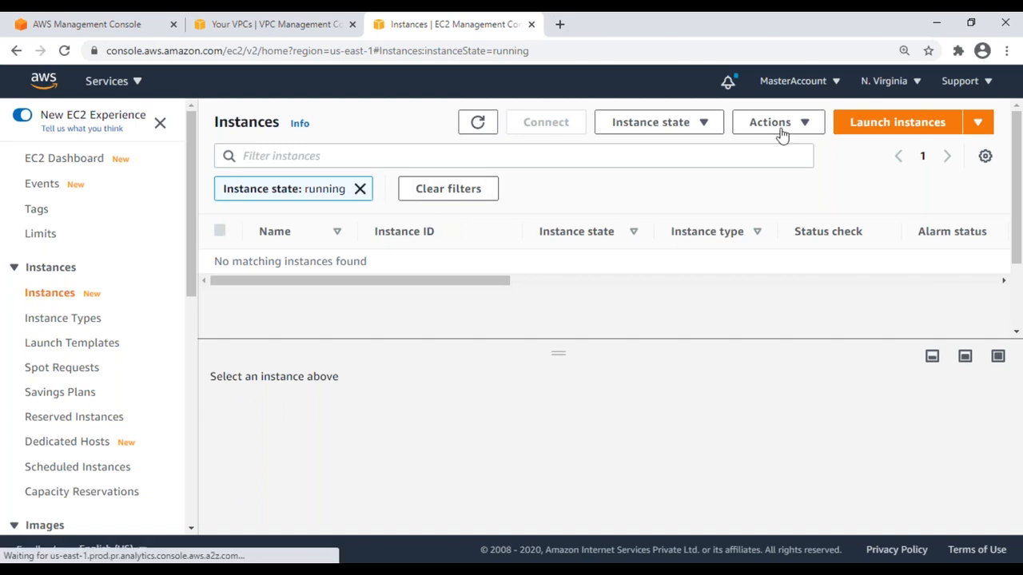
pyautogui.click(886, 128)
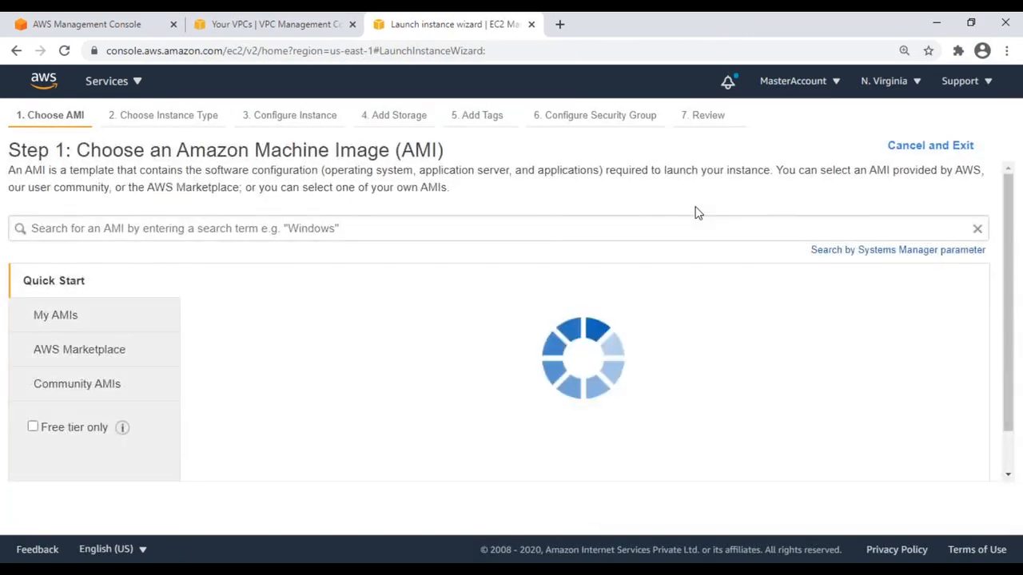
pyautogui.click(107, 81)
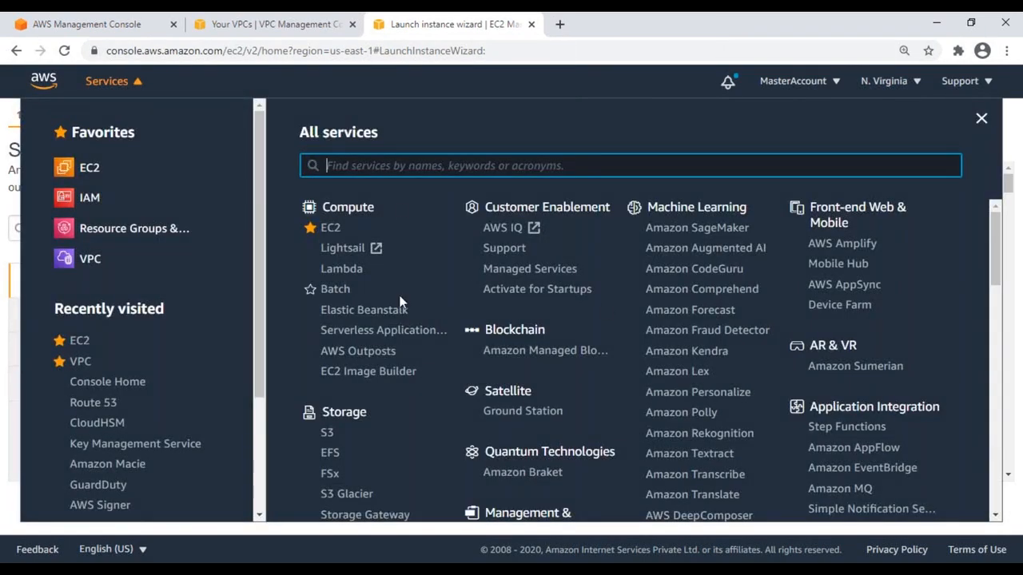
pyautogui.scroll(-7, 399, 302)
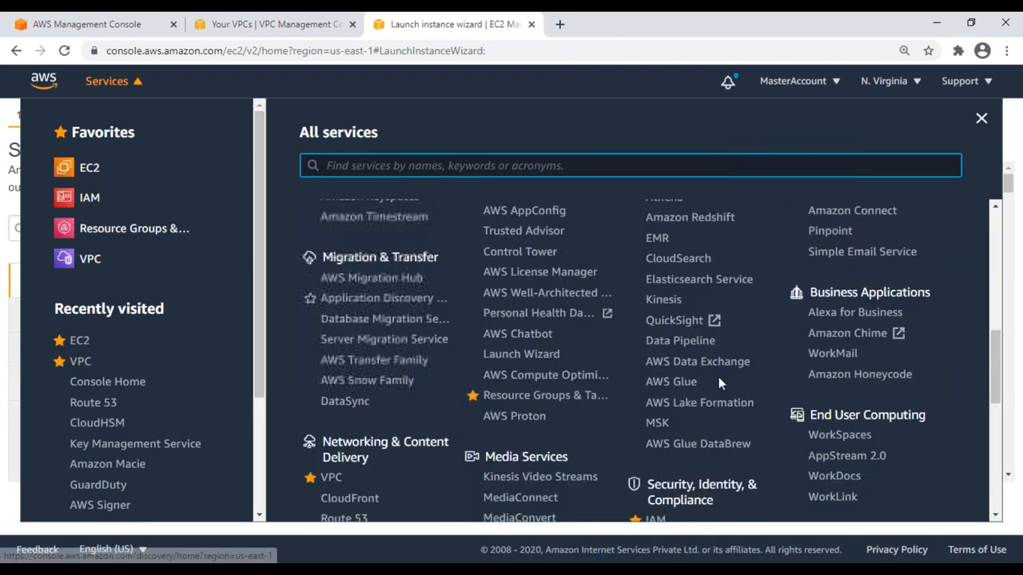
pyautogui.scroll(3, 512, 254)
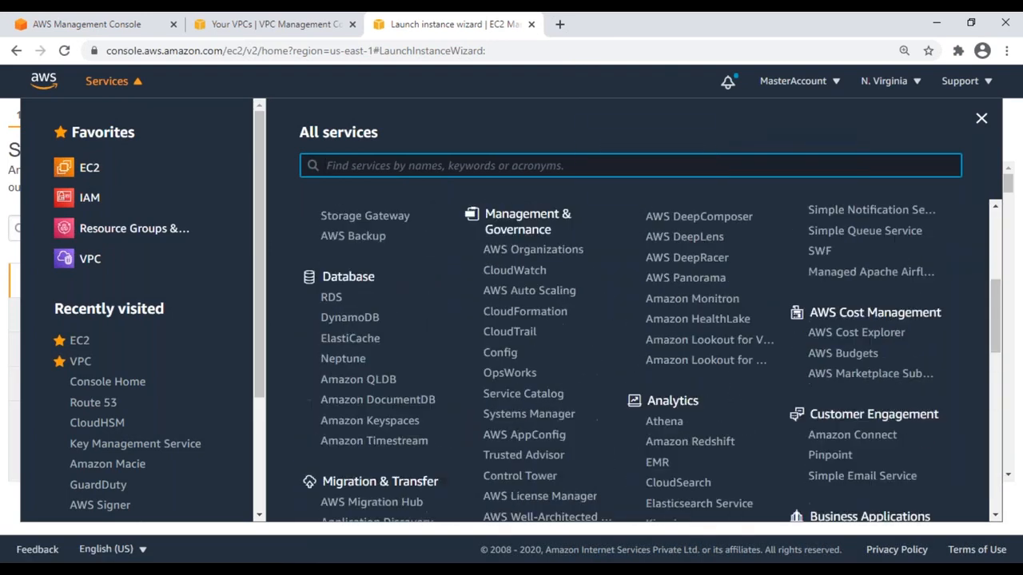
pyautogui.click(93, 87)
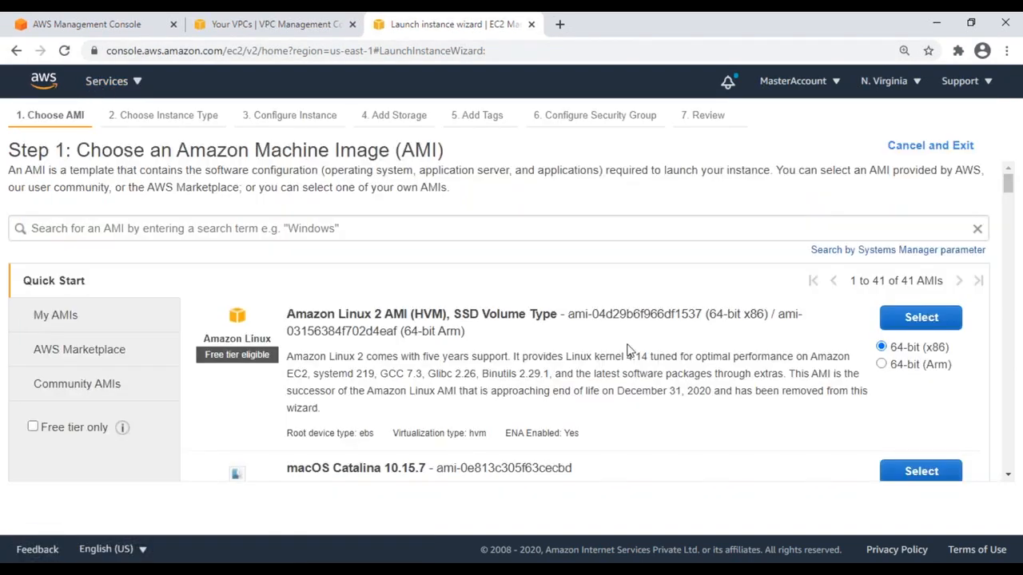
# Choose the 64-bit (x86) Amazon Linux 2 AMI with the t2.micro type and enable Auto-assign Public IP in MASTERACCOUNT-VPC.
pyautogui.click(910, 321)
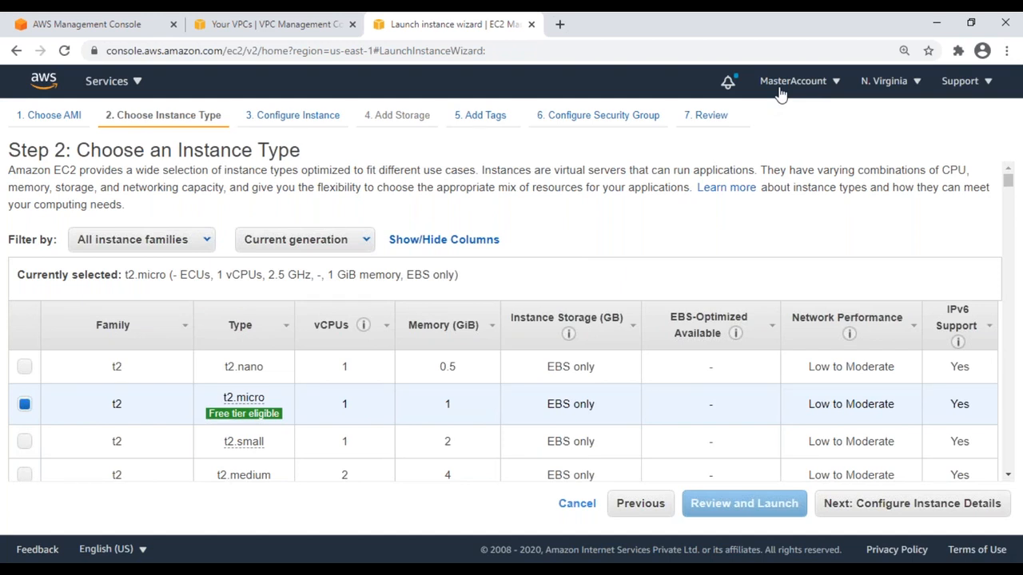
pyautogui.click(845, 504)
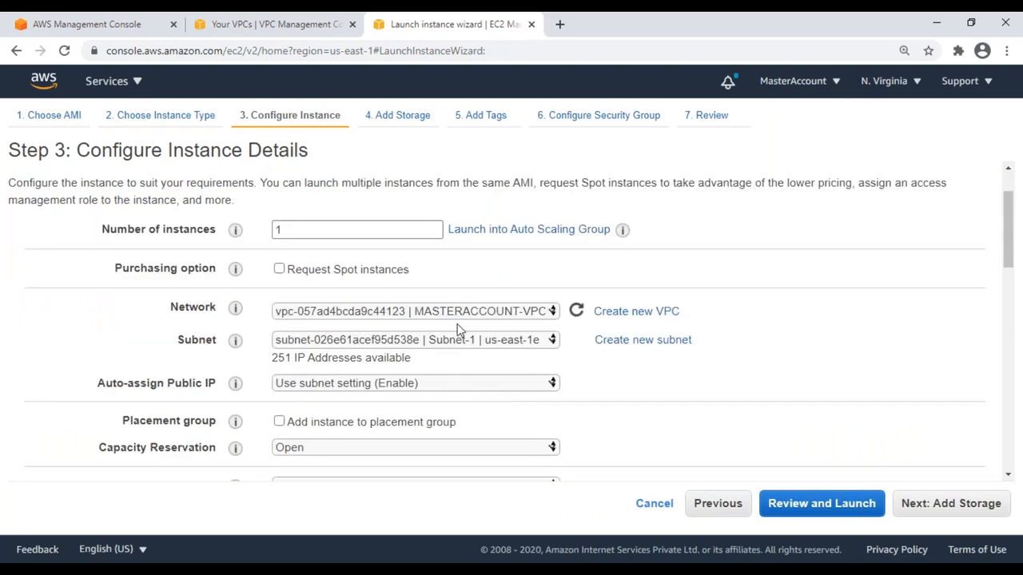
pyautogui.click(429, 384)
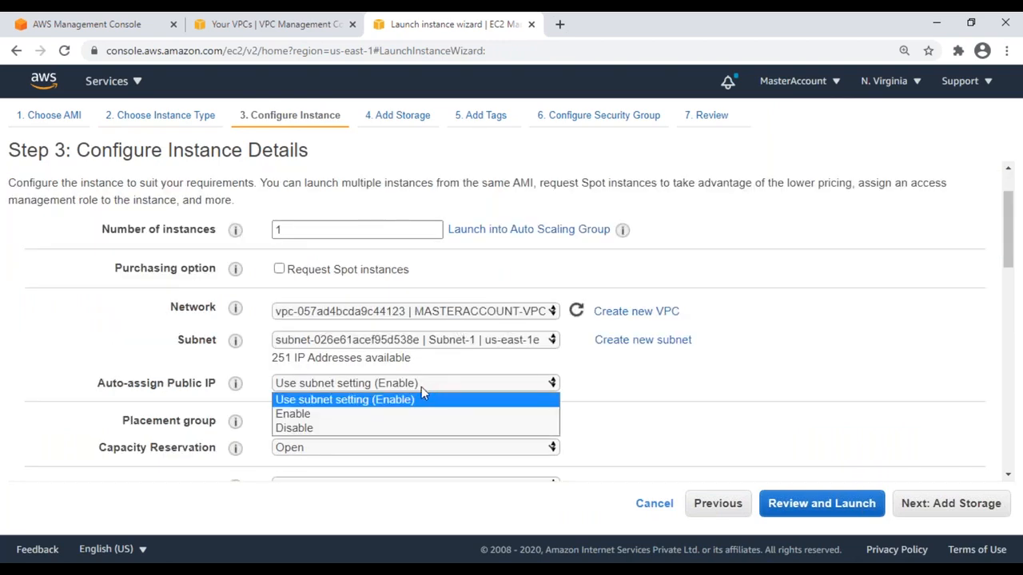
pyautogui.click(352, 421)
# Set the primary IP of network interface eth0 to 172.31.1.100 and continue to the tags with the default storage.
pyautogui.scroll(-5, 637, 387)
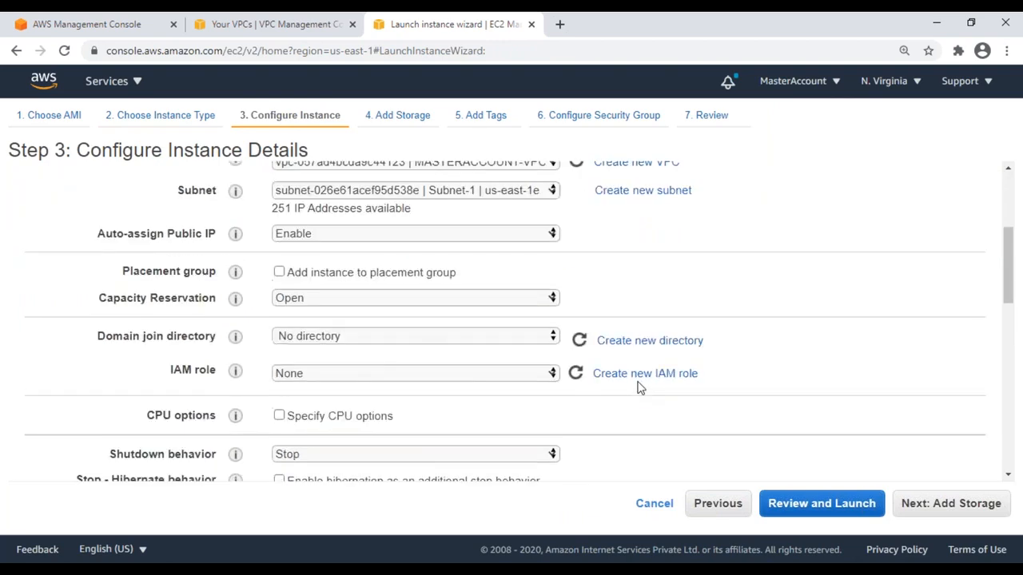
pyautogui.click(397, 401)
pyautogui.write('172.31.1.100')
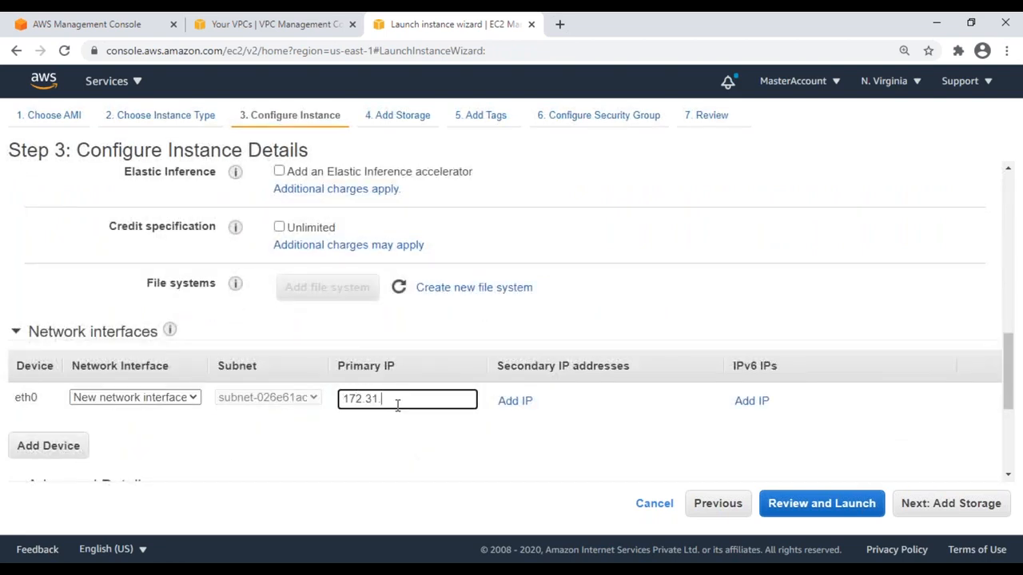
pyautogui.press('Tab')
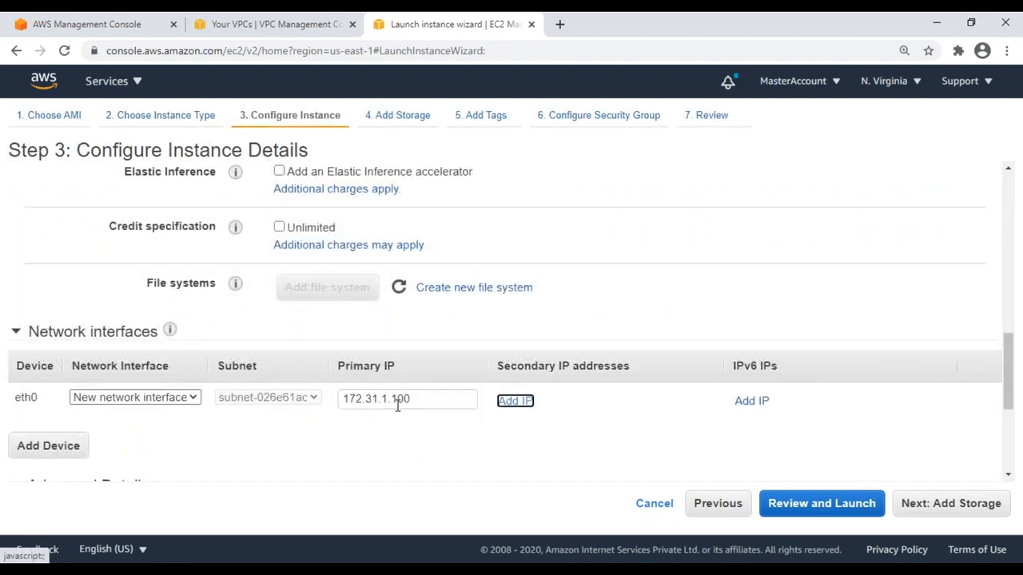
pyautogui.click(934, 510)
pyautogui.click(935, 510)
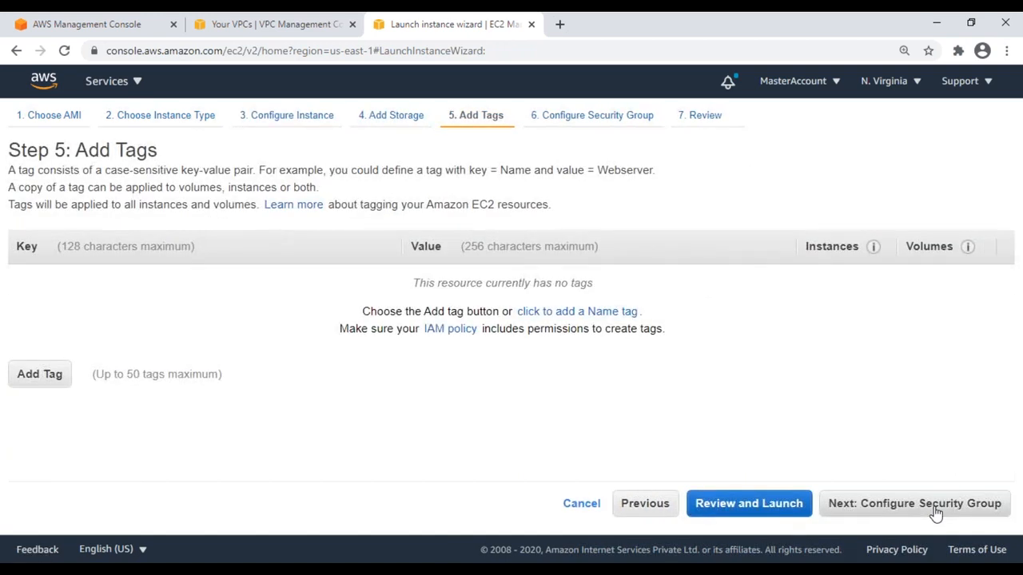
# Add a tag with key Name and value ORANGE-SERVER-1 and continue to the security group configuration.
pyautogui.click(37, 377)
pyautogui.write('Name')
pyautogui.press('Tab')
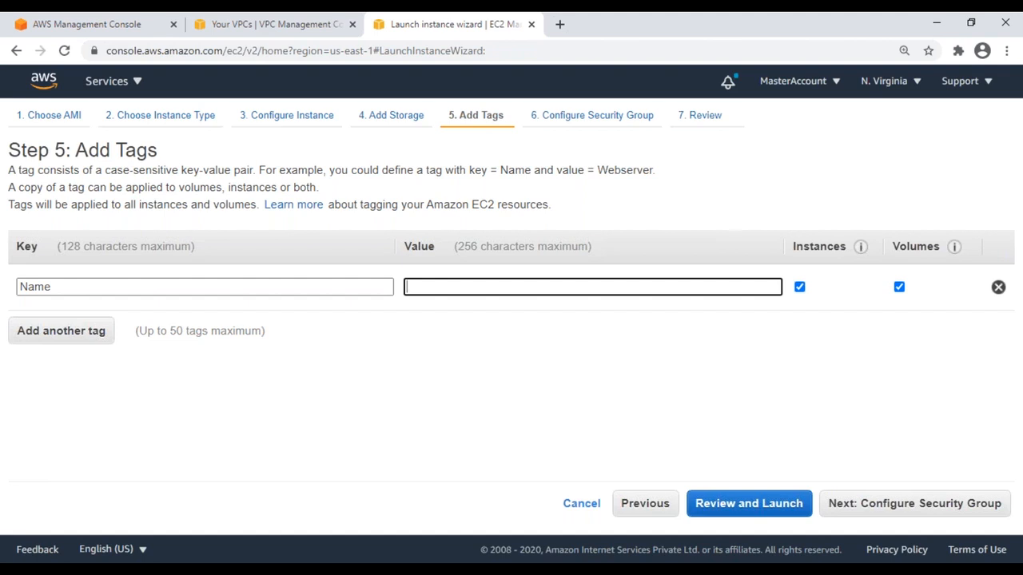
pyautogui.write('ORAN')
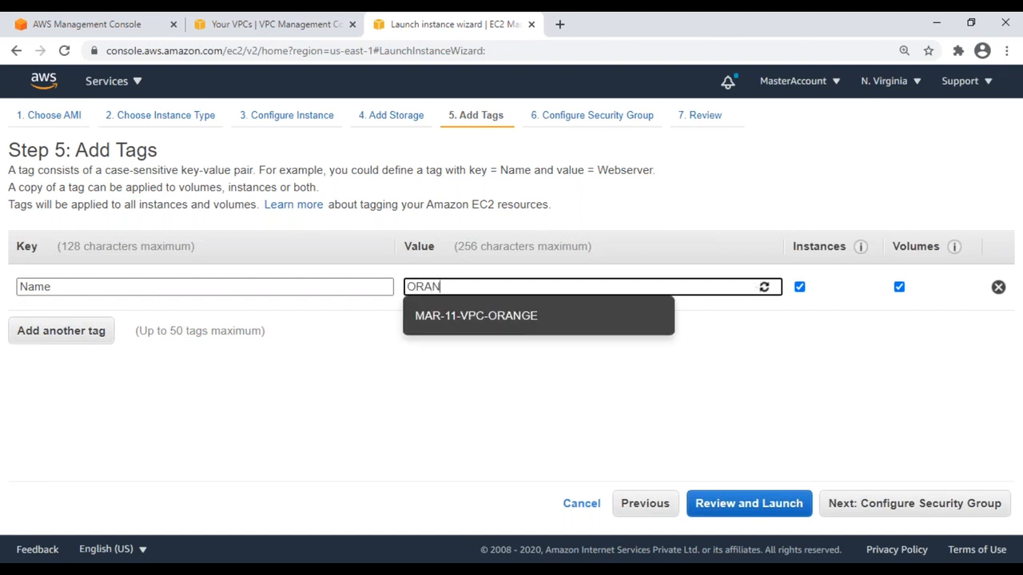
pyautogui.write('GE-S')
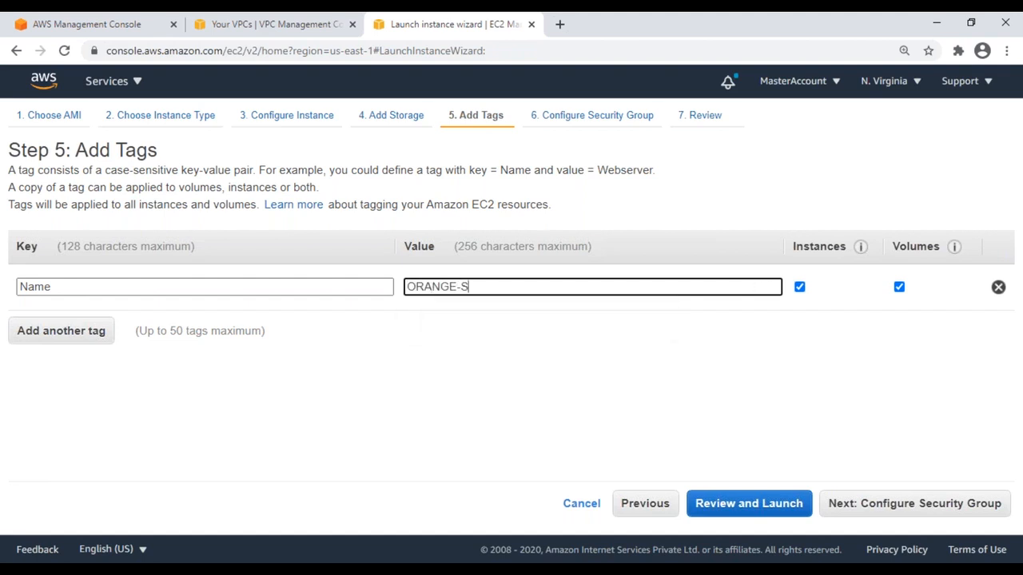
pyautogui.write('ERVER-1')
pyautogui.click(906, 505)
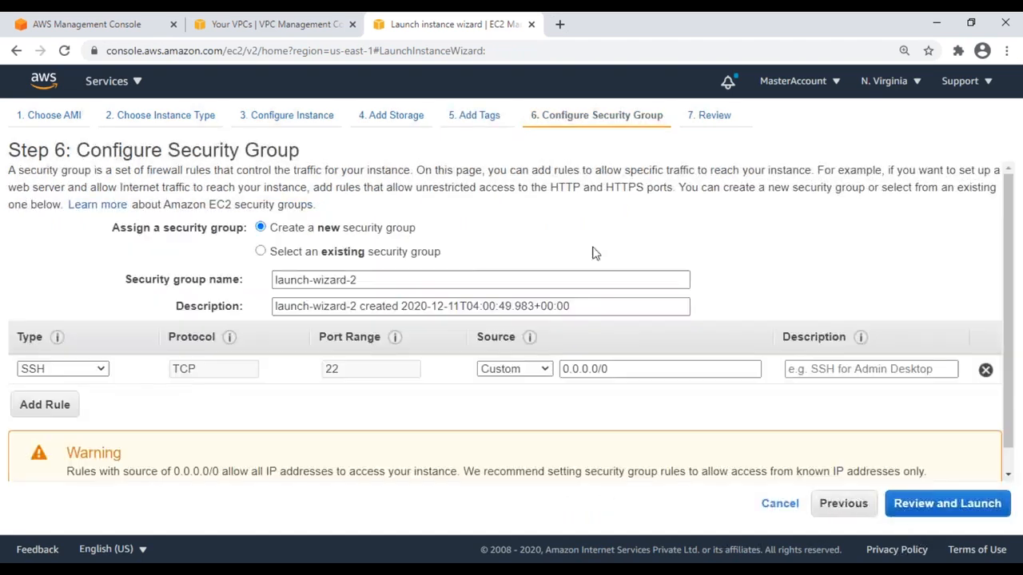
# Assign the existing default VPC security group and continue to the launch review.
pyautogui.click(419, 256)
pyautogui.click(570, 319)
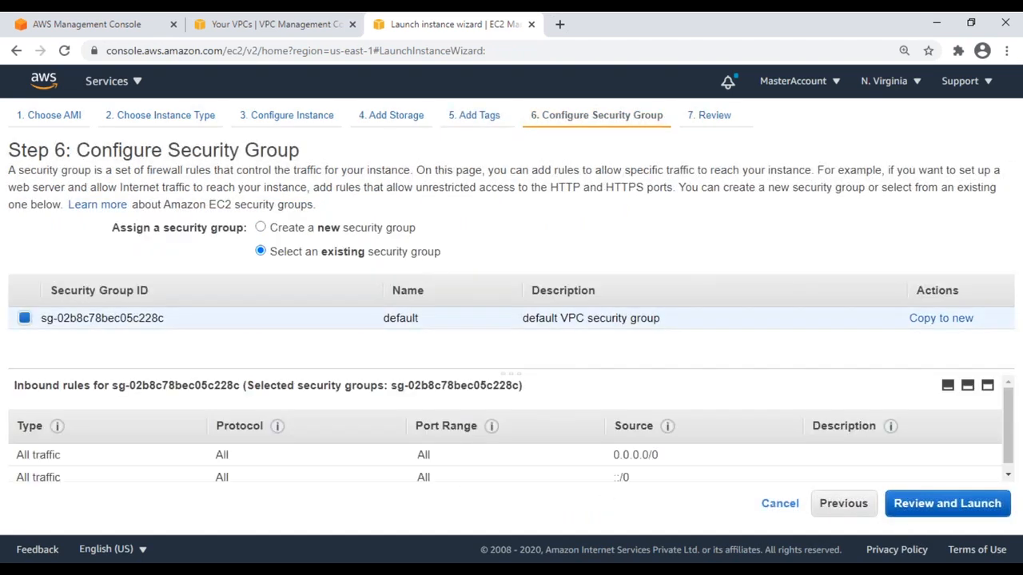
pyautogui.click(962, 515)
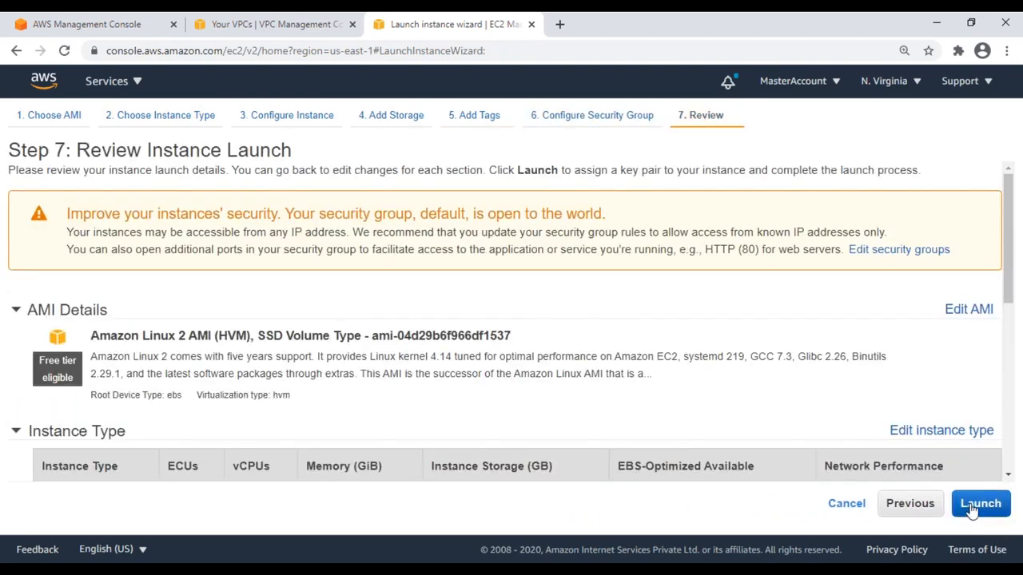
# Launch the instance with the existing key pair LaptopKey, then open and refresh the instances list.
pyautogui.click(967, 505)
pyautogui.click(287, 404)
pyautogui.click(311, 373)
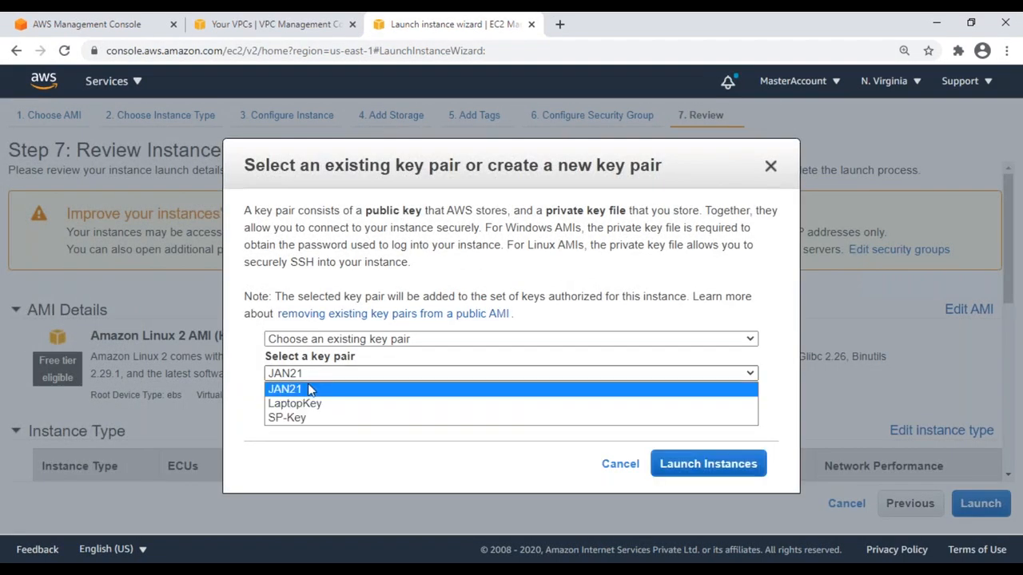
pyautogui.click(317, 404)
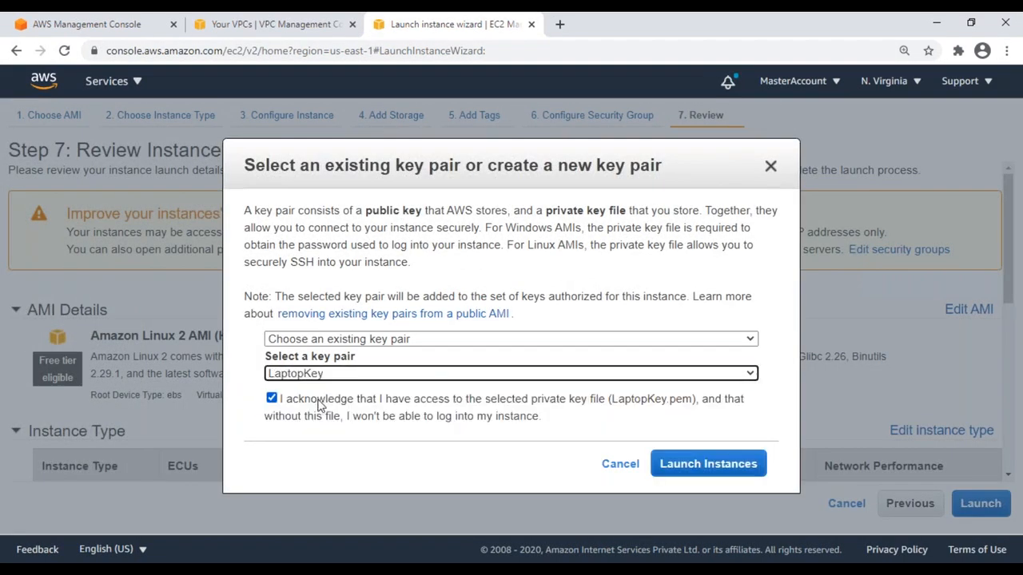
pyautogui.click(703, 465)
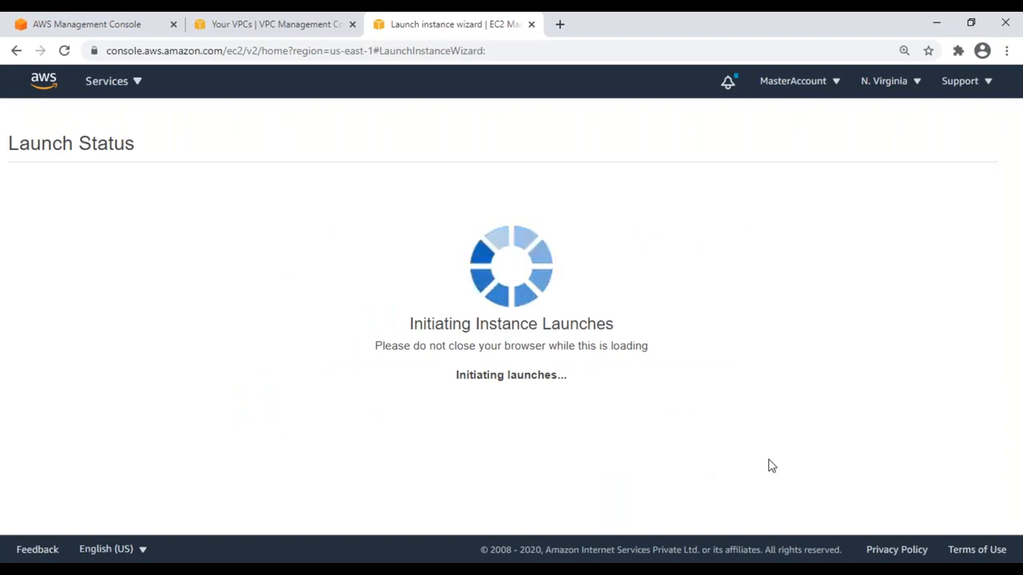
pyautogui.scroll(-2, 769, 466)
pyautogui.click(927, 513)
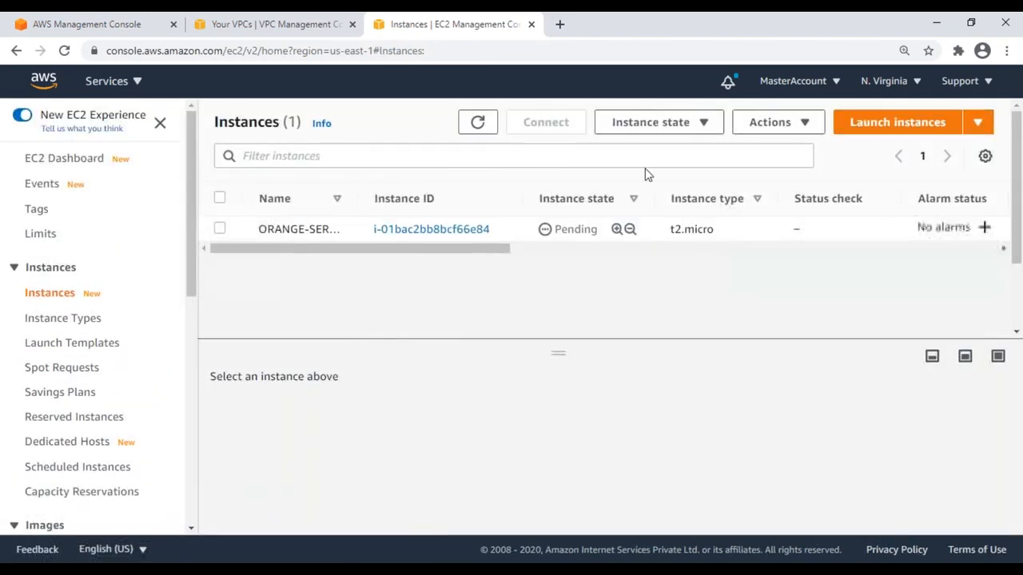
pyautogui.click(475, 122)
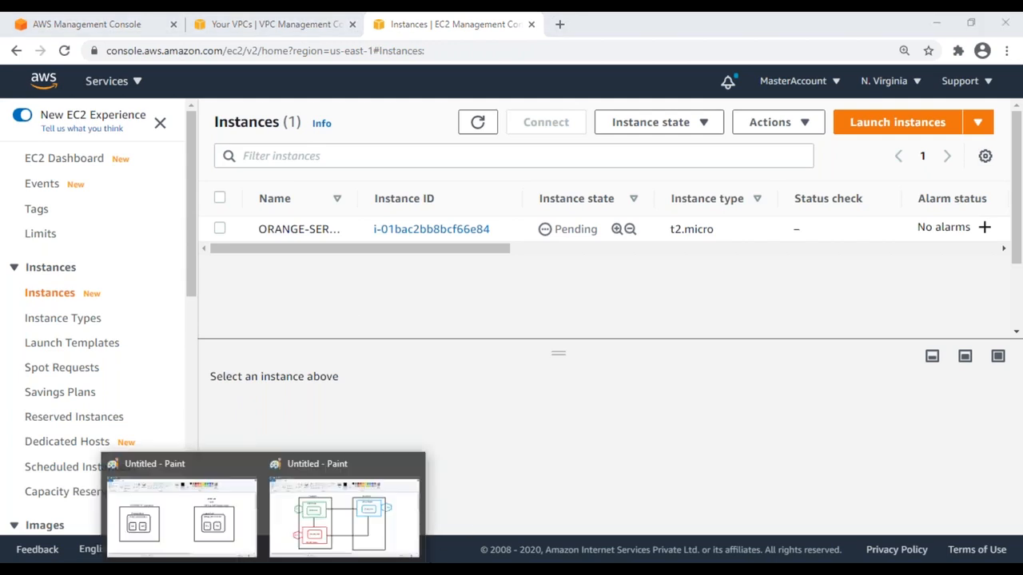
# Switch to the Paint window with the VPC peering diagram and review it alongside the EC2 instances list.
pyautogui.click(360, 508)
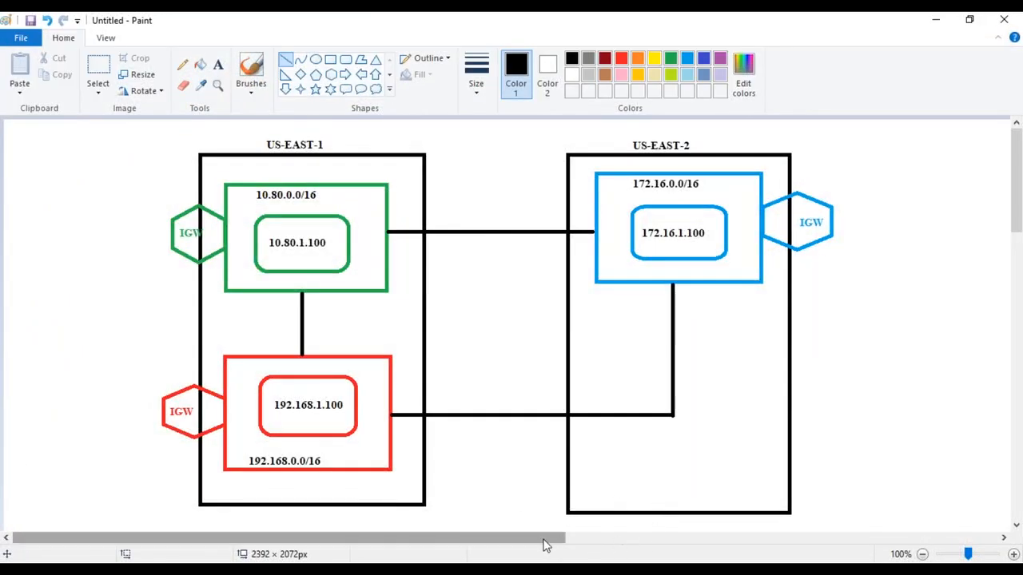
pyautogui.moveTo(438, 546); pyautogui.dragTo(337, 528)
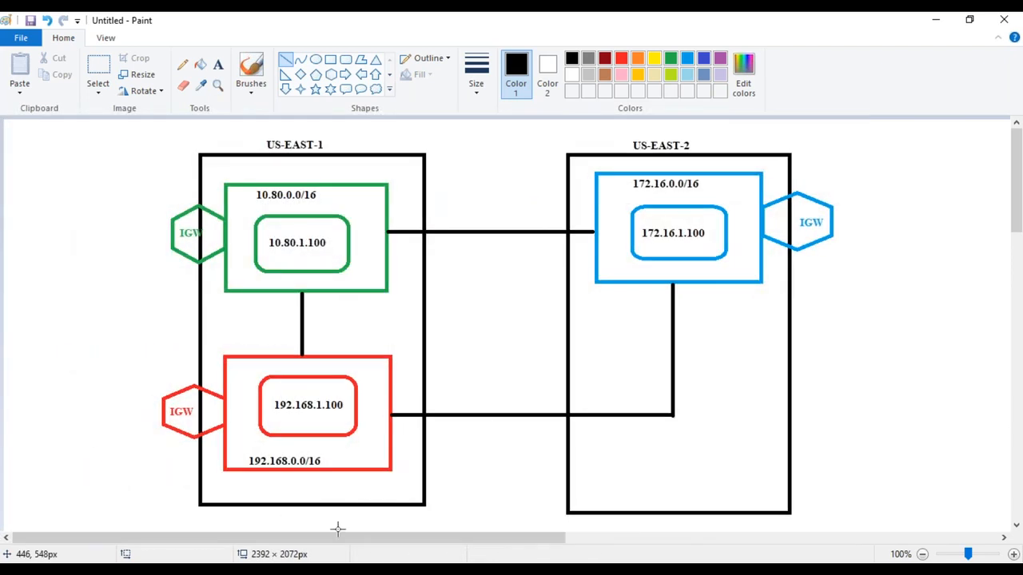
pyautogui.click(335, 568)
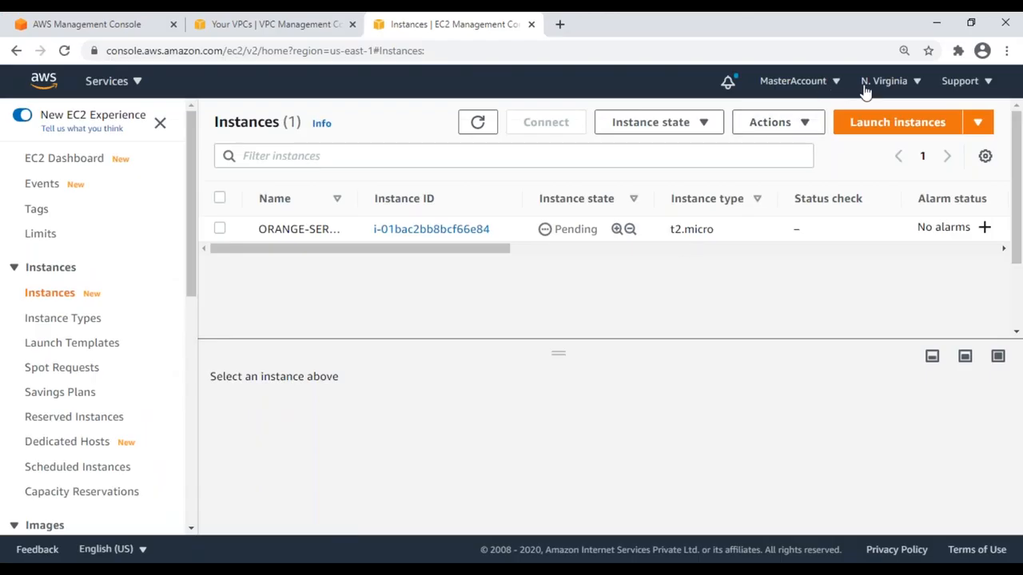
pyautogui.hotkey('alt', 'Tab')
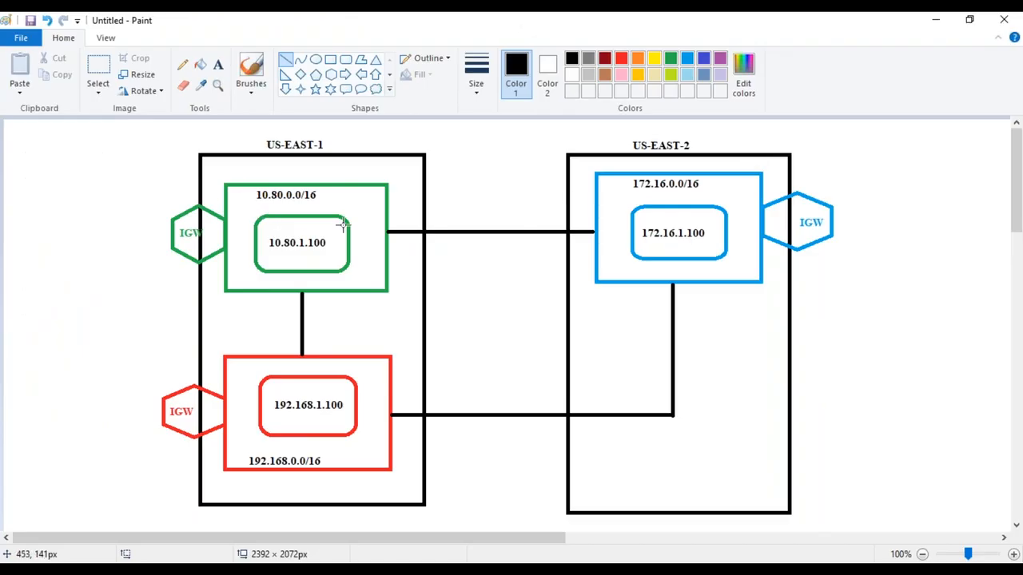
pyautogui.moveTo(470, 542); pyautogui.dragTo(727, 541)
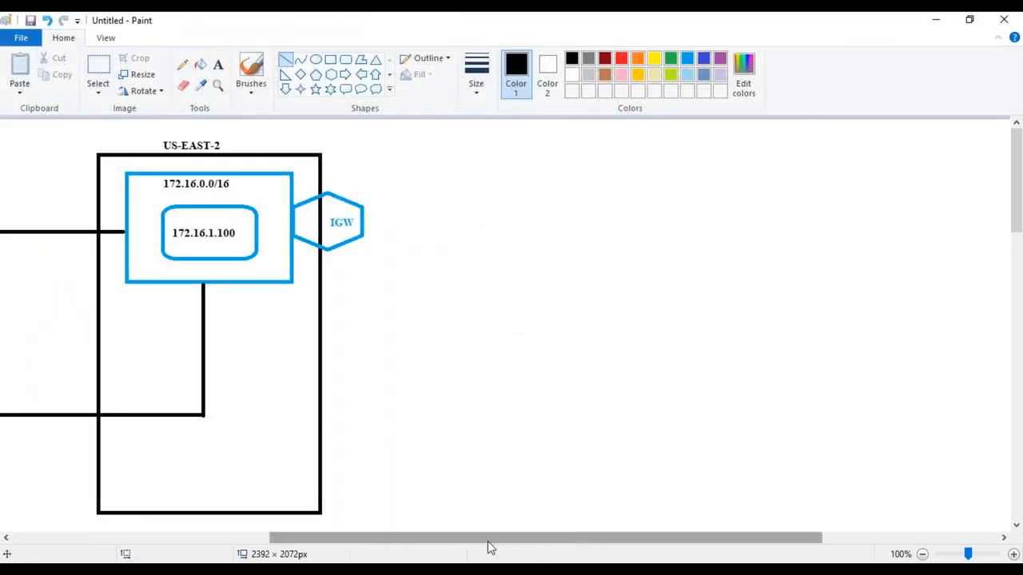
pyautogui.moveTo(486, 542); pyautogui.dragTo(291, 545)
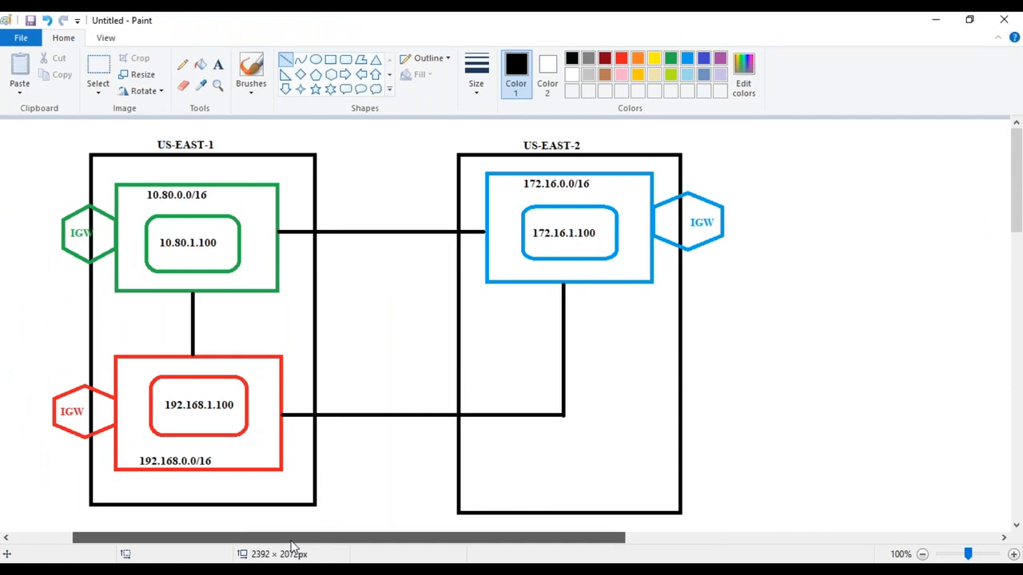
# Draw a black rectangle about 332 × 315 px in the empty area to the right of the US-EAST-2 box.
pyautogui.moveTo(292, 546); pyautogui.dragTo(475, 547)
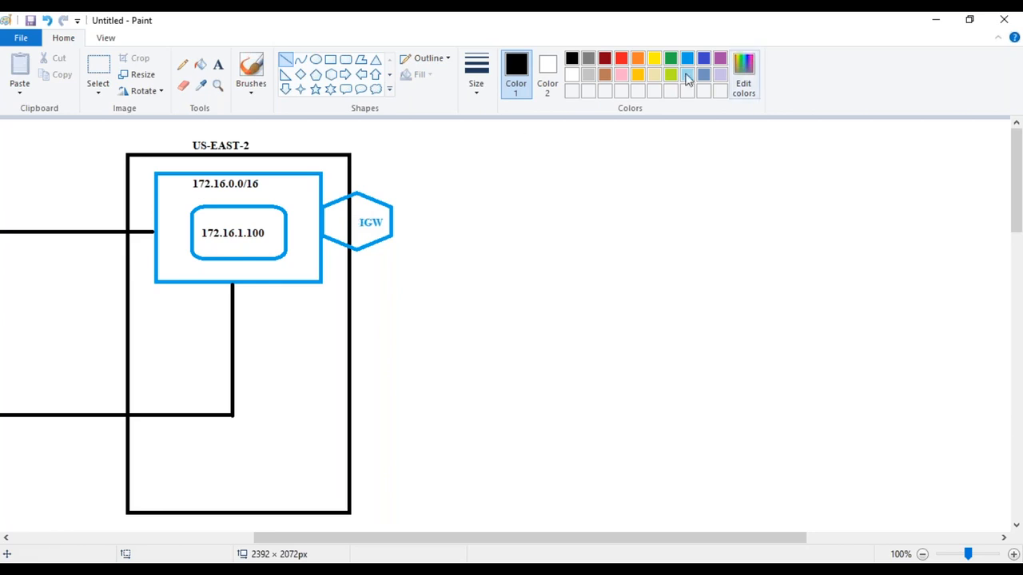
pyautogui.click(330, 61)
pyautogui.moveTo(609, 141)
pyautogui.mouseDown()
pyautogui.moveTo(662, 271)
pyautogui.moveTo(836, 287)
pyautogui.moveTo(831, 356)
pyautogui.moveTo(858, 380)
pyautogui.moveTo(798, 363)
pyautogui.mouseUp()
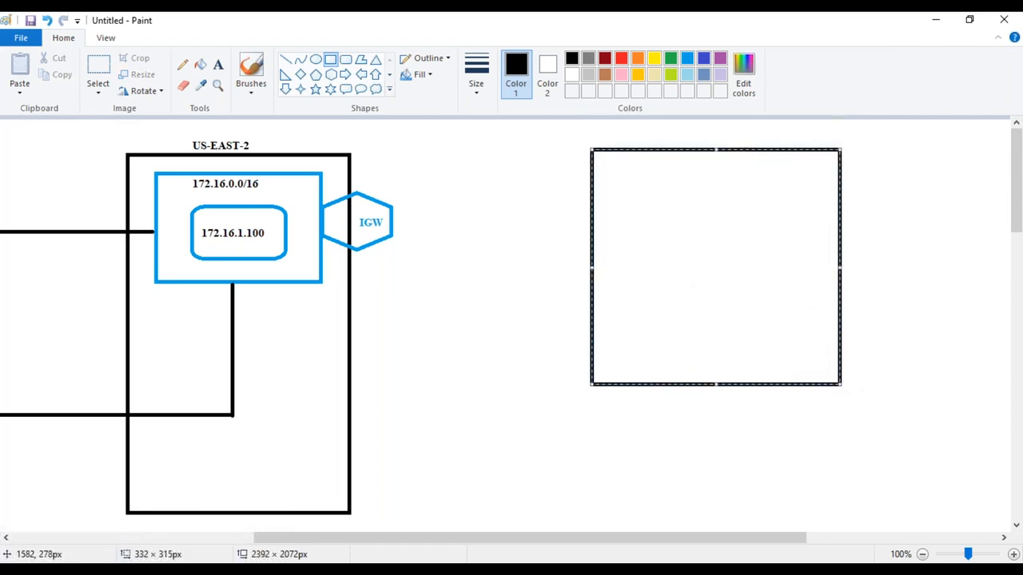
# Label the new black rectangle ANOTHER_AWS_ACCOUNT on a single line above its upper edge.
pyautogui.click(223, 70)
pyautogui.click(660, 139)
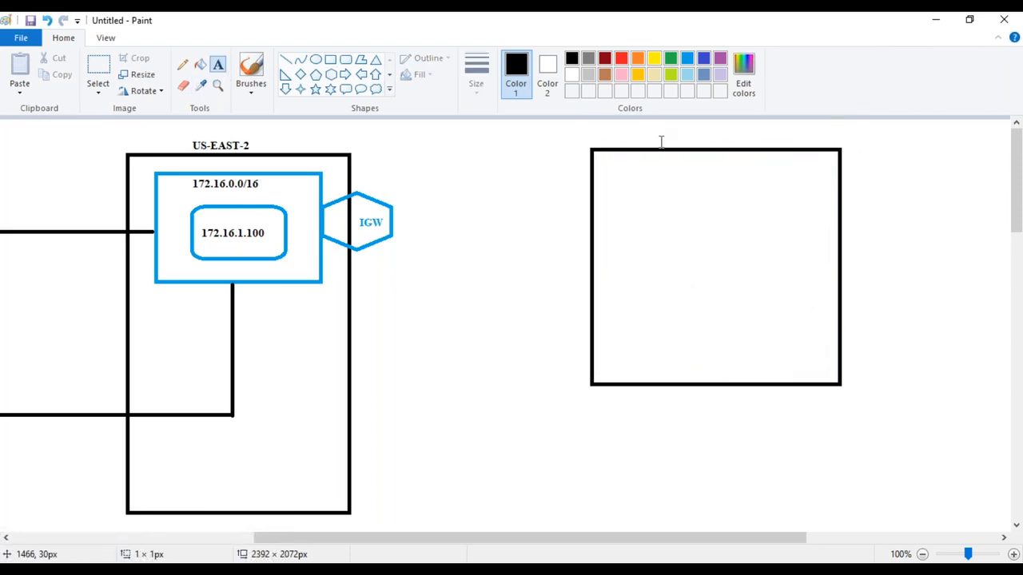
pyautogui.write('ANOTHER')
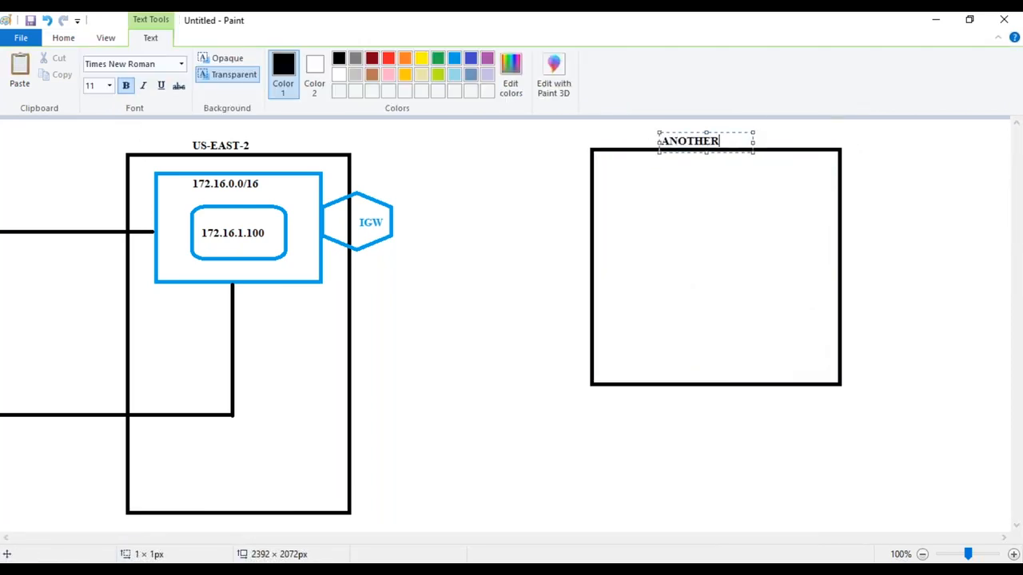
pyautogui.write('_AWS')
pyautogui.press('Return')
pyautogui.write('_ACCOUNT')
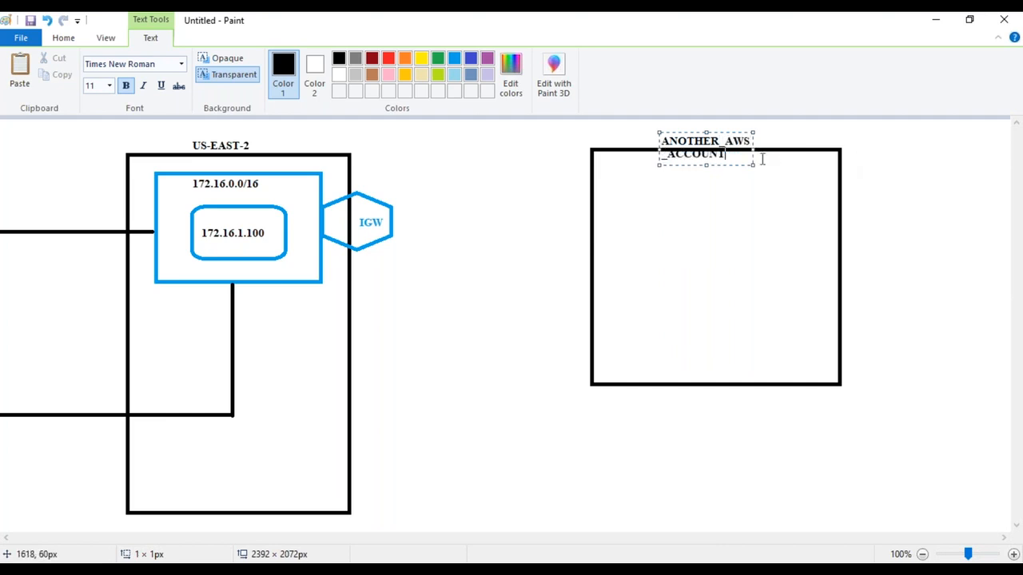
pyautogui.moveTo(753, 148); pyautogui.dragTo(770, 134)
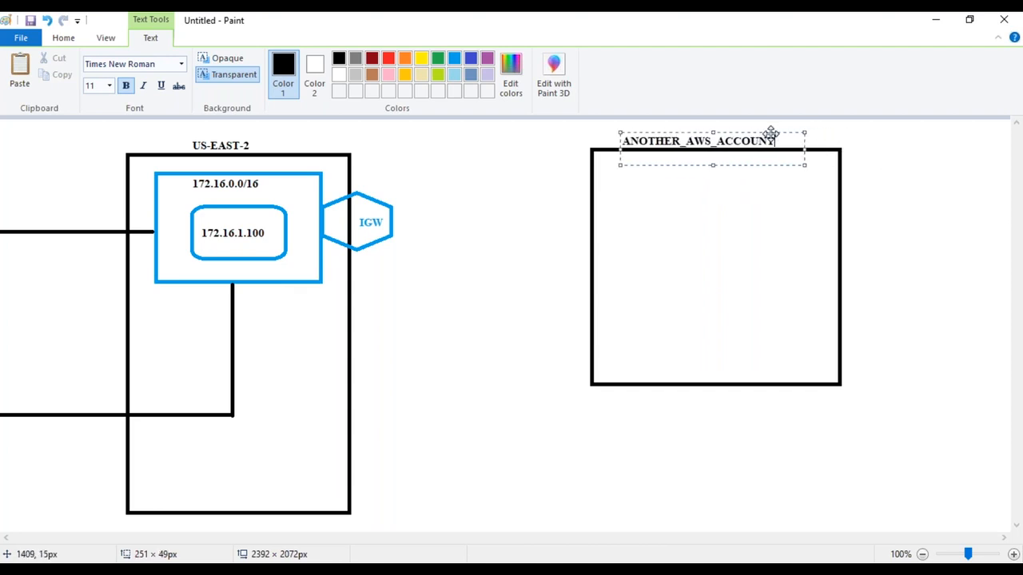
pyautogui.click(876, 141)
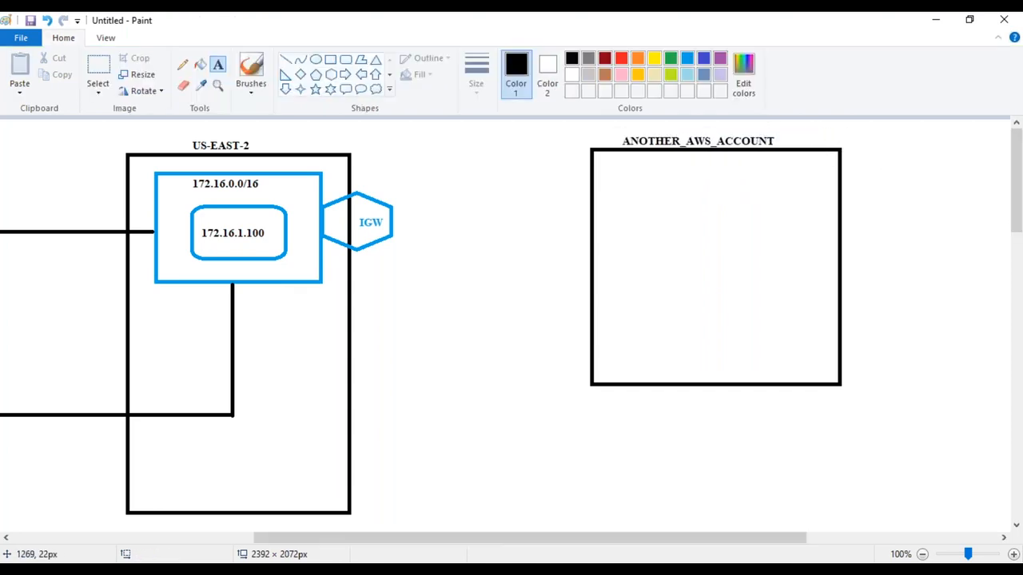
# Draw an orange rectangle about 265 × 170 px inside the upper part of the ANOTHER_AWS_ACCOUNT box.
pyautogui.click(329, 59)
pyautogui.moveTo(625, 174)
pyautogui.mouseDown()
pyautogui.moveTo(676, 256)
pyautogui.moveTo(820, 302)
pyautogui.mouseUp()
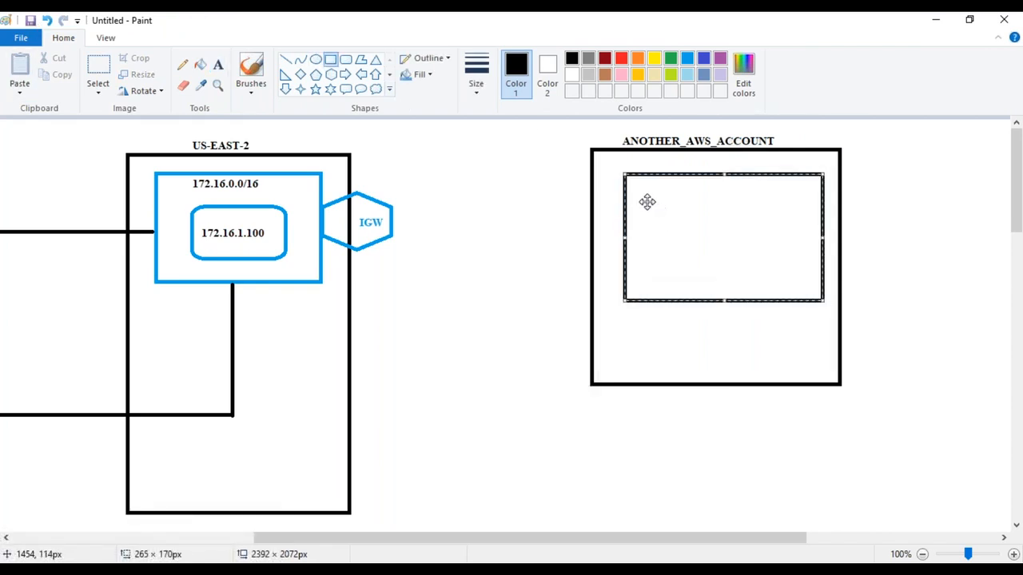
pyautogui.moveTo(680, 239); pyautogui.dragTo(676, 237)
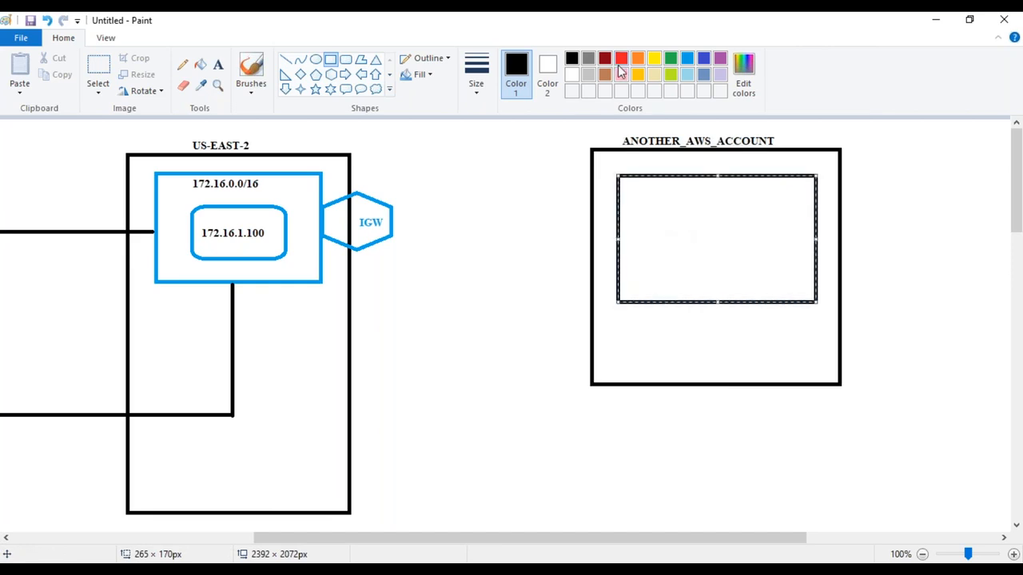
pyautogui.click(638, 60)
pyautogui.click(533, 227)
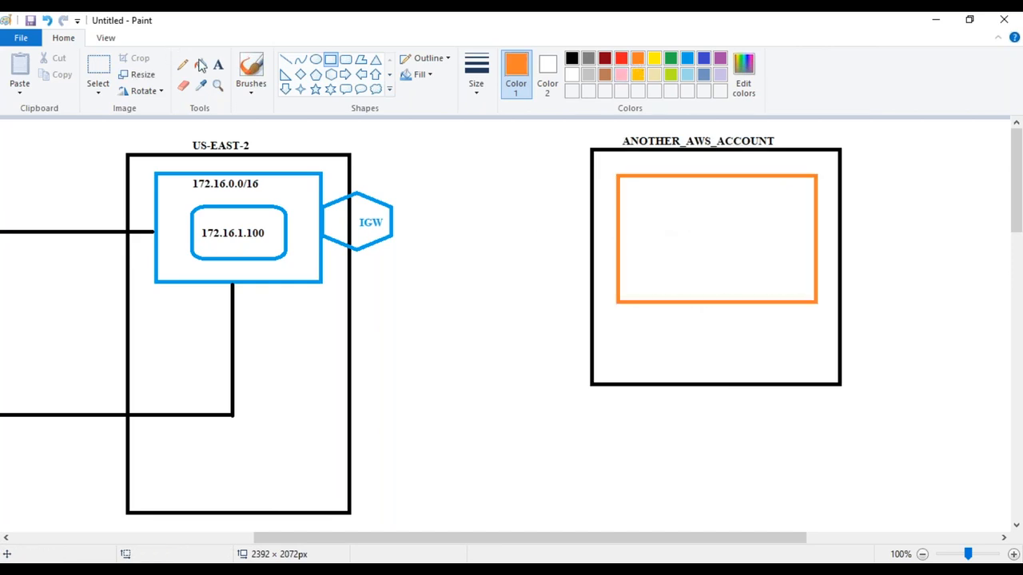
# Add the black text 172.31.0.0/16 inside the upper edge of the orange rectangle, roughly centred.
pyautogui.click(572, 58)
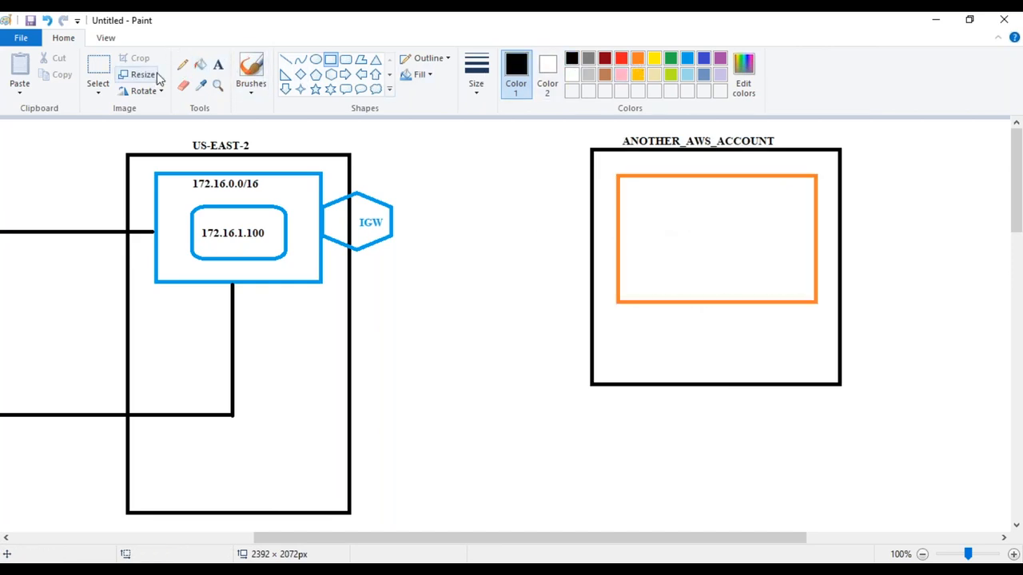
pyautogui.click(218, 64)
pyautogui.click(652, 184)
pyautogui.write('172.31.0')
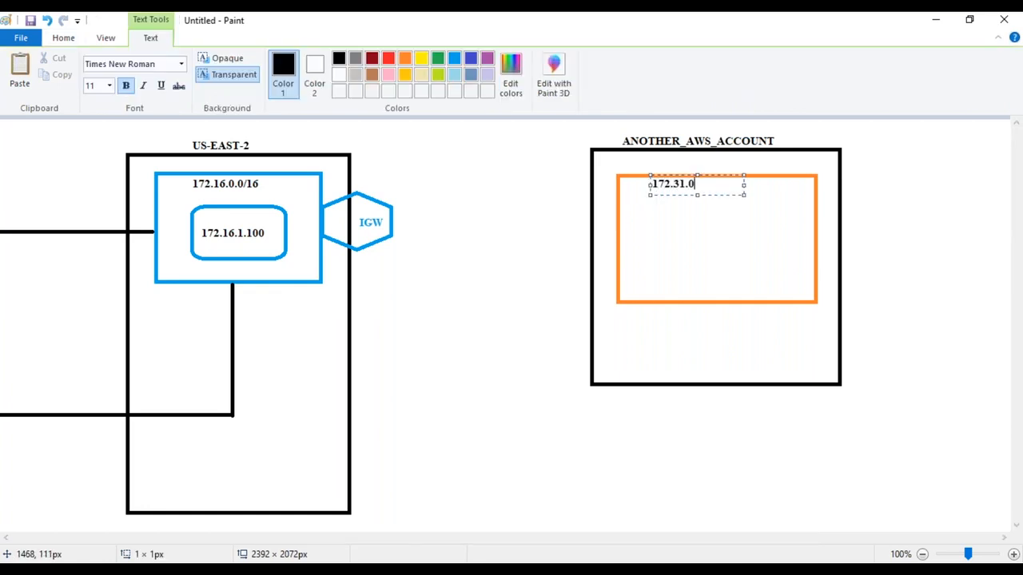
pyautogui.write('.0/16')
pyautogui.moveTo(652, 185); pyautogui.dragTo(664, 185)
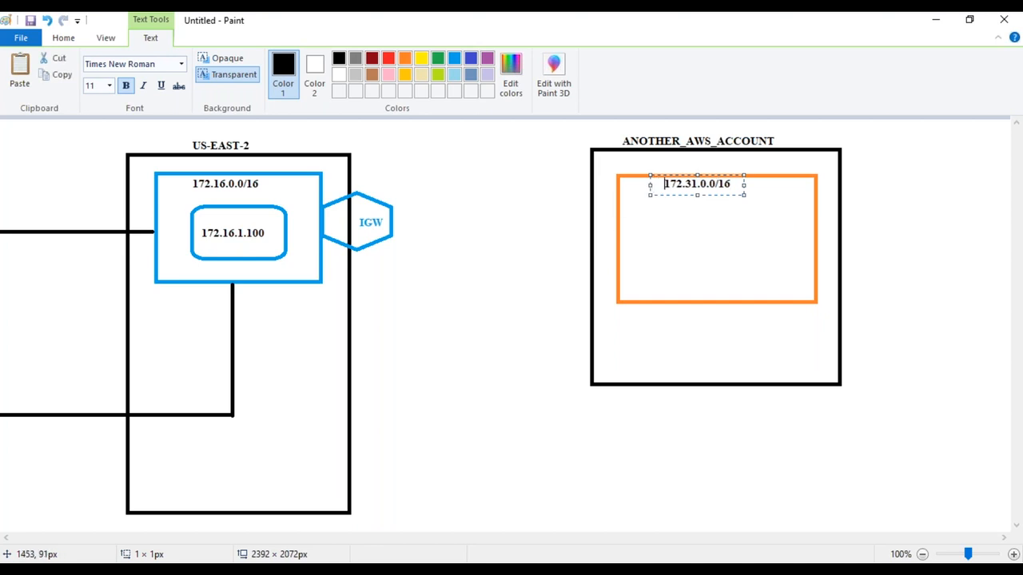
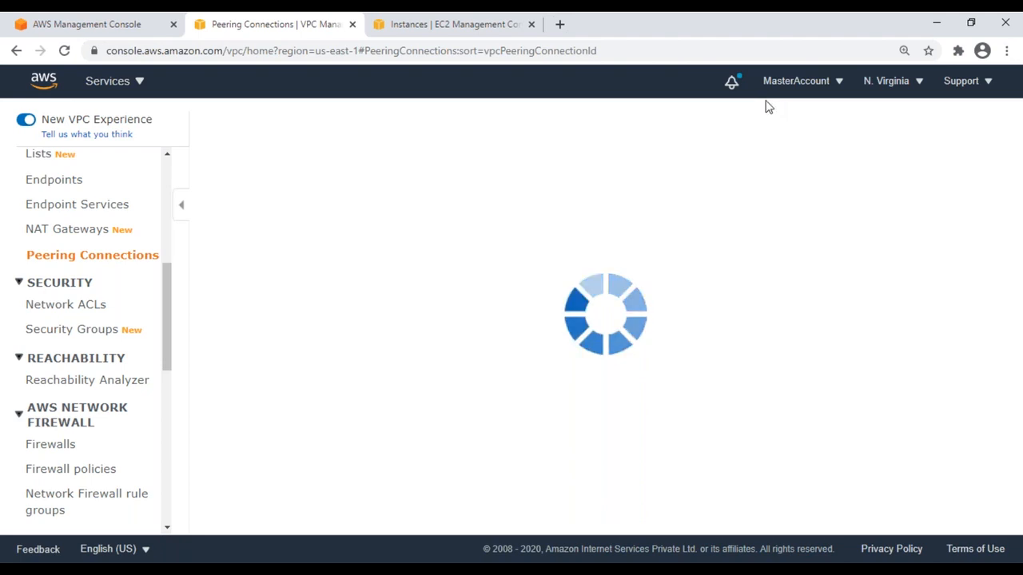
# Start a new peering connection in the MasterAccount console and give it the name tag MASTERACCOUNT-to-BLUE.
pyautogui.click(302, 138)
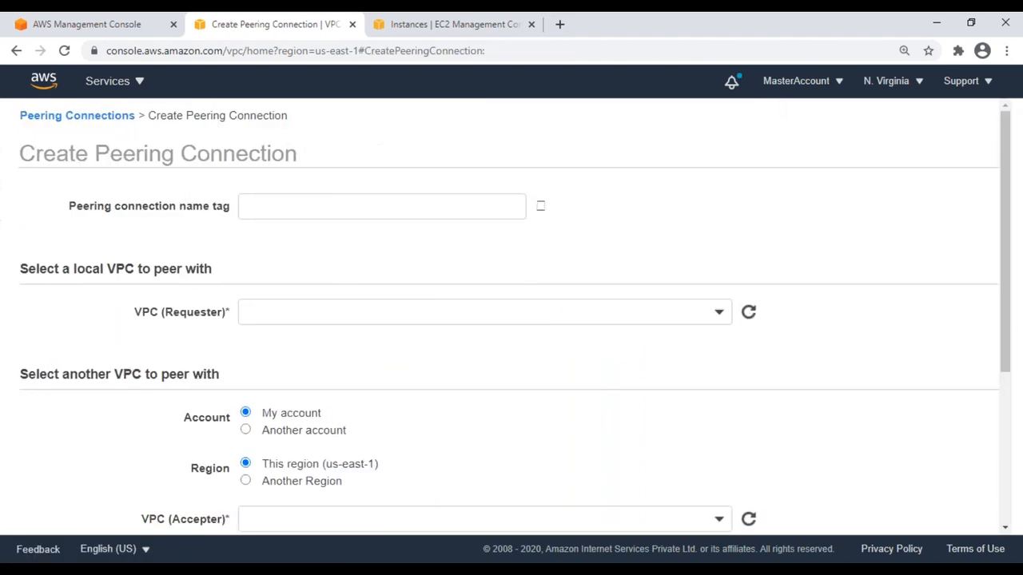
pyautogui.click(325, 206)
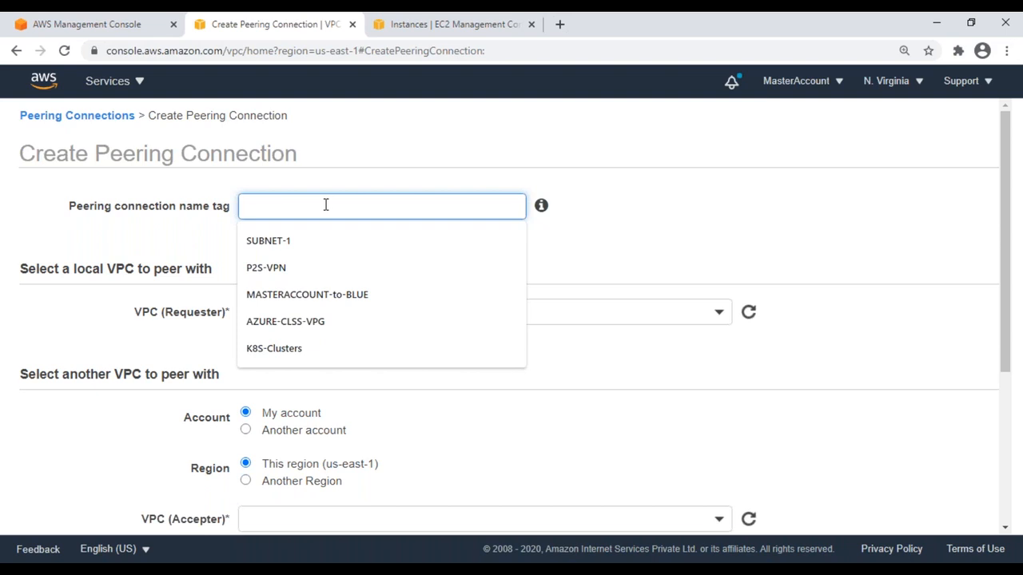
pyautogui.write('MASTERACCOUNT-to-BLUE')
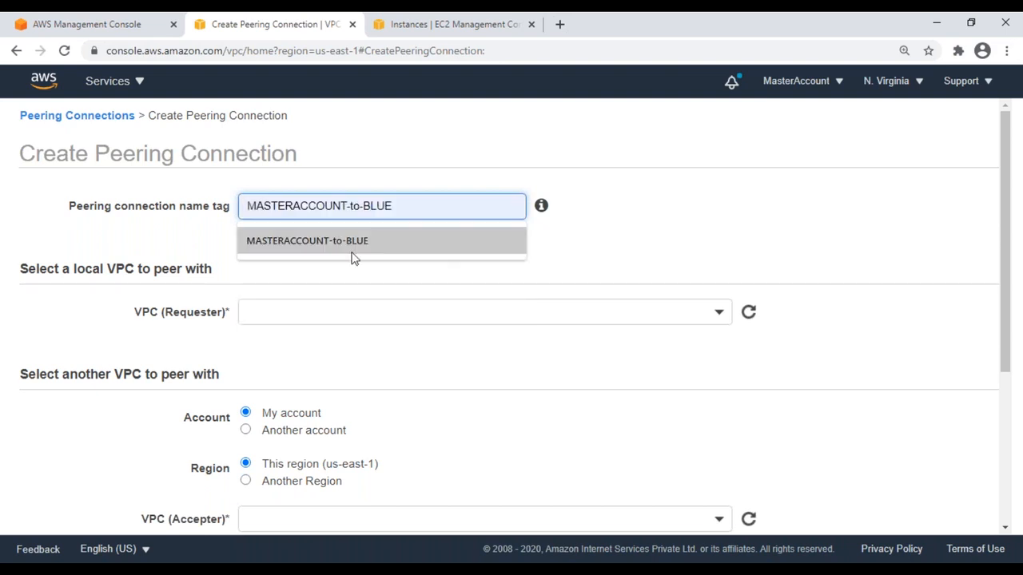
pyautogui.click(352, 248)
pyautogui.click(390, 312)
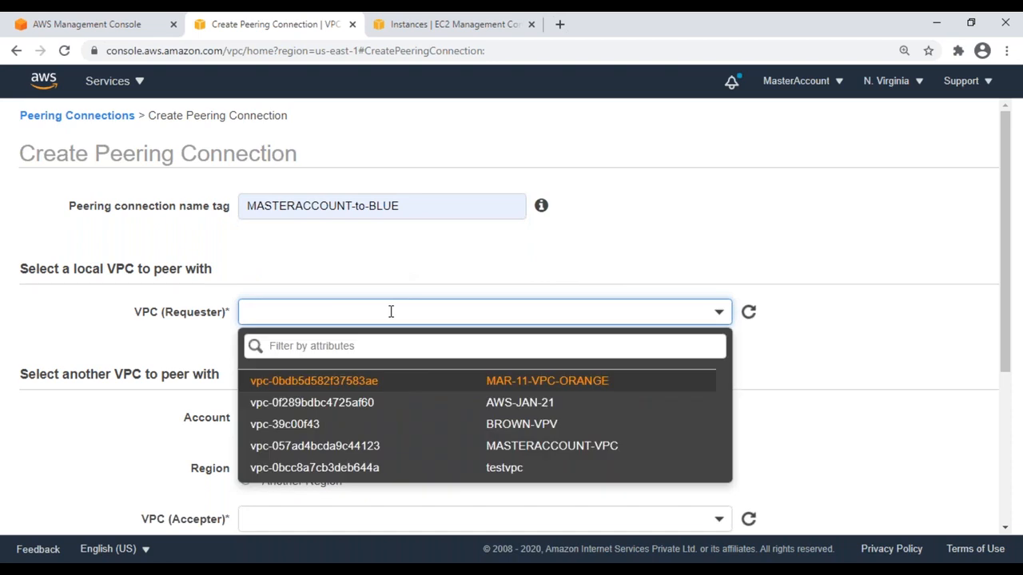
pyautogui.click(599, 267)
# Set the VPC to peer with as belonging to another account in another region, US East (Ohio) (us-east-2).
pyautogui.click(246, 431)
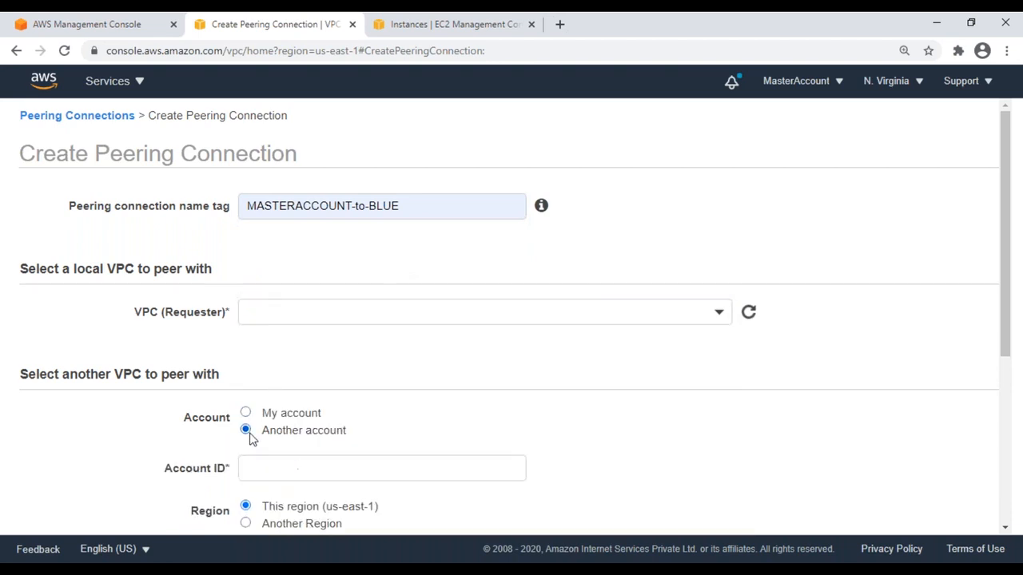
pyautogui.scroll(-3, 359, 405)
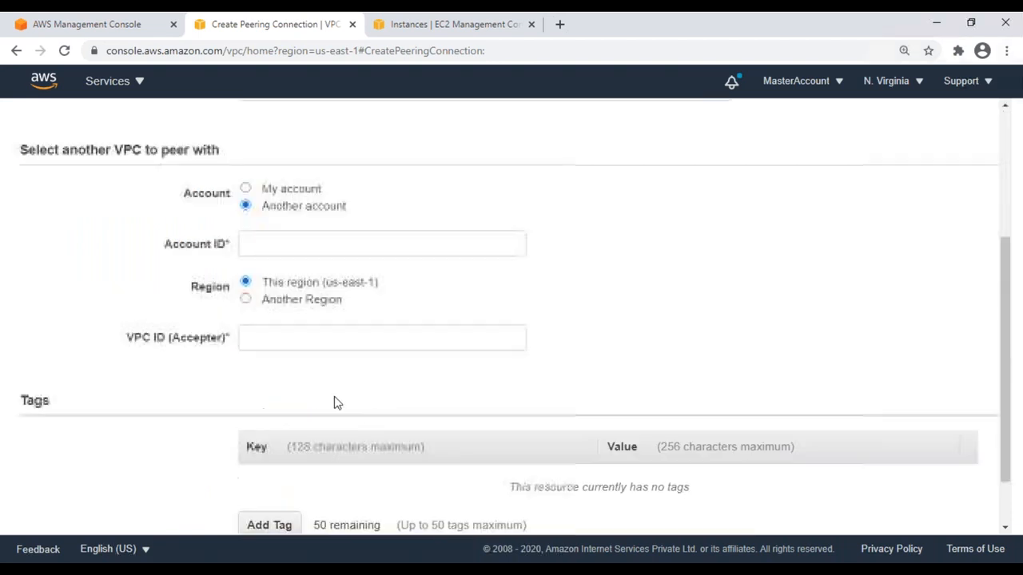
pyautogui.click(245, 301)
pyautogui.click(285, 261)
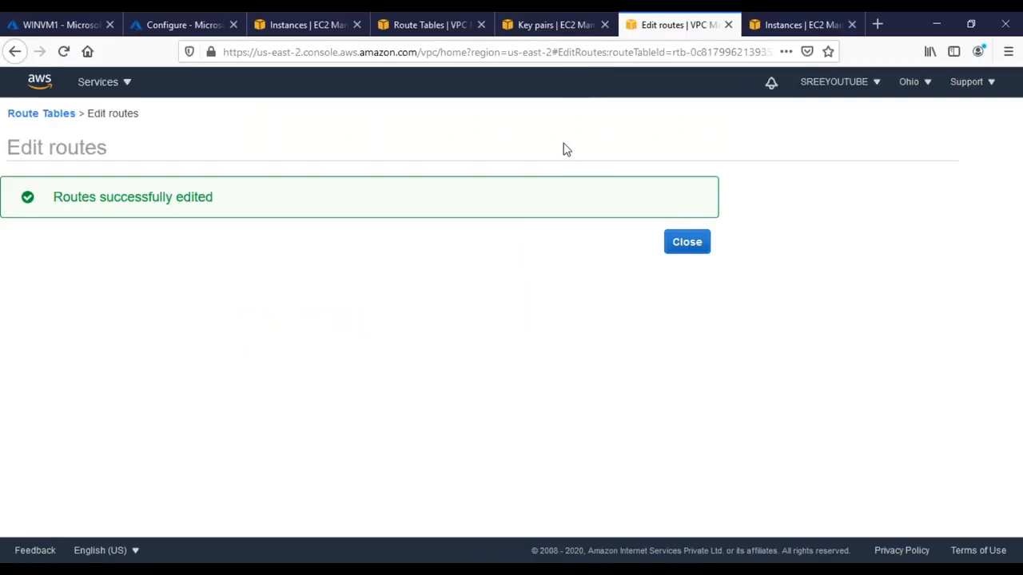
# Copy the owner account ID from BLUE-SERVER-1's details in the Ohio console and paste it as the peering request's account ID.
pyautogui.click(692, 249)
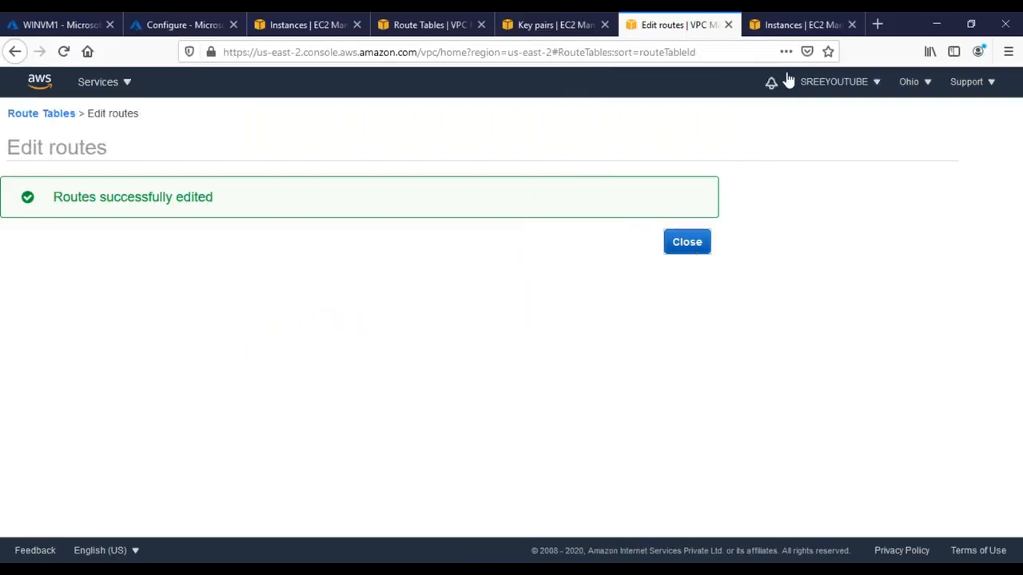
pyautogui.click(799, 25)
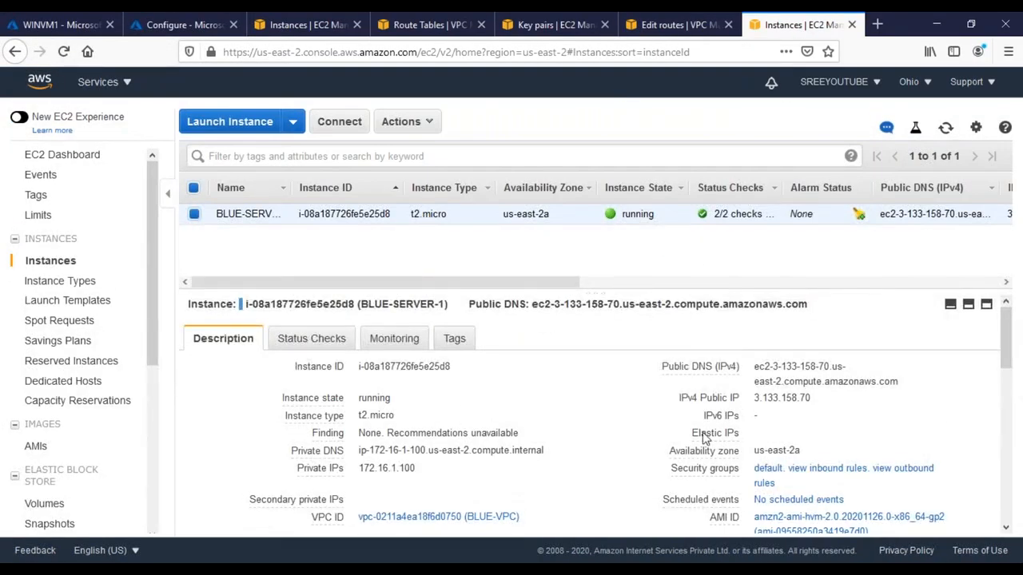
pyautogui.scroll(-3, 719, 431)
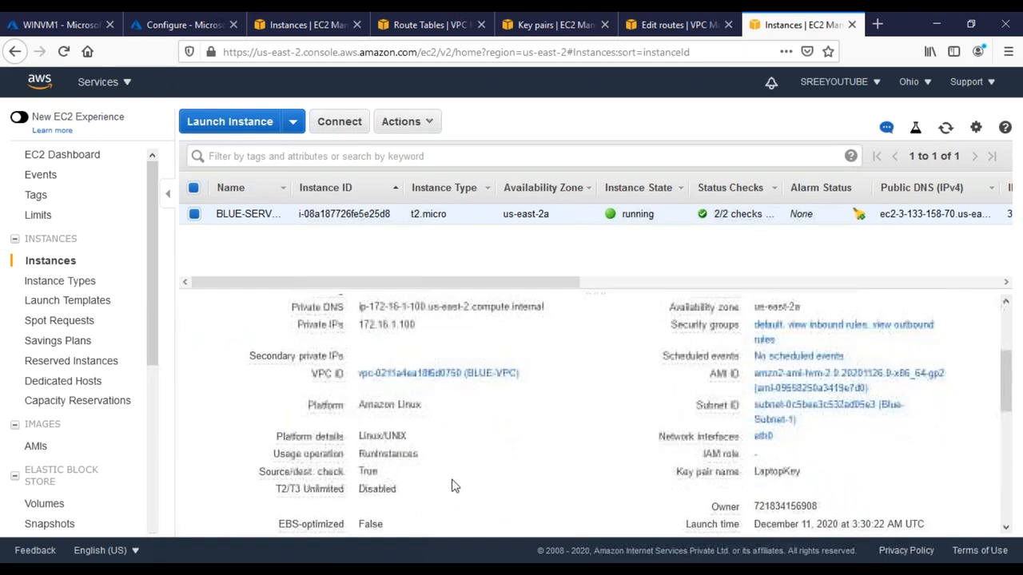
pyautogui.scroll(-2, 811, 486)
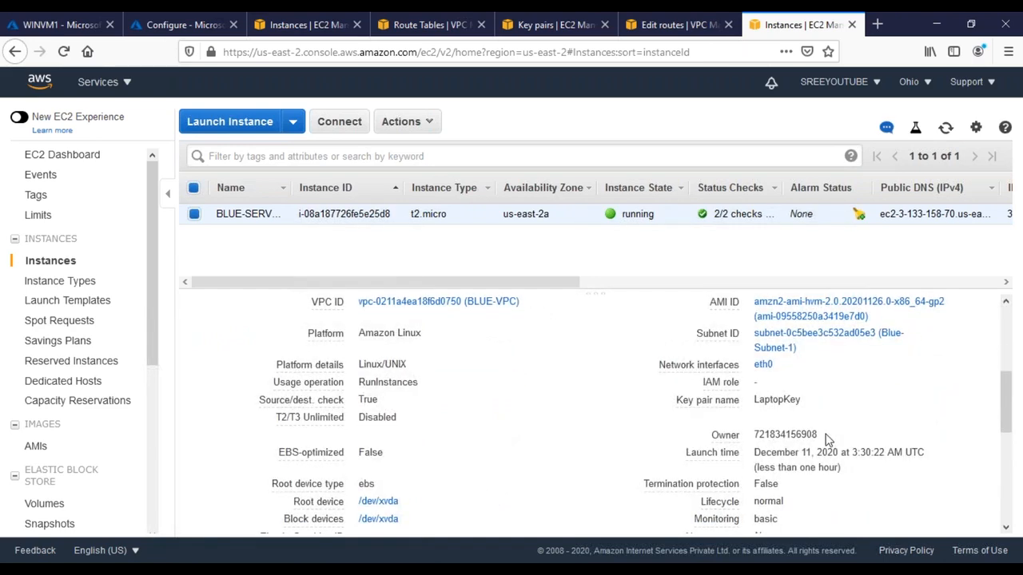
pyautogui.click(829, 435)
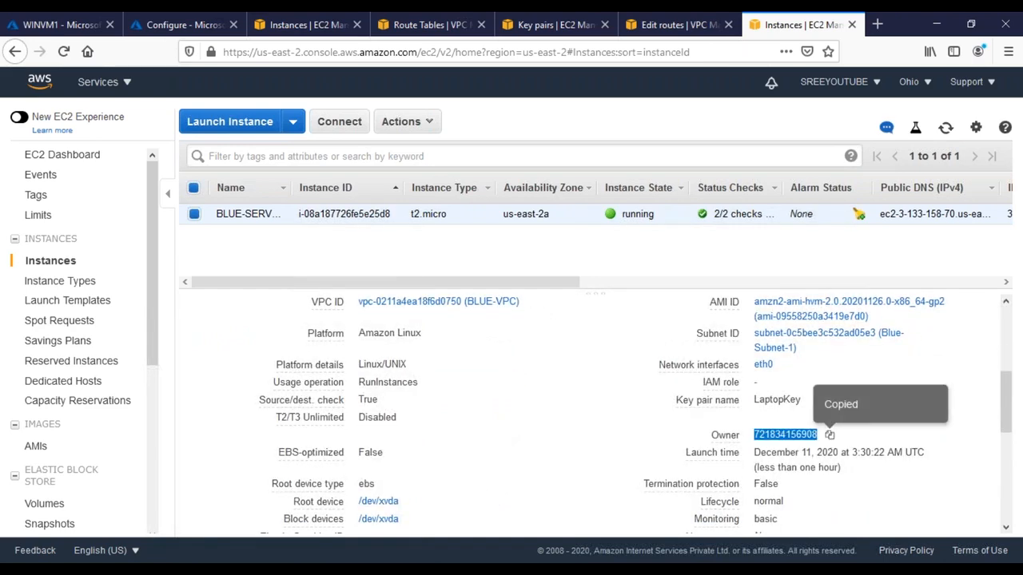
pyautogui.hotkey('alt', 'Tab')
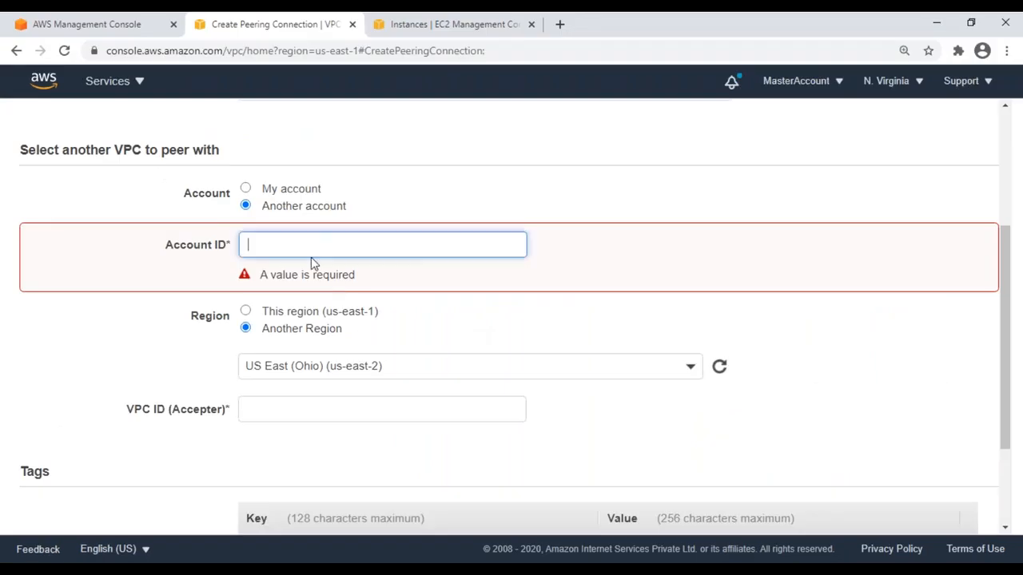
pyautogui.hotkey('ctrl', 'v')
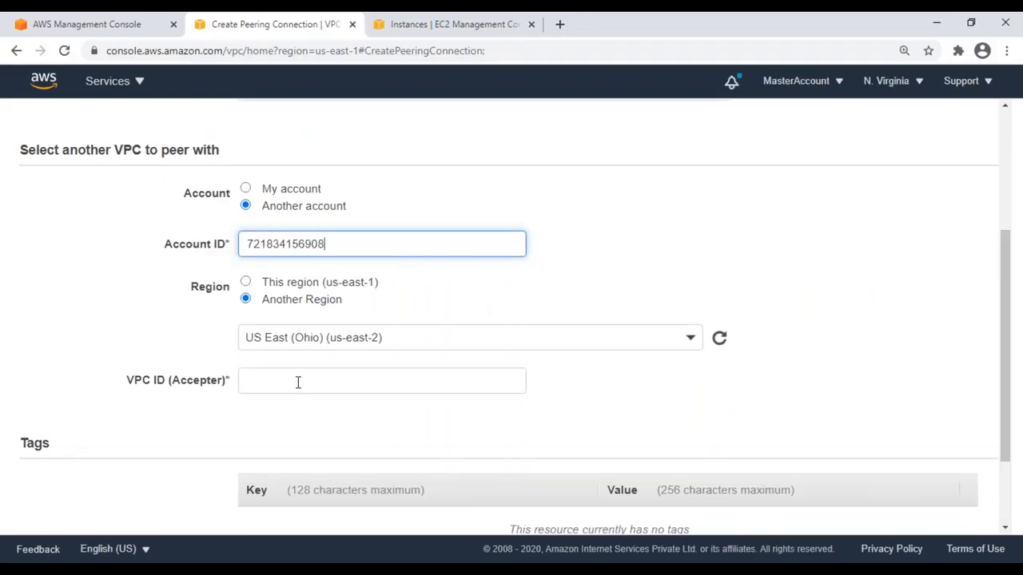
# Copy the BLUE-VPC ID from BLUE-SERVER-1's details and paste it as the accepter VPC ID of the peering request.
pyautogui.scroll(-3, 297, 382)
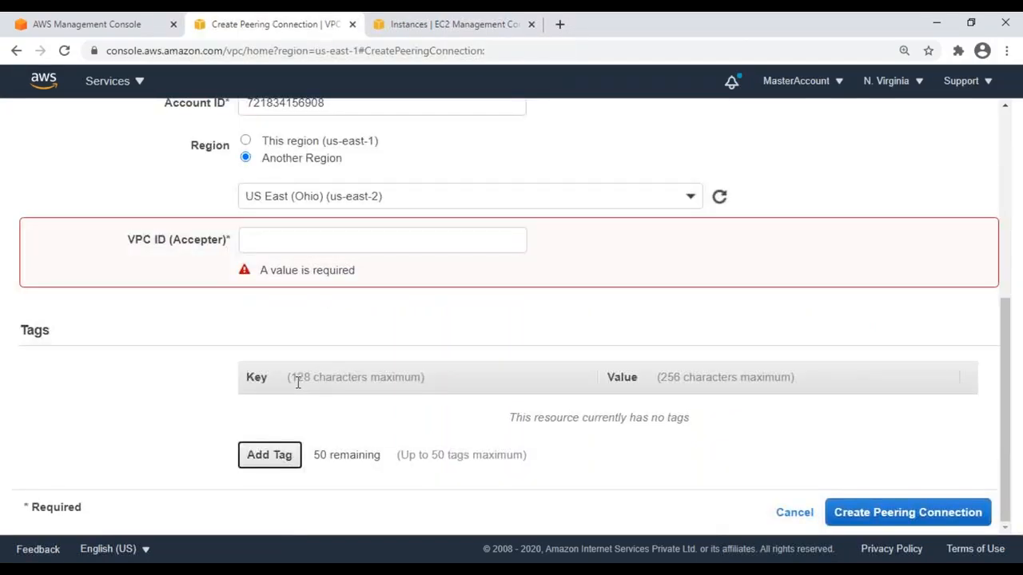
pyautogui.hotkey('alt', 'Tab')
pyautogui.scroll(2, 859, 399)
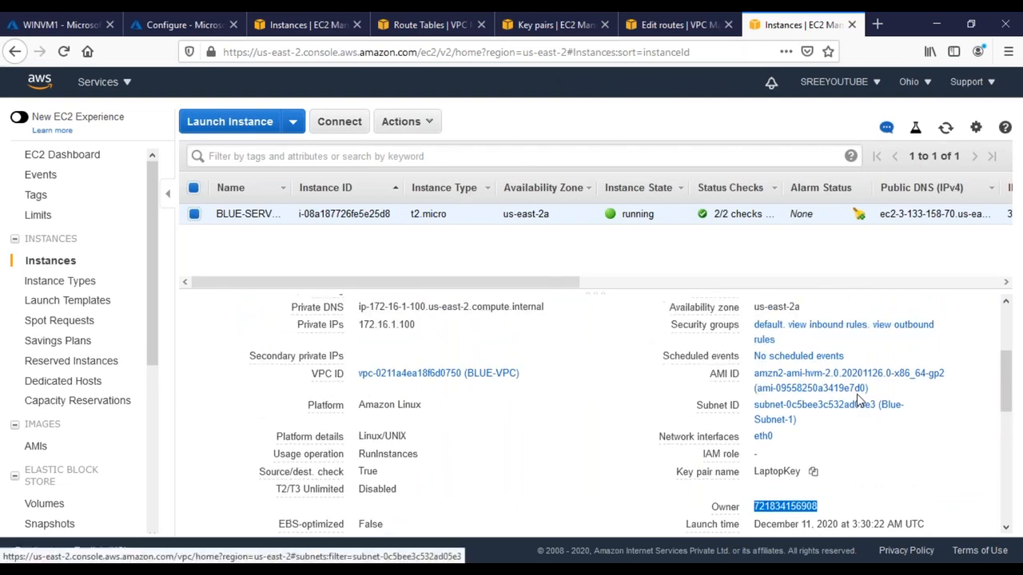
pyautogui.scroll(-5, 859, 400)
pyautogui.scroll(3, 859, 399)
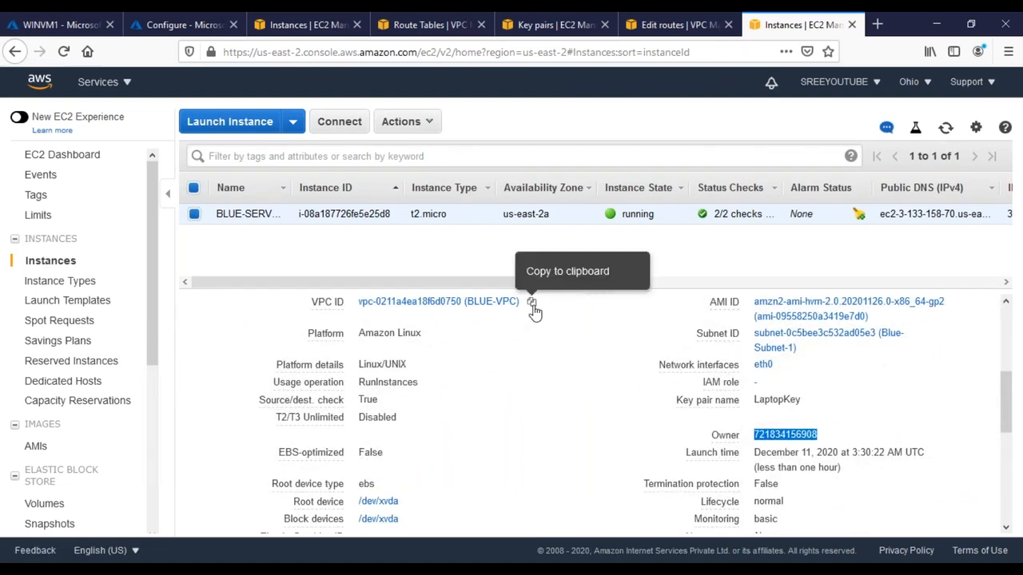
pyautogui.click(531, 305)
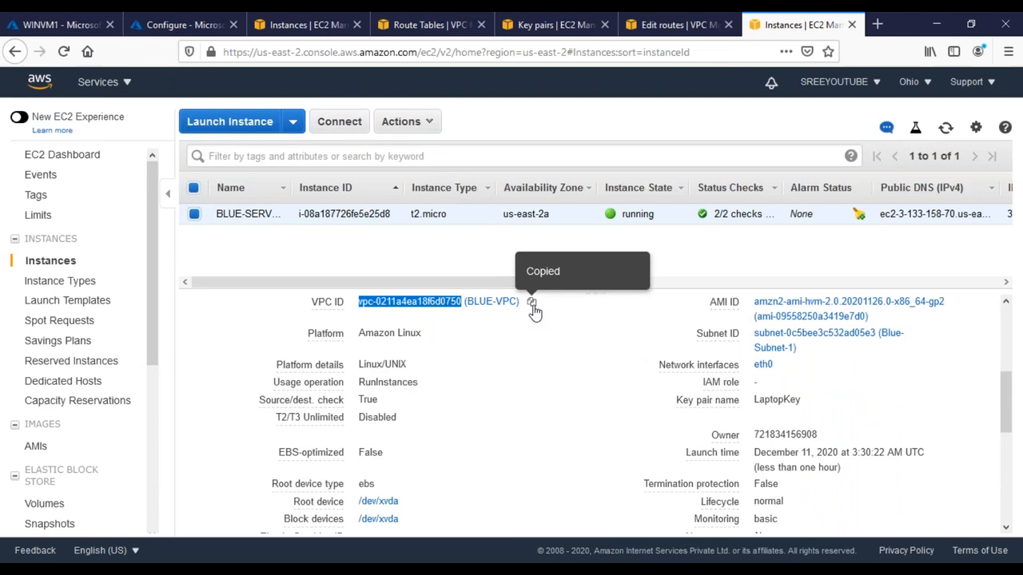
pyautogui.hotkey('alt', 'Tab')
pyautogui.click(318, 246)
pyautogui.hotkey('ctrl', 'v')
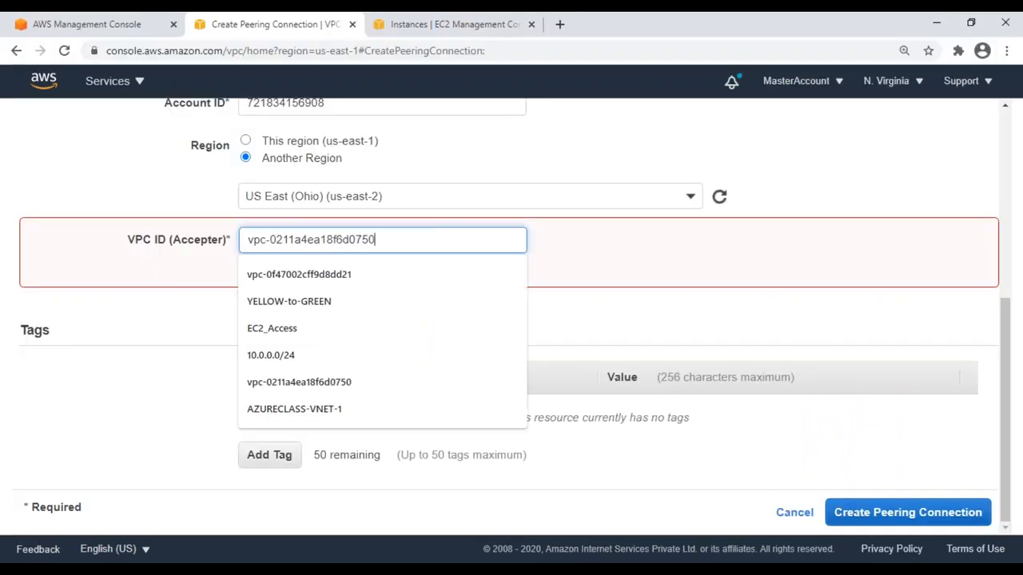
# Choose MASTERACCOUNT-VPC as the requester VPC and submit the peering connection request.
pyautogui.click(912, 519)
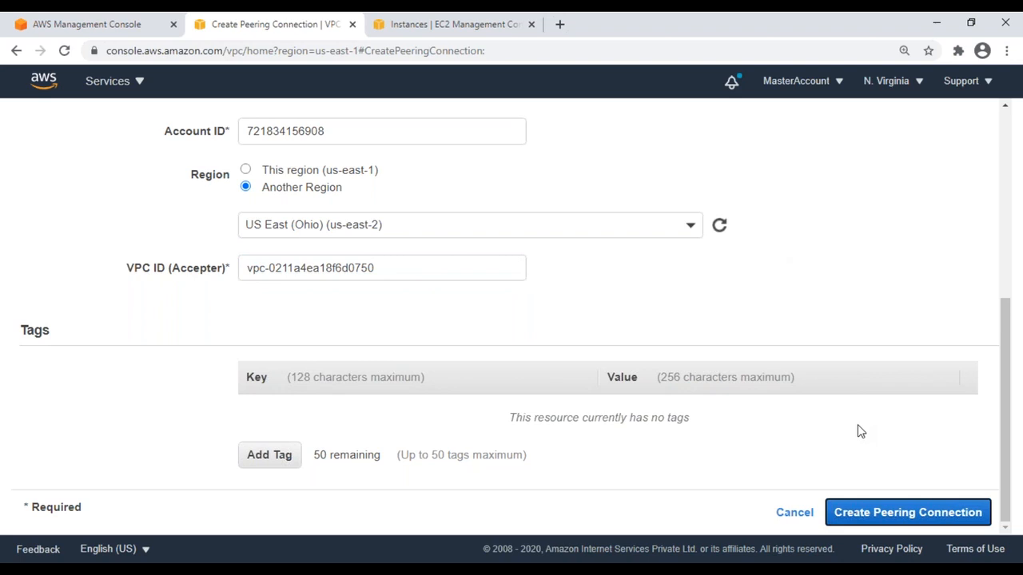
pyautogui.click(311, 311)
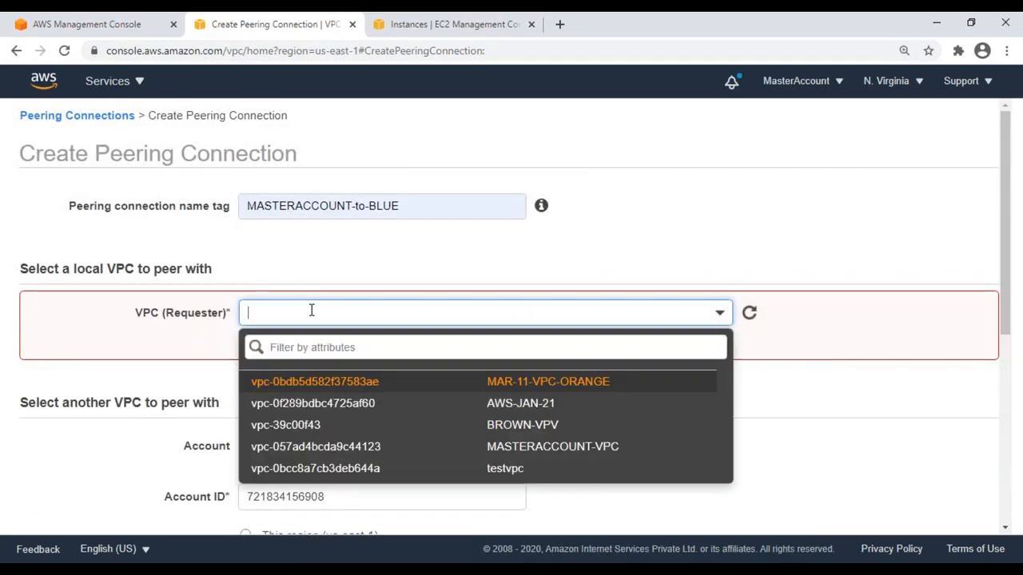
pyautogui.click(338, 448)
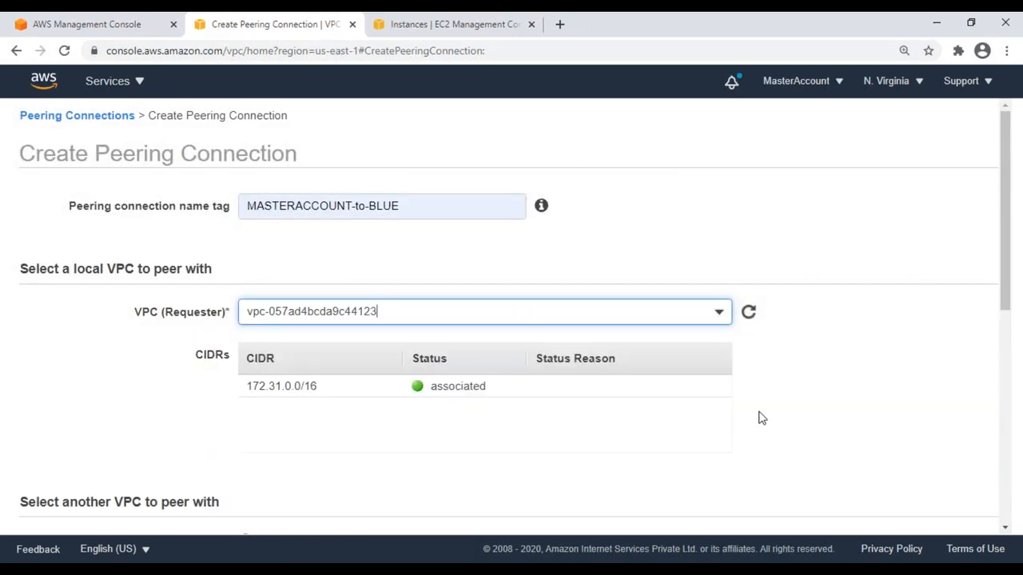
pyautogui.scroll(-5, 761, 418)
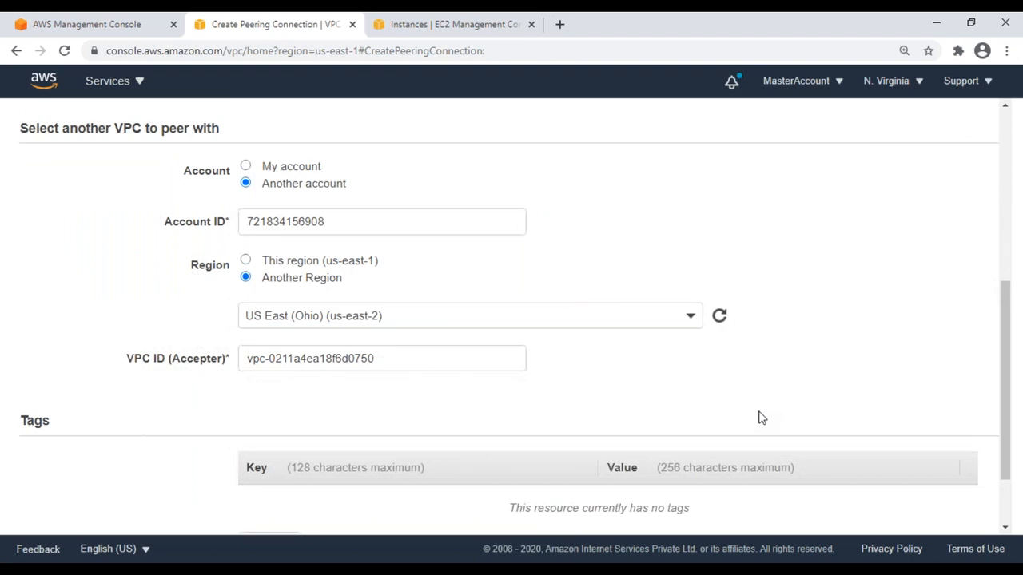
pyautogui.scroll(-2, 759, 416)
pyautogui.click(874, 520)
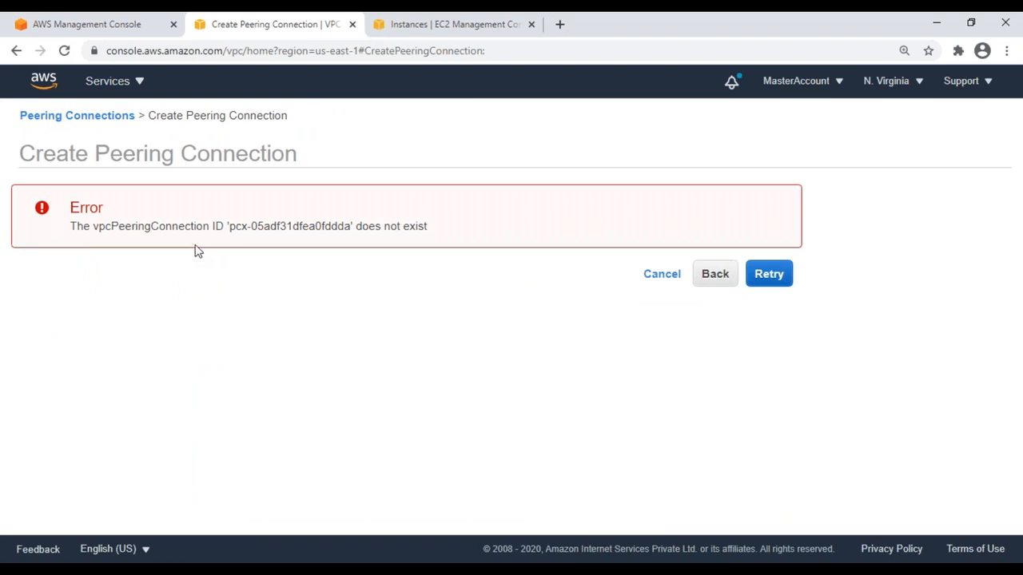
# Retry the peering connection request, then return to the refreshed list of peering connections.
pyautogui.click(765, 280)
pyautogui.click(774, 404)
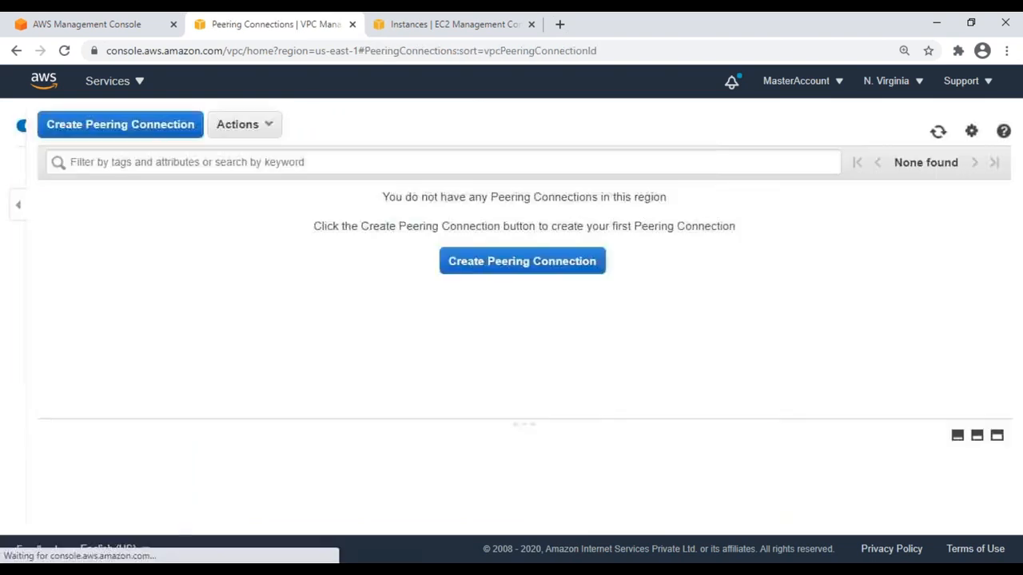
pyautogui.click(938, 133)
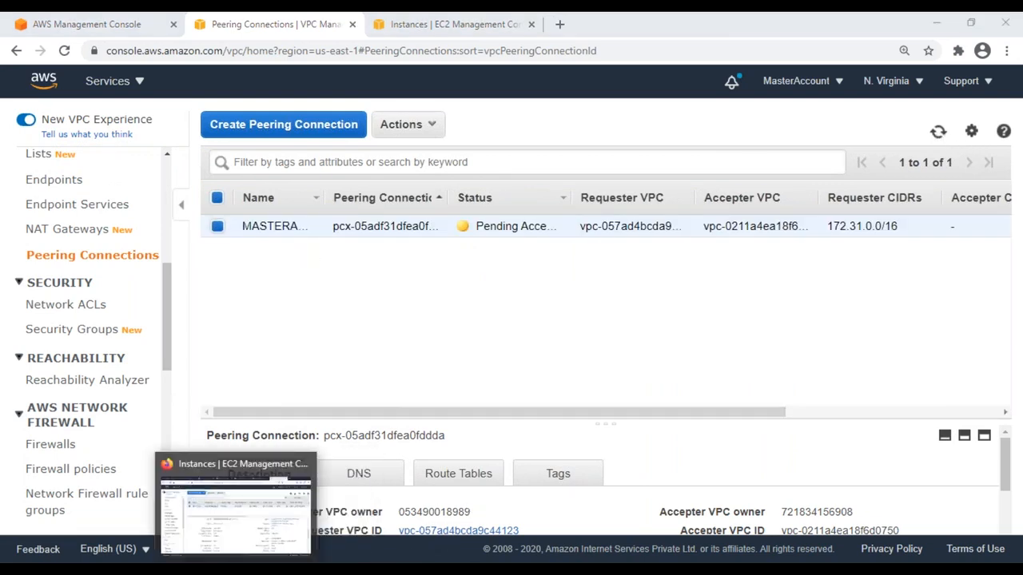
# Switch to the Firefox window with the accepter account and open its peering connections in the Ohio region.
pyautogui.click(242, 569)
pyautogui.hotkey('ctrl', 'pageup')
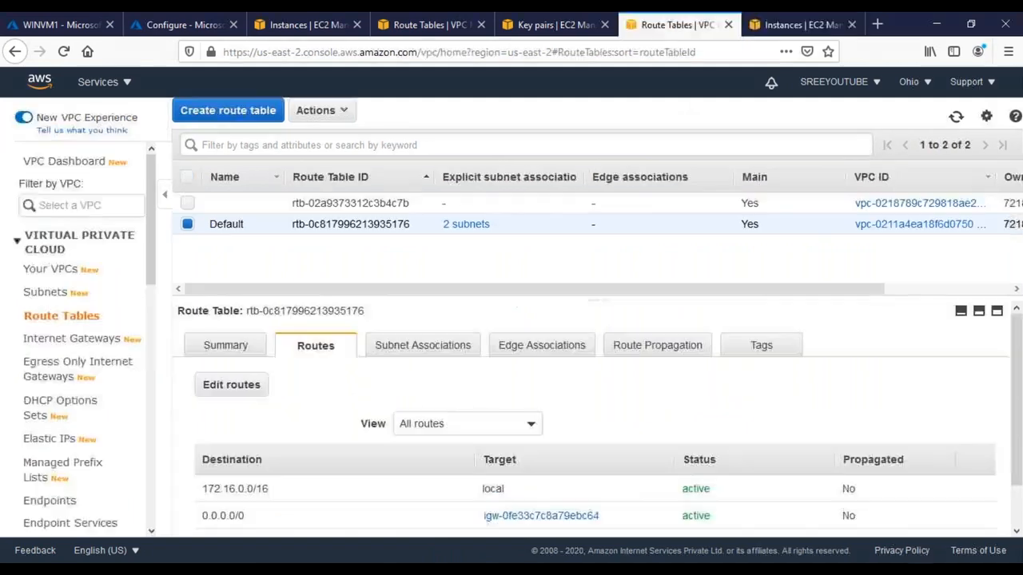
pyautogui.scroll(-5, 89, 424)
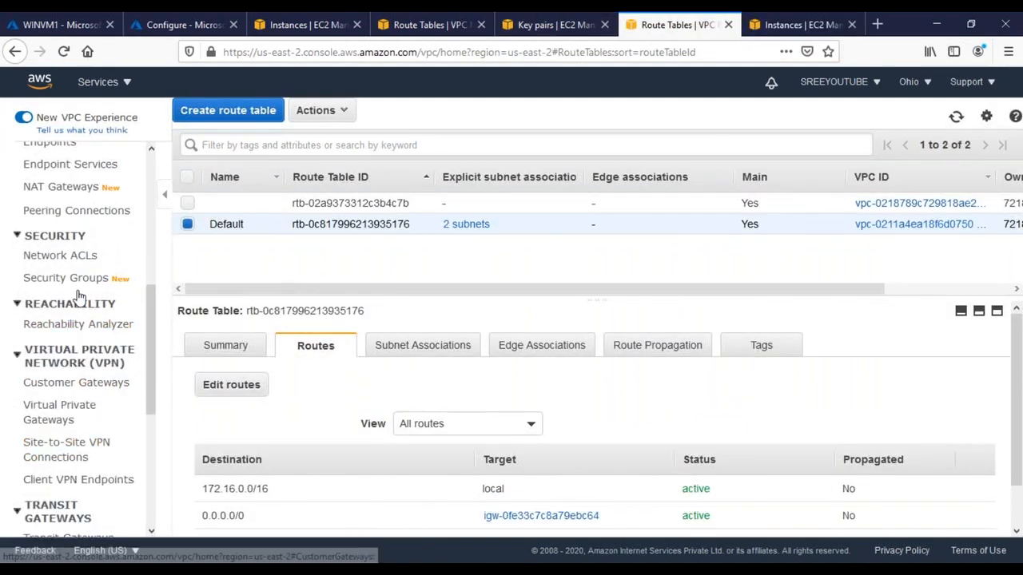
pyautogui.click(88, 213)
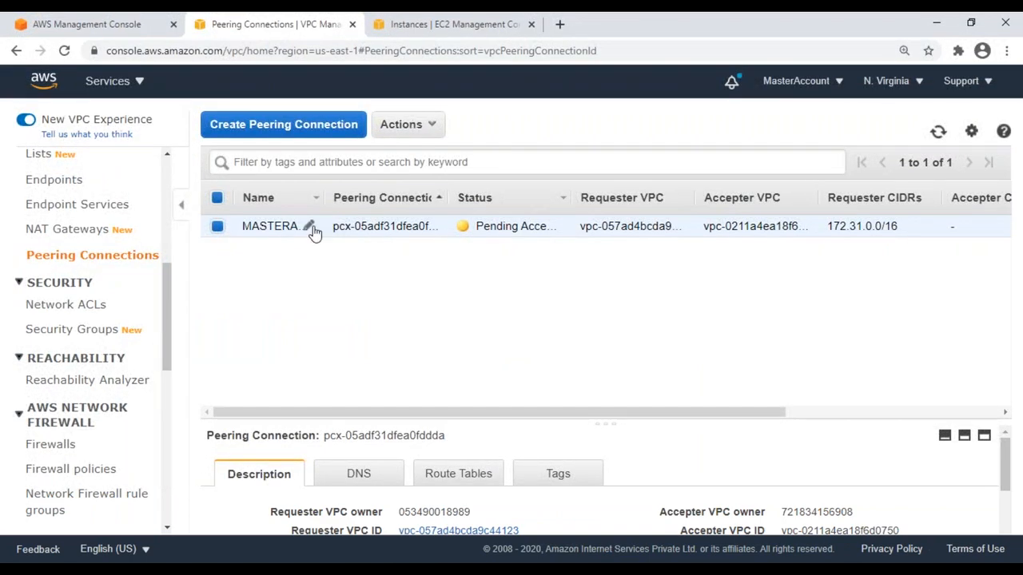
# Copy the requester-side peering name and name the unnamed pending connection in the Ohio console MASTERACCOUNT-to-BLUE.
pyautogui.click(313, 227)
pyautogui.hotkey('ctrl', 'c')
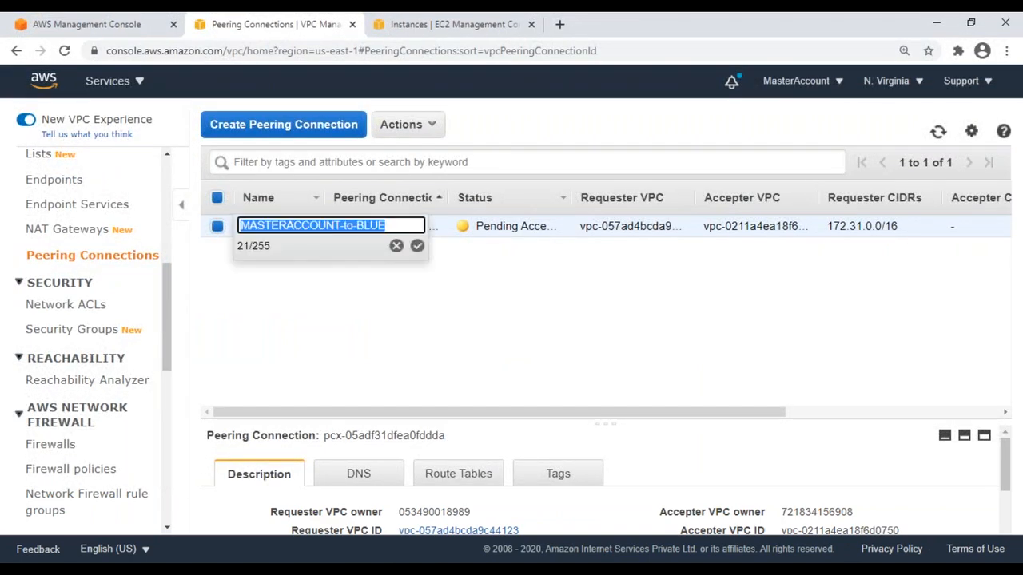
pyautogui.click(383, 352)
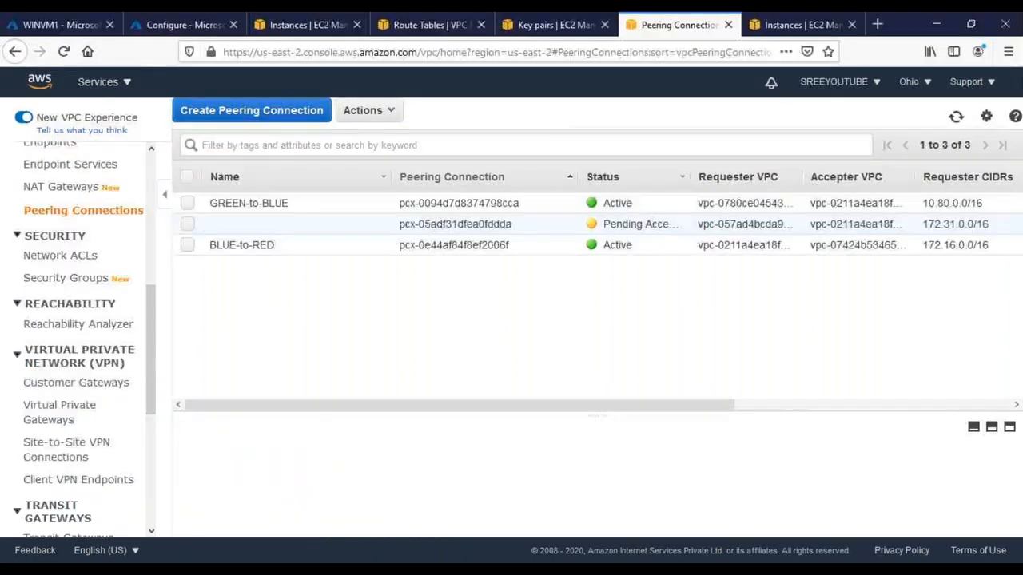
pyautogui.click(319, 24)
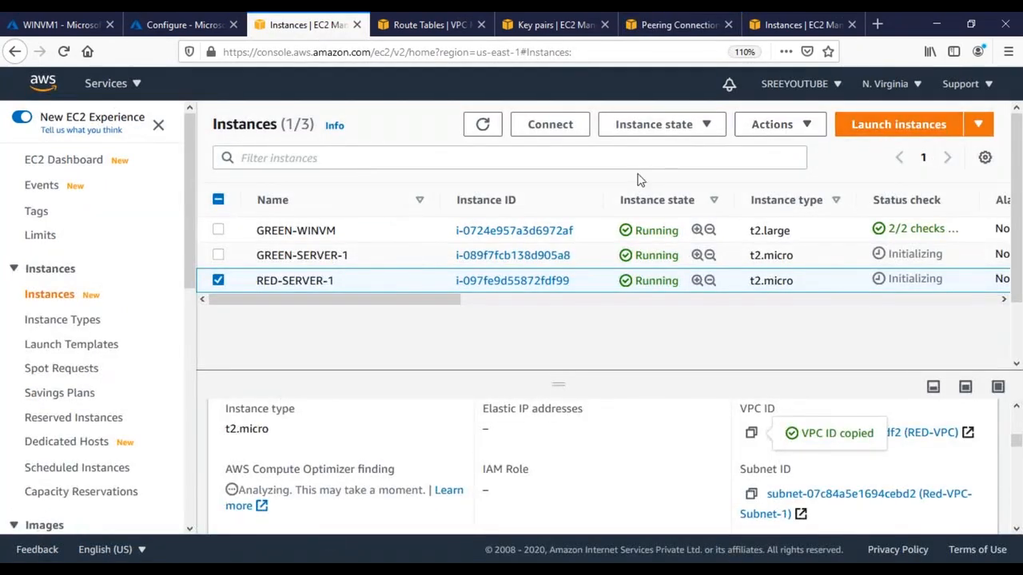
pyautogui.click(631, 27)
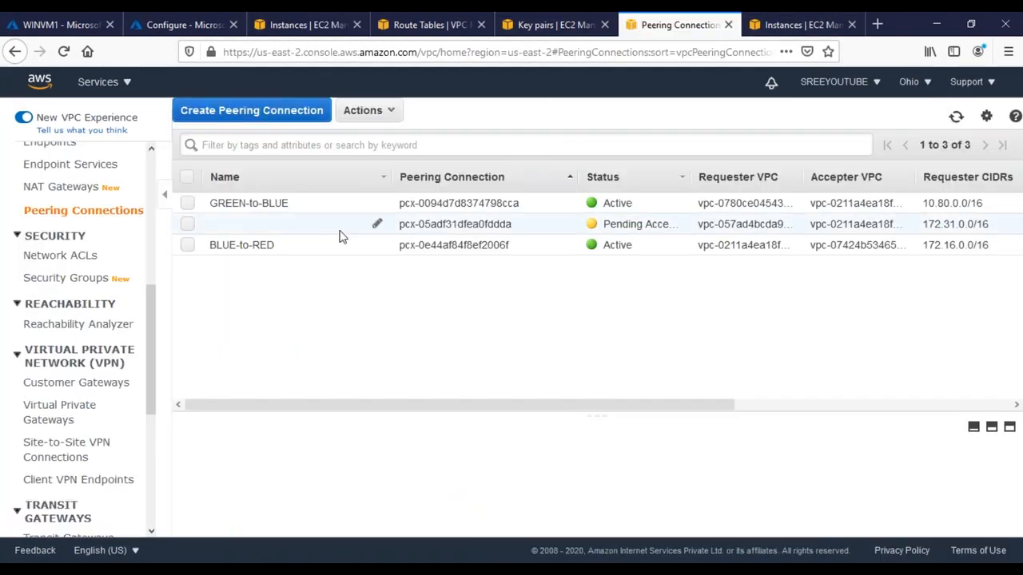
pyautogui.click(376, 226)
pyautogui.hotkey('ctrl', 'v')
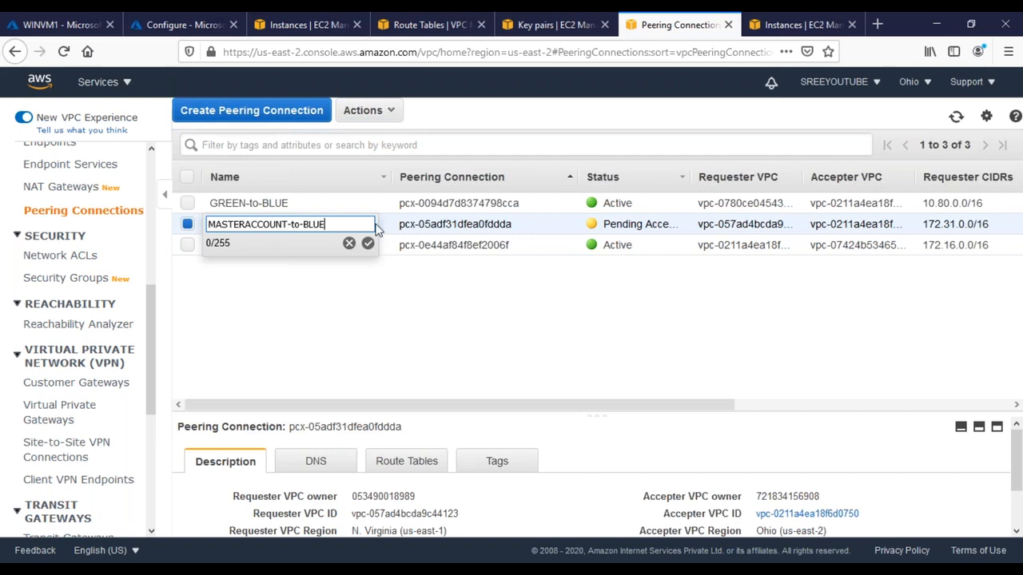
pyautogui.click(368, 243)
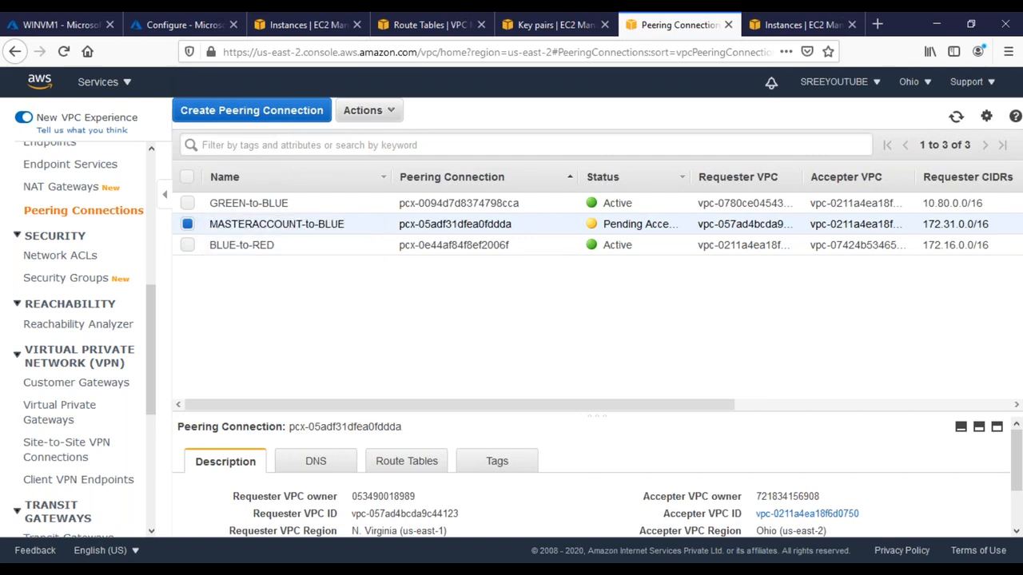
# Accept the pending MASTERACCOUNT-to-BLUE peering connection request and dismiss the confirmation.
pyautogui.click(363, 110)
pyautogui.click(403, 138)
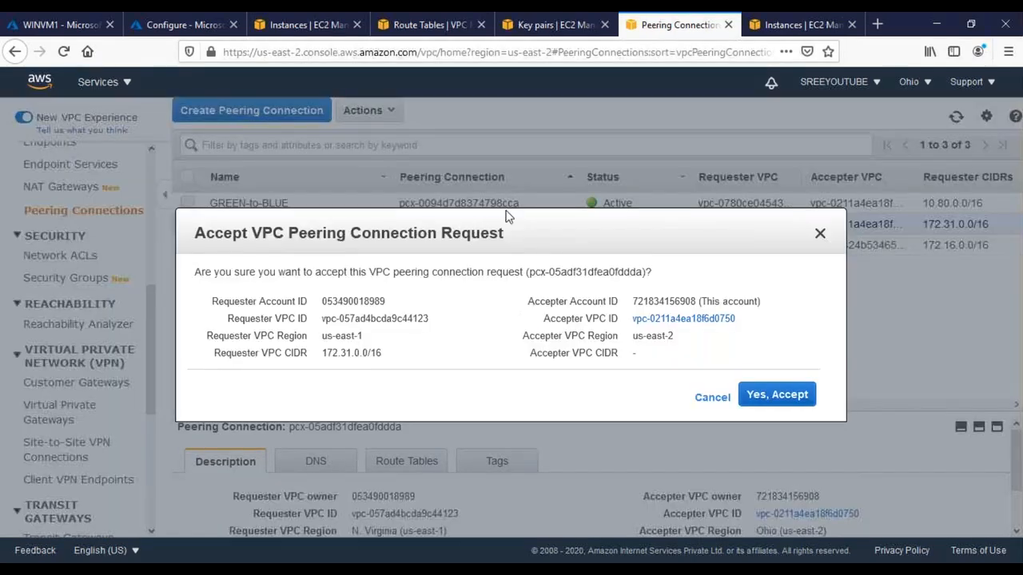
pyautogui.click(751, 395)
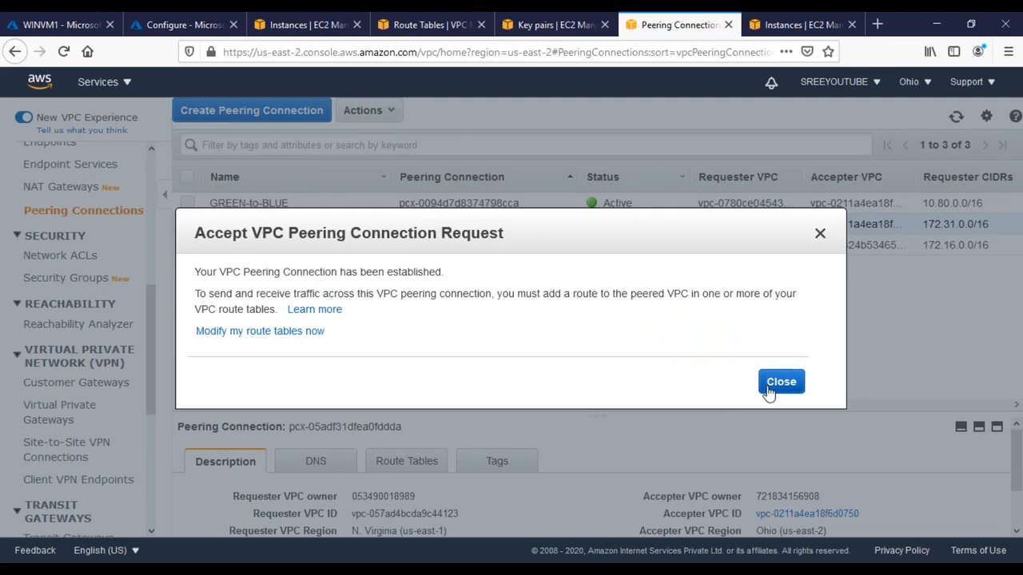
pyautogui.click(767, 387)
# Open the routes of BLUE-VPC's Default route table in the Ohio region for editing.
pyautogui.scroll(5, 94, 302)
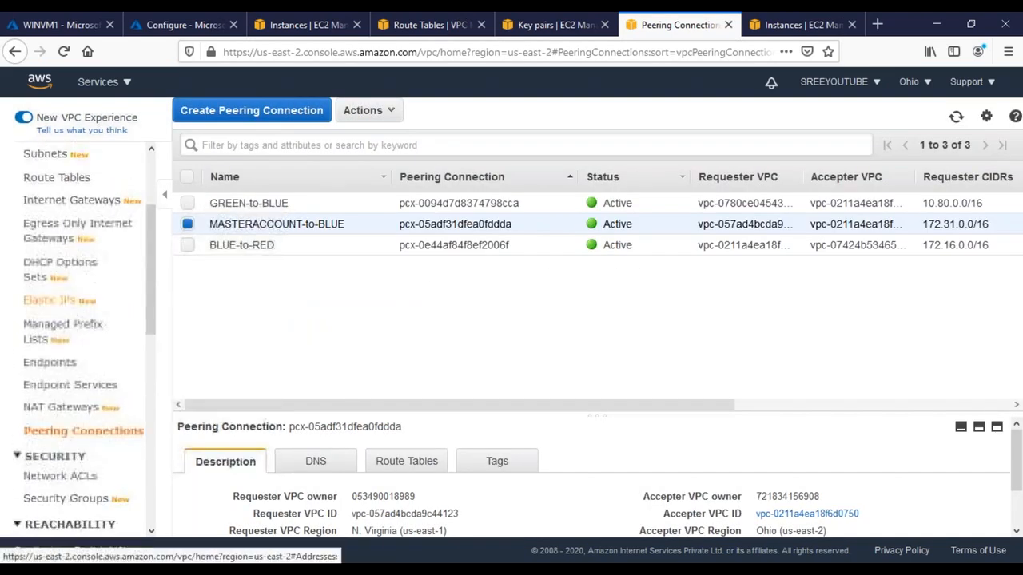
pyautogui.click(57, 316)
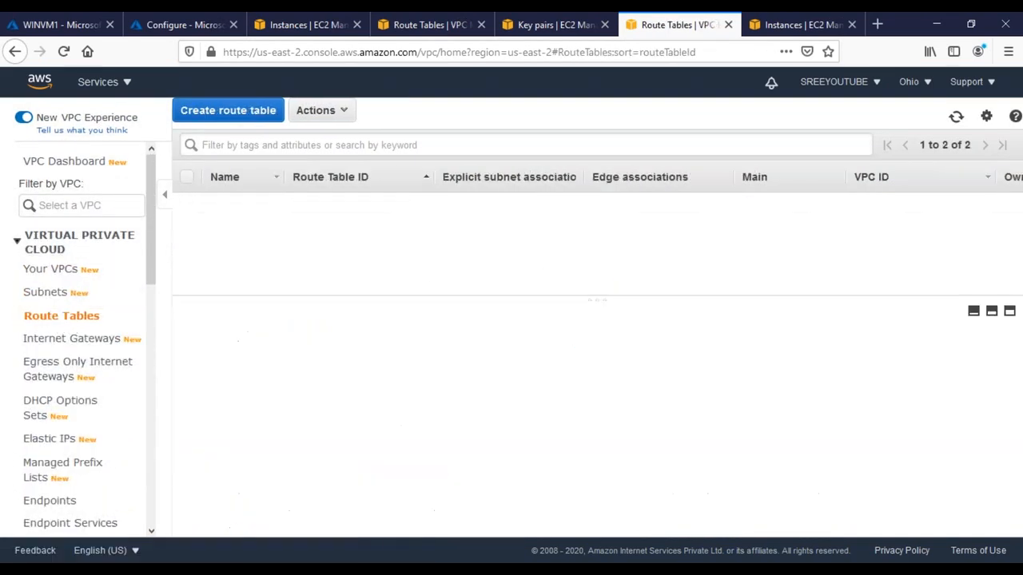
pyautogui.click(285, 227)
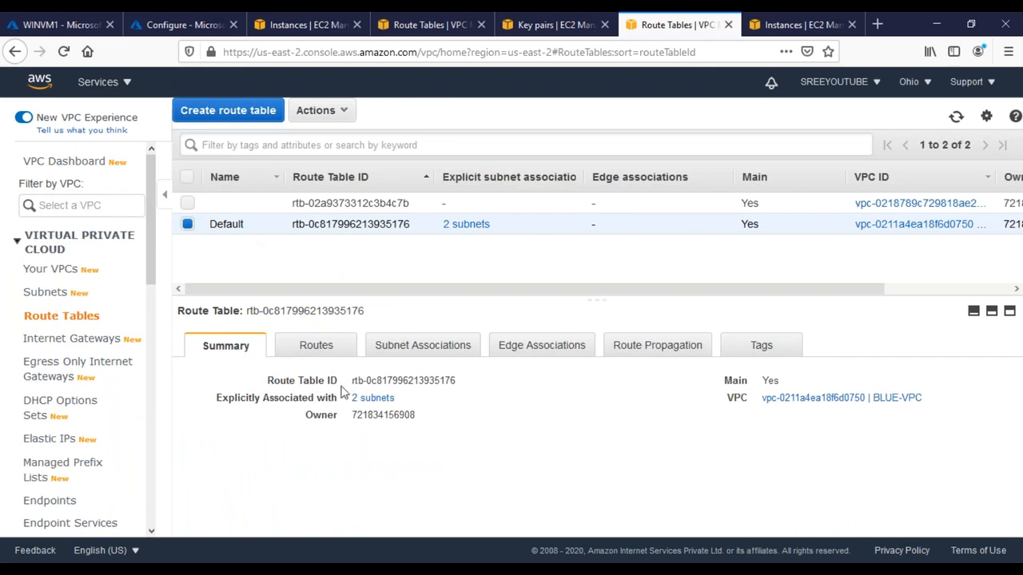
pyautogui.click(305, 346)
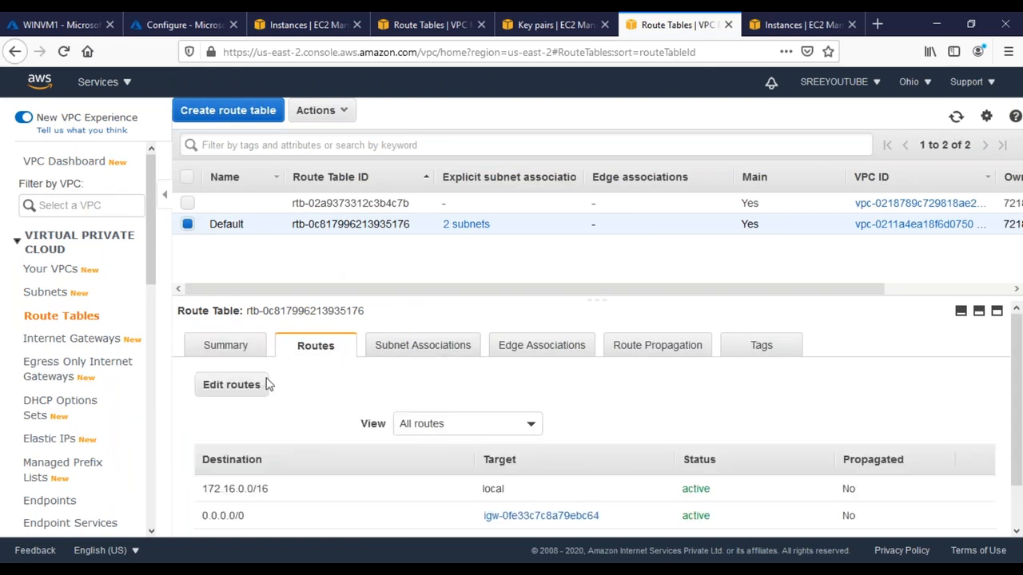
pyautogui.click(243, 386)
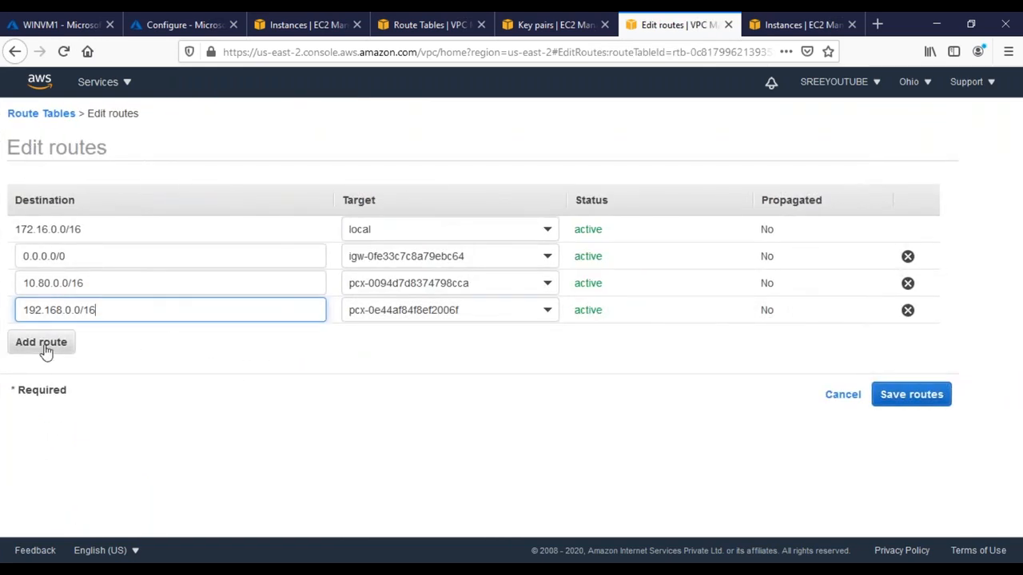
# Add a route to 172.31.0.0/16 targeting the MASTERACCOUNT-to-BLUE peering connection, and save the routes.
pyautogui.click(41, 344)
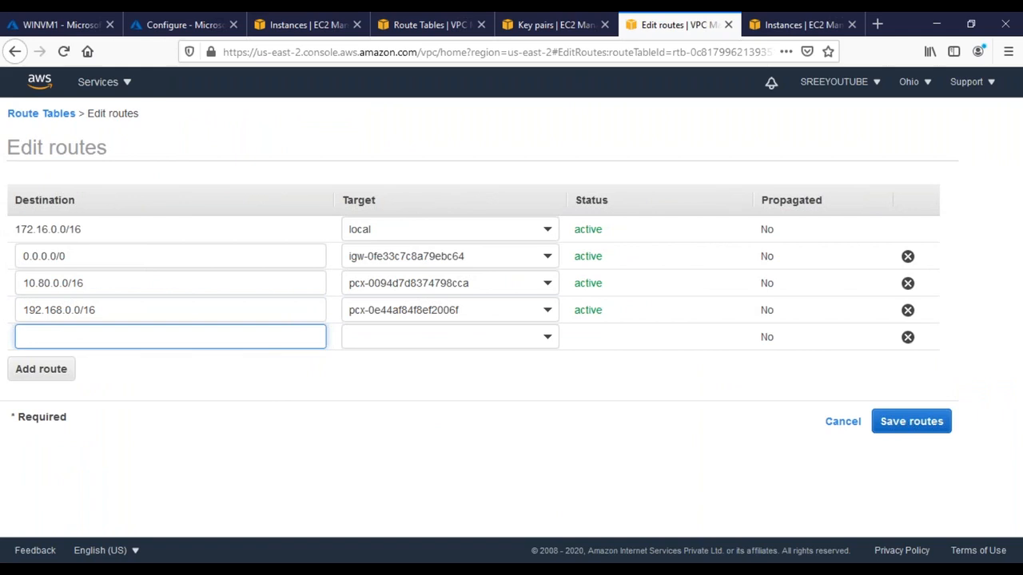
pyautogui.write('172.31.0.0/16')
pyautogui.press('Tab')
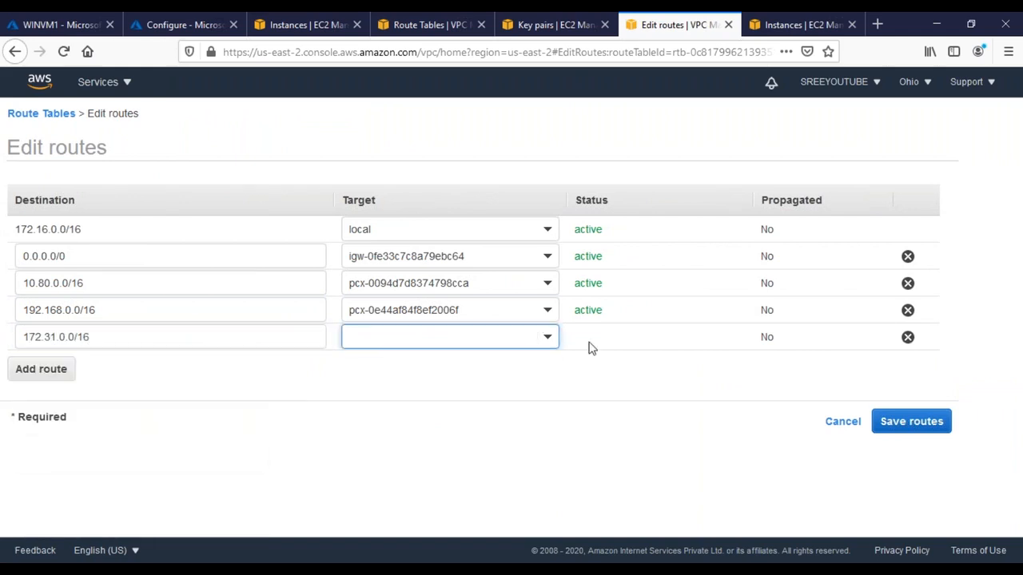
pyautogui.click(548, 342)
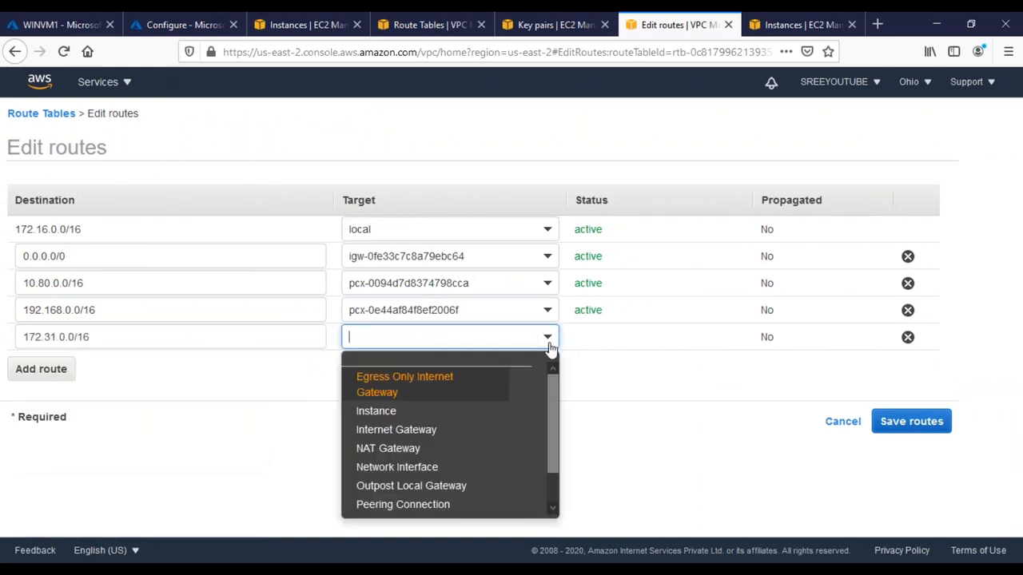
pyautogui.click(469, 504)
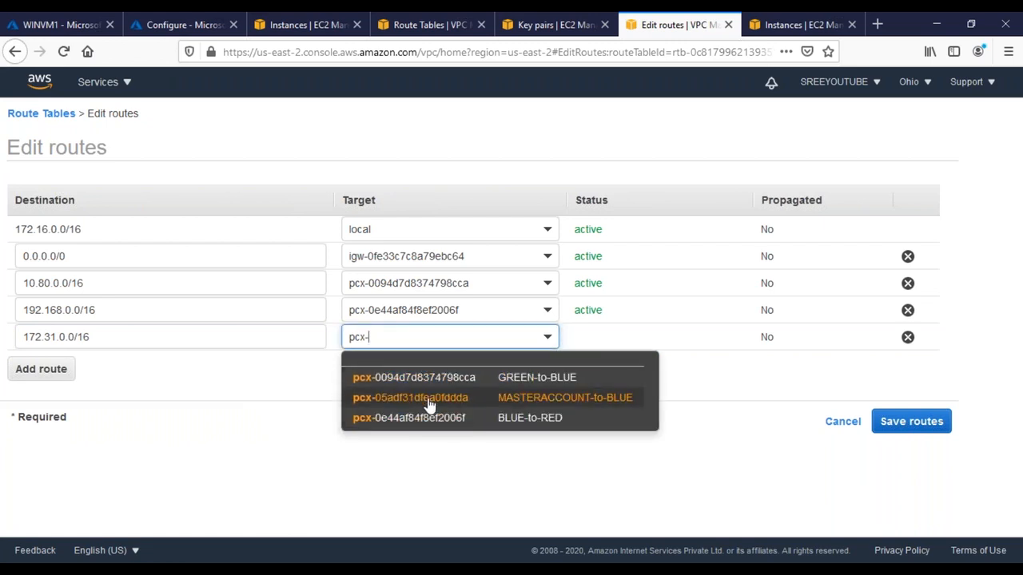
pyautogui.click(585, 400)
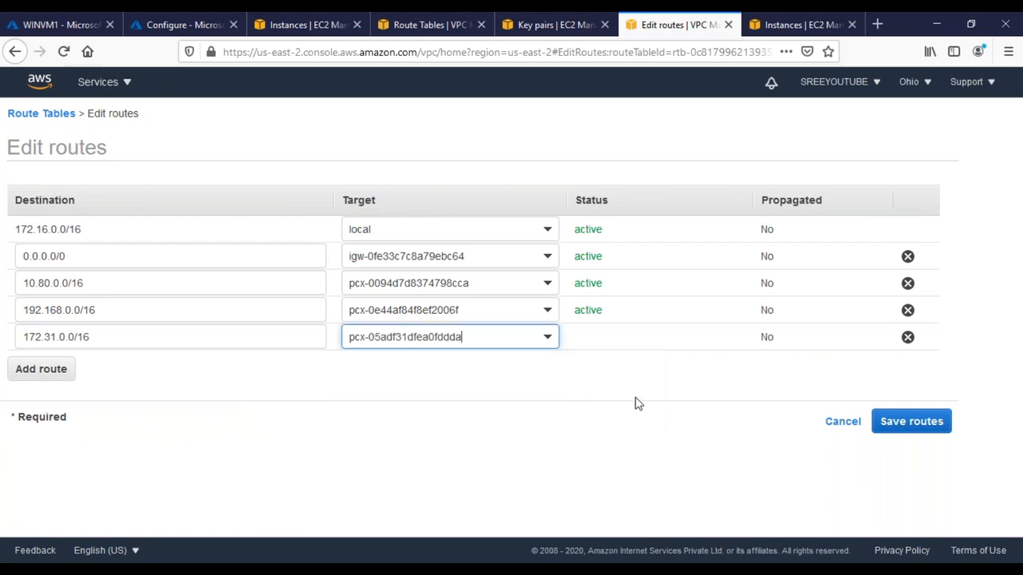
pyautogui.click(913, 421)
pyautogui.click(686, 242)
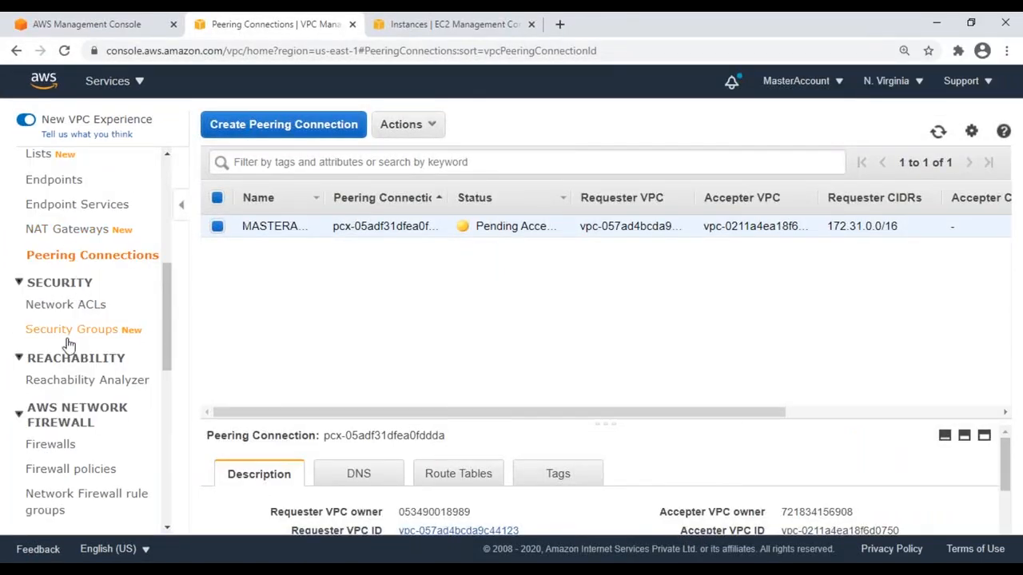
# In the Chrome window with the MasterAccount console, find MASTERACCOUNT-VPC's main route table and open its routes for editing.
pyautogui.scroll(5, 68, 331)
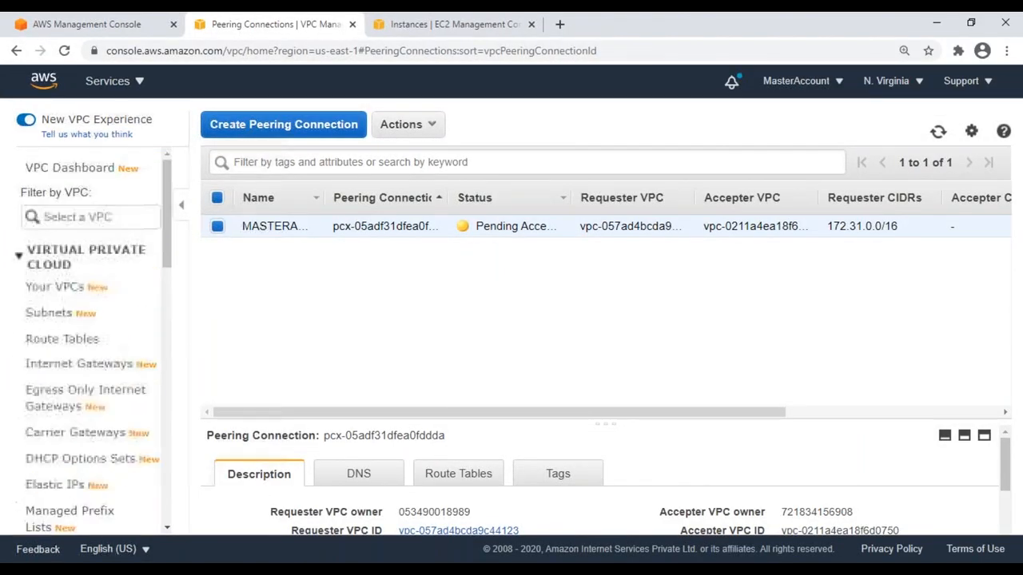
pyautogui.click(69, 338)
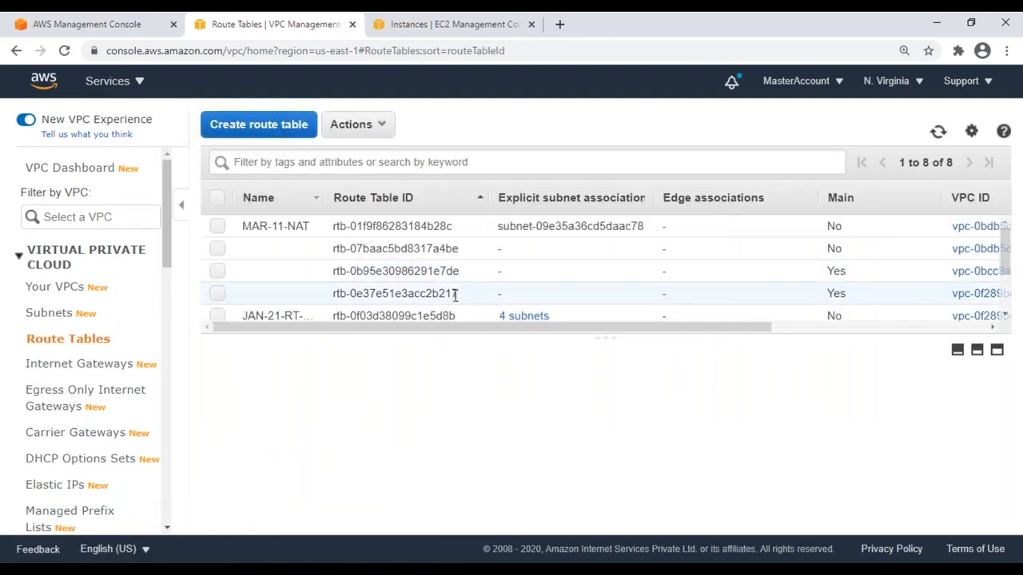
pyautogui.scroll(-1, 456, 294)
pyautogui.scroll(1, 451, 311)
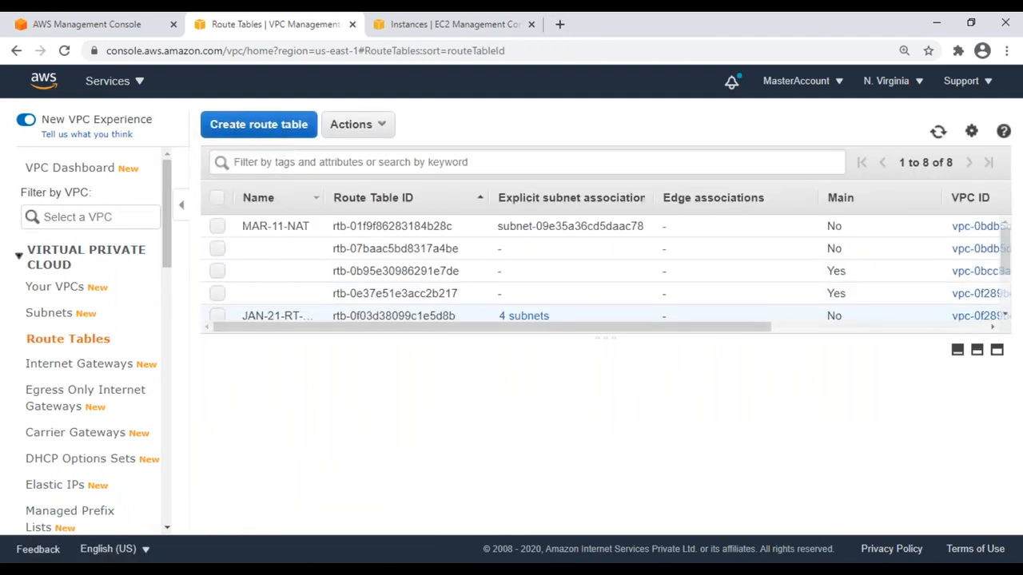
pyautogui.hscroll(1, 540, 341)
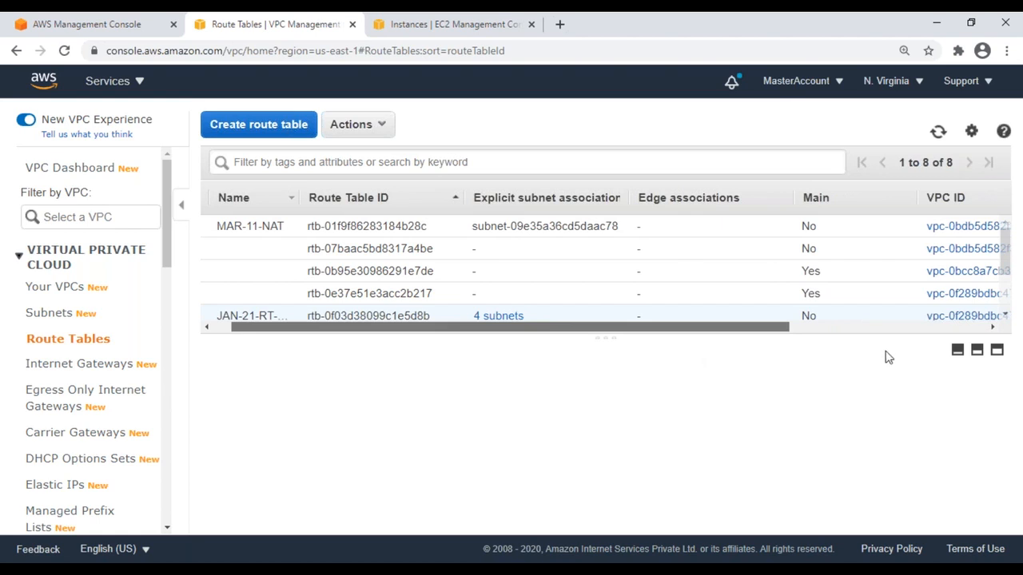
pyautogui.moveTo(771, 329); pyautogui.dragTo(806, 329)
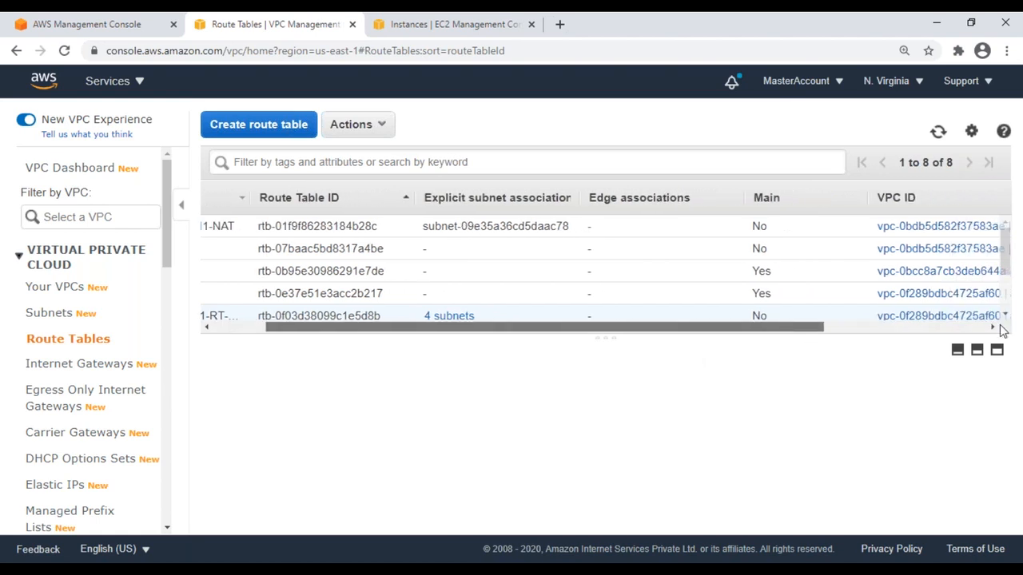
pyautogui.click(918, 327)
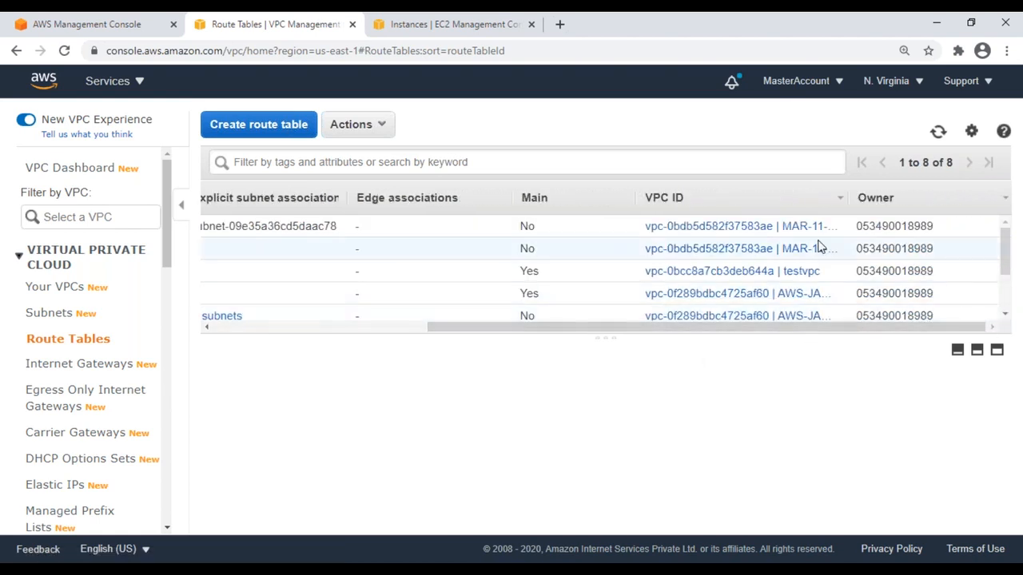
pyautogui.scroll(-2, 767, 288)
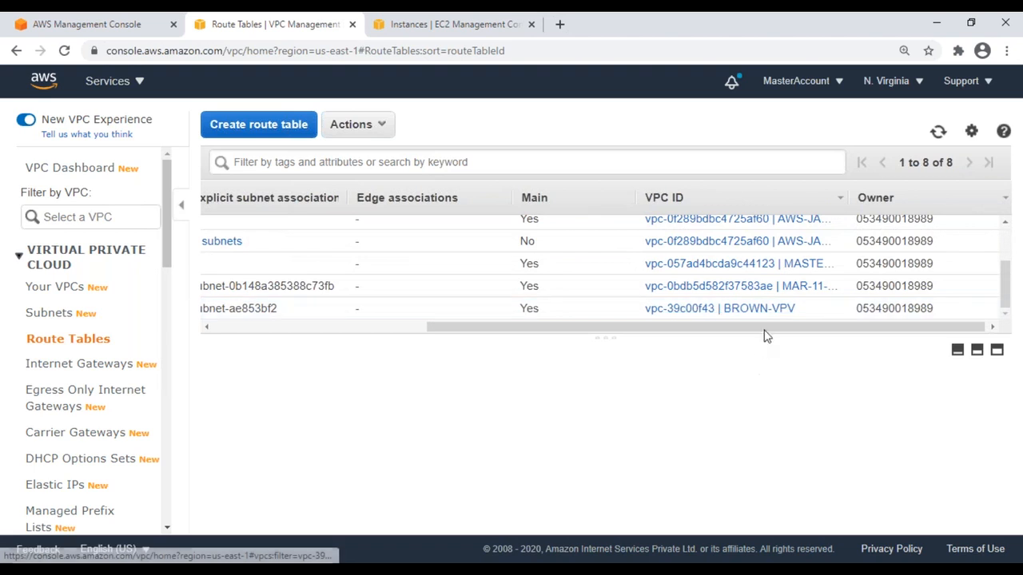
pyautogui.click(442, 263)
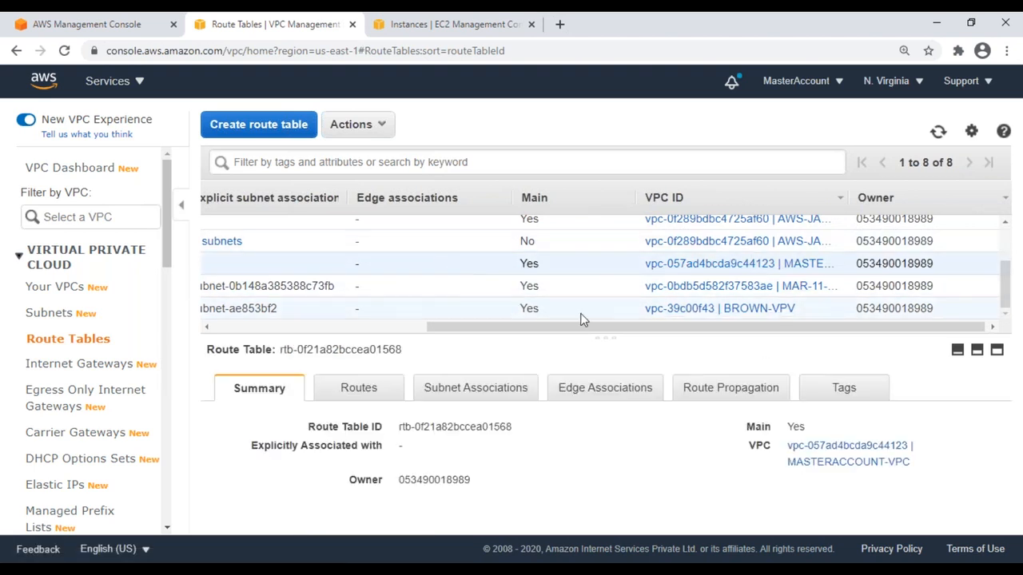
pyautogui.moveTo(671, 328); pyautogui.dragTo(248, 331)
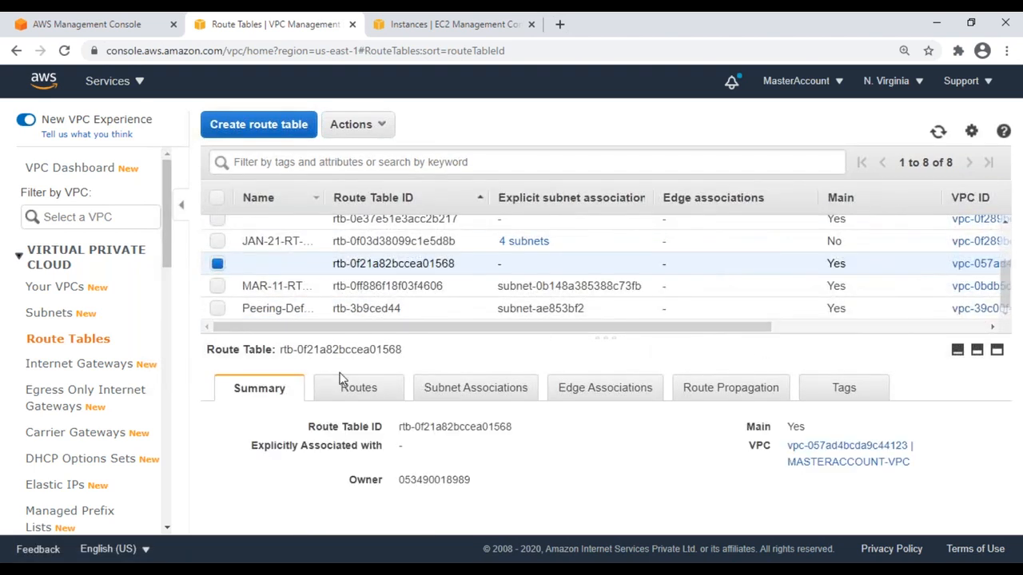
pyautogui.click(343, 385)
pyautogui.click(265, 432)
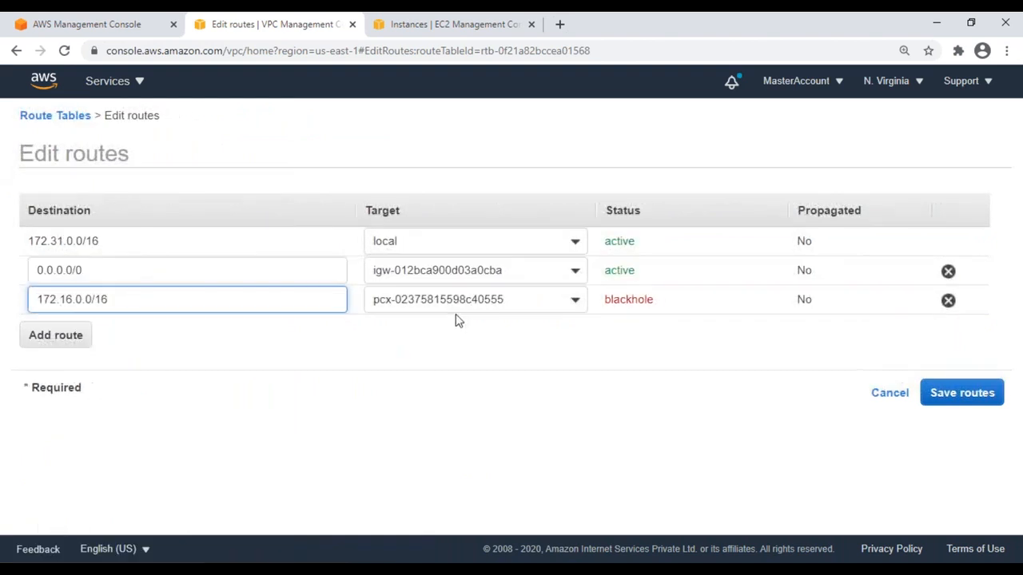
# Replace the blackhole 172.16.0.0/16 route with a new one targeting peering connection pcx-05adf31dfea0fddda, and save the routes.
pyautogui.click(947, 300)
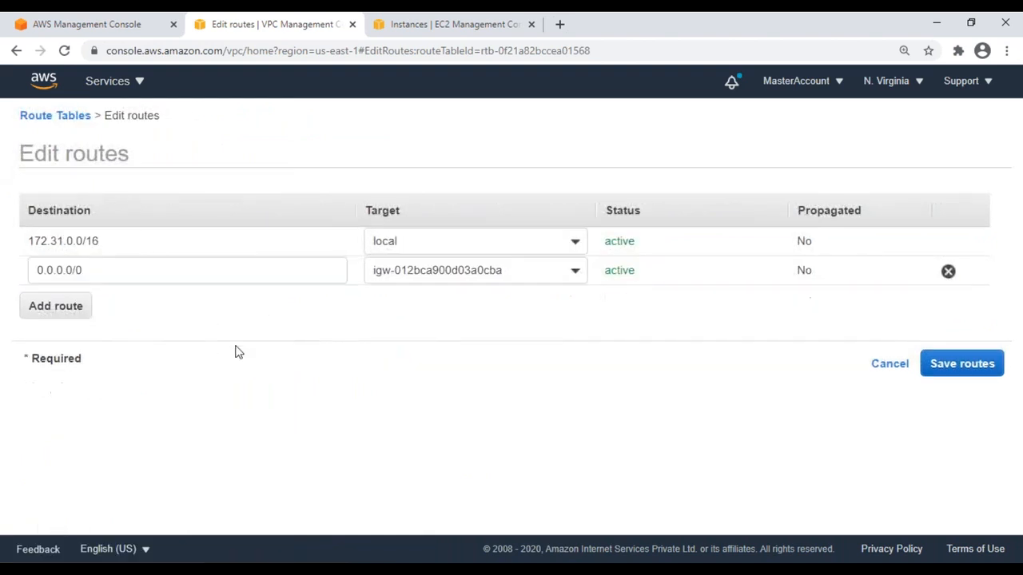
pyautogui.click(67, 308)
pyautogui.write('172.16.0')
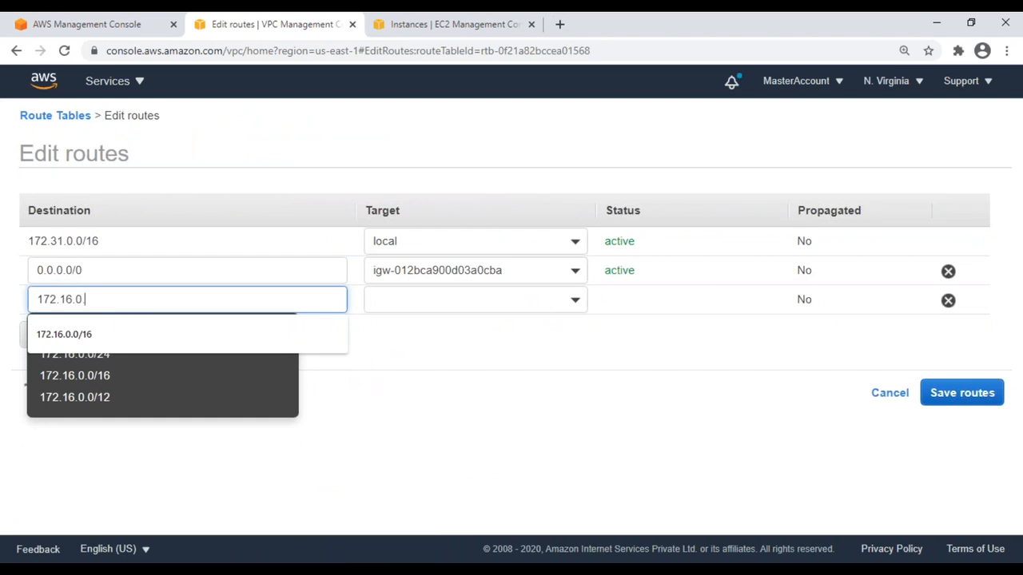
pyautogui.write('.0/16')
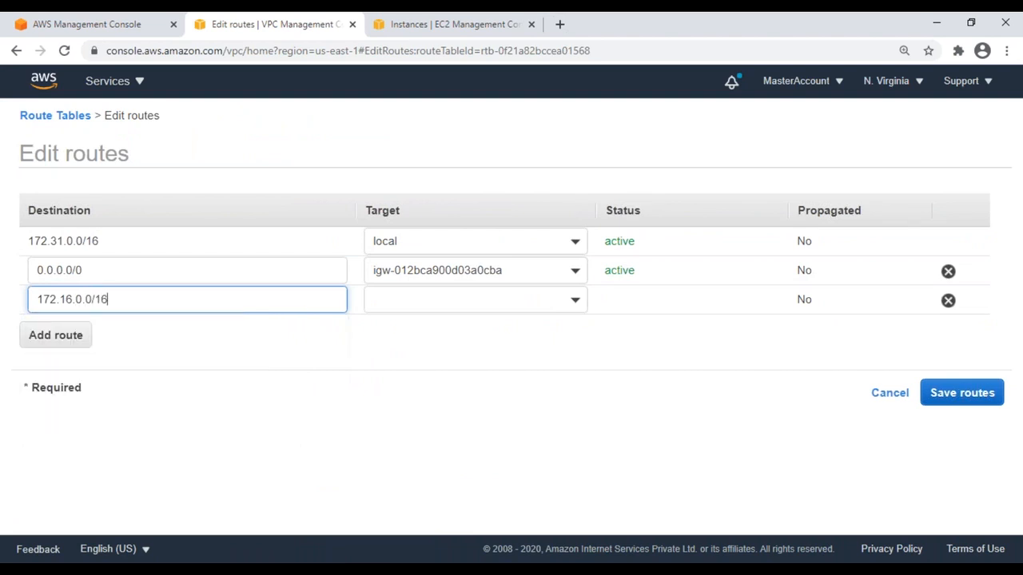
pyautogui.press('Tab')
pyautogui.click(573, 302)
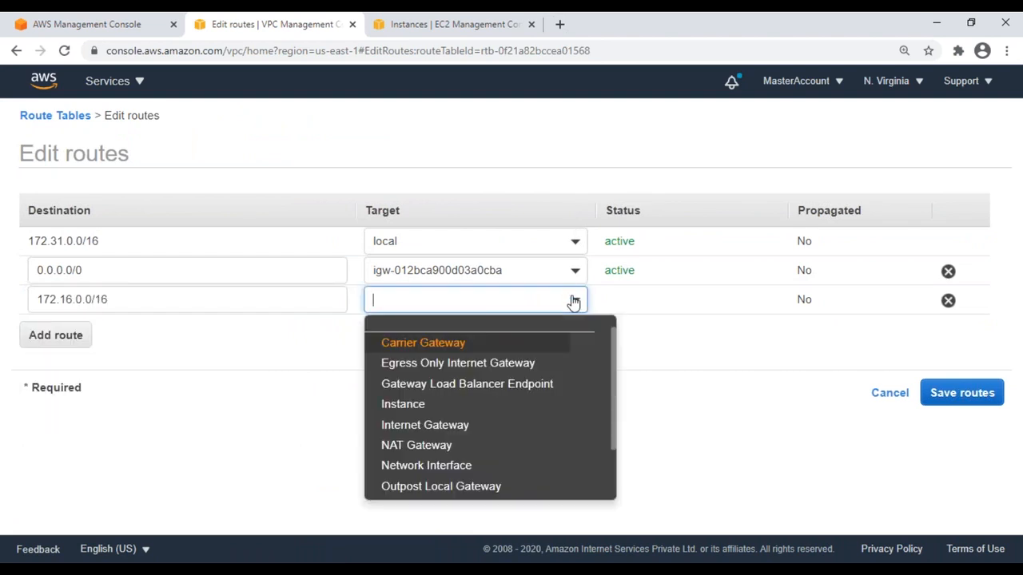
pyautogui.scroll(-2, 559, 404)
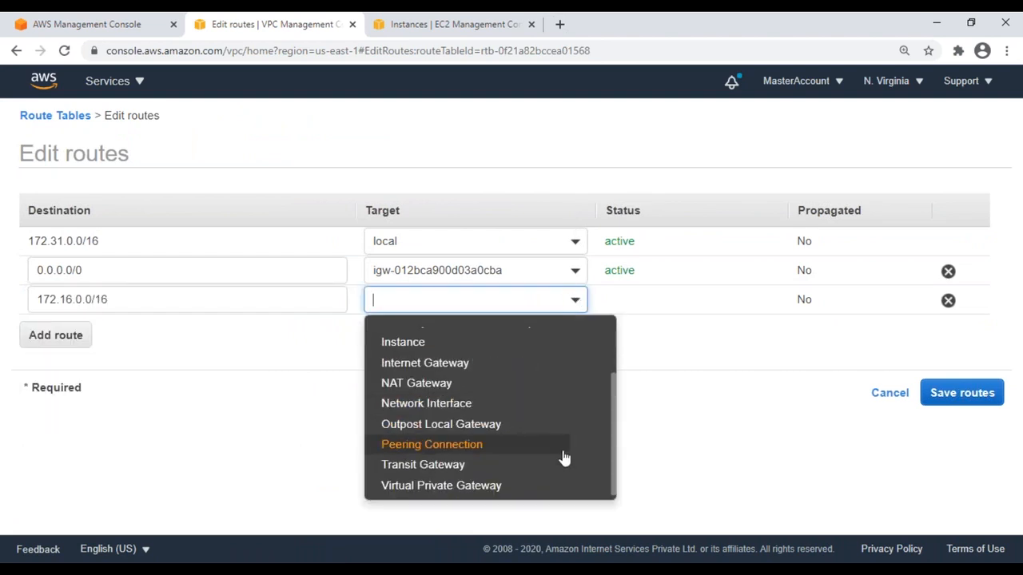
pyautogui.click(469, 448)
pyautogui.click(497, 351)
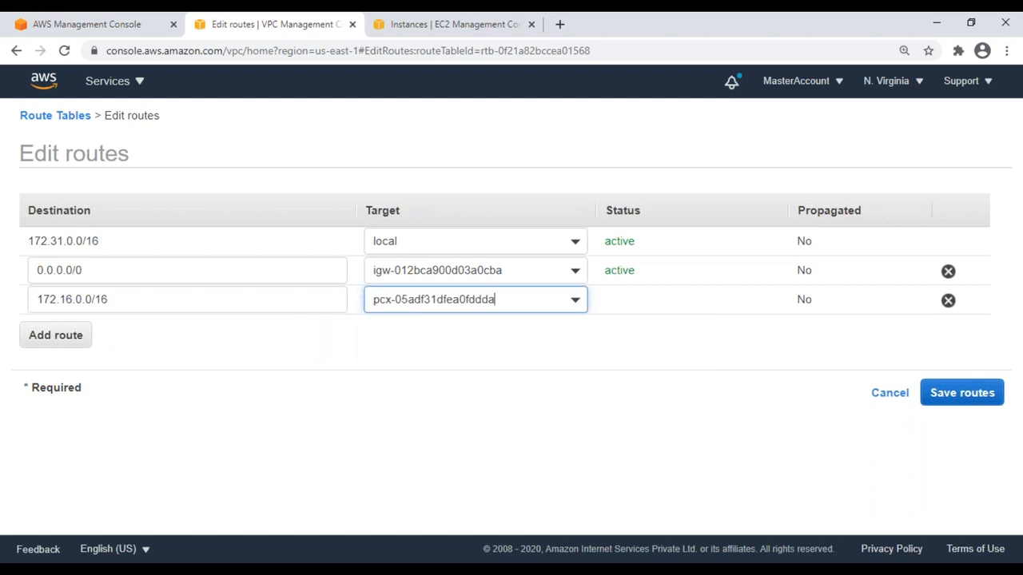
pyautogui.click(983, 396)
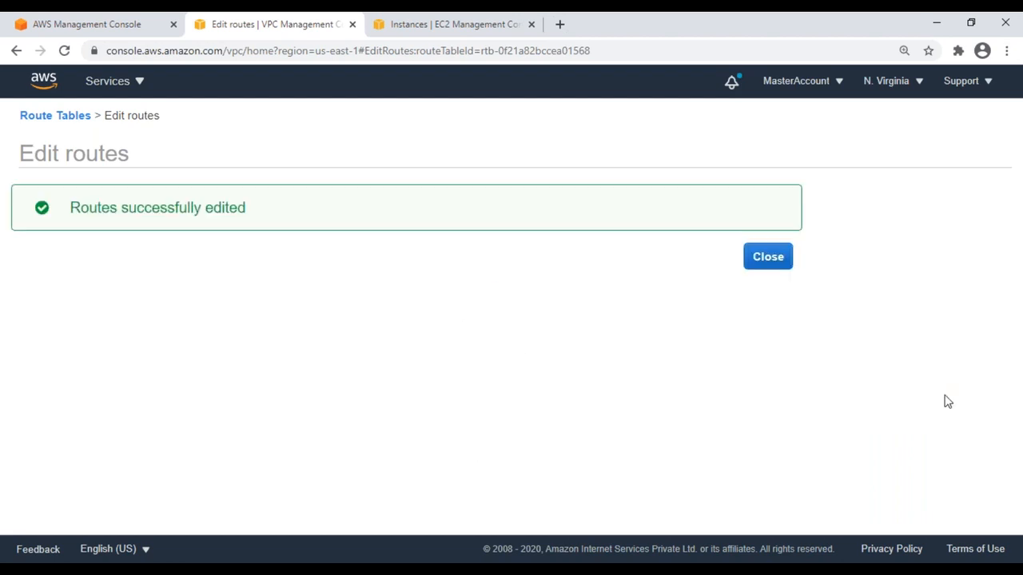
# Switch to the 172.16.1.100 PuTTY terminal, clear its screen, and minimize the 192.168.1.100 terminal.
pyautogui.moveTo(458, 566)
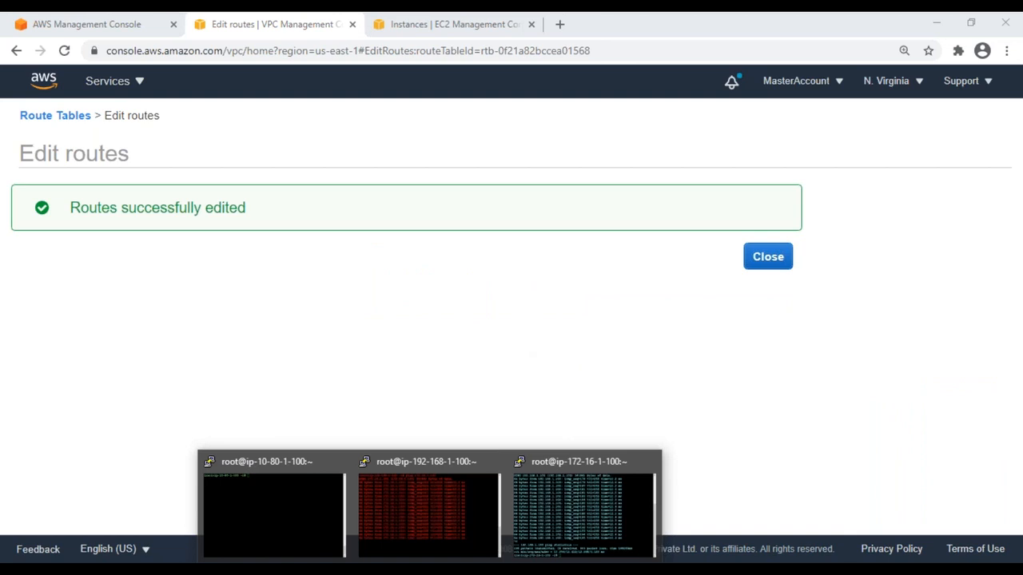
pyautogui.click(395, 529)
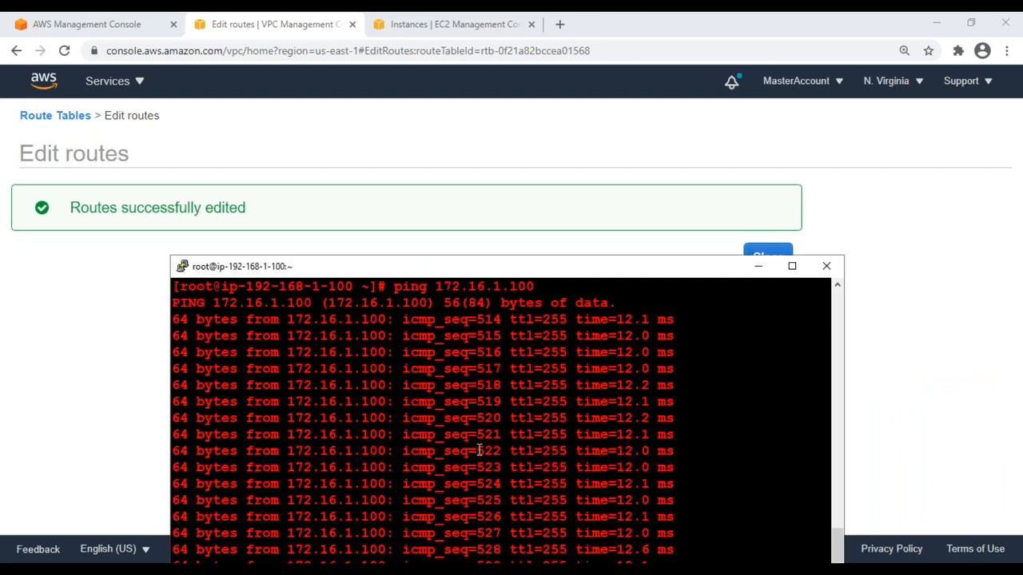
pyautogui.click(452, 569)
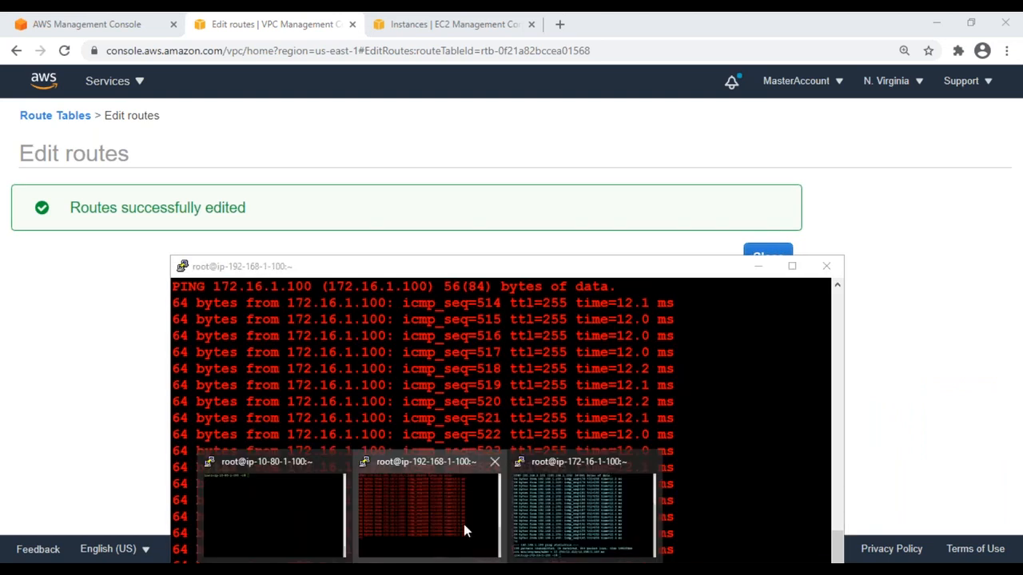
pyautogui.click(551, 500)
pyautogui.hotkey('ctrl', 'l')
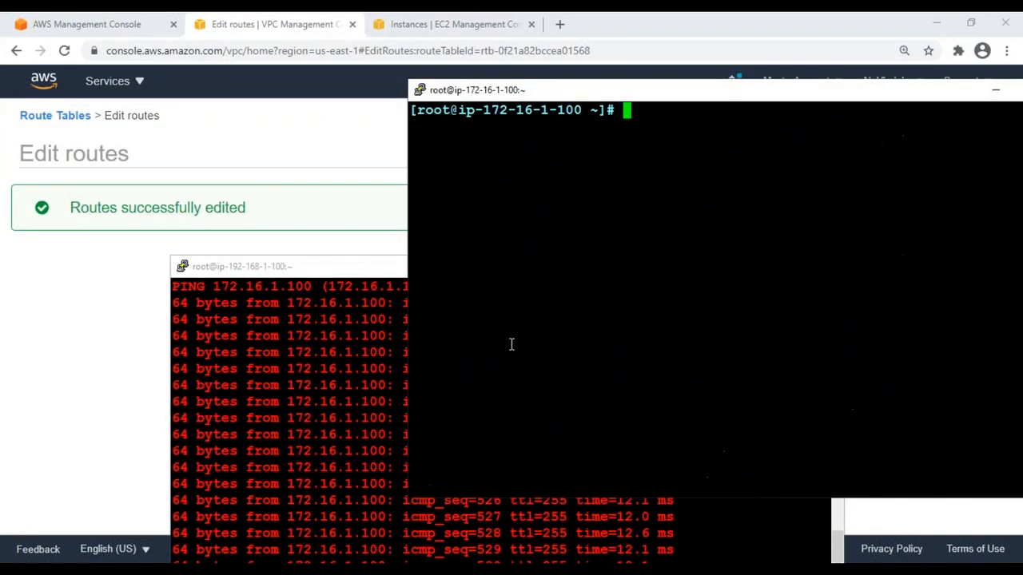
pyautogui.click(362, 272)
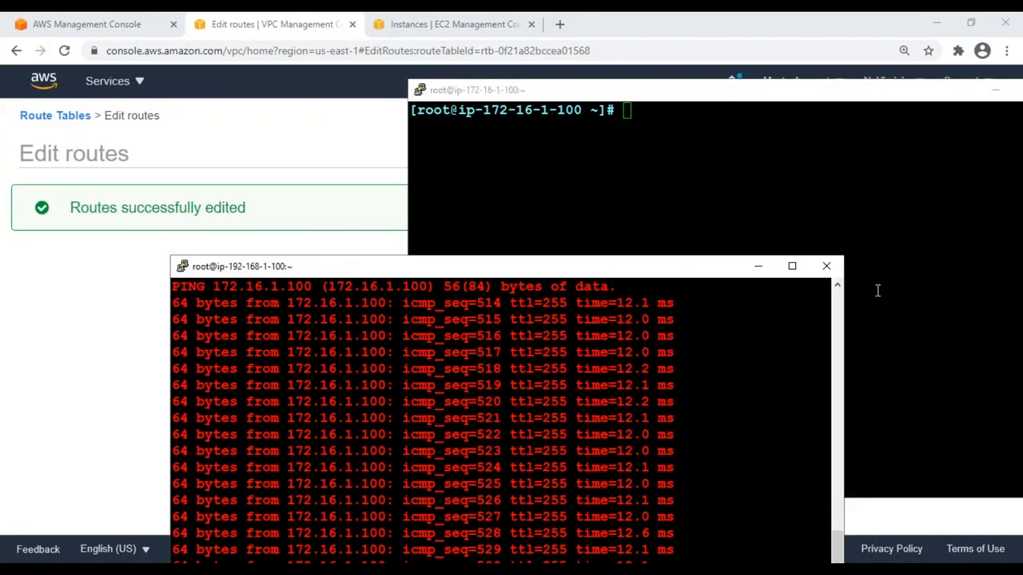
pyautogui.click(763, 266)
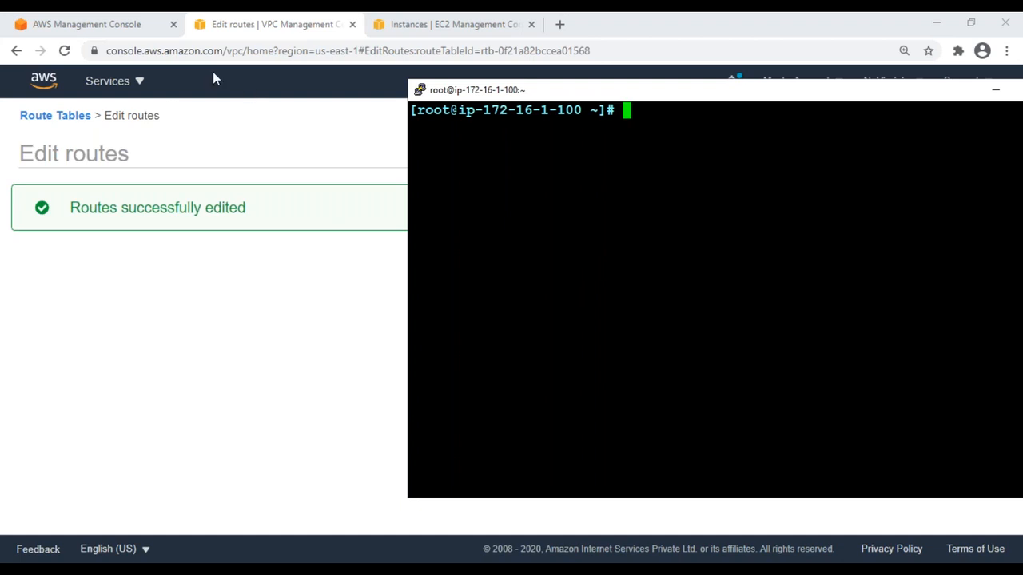
pyautogui.click(238, 268)
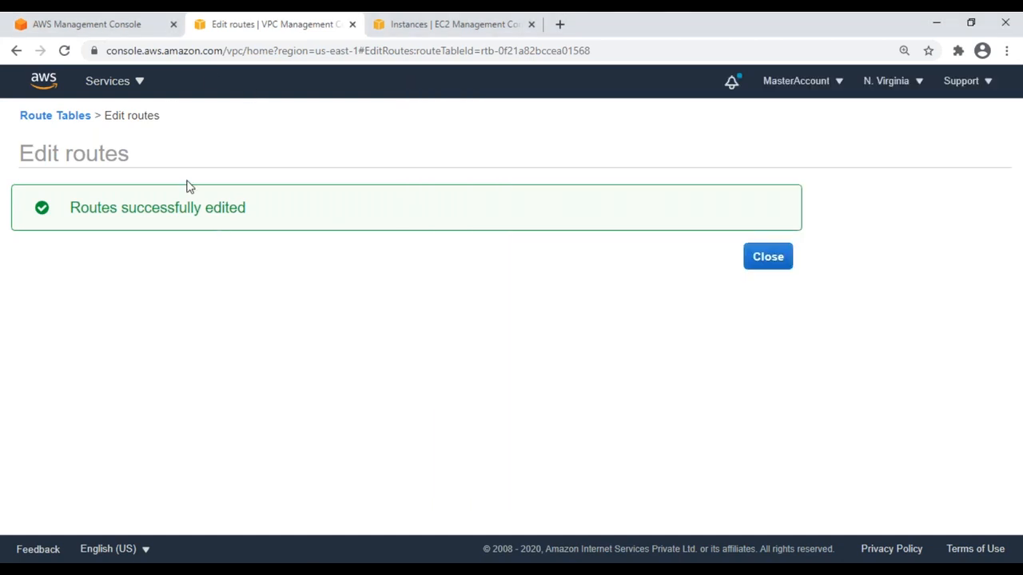
pyautogui.click(428, 26)
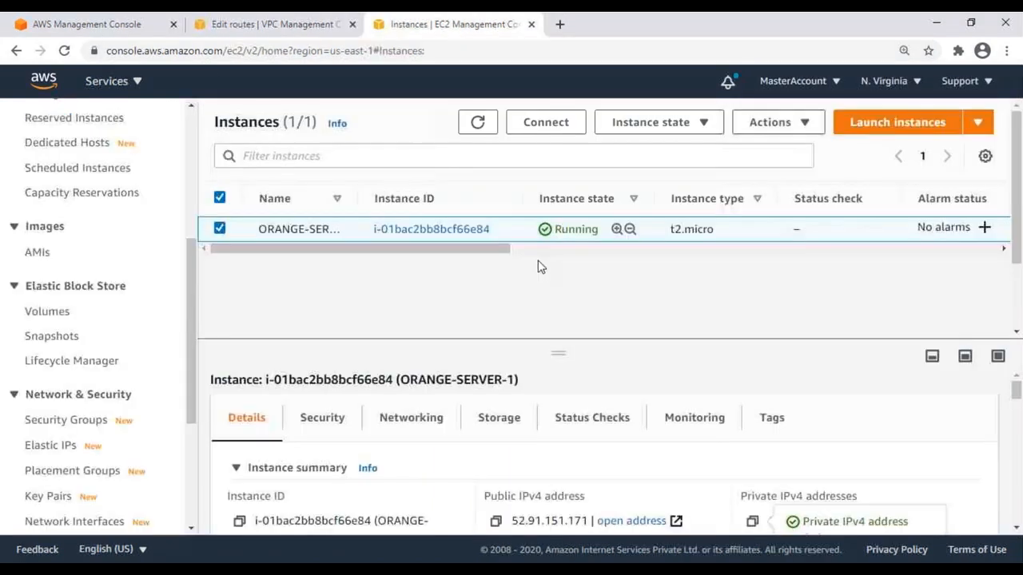
pyautogui.click(496, 522)
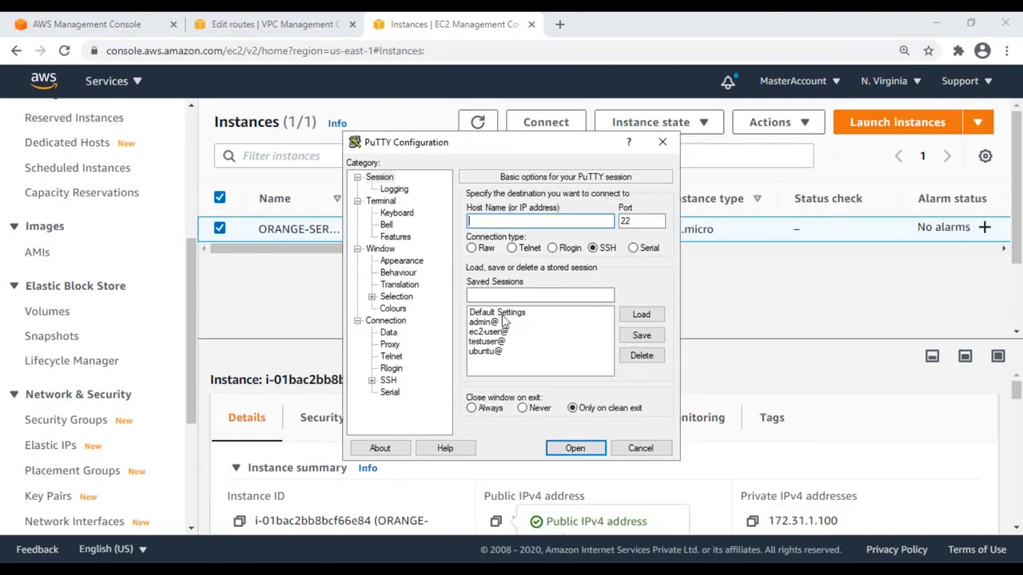
pyautogui.click(488, 331)
pyautogui.press('Return')
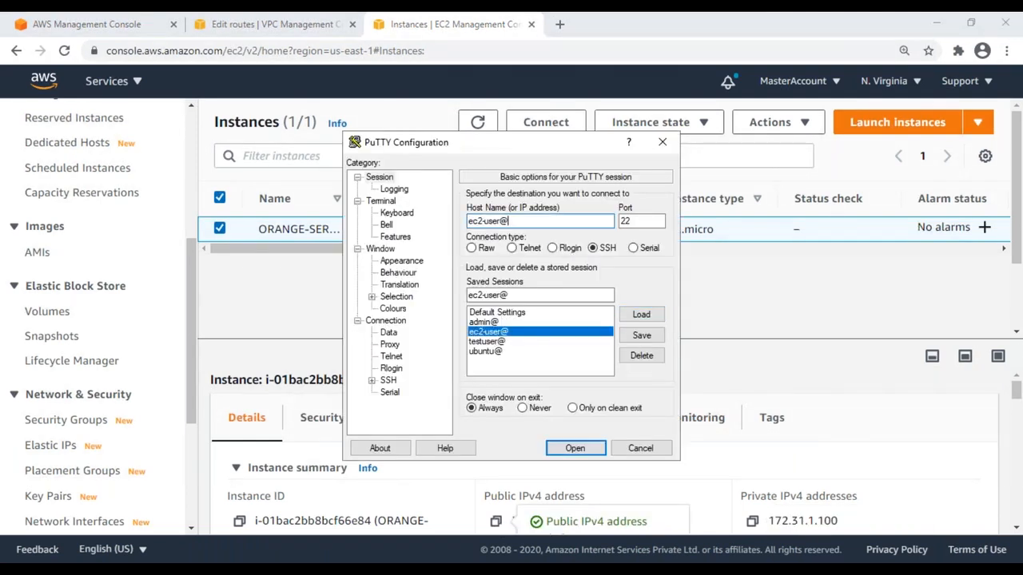
pyautogui.click(577, 448)
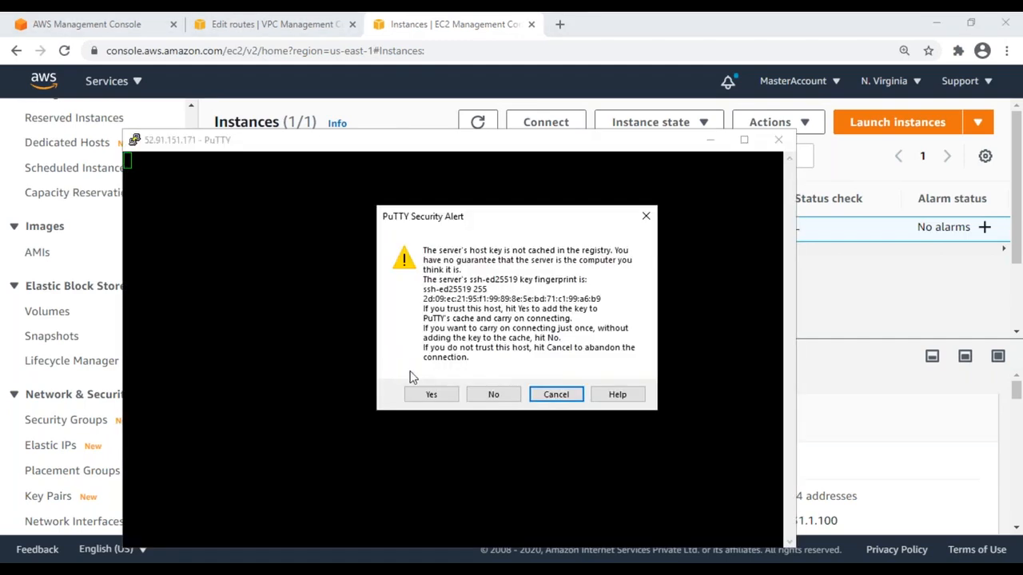
pyautogui.click(428, 394)
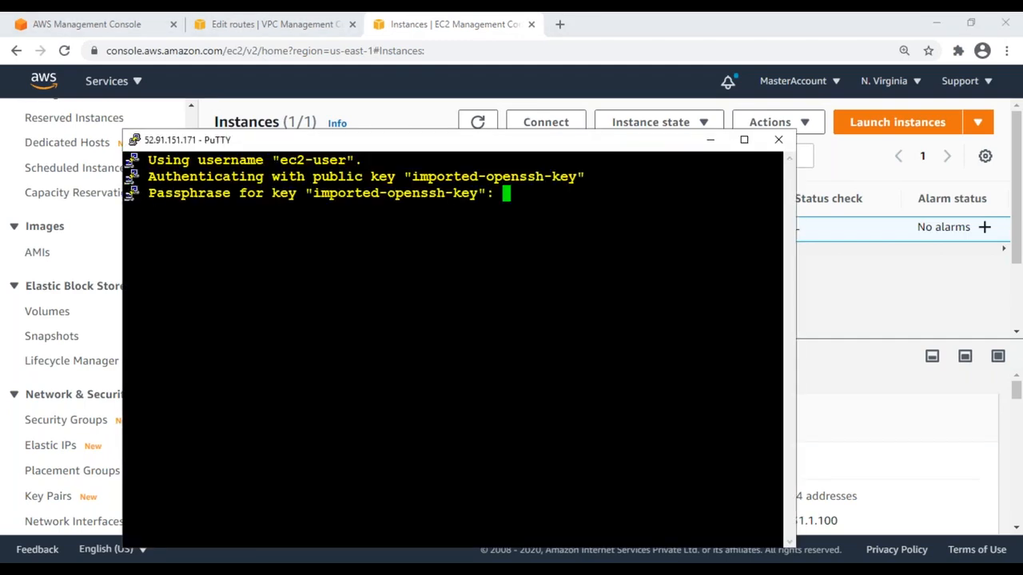
# Enter the SSH key passphrase, switch to root with sudo su -, and clear the terminal.
pyautogui.press('Return')
pyautogui.write('sudo su ')
pyautogui.write('-')
pyautogui.press('Return')
pyautogui.hotkey('ctrl', 'l')
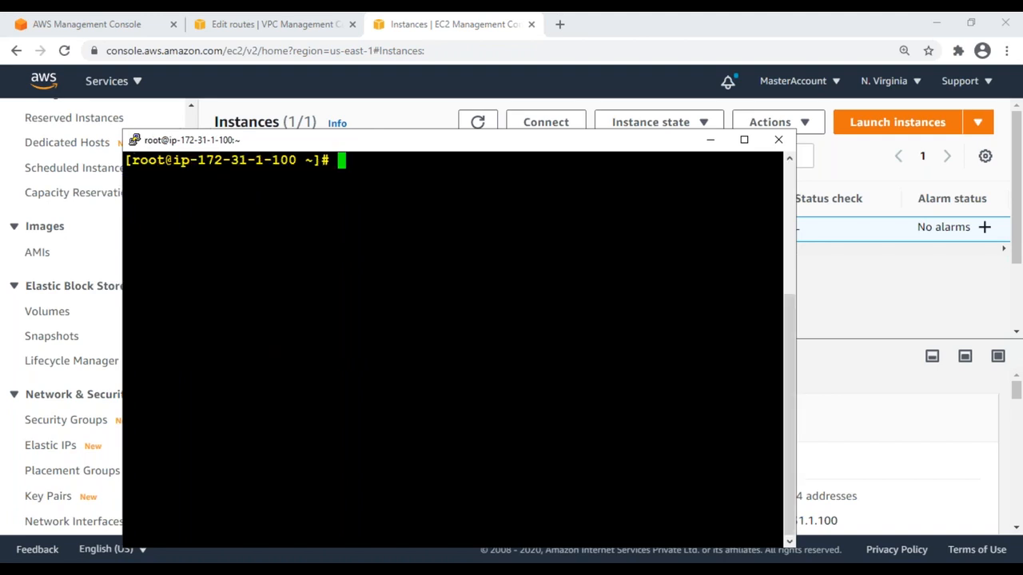
# Change the 172.31.1.100 terminal's default foreground colour to orange (255, 128, 0) and apply it.
pyautogui.moveTo(361, 144); pyautogui.dragTo(288, 89)
pyautogui.rightClick(386, 88)
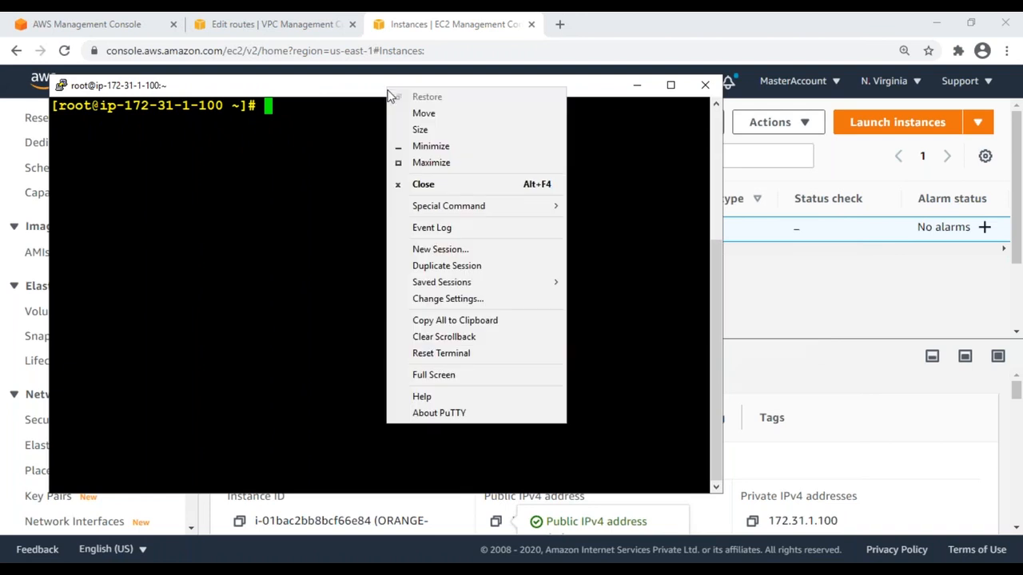
pyautogui.click(448, 299)
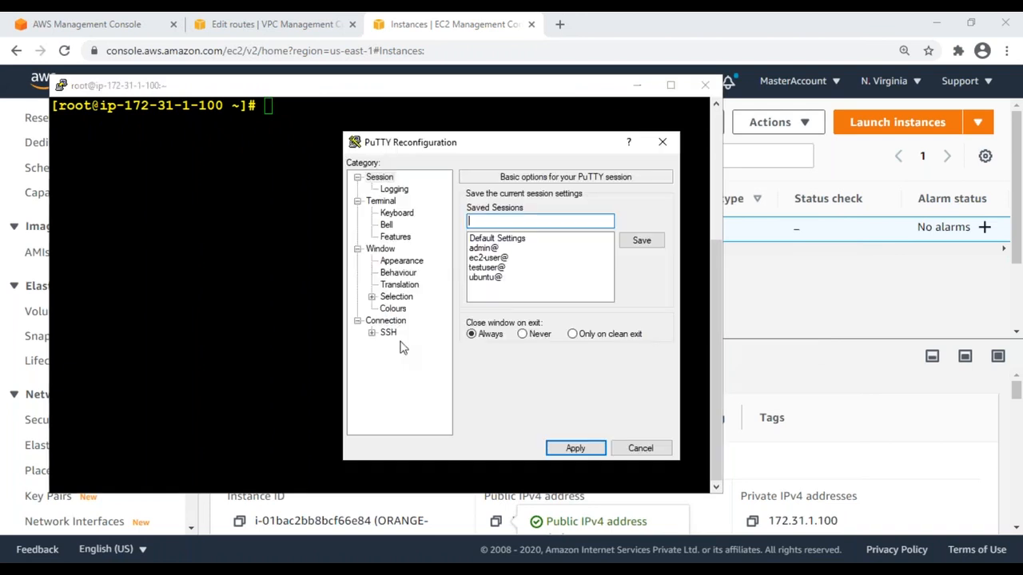
pyautogui.click(393, 309)
pyautogui.click(632, 413)
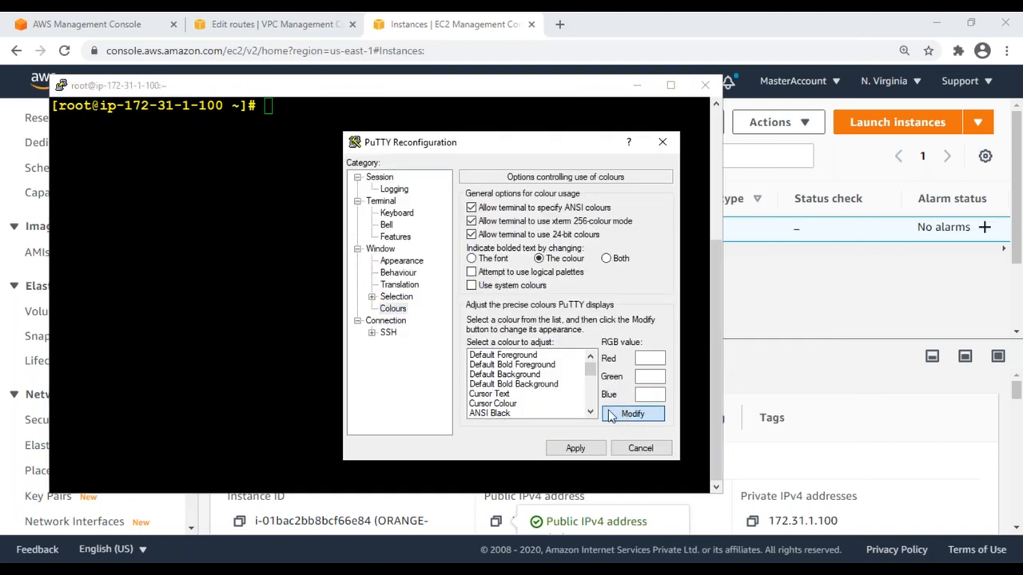
pyautogui.click(521, 356)
pyautogui.click(639, 415)
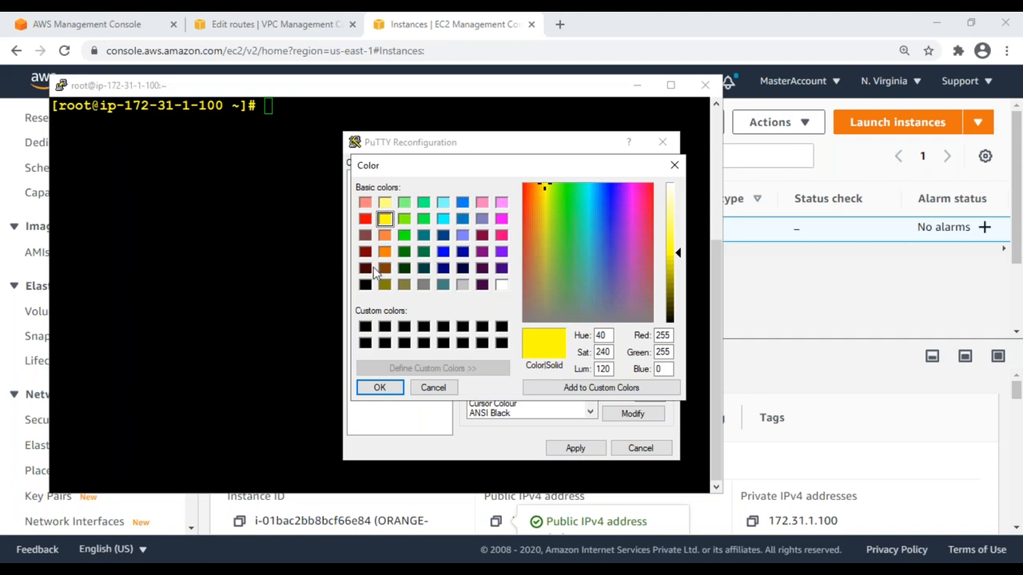
pyautogui.click(383, 252)
pyautogui.click(379, 388)
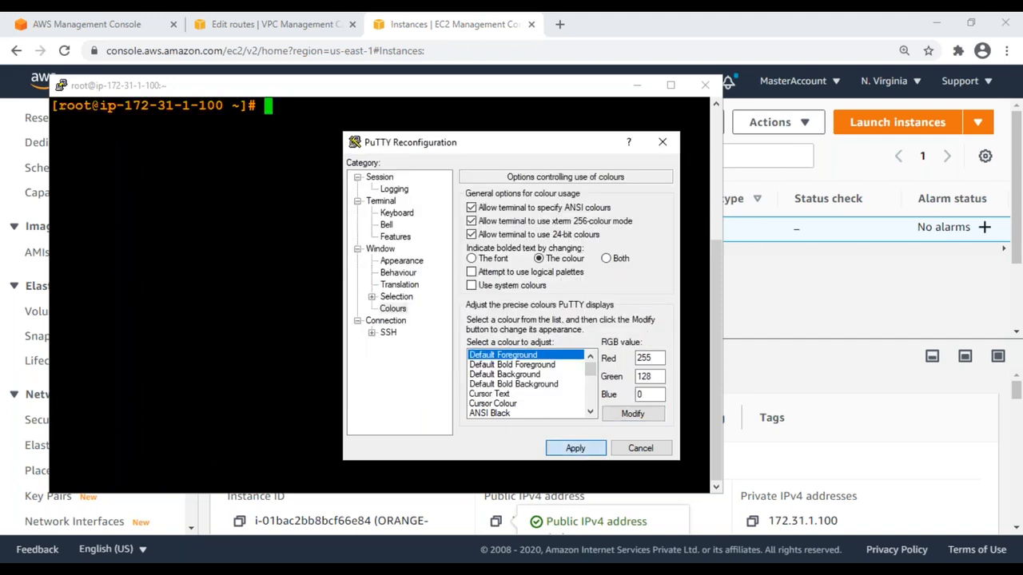
pyautogui.click(575, 448)
# Ping 172.16.1.100 from the 172.31.1.100 server's terminal.
pyautogui.write('ping ')
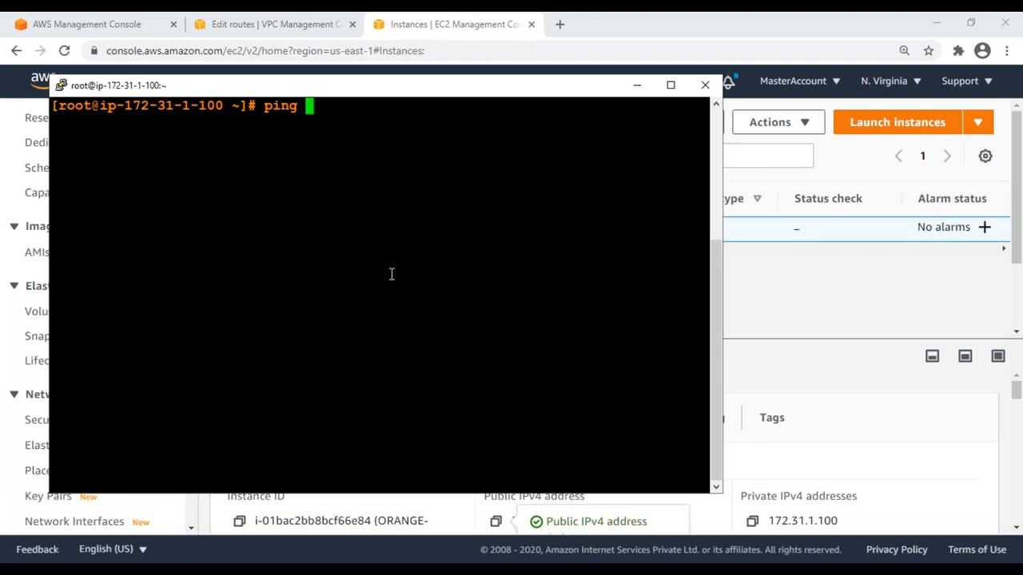
pyautogui.write('172.16.1.100')
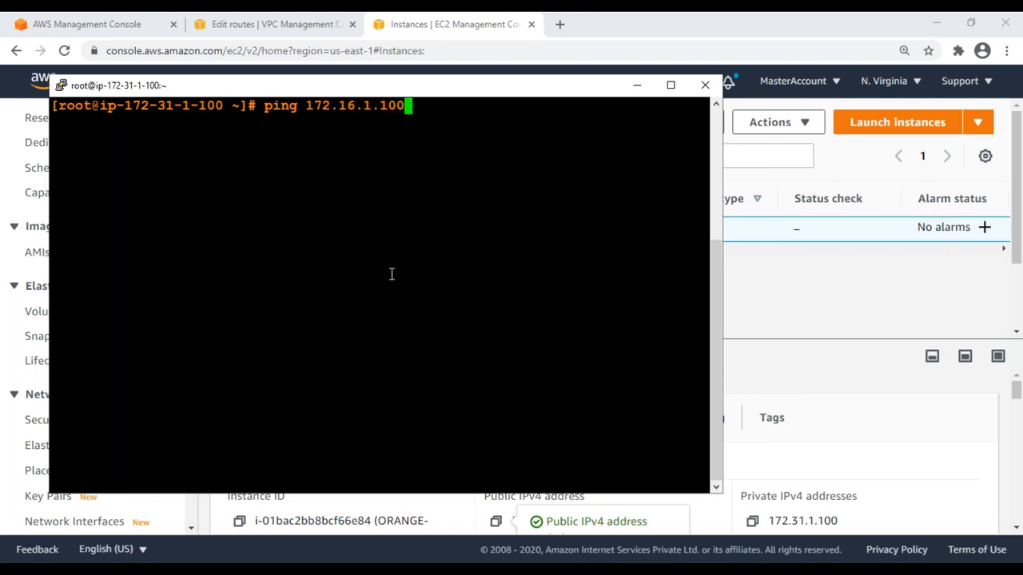
pyautogui.press('Return')
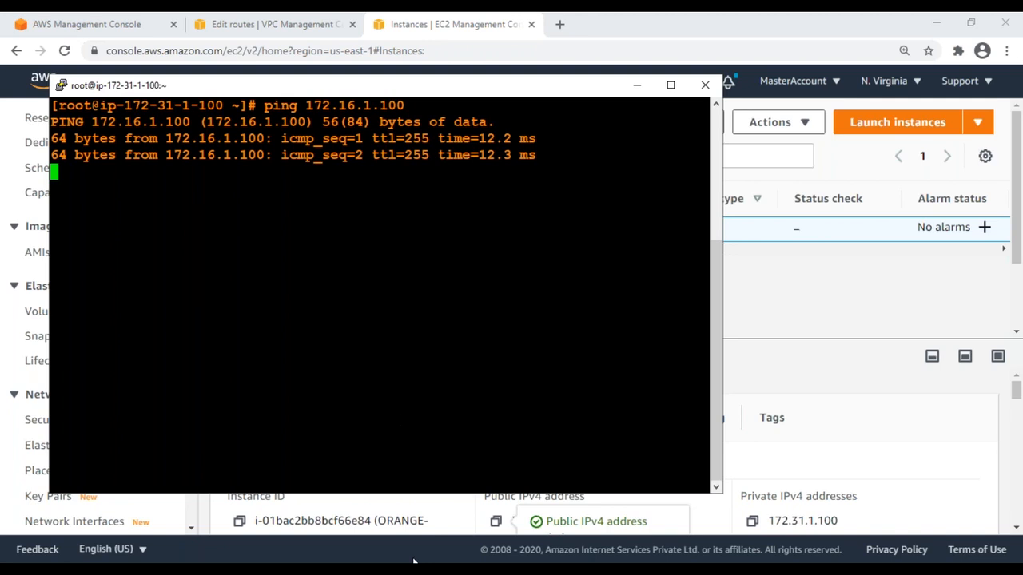
# Switch to the 172.16.1.100 server's terminal and ping 172.31.1.100 in the reverse direction.
pyautogui.click(494, 518)
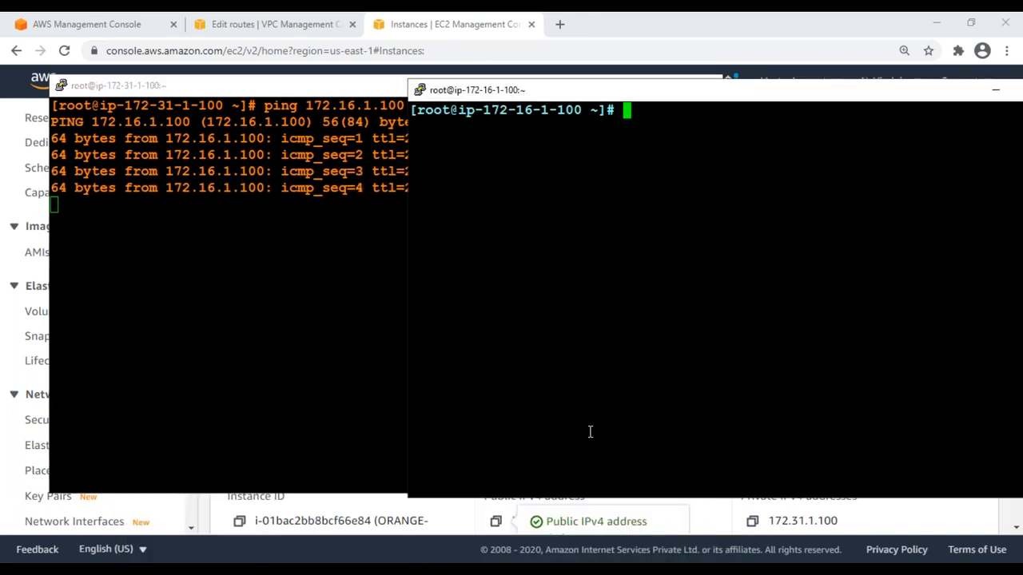
pyautogui.write('ping 172')
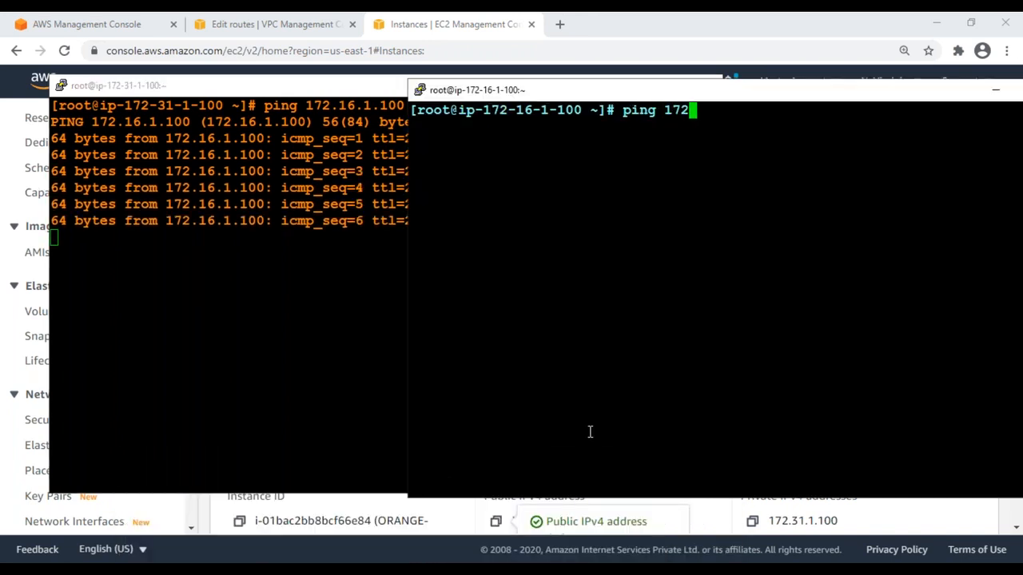
pyautogui.write('.31.1.100')
pyautogui.press('Return')
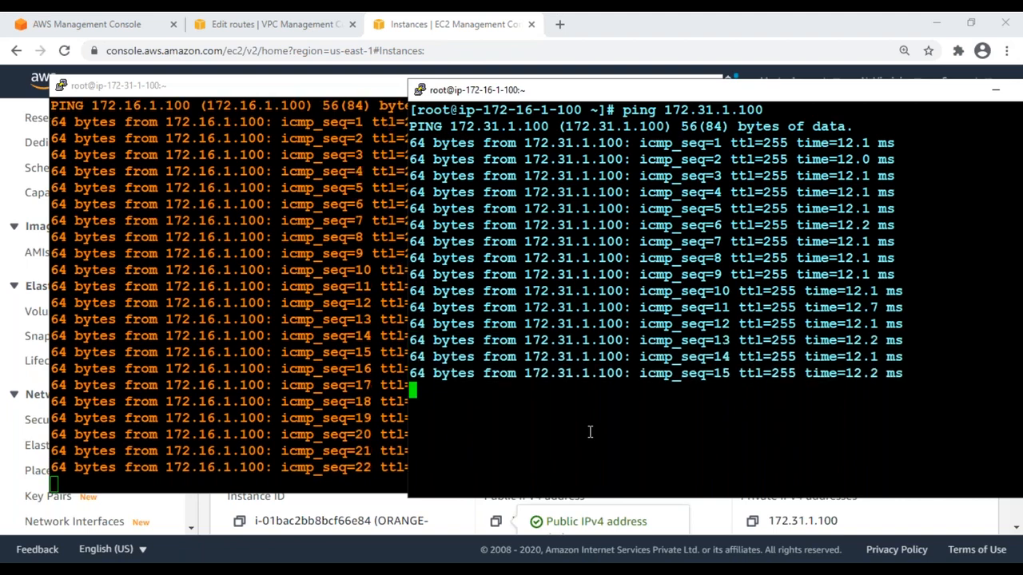
# Switch to the Paint network diagram and examine the peering links between US-EAST-1, US-EAST-2 and the other AWS account.
pyautogui.click(263, 571)
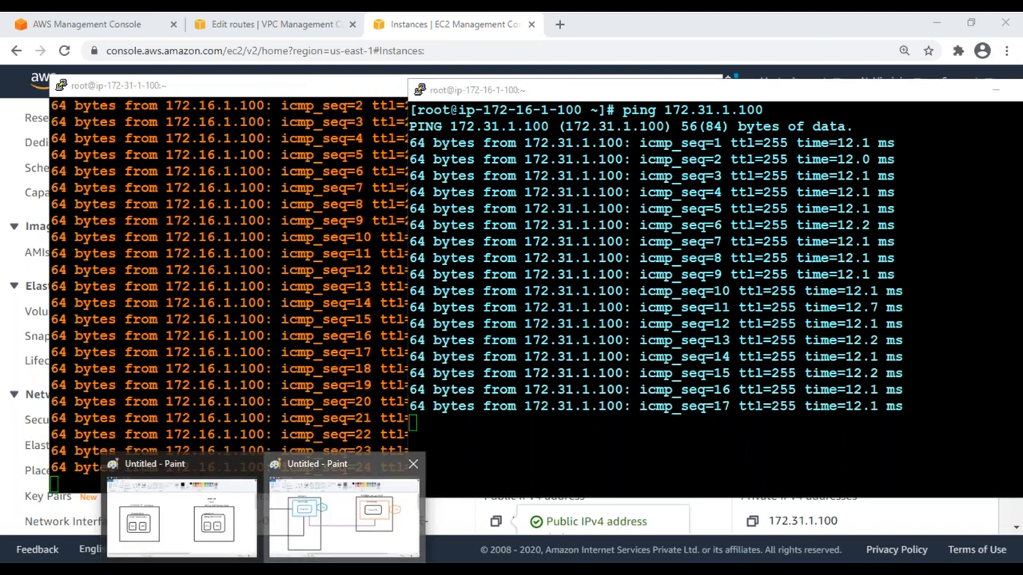
pyautogui.click(343, 516)
pyautogui.moveTo(718, 543); pyautogui.dragTo(582, 540)
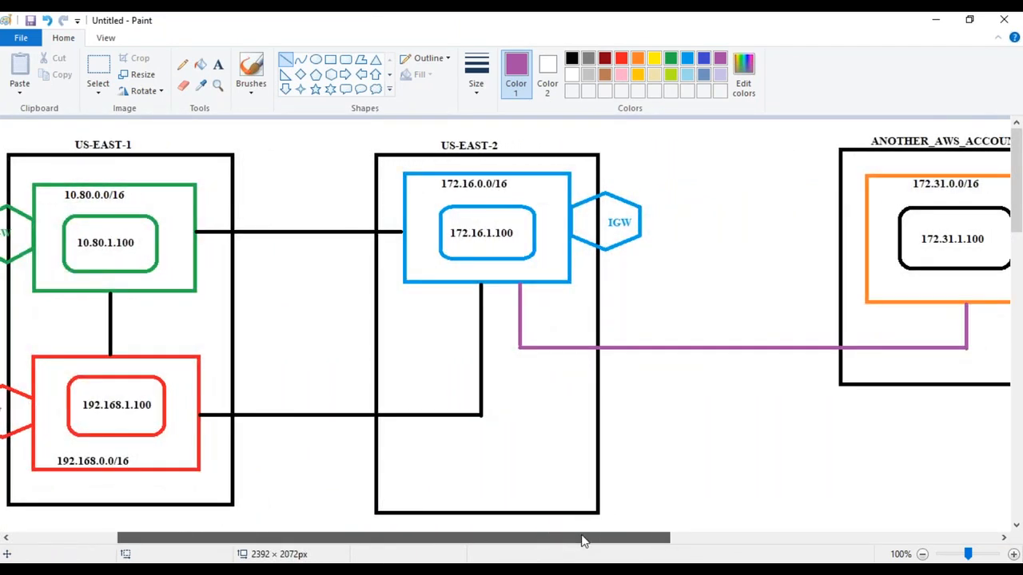